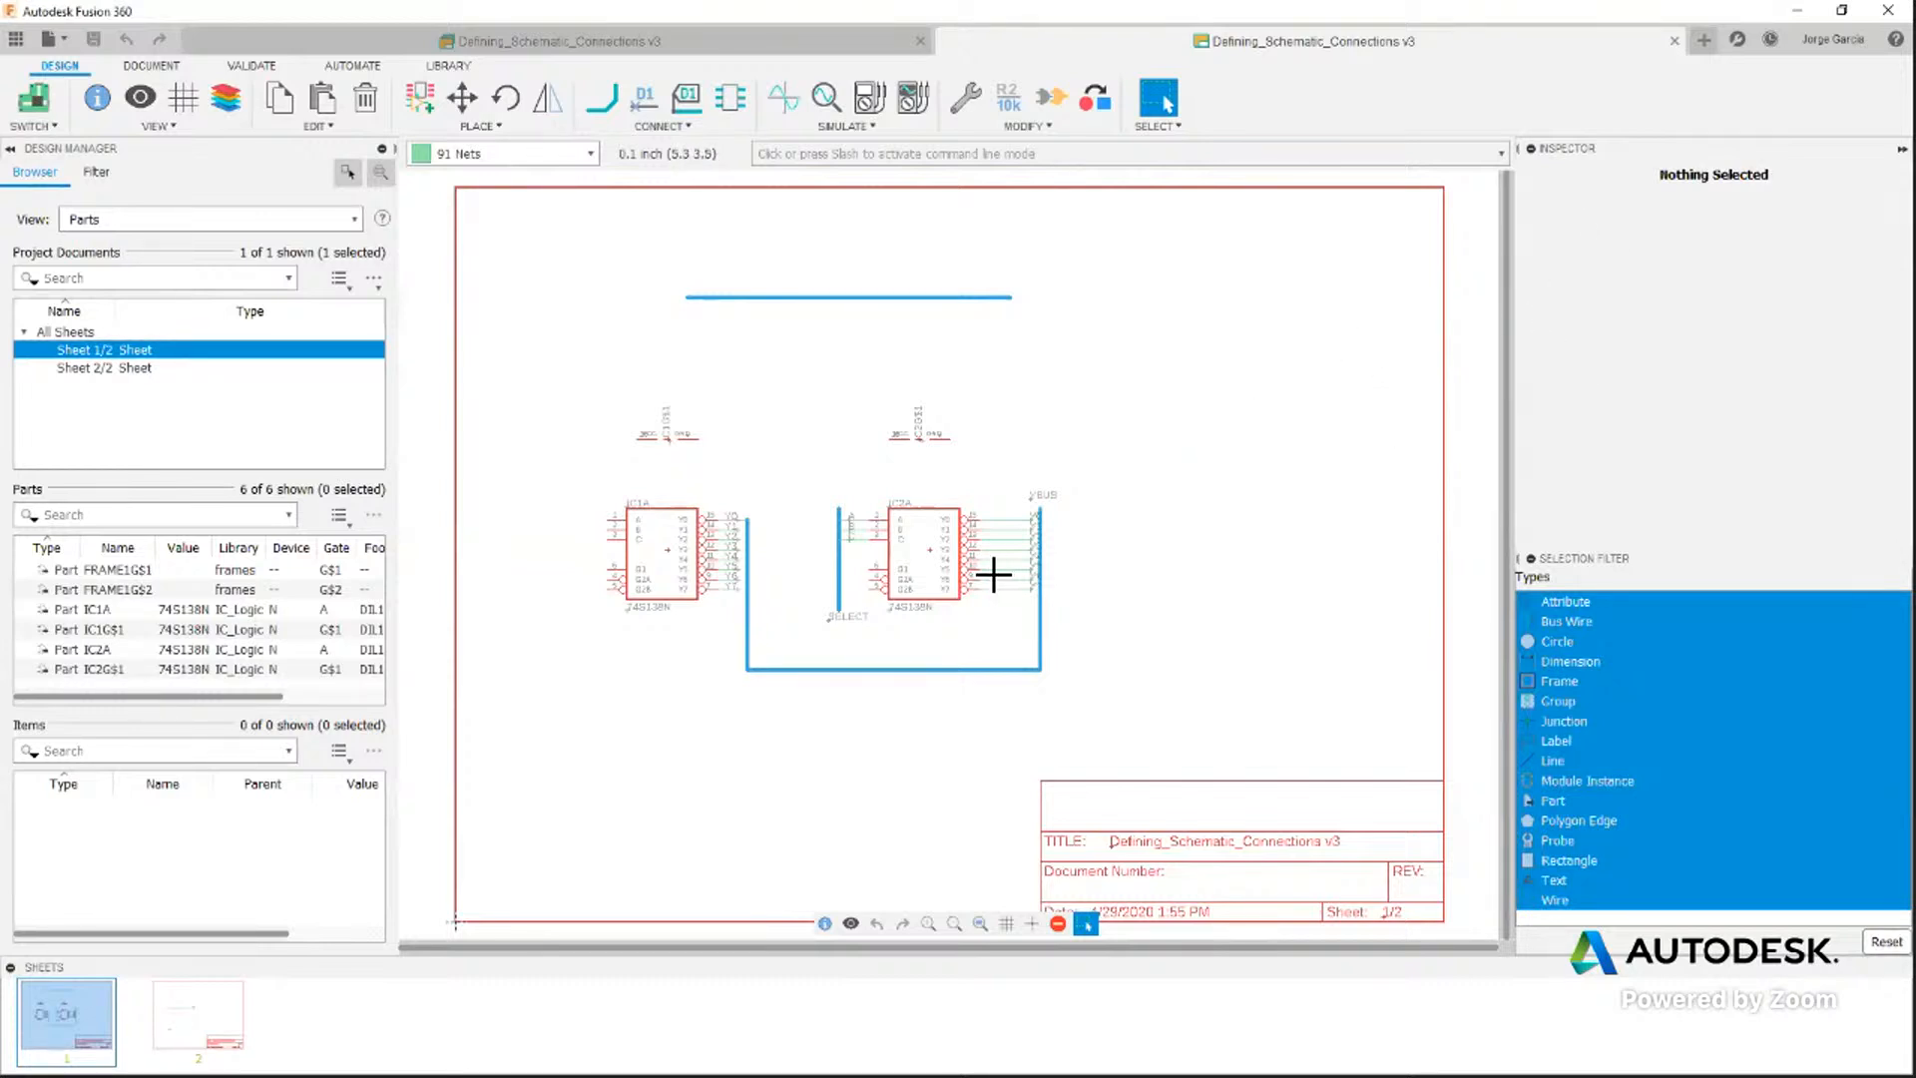
# Select part IC2 and try rotation angles of 90 and 180 degrees, finishing with its angle at 0
pyautogui.click(936, 557)
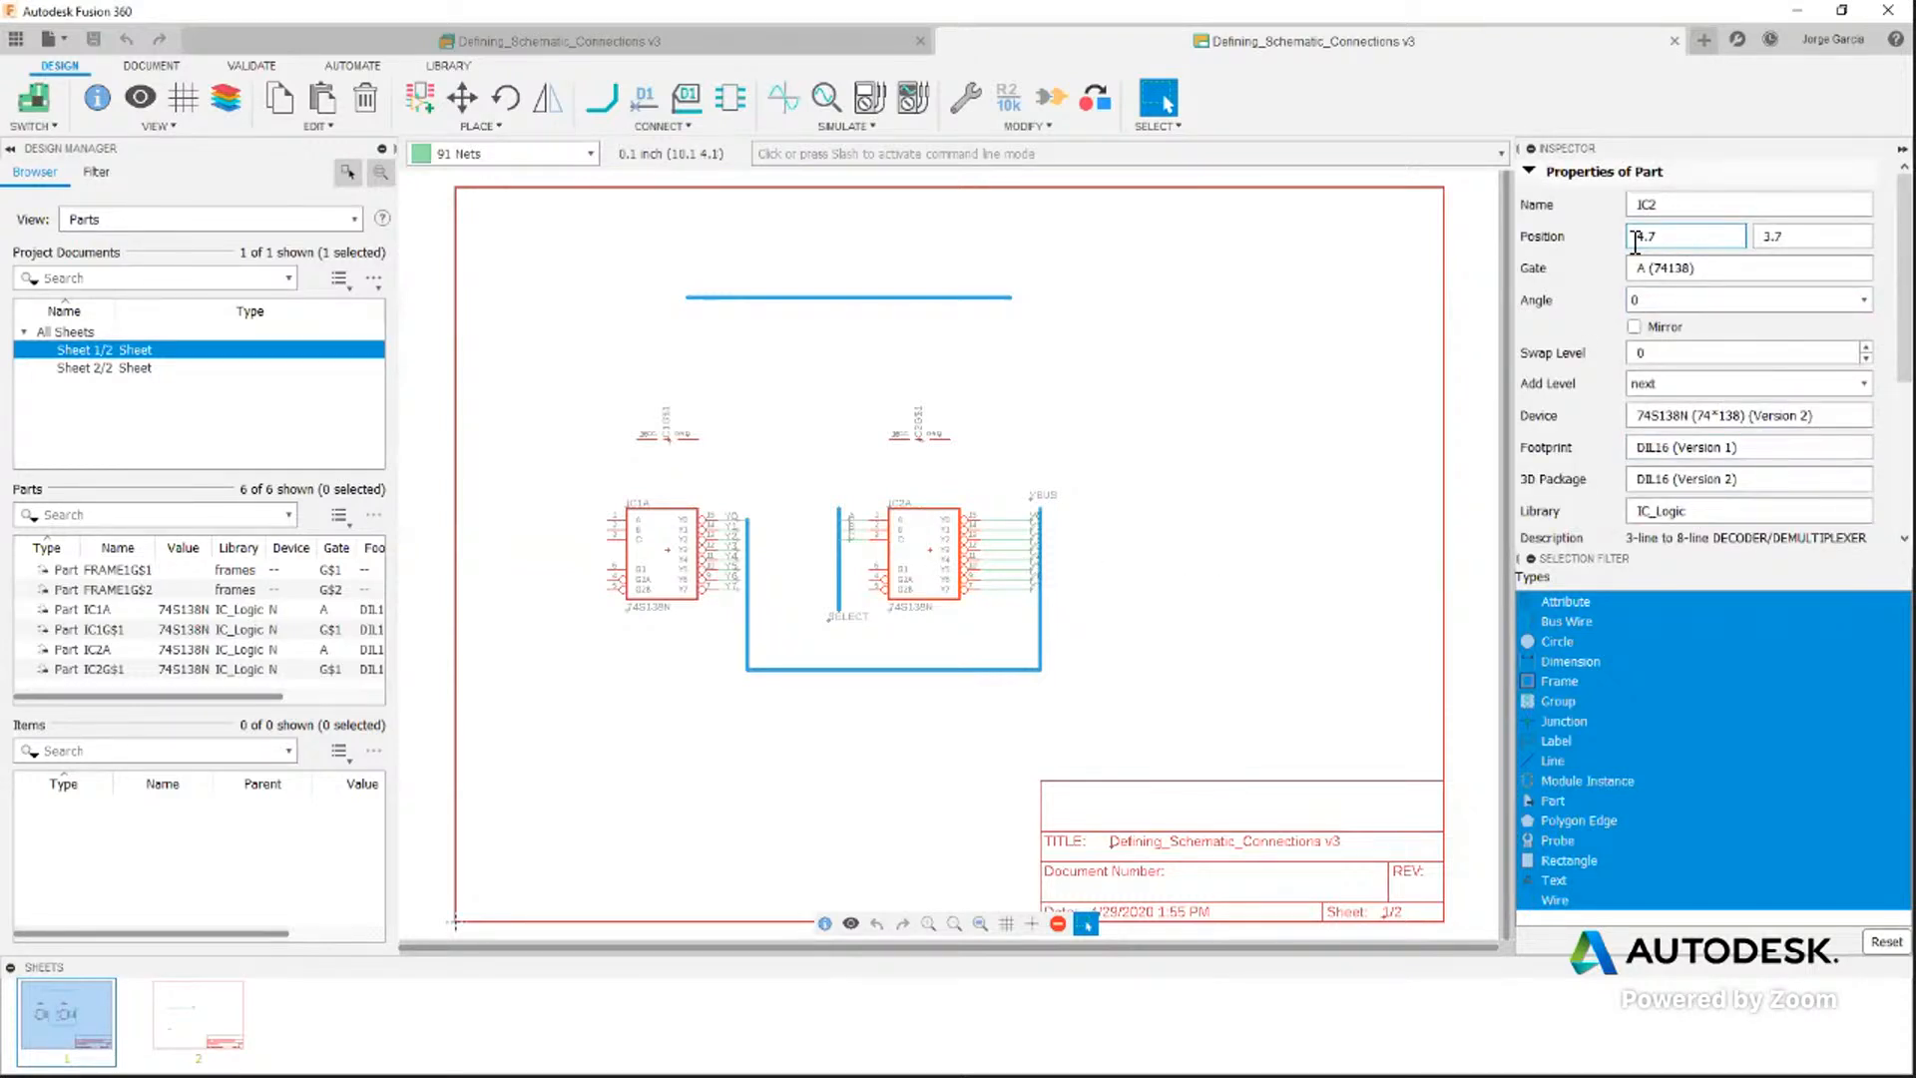
pyautogui.scroll(-1, 1633, 250)
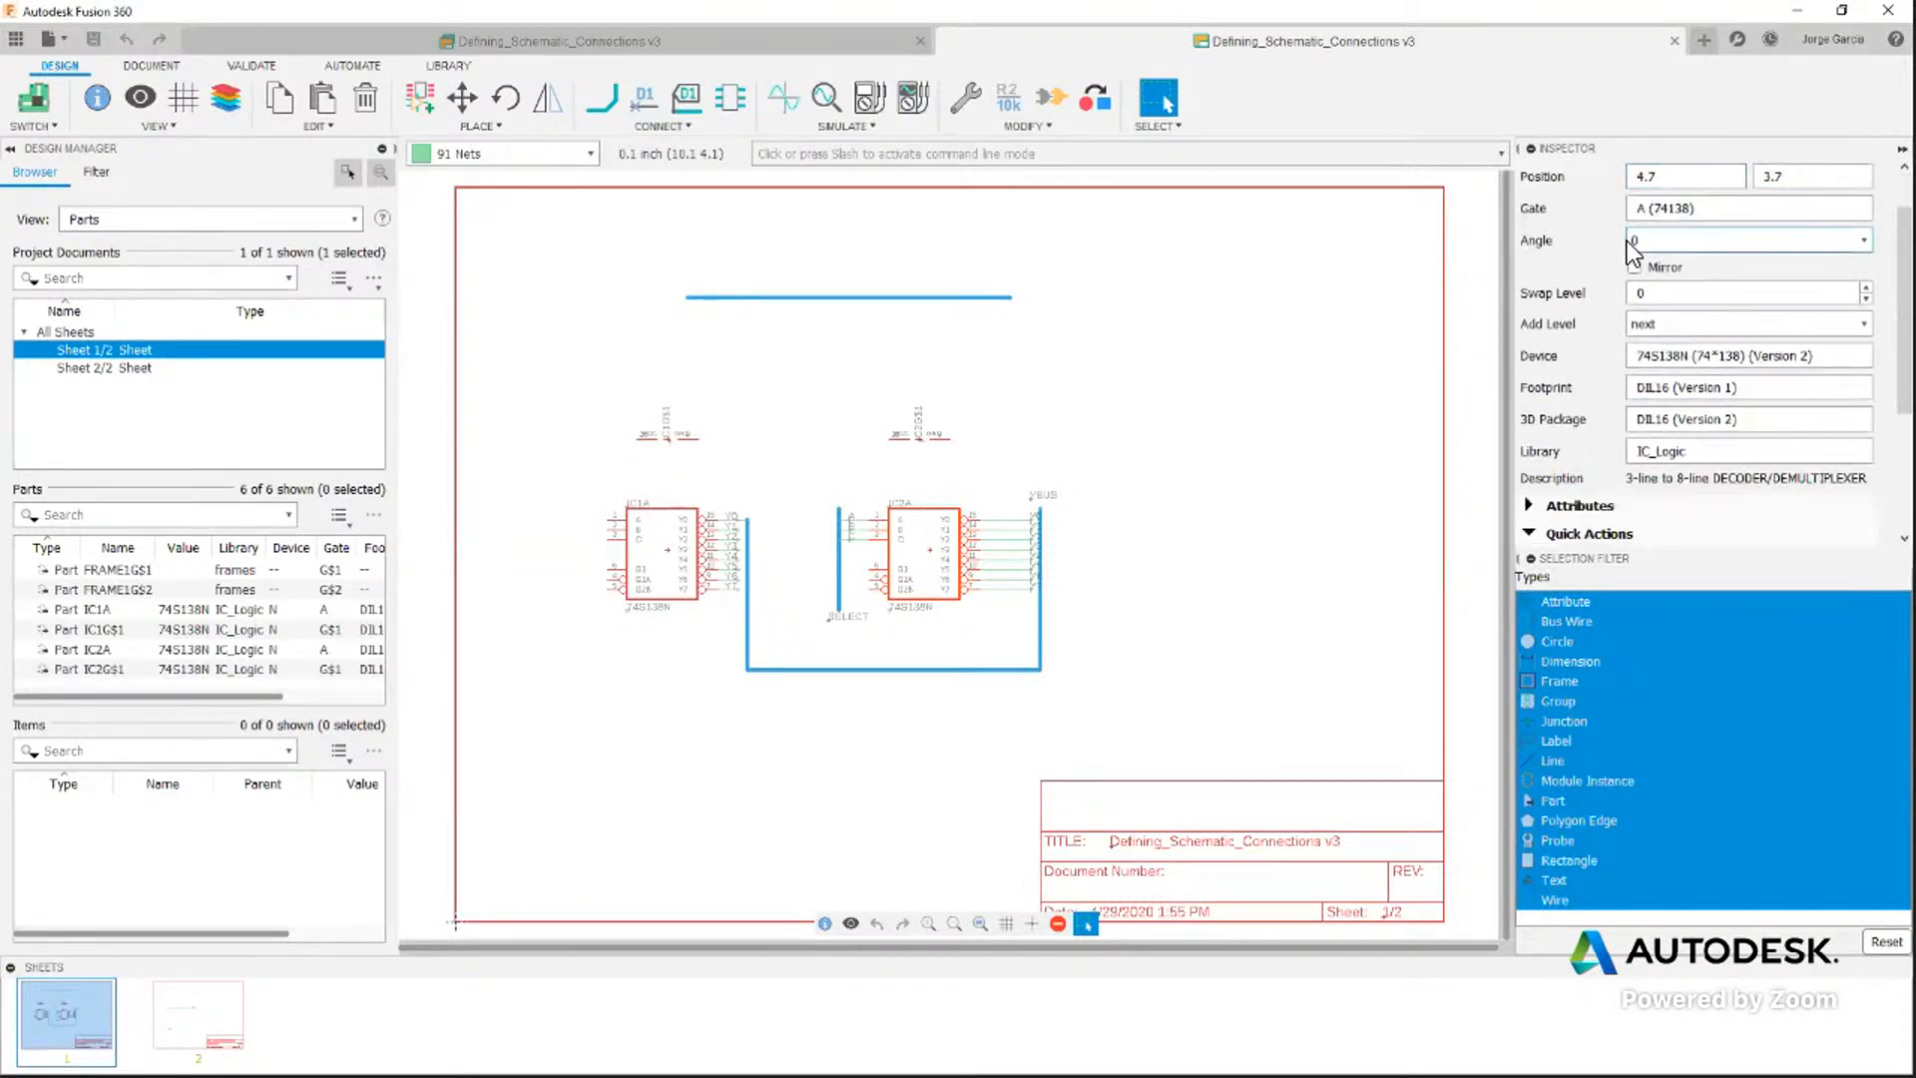
pyautogui.scroll(-1, 1746, 238)
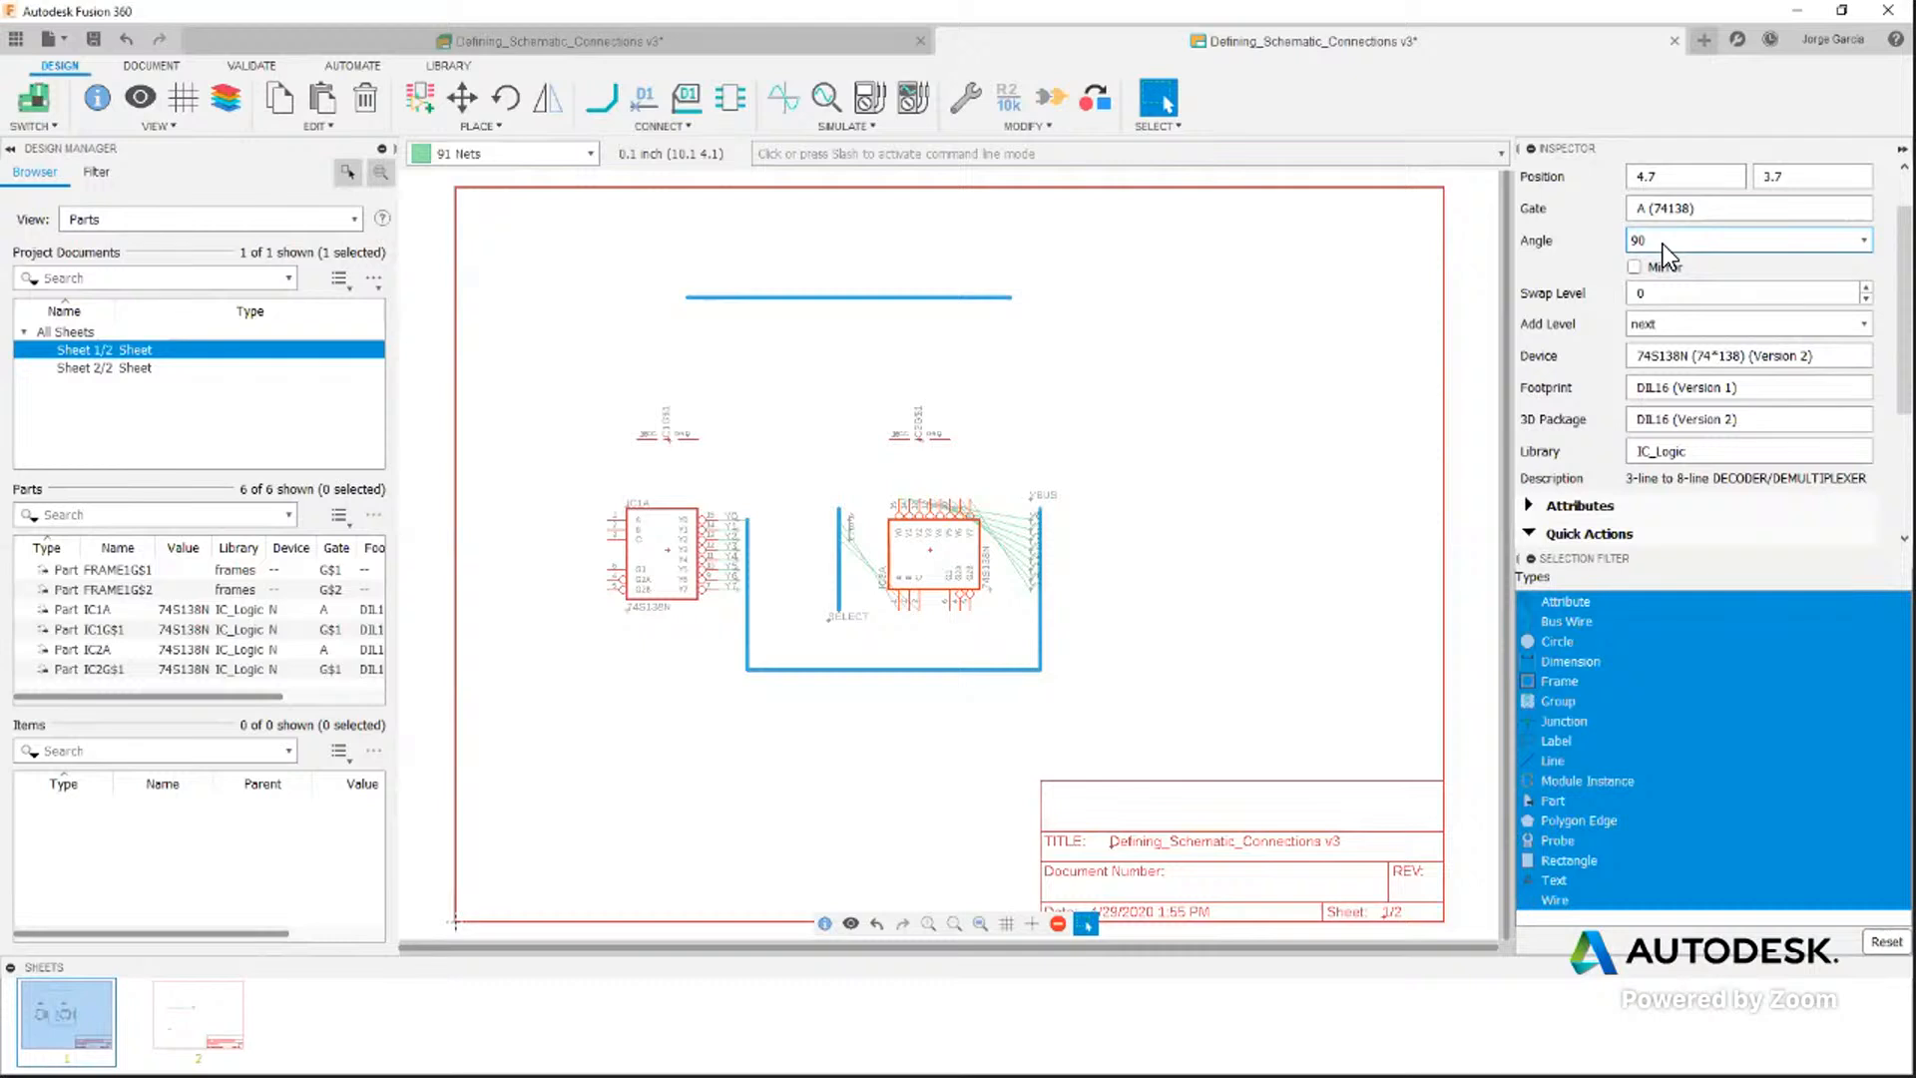
pyautogui.scroll(1, 1663, 243)
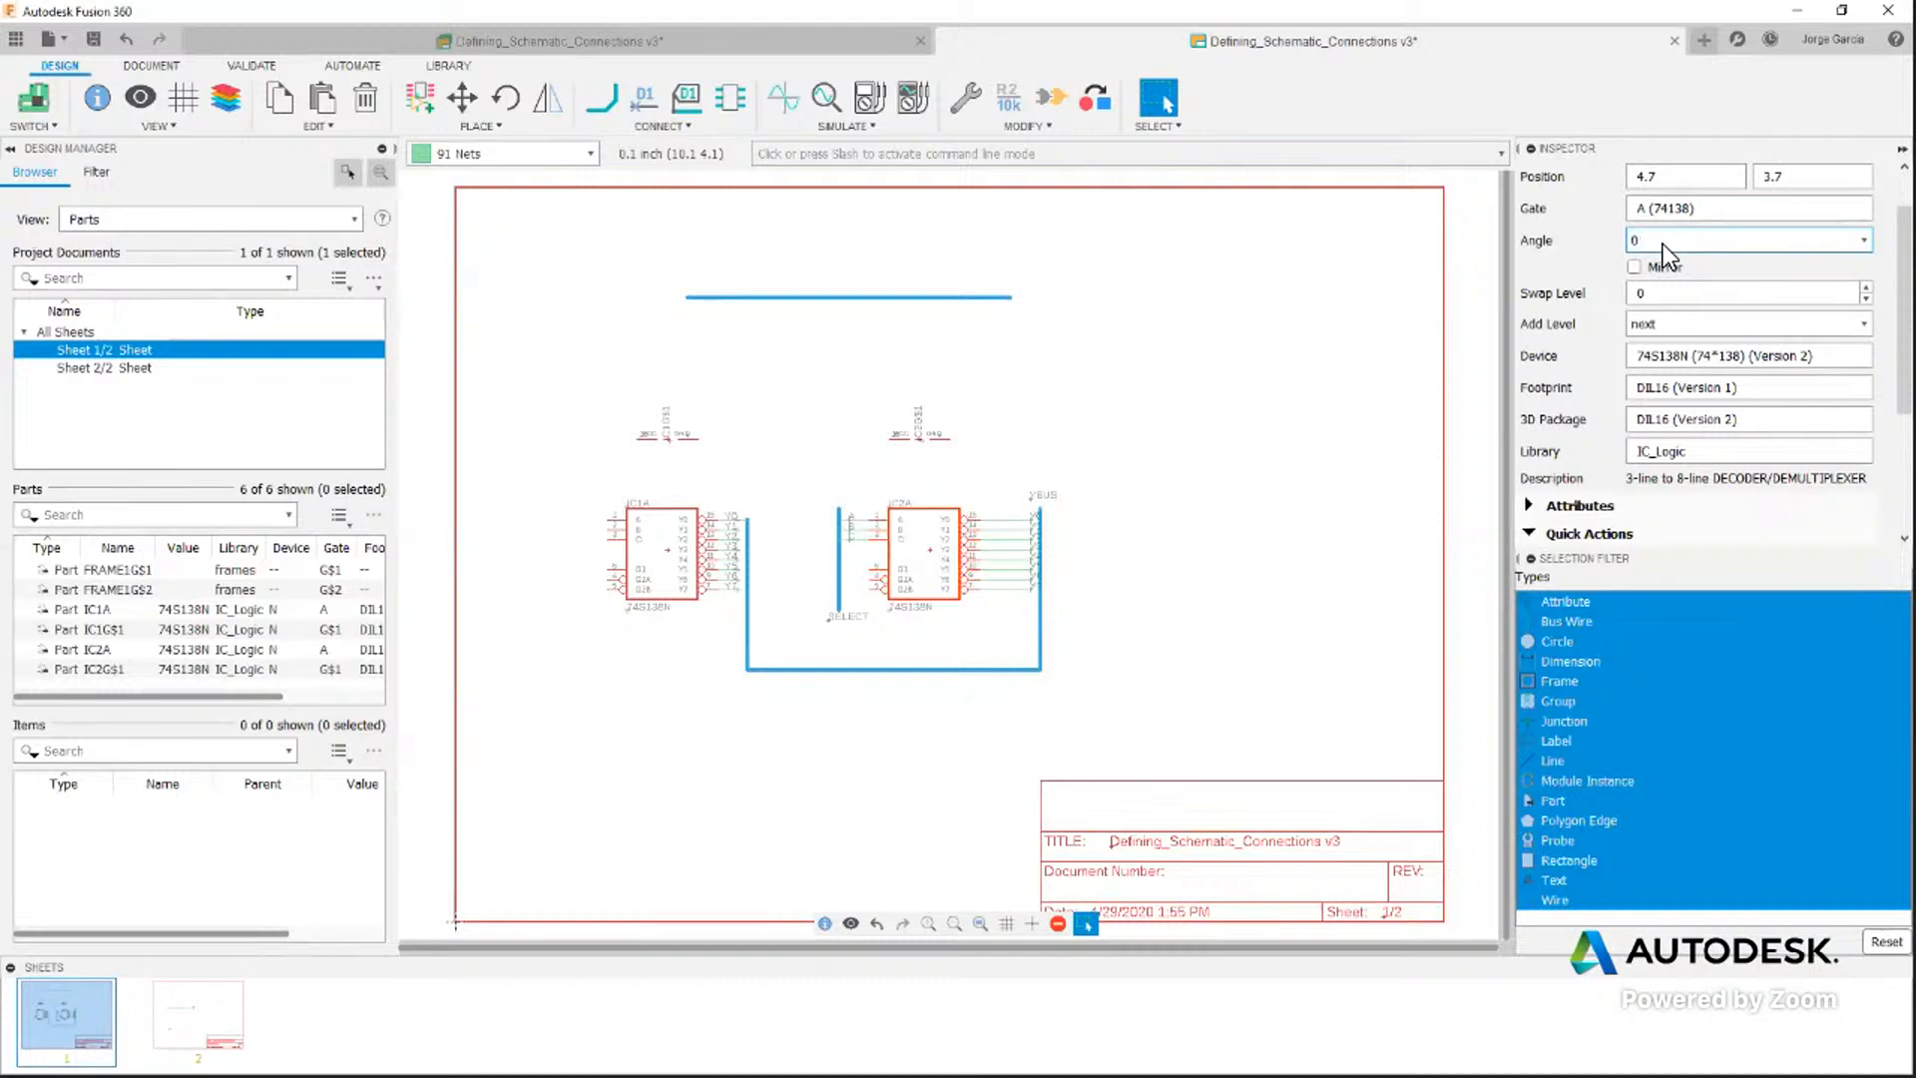
pyautogui.scroll(-3, 1663, 244)
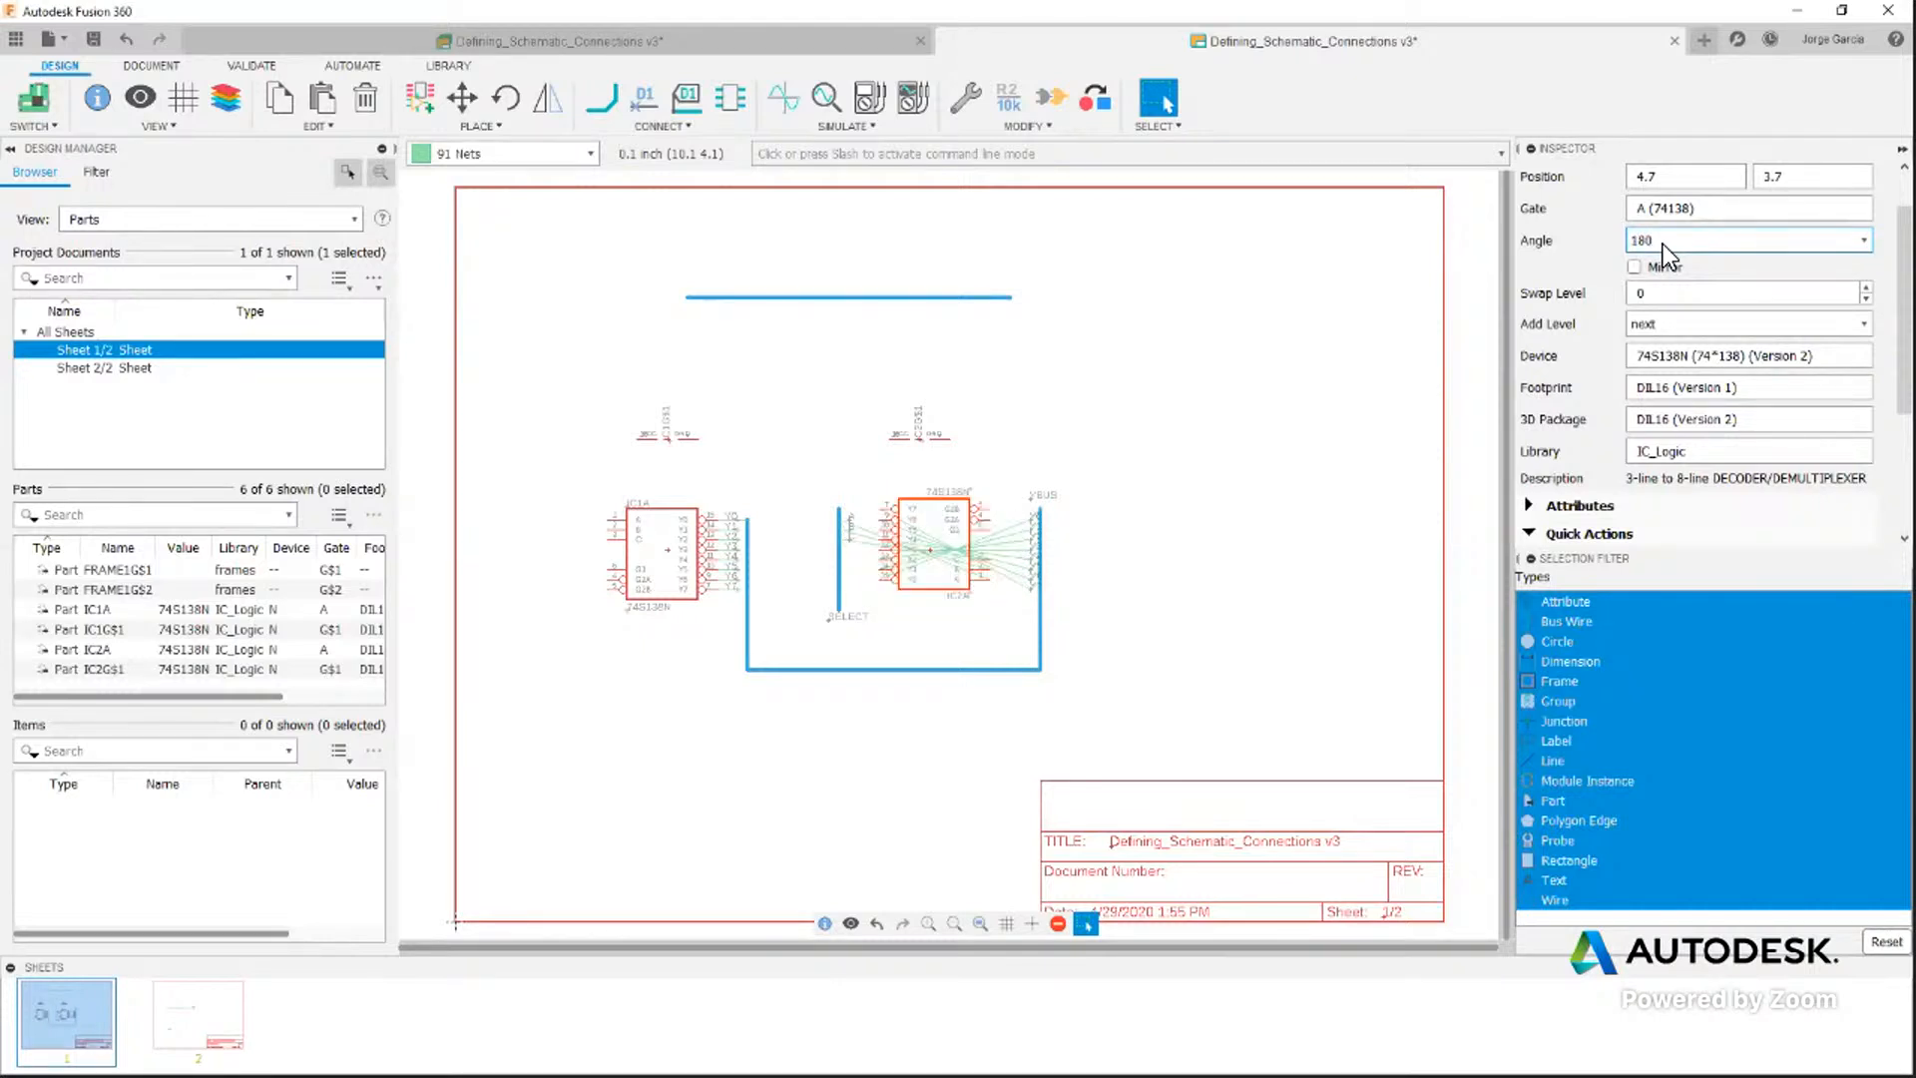
pyautogui.scroll(-1, 1662, 244)
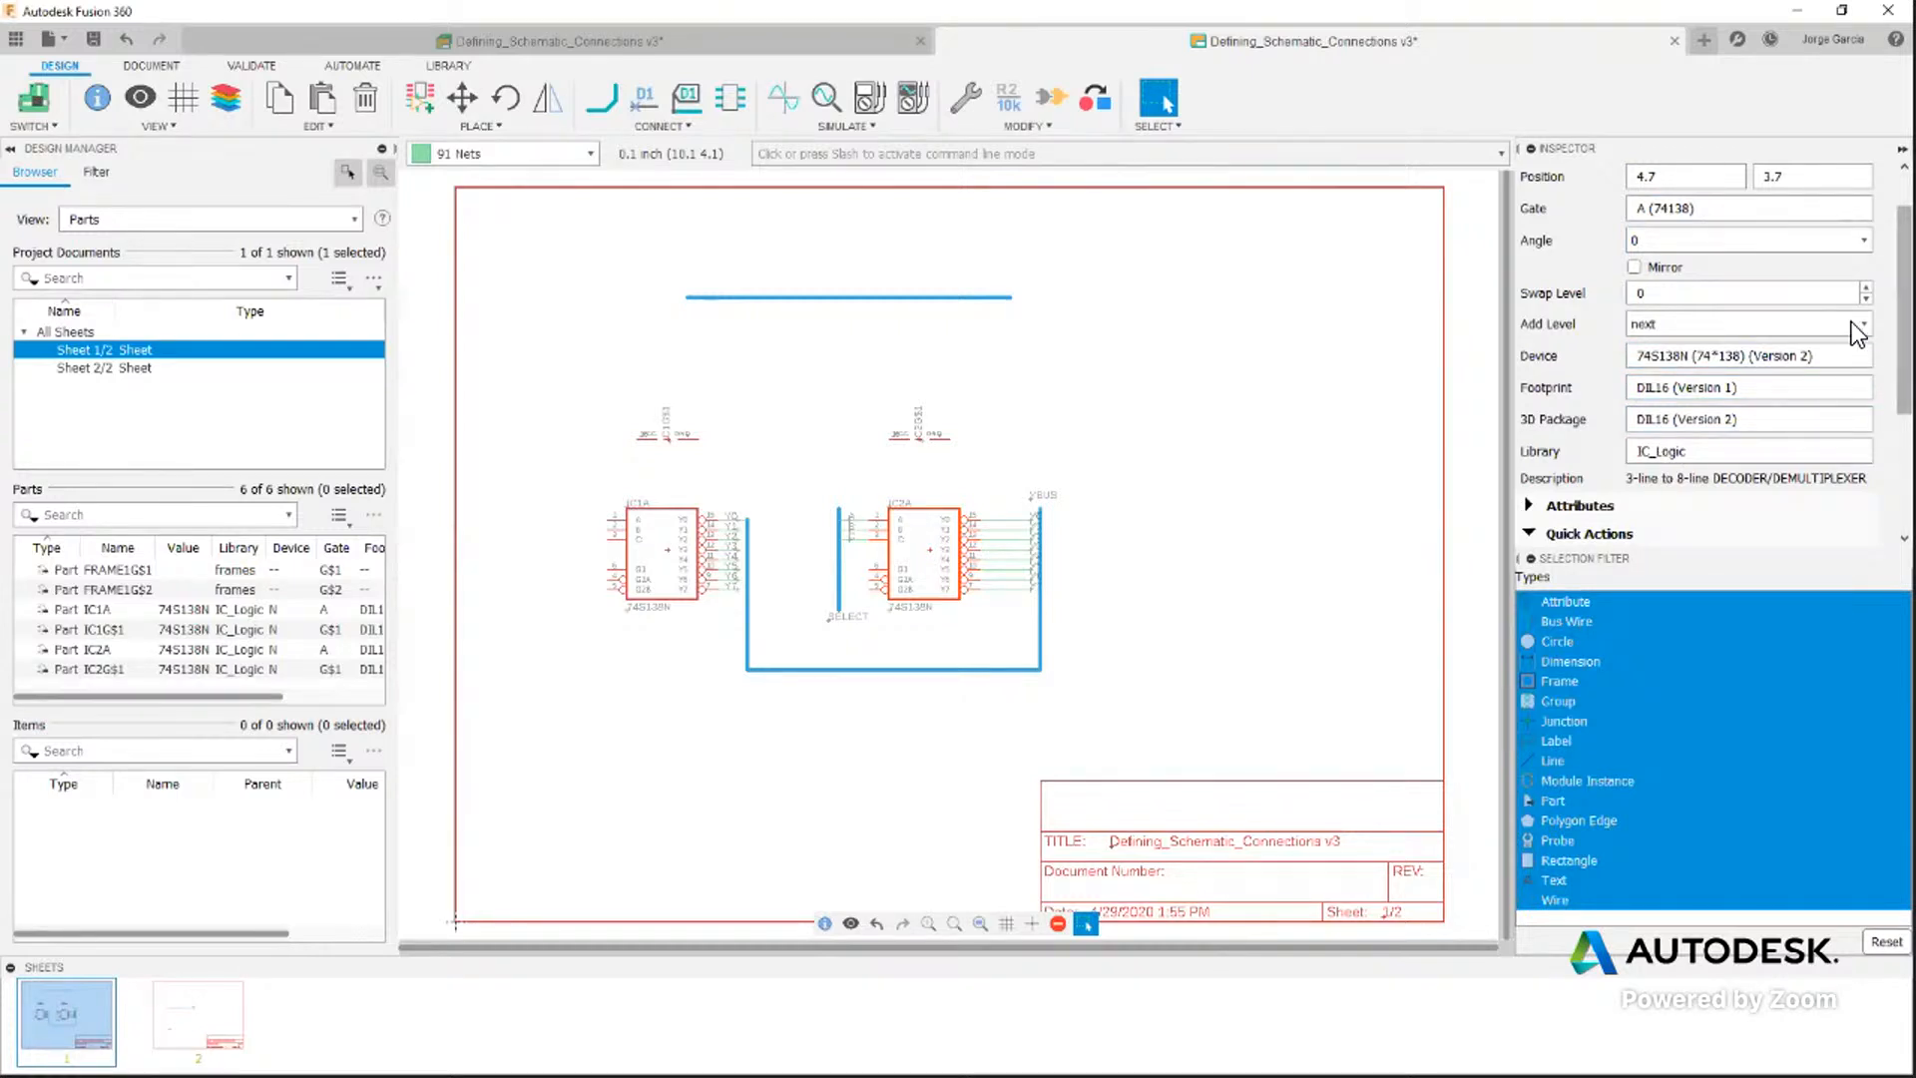
pyautogui.scroll(1, 1682, 187)
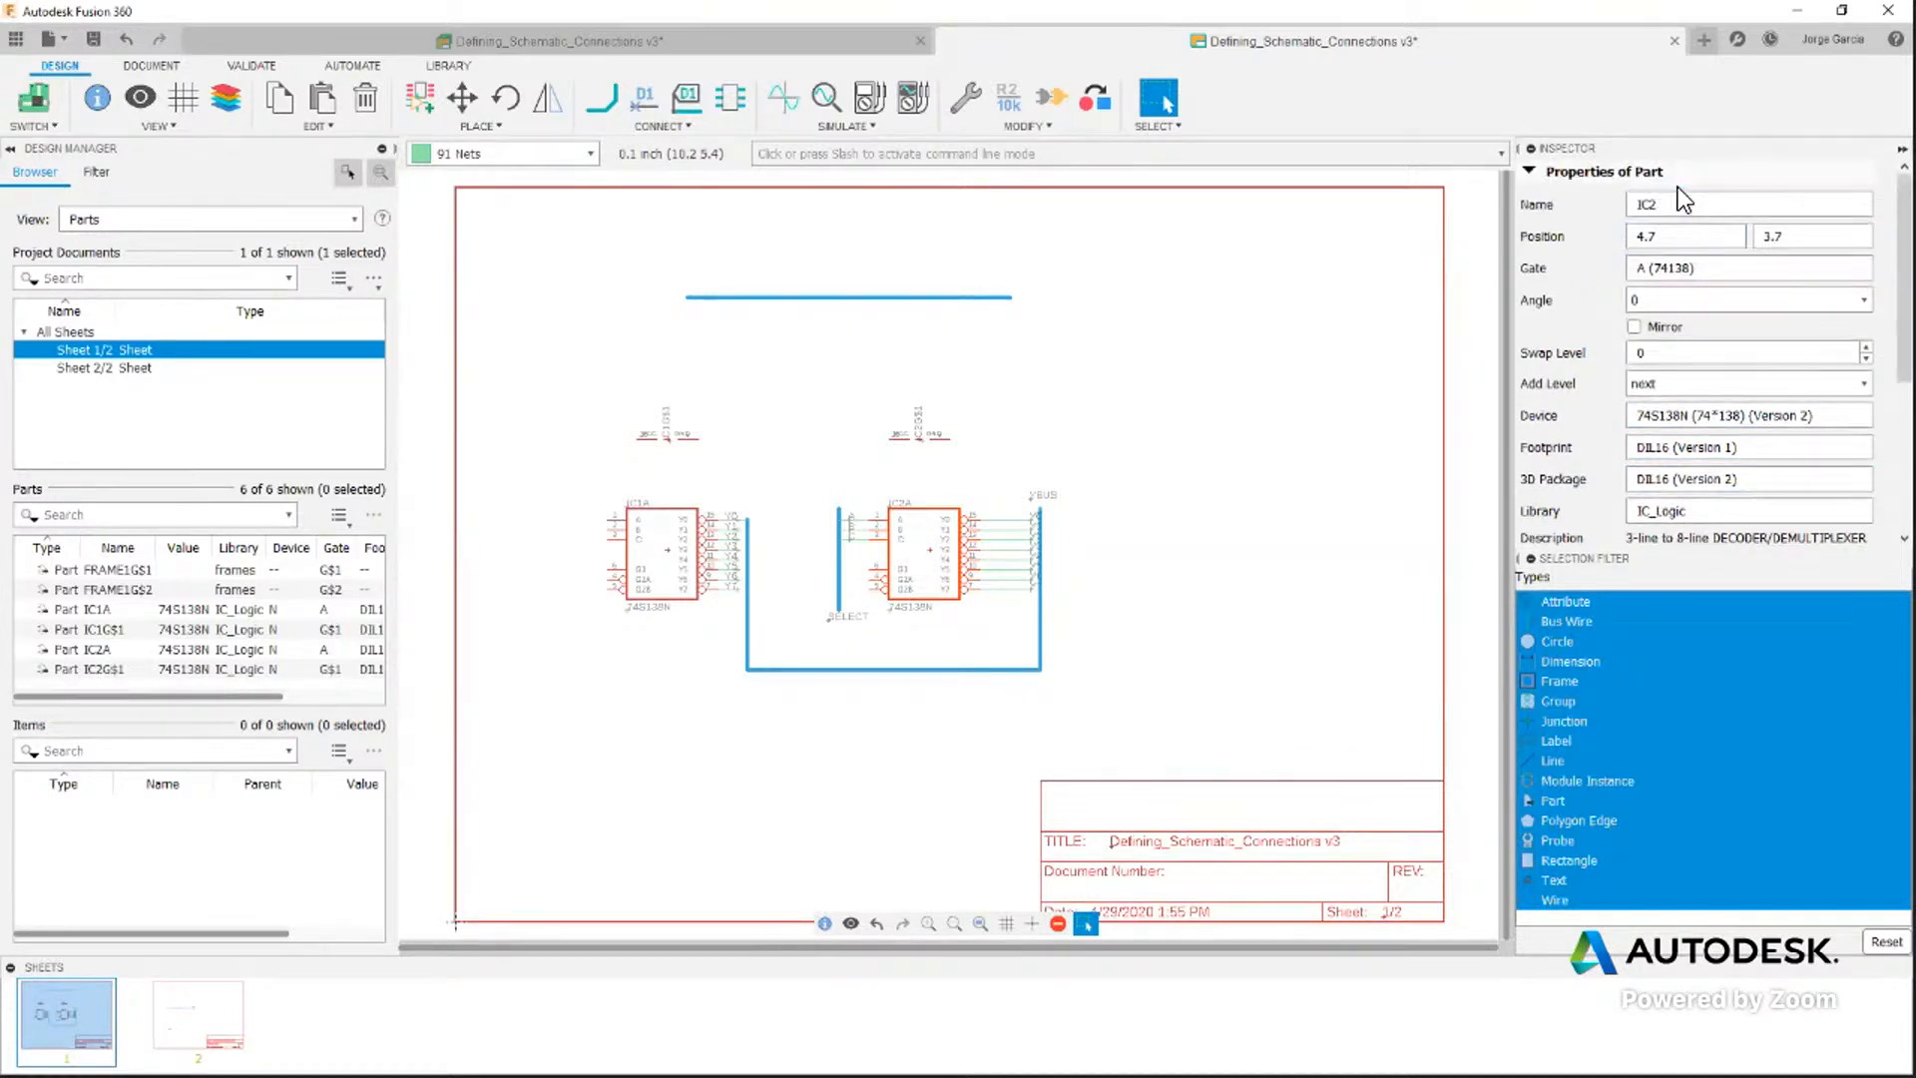
# Set IC2's X position to 4.5
pyautogui.click(1769, 240)
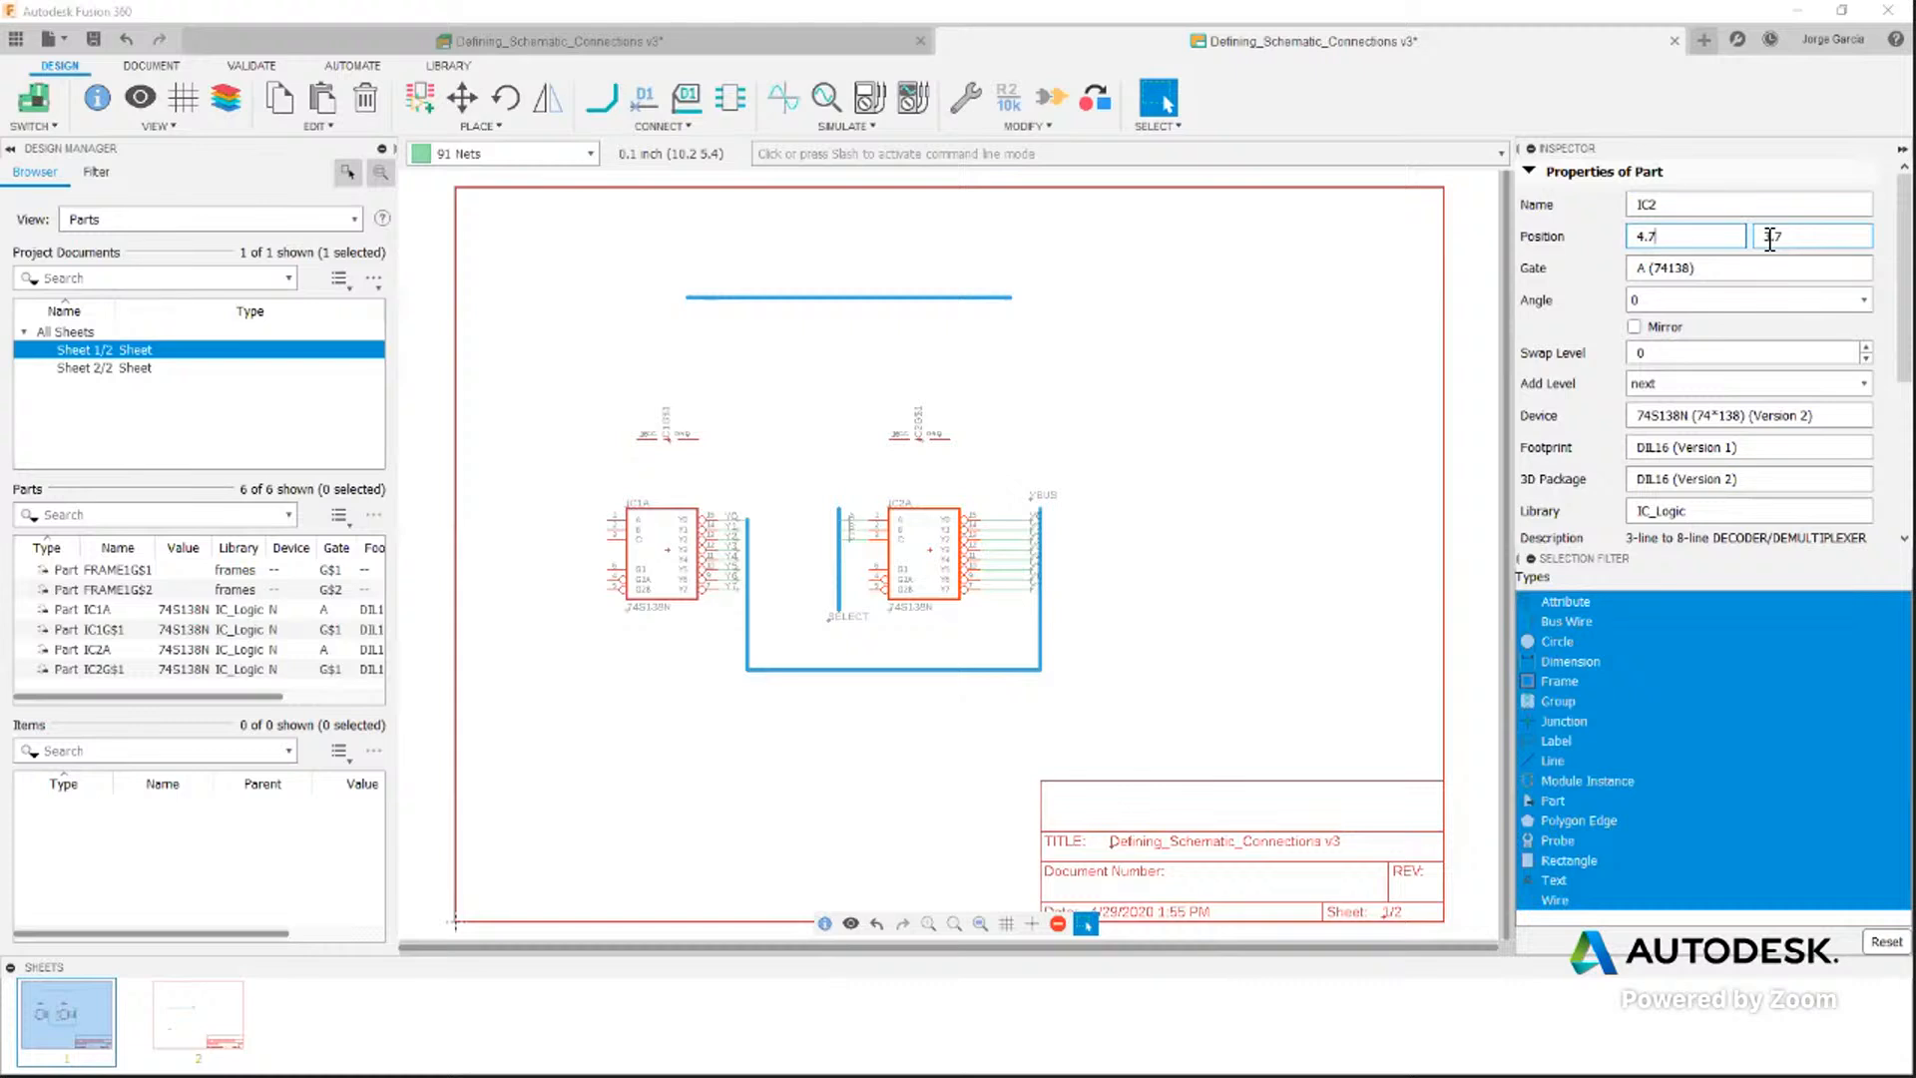
pyautogui.press('BackSpace')
pyautogui.write('5')
pyautogui.press('Return')
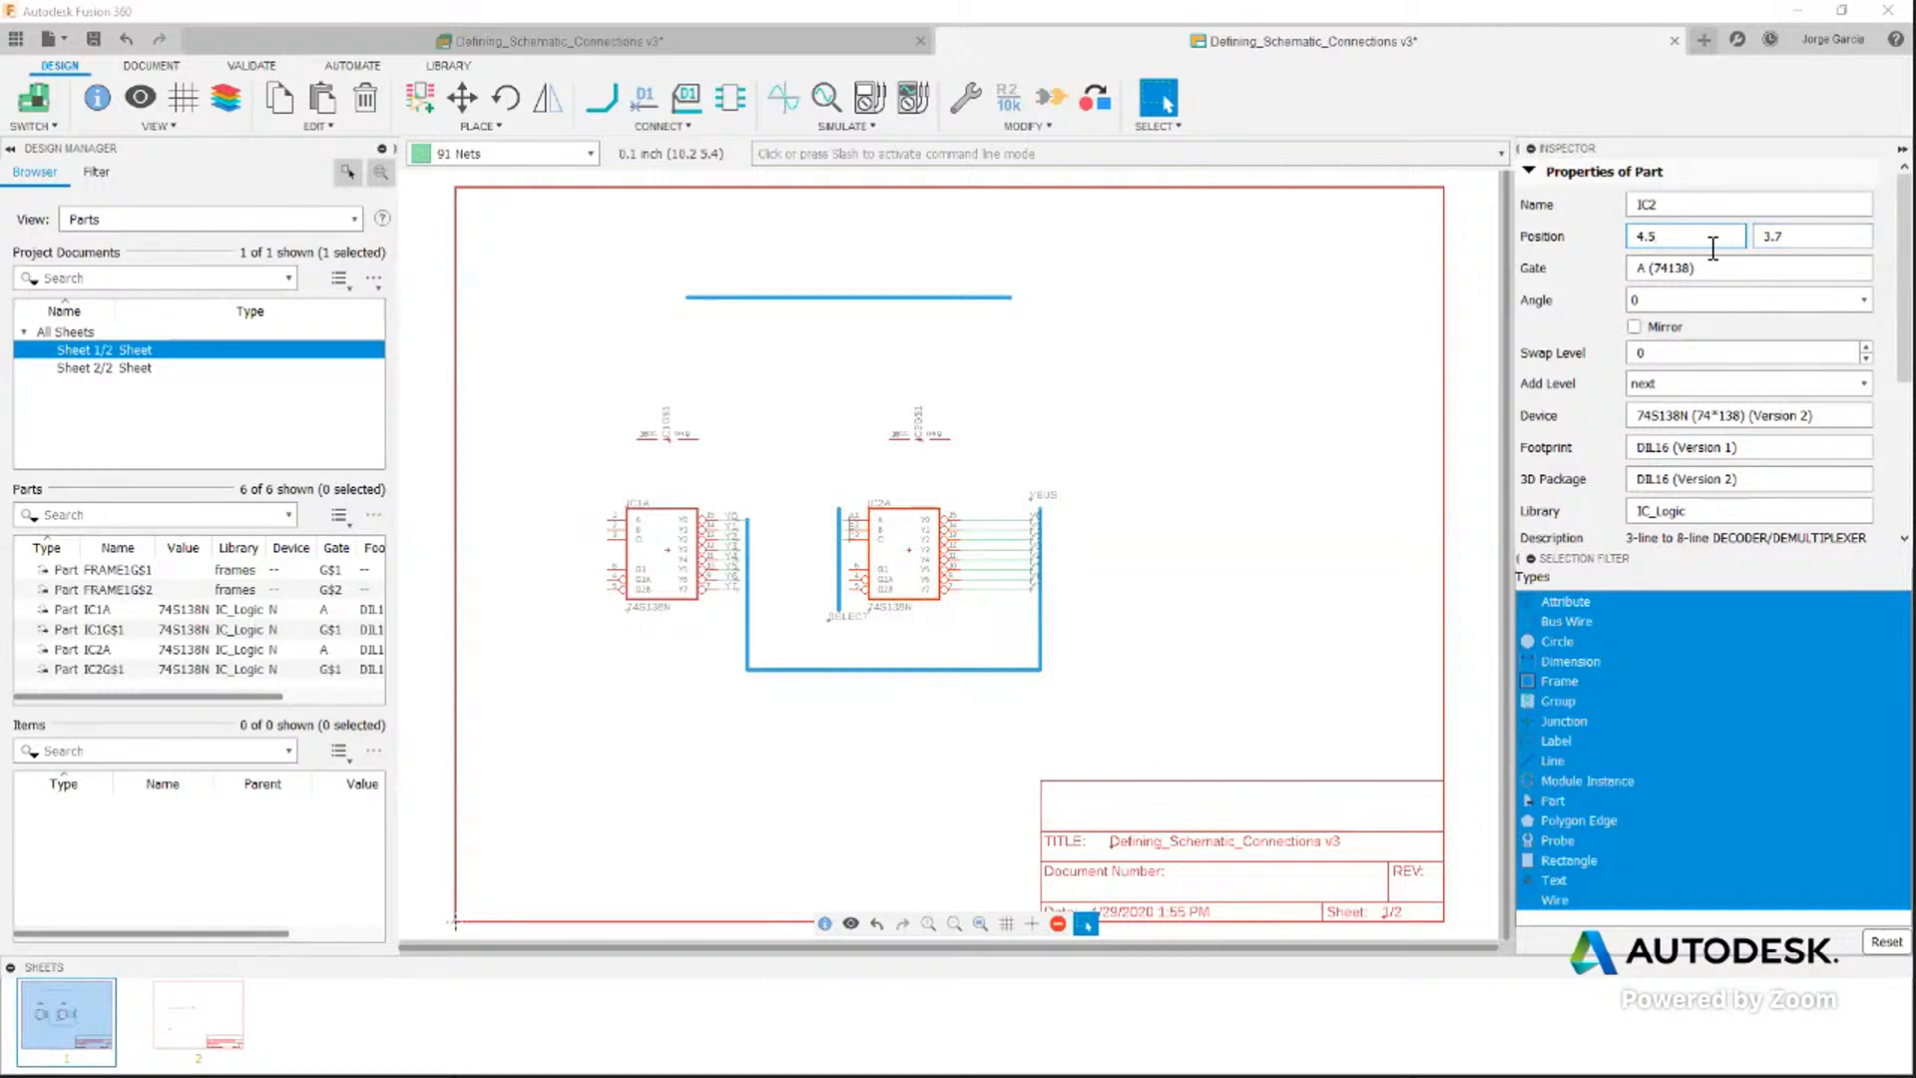
# Set IC2's X position to 4.7
pyautogui.press('BackSpace')
pyautogui.write('7')
pyautogui.press('Return')
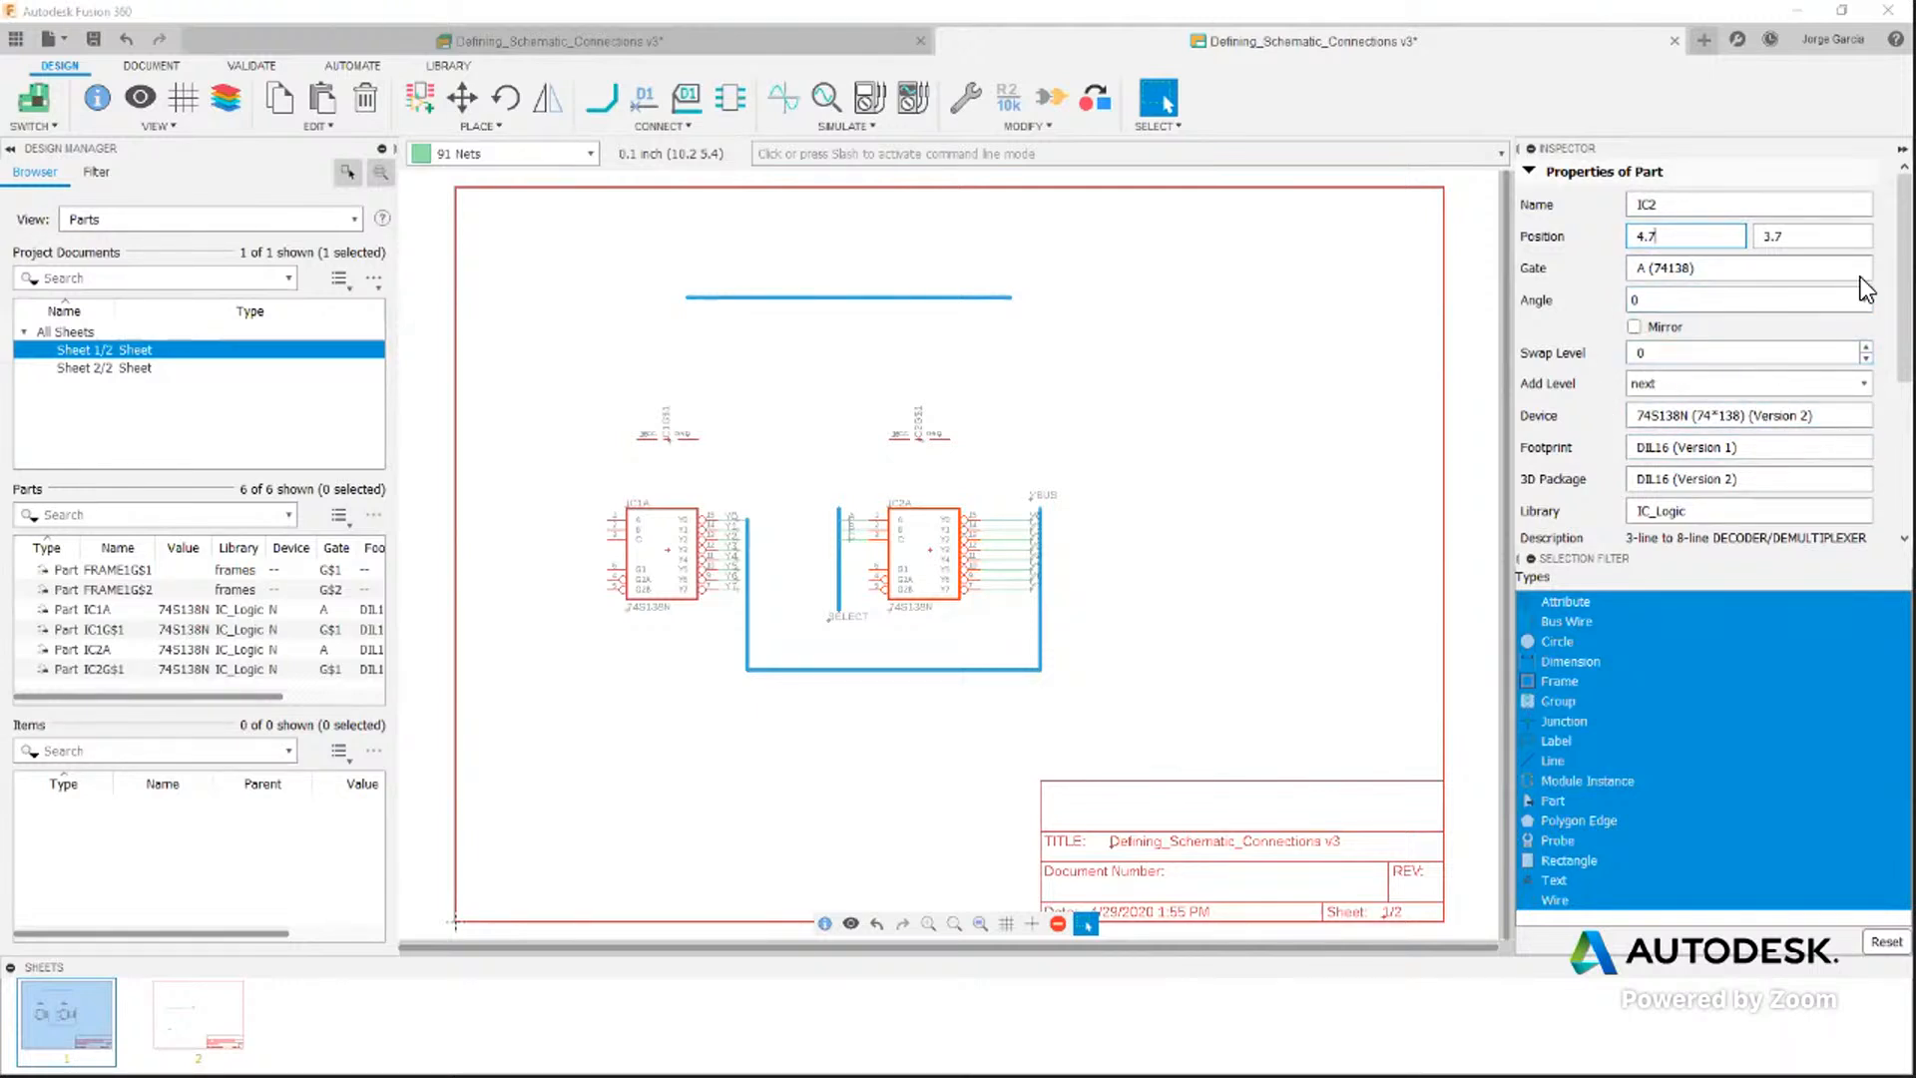
# Examine IC2's attributes, the fields for adding an attribute and the quick actions, and clear the selection
pyautogui.moveTo(1903, 281); pyautogui.dragTo(1904, 408)
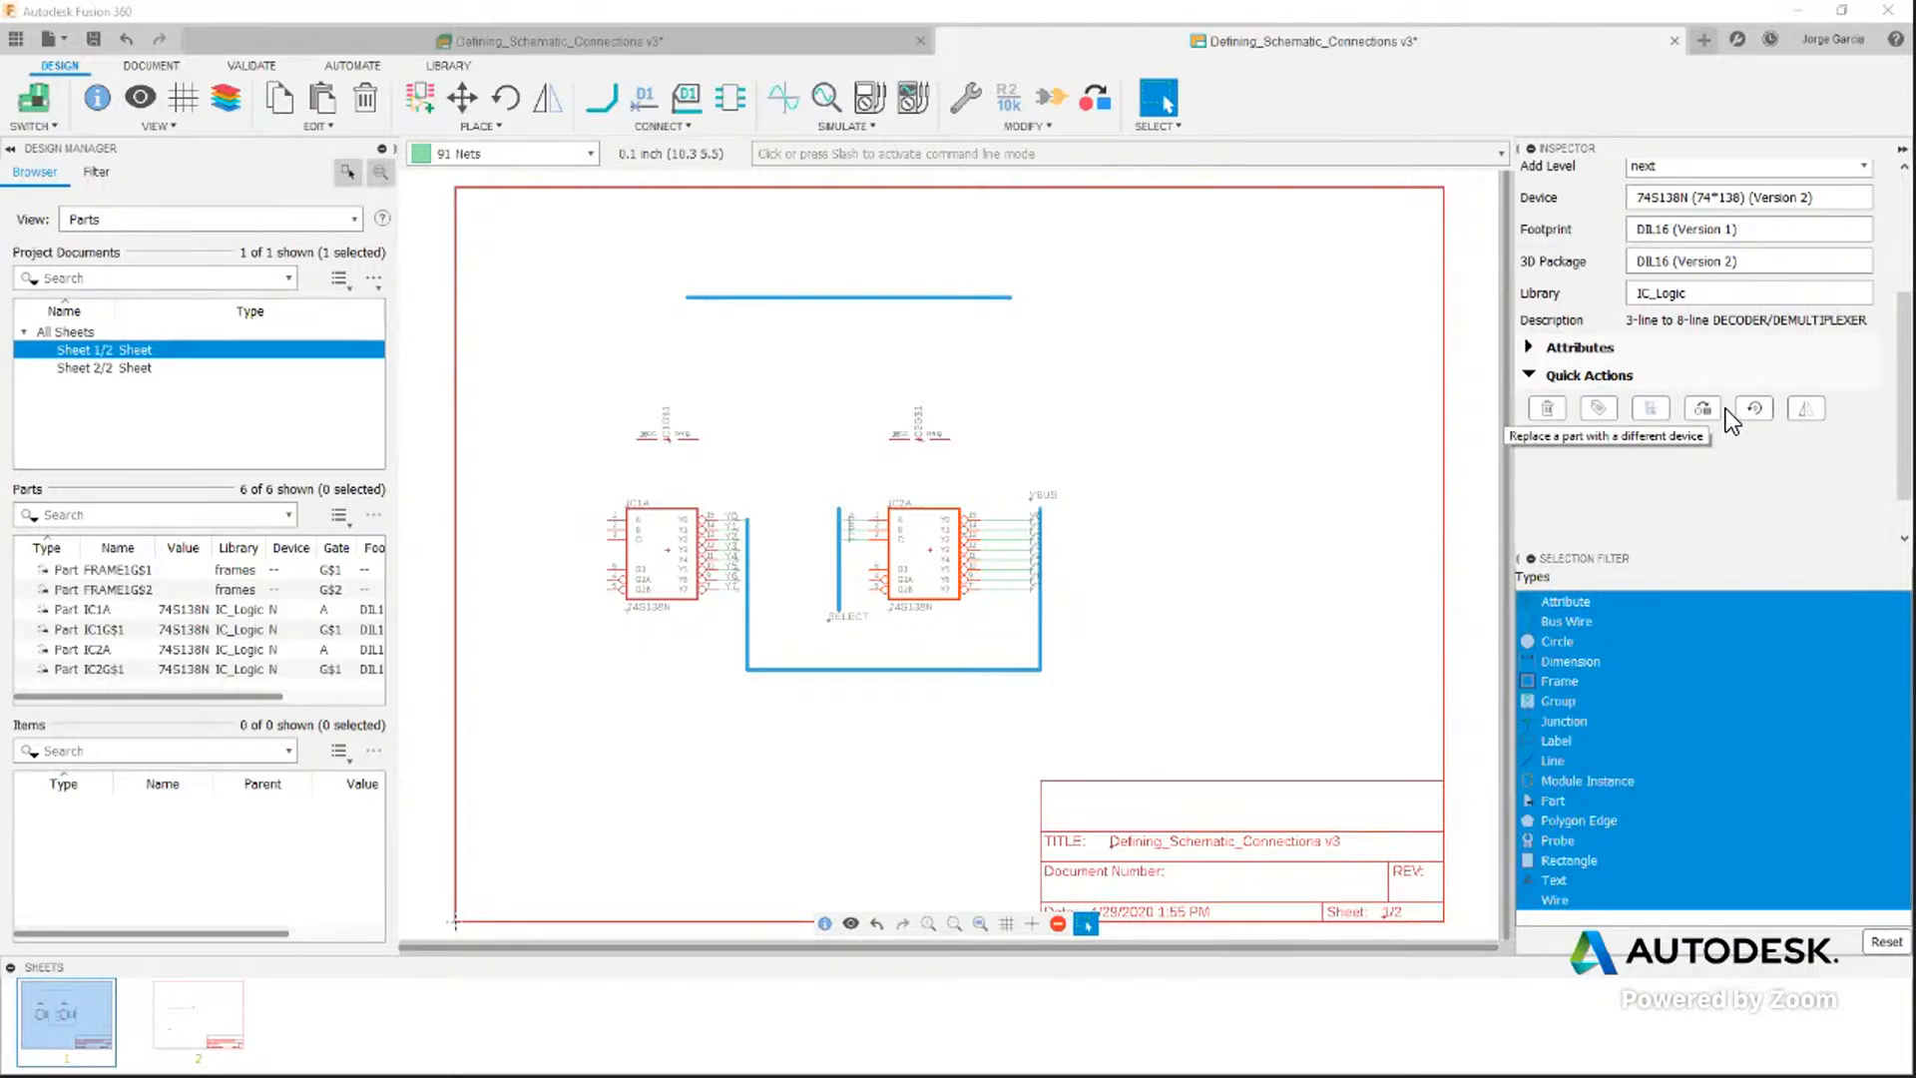
pyautogui.click(1531, 346)
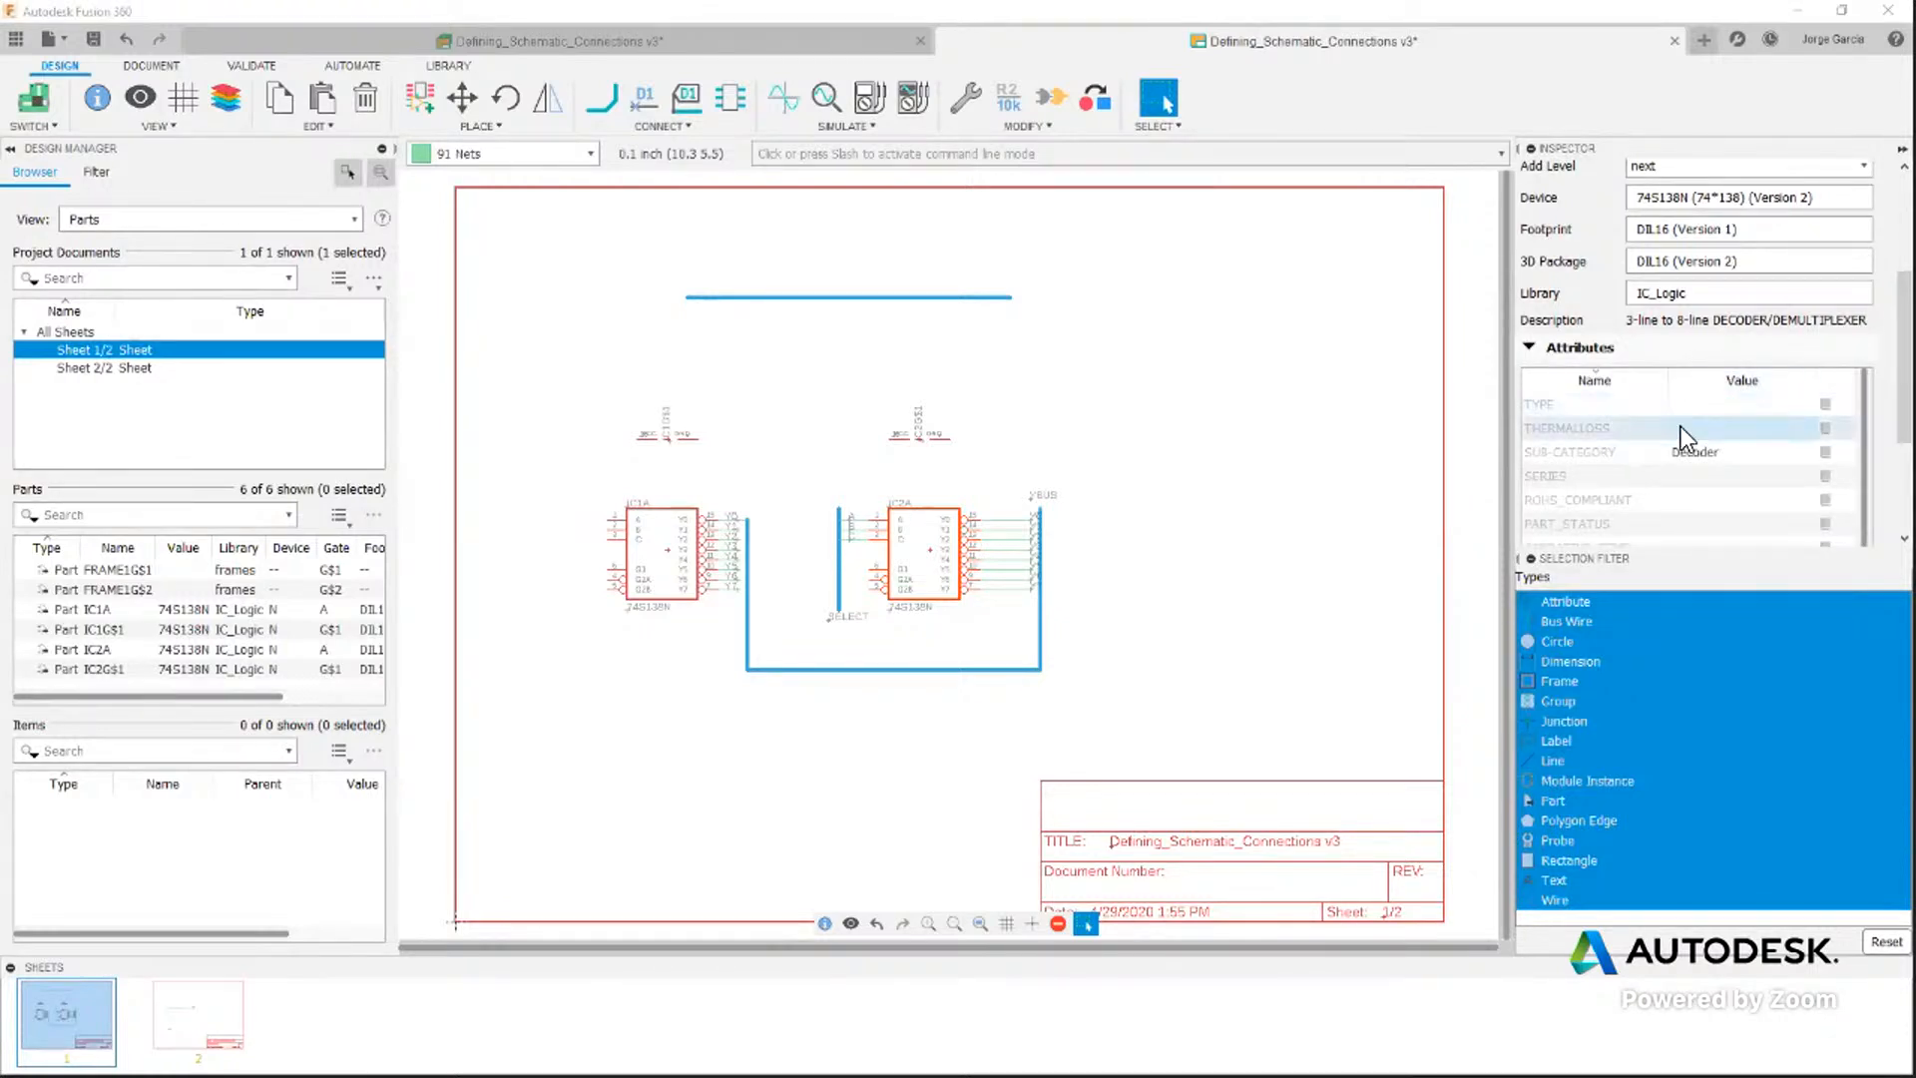
pyautogui.moveTo(1903, 410); pyautogui.dragTo(1904, 455)
pyautogui.click(1659, 465)
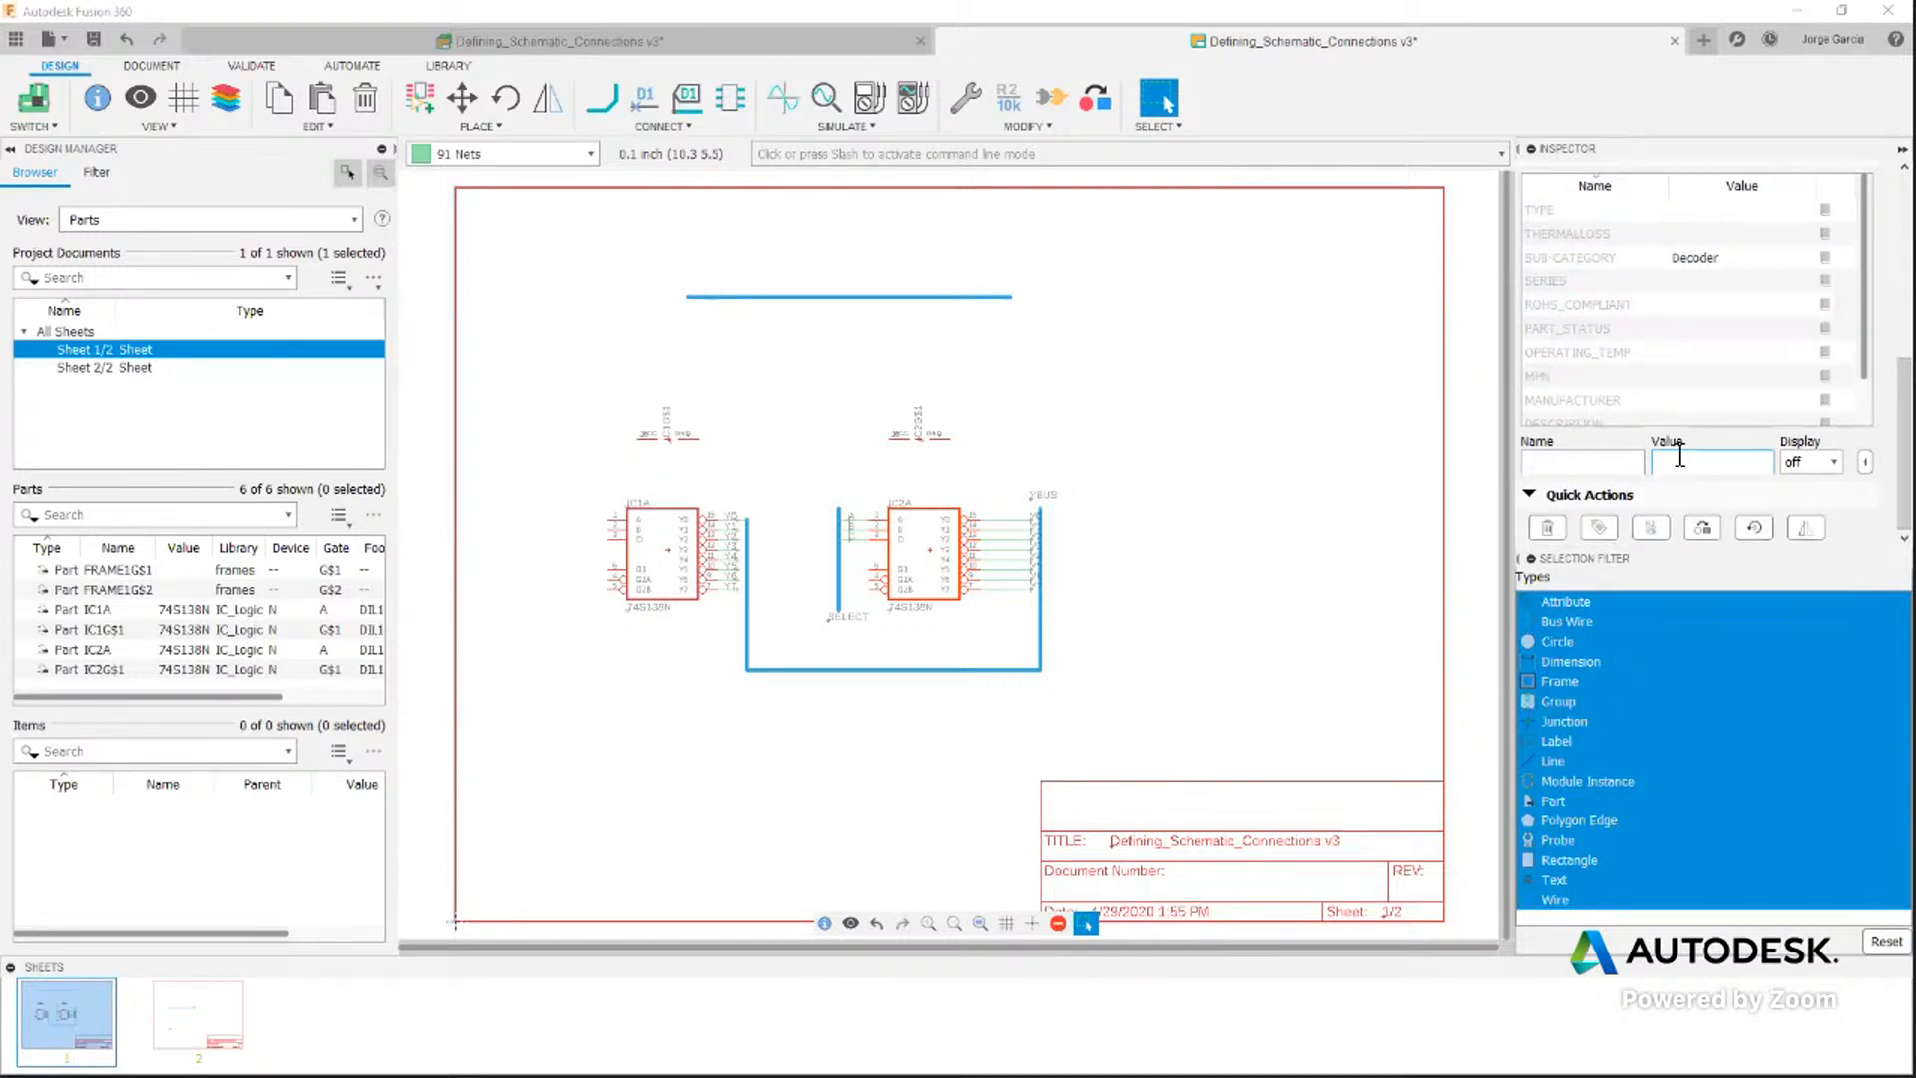
pyautogui.moveTo(1903, 444); pyautogui.dragTo(1903, 247)
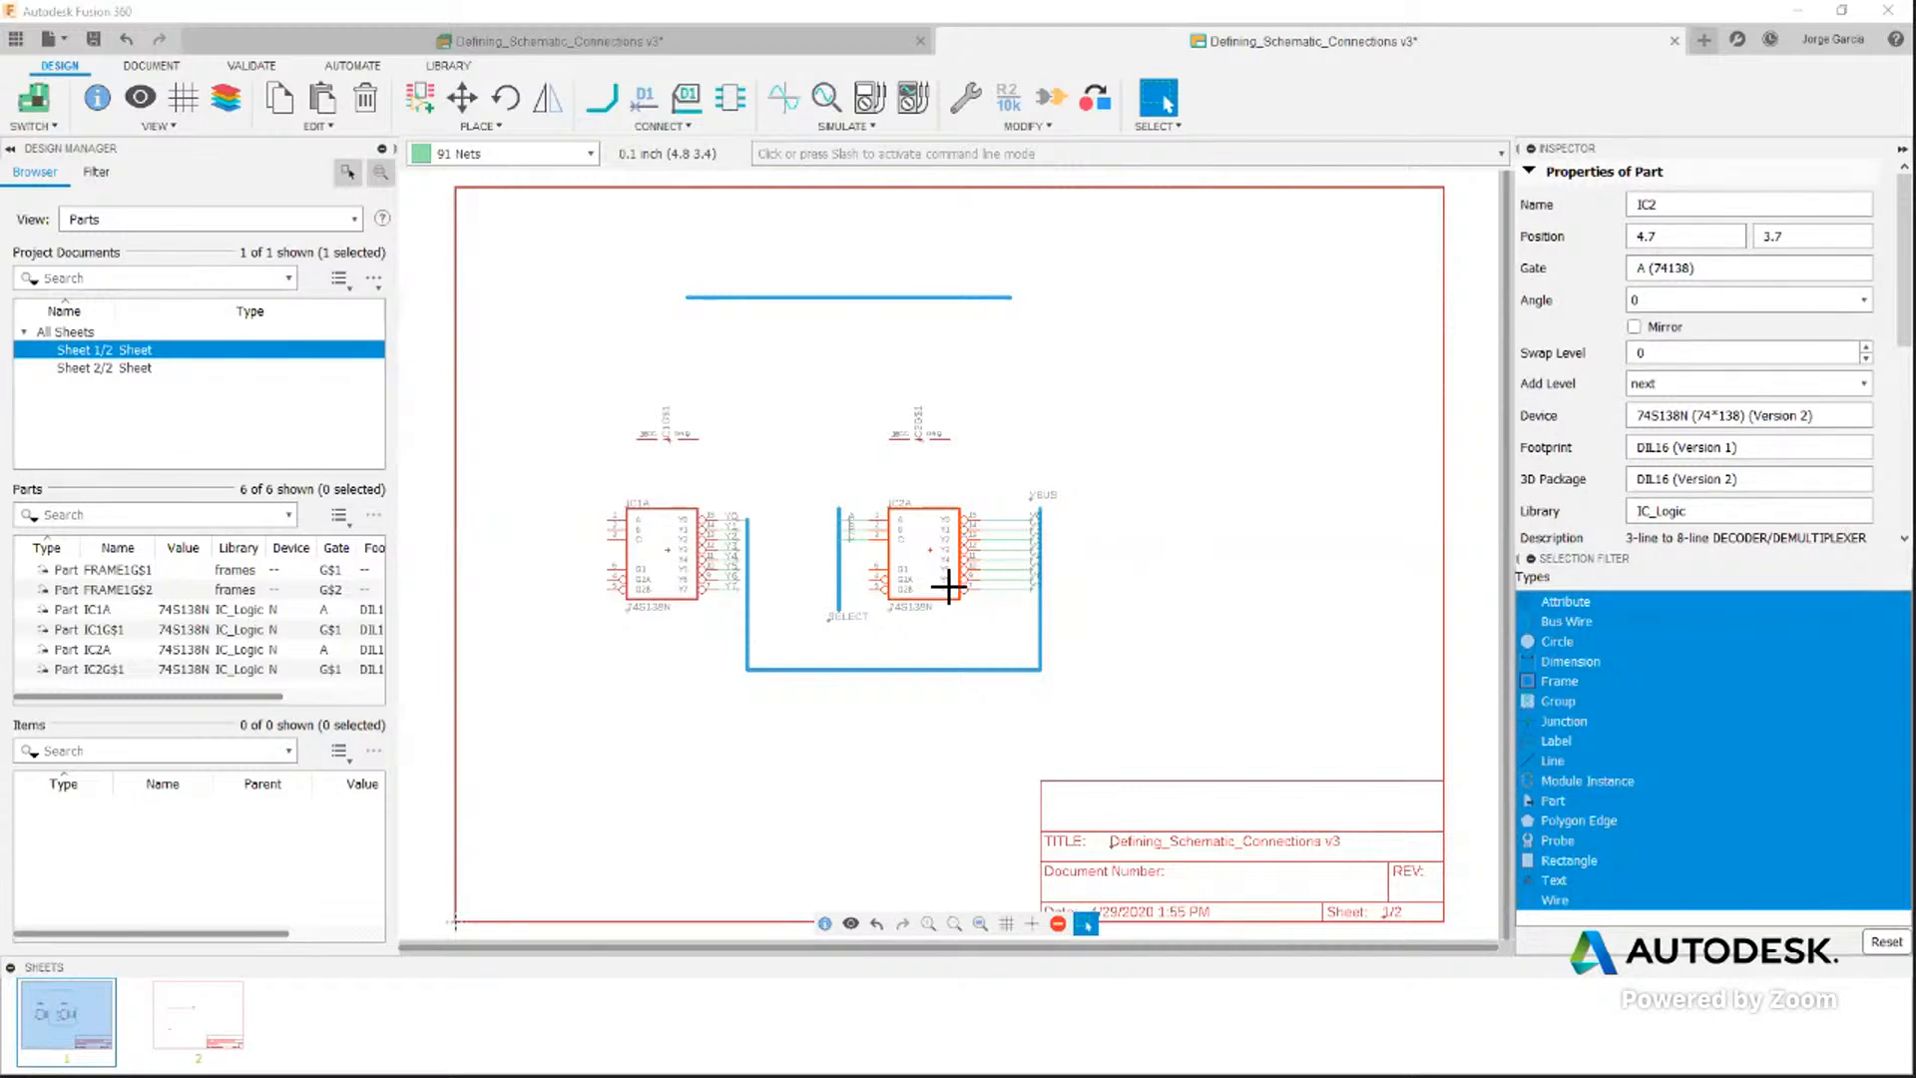
pyautogui.click(1001, 484)
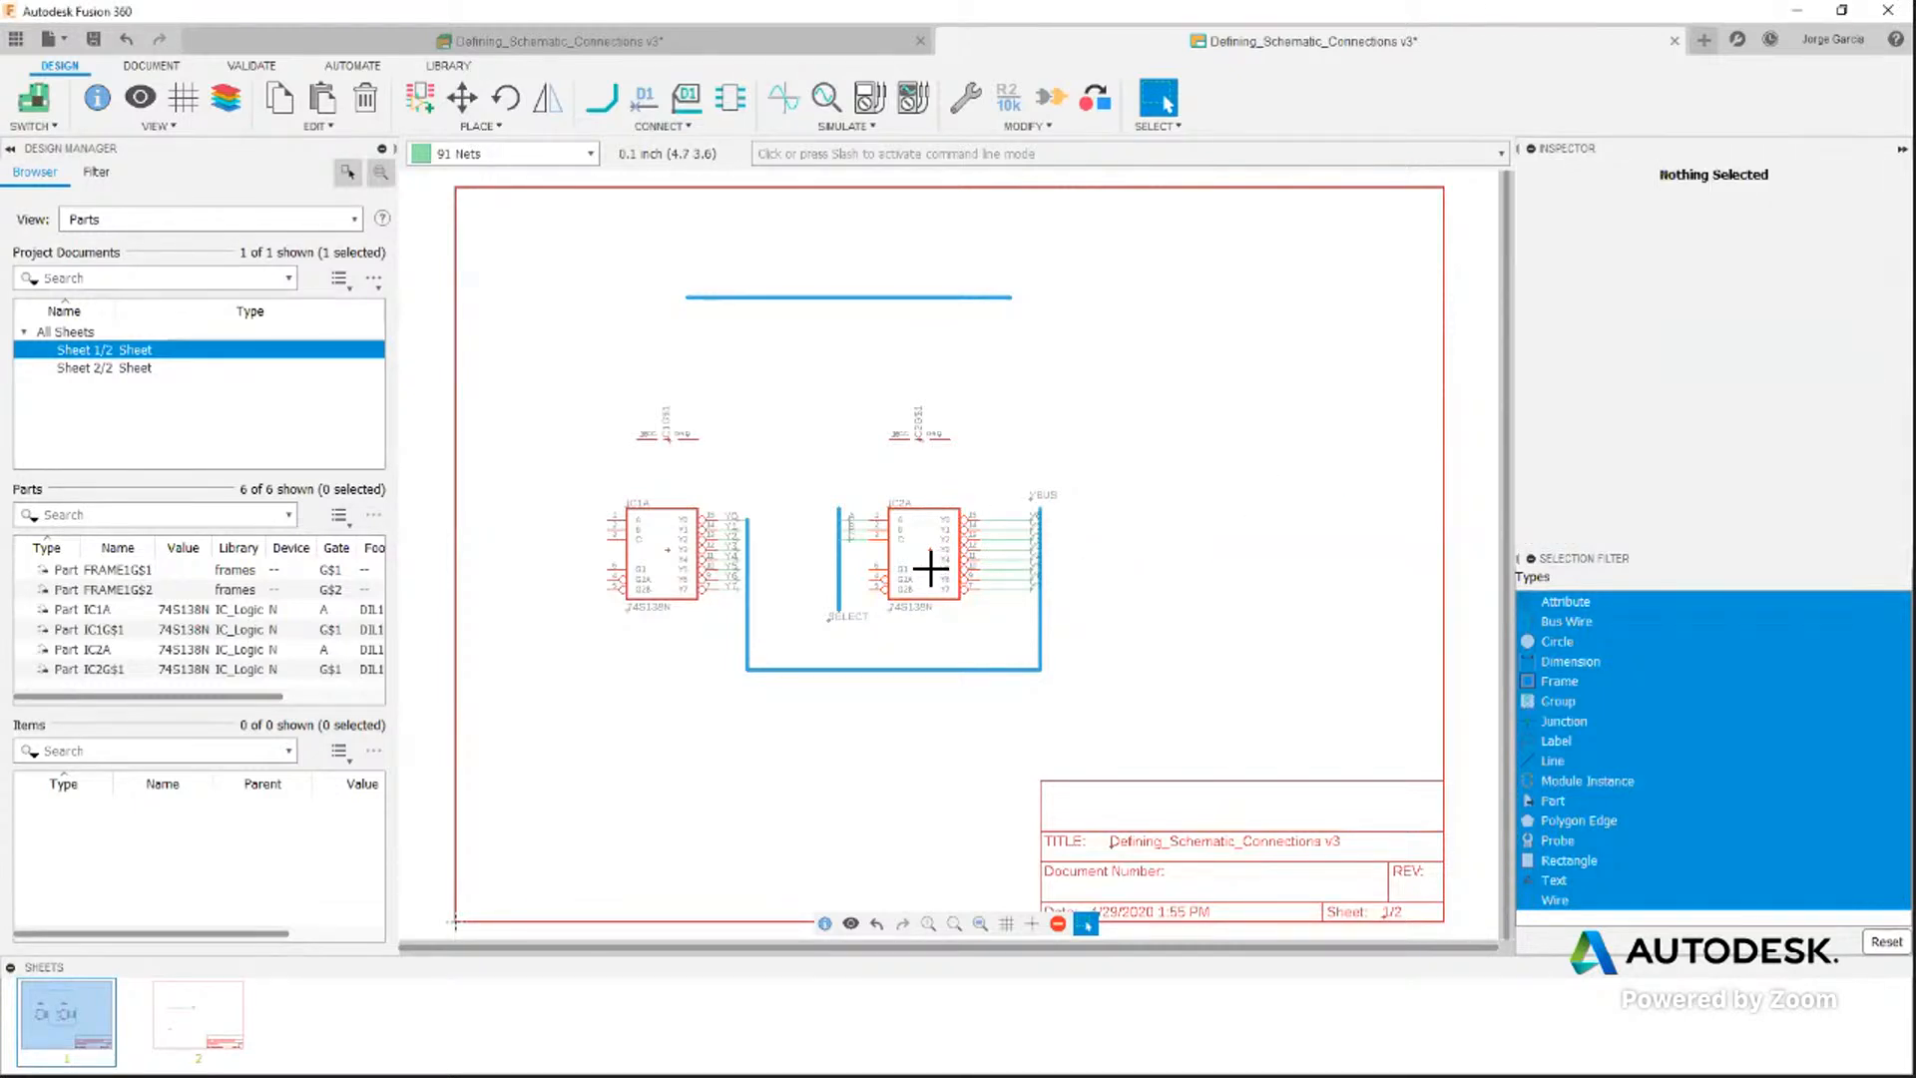
pyautogui.moveTo(932, 555)
pyautogui.mouseDown()
pyautogui.moveTo(791, 594)
pyautogui.moveTo(938, 561)
pyautogui.mouseUp()
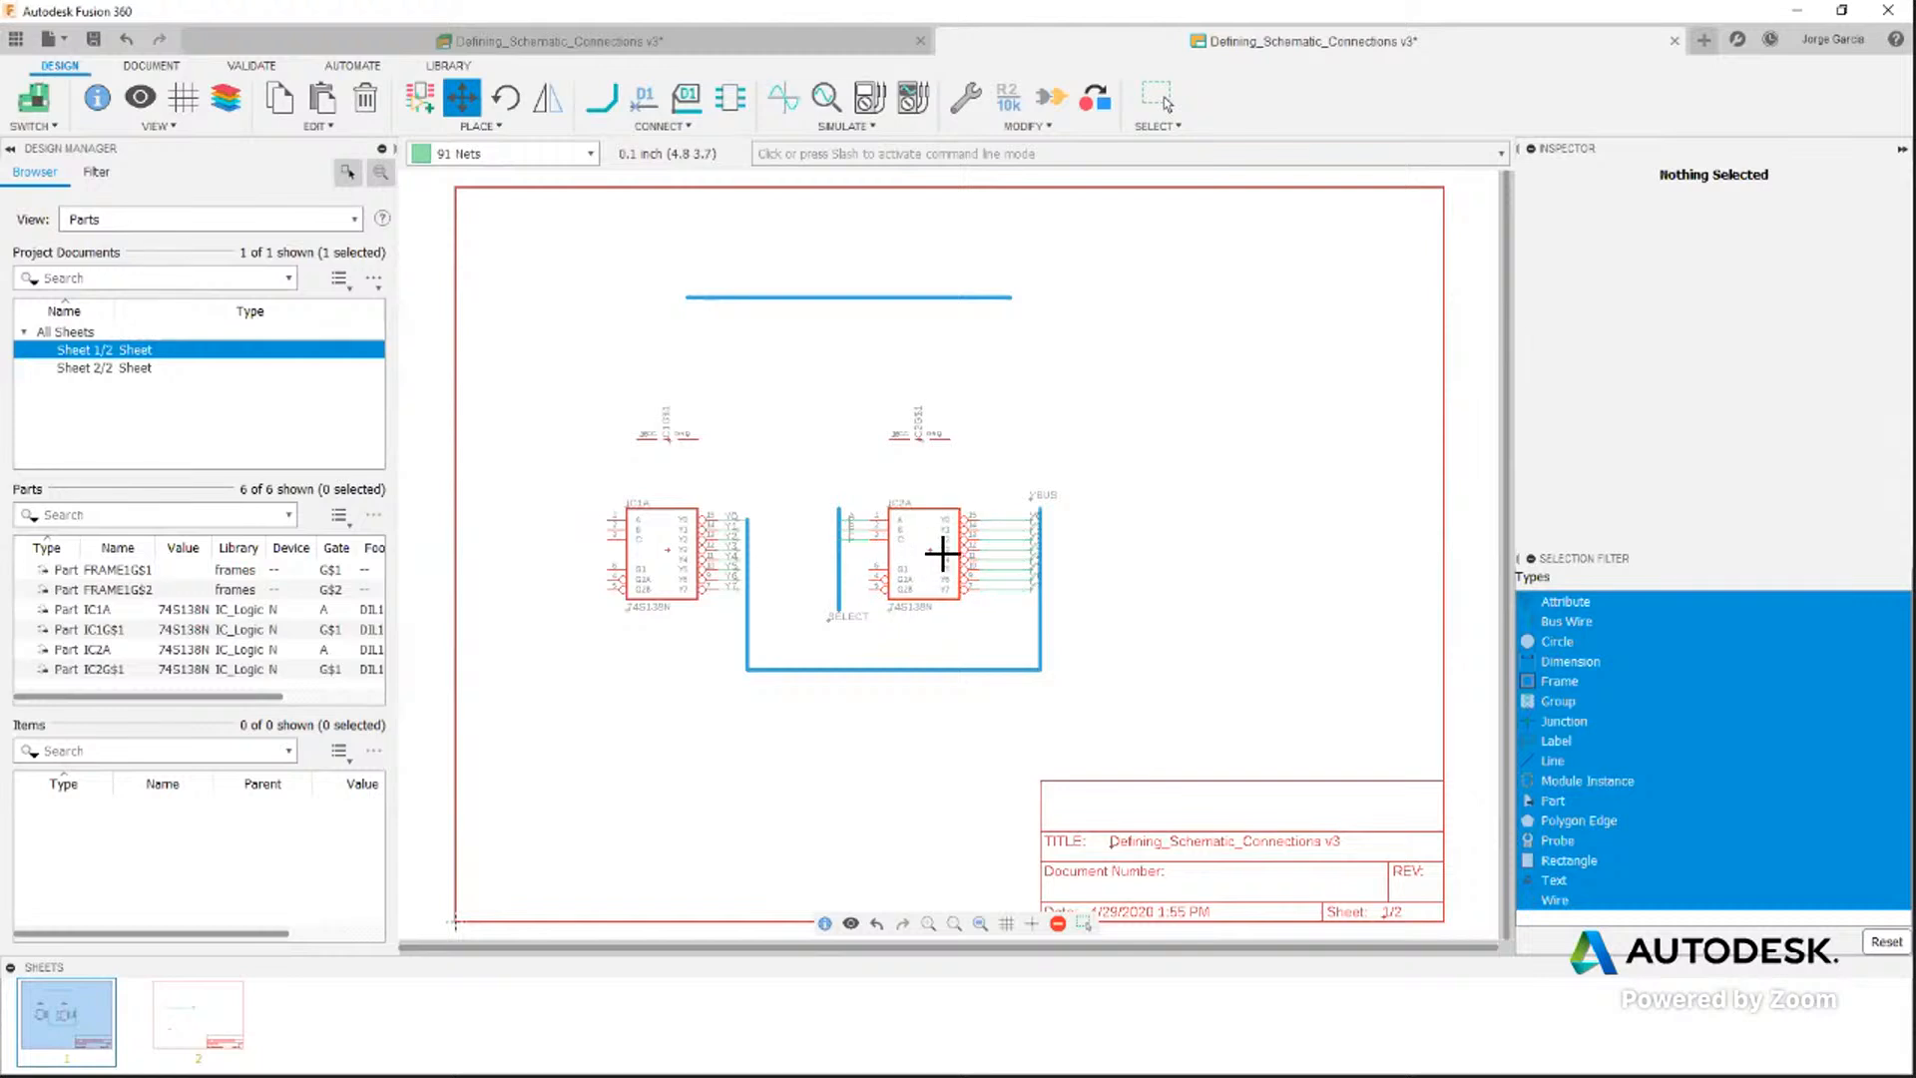
pyautogui.click(938, 551)
pyautogui.press('Escape')
# Select IC2 and IC1 together and examine their shared properties, selected objects list and quick actions
pyautogui.click(892, 607)
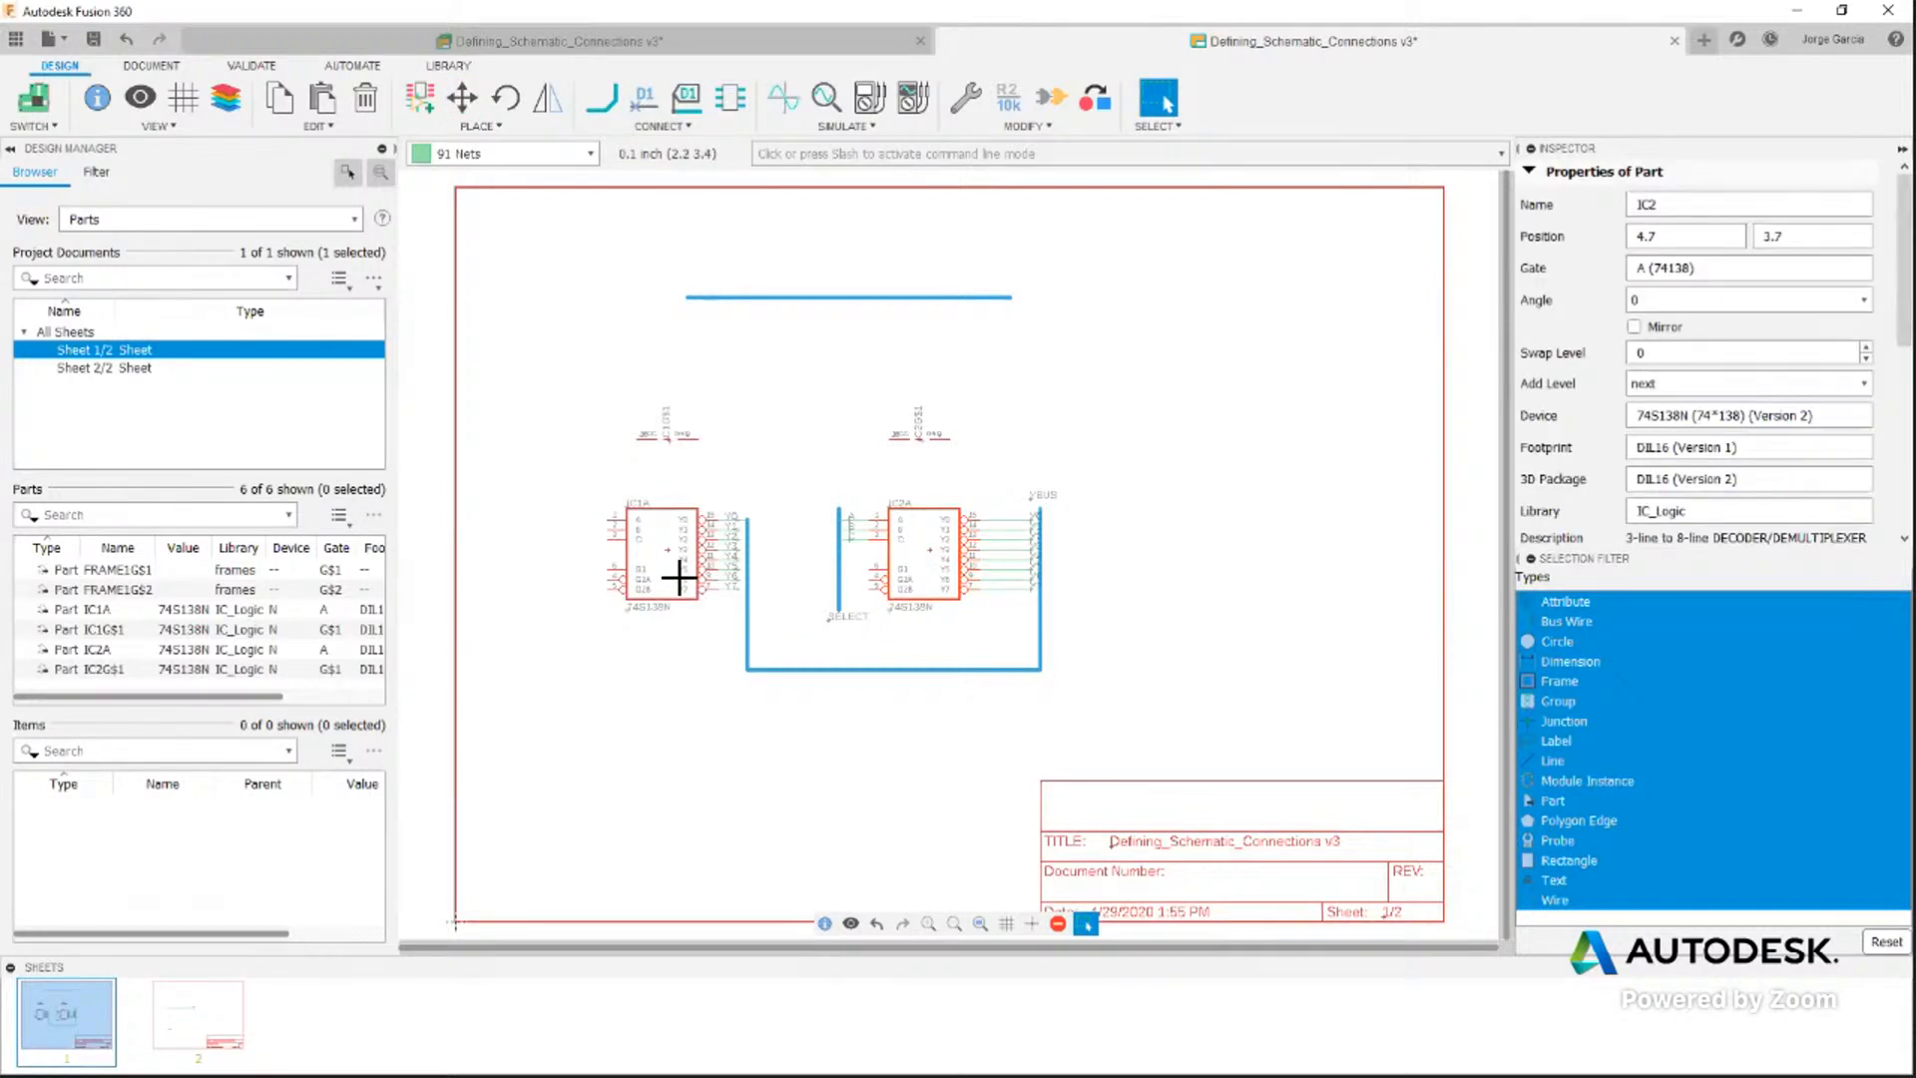
pyautogui.keyDown('ctrl'); pyautogui.click(674, 554); pyautogui.keyUp('ctrl')
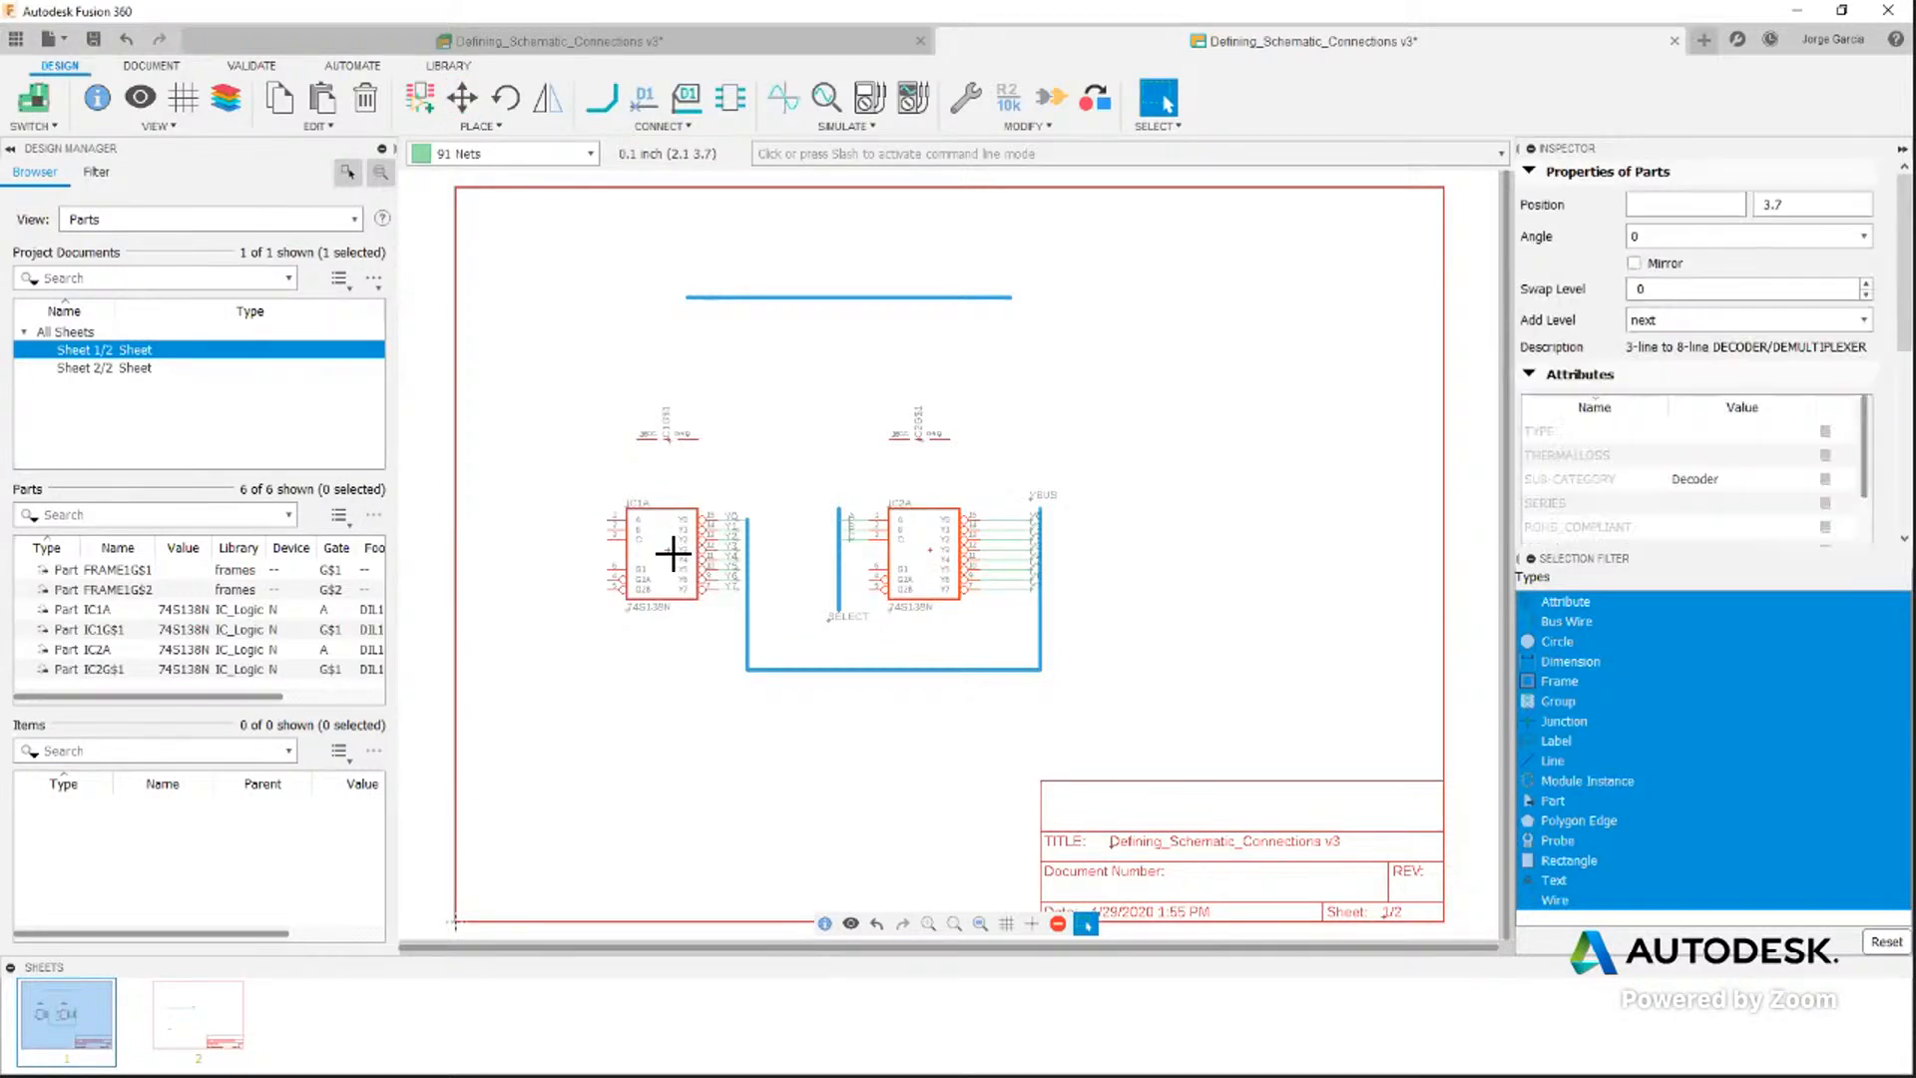
pyautogui.click(1728, 203)
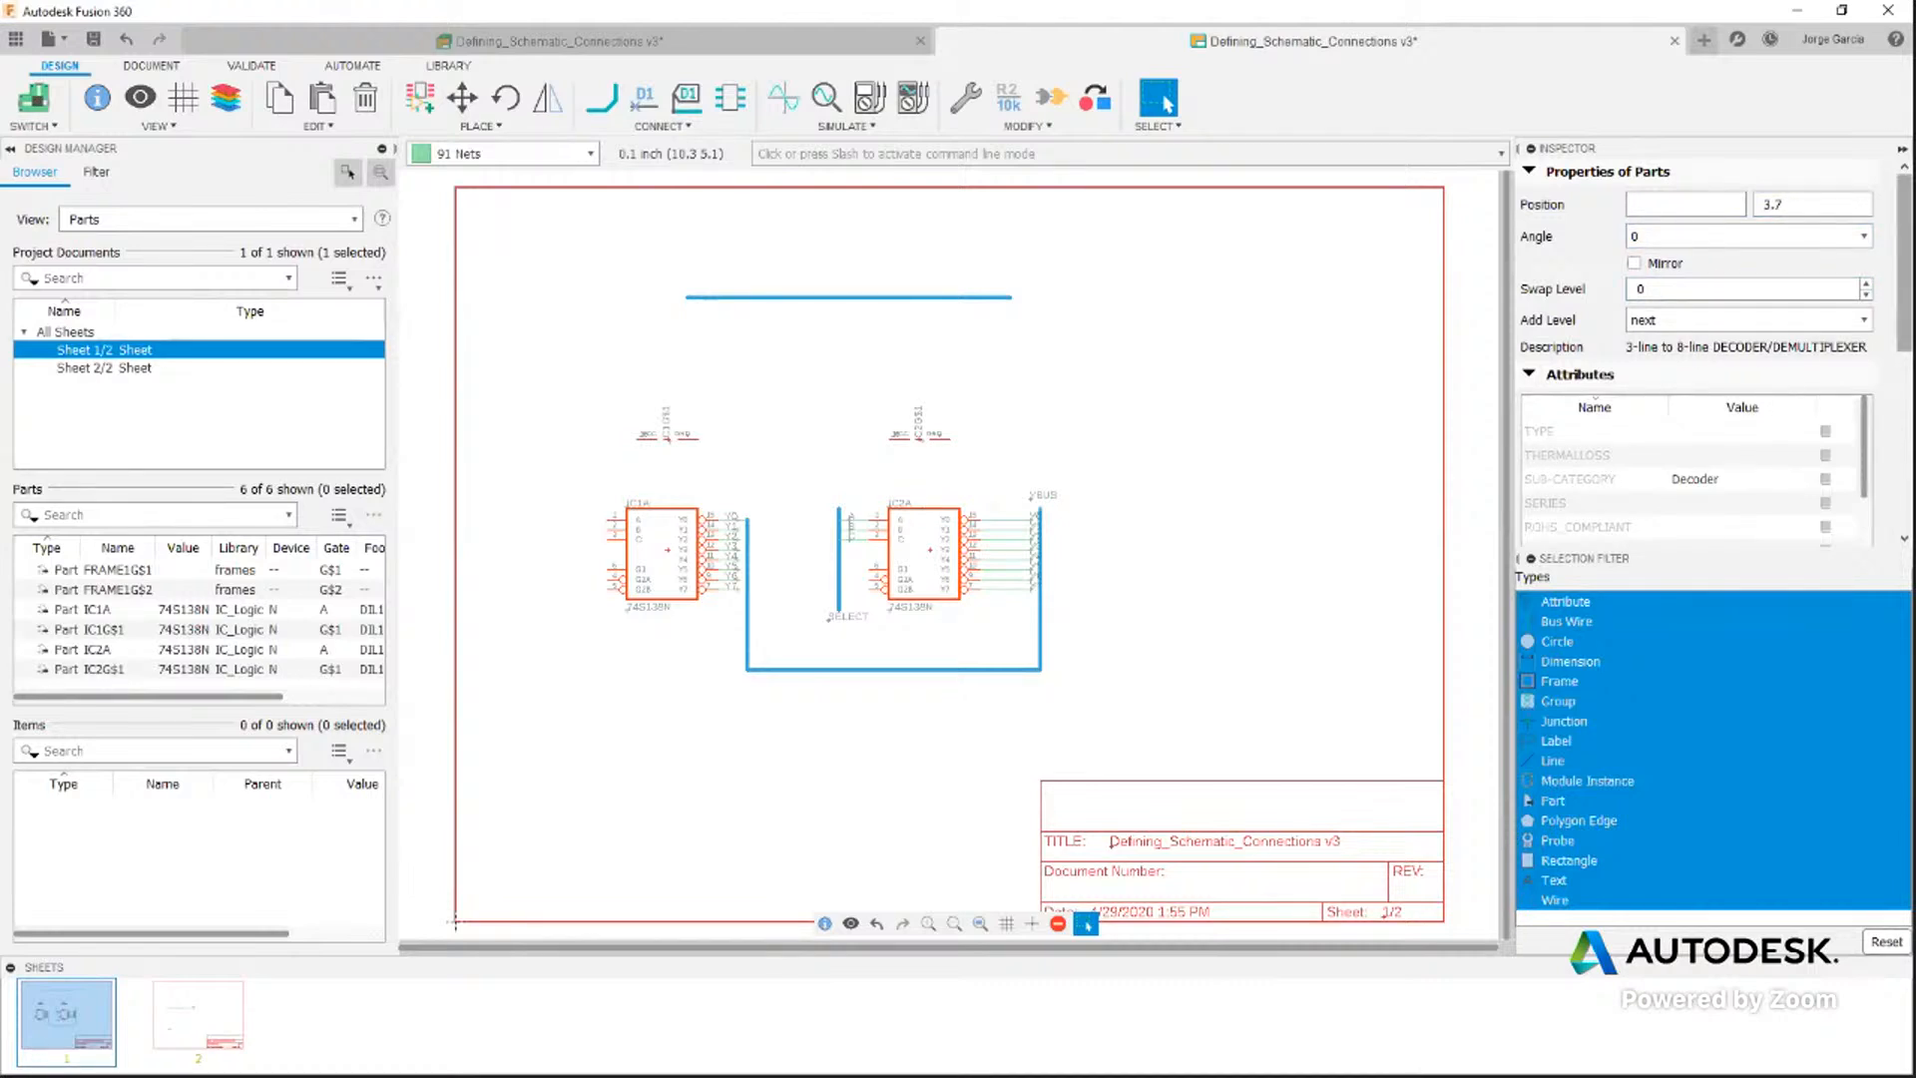
pyautogui.scroll(-8, 1696, 350)
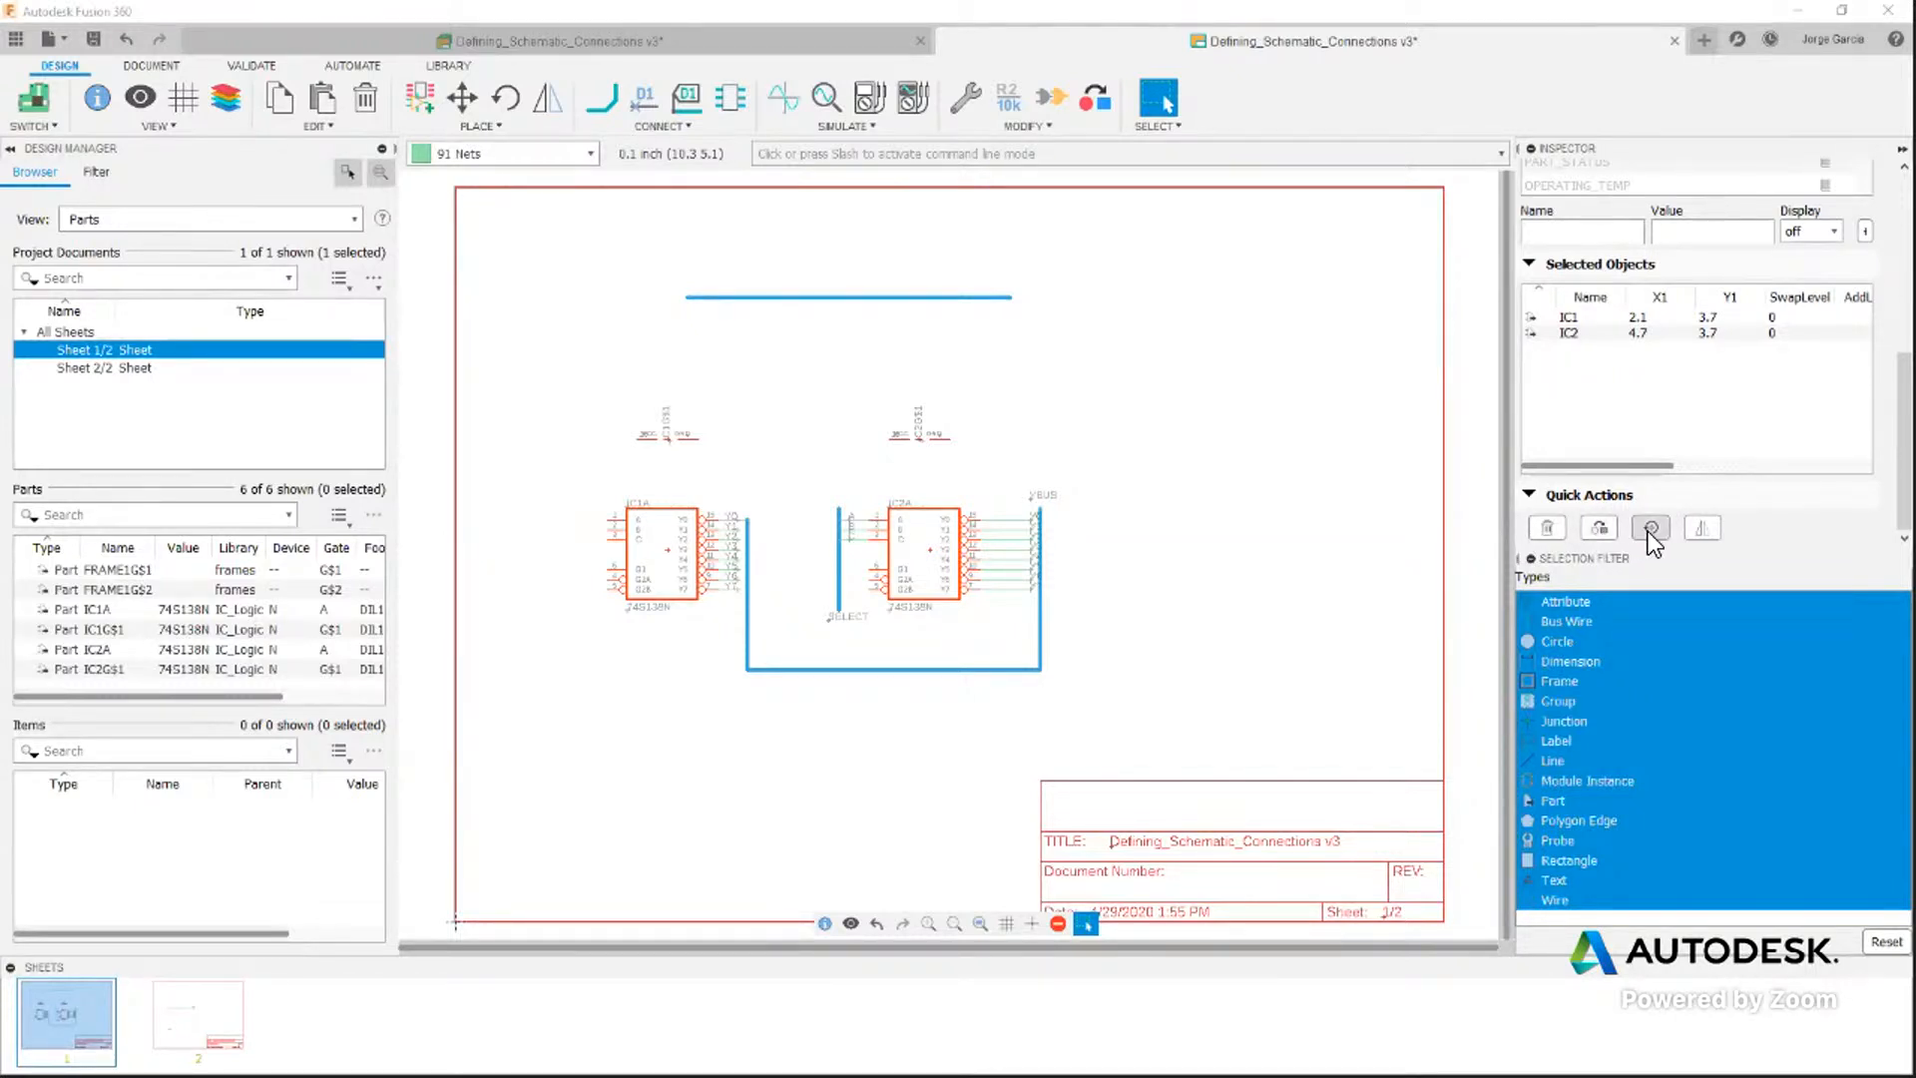
pyautogui.scroll(5, 1697, 539)
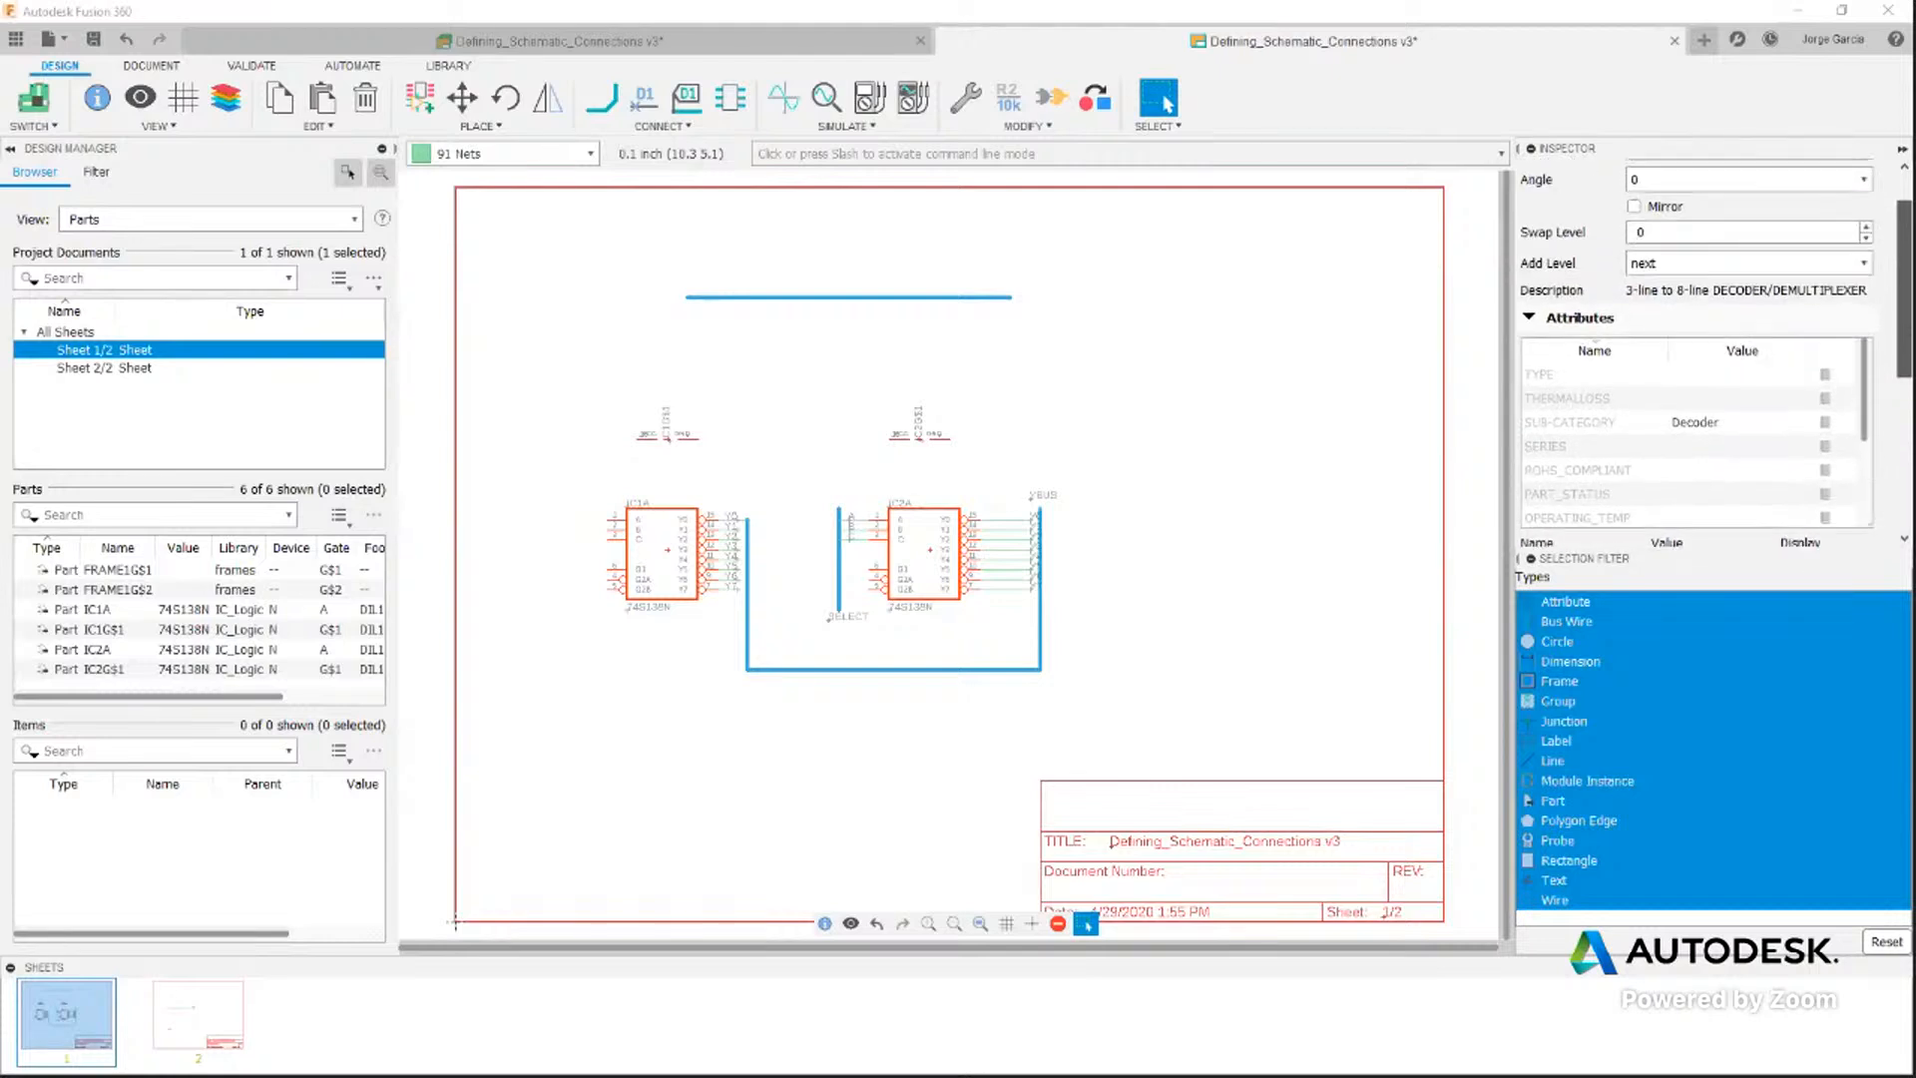
# Set the shared Y position of IC1 and IC2 to 4
pyautogui.click(1823, 201)
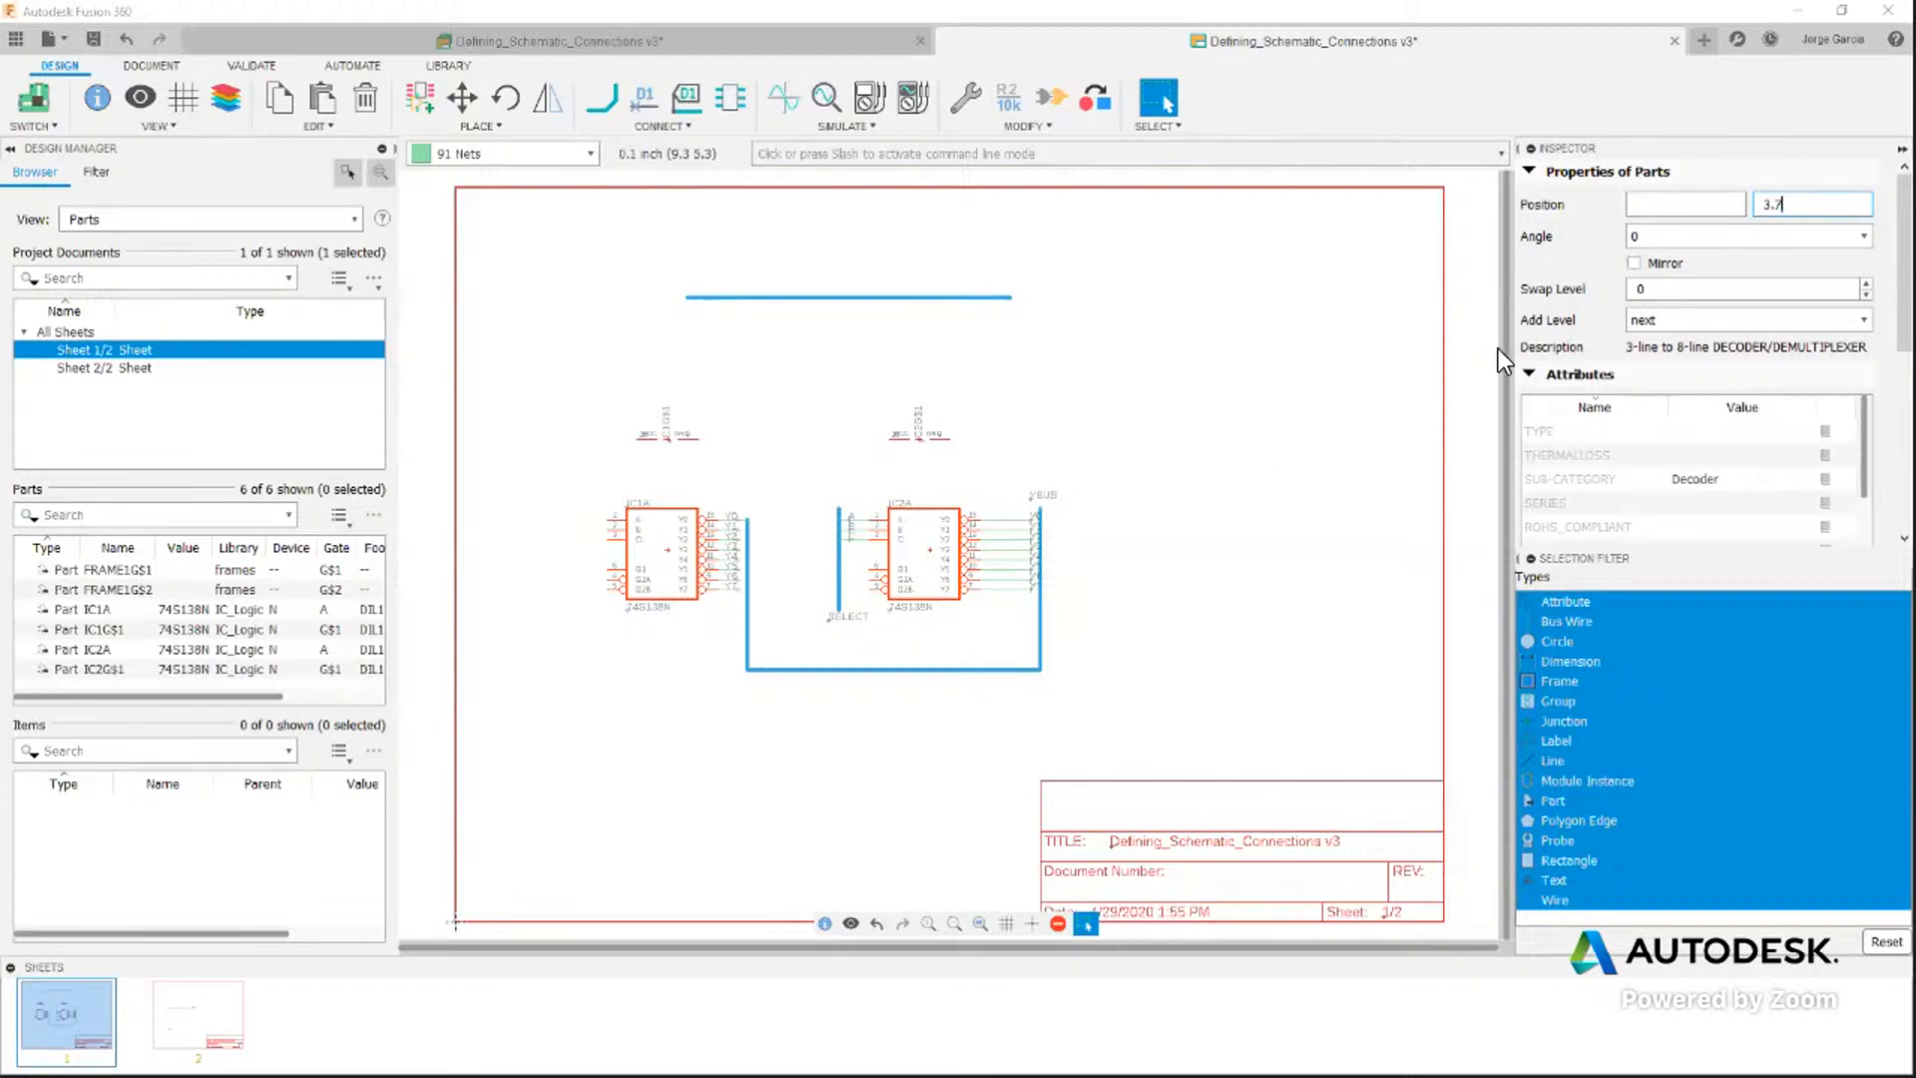
pyautogui.moveTo(1809, 203); pyautogui.dragTo(1705, 215)
pyautogui.write('4')
pyautogui.press('Return')
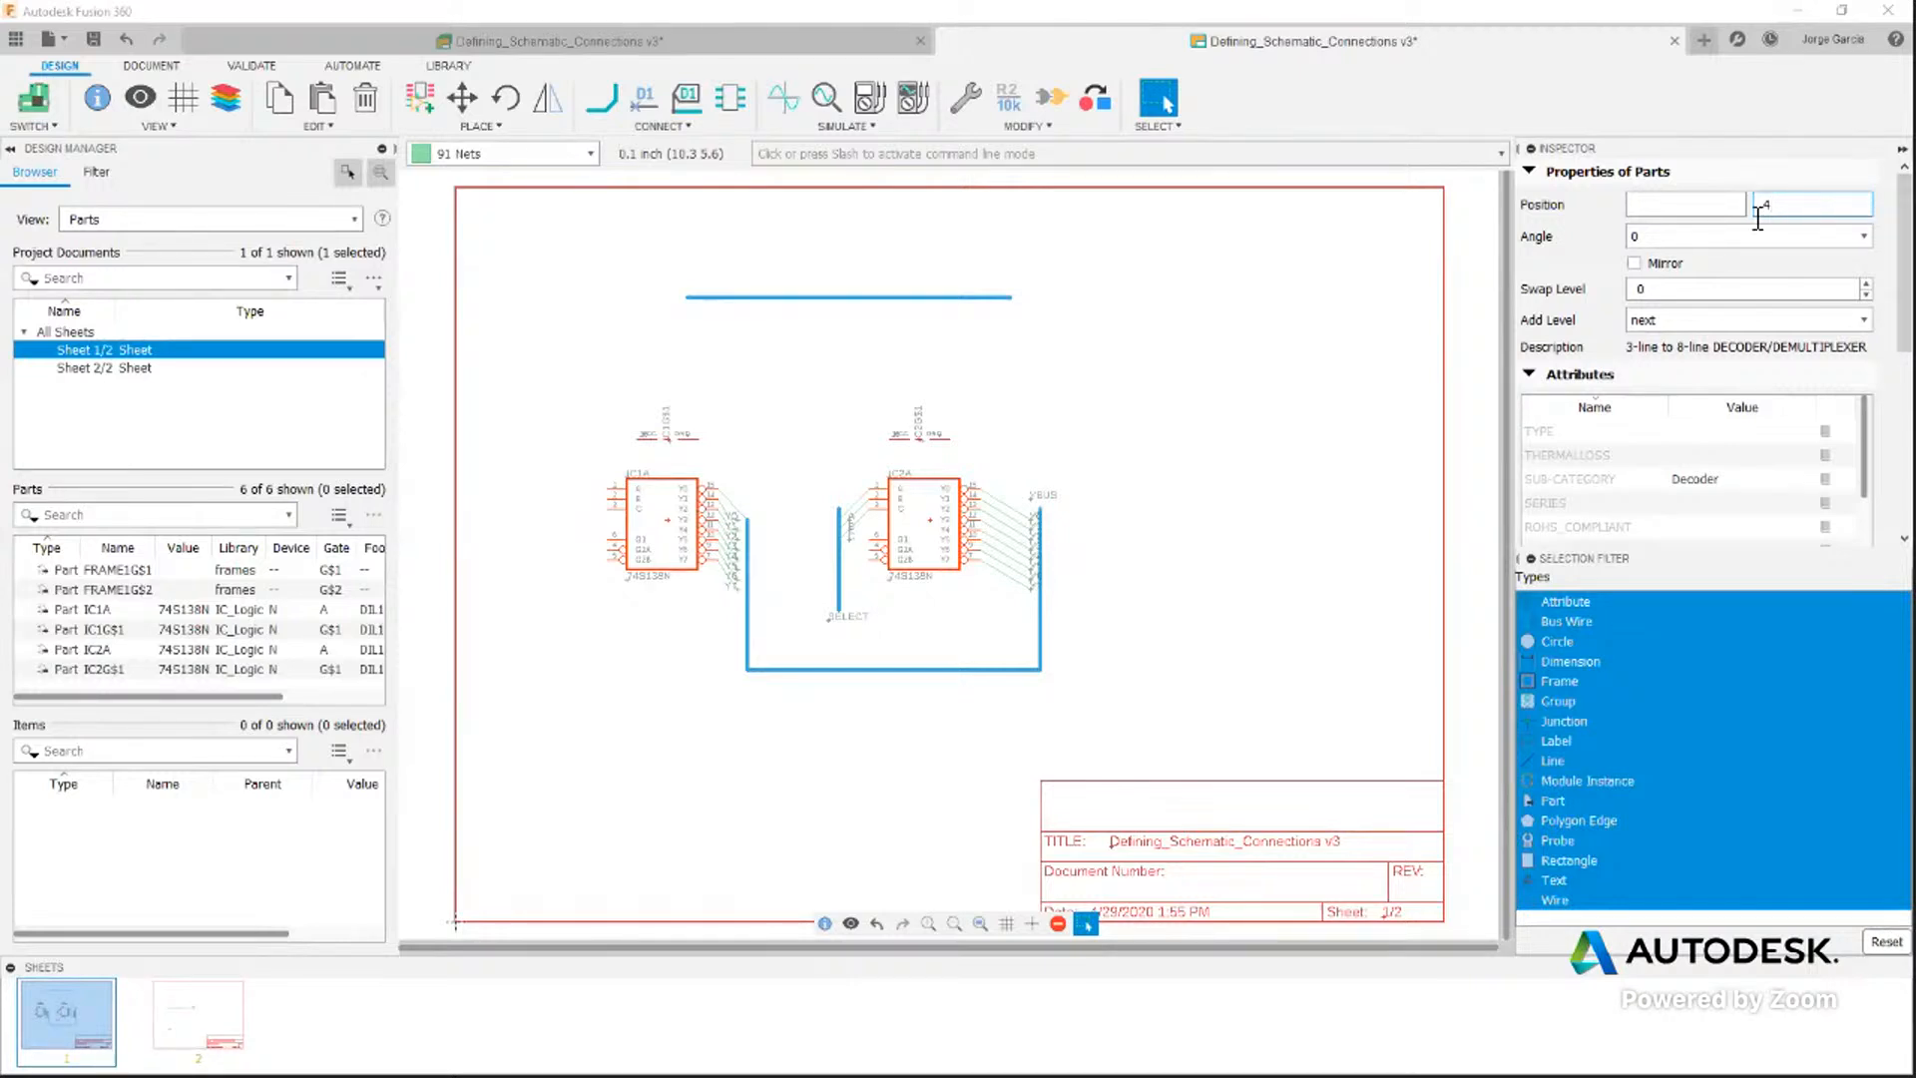
# Set the shared Y position of IC1 and IC2 to 3.7 and clear the selection
pyautogui.moveTo(1796, 204); pyautogui.dragTo(1746, 204)
pyautogui.press('Return')
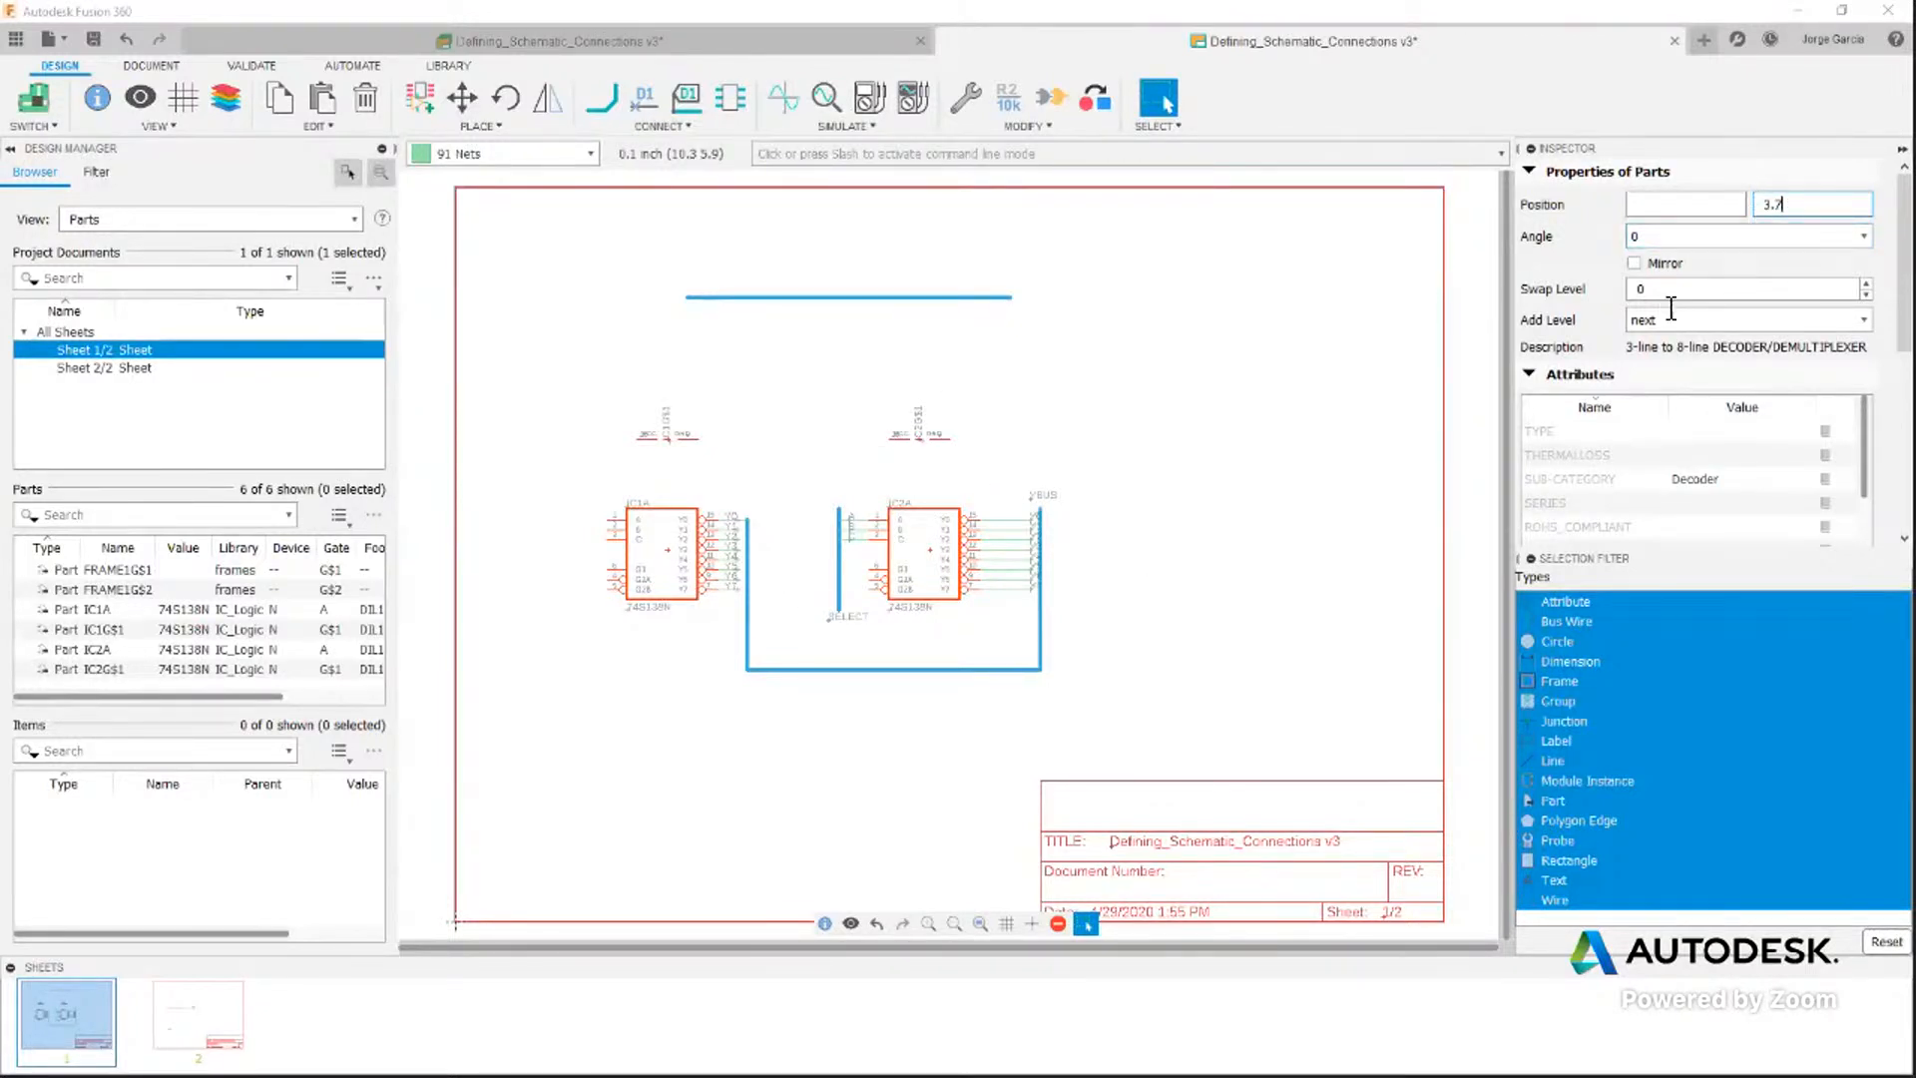
pyautogui.click(1202, 450)
# Try to window-select the net wires between IC2's outputs and the YBUS bus
pyautogui.moveTo(1018, 611); pyautogui.dragTo(1004, 496)
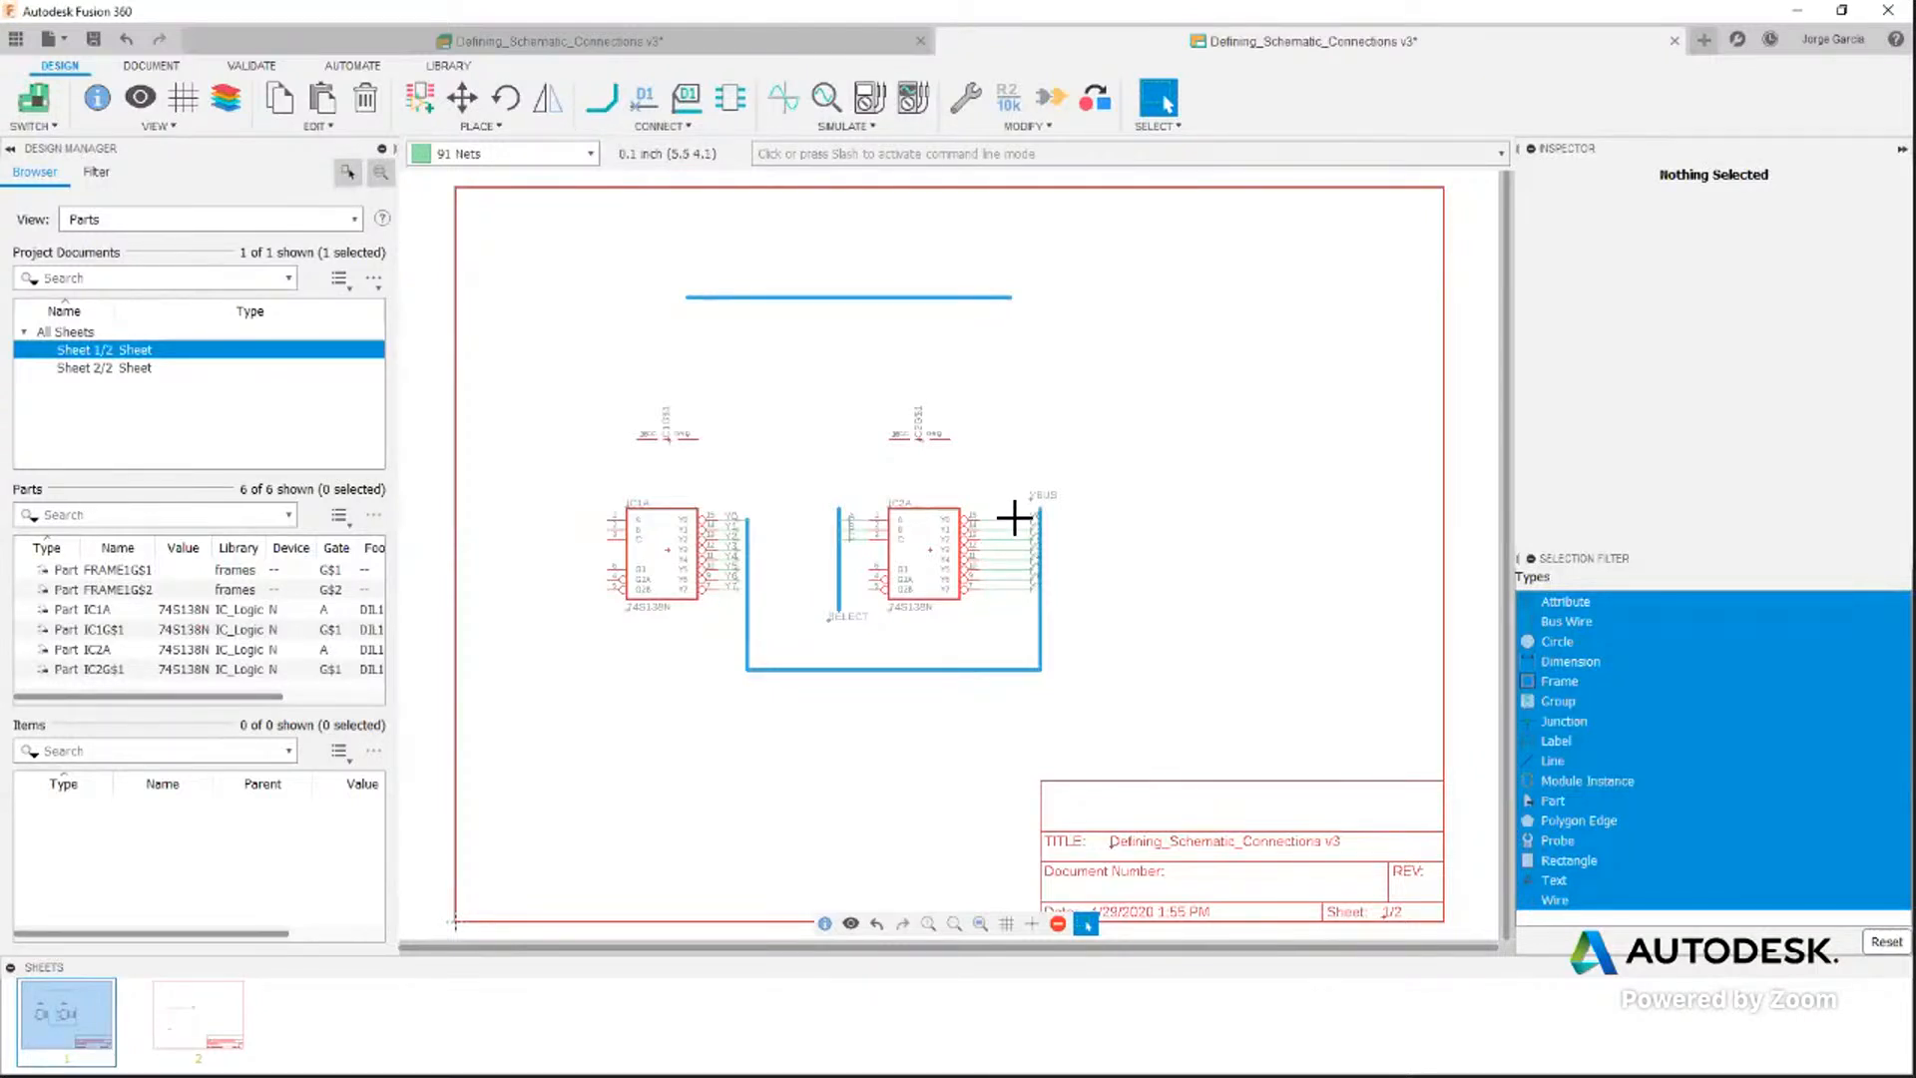
pyautogui.scroll(6, 1009, 543)
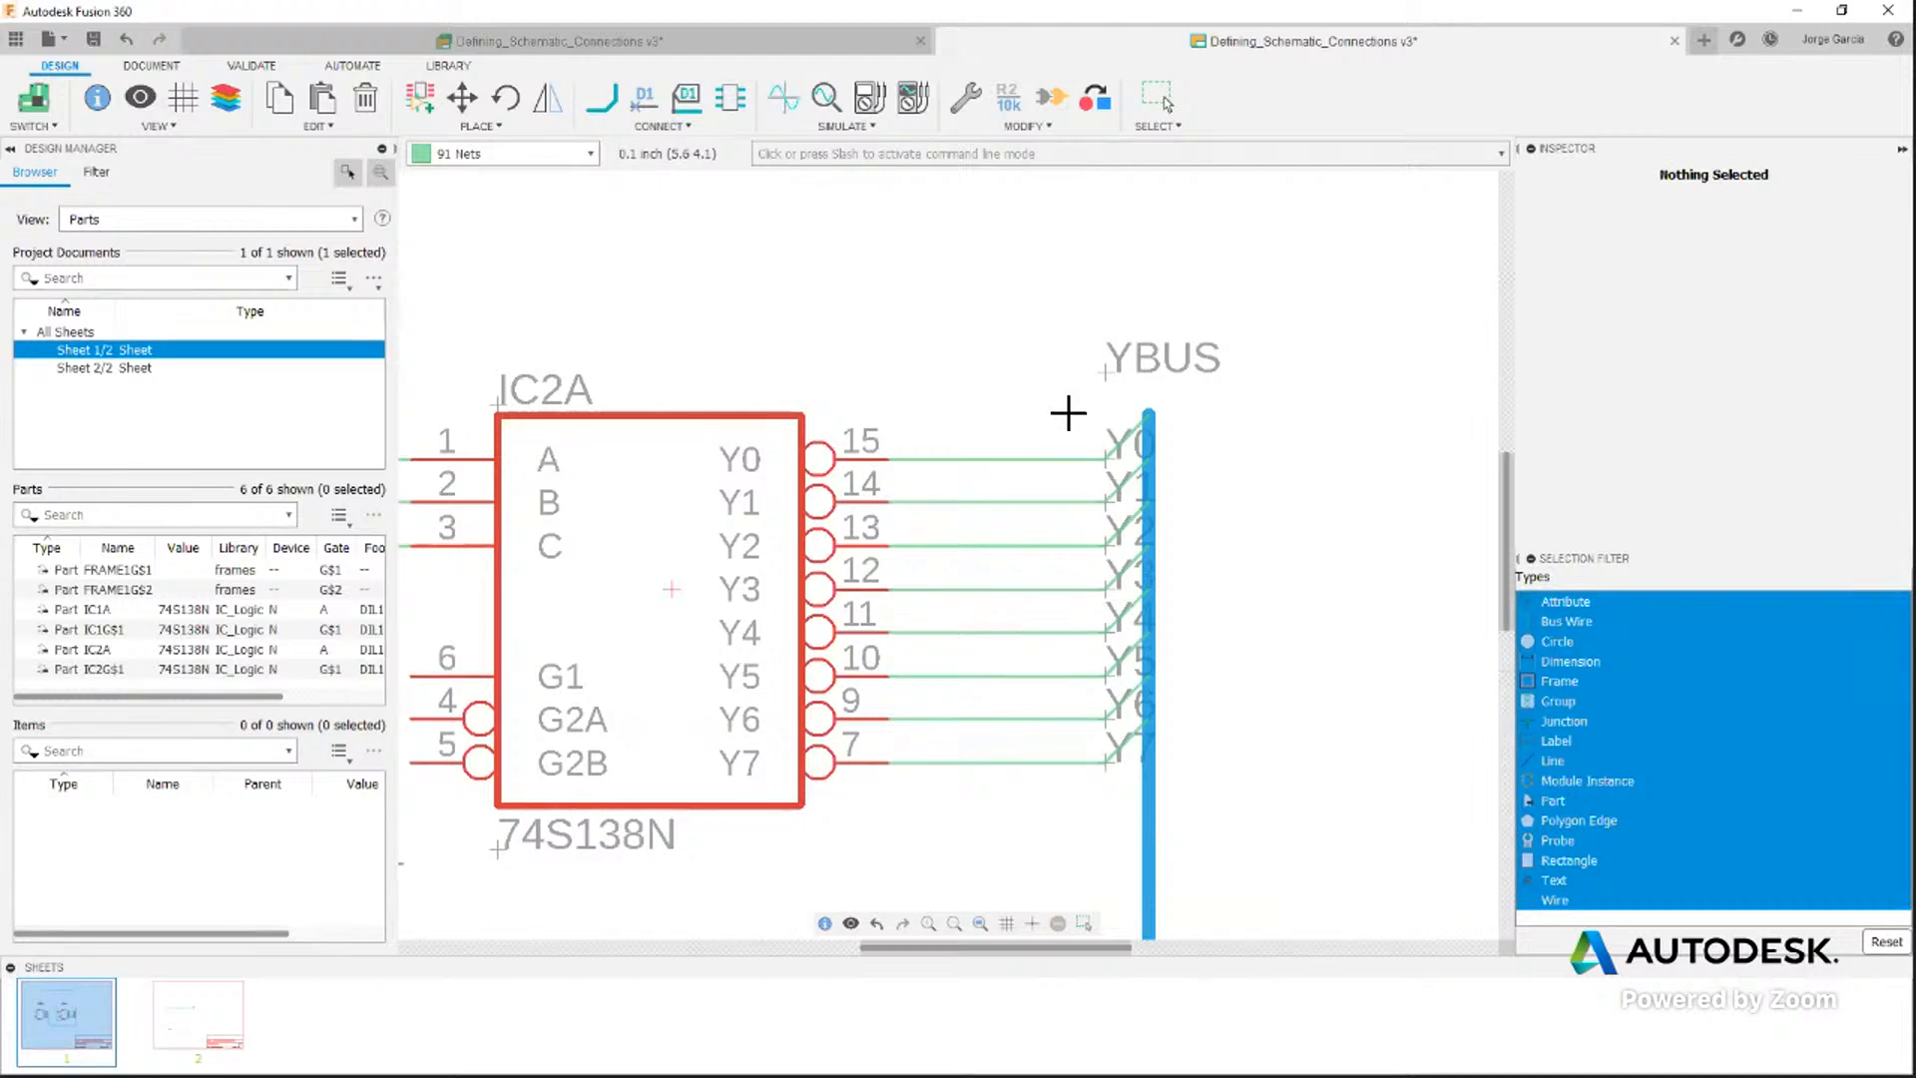
pyautogui.moveTo(1064, 379); pyautogui.dragTo(962, 801)
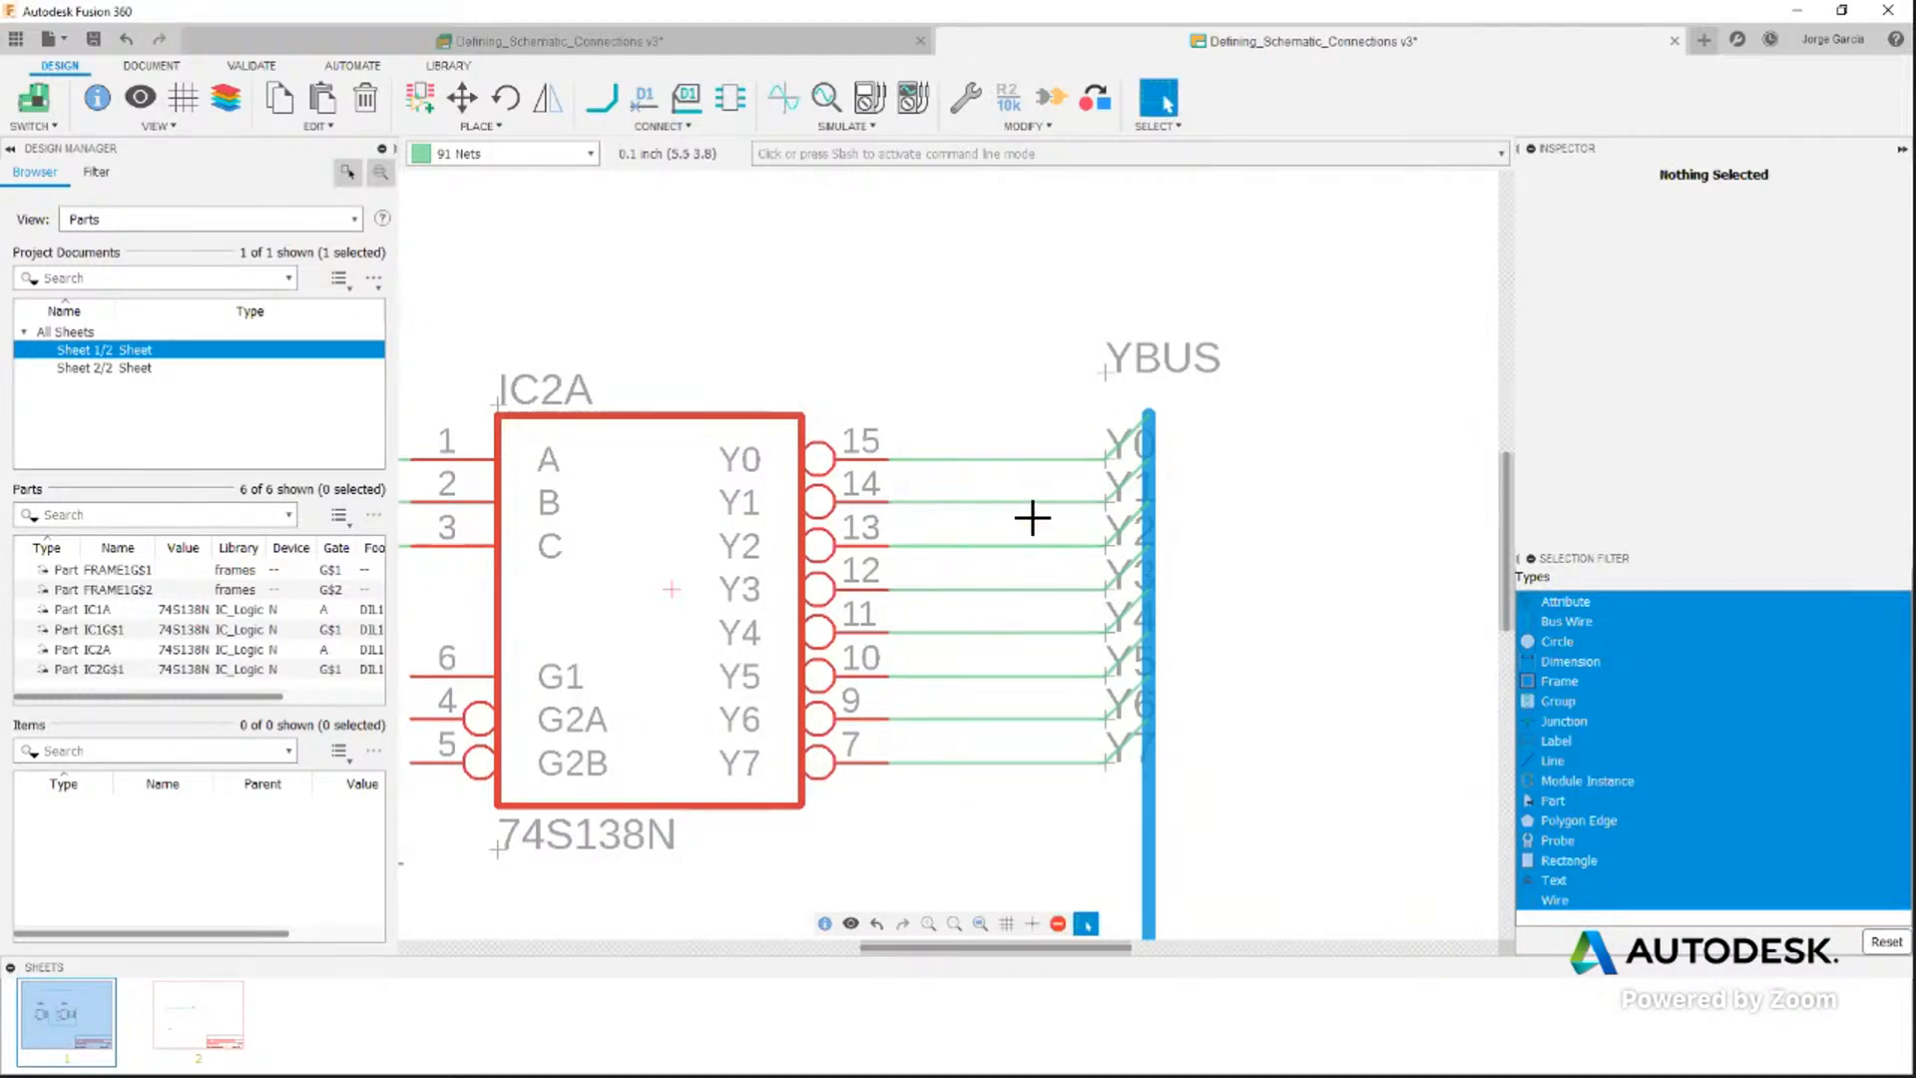
# Select the five net wires Y0 to Y4 between IC2 and YBUS and examine their shared properties
pyautogui.click(1035, 460)
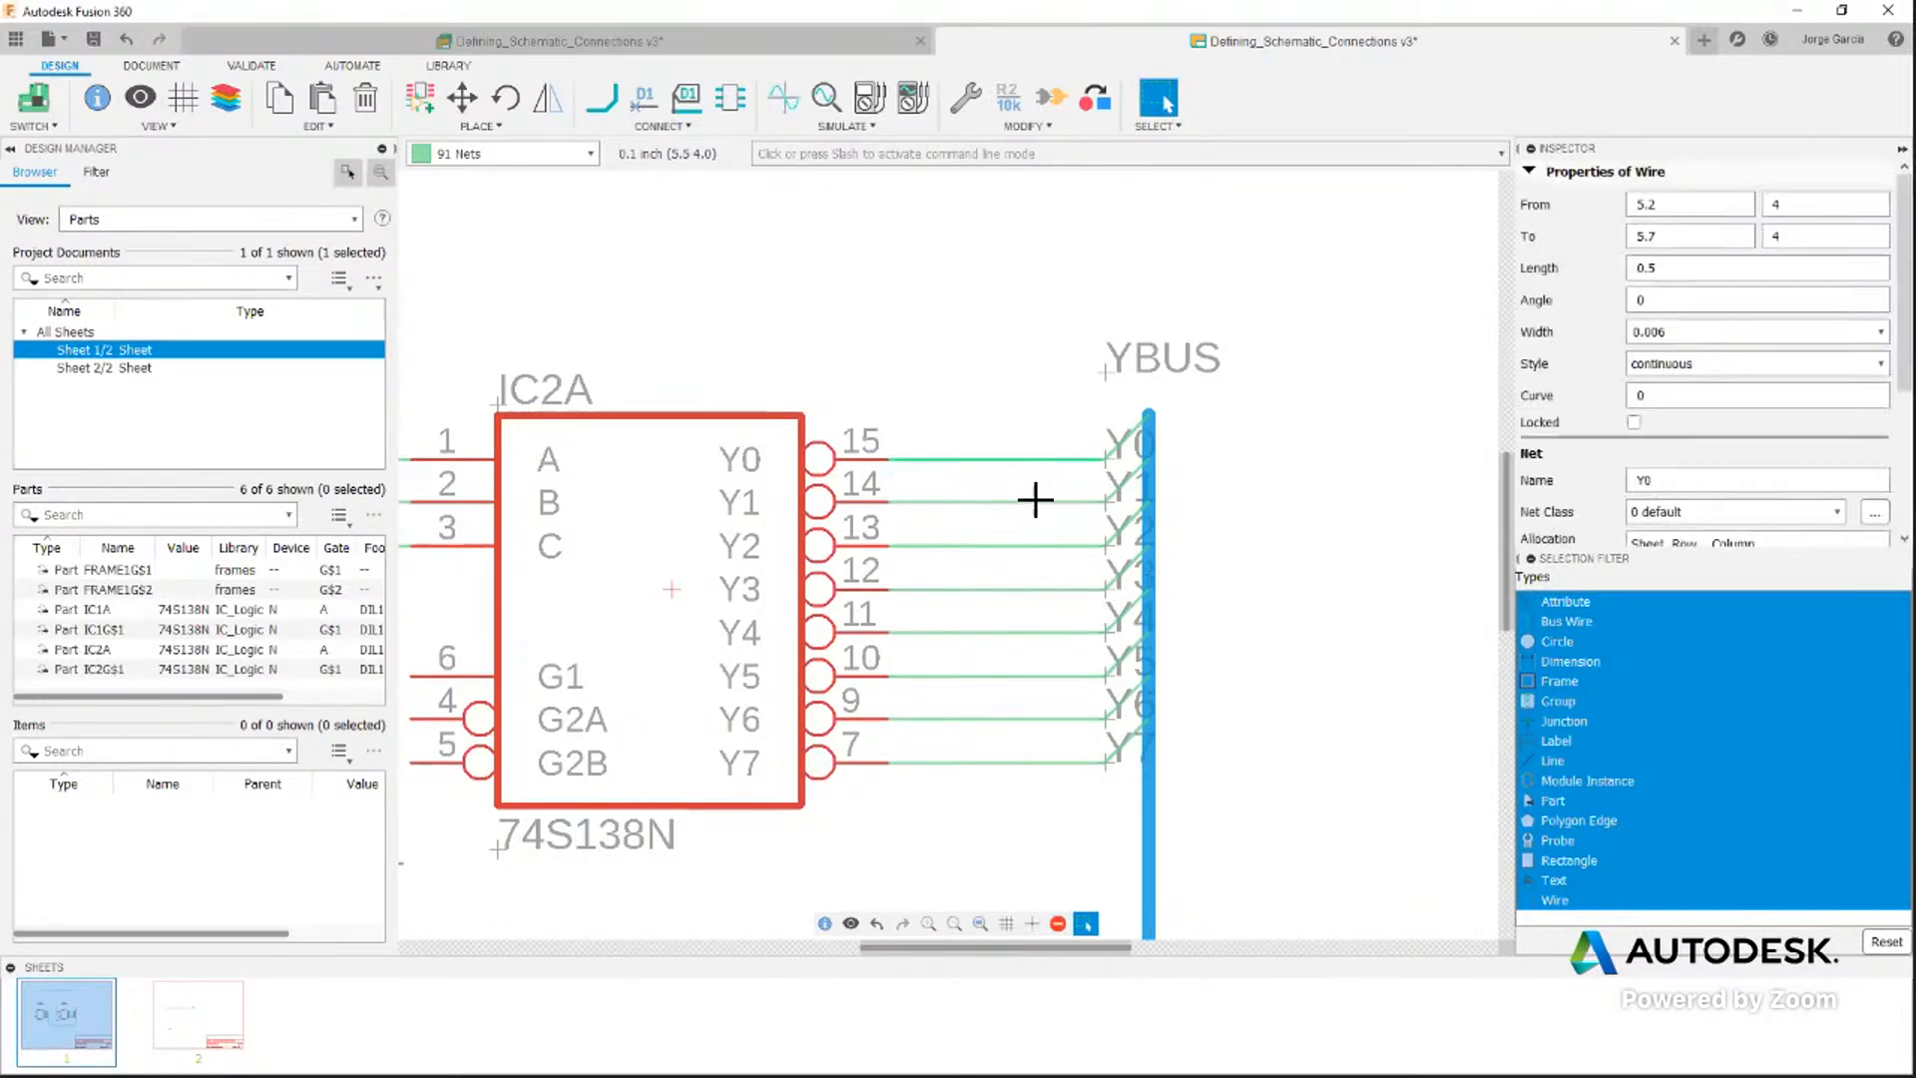
pyautogui.keyDown('ctrl'); pyautogui.click(1028, 509); pyautogui.keyUp('ctrl')
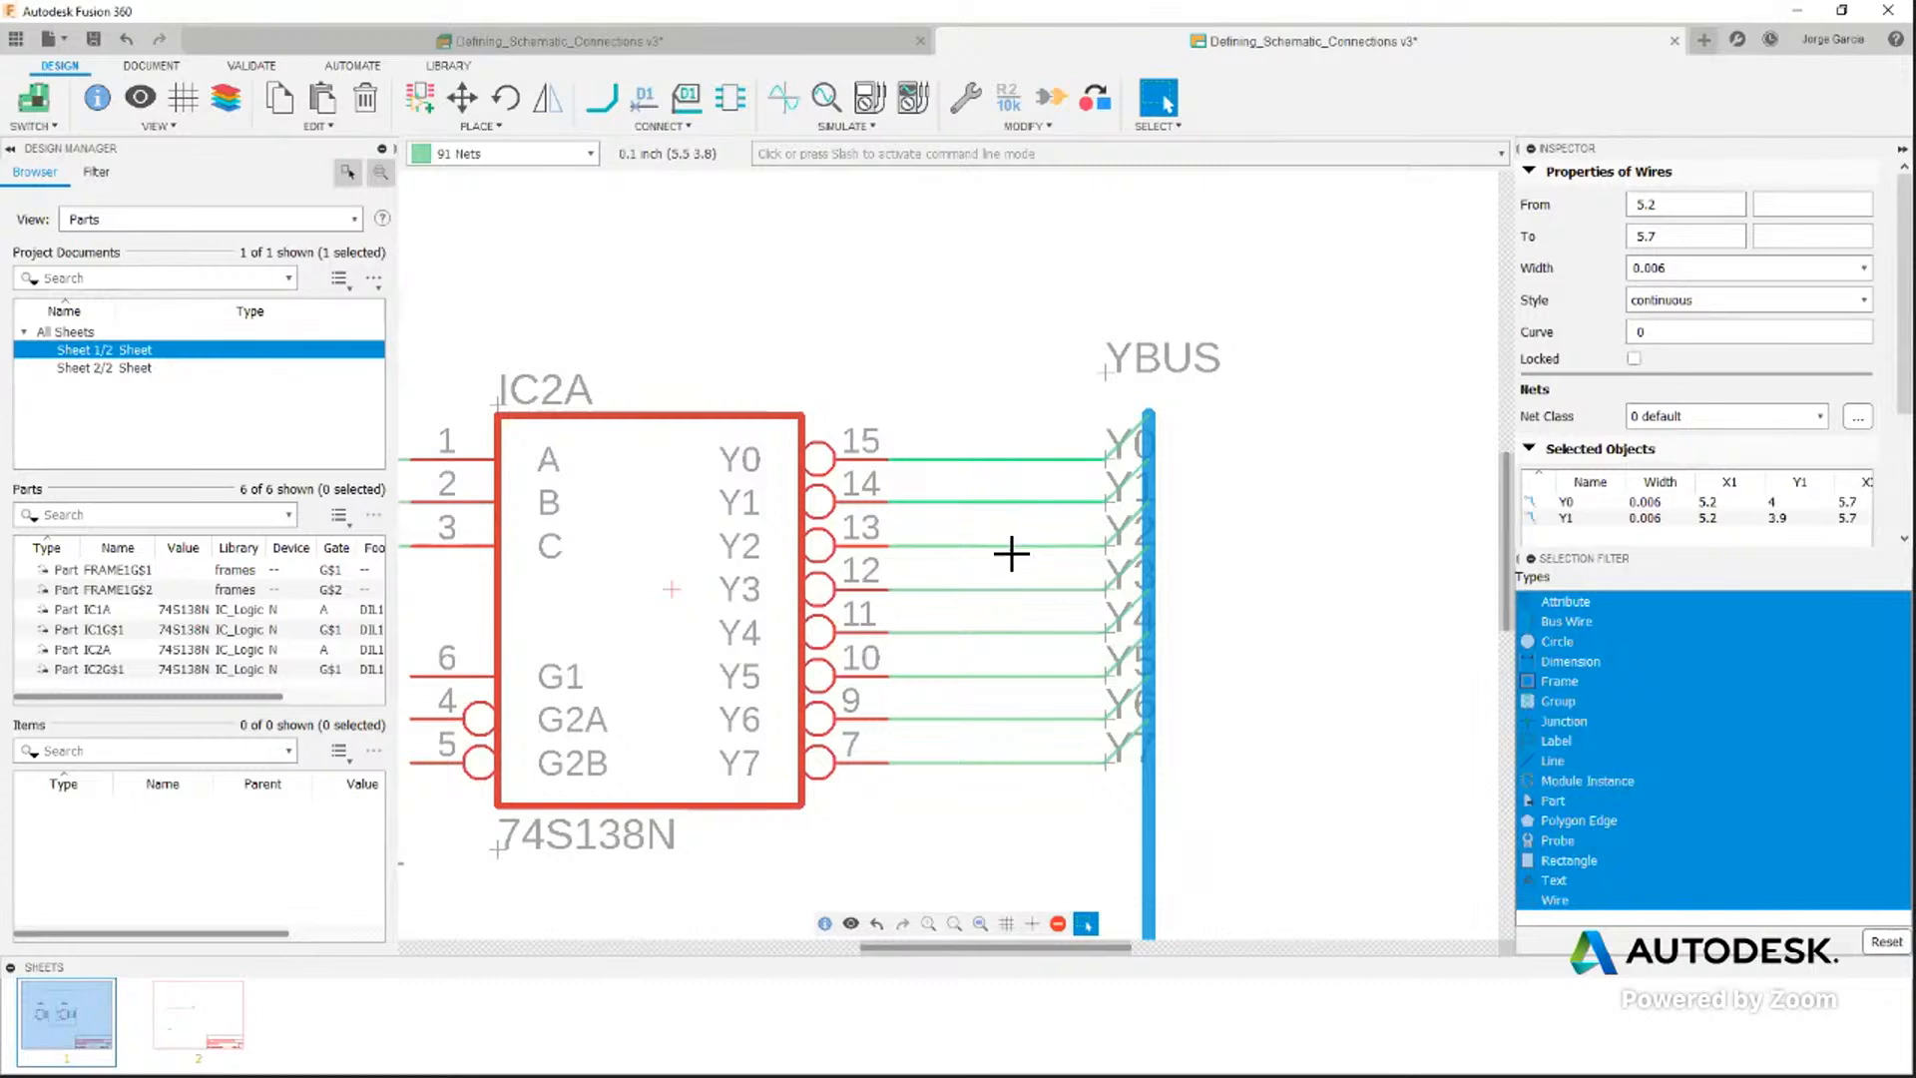
pyautogui.keyDown('ctrl'); pyautogui.click(1010, 548); pyautogui.keyUp('ctrl')
pyautogui.keyDown('ctrl'); pyautogui.click(1014, 590); pyautogui.keyUp('ctrl')
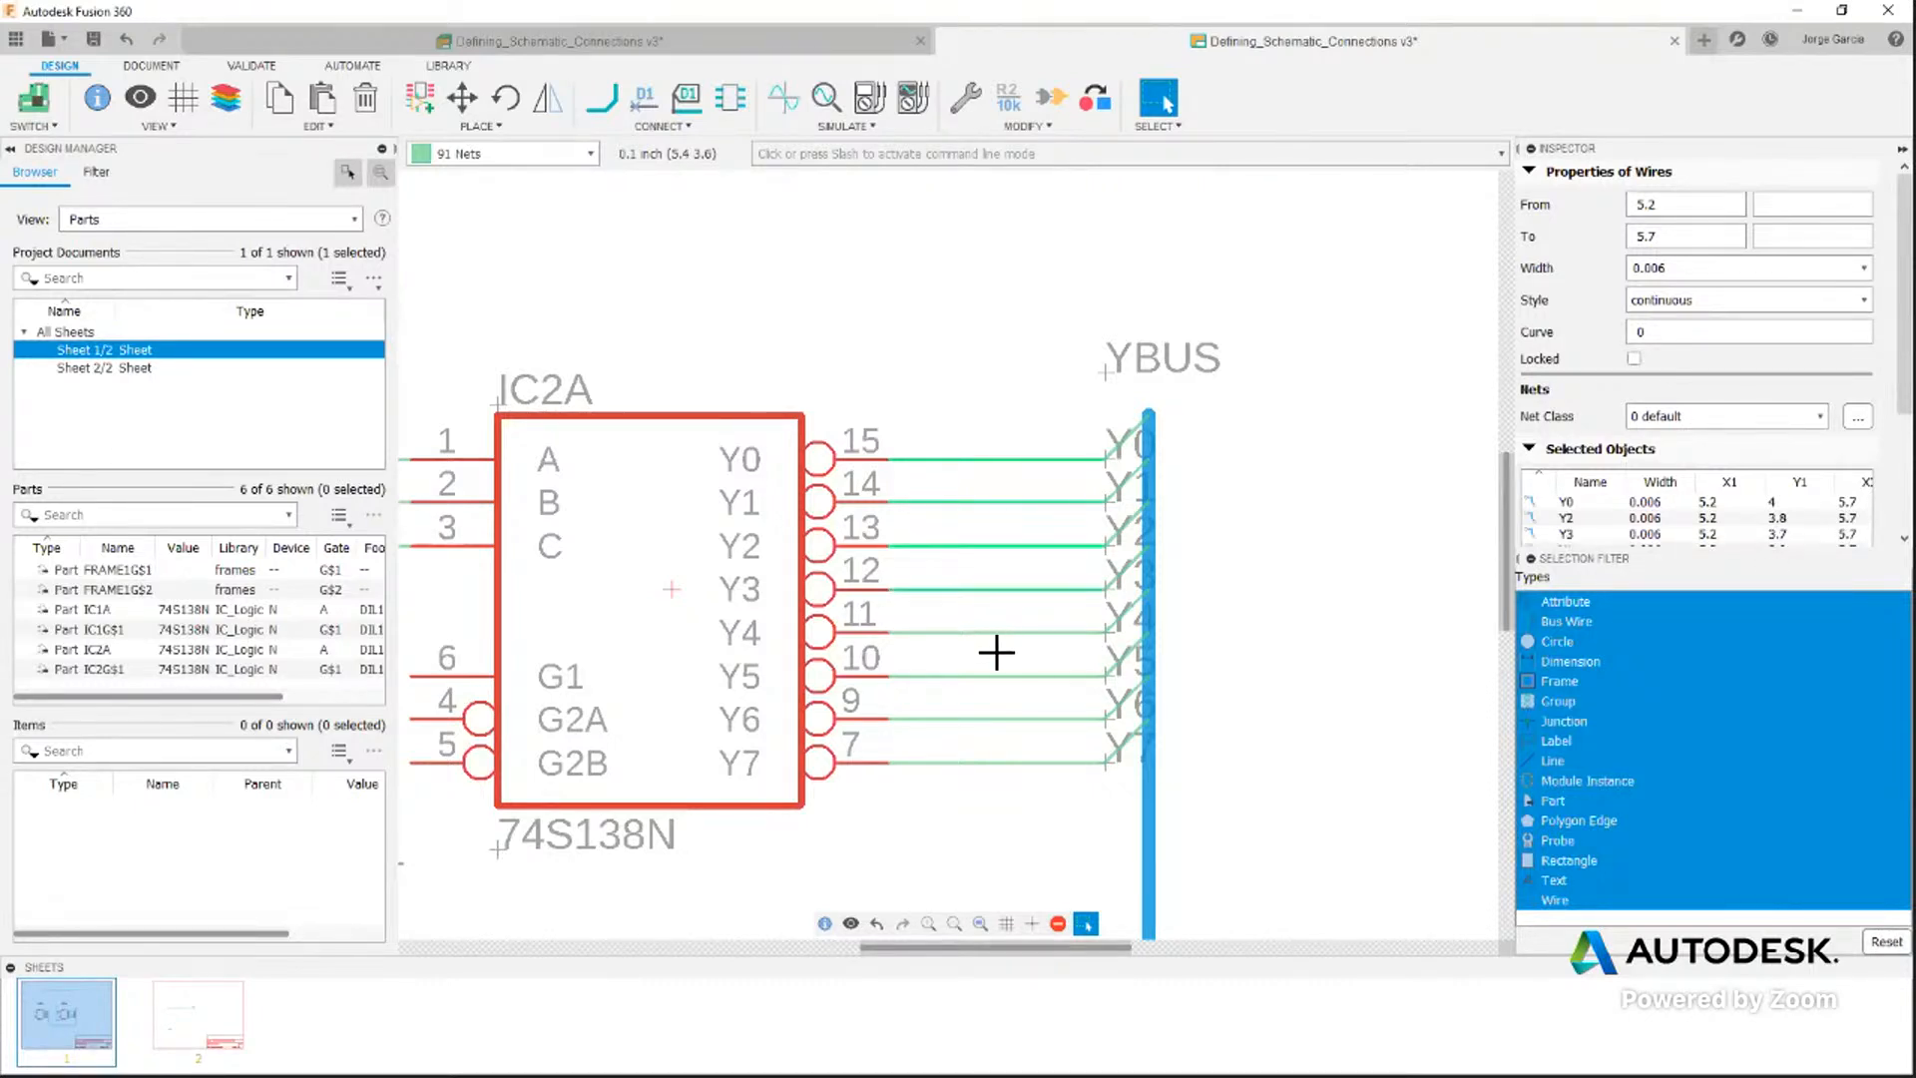
pyautogui.keyDown('ctrl'); pyautogui.click(999, 635); pyautogui.keyUp('ctrl')
pyautogui.scroll(-1, 1754, 375)
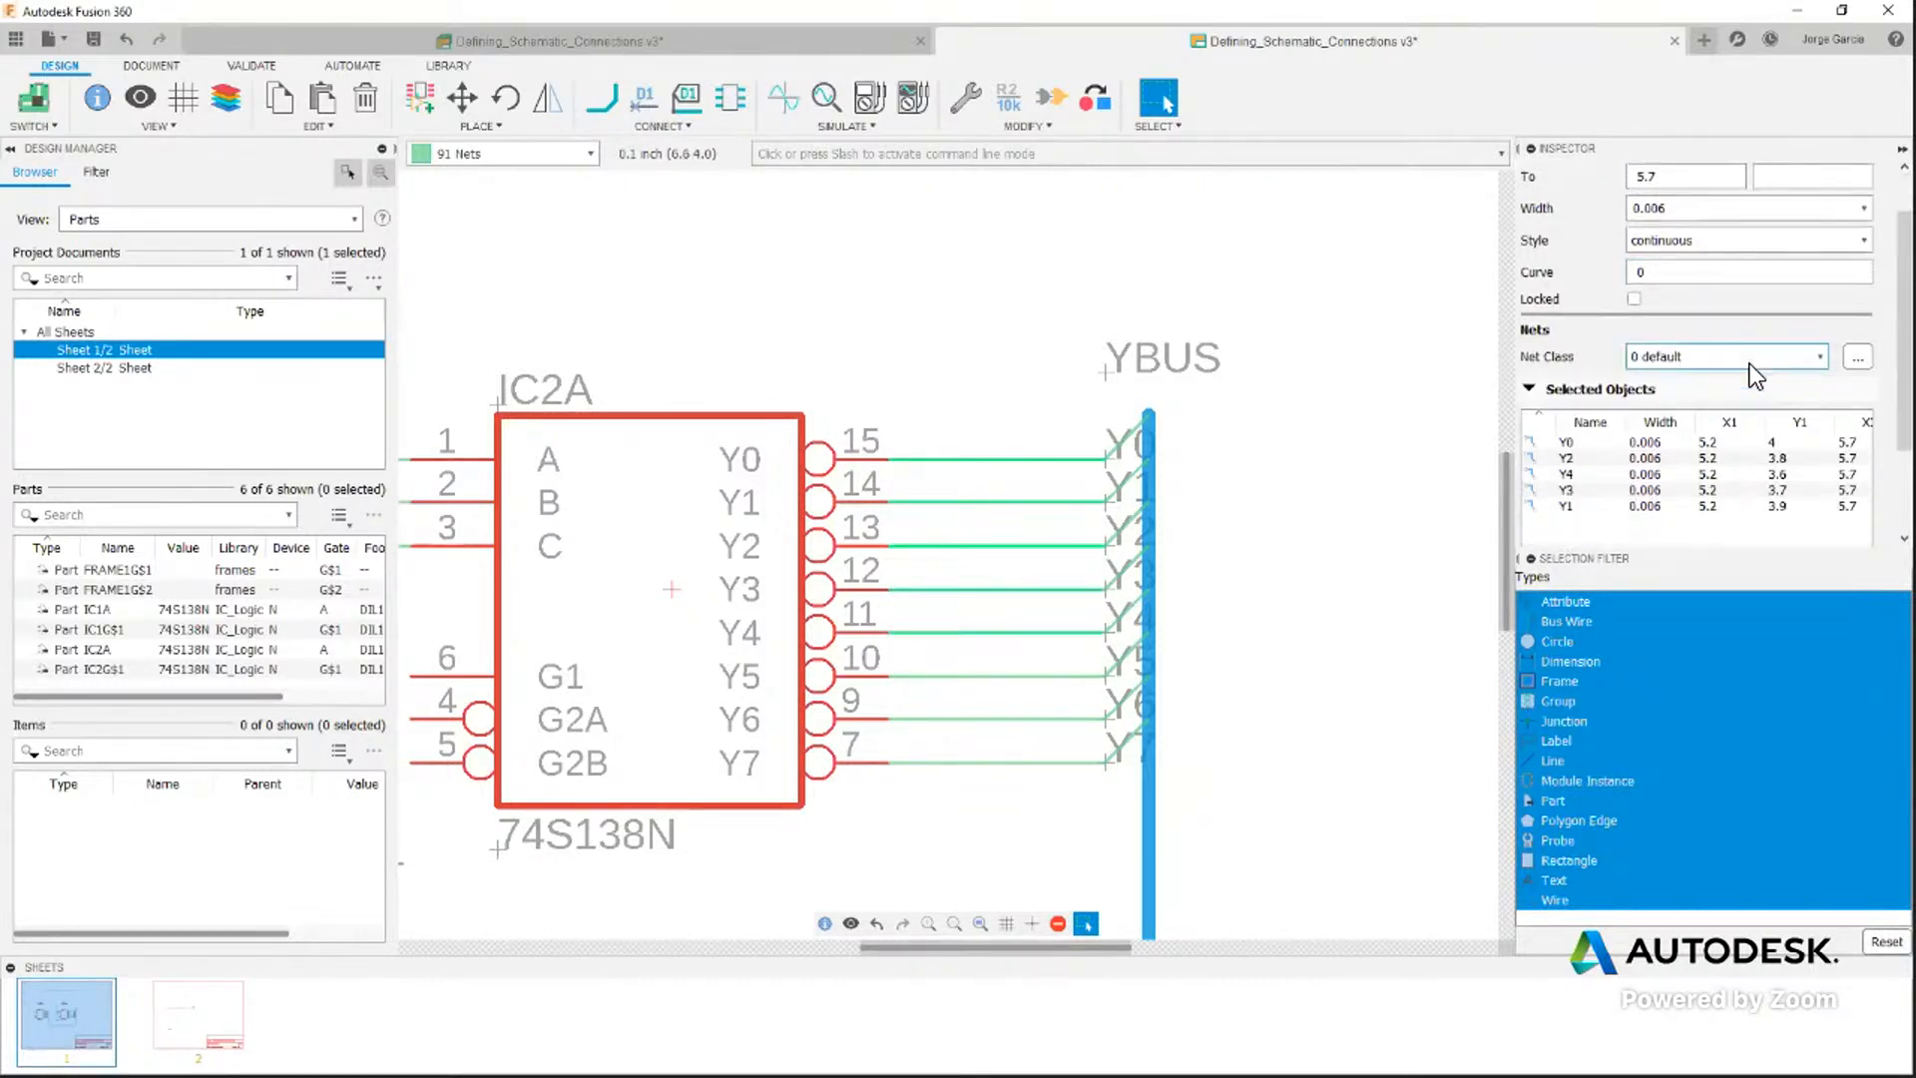
pyautogui.scroll(1, 1687, 513)
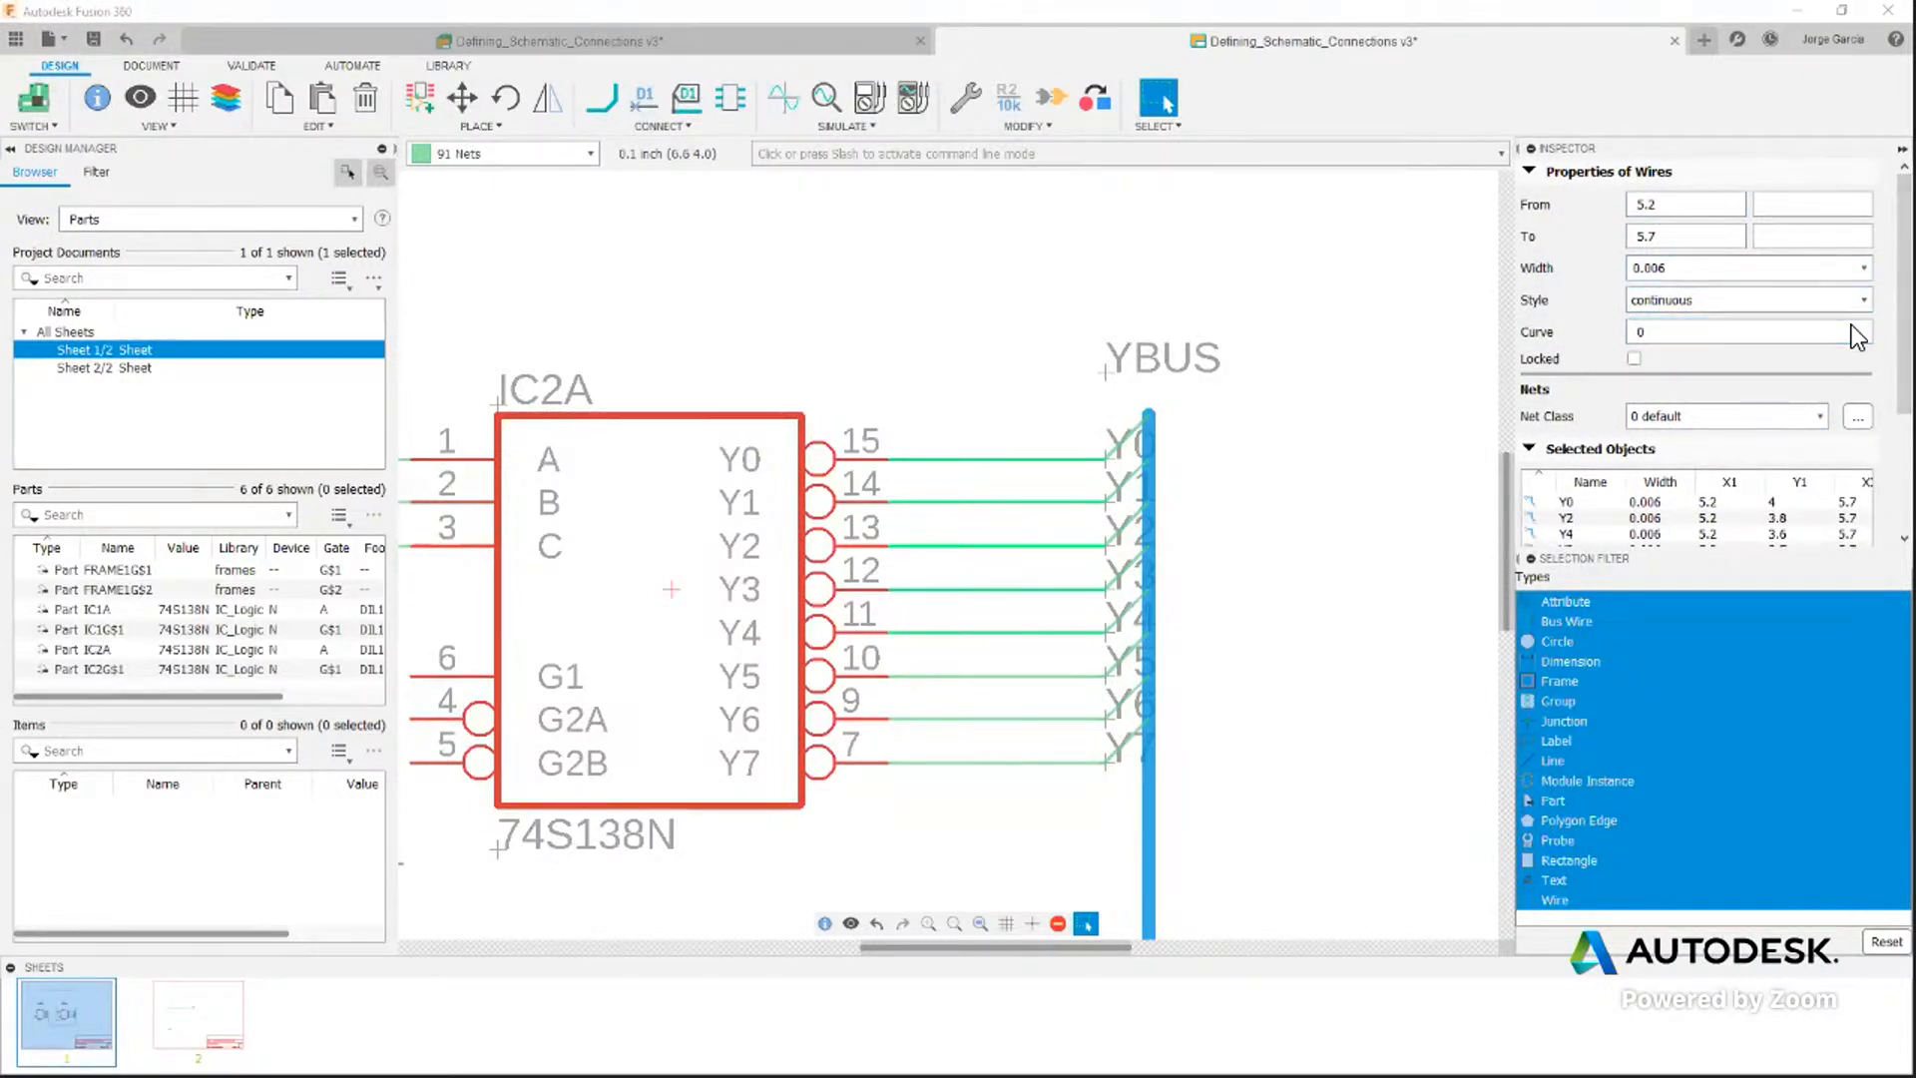
pyautogui.scroll(-2, 1572, 455)
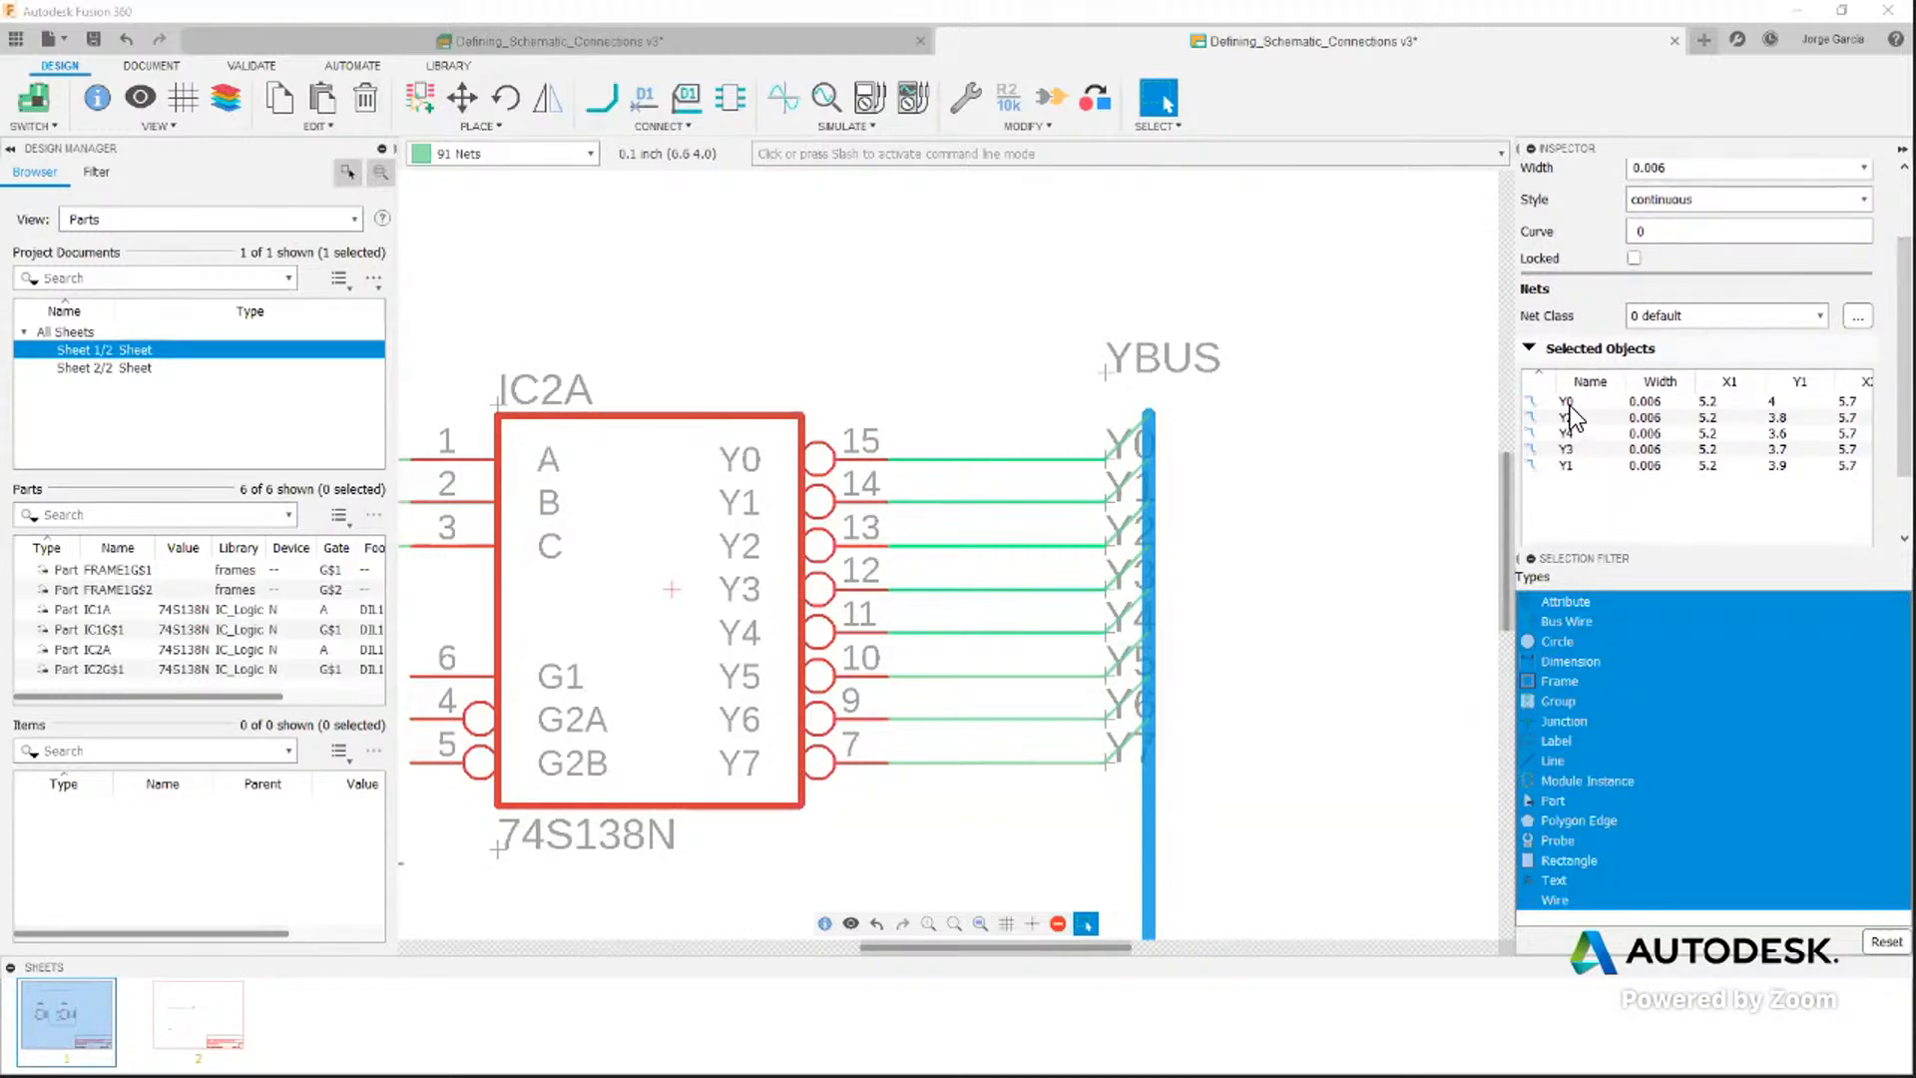
# Highlight wires Y0, Y2 and Y4 among the selected objects, and clear the whole selection
pyautogui.click(1569, 405)
pyautogui.keyDown('ctrl'); pyautogui.click(1570, 417); pyautogui.keyUp('ctrl')
pyautogui.keyDown('ctrl'); pyautogui.click(1572, 434); pyautogui.keyUp('ctrl')
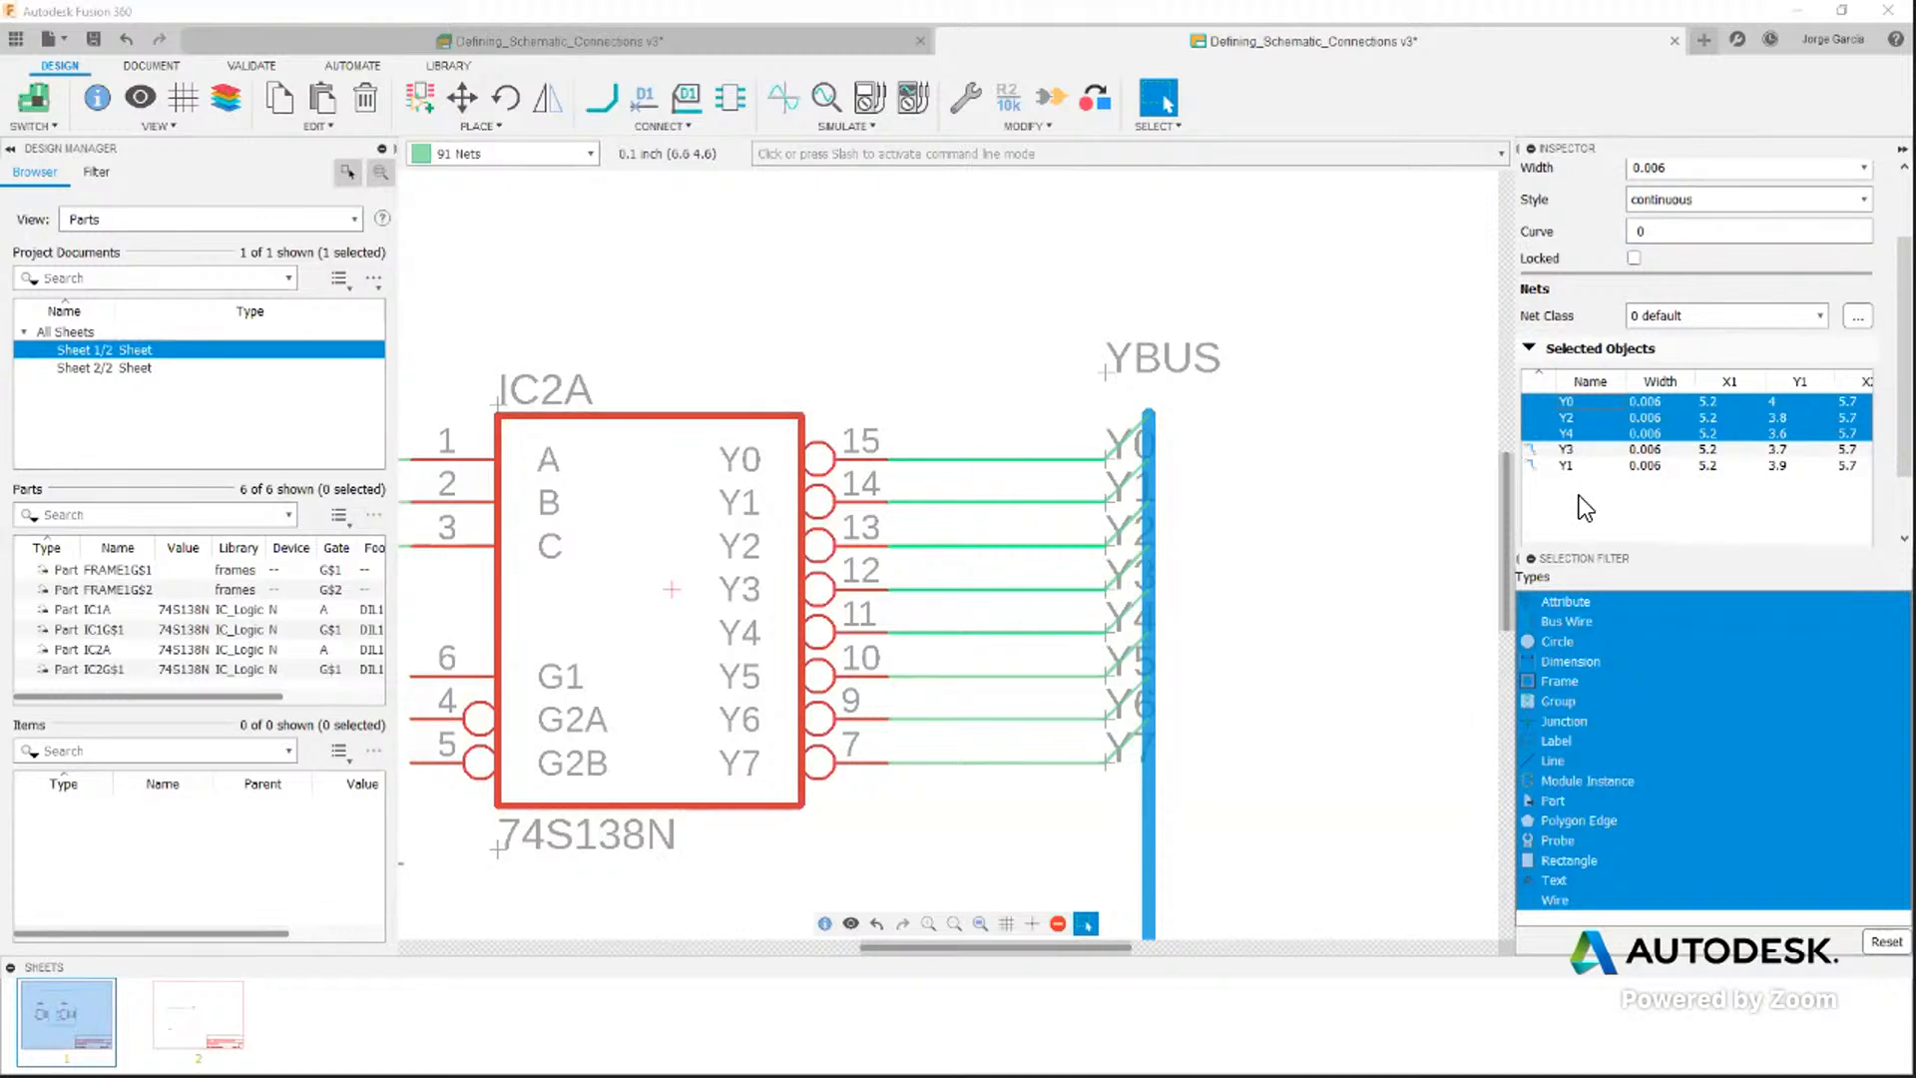
pyautogui.click(1362, 488)
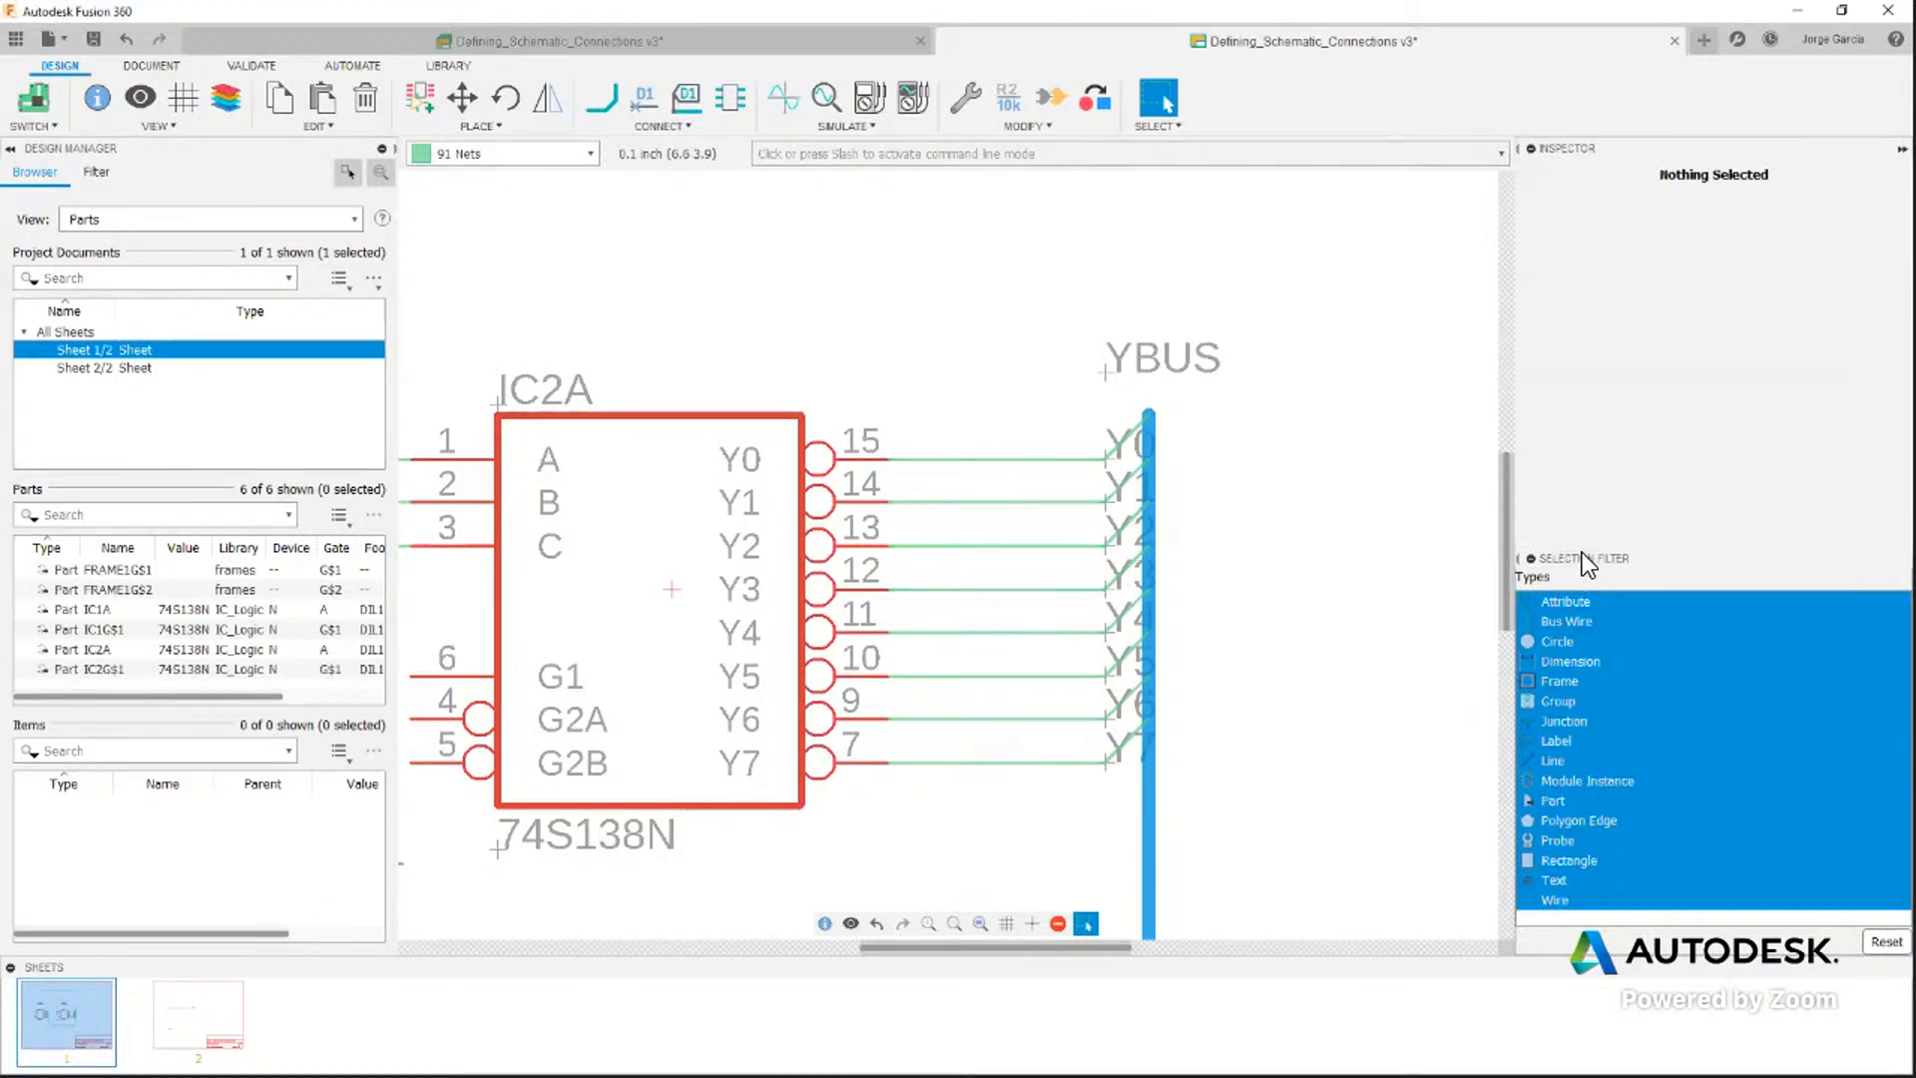
# Collapse the Inspector so the Selection Filter shows its full list of object types
pyautogui.click(1529, 149)
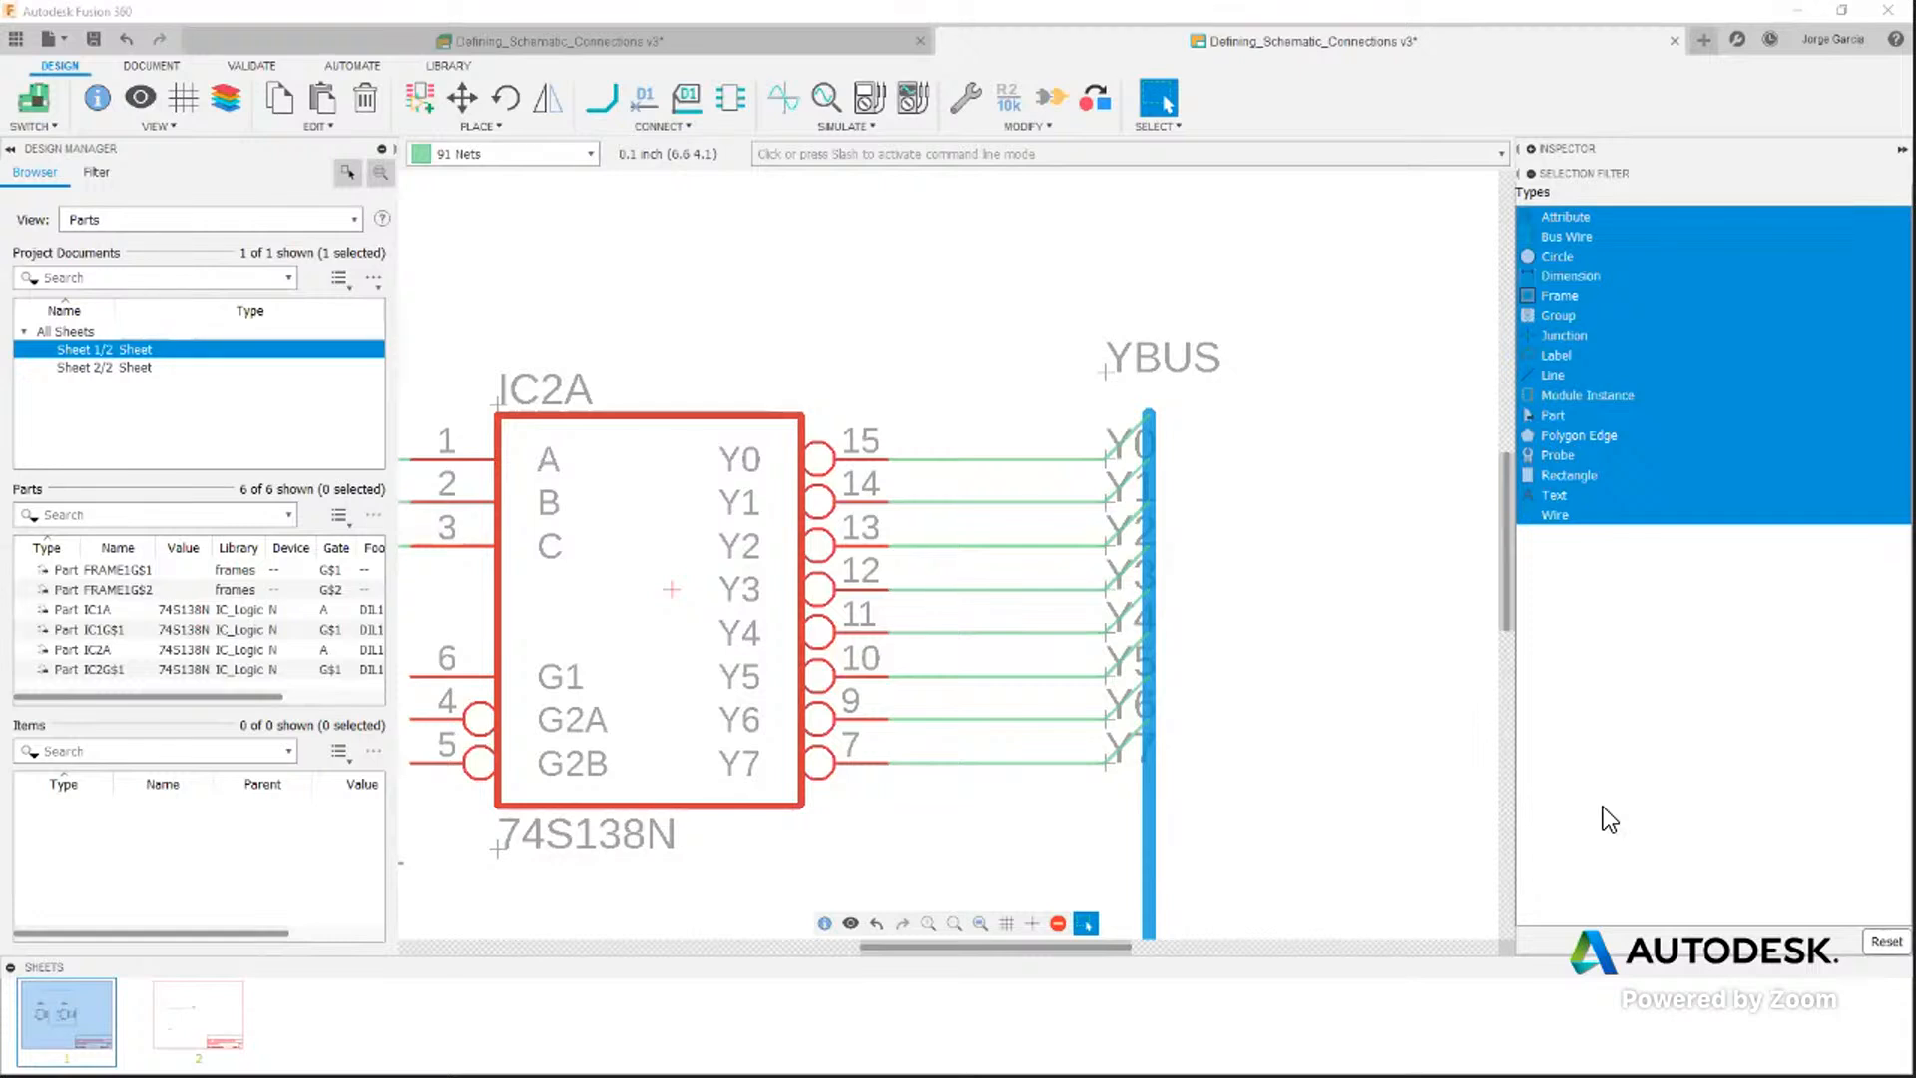
pyautogui.scroll(-5, 1187, 644)
pyautogui.scroll(3, 1009, 586)
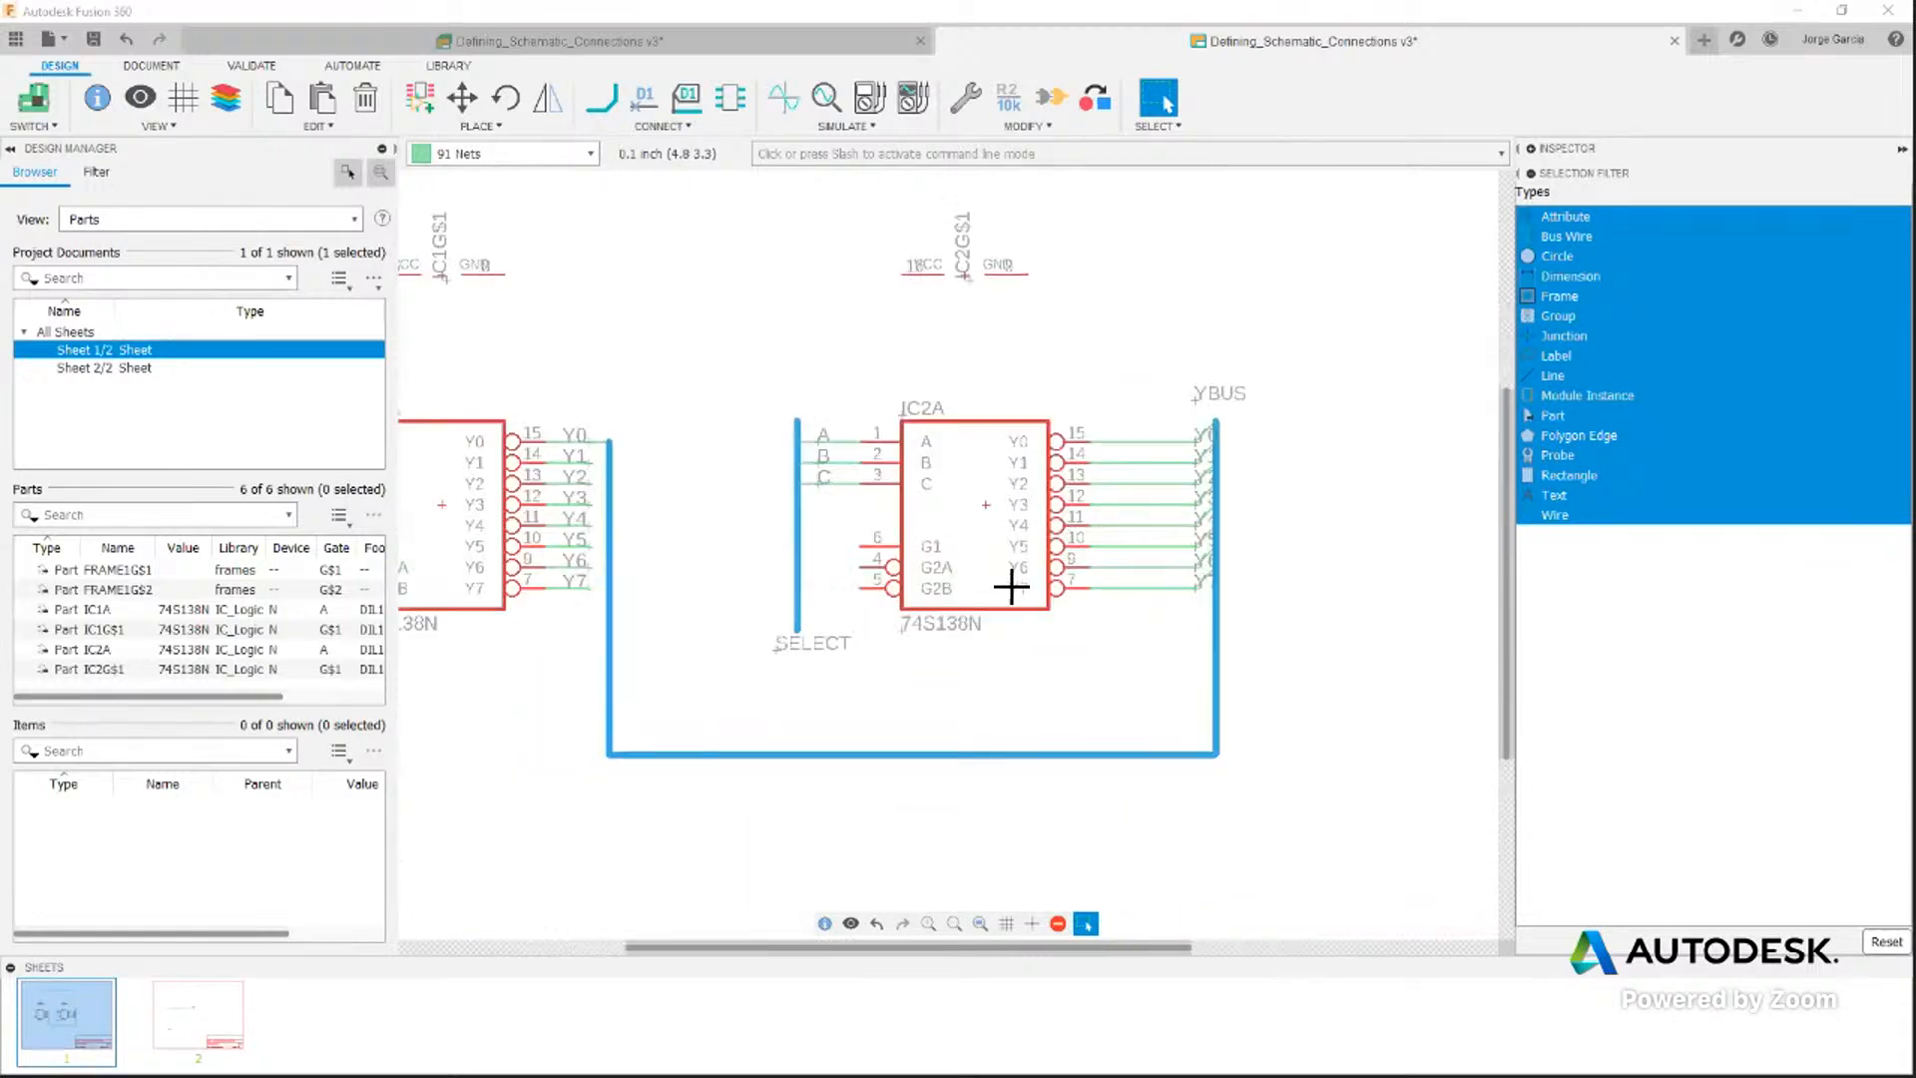
pyautogui.scroll(-1, 924, 505)
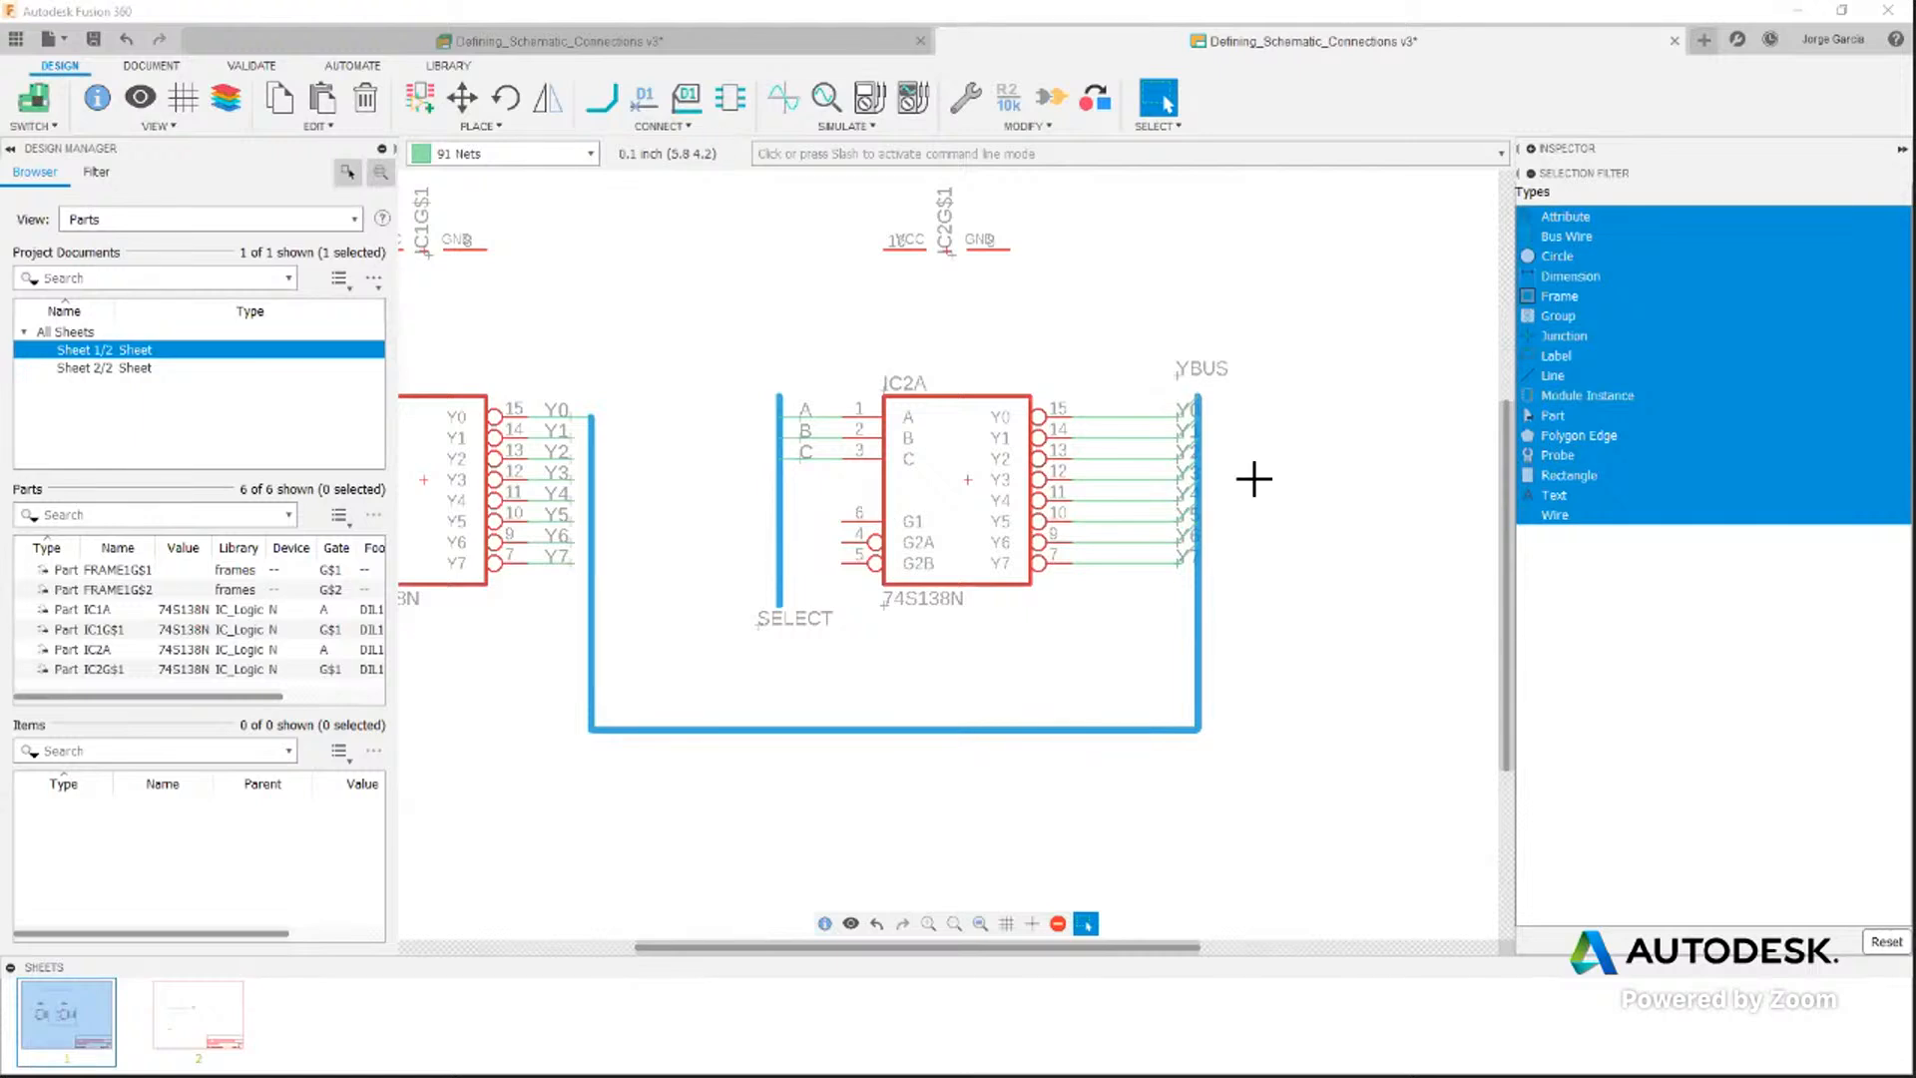
pyautogui.scroll(-2, 759, 377)
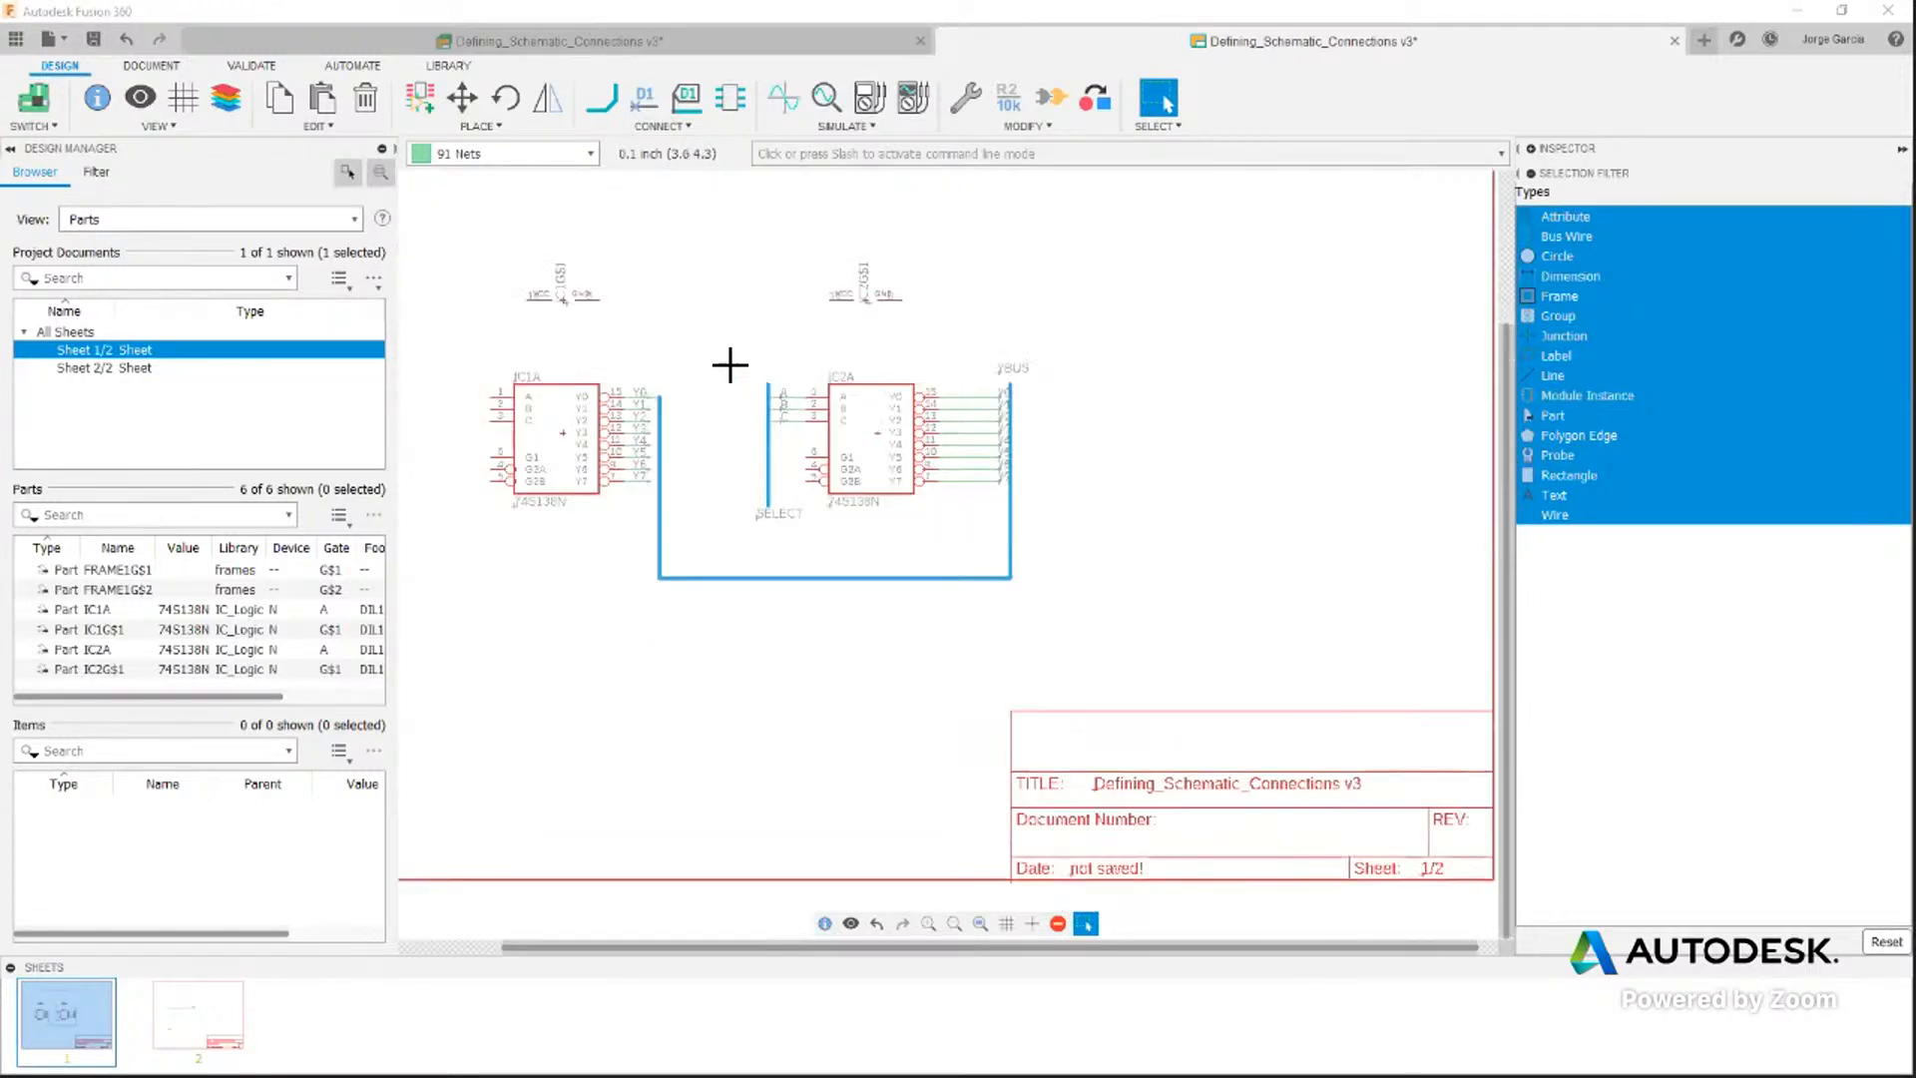
pyautogui.moveTo(725, 400); pyautogui.dragTo(811, 477, button='middle')
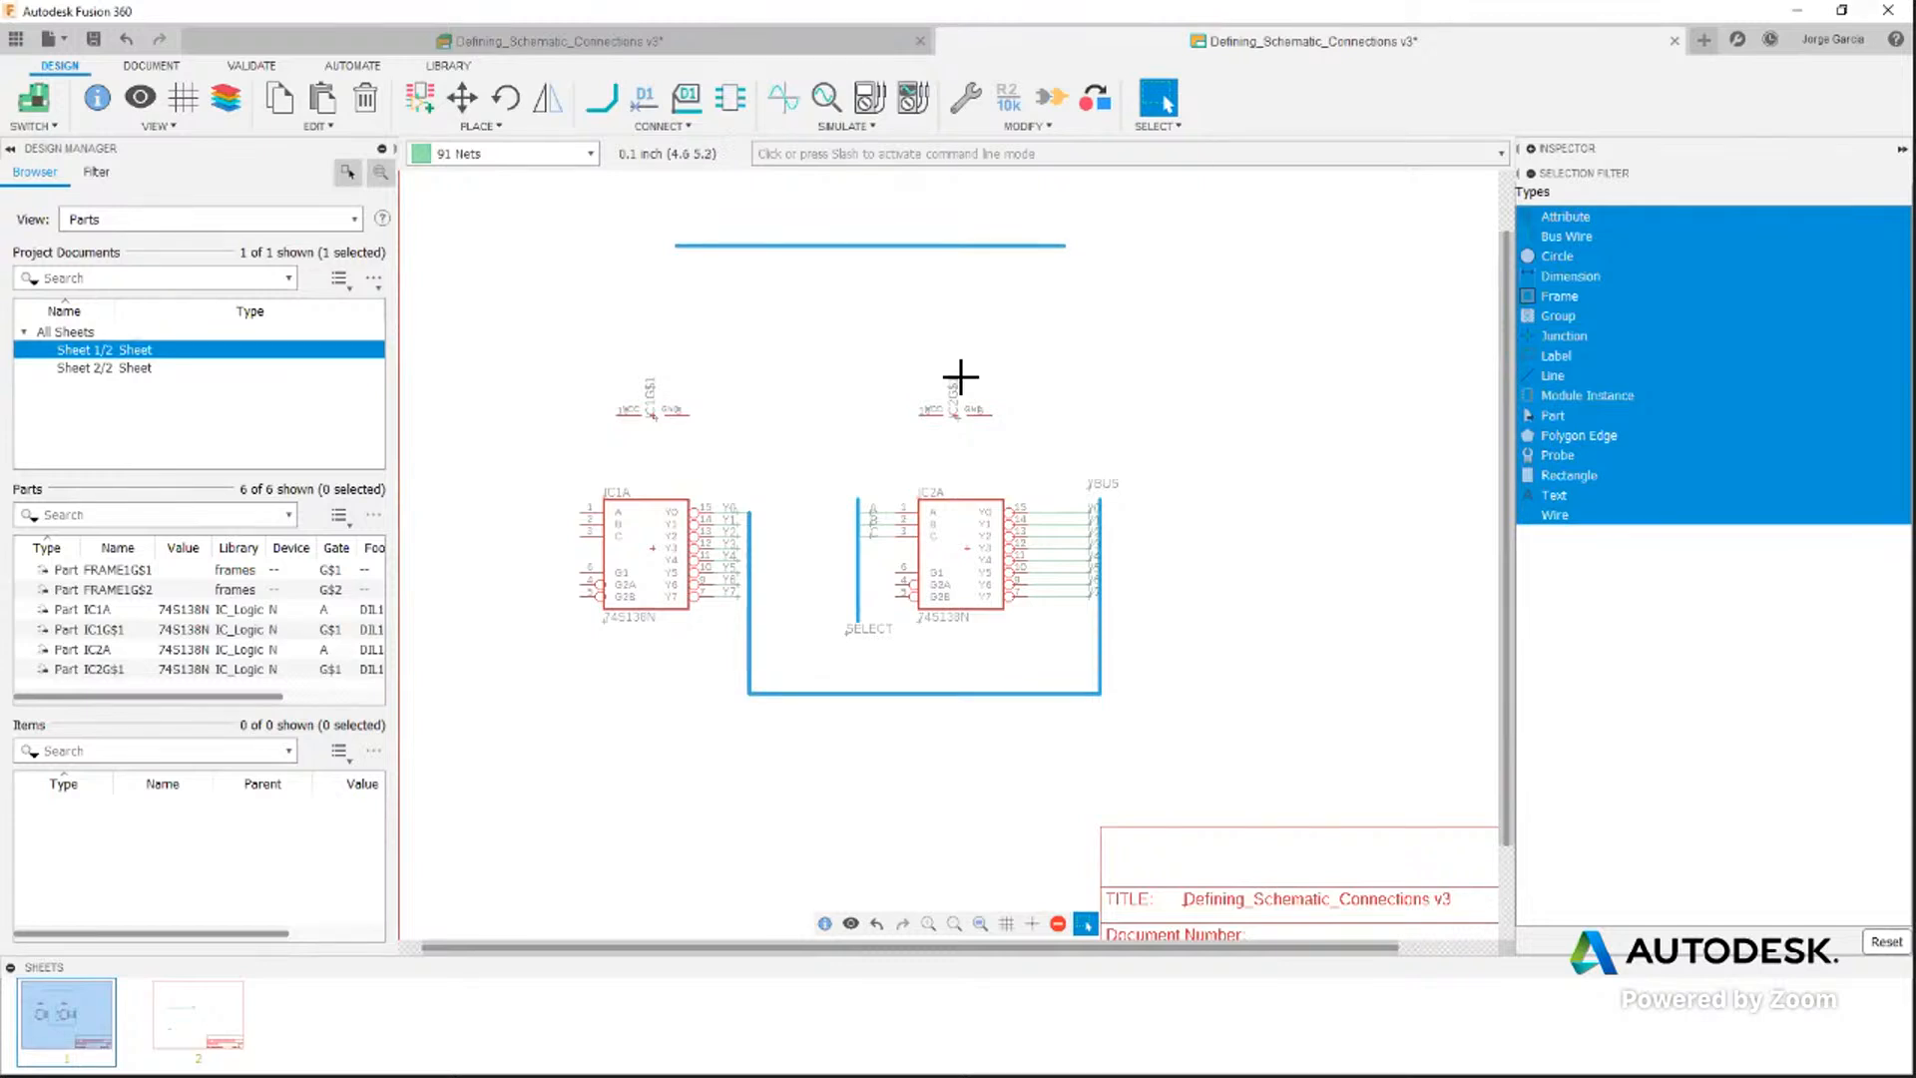
# Examine the shared properties of the five selected bus wires, and collapse the Inspector again
pyautogui.scroll(2, 817, 599)
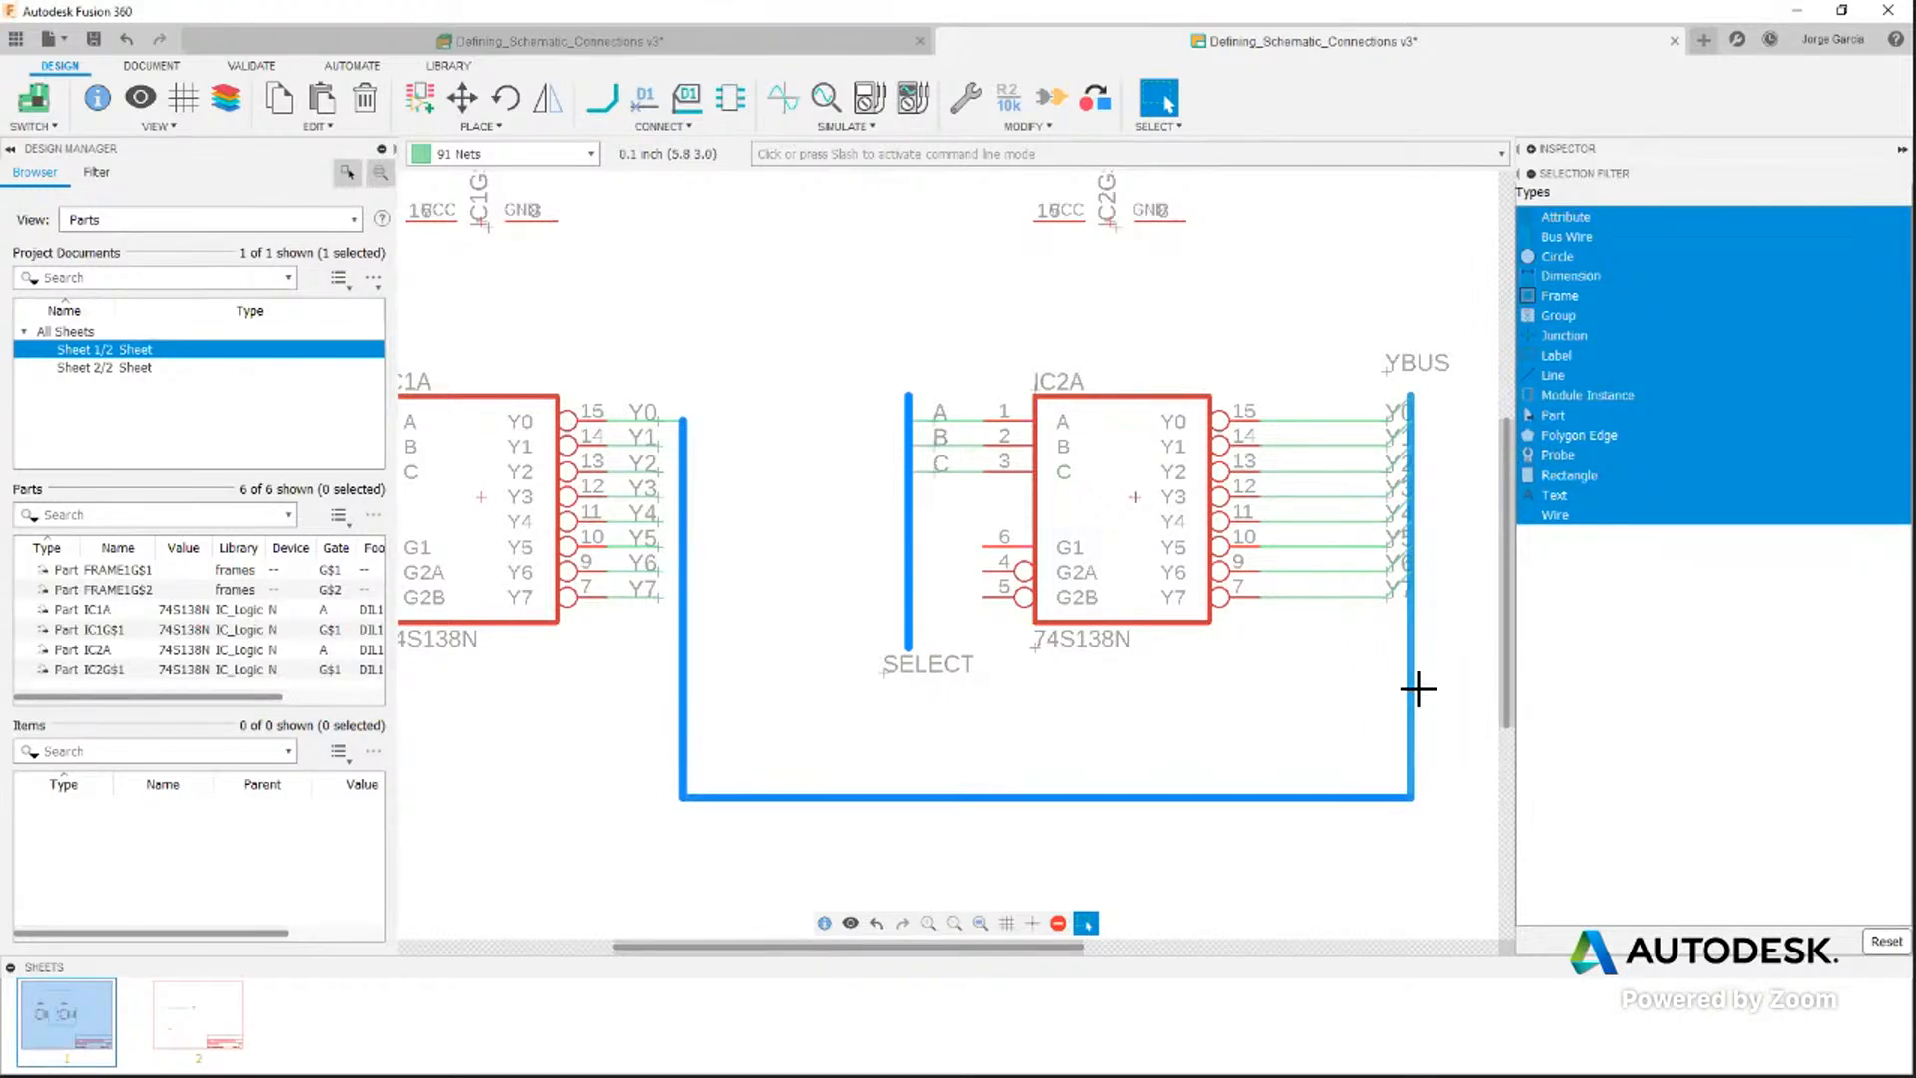
pyautogui.scroll(-2, 985, 587)
pyautogui.scroll(-3, 985, 590)
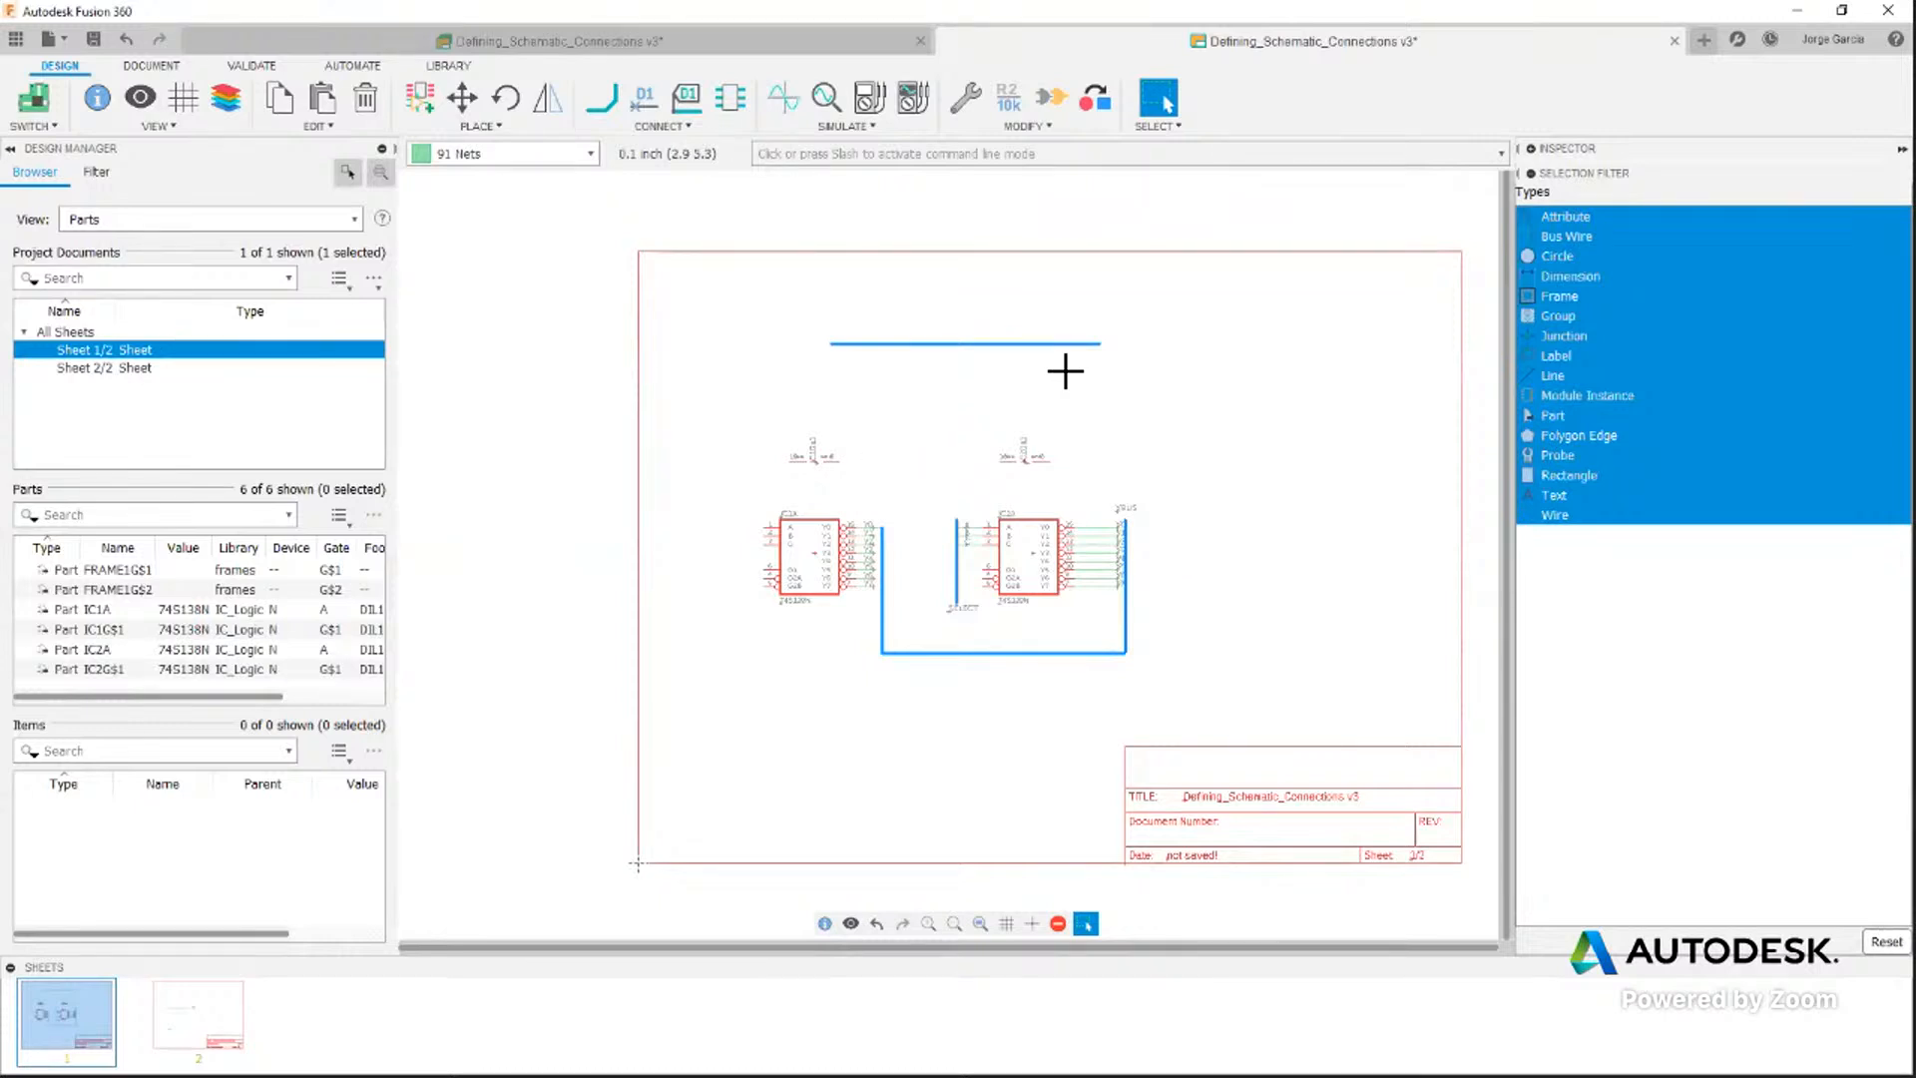
pyautogui.scroll(3, 1068, 371)
pyautogui.click(1534, 150)
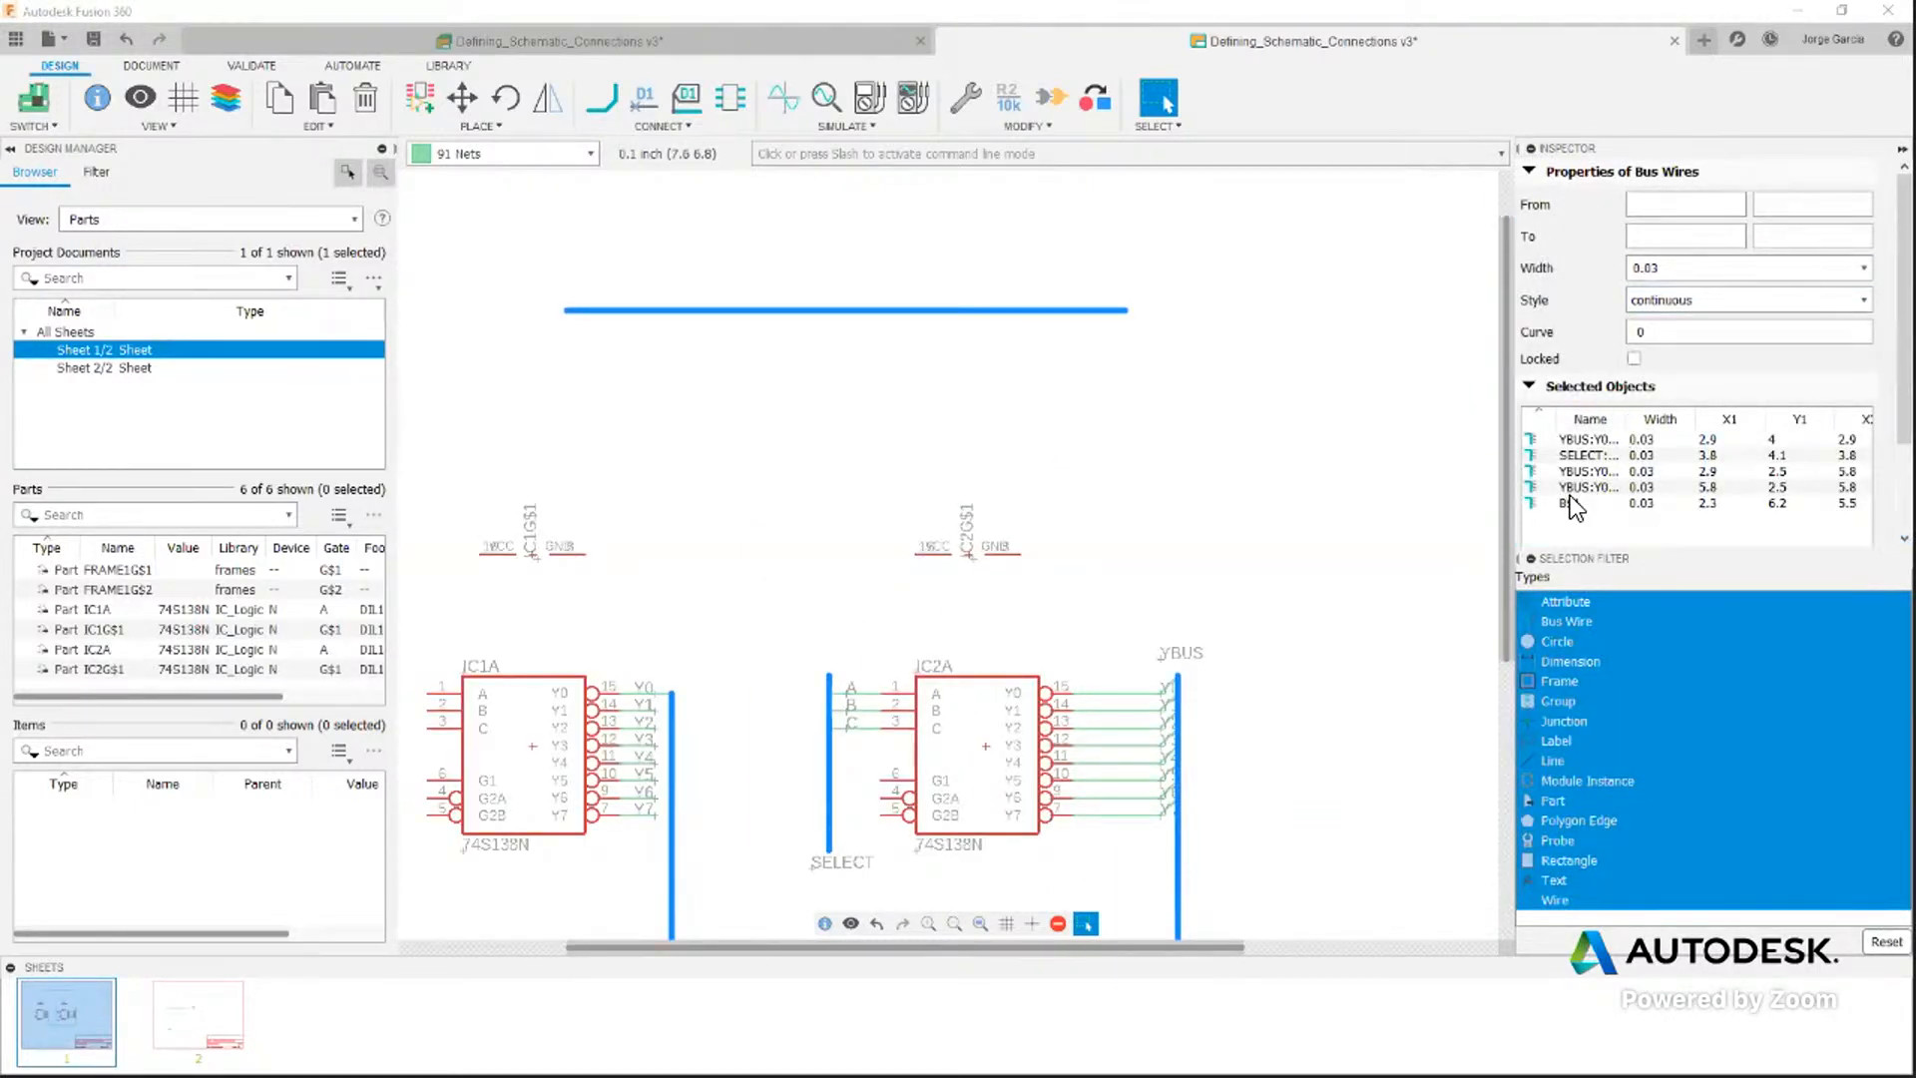
pyautogui.click(1532, 150)
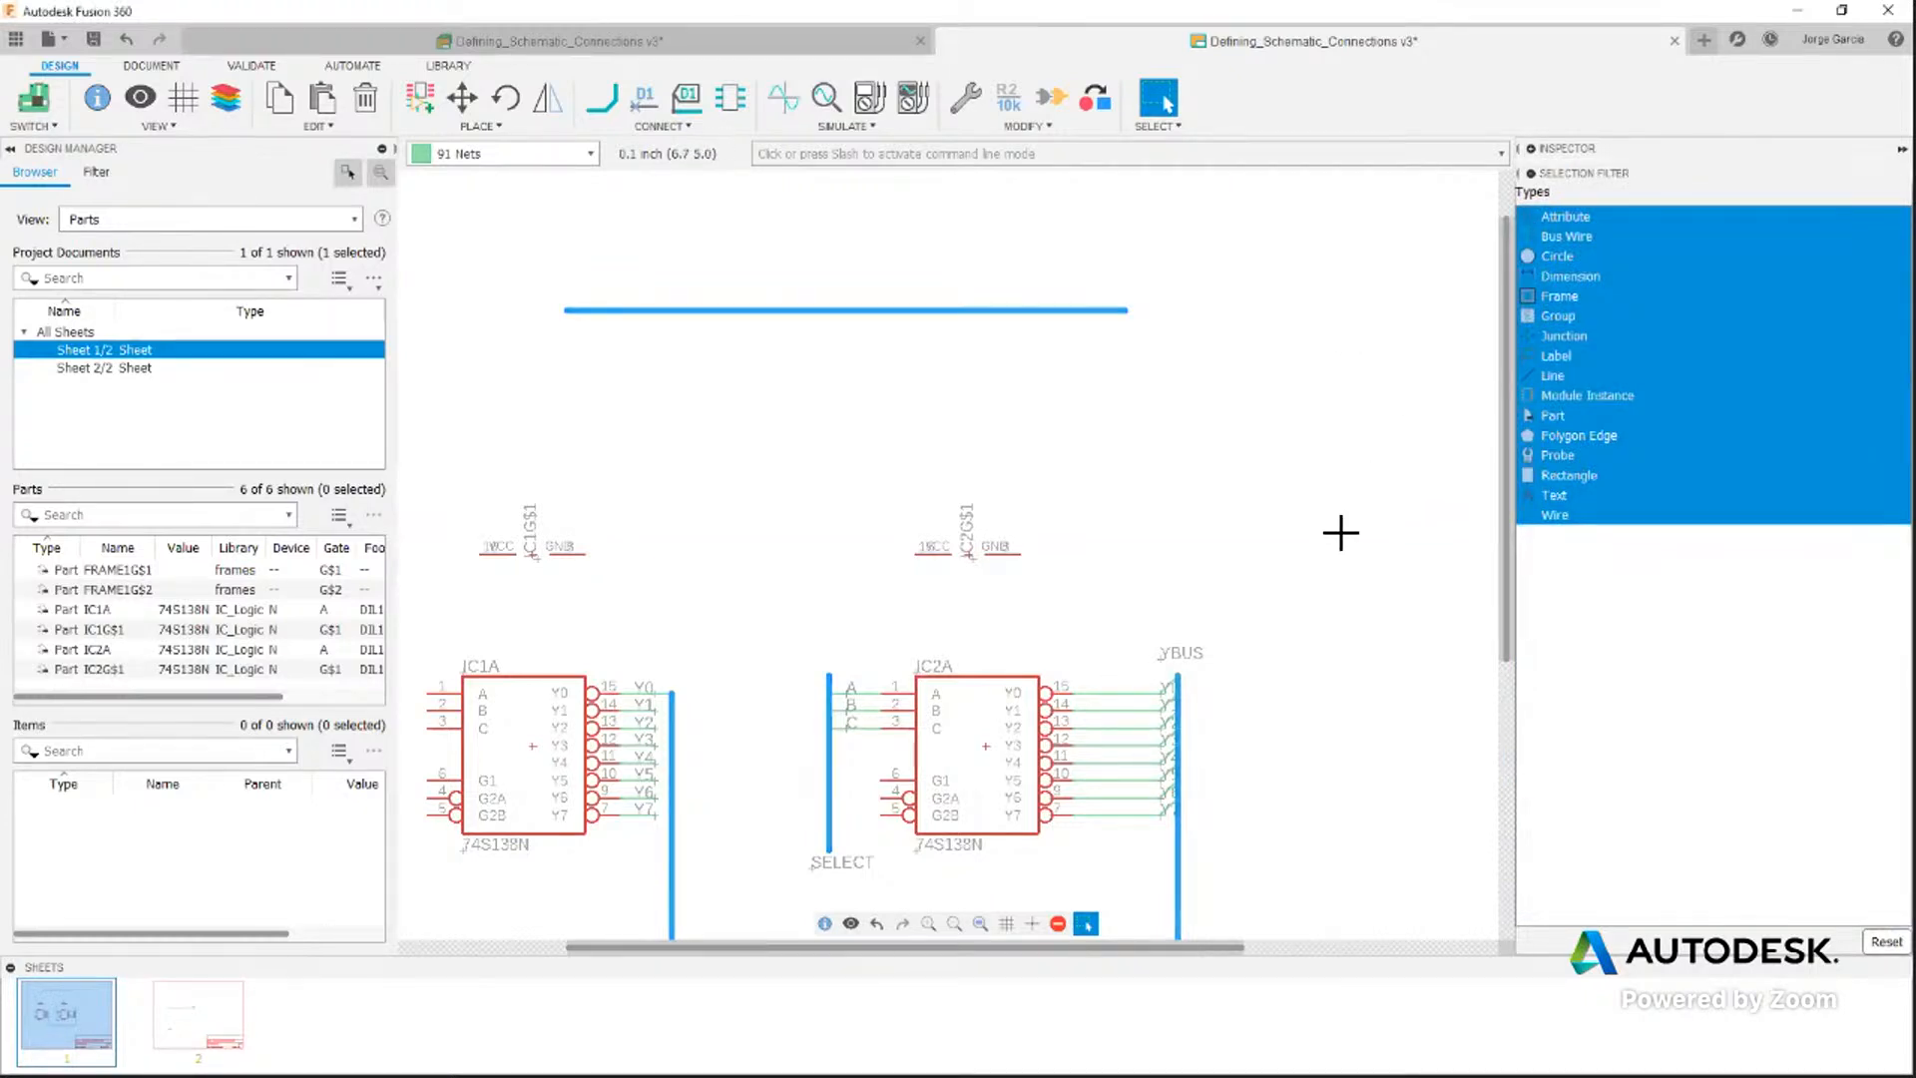
# Restrict the selection filter to Bus Wire, window-select the bus wires on the sheet, and display their shared properties
pyautogui.scroll(-3, 1315, 466)
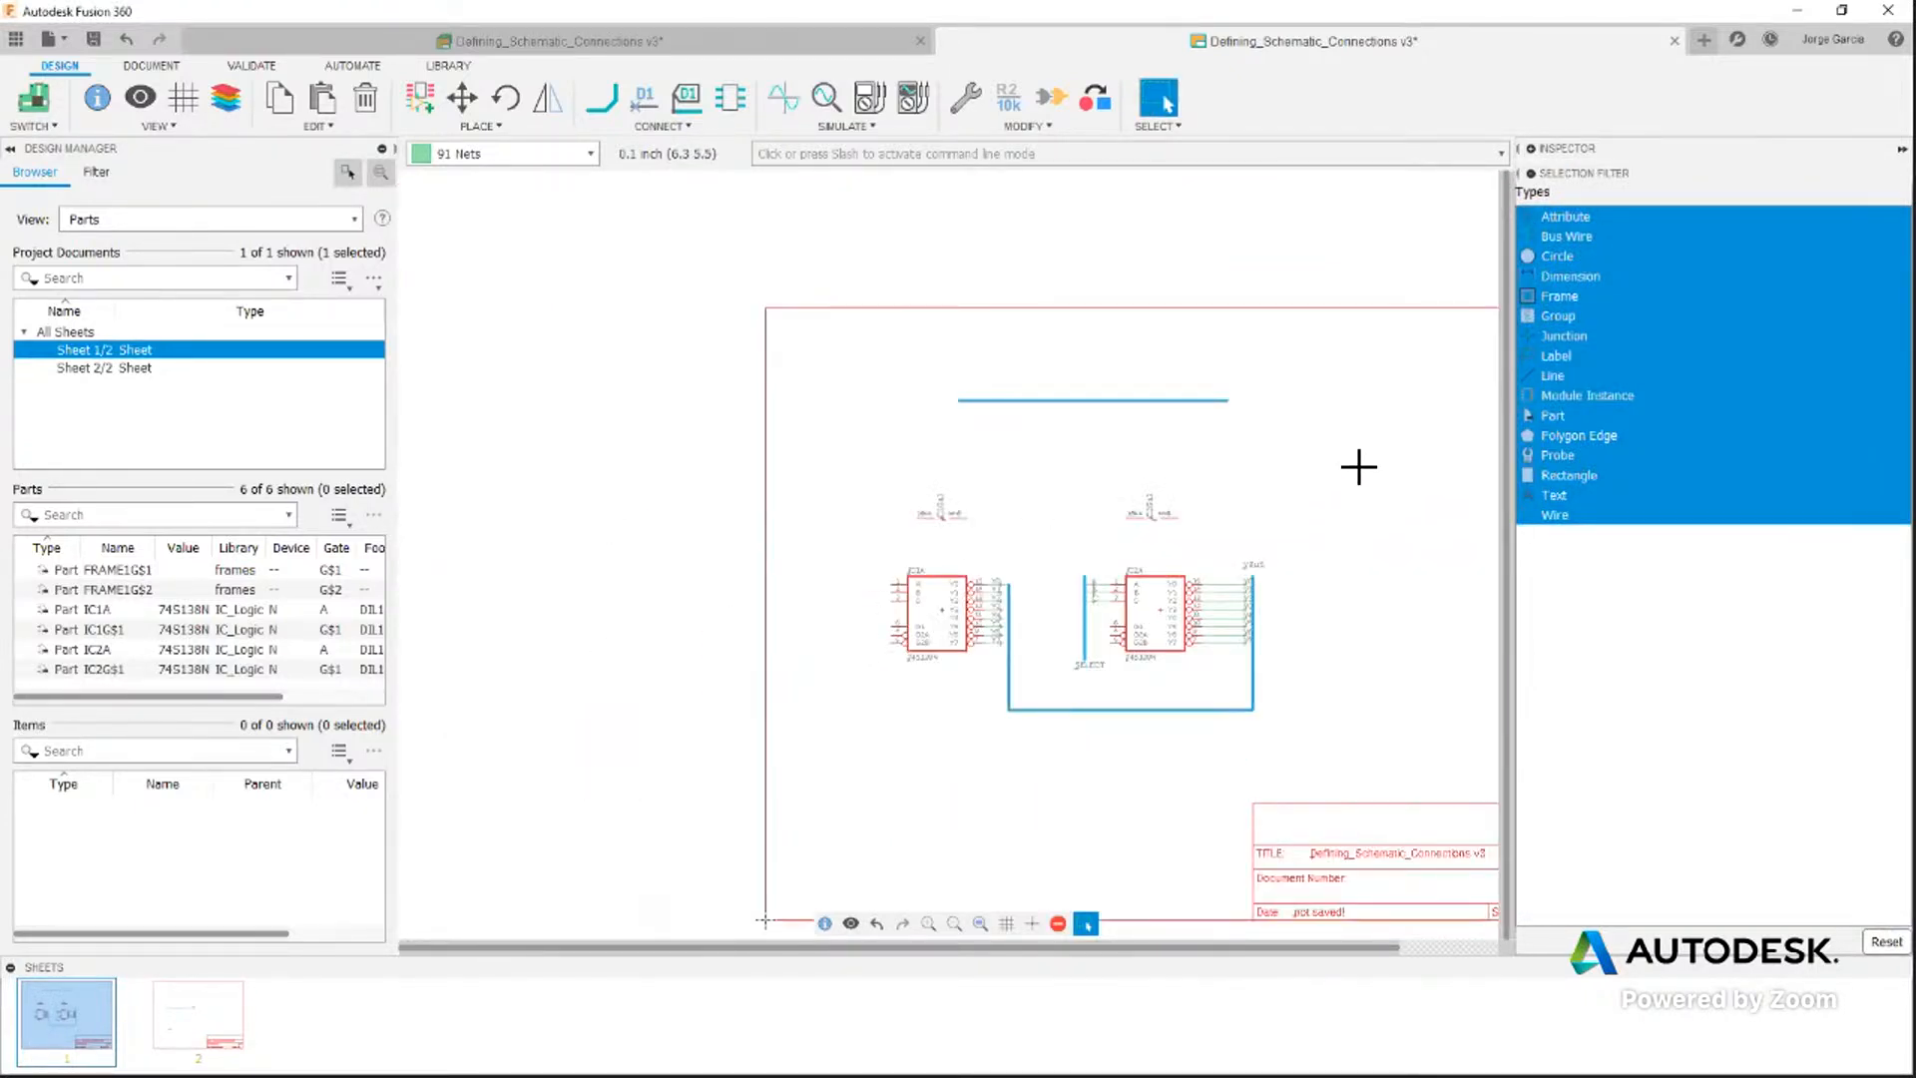
pyautogui.click(1585, 237)
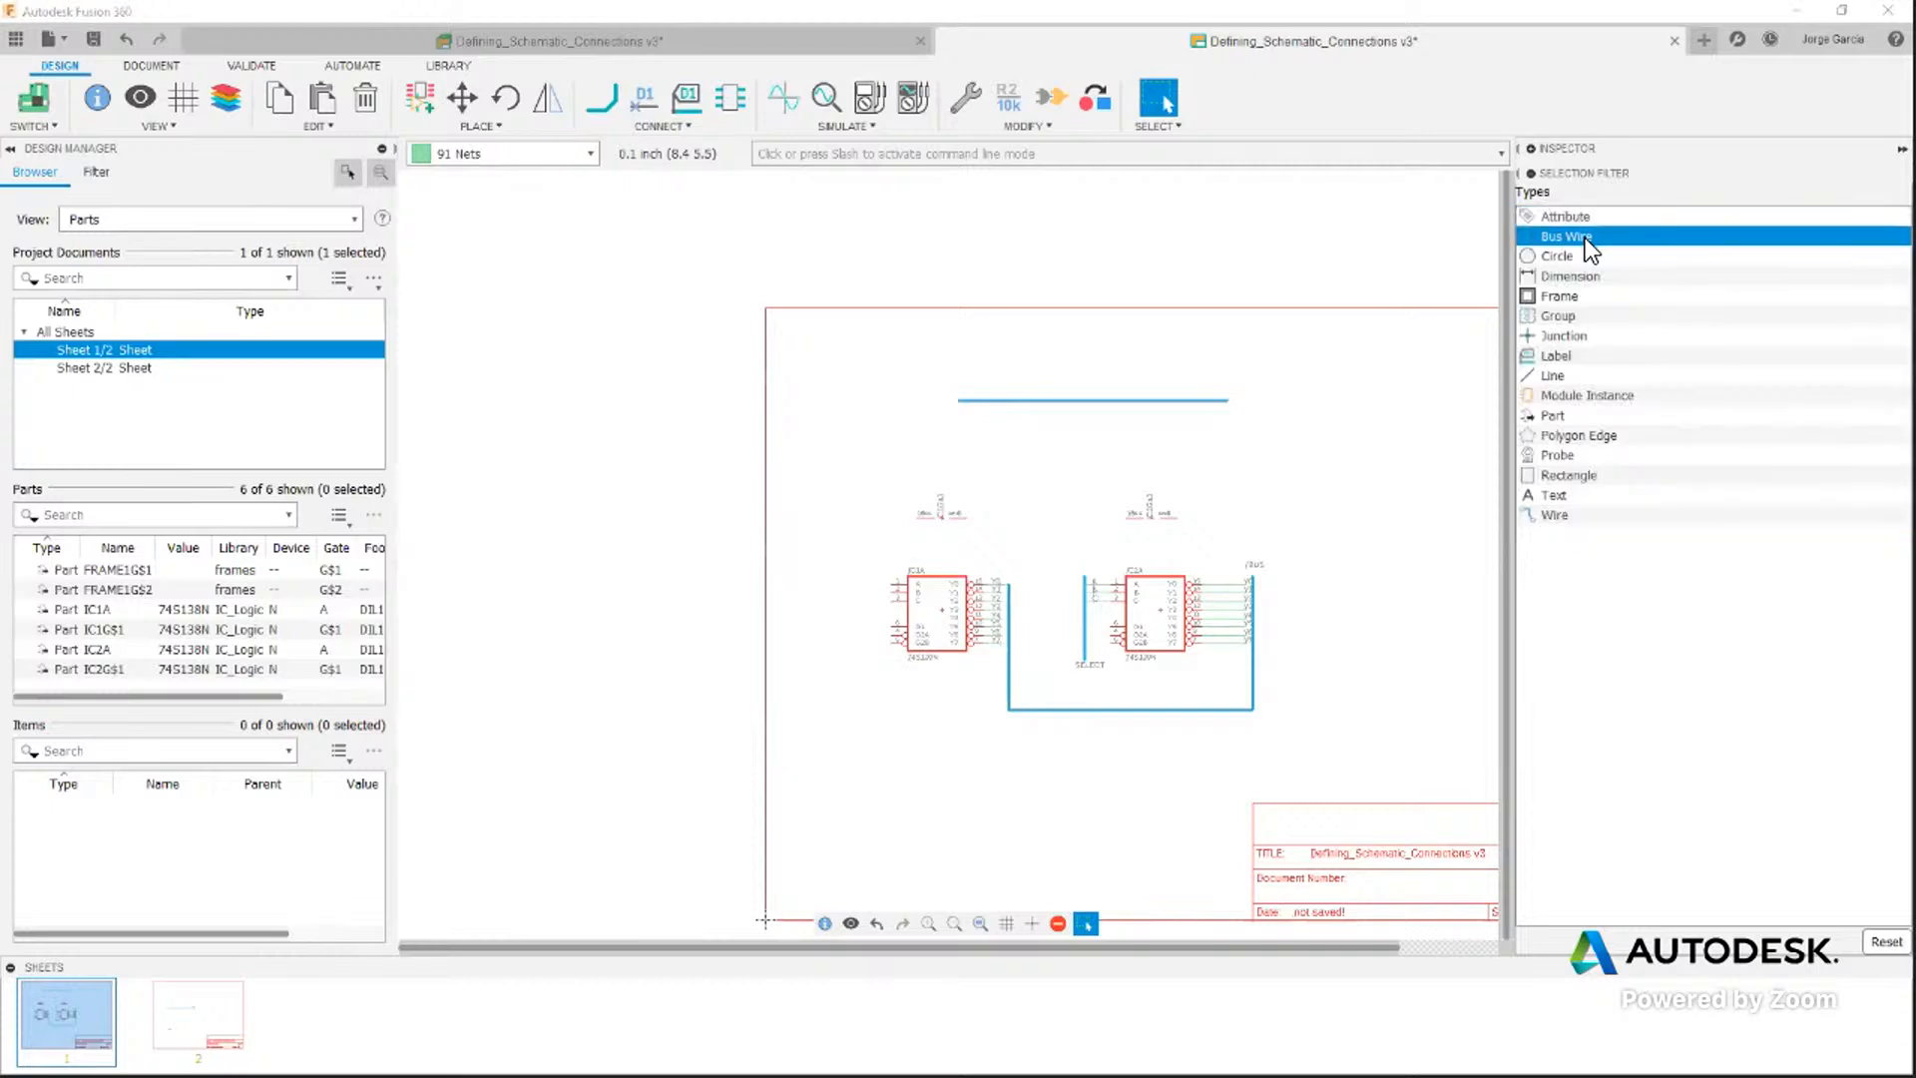
pyautogui.moveTo(1235, 502); pyautogui.dragTo(838, 782)
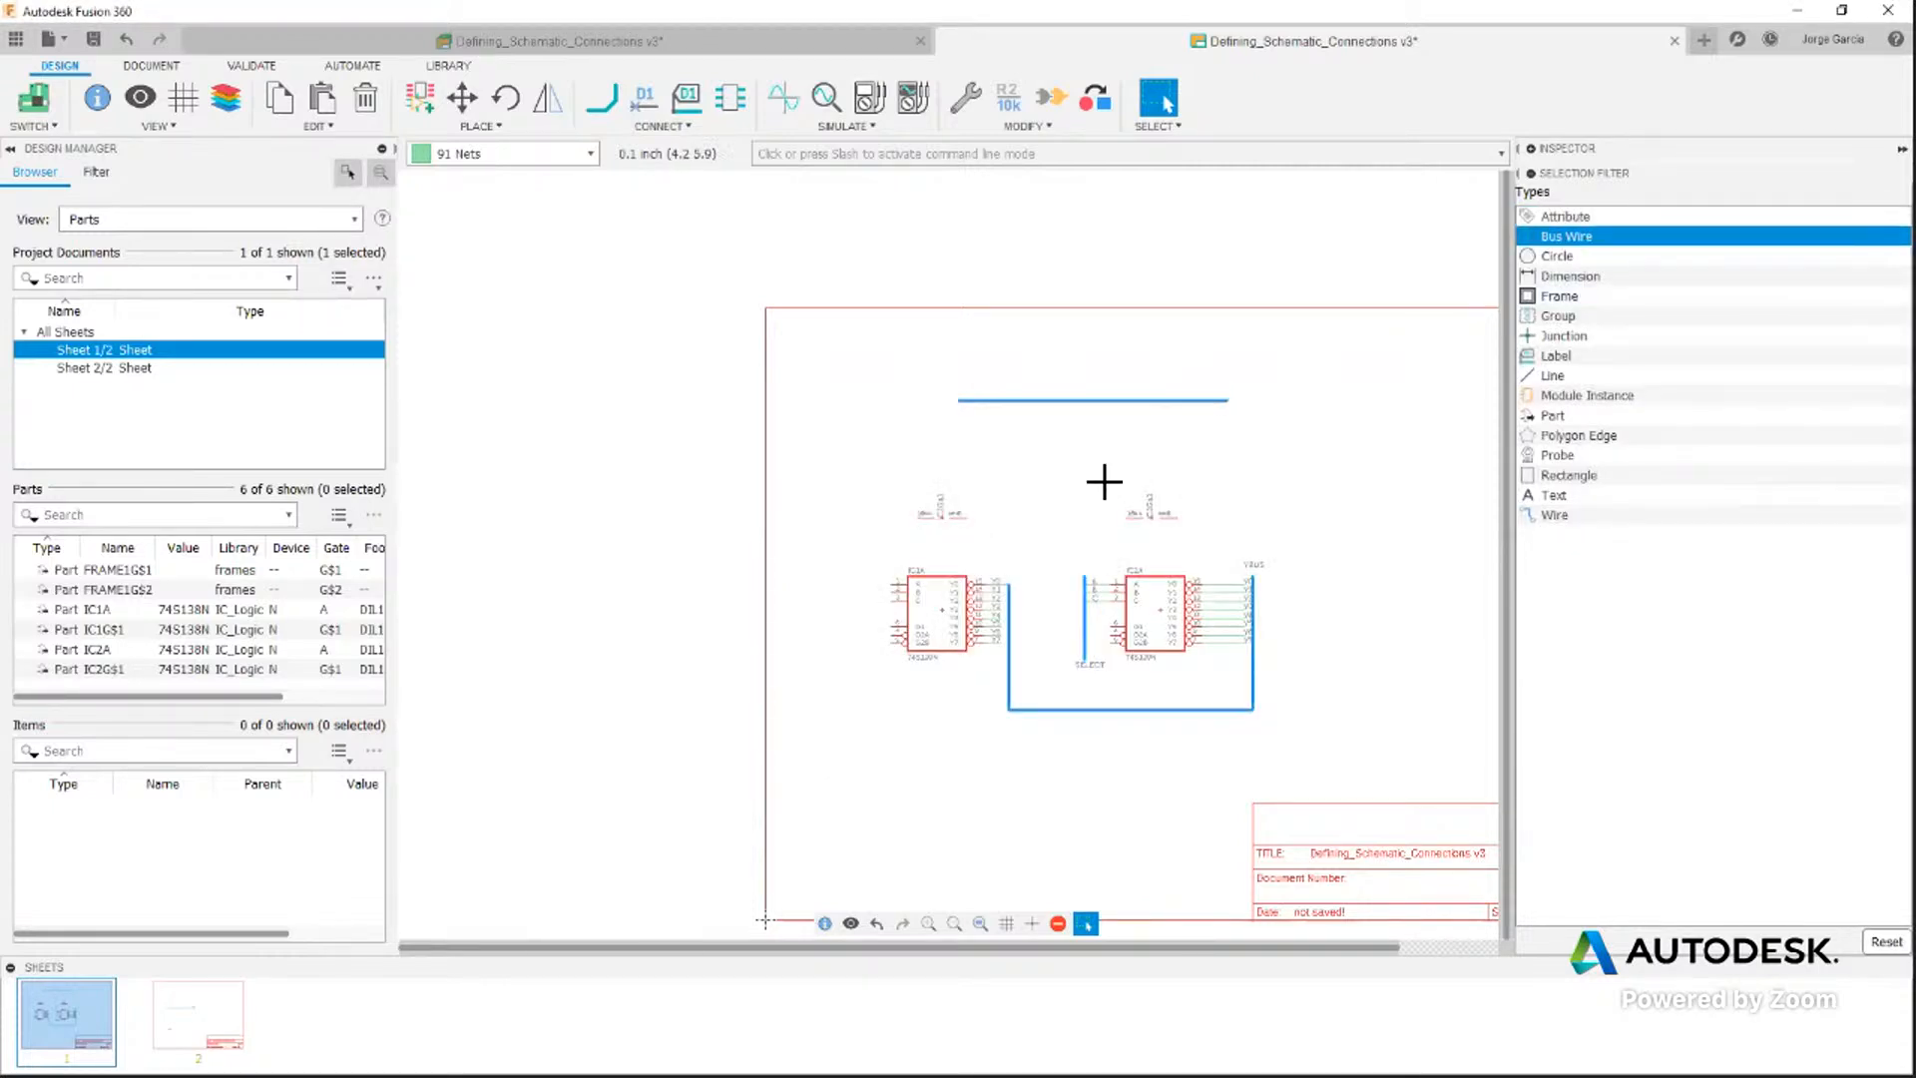
pyautogui.click(1533, 148)
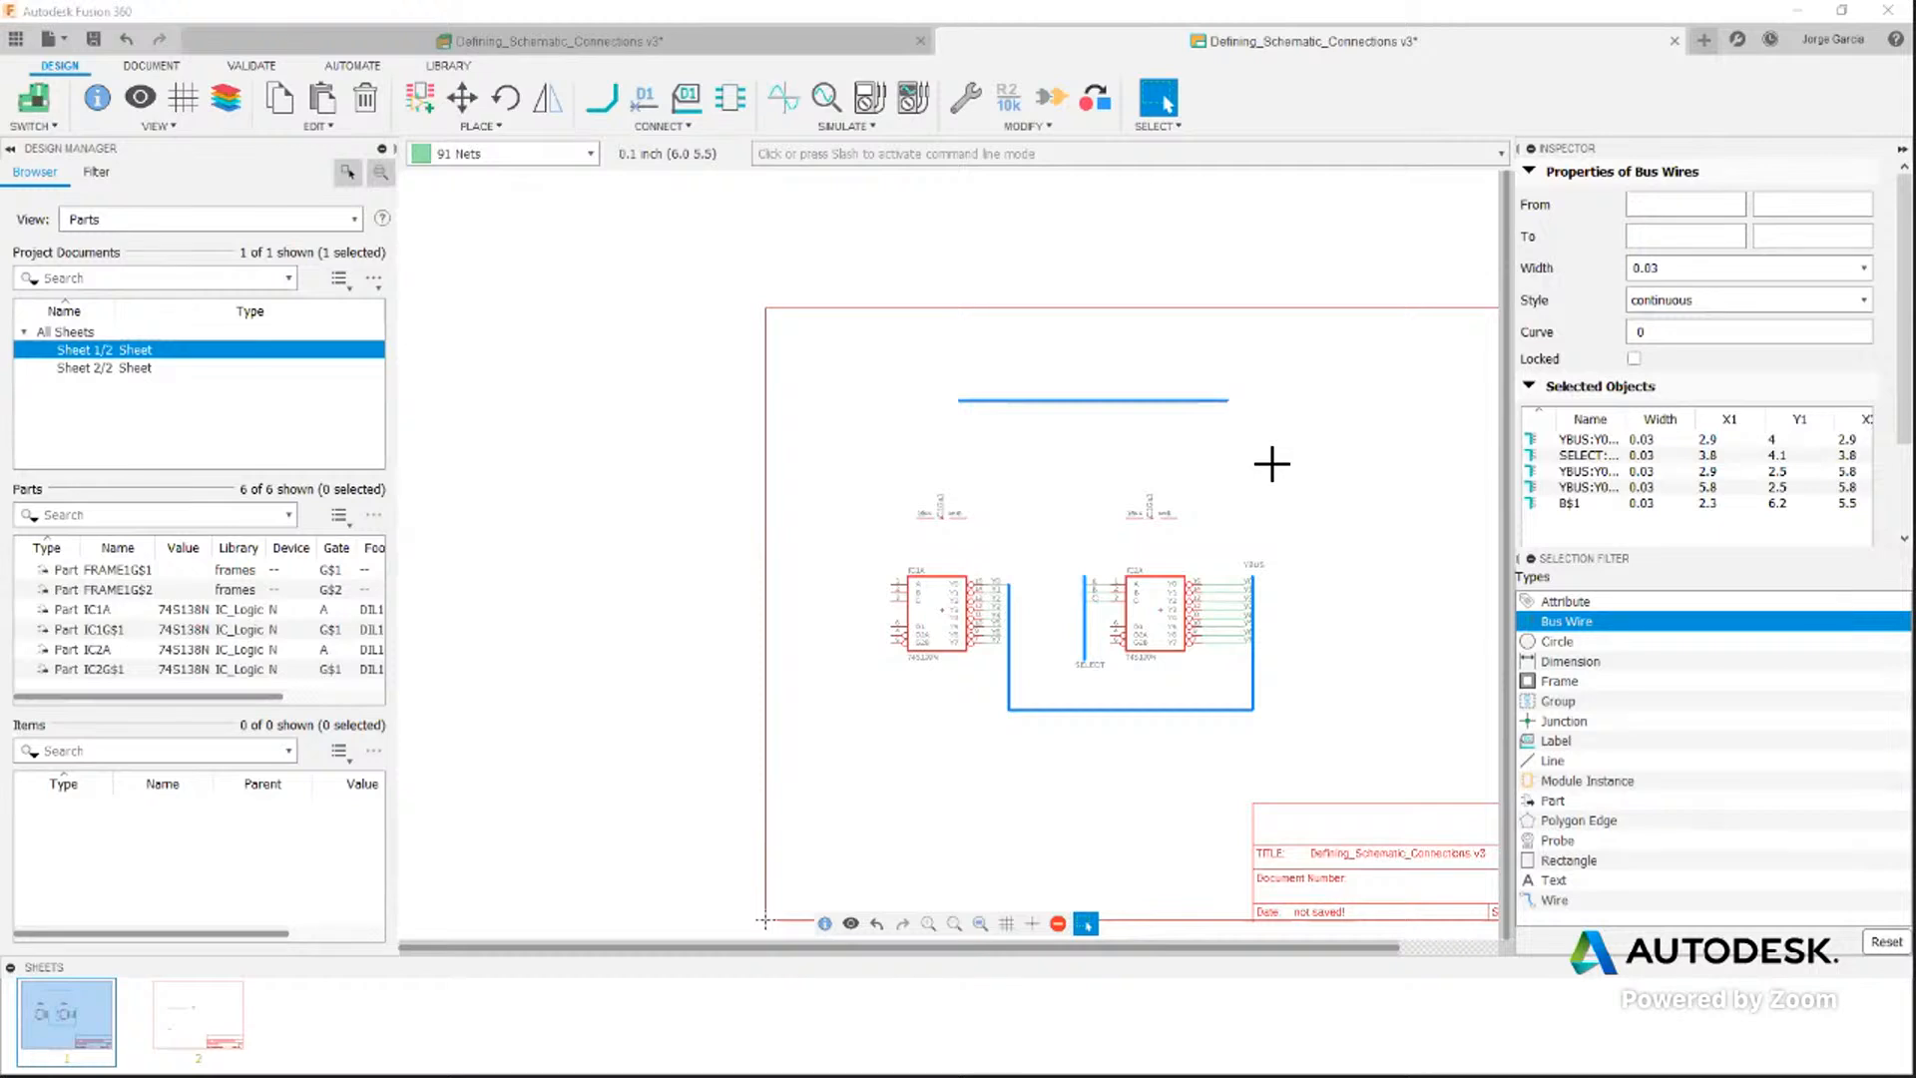
# Clear the bus wire selection and enable all object types in the selection filter again
pyautogui.click(1320, 531)
pyautogui.scroll(3, 1013, 577)
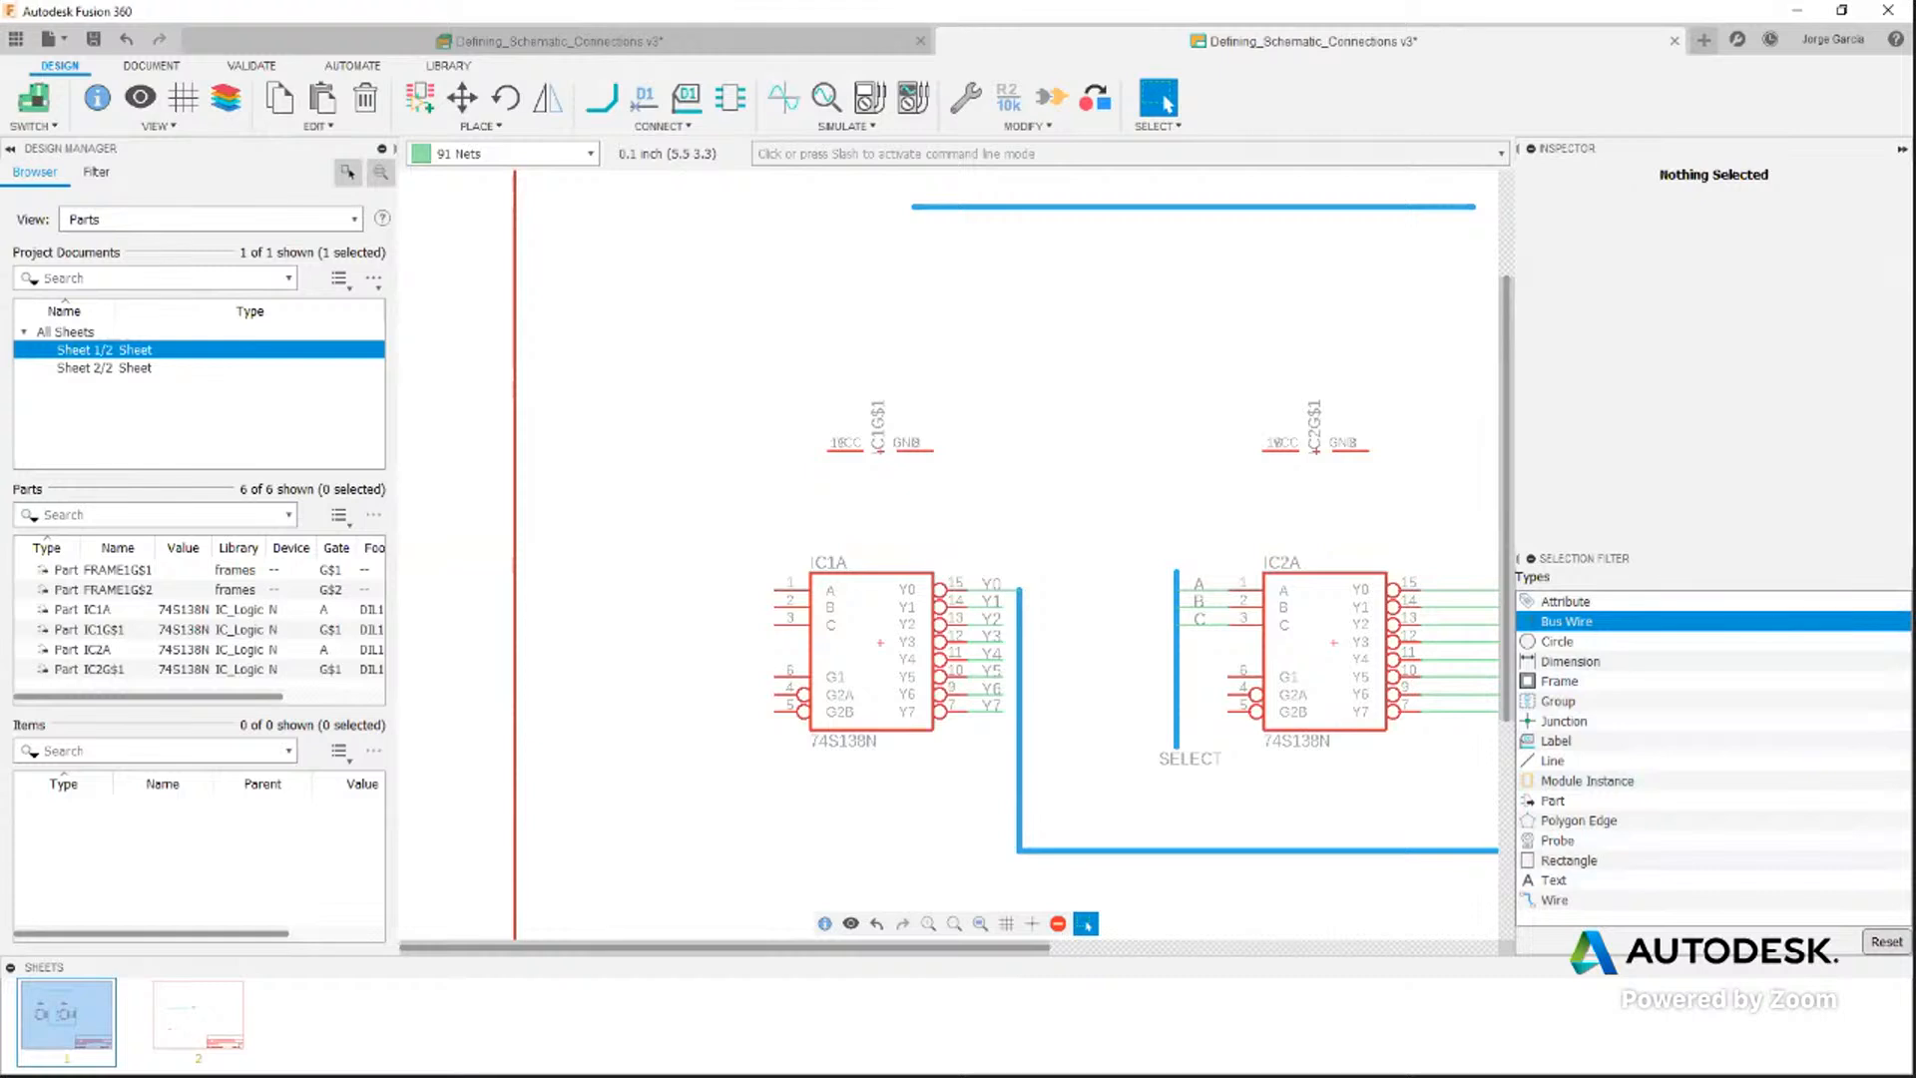
pyautogui.hotkey('ctrl', 'a')
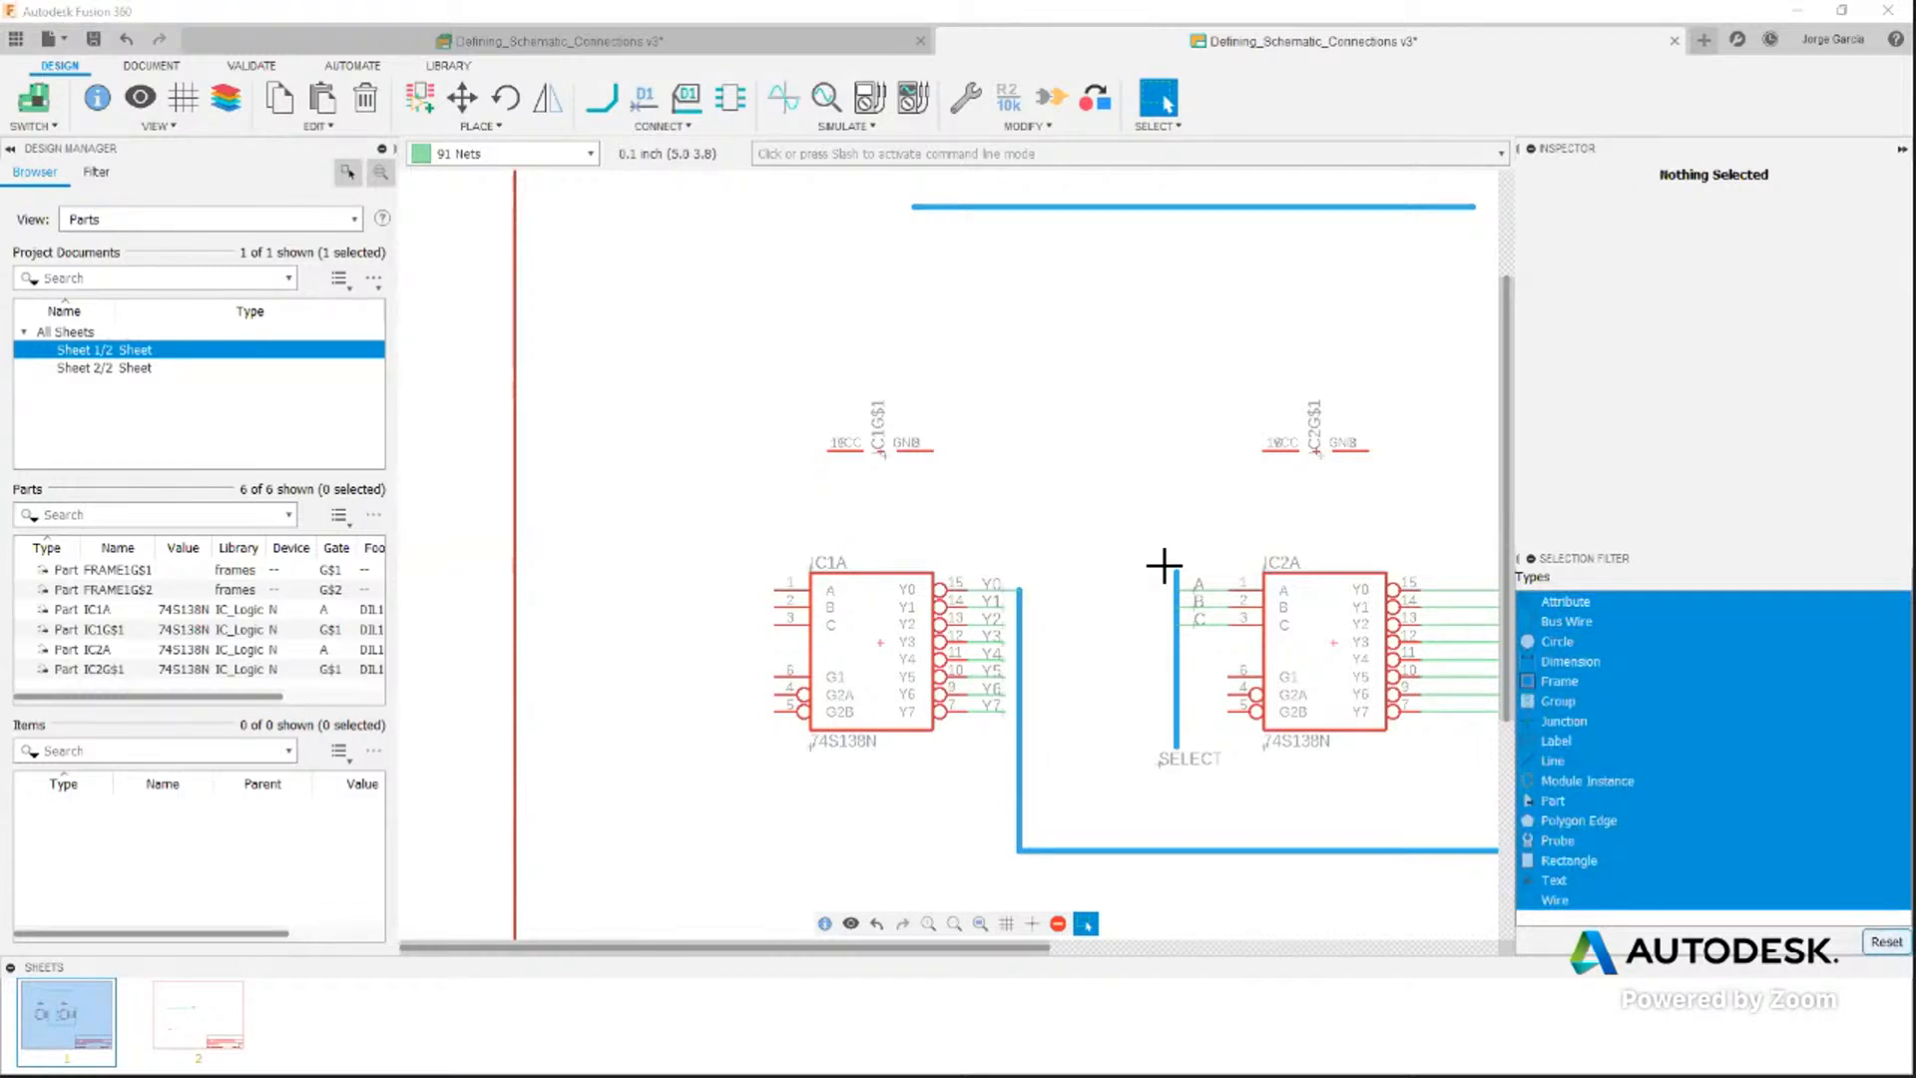
# Select part IC1A in the schematic, then filter the parts list by "IC" and locate IC1A from it
pyautogui.click(883, 647)
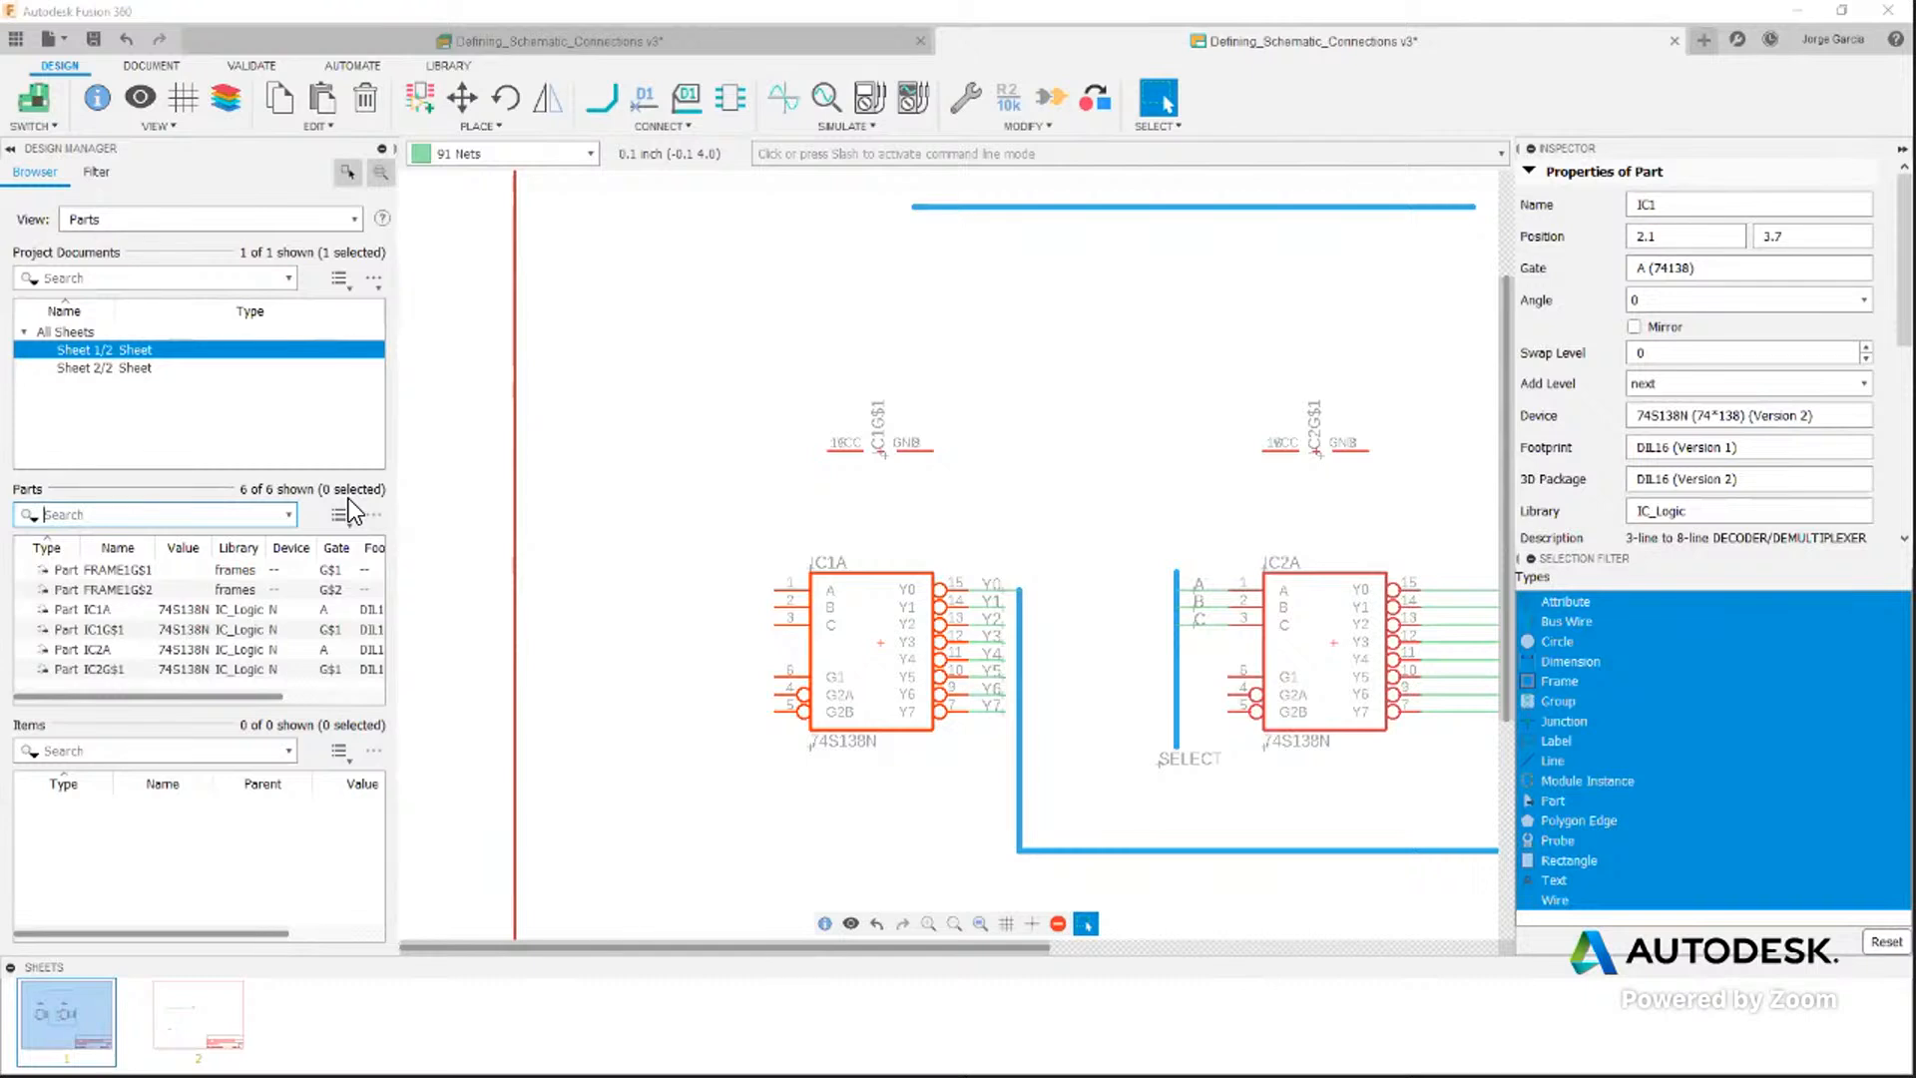
pyautogui.write('IC')
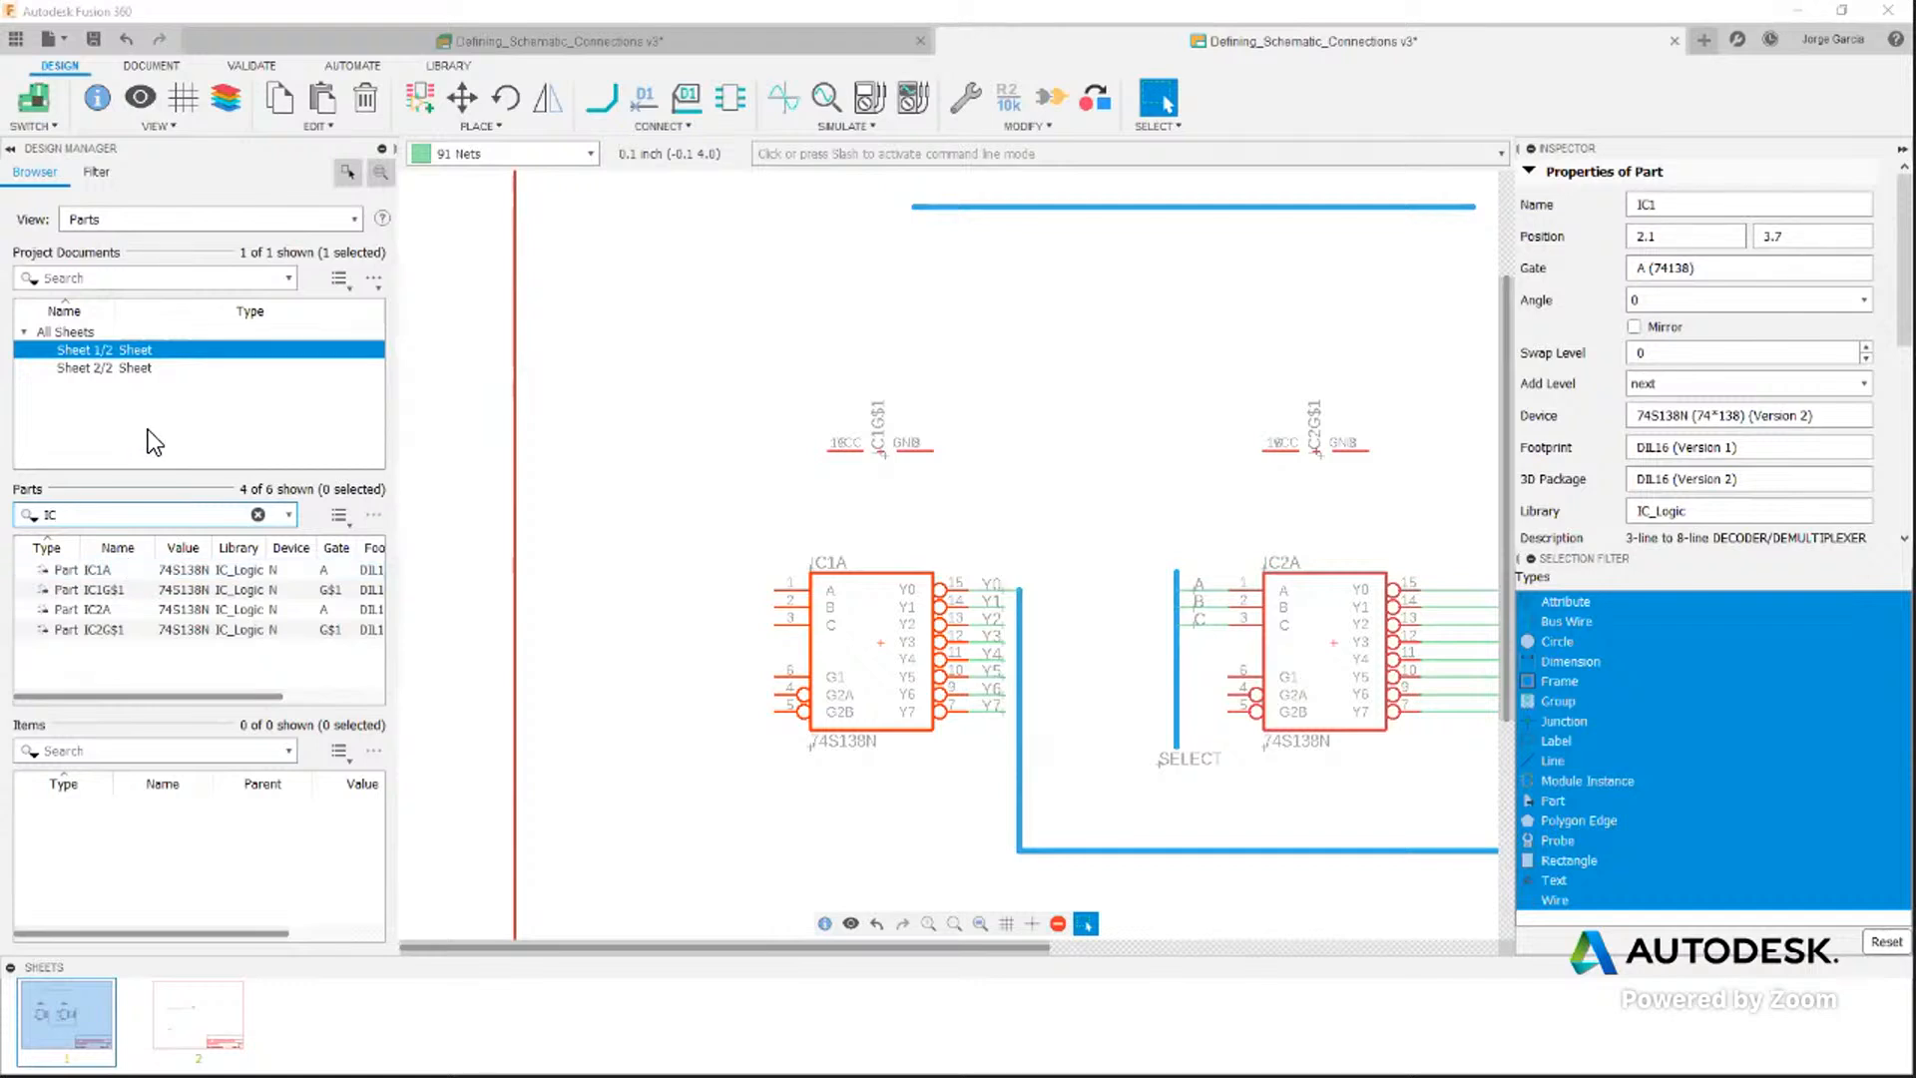
pyautogui.click(106, 571)
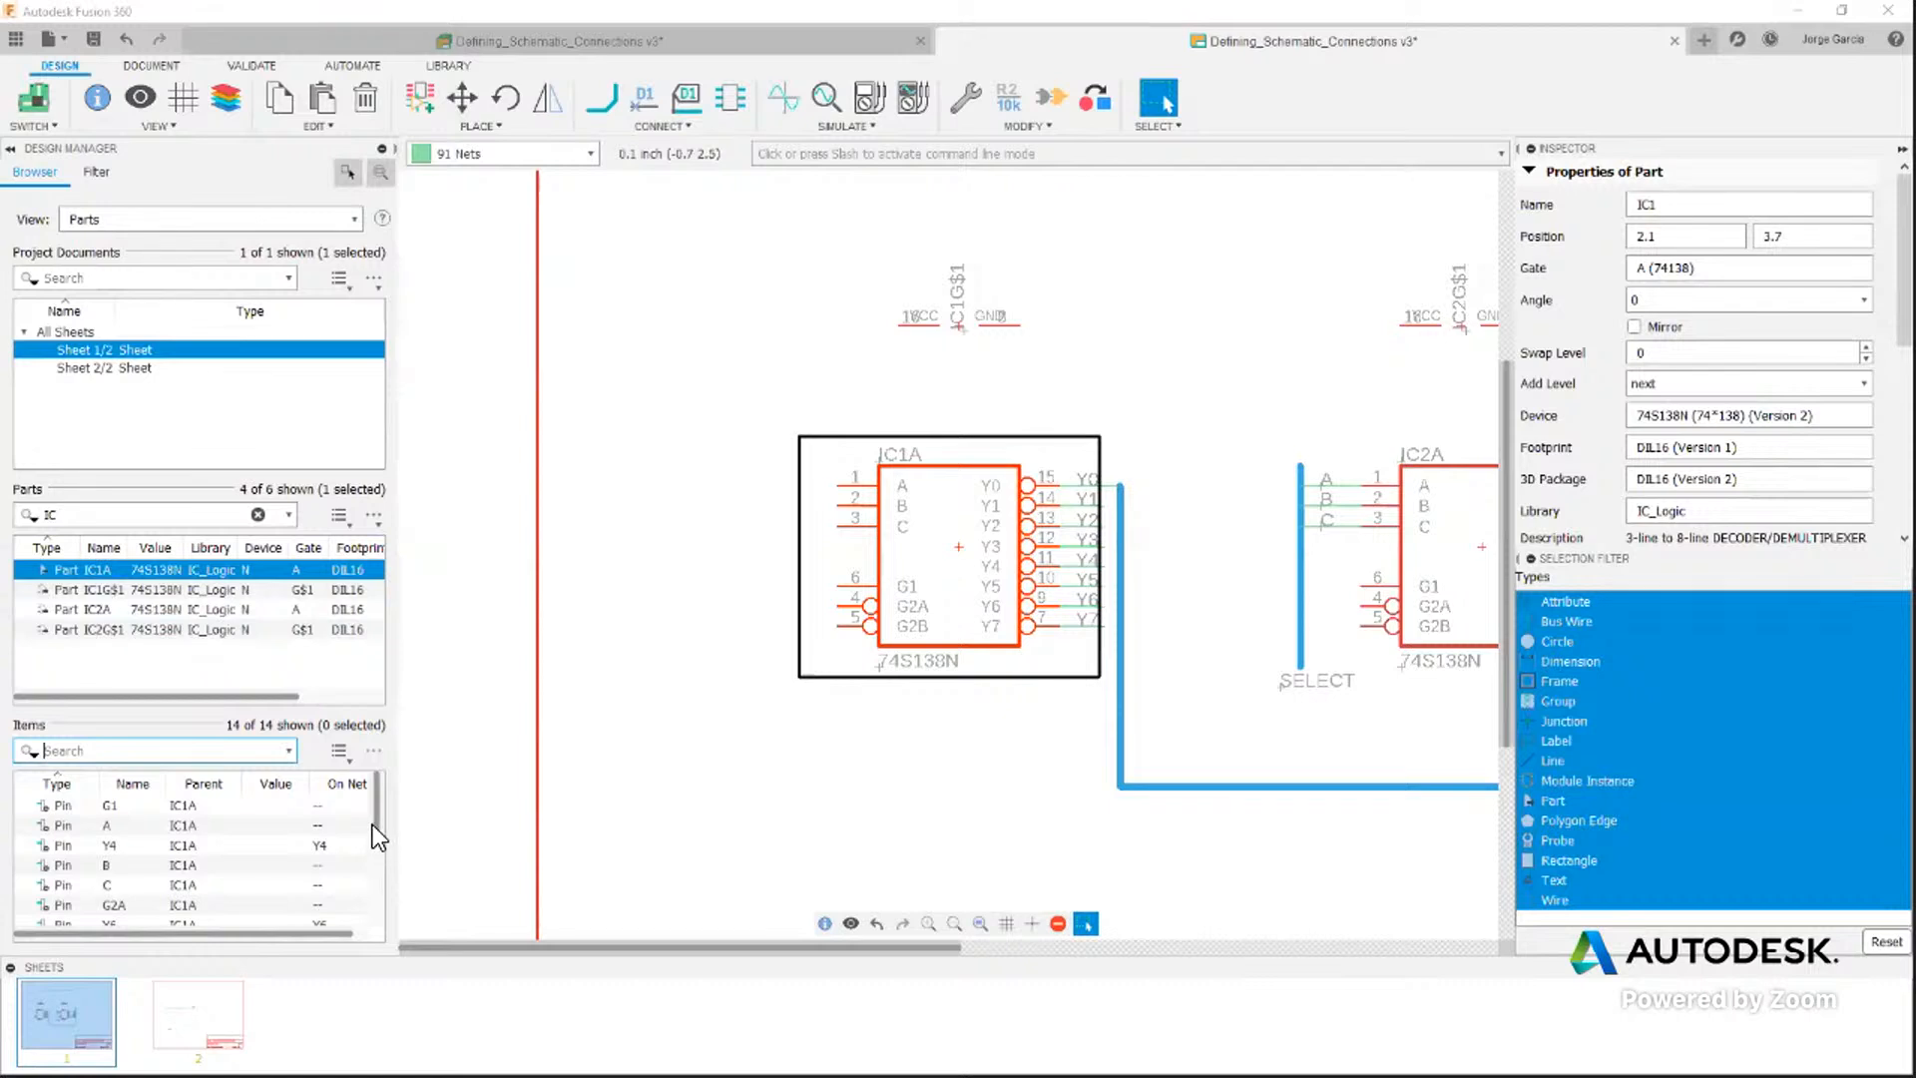
# Review the pins of IC1A and the nets they connect to, and clear the selection
pyautogui.scroll(-1, 375, 852)
pyautogui.moveTo(375, 853); pyautogui.dragTo(375, 903)
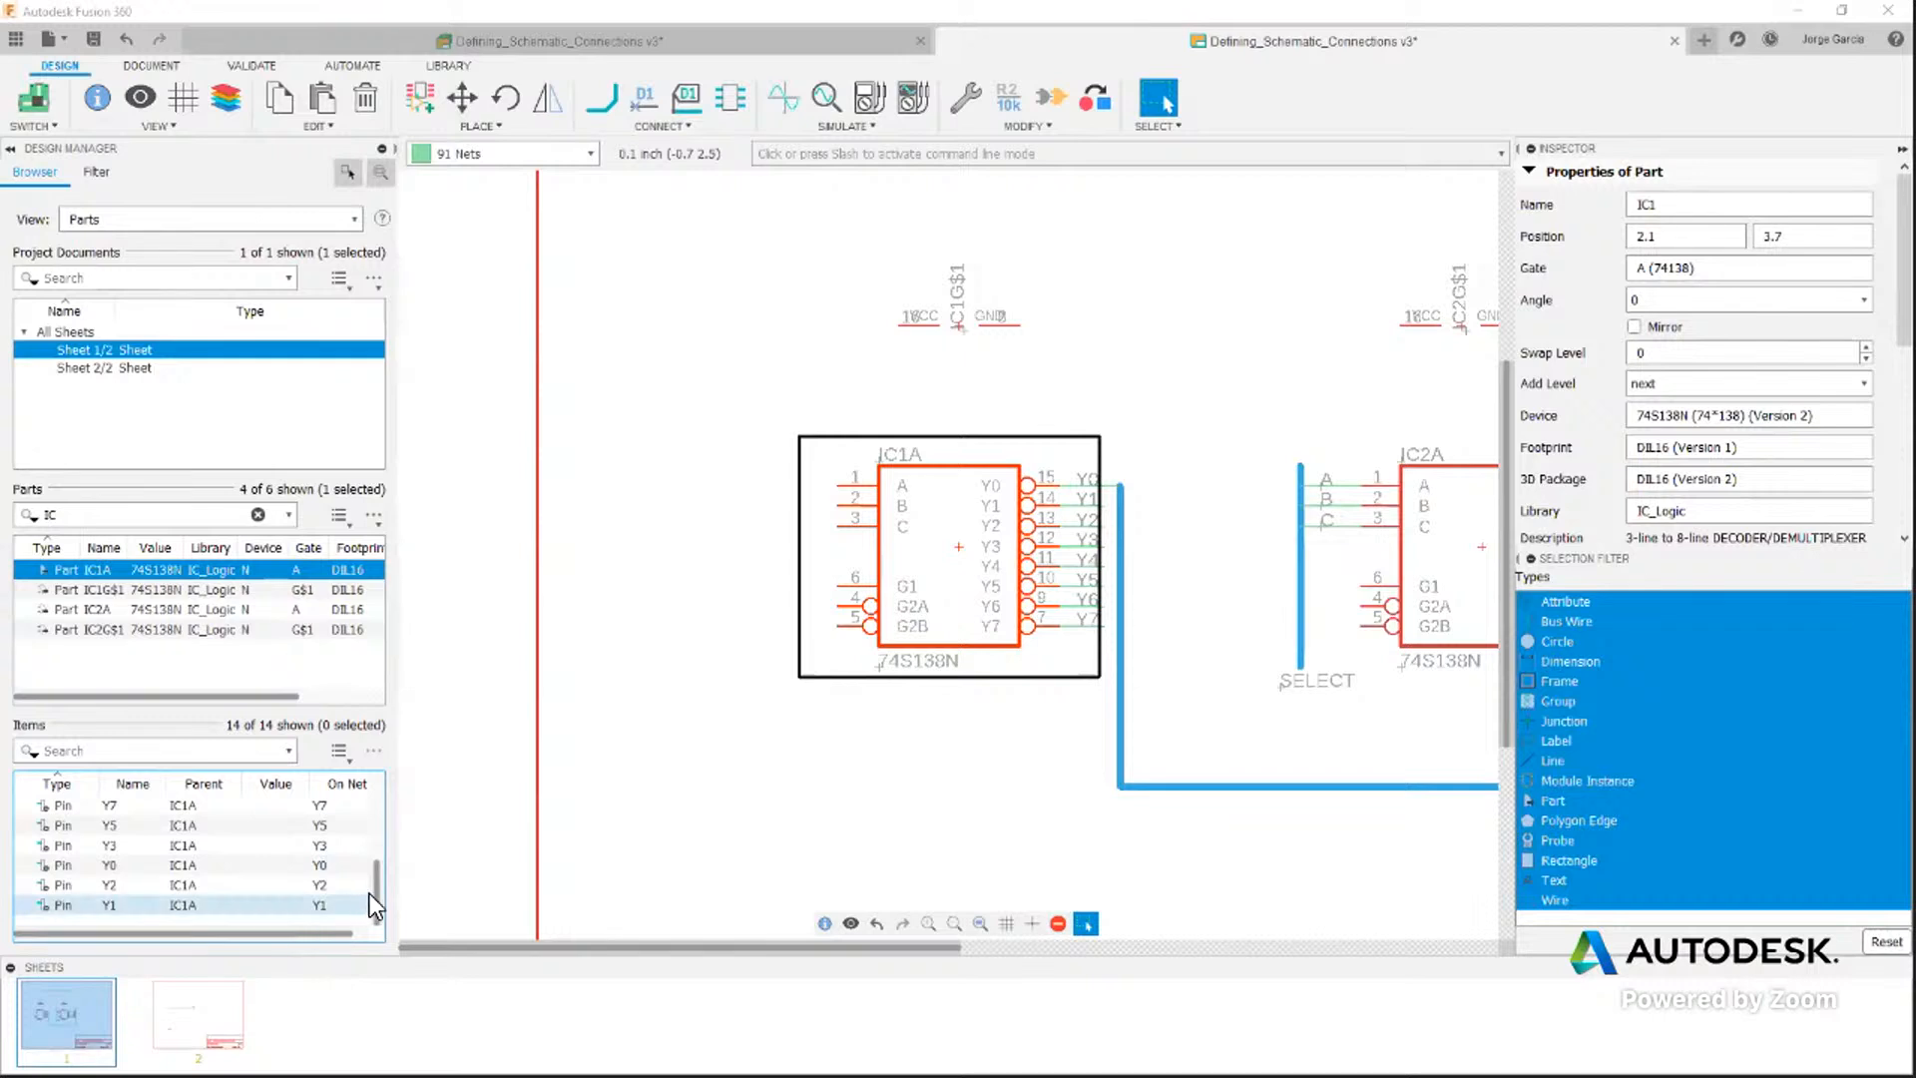
pyautogui.moveTo(369, 894); pyautogui.dragTo(376, 789)
pyautogui.click(649, 625)
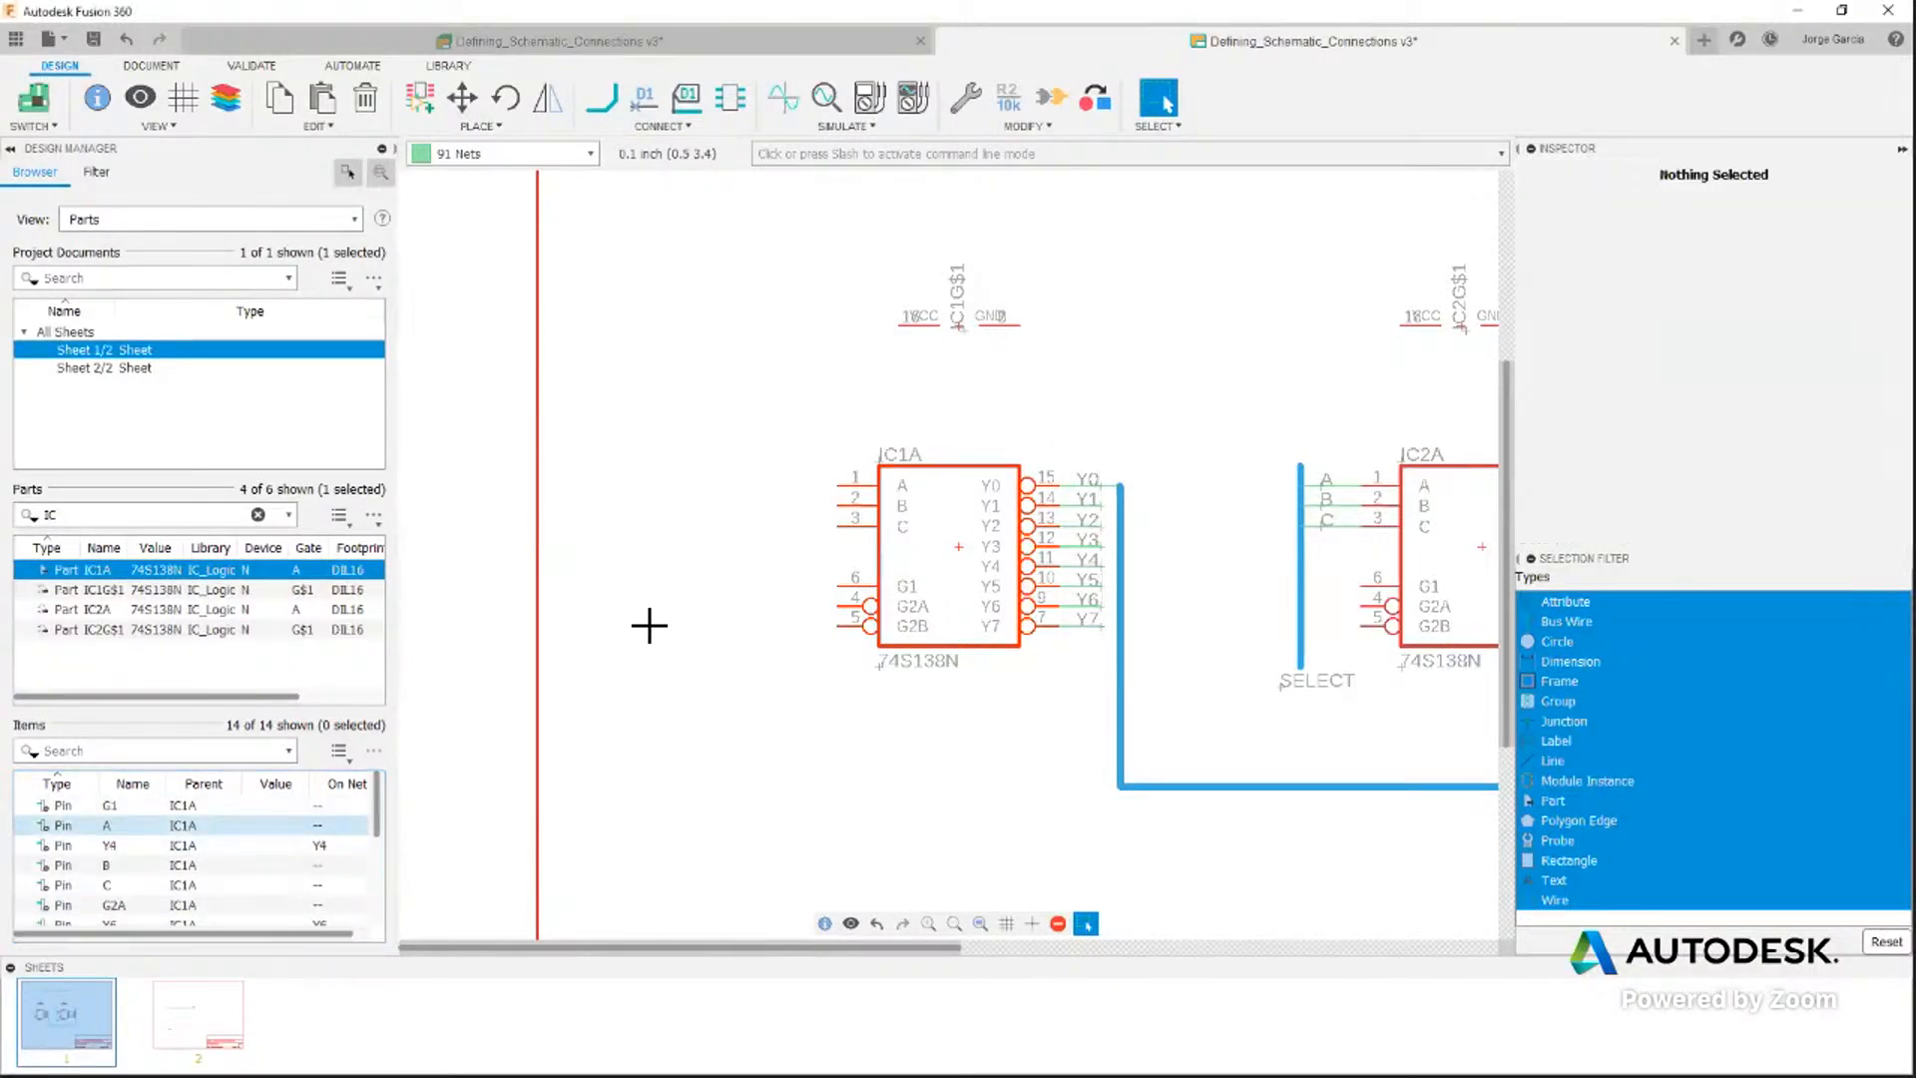
# Switch to the board layout and move IC2 to about (1900, 1750) mil and IC1 to about (1000, 600) mil inside the outline
pyautogui.click(35, 100)
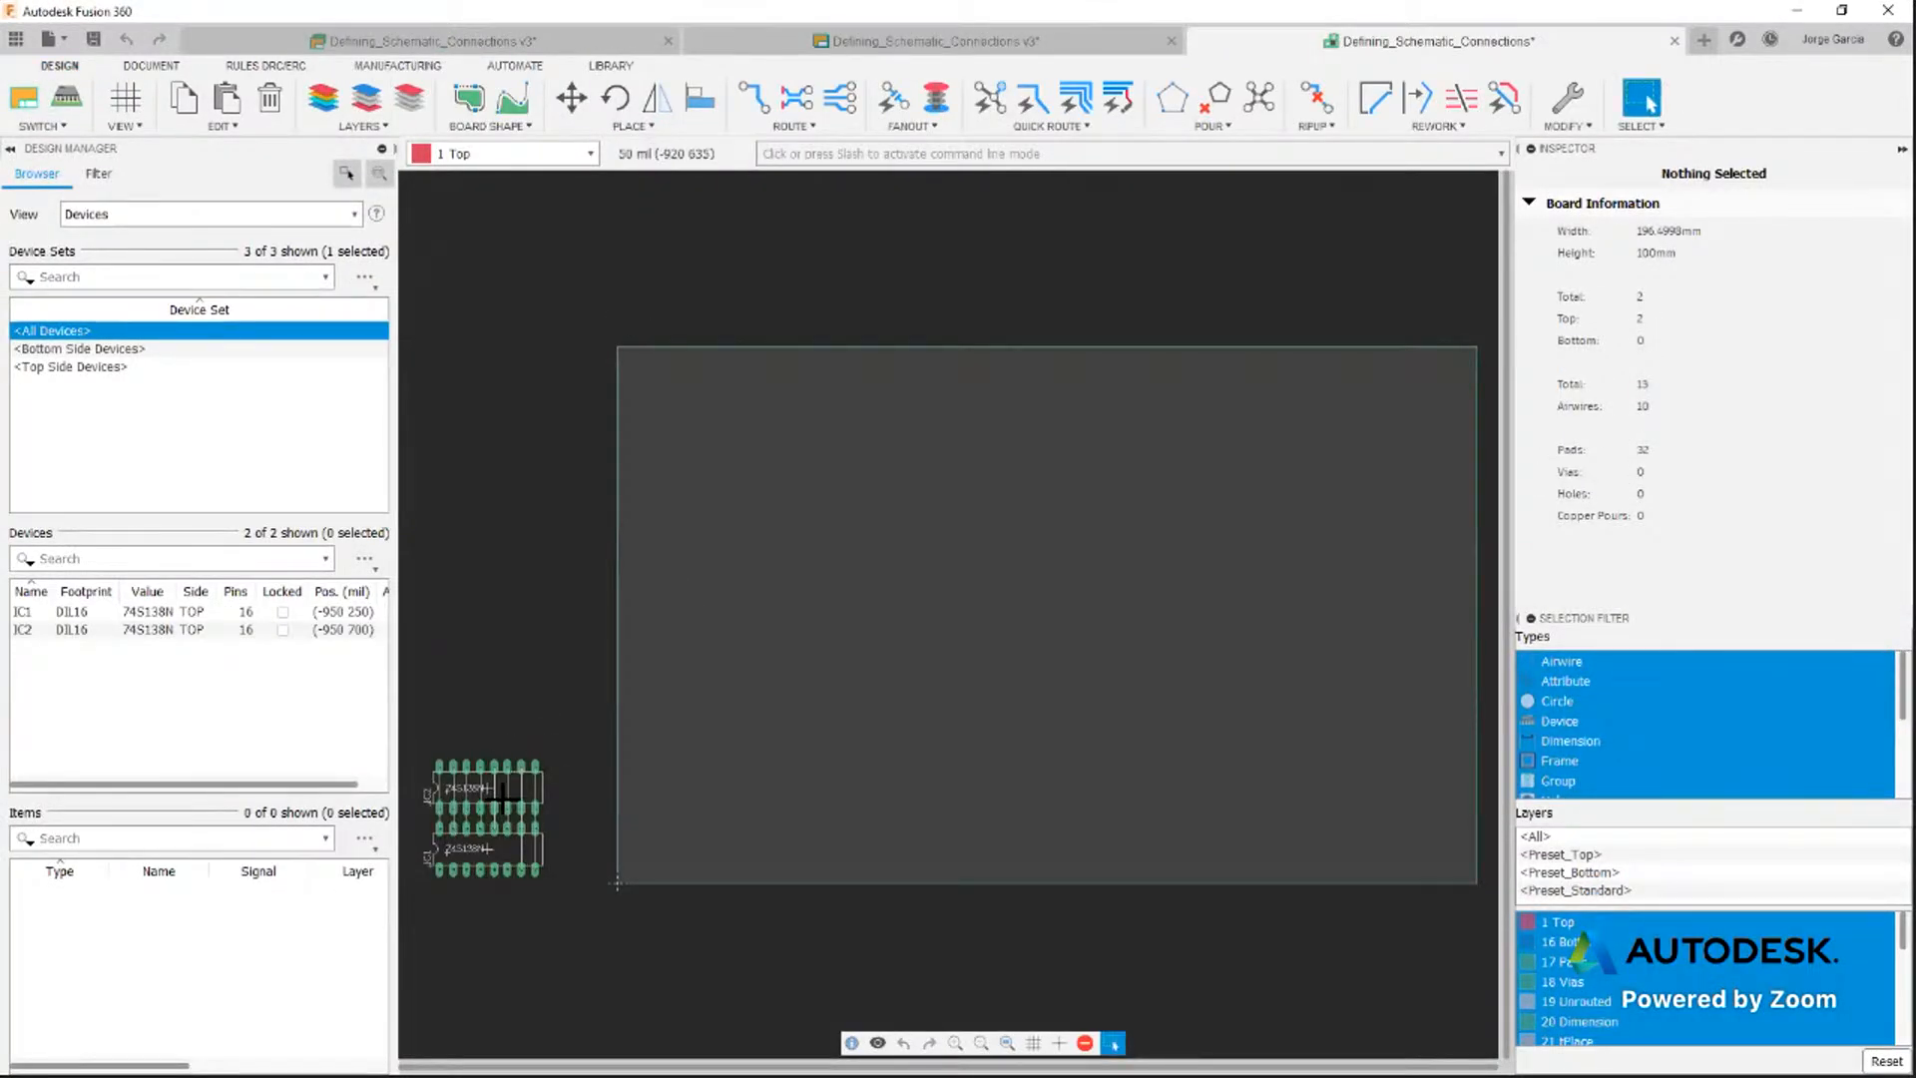
pyautogui.moveTo(489, 789); pyautogui.dragTo(878, 644)
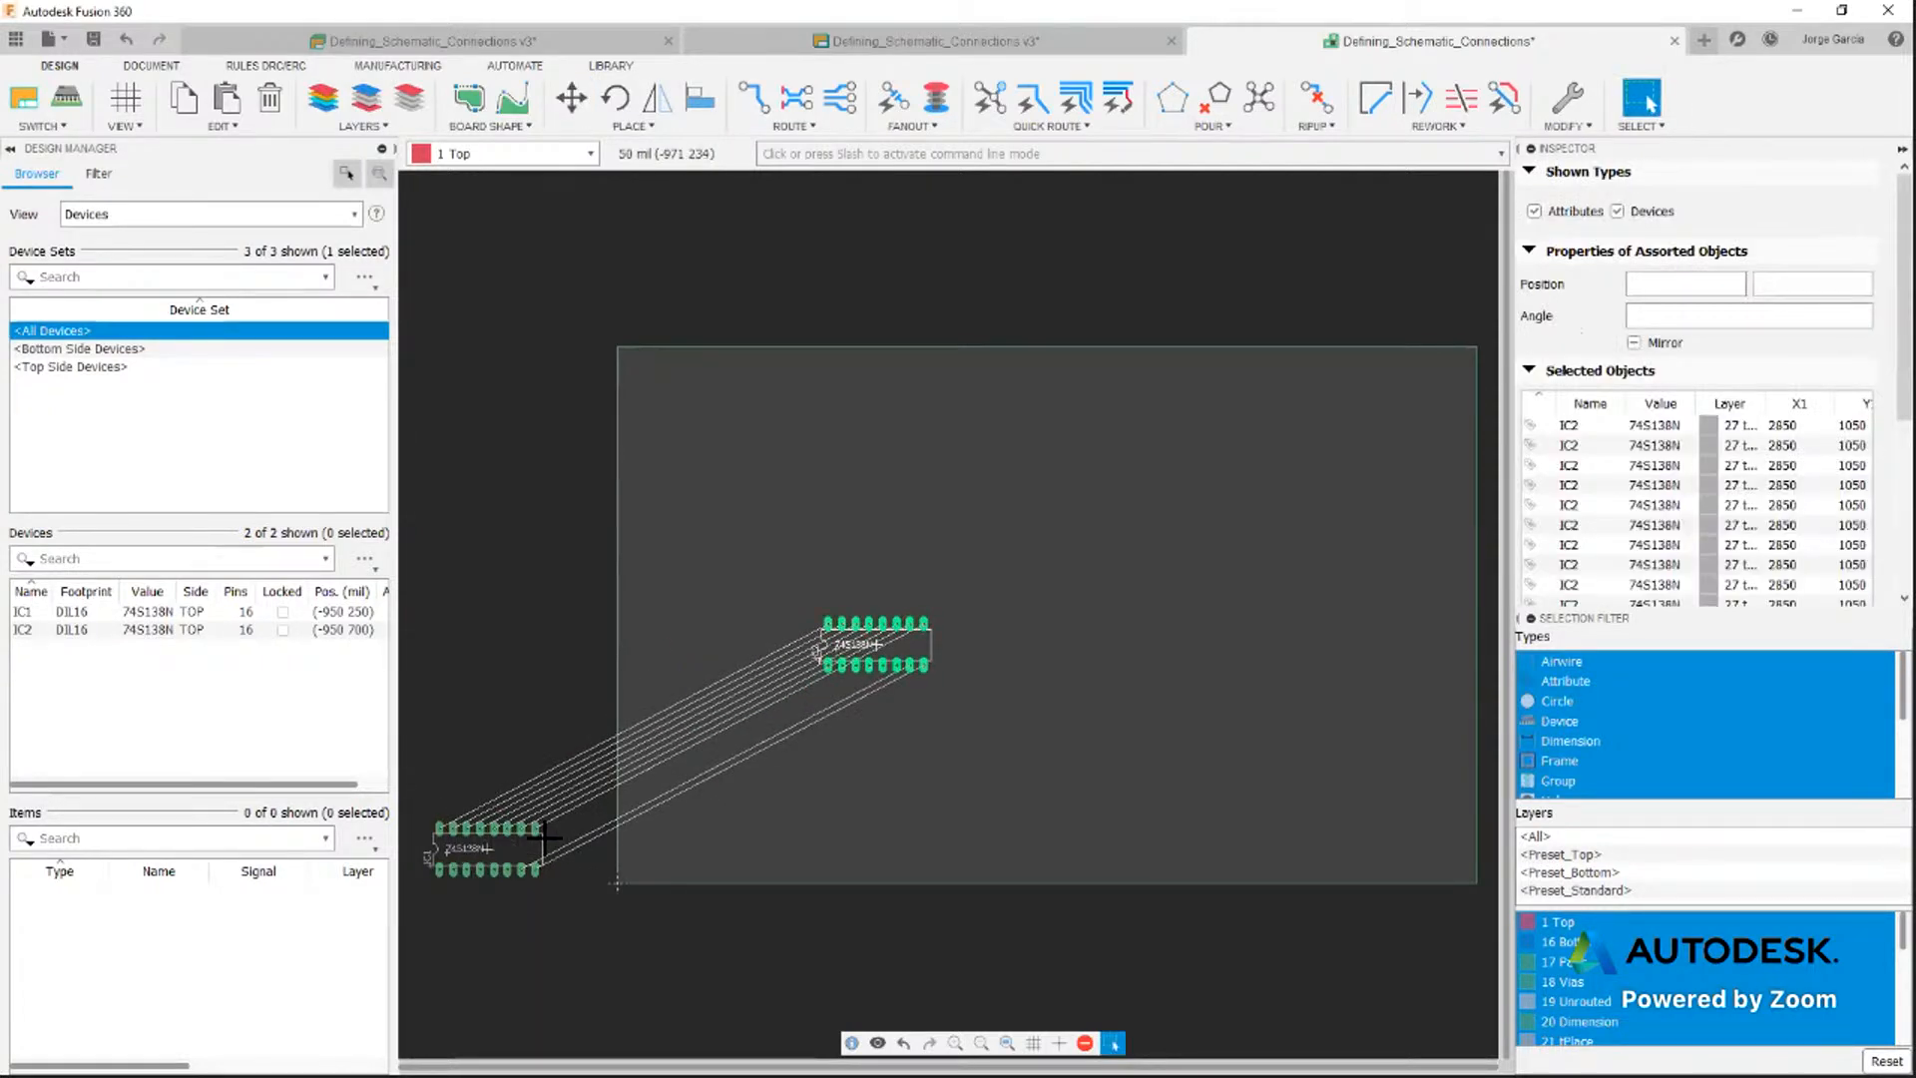
pyautogui.moveTo(489, 854); pyautogui.dragTo(761, 804)
pyautogui.press('Escape')
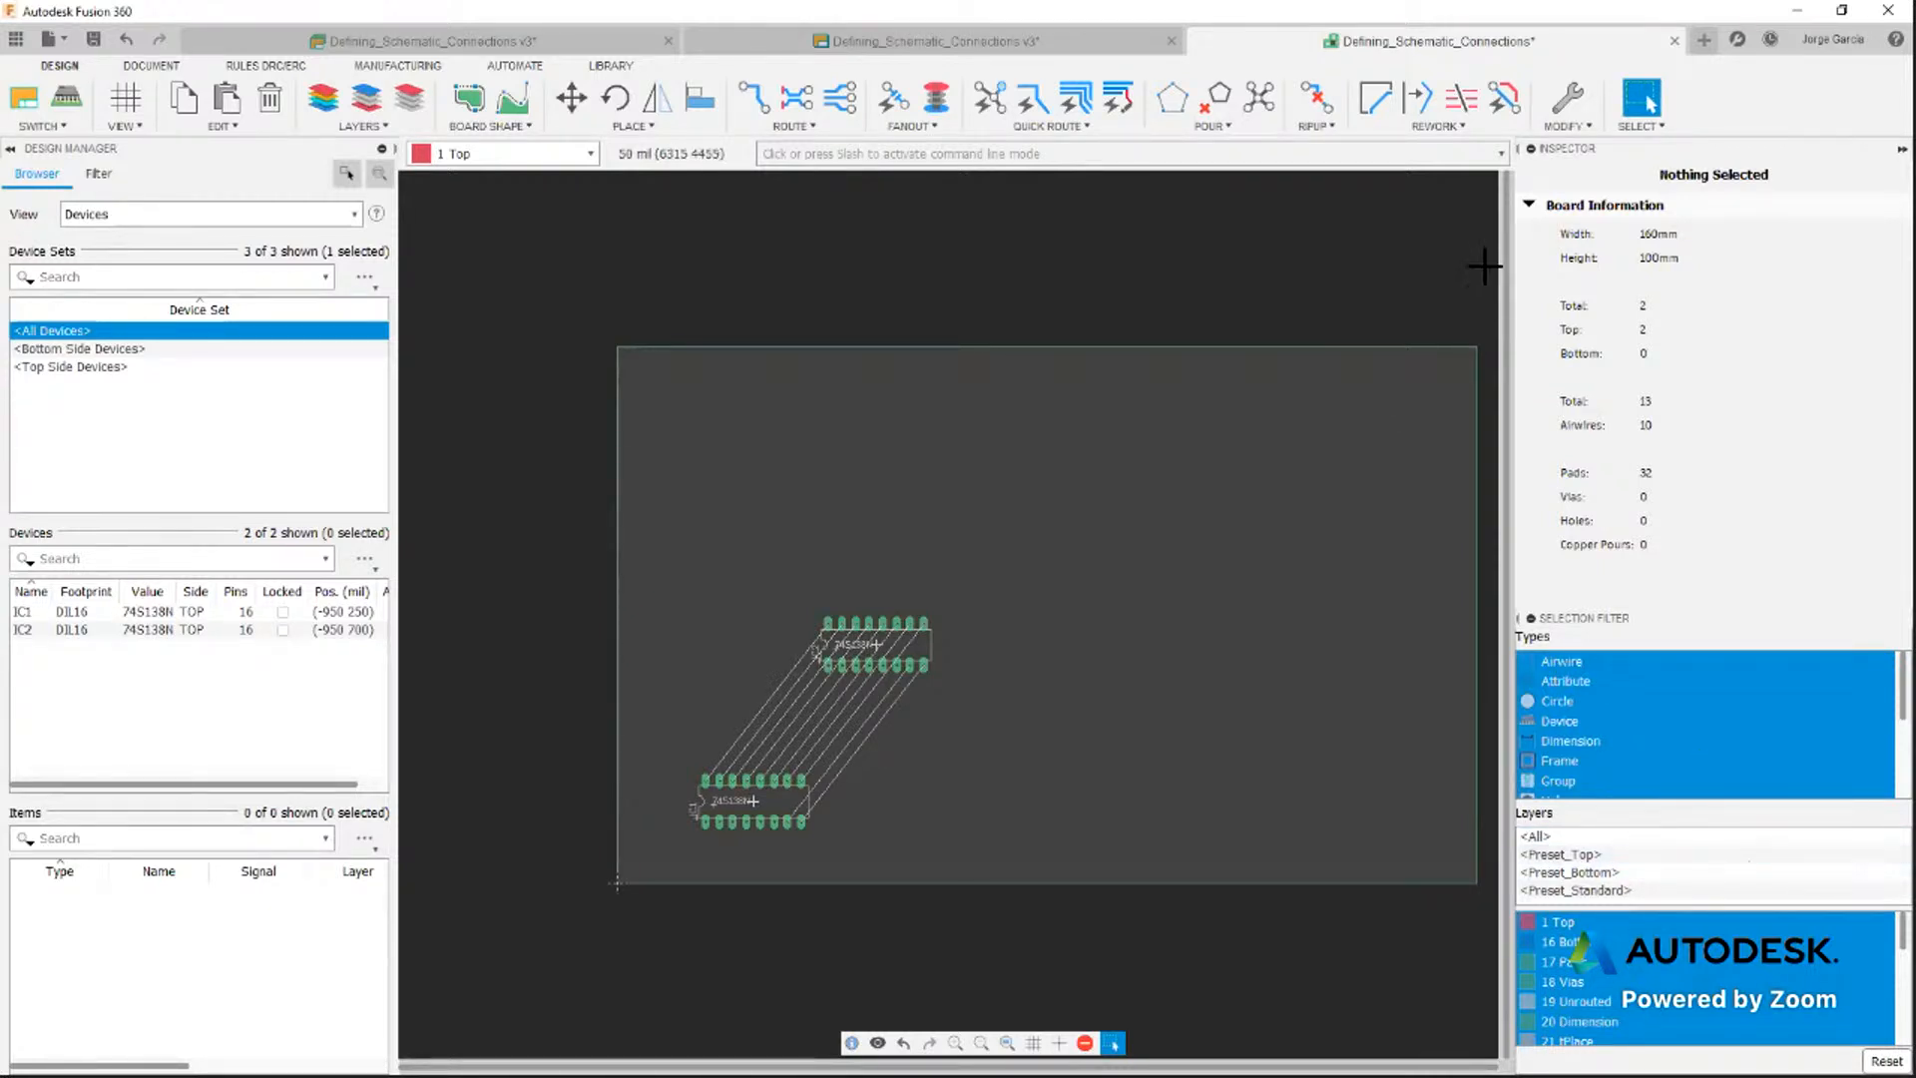
# Apply the selection filter's layer presets Preset_Top, Preset_Bottom and Preset_Standard one after another, and finish with All
pyautogui.click(1535, 145)
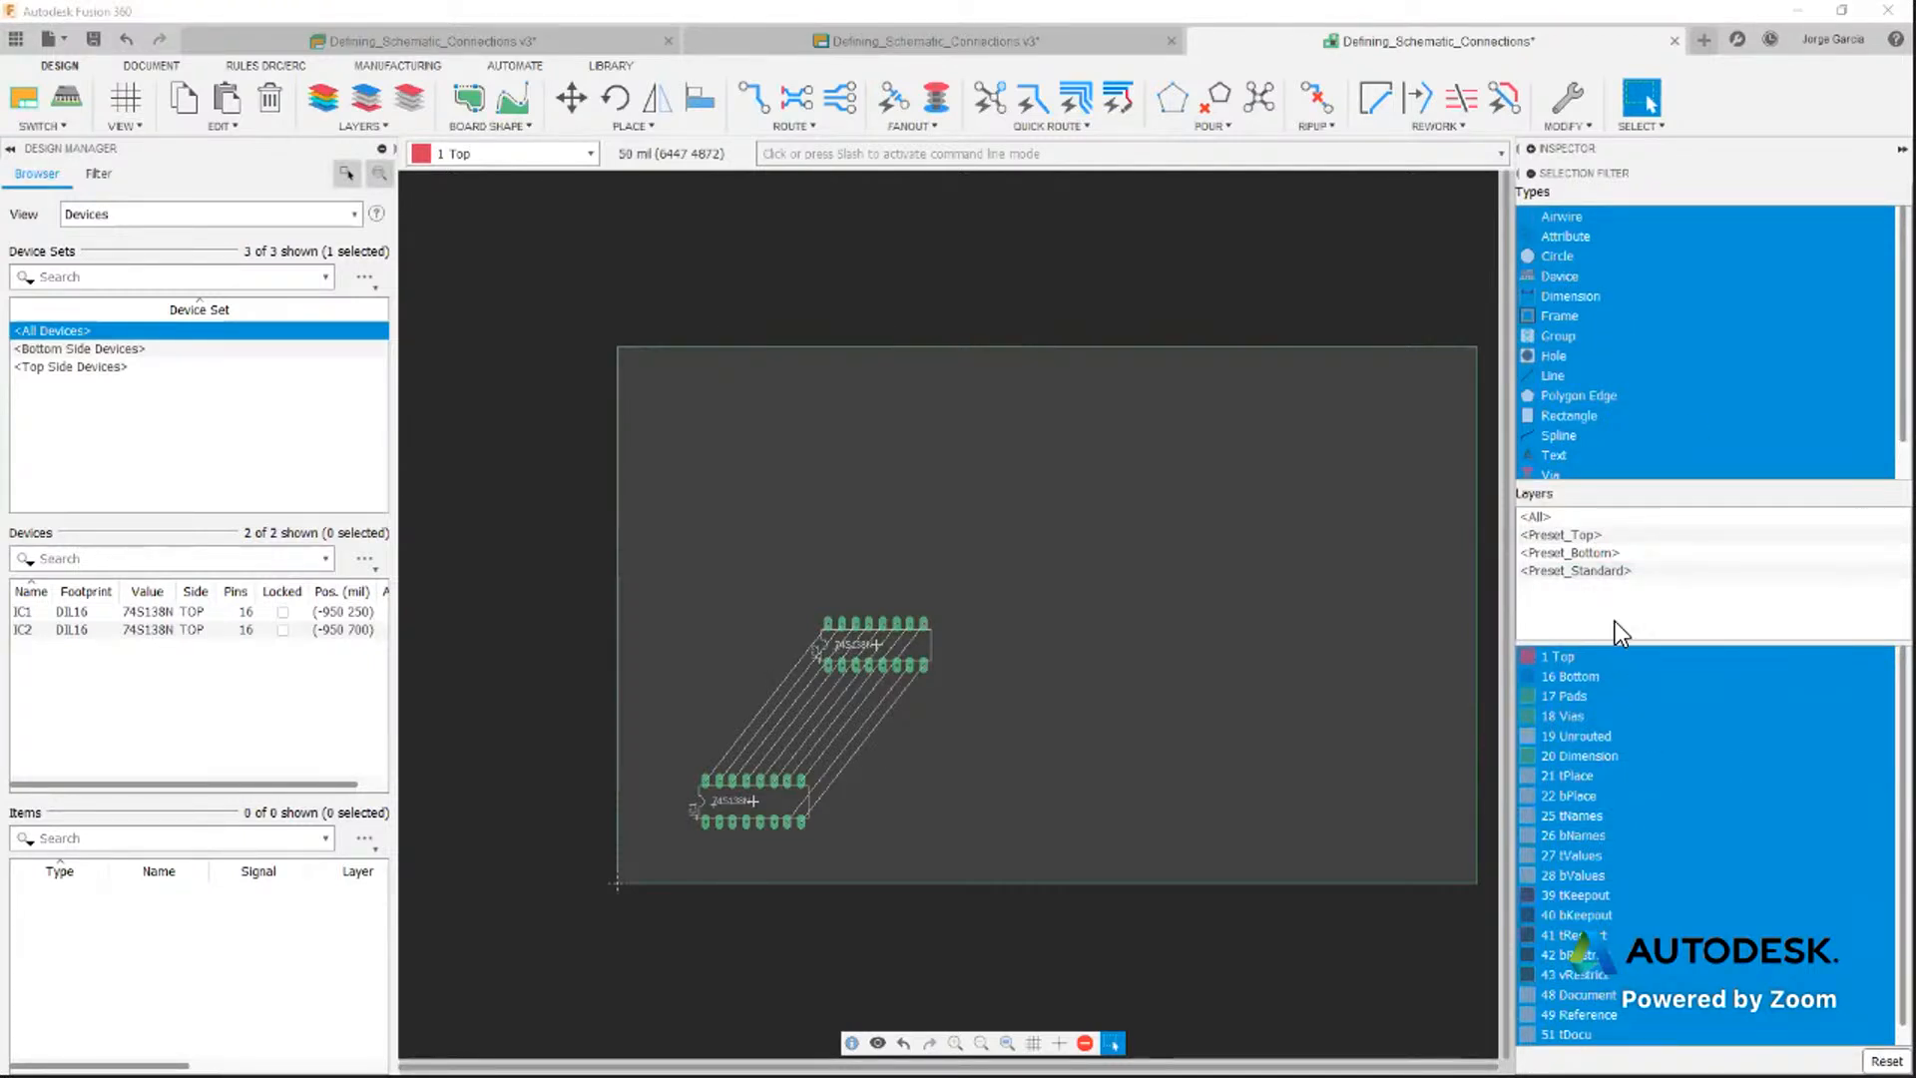
pyautogui.click(1585, 535)
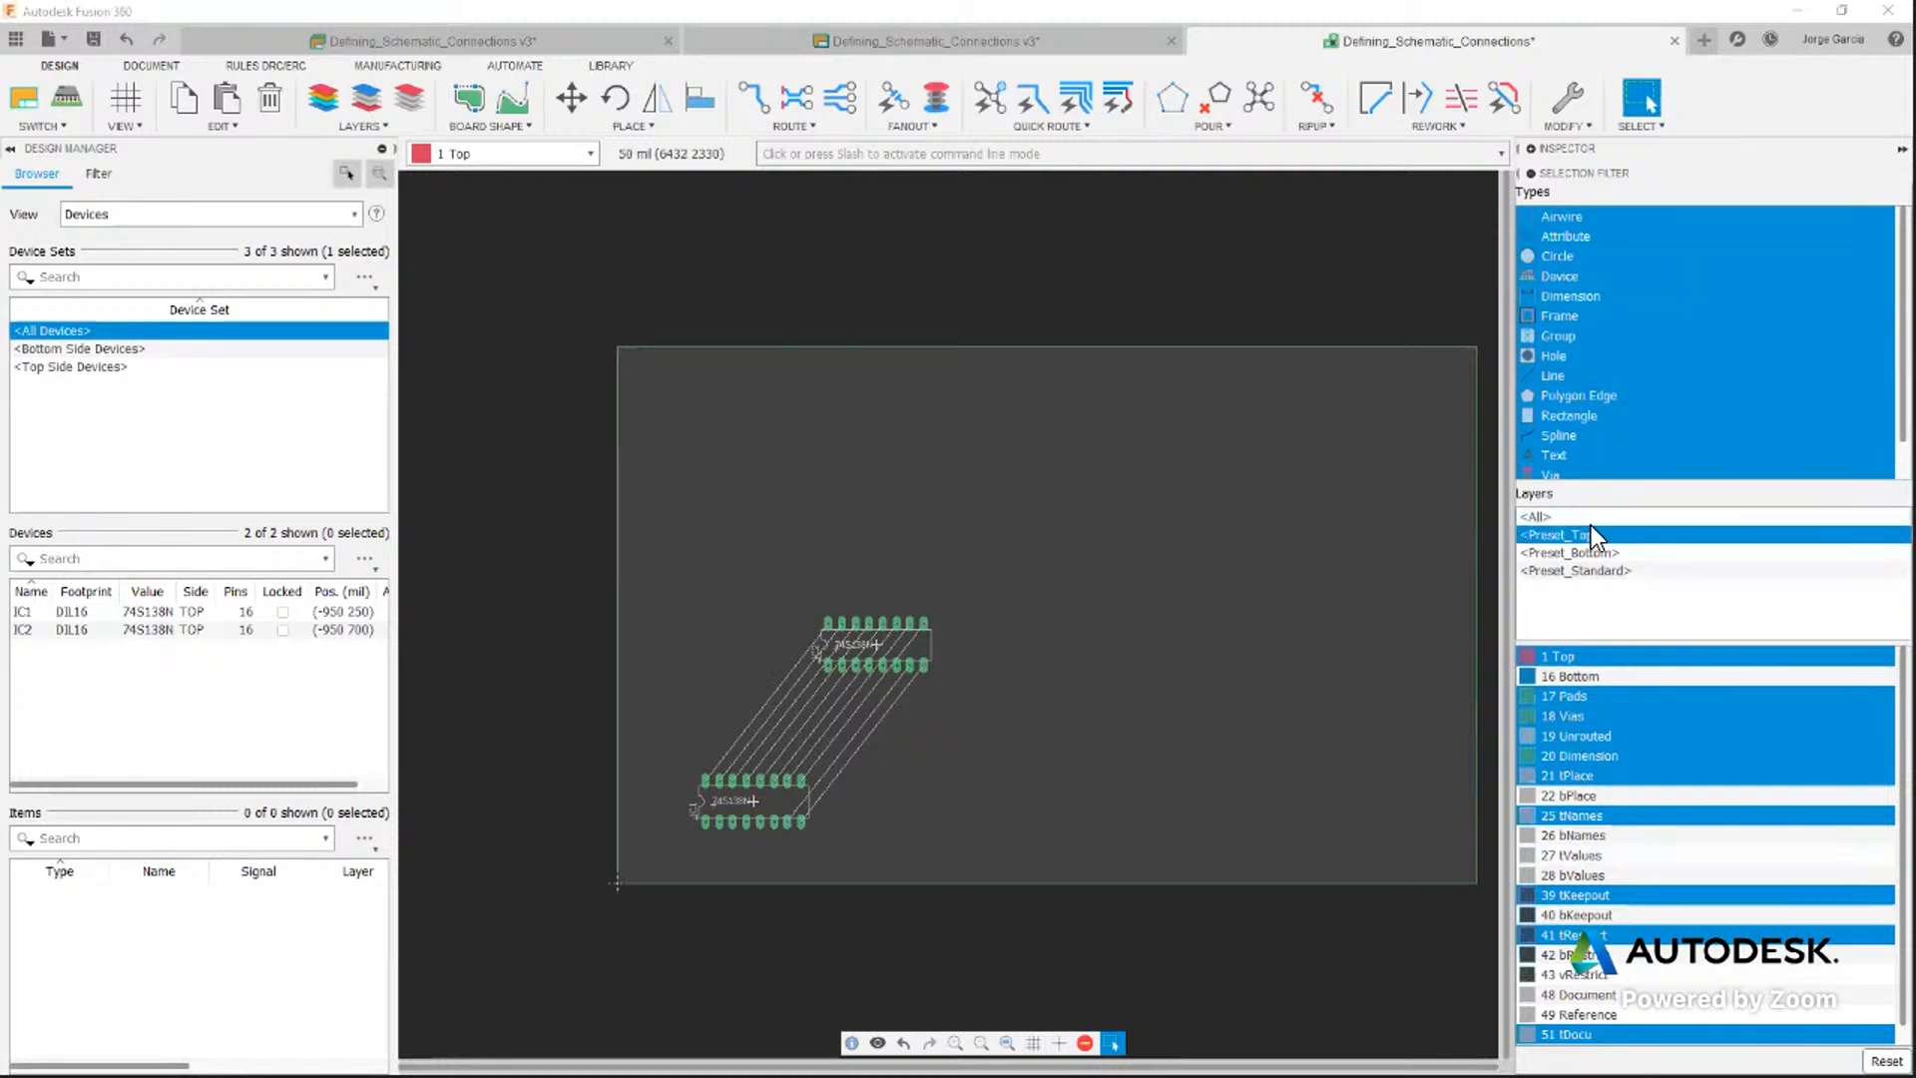
pyautogui.click(1601, 553)
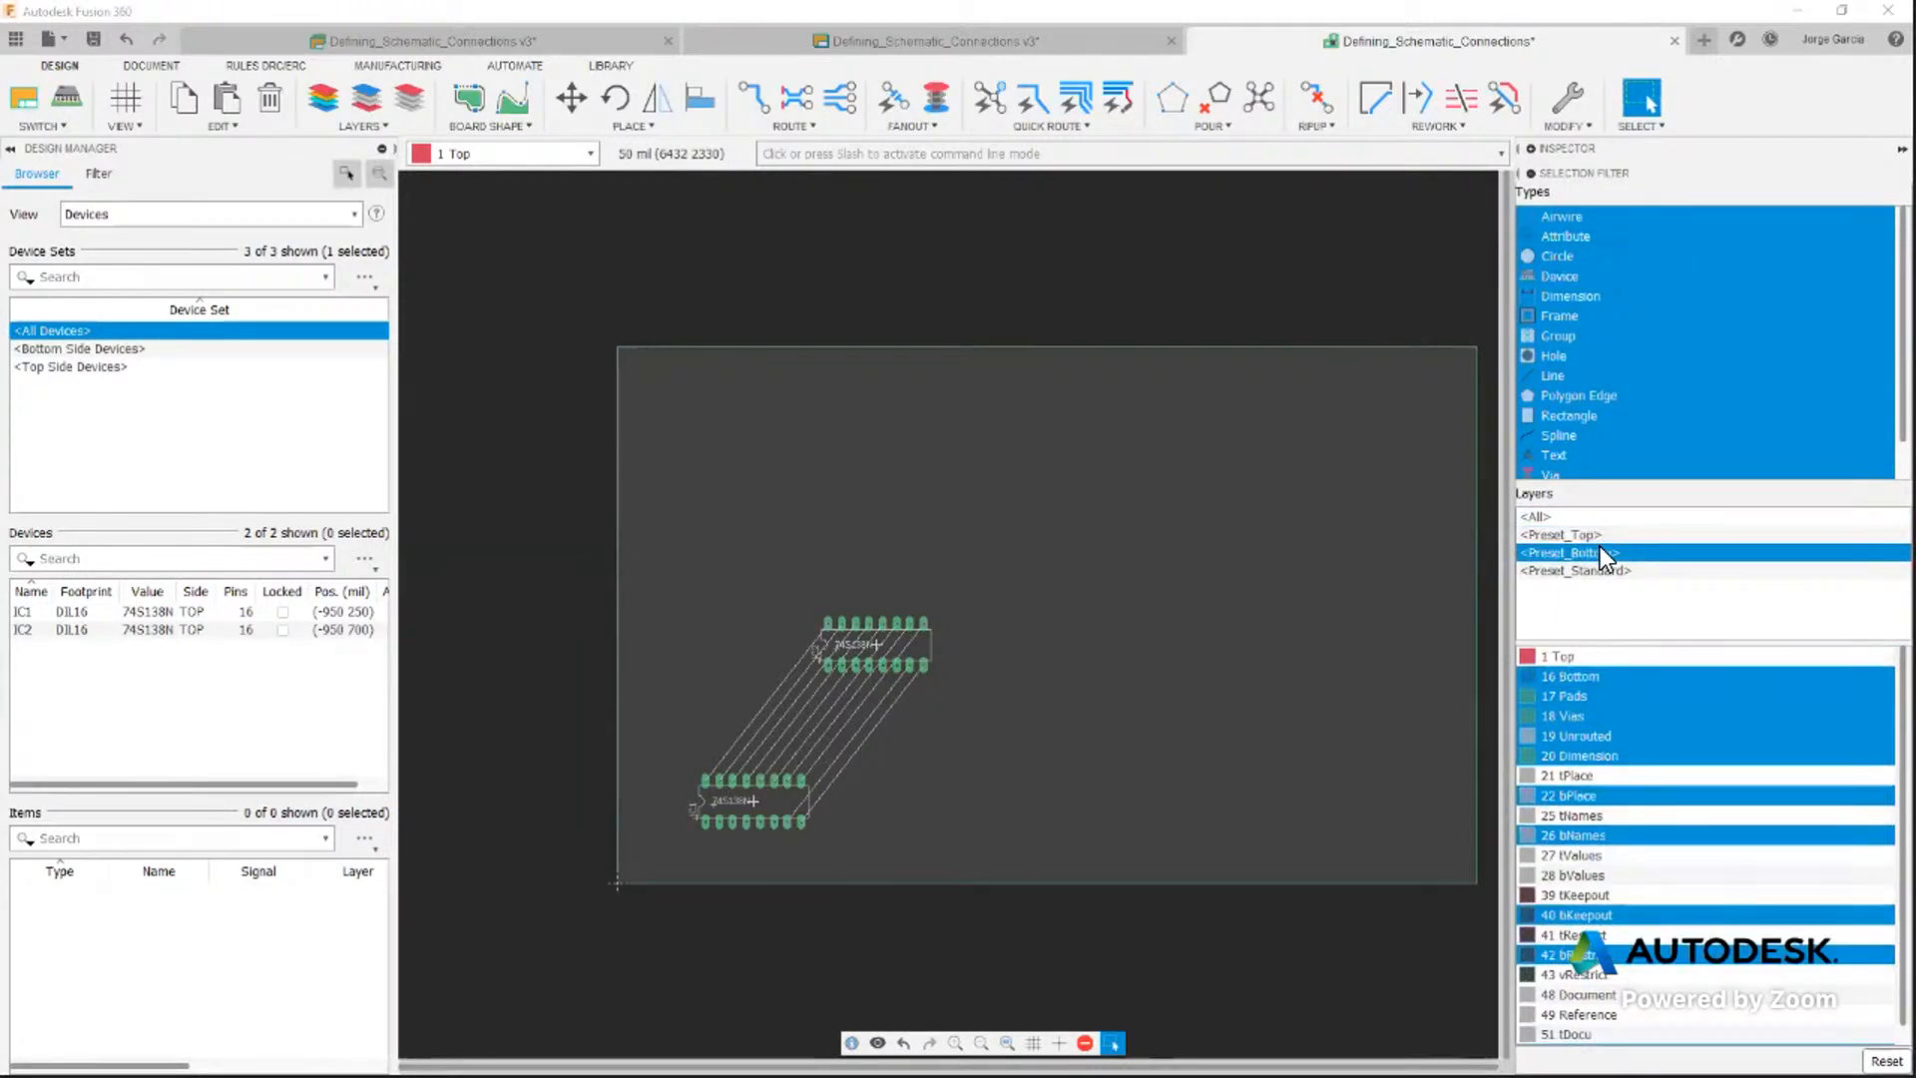
pyautogui.click(1601, 574)
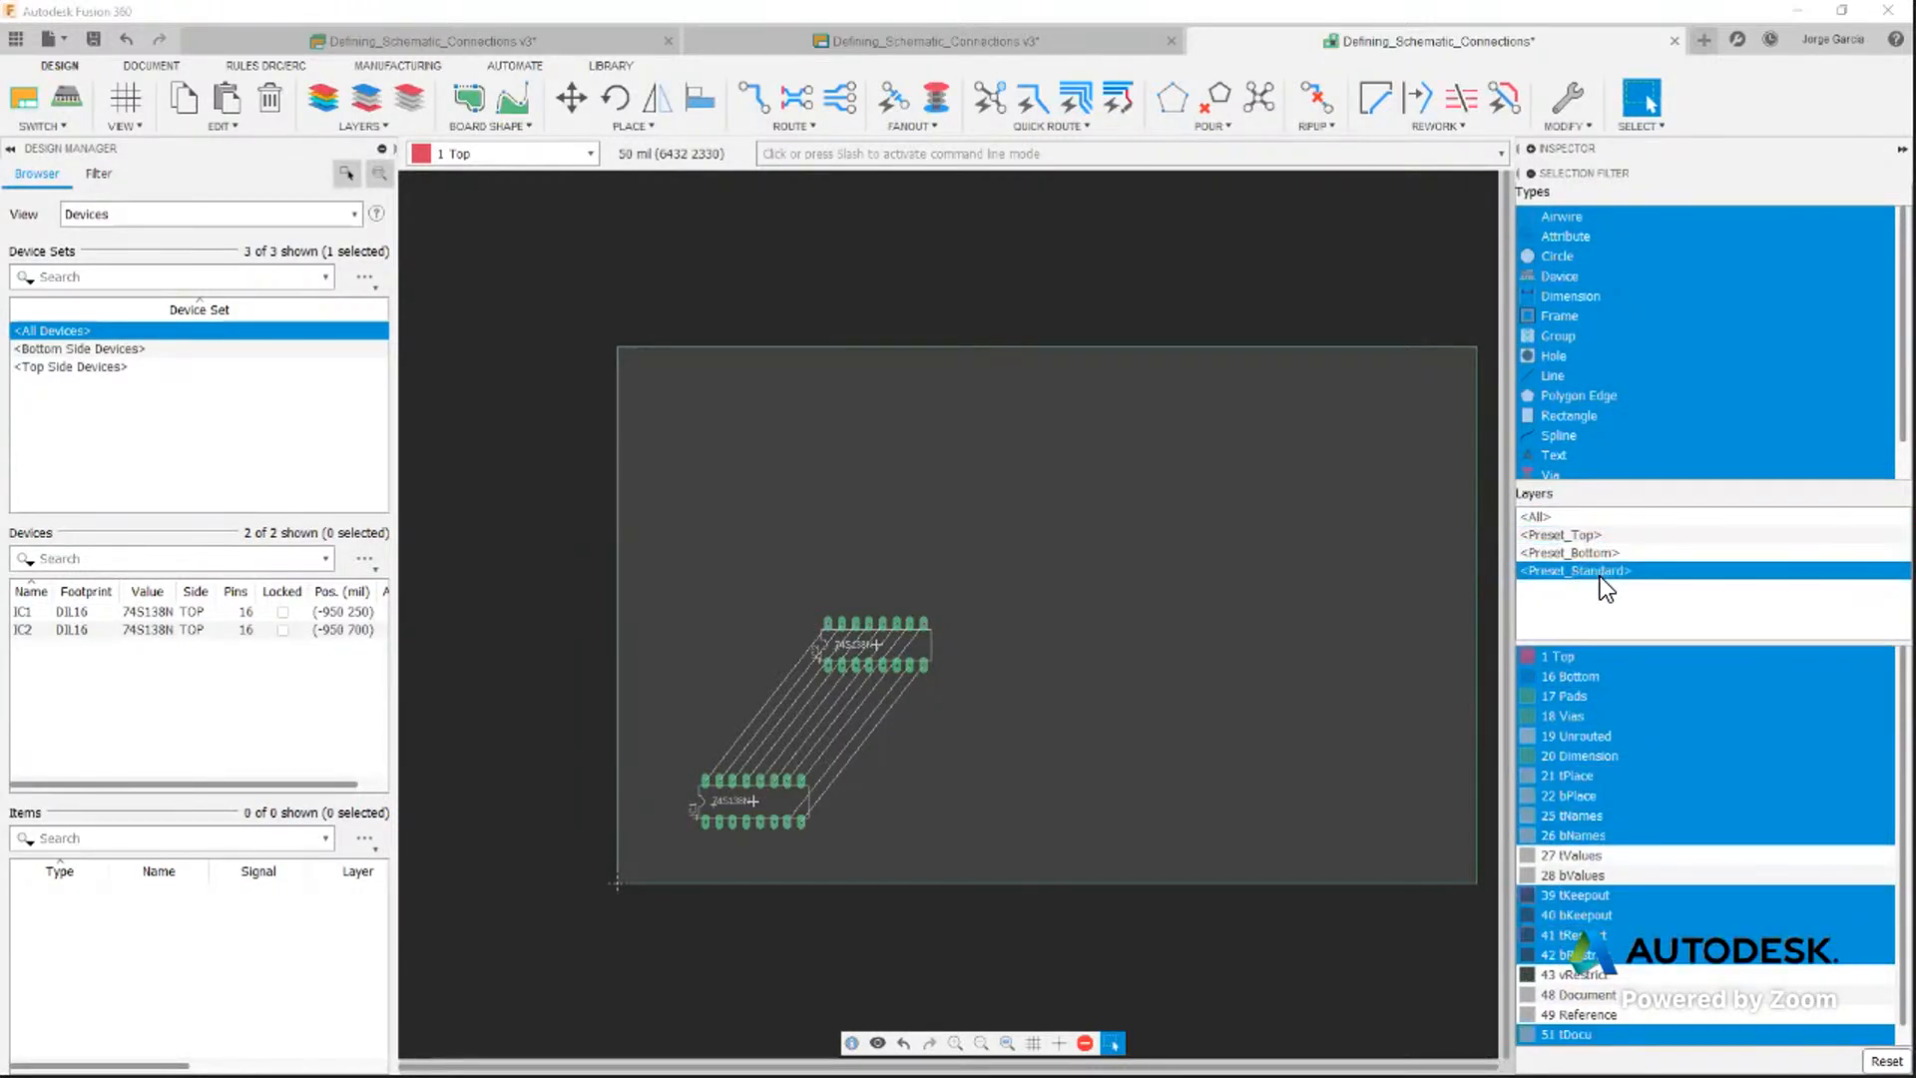
pyautogui.click(1571, 514)
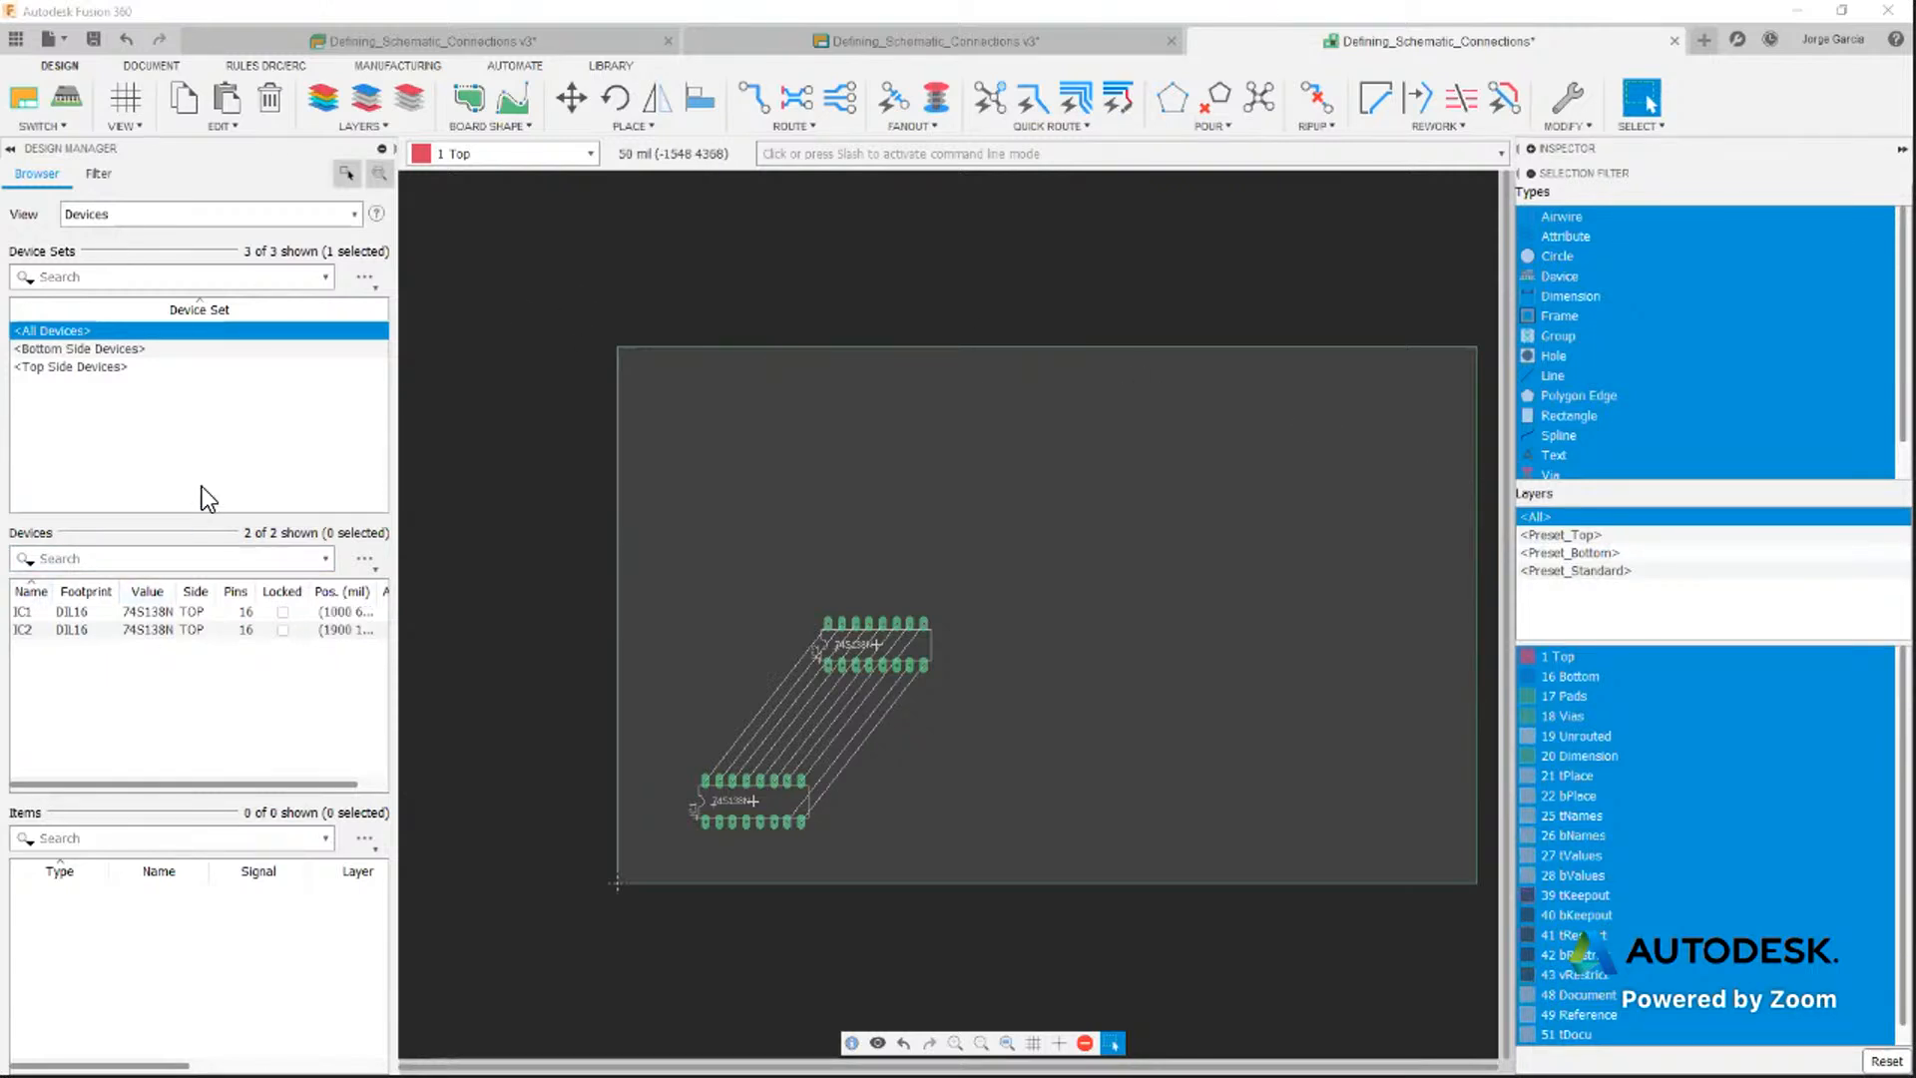
# Locate IC2 on the board from the devices list and examine the signals, sizes and positions of its pads
pyautogui.click(65, 631)
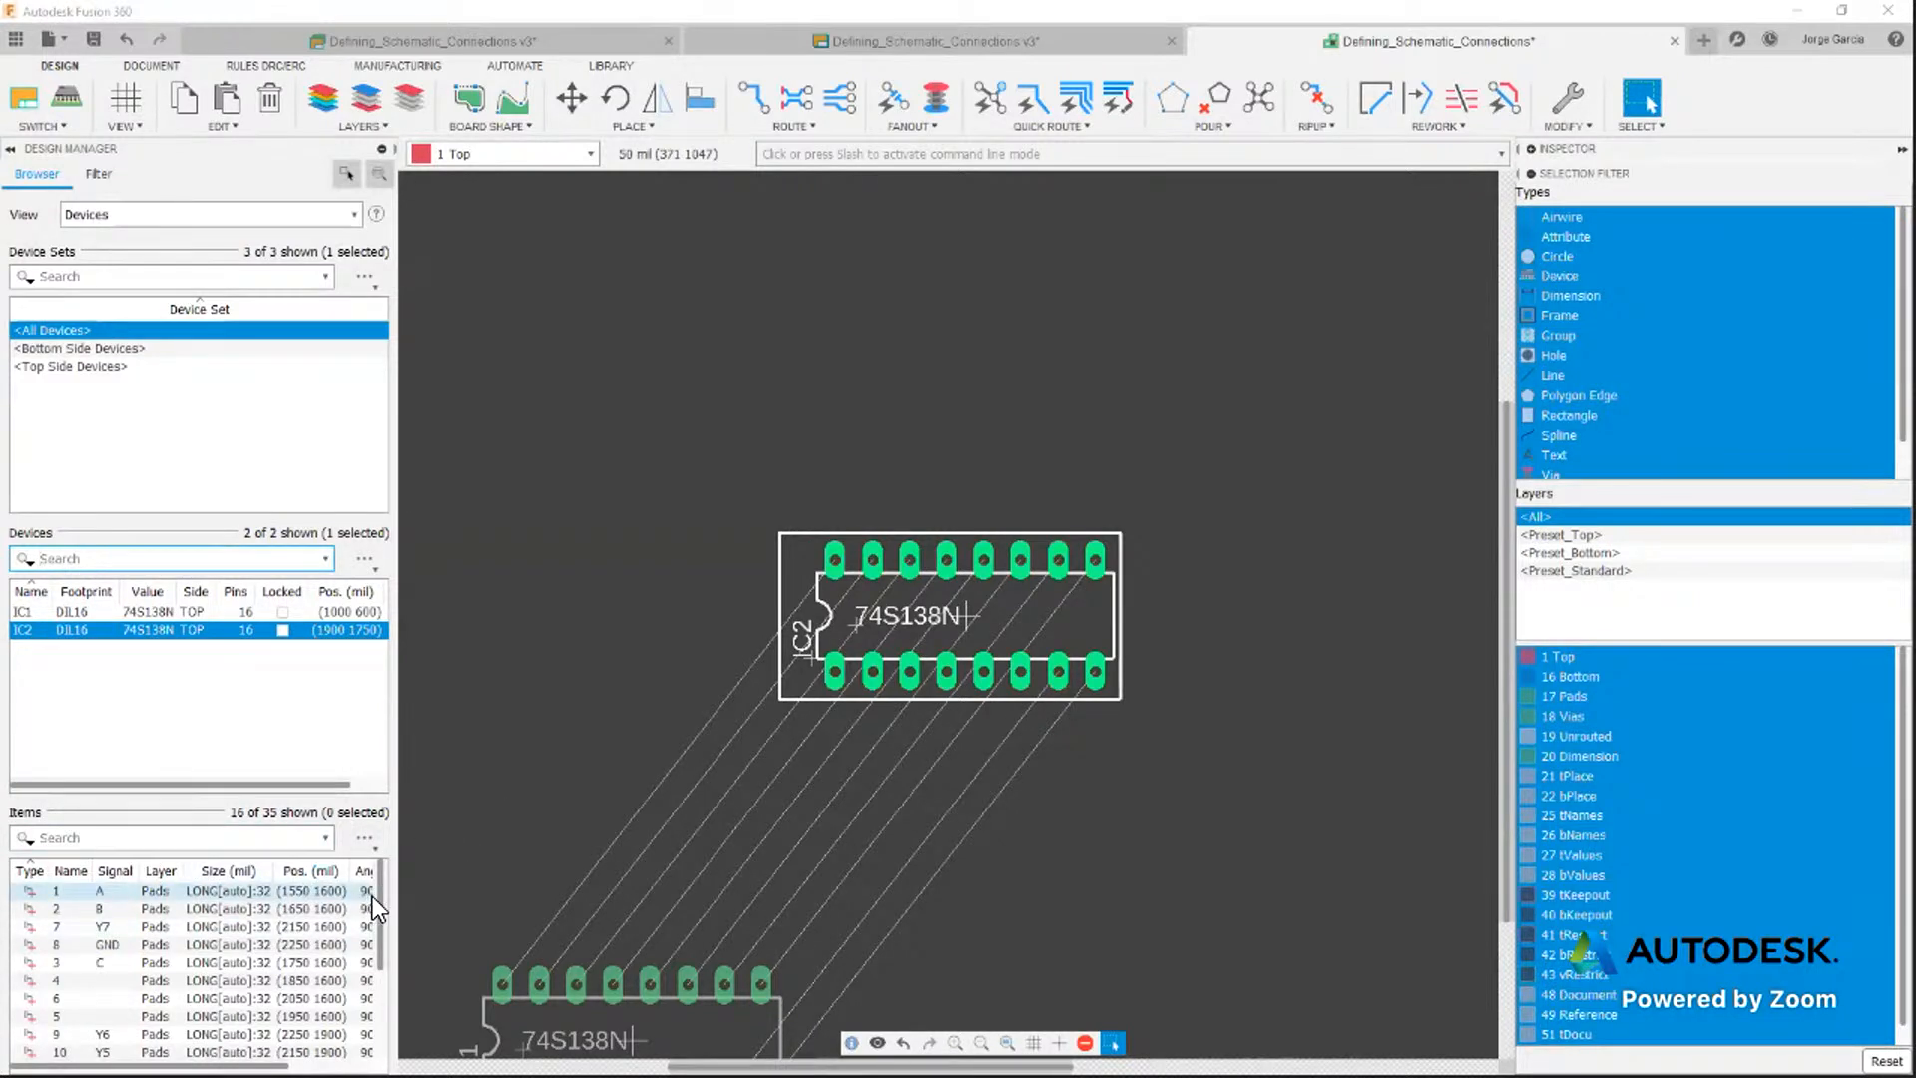
pyautogui.scroll(-1, 375, 901)
pyautogui.scroll(1, 375, 884)
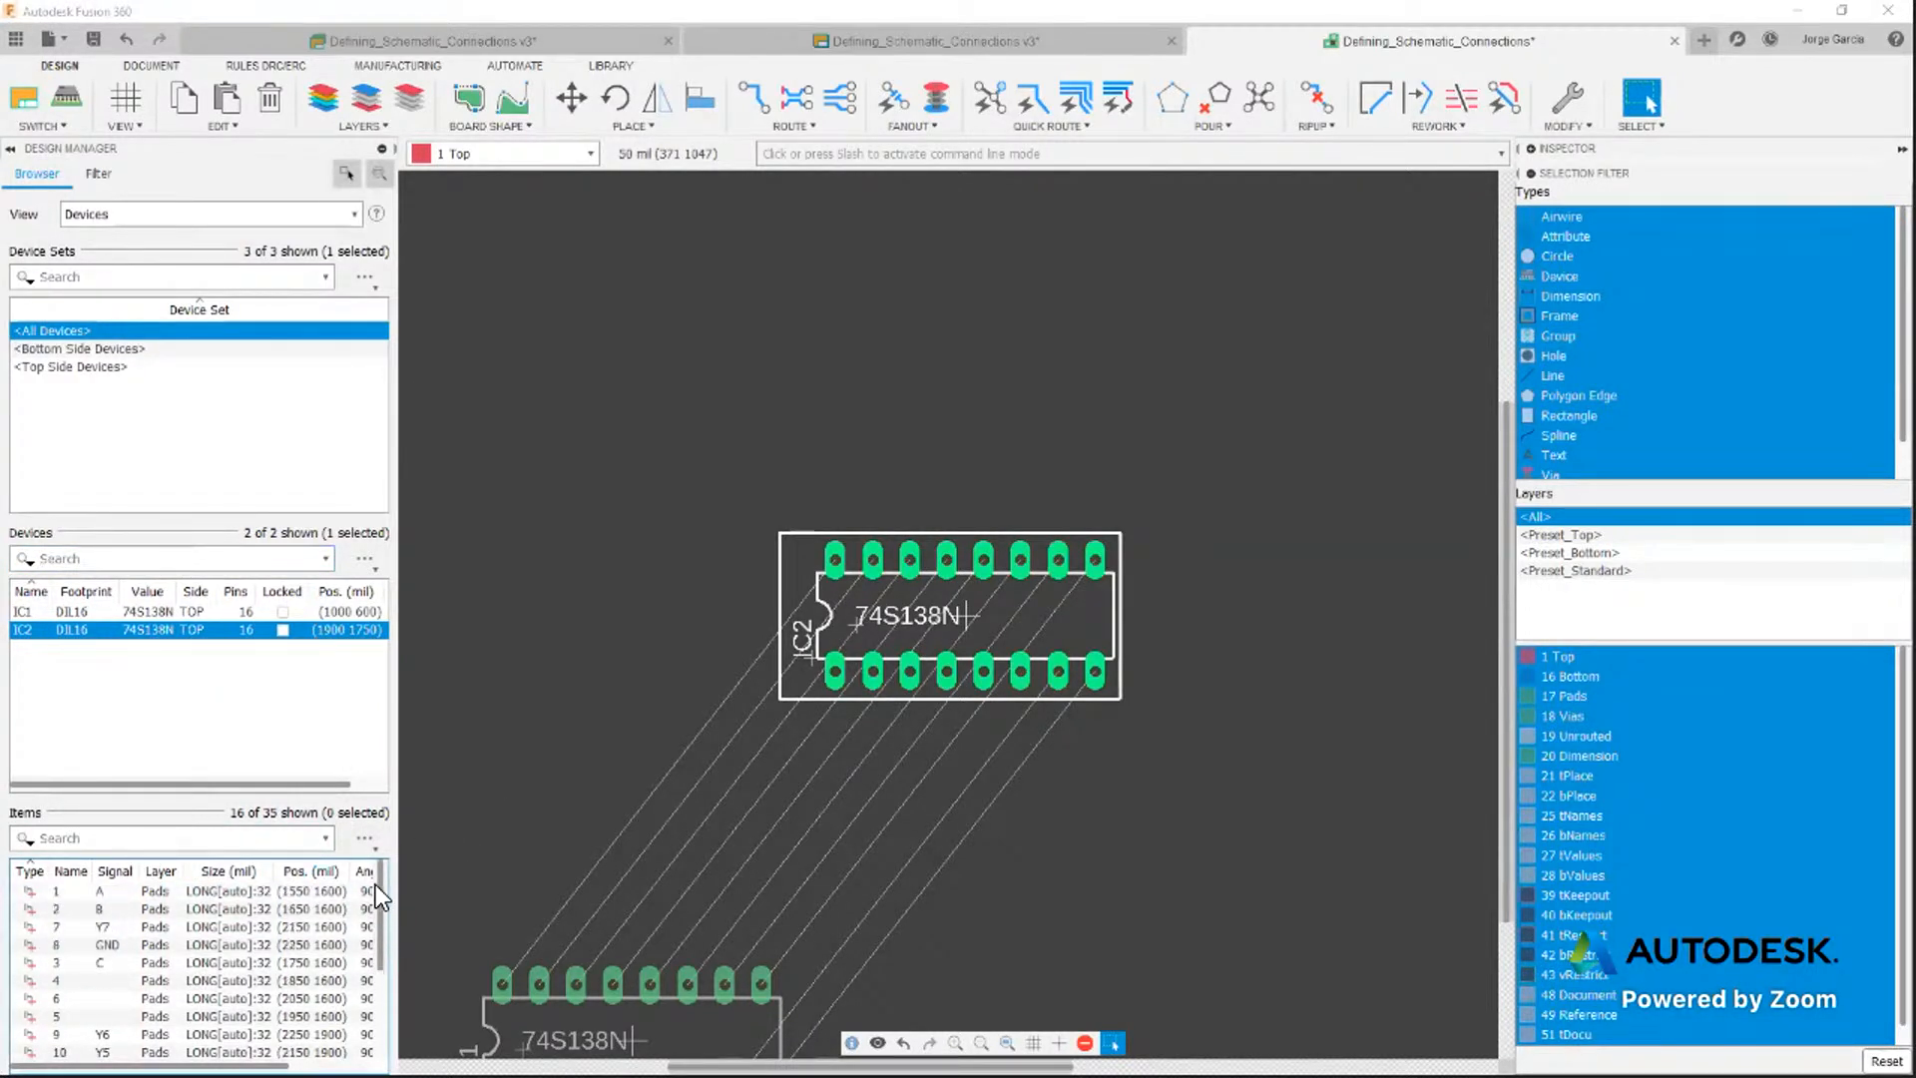
pyautogui.hscroll(2, 250, 896)
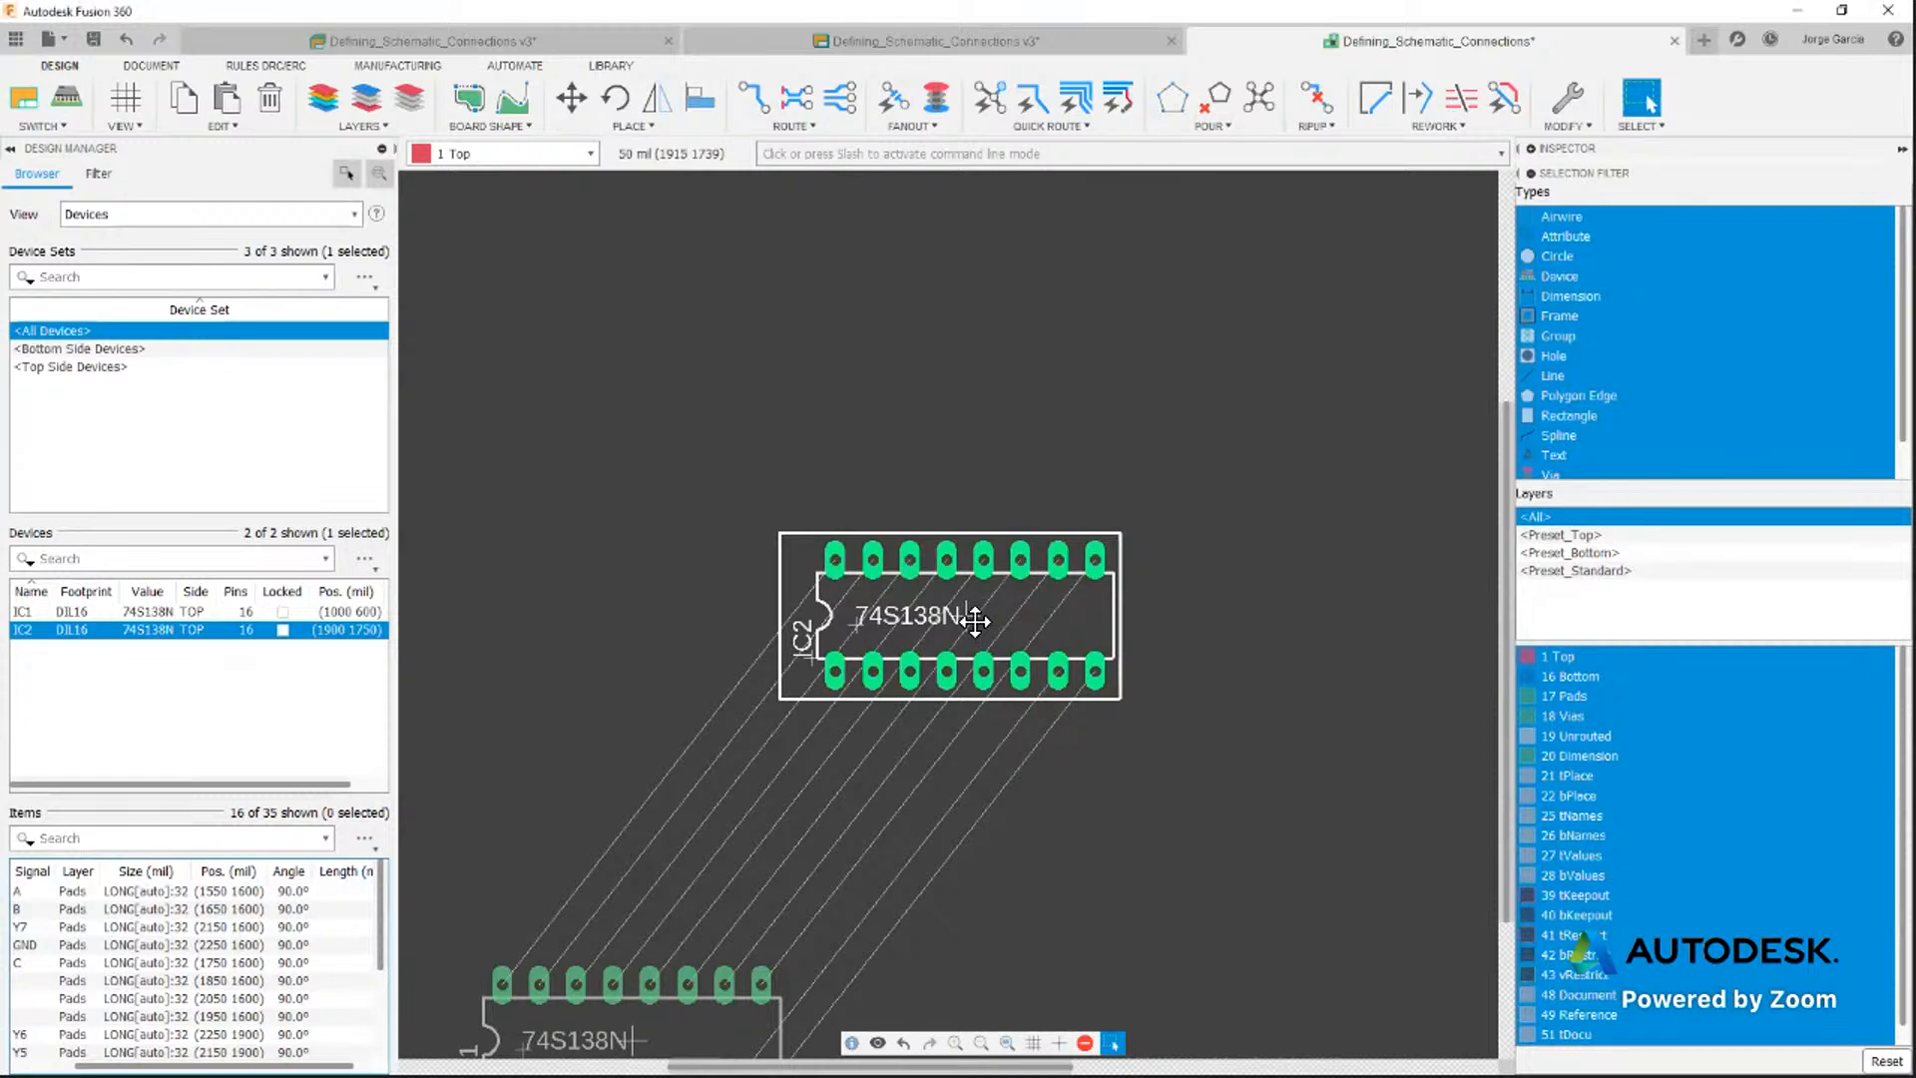
# Move IC2 straight up on the board to about (1900, 2100) mil
pyautogui.press('Escape')
pyautogui.moveTo(971, 616); pyautogui.dragTo(951, 550)
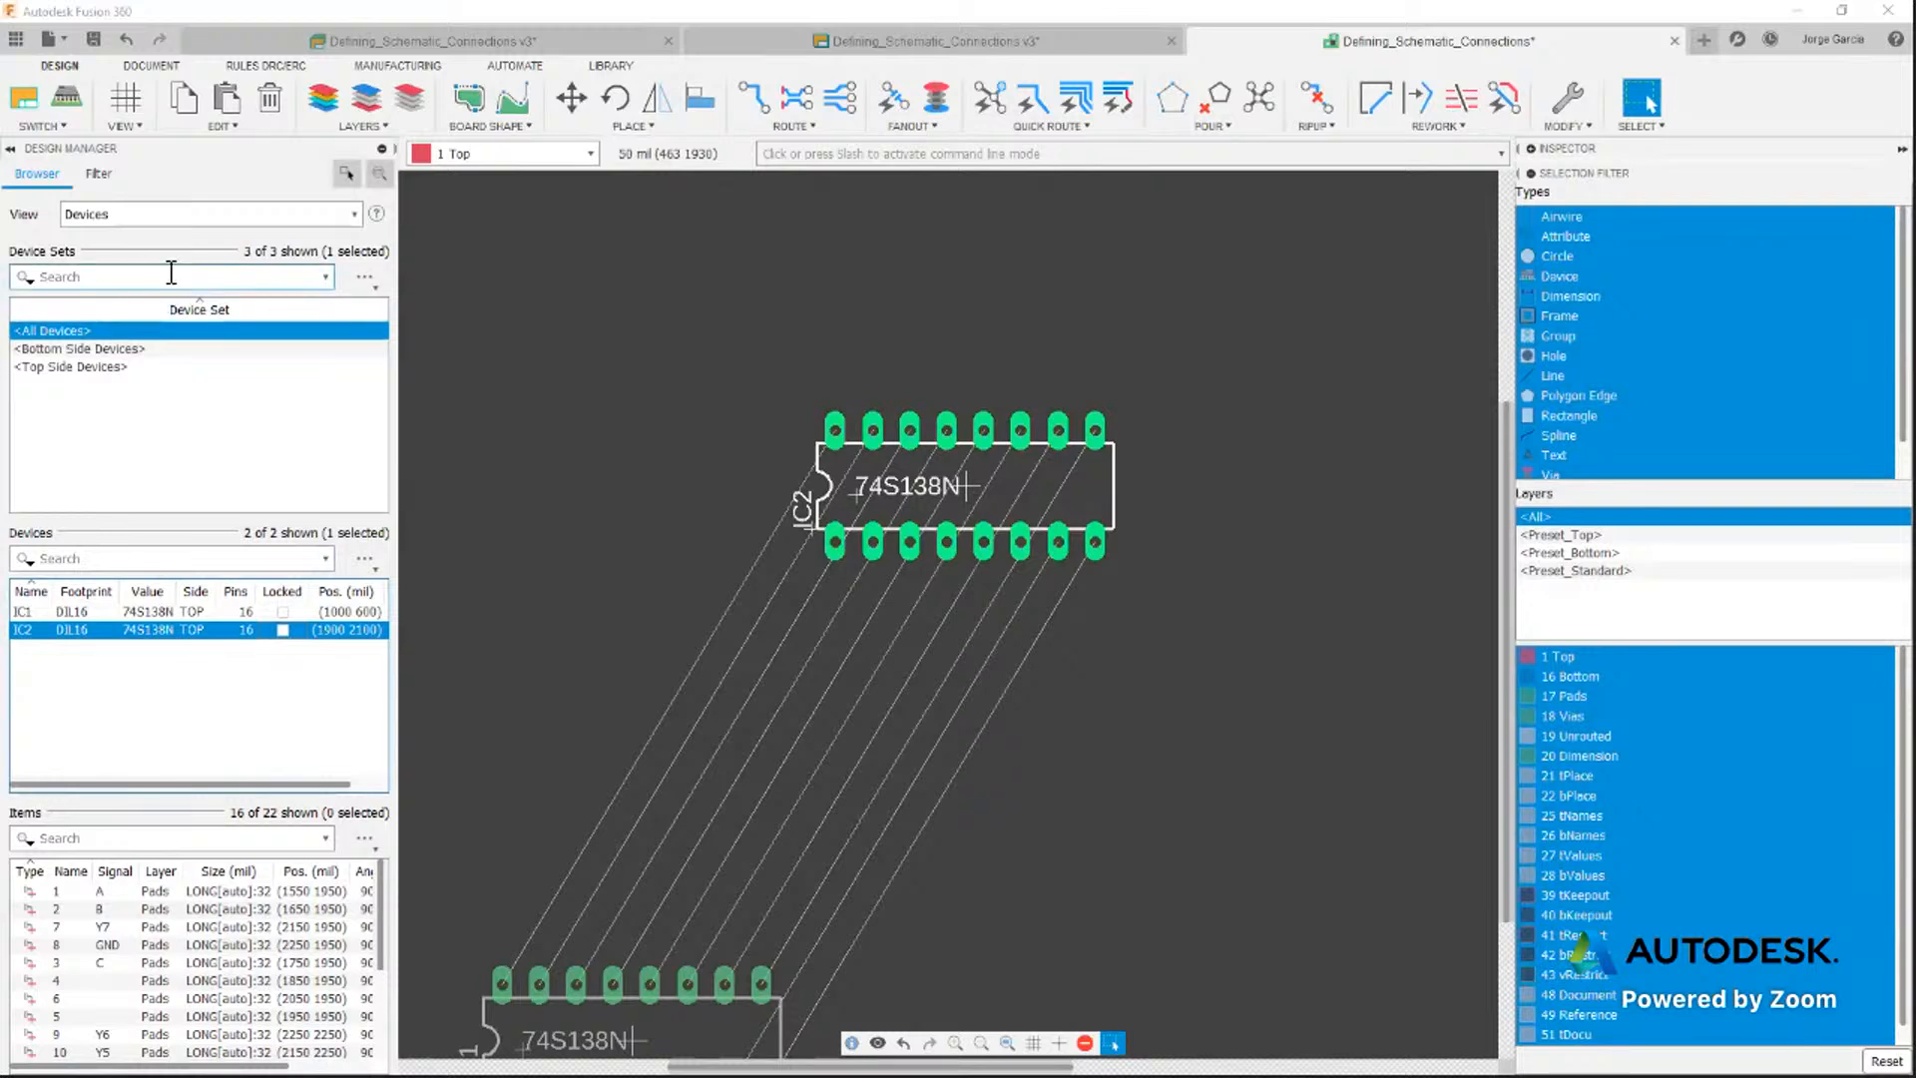
# Change the Design Manager's view to Signals and open the search of the signals list
pyautogui.click(352, 215)
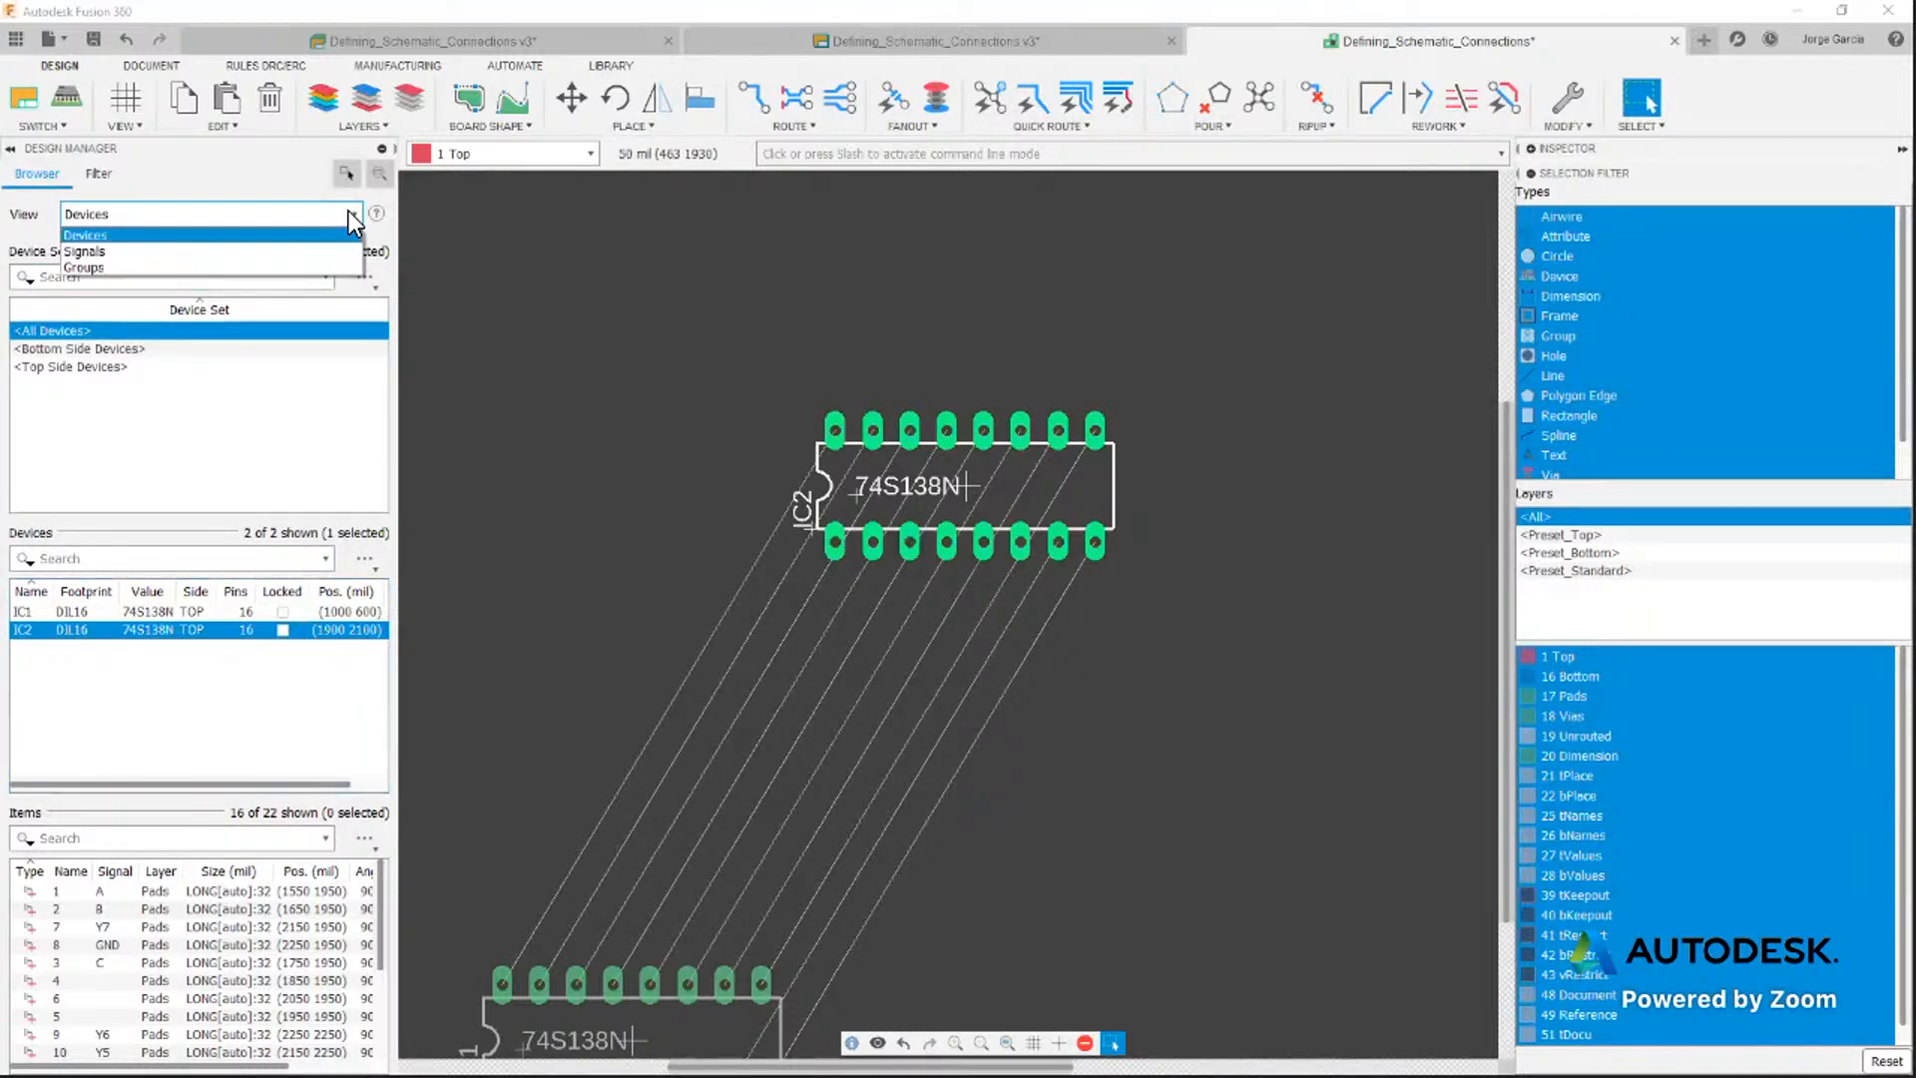
pyautogui.click(208, 259)
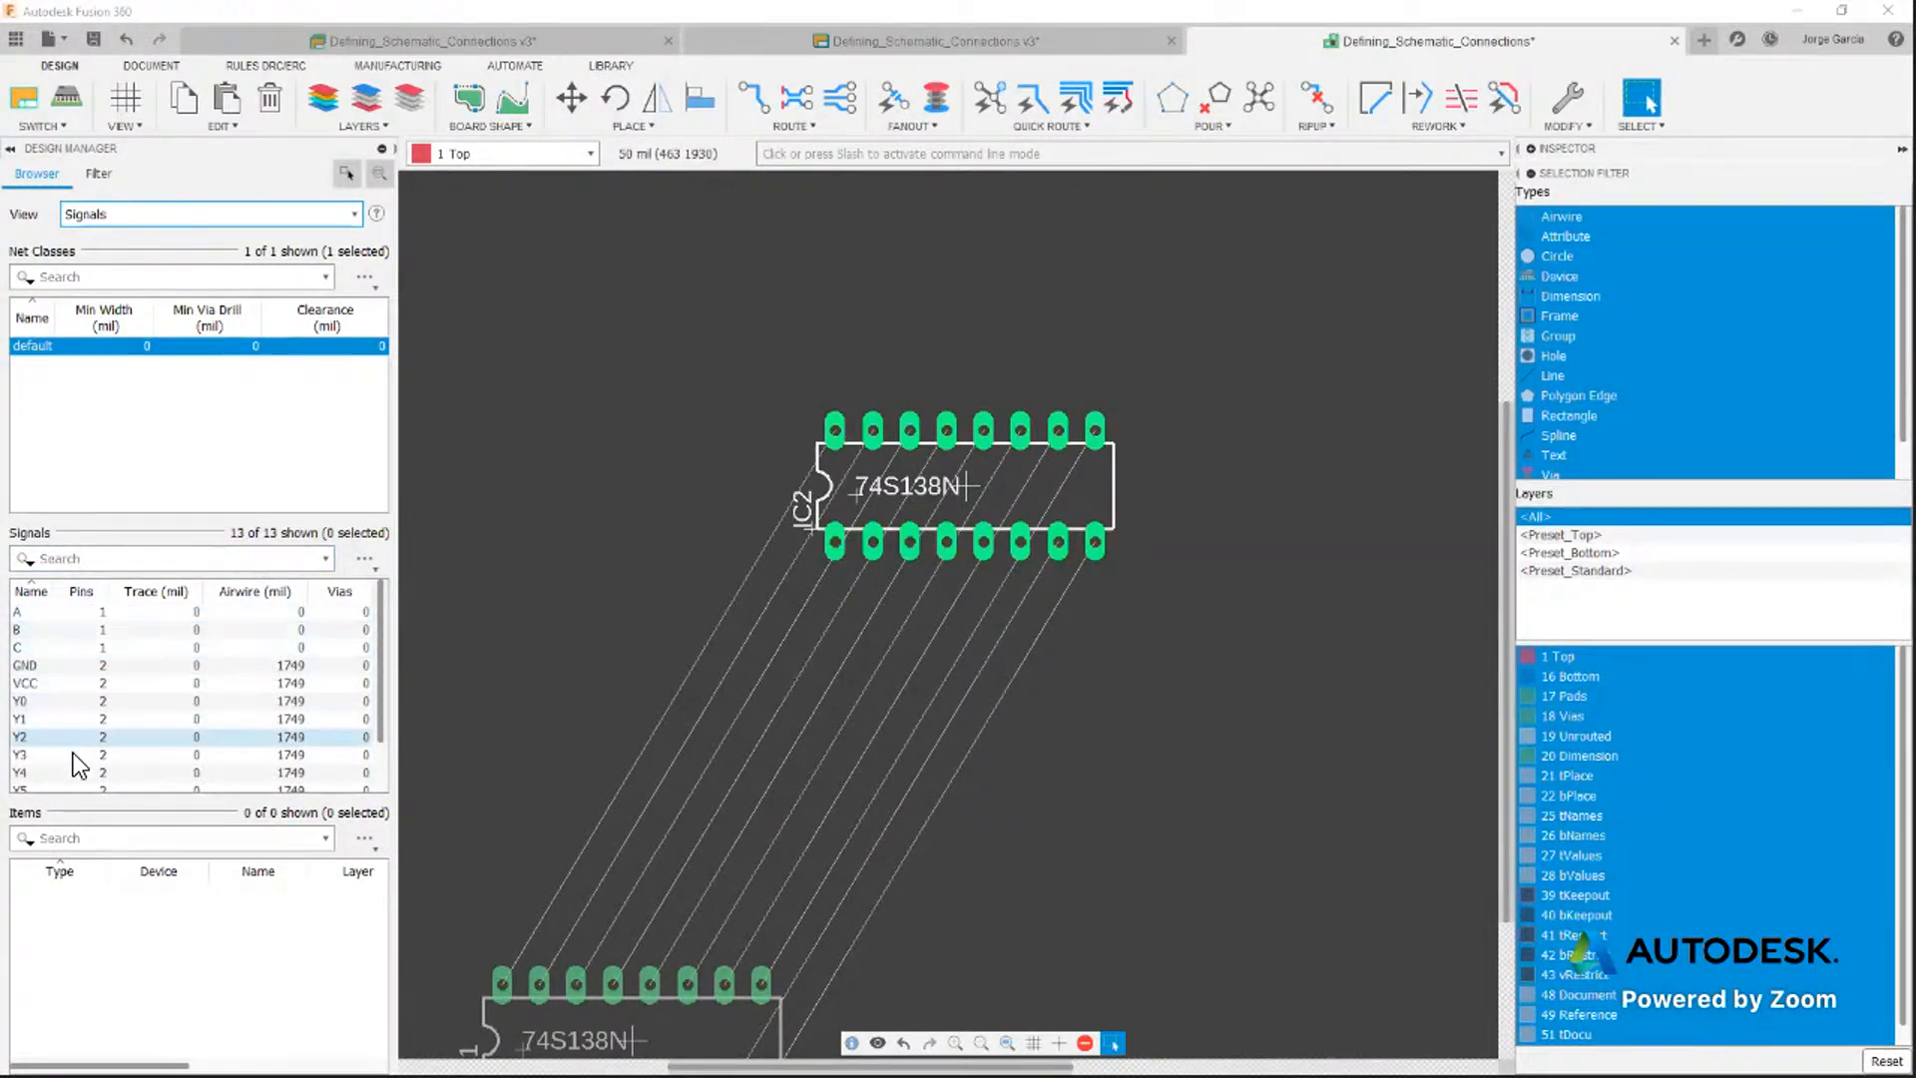
pyautogui.click(78, 555)
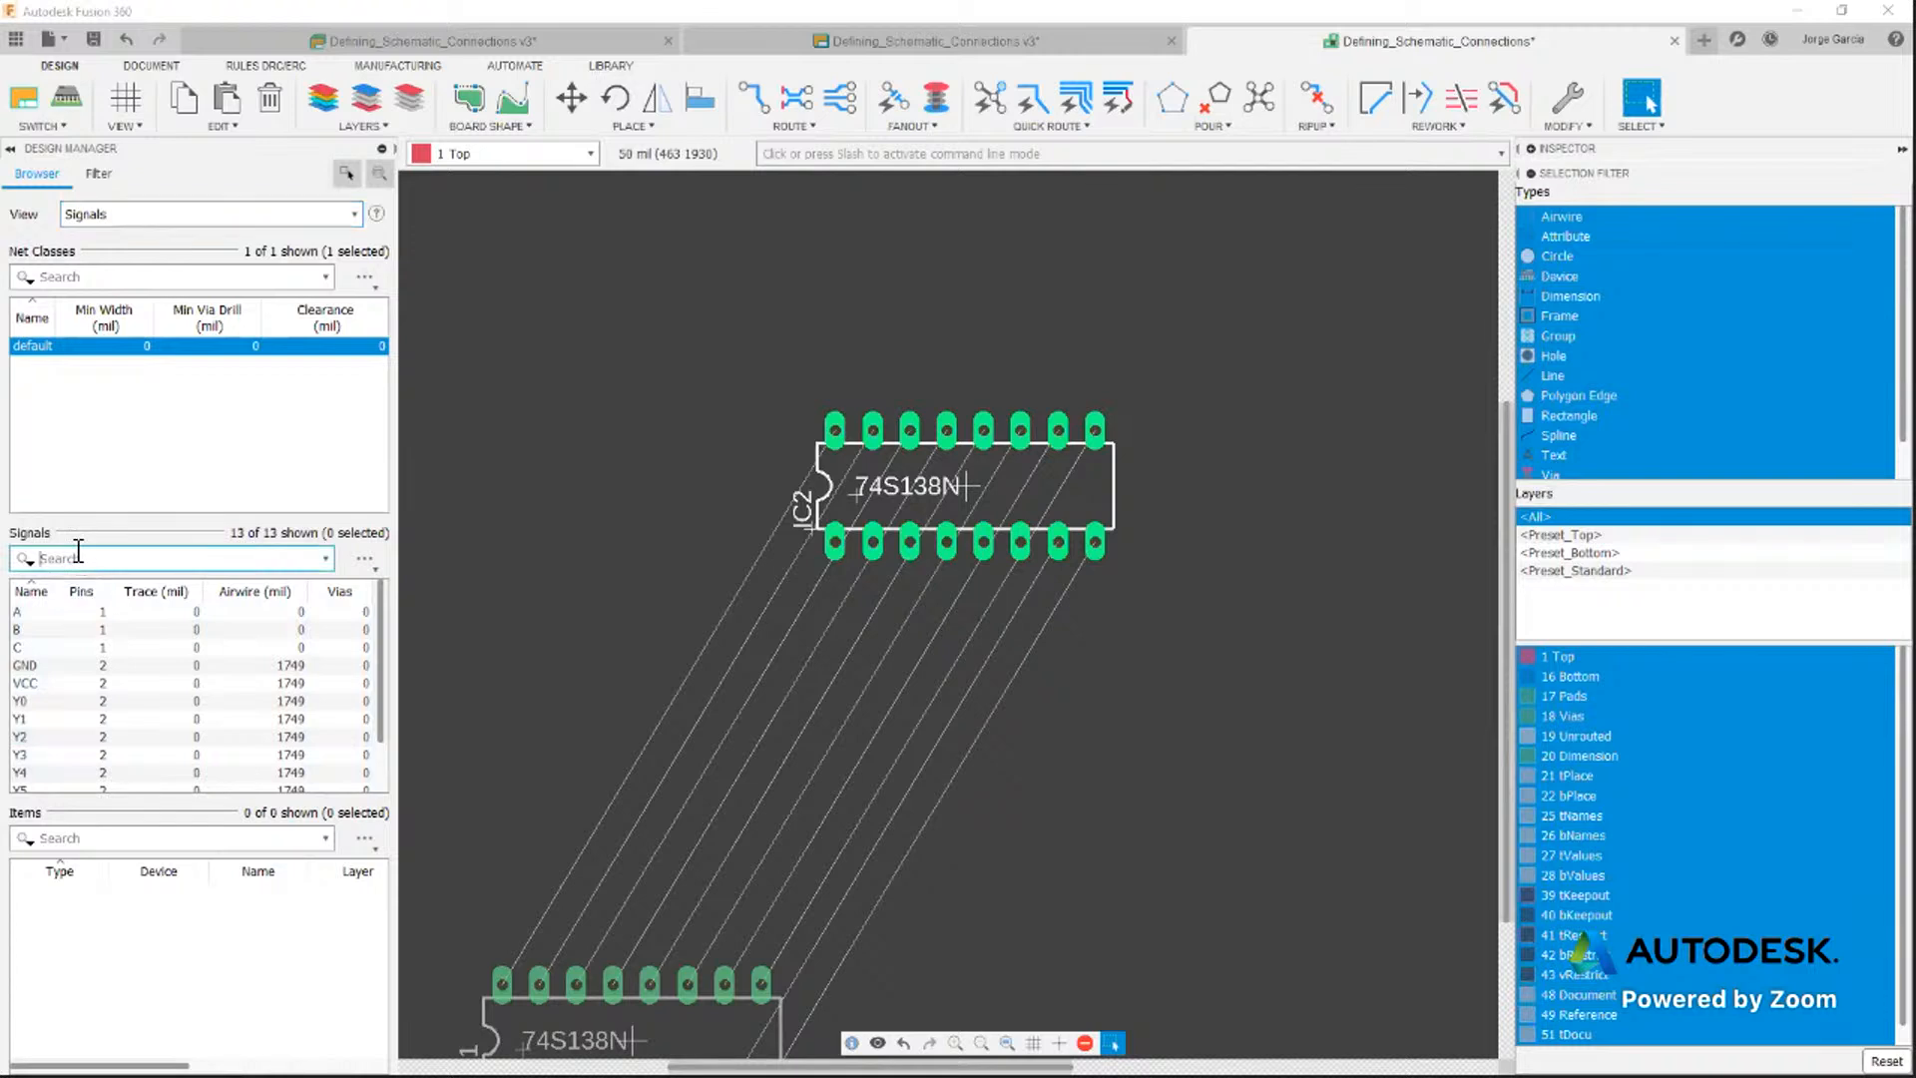
# Filter the signals list by "y", select signals Y0 to Y7 and quick-route them on the board
pyautogui.write('y')
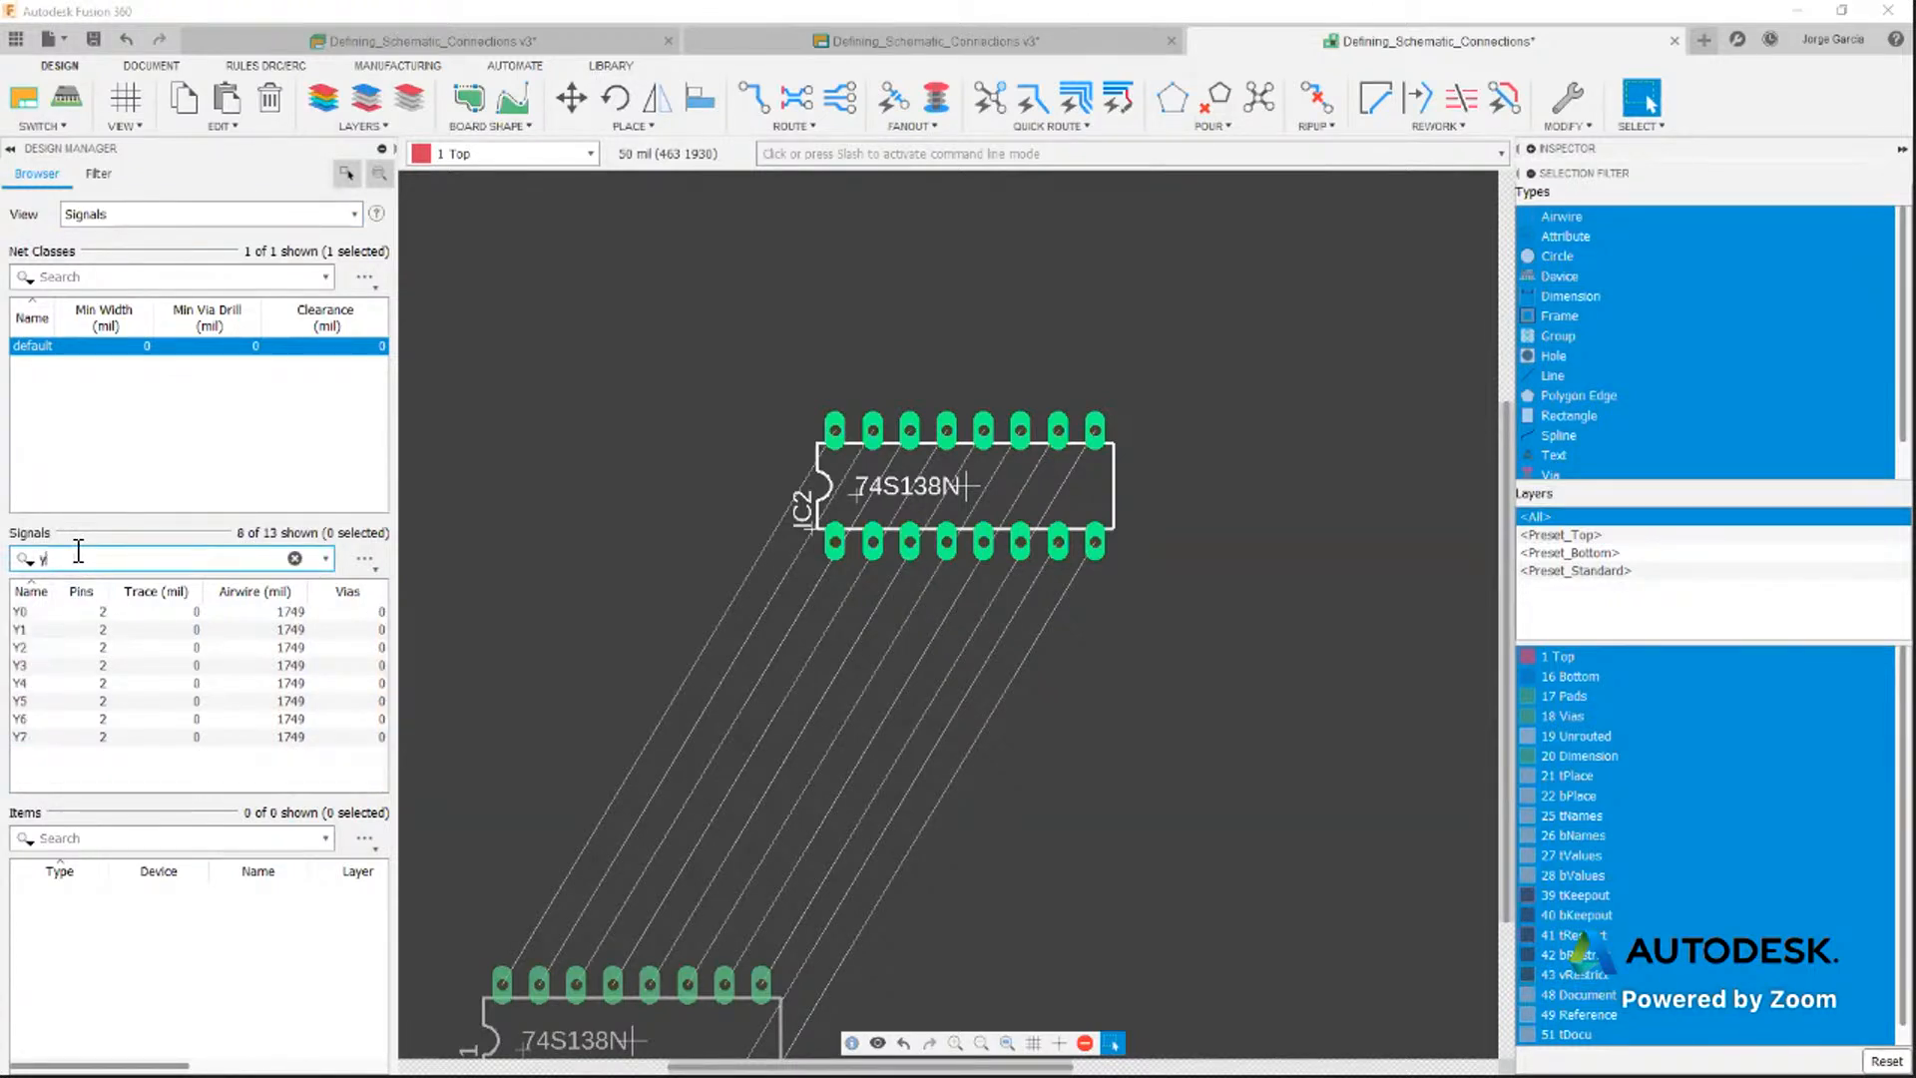
pyautogui.moveTo(20, 611); pyautogui.dragTo(34, 783)
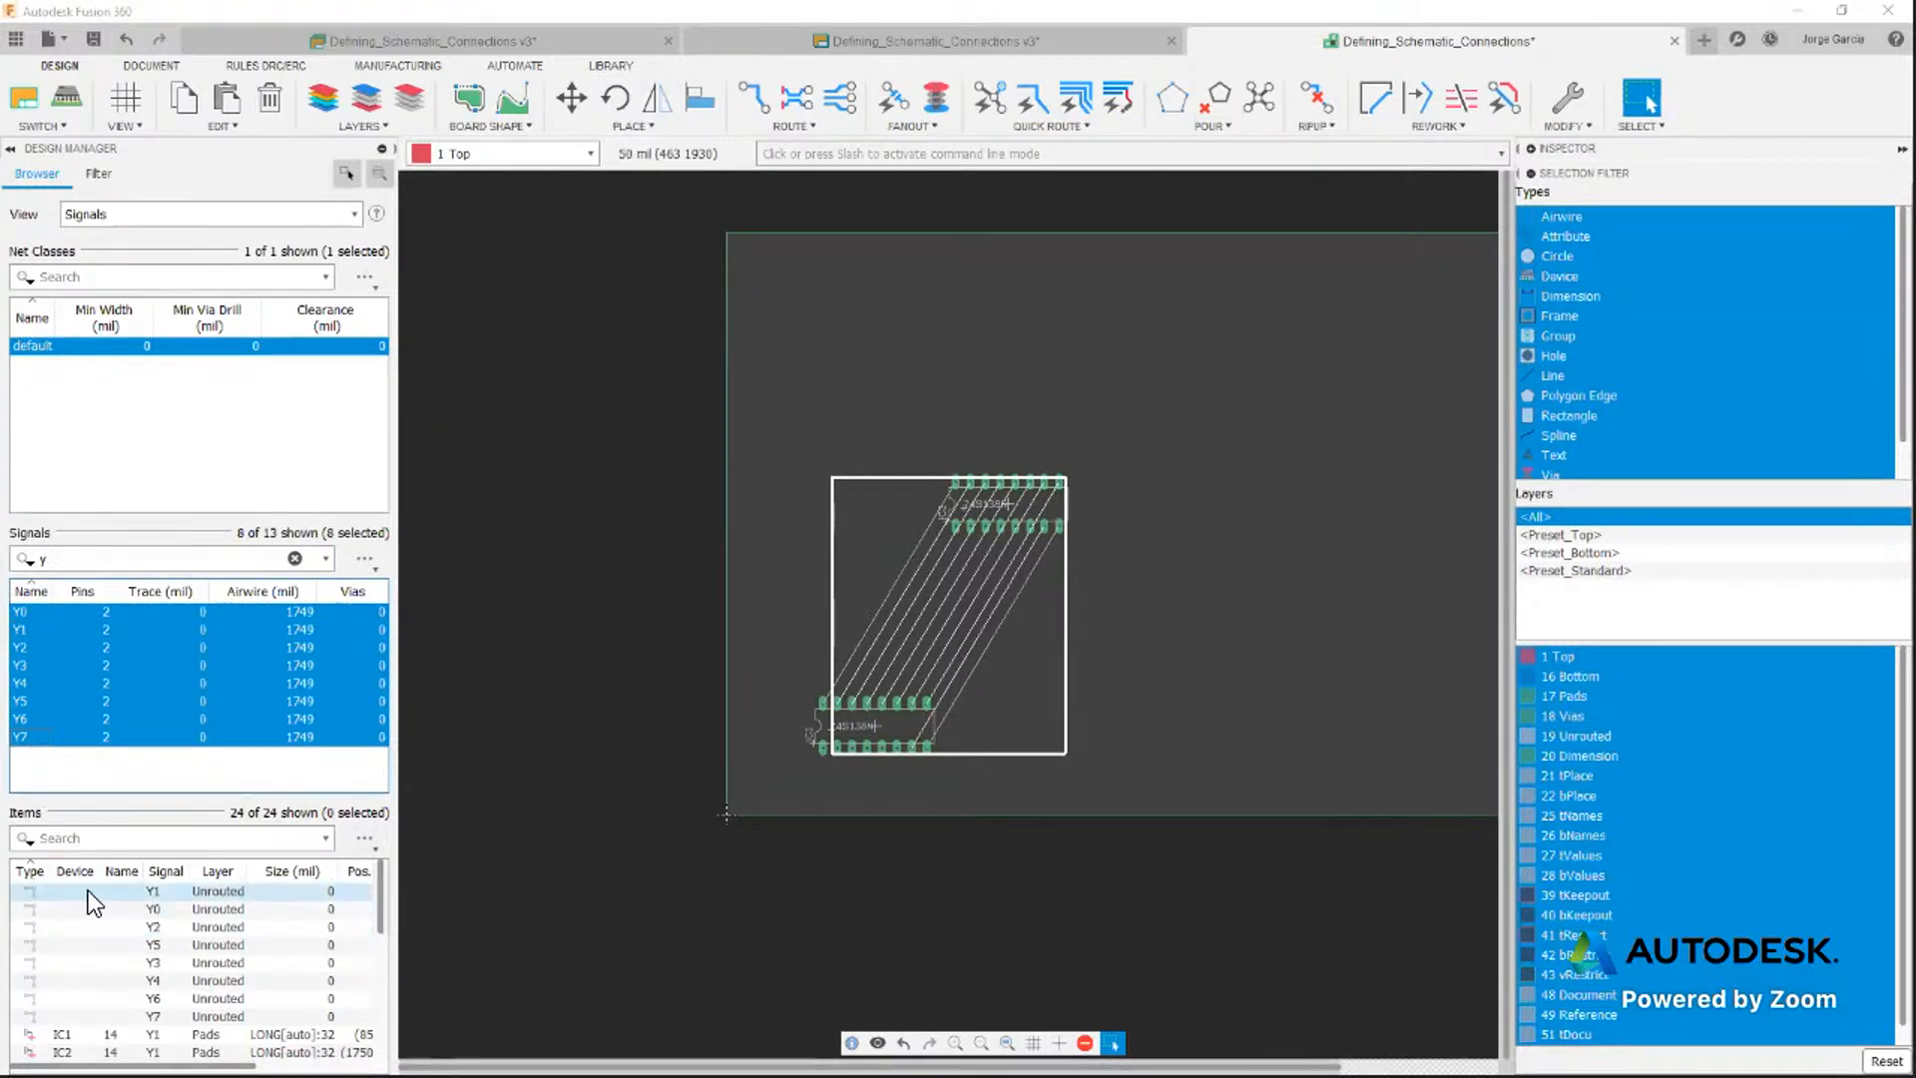
pyautogui.rightClick(112, 714)
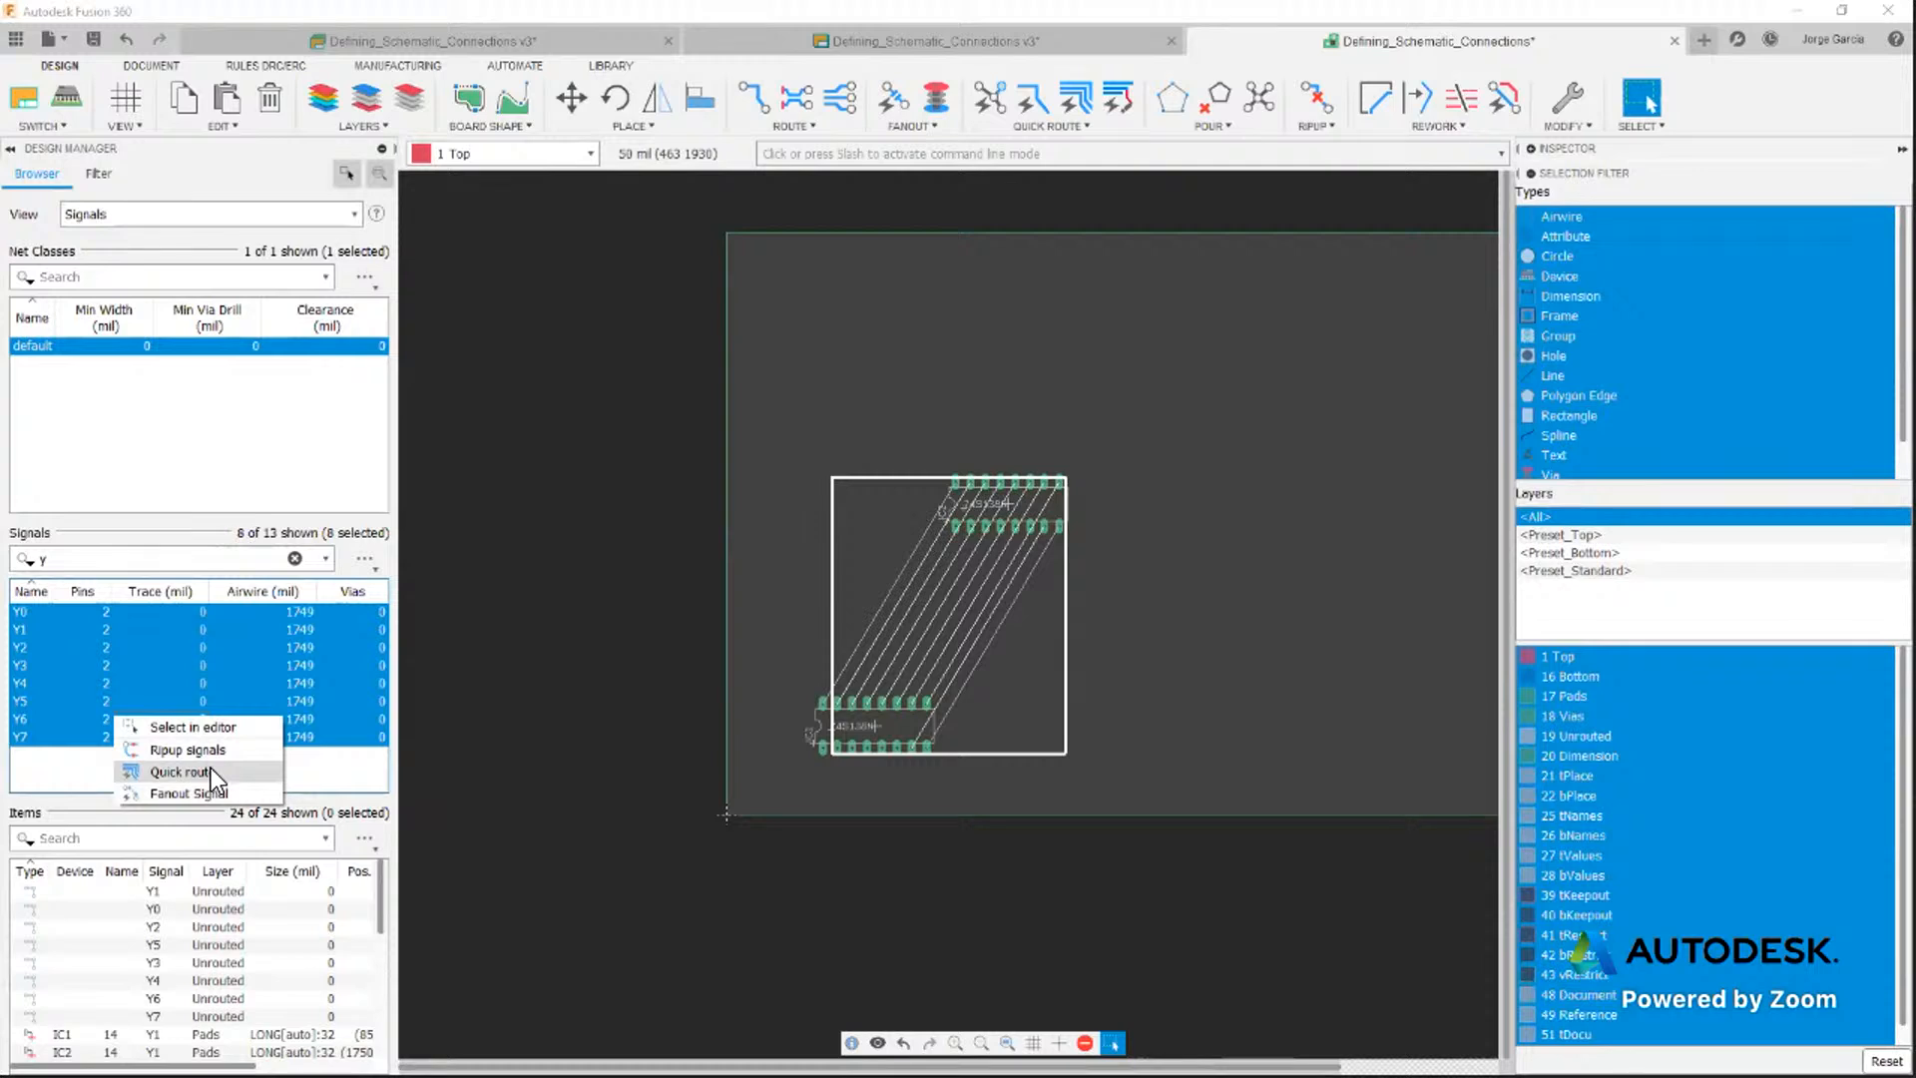
pyautogui.click(180, 772)
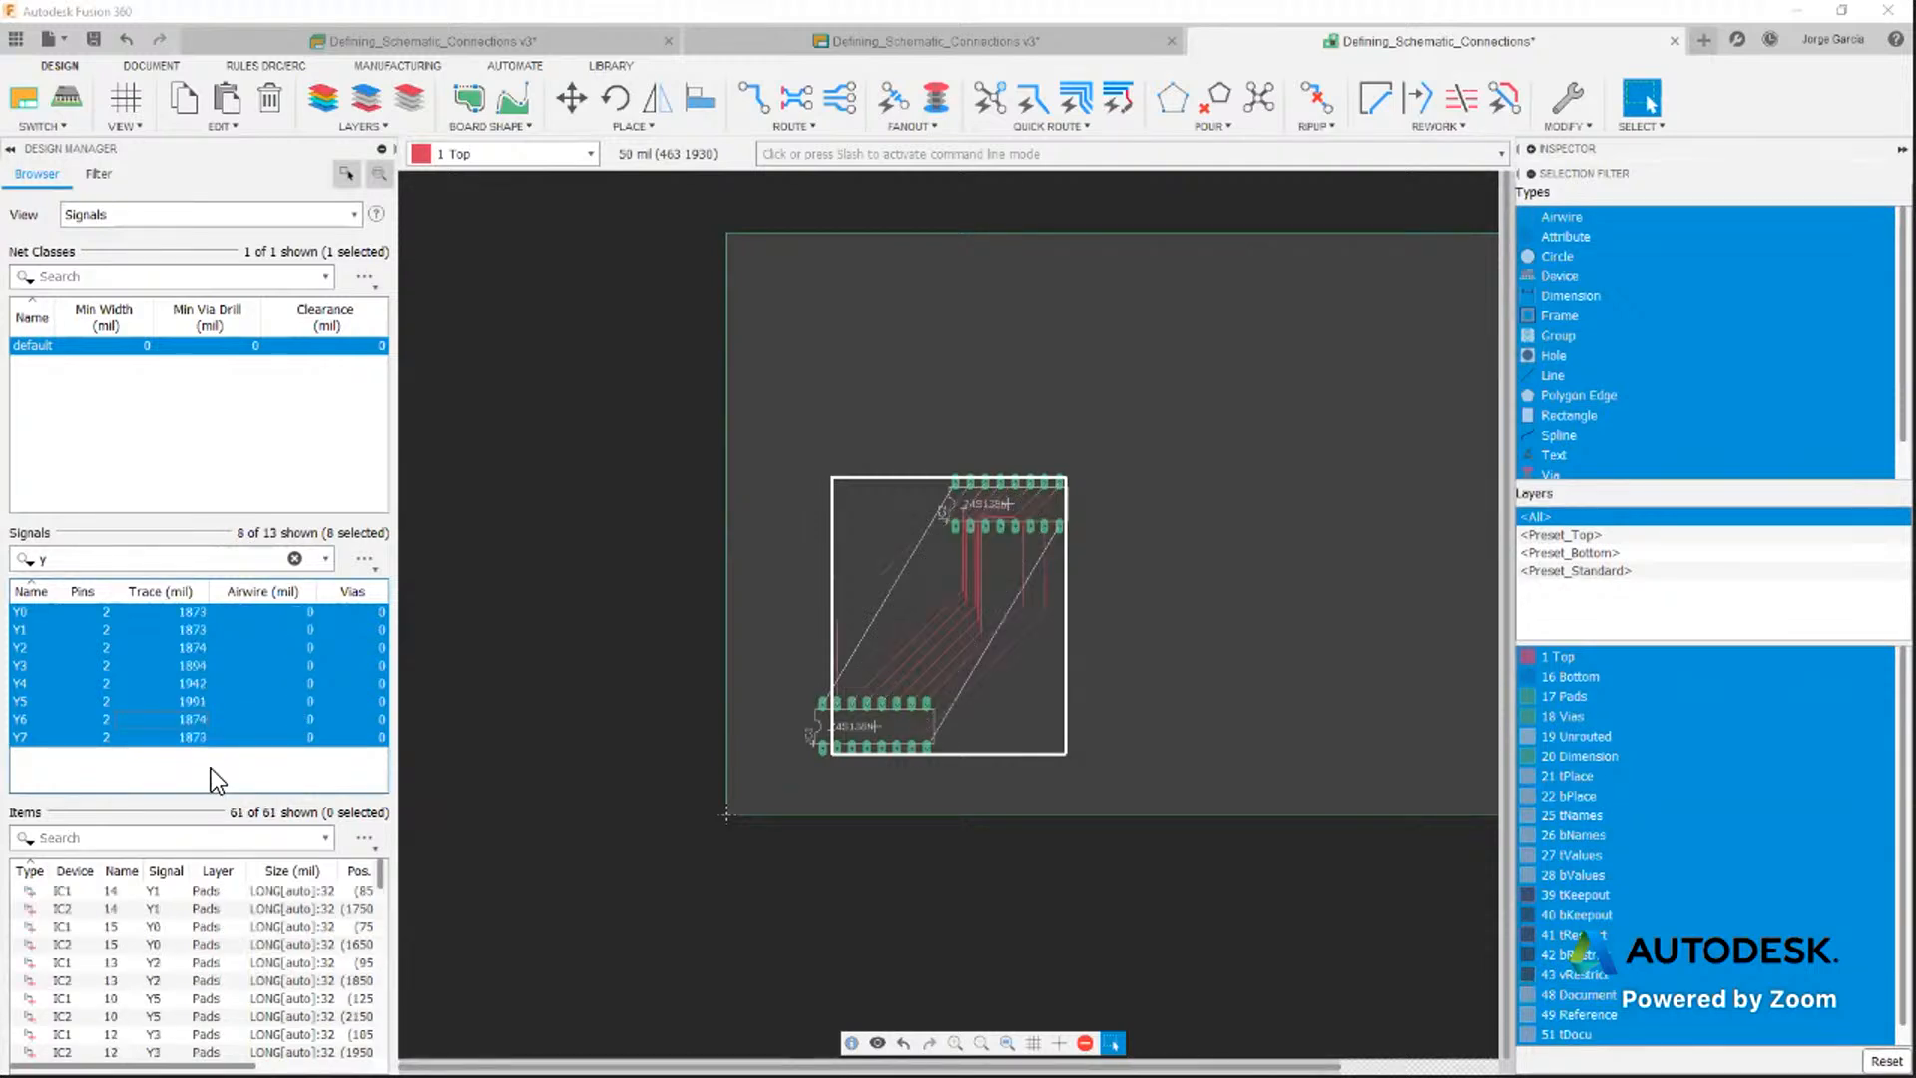
pyautogui.scroll(4, 1009, 545)
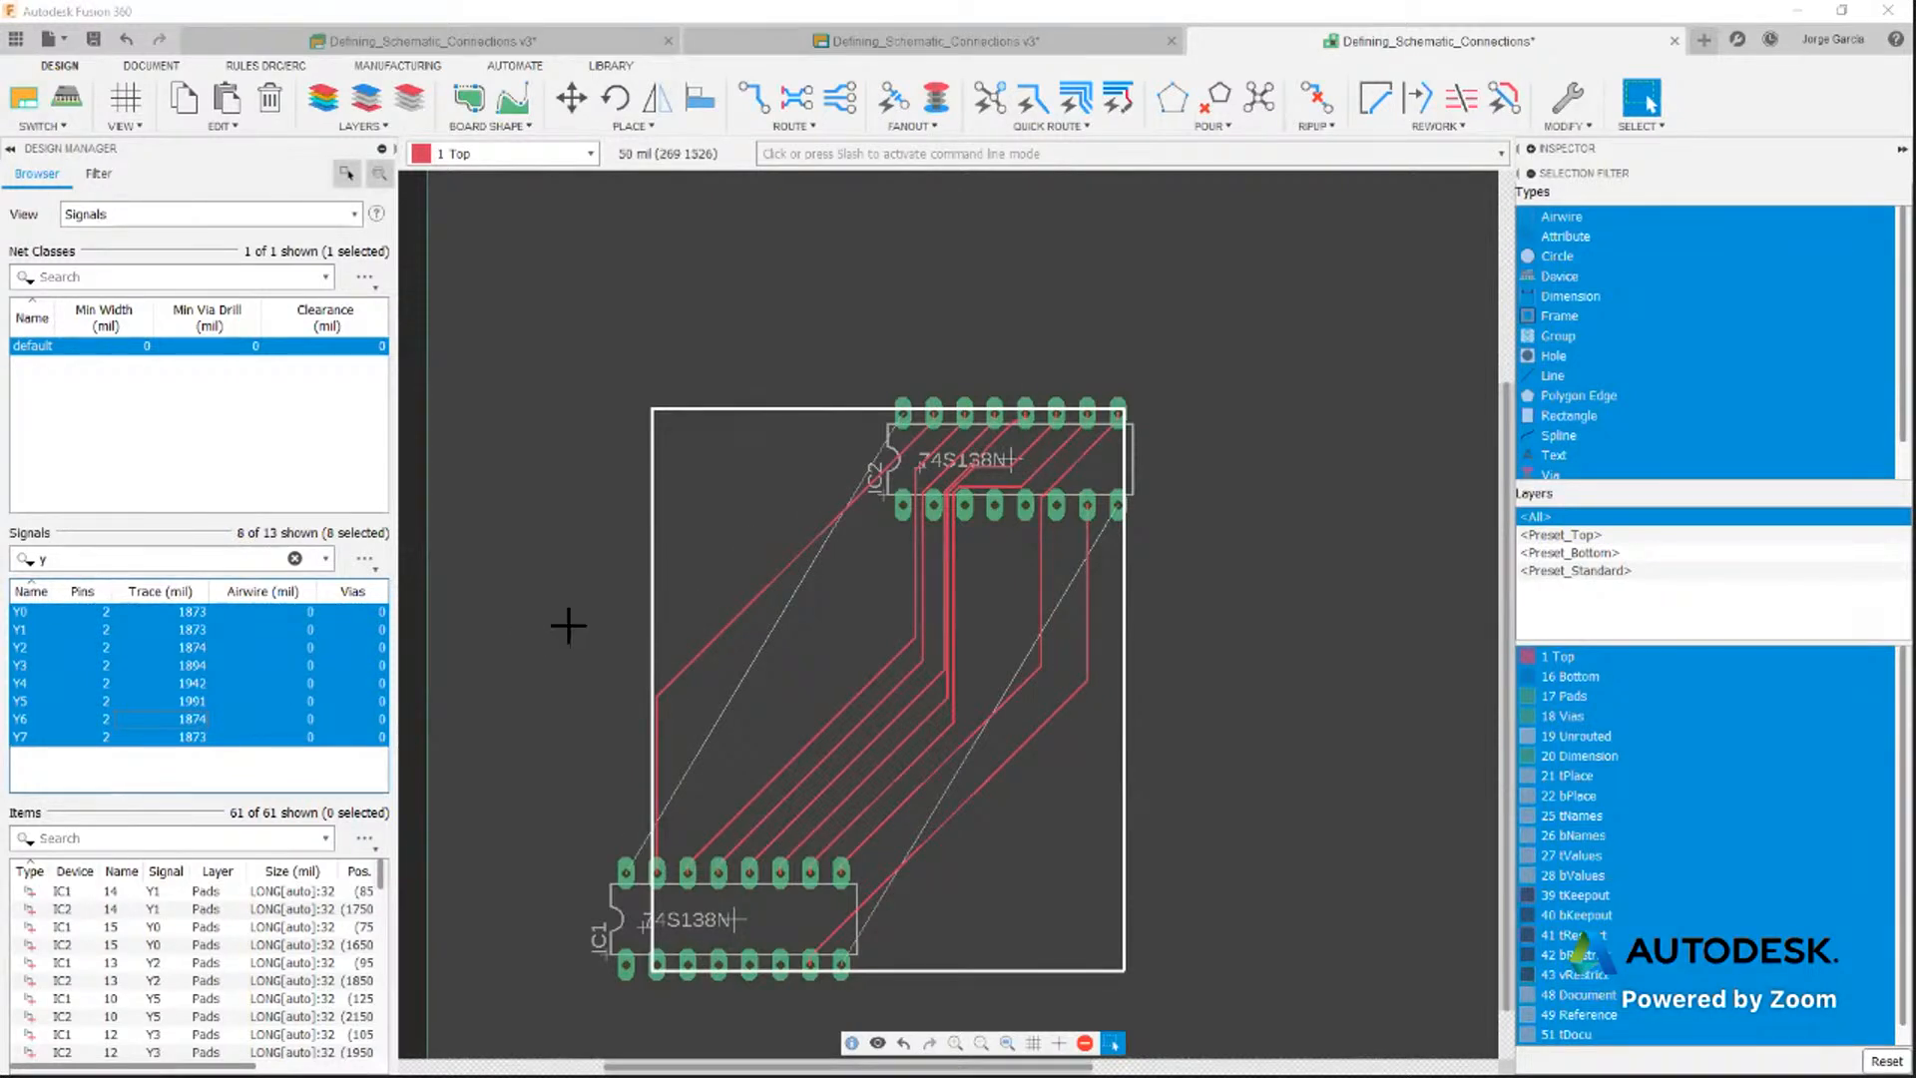
# Rip up the traces of signals Y0 to Y7 and quick-route the same signals again
pyautogui.rightClick(110, 658)
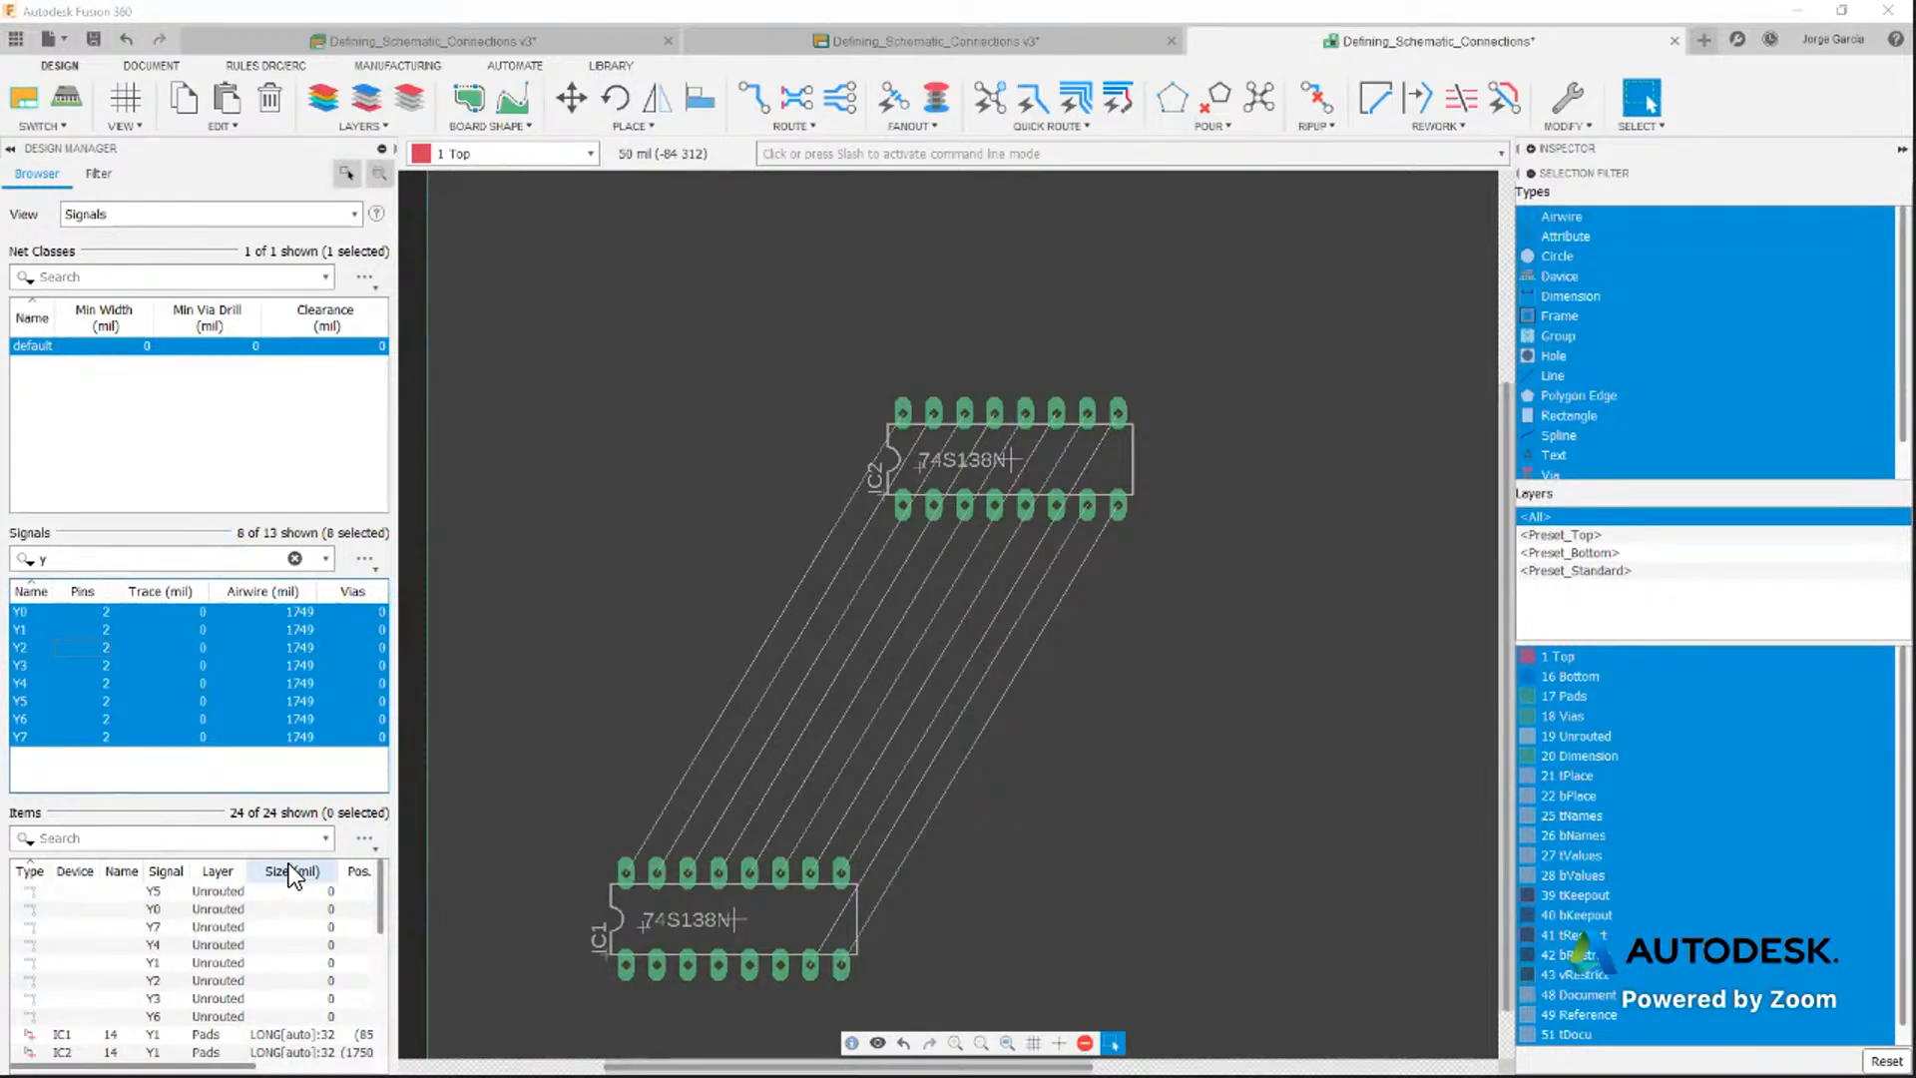
pyautogui.rightClick(110, 633)
pyautogui.click(149, 689)
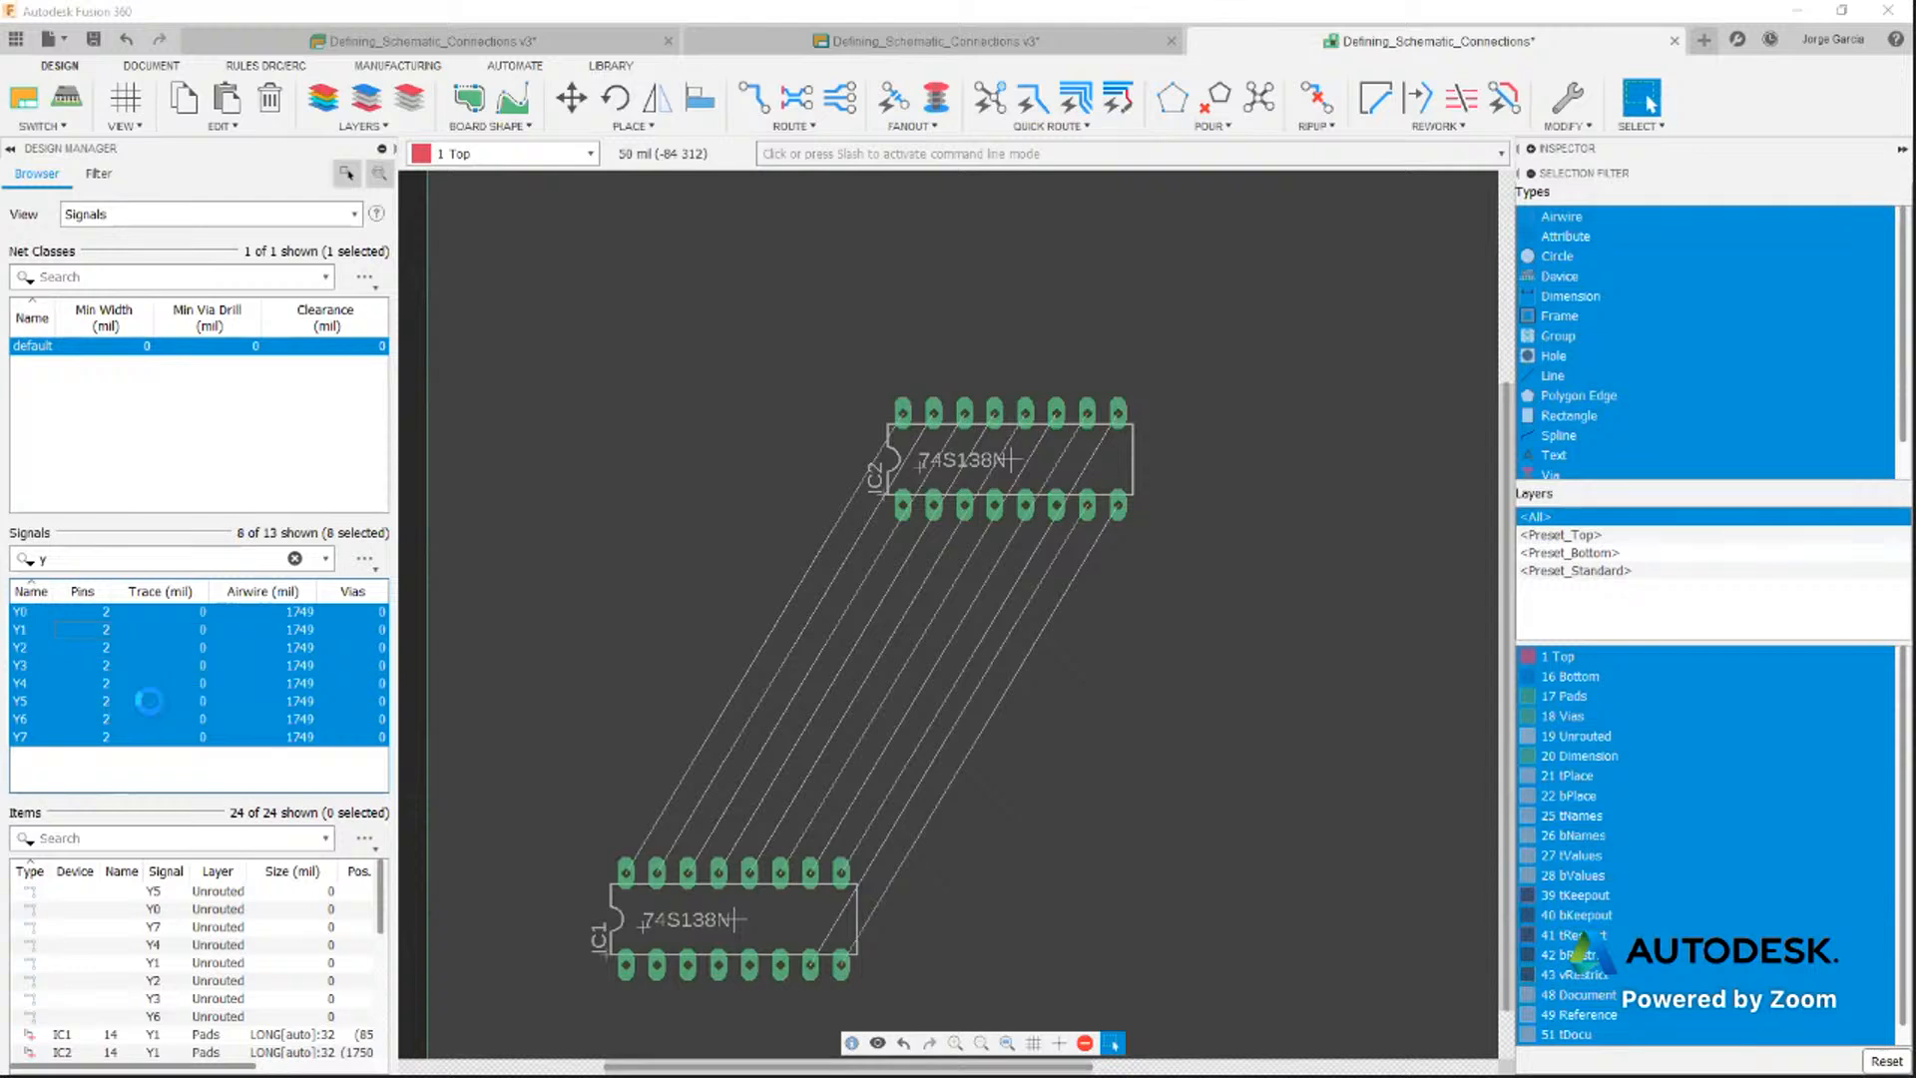
# Examine the layers, sizes, positions, angles and lengths of the routed Y signals' items
pyautogui.scroll(-5, 229, 928)
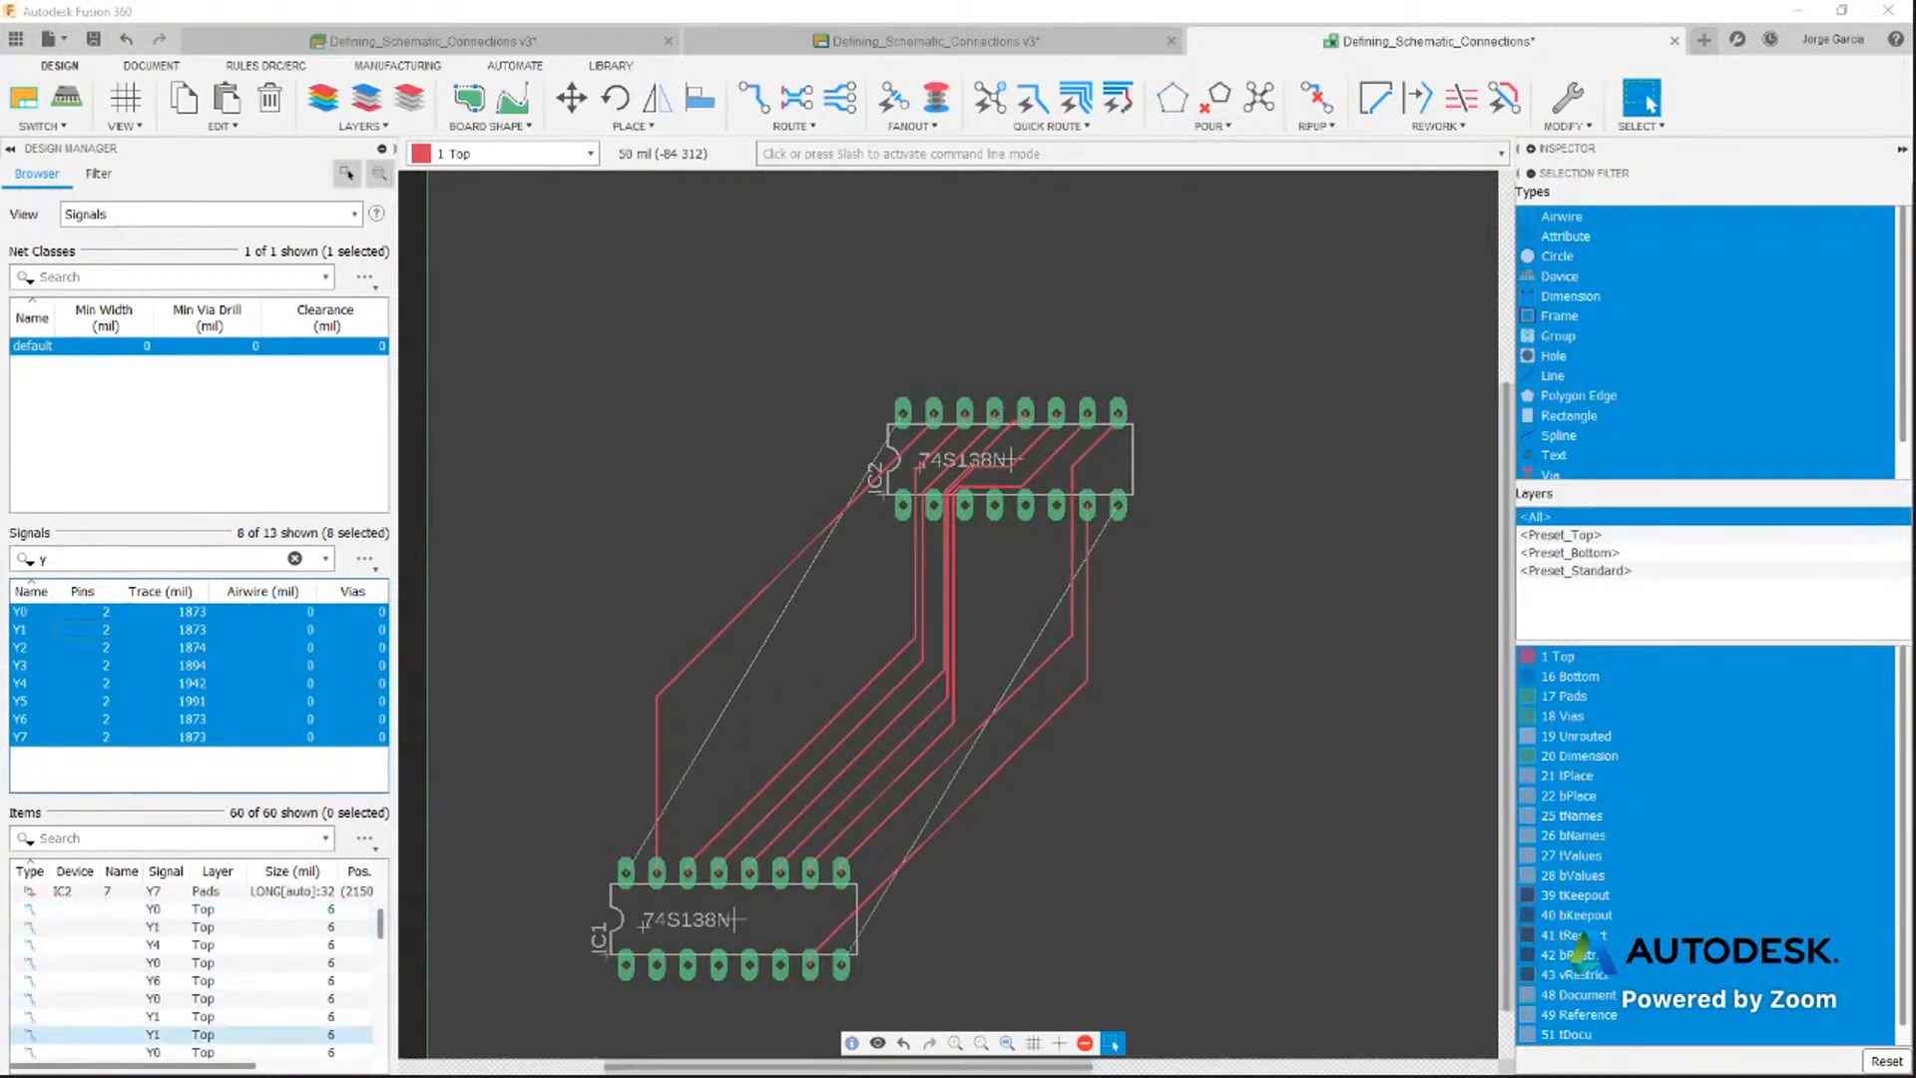
pyautogui.hscroll(5, 325, 967)
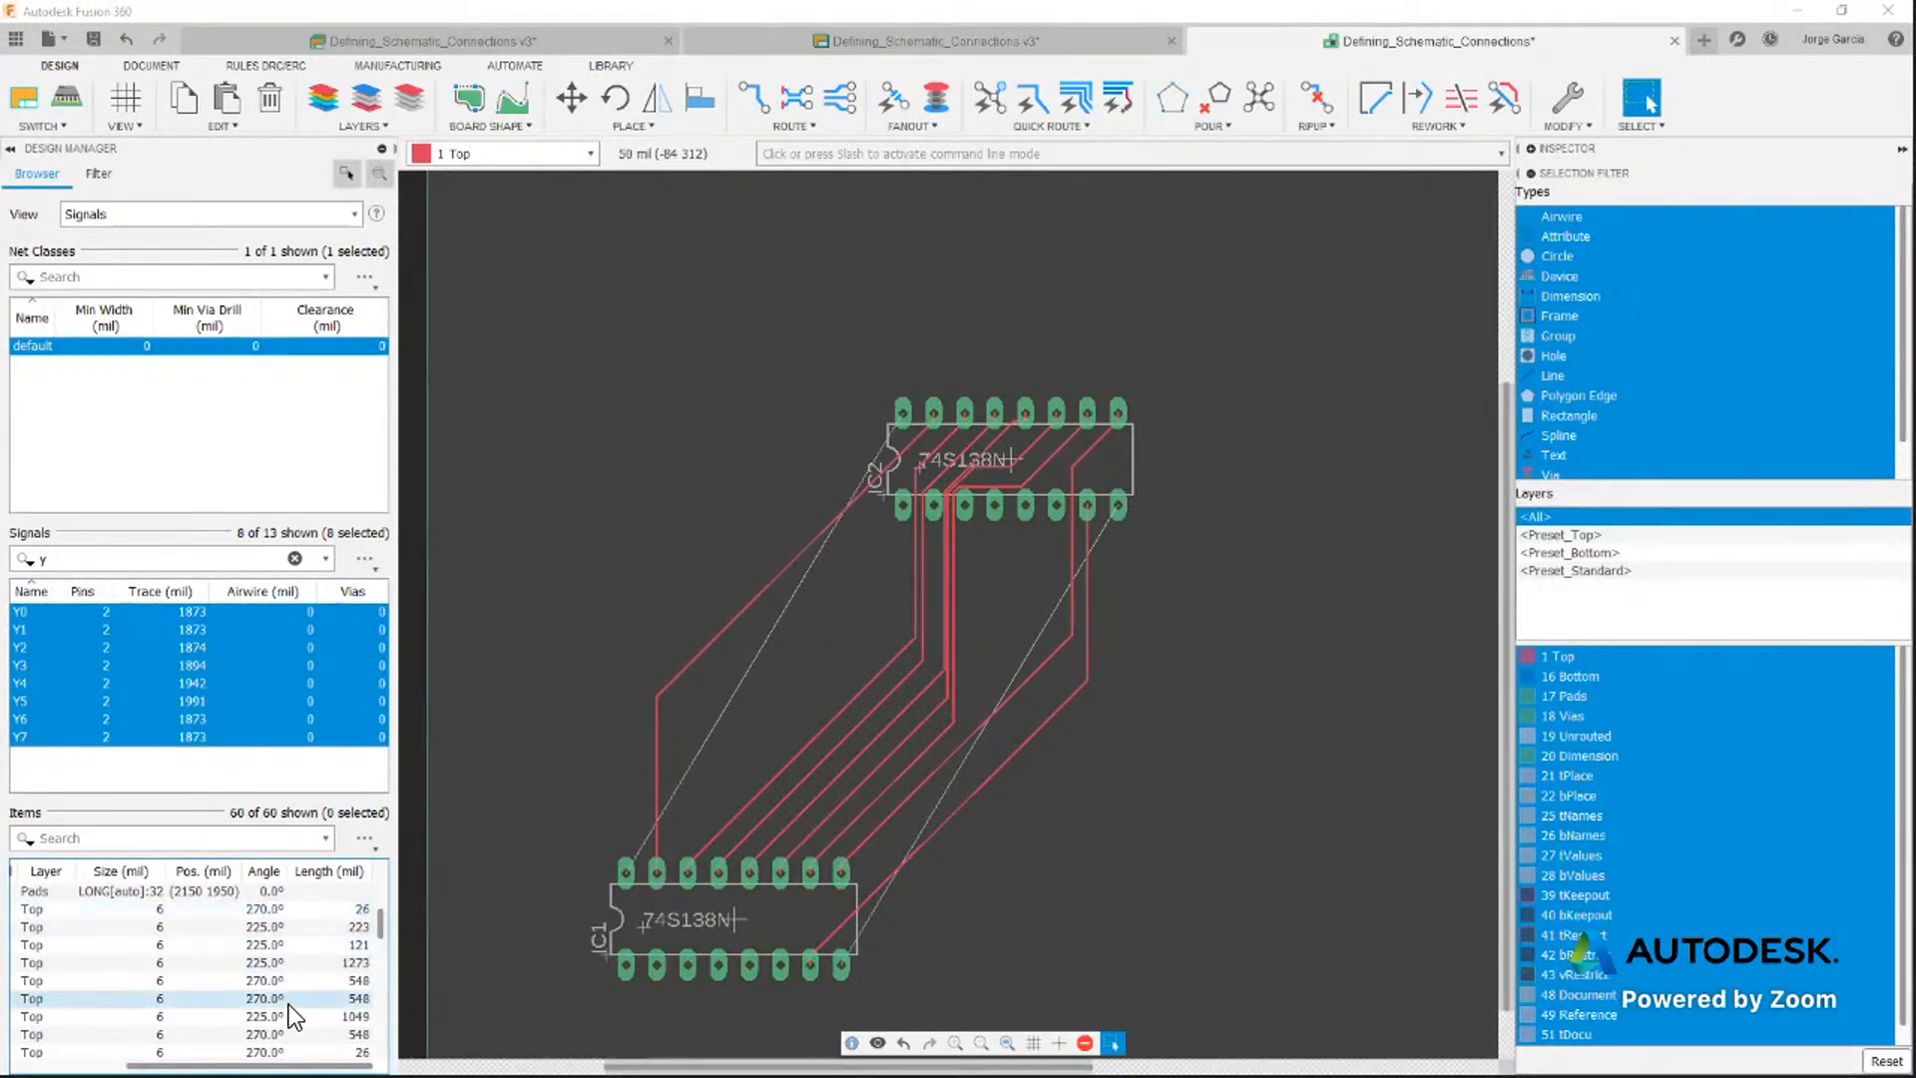
pyautogui.hscroll(-5, 150, 1028)
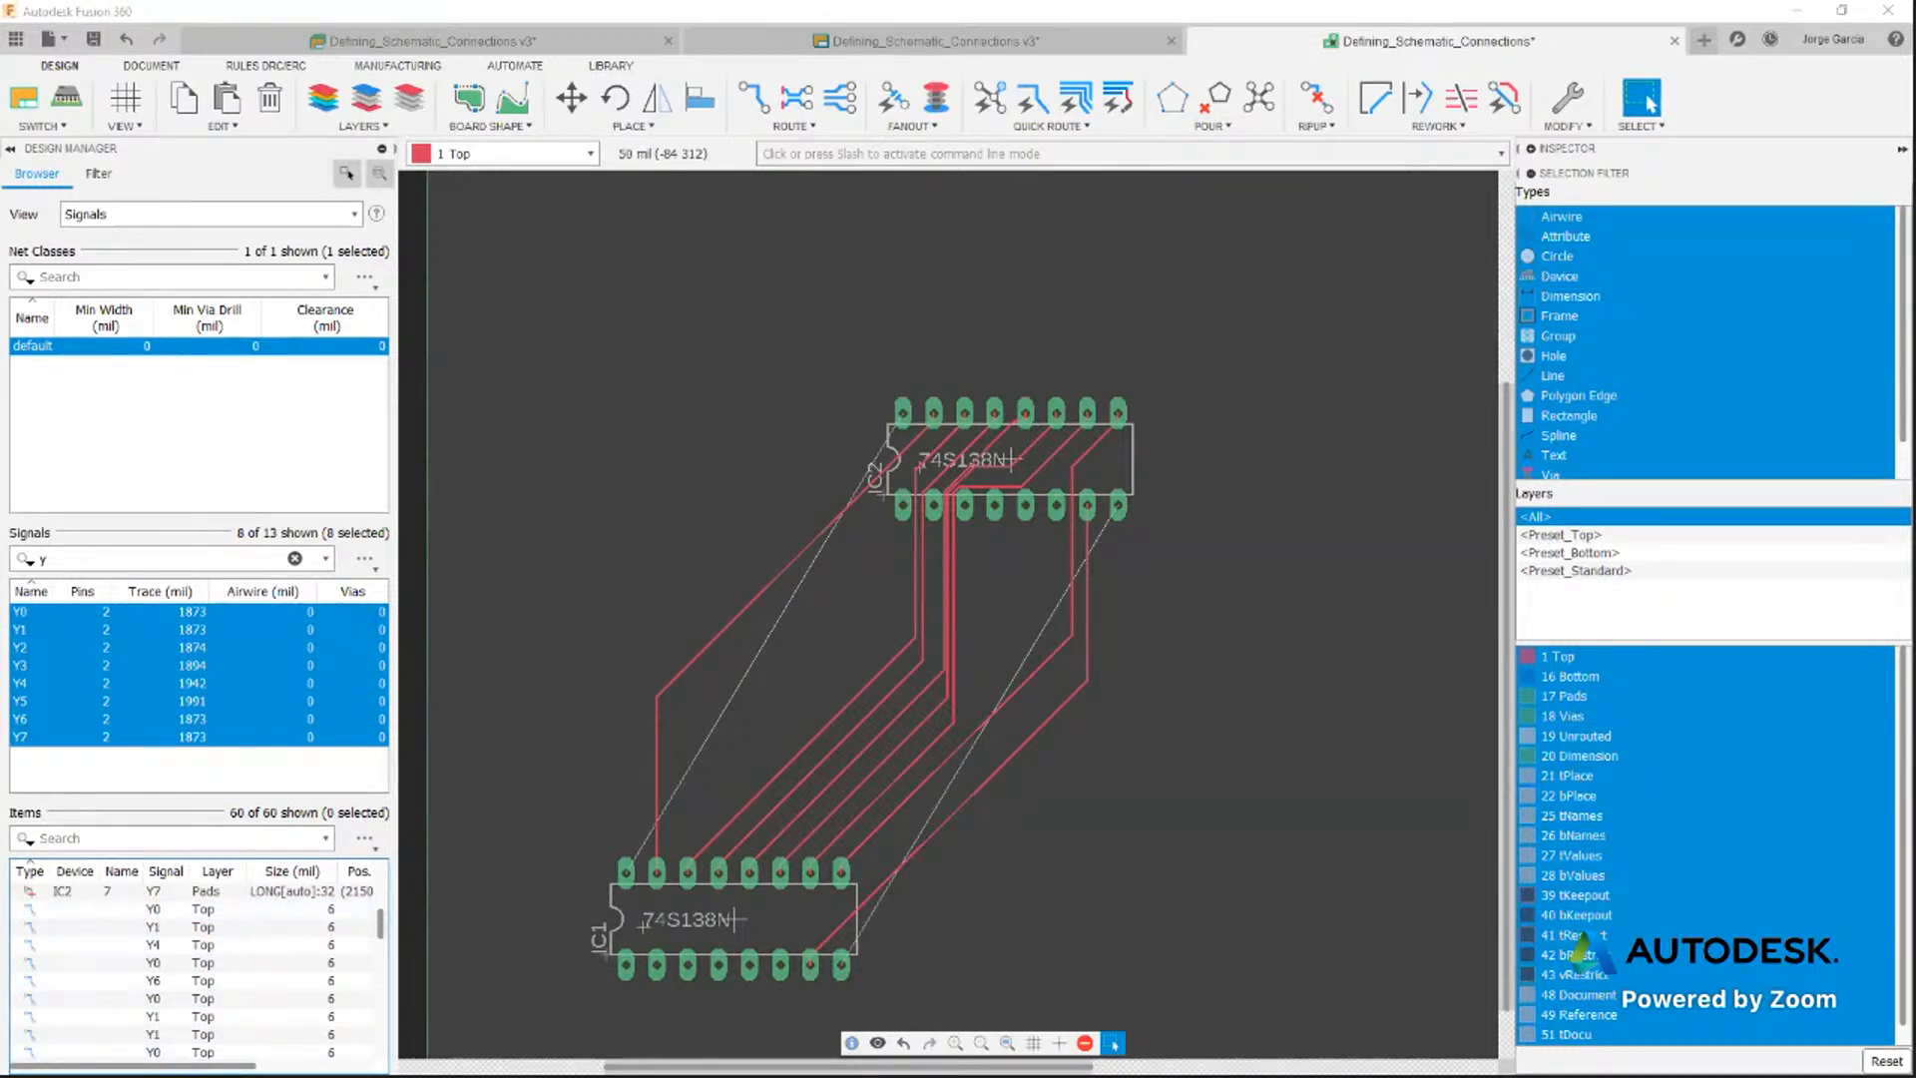
pyautogui.hscroll(5, 191, 963)
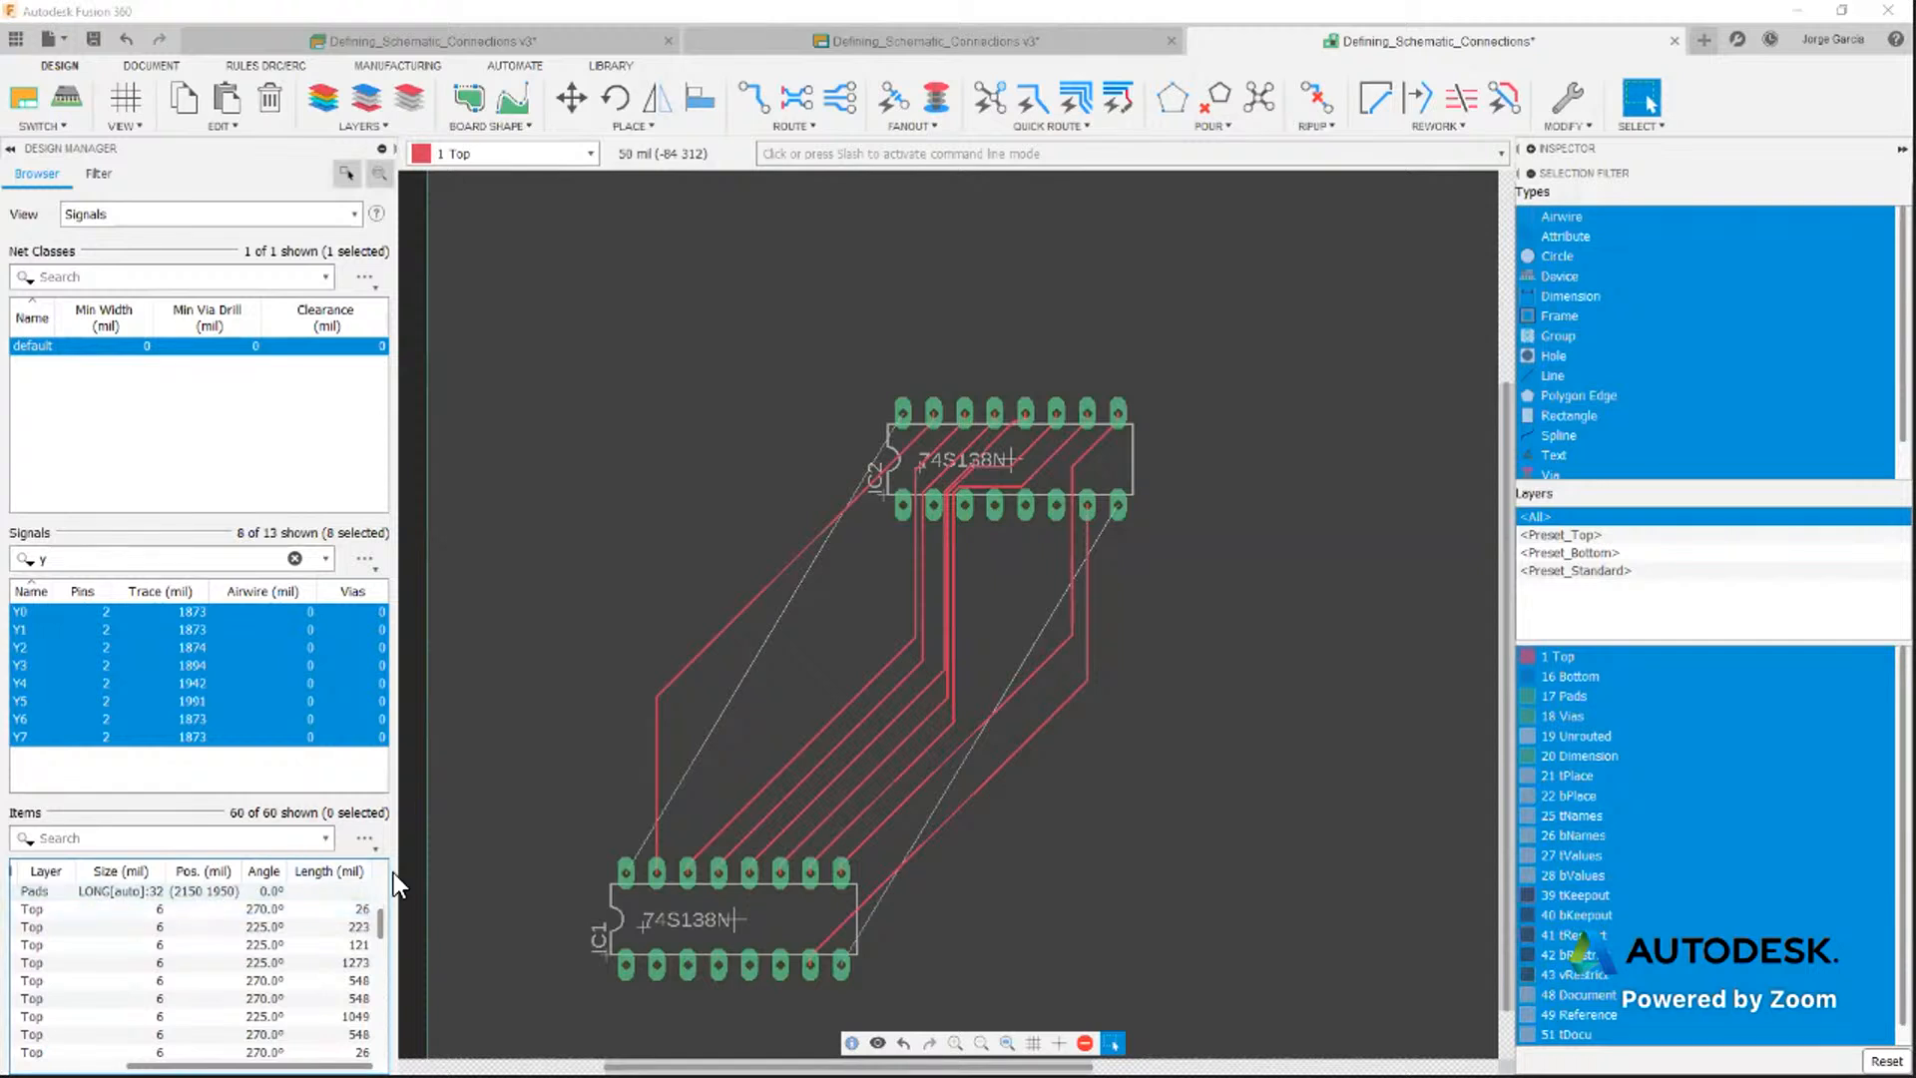
pyautogui.scroll(-1, 344, 978)
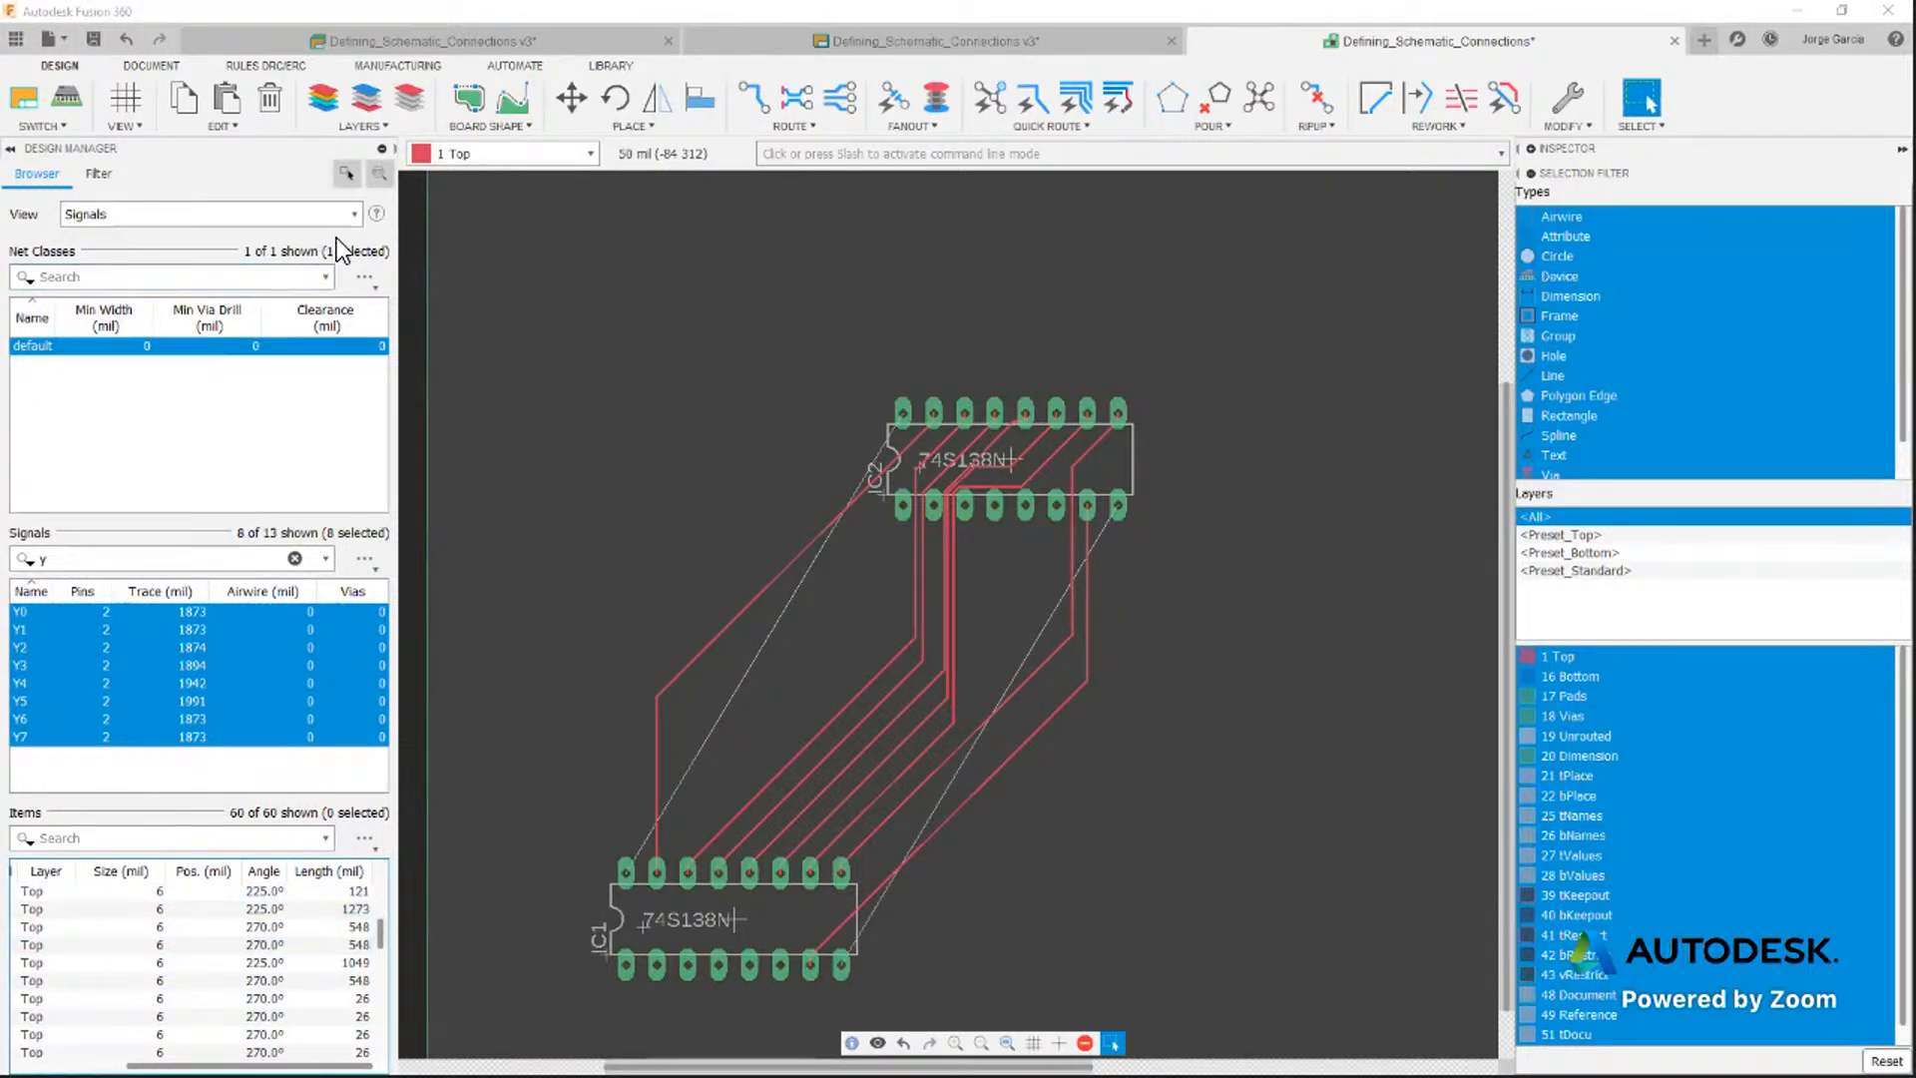
# Set the board's Design Manager view to Groups, and switch to the schematic
pyautogui.click(352, 216)
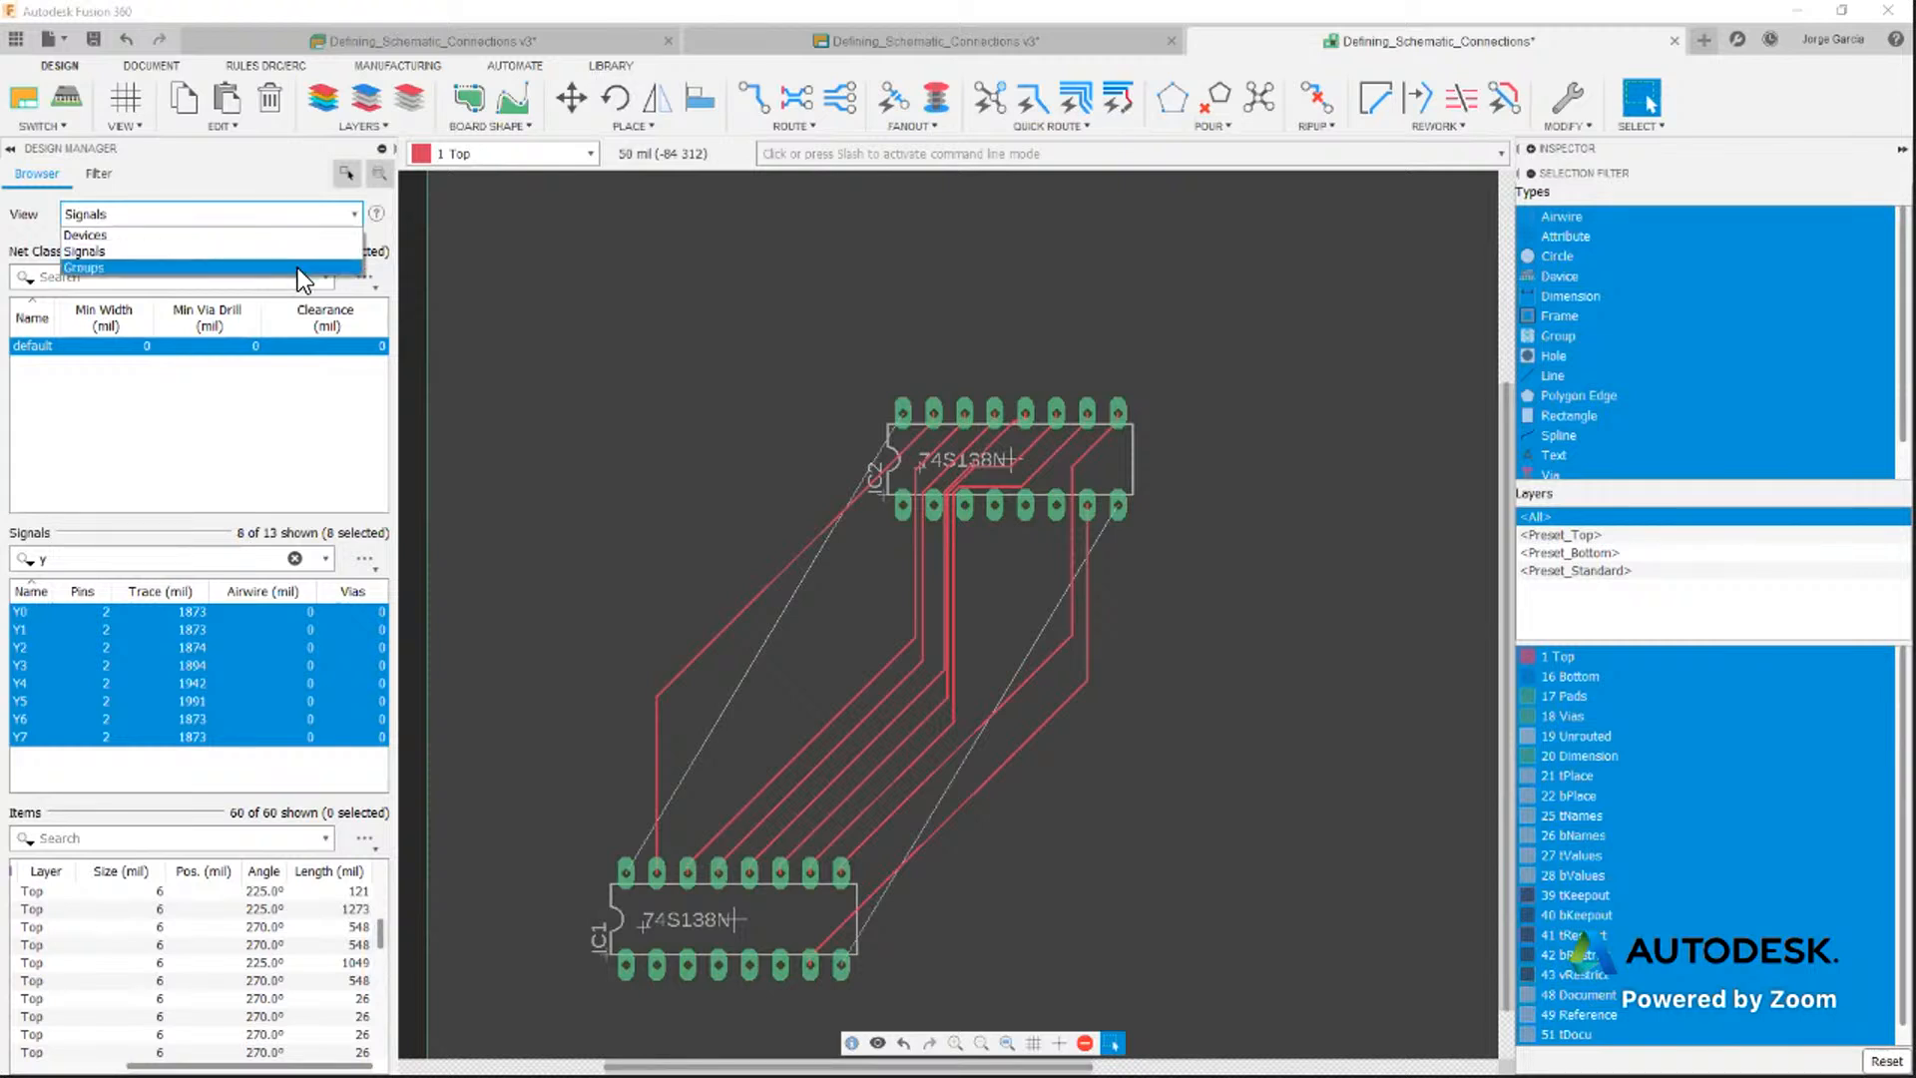
pyautogui.click(298, 268)
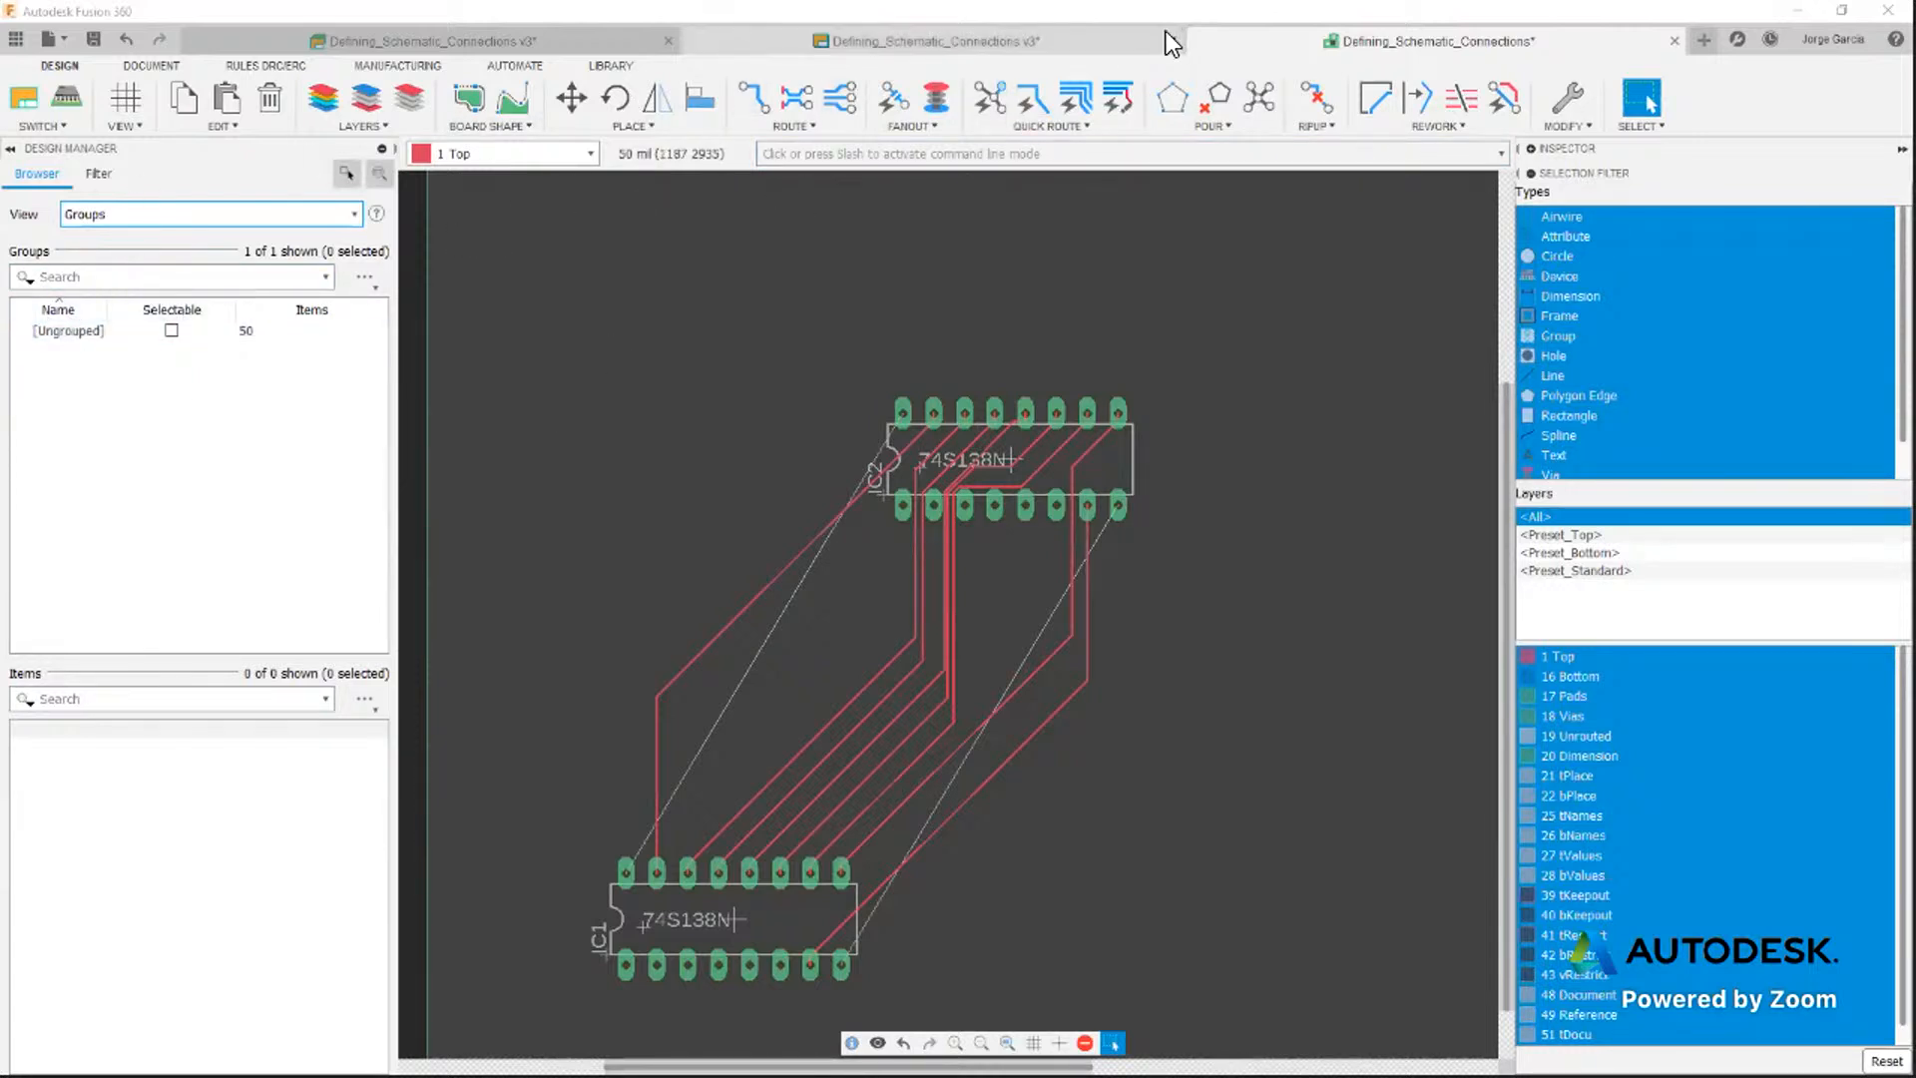
pyautogui.click(1112, 44)
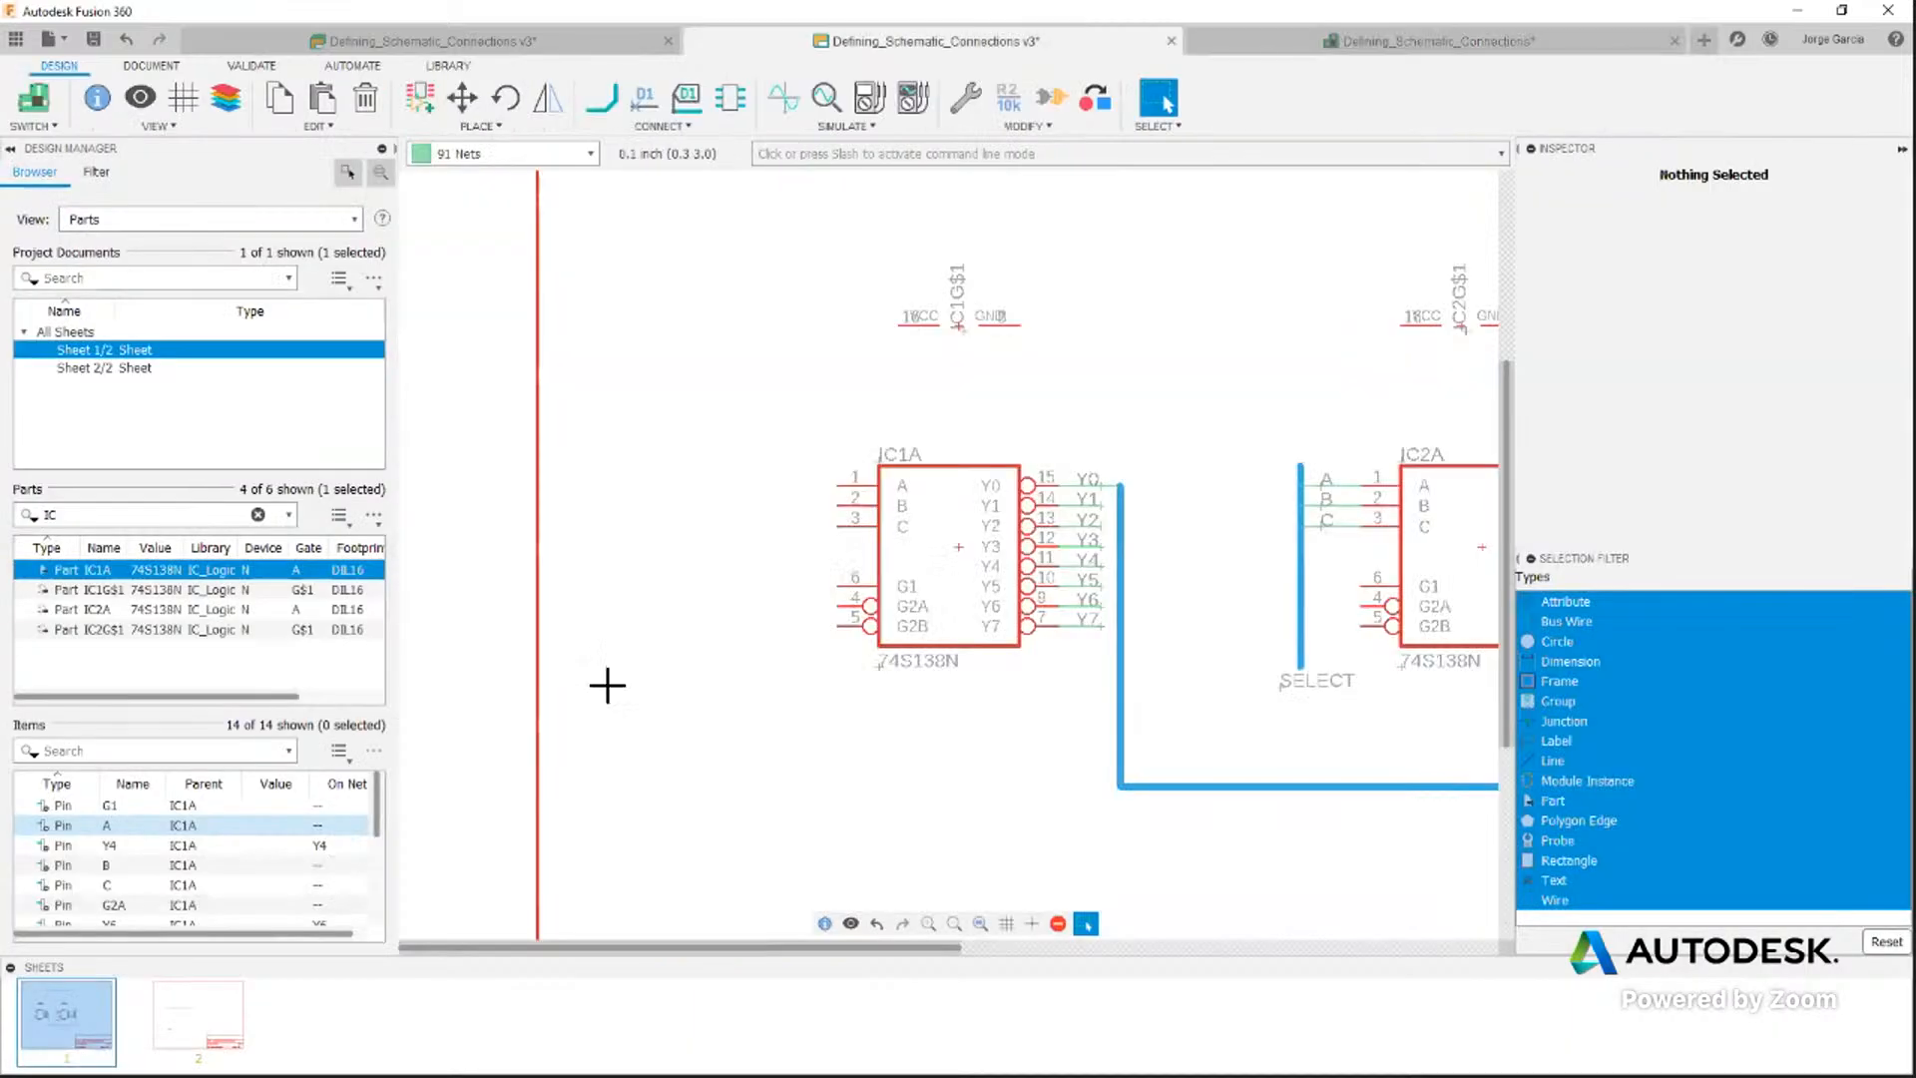
# Create a selectable group named 2GATES from IC1A, IC2A and their connected nets and buses on the schematic
pyautogui.scroll(-3, 1091, 461)
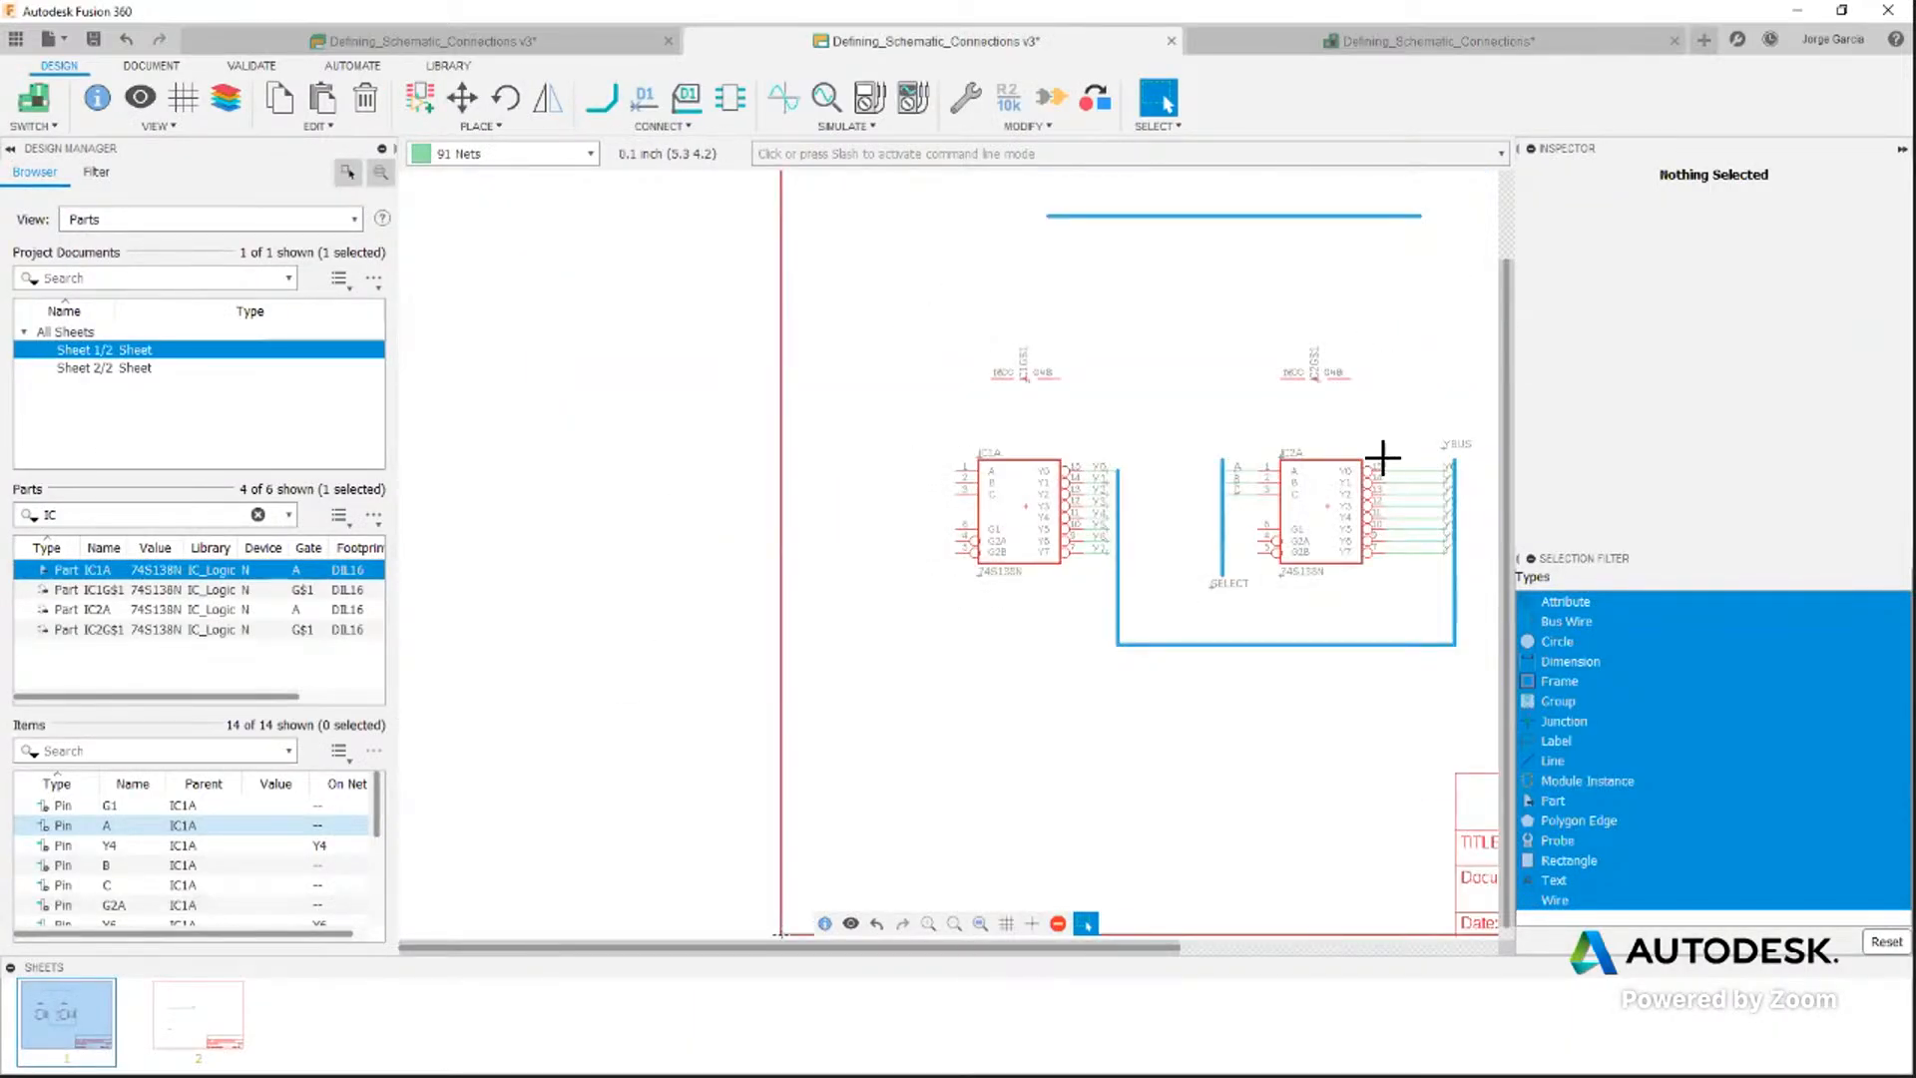
pyautogui.moveTo(1313, 443); pyautogui.dragTo(1027, 523, button='middle')
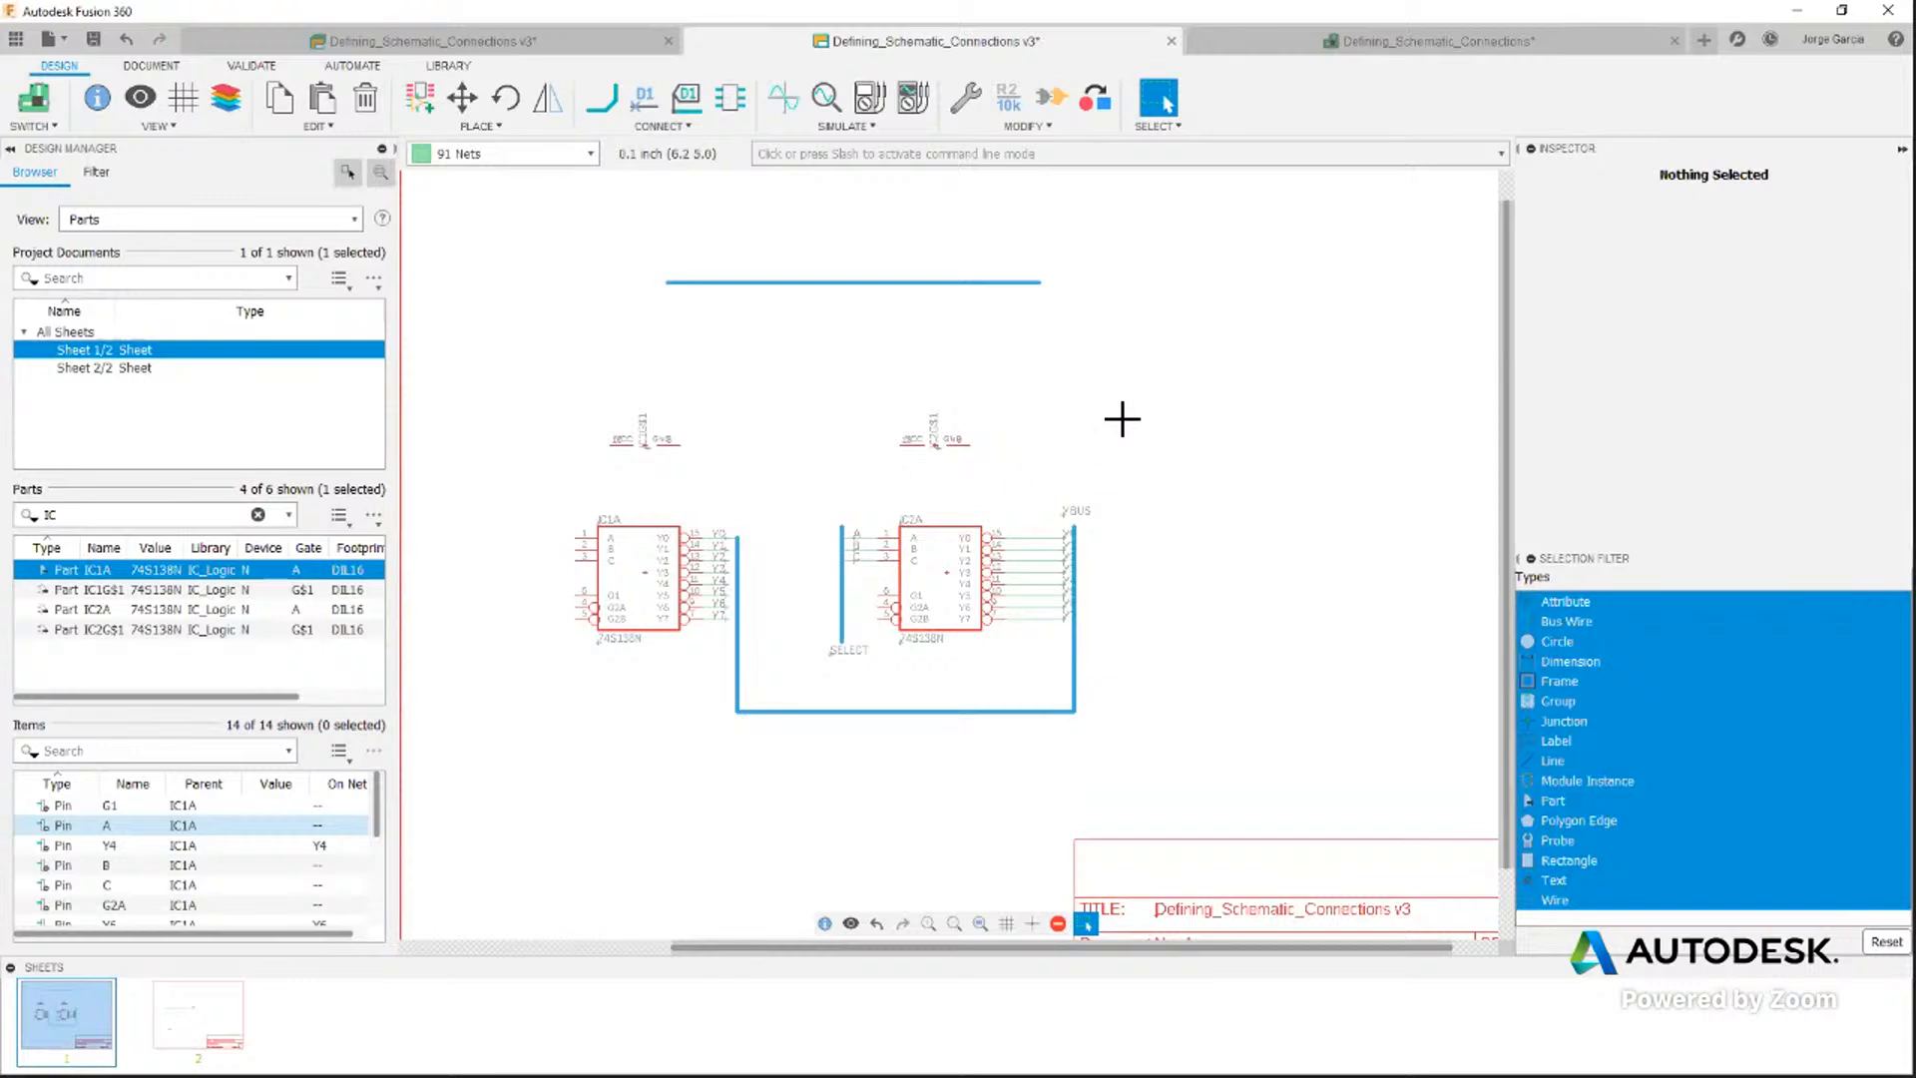
pyautogui.moveTo(1188, 502); pyautogui.dragTo(505, 778)
pyautogui.rightClick(944, 571)
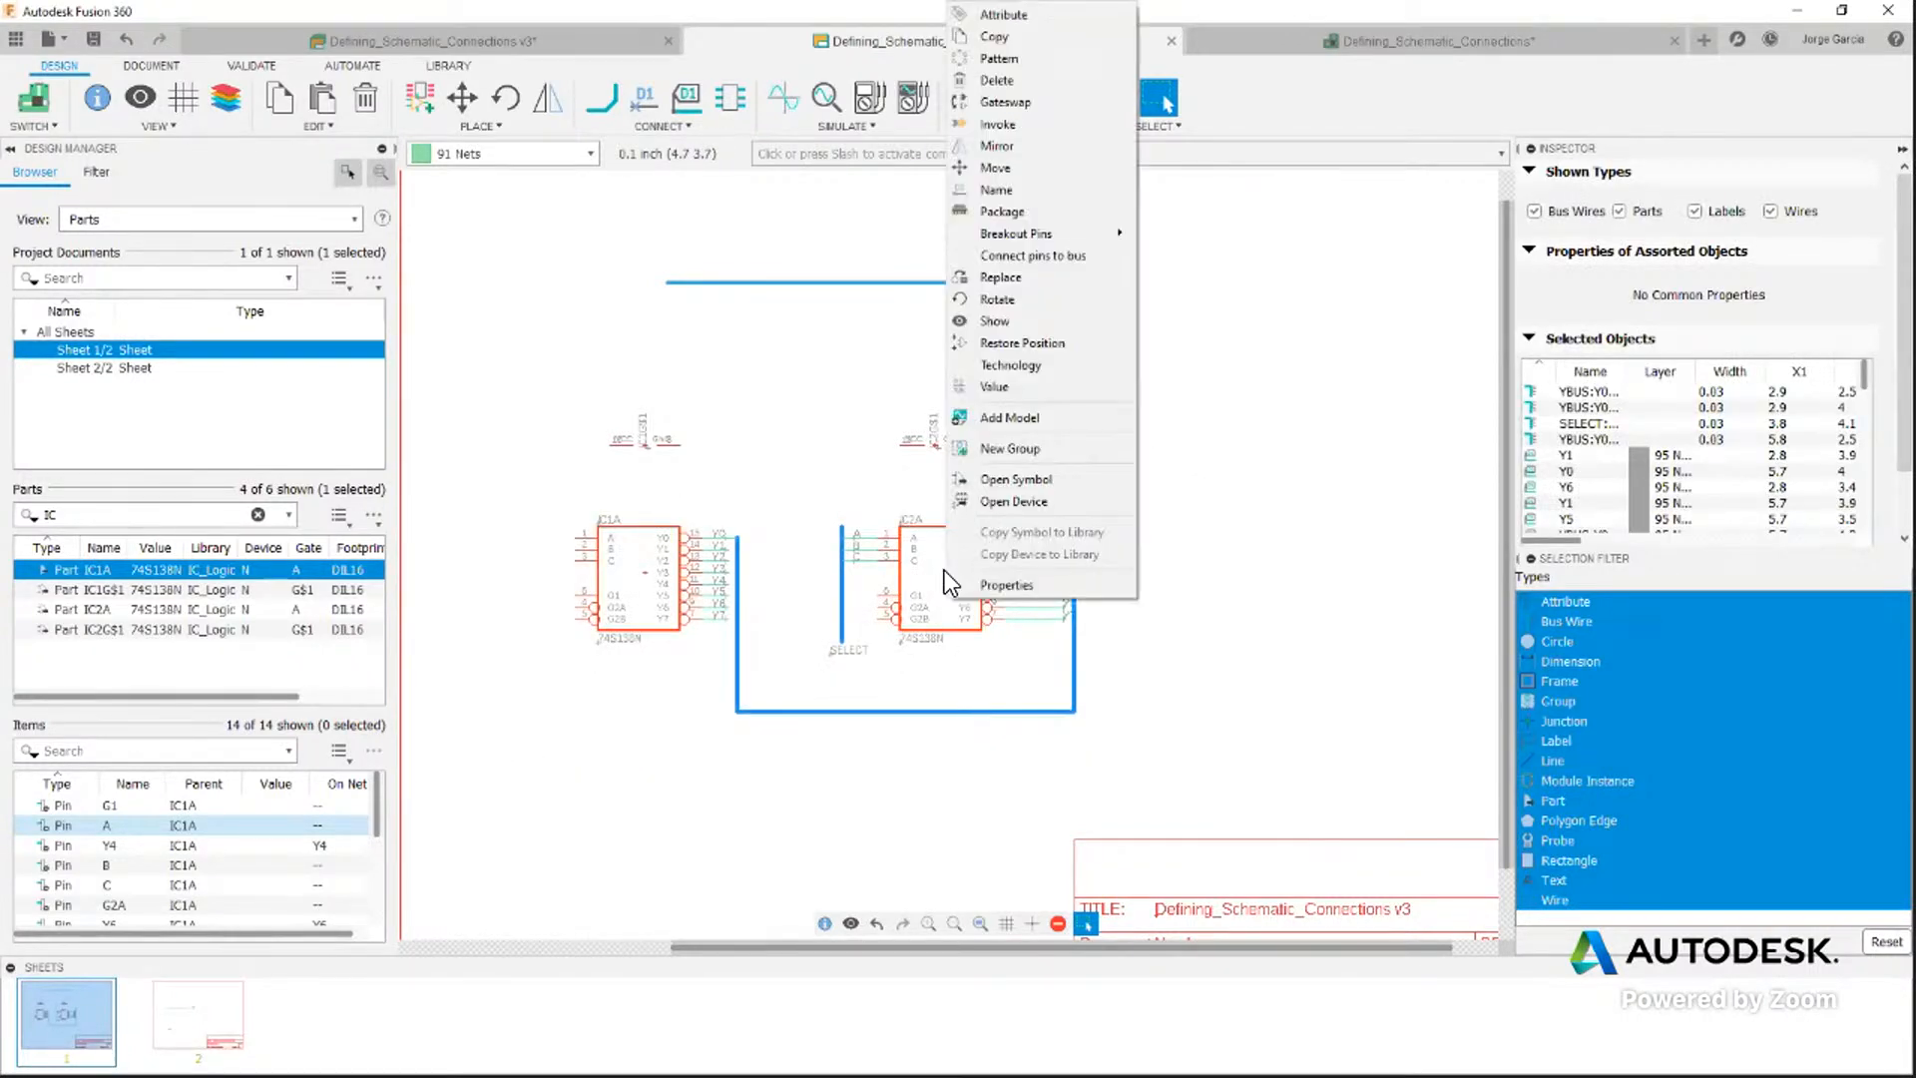
pyautogui.click(1028, 449)
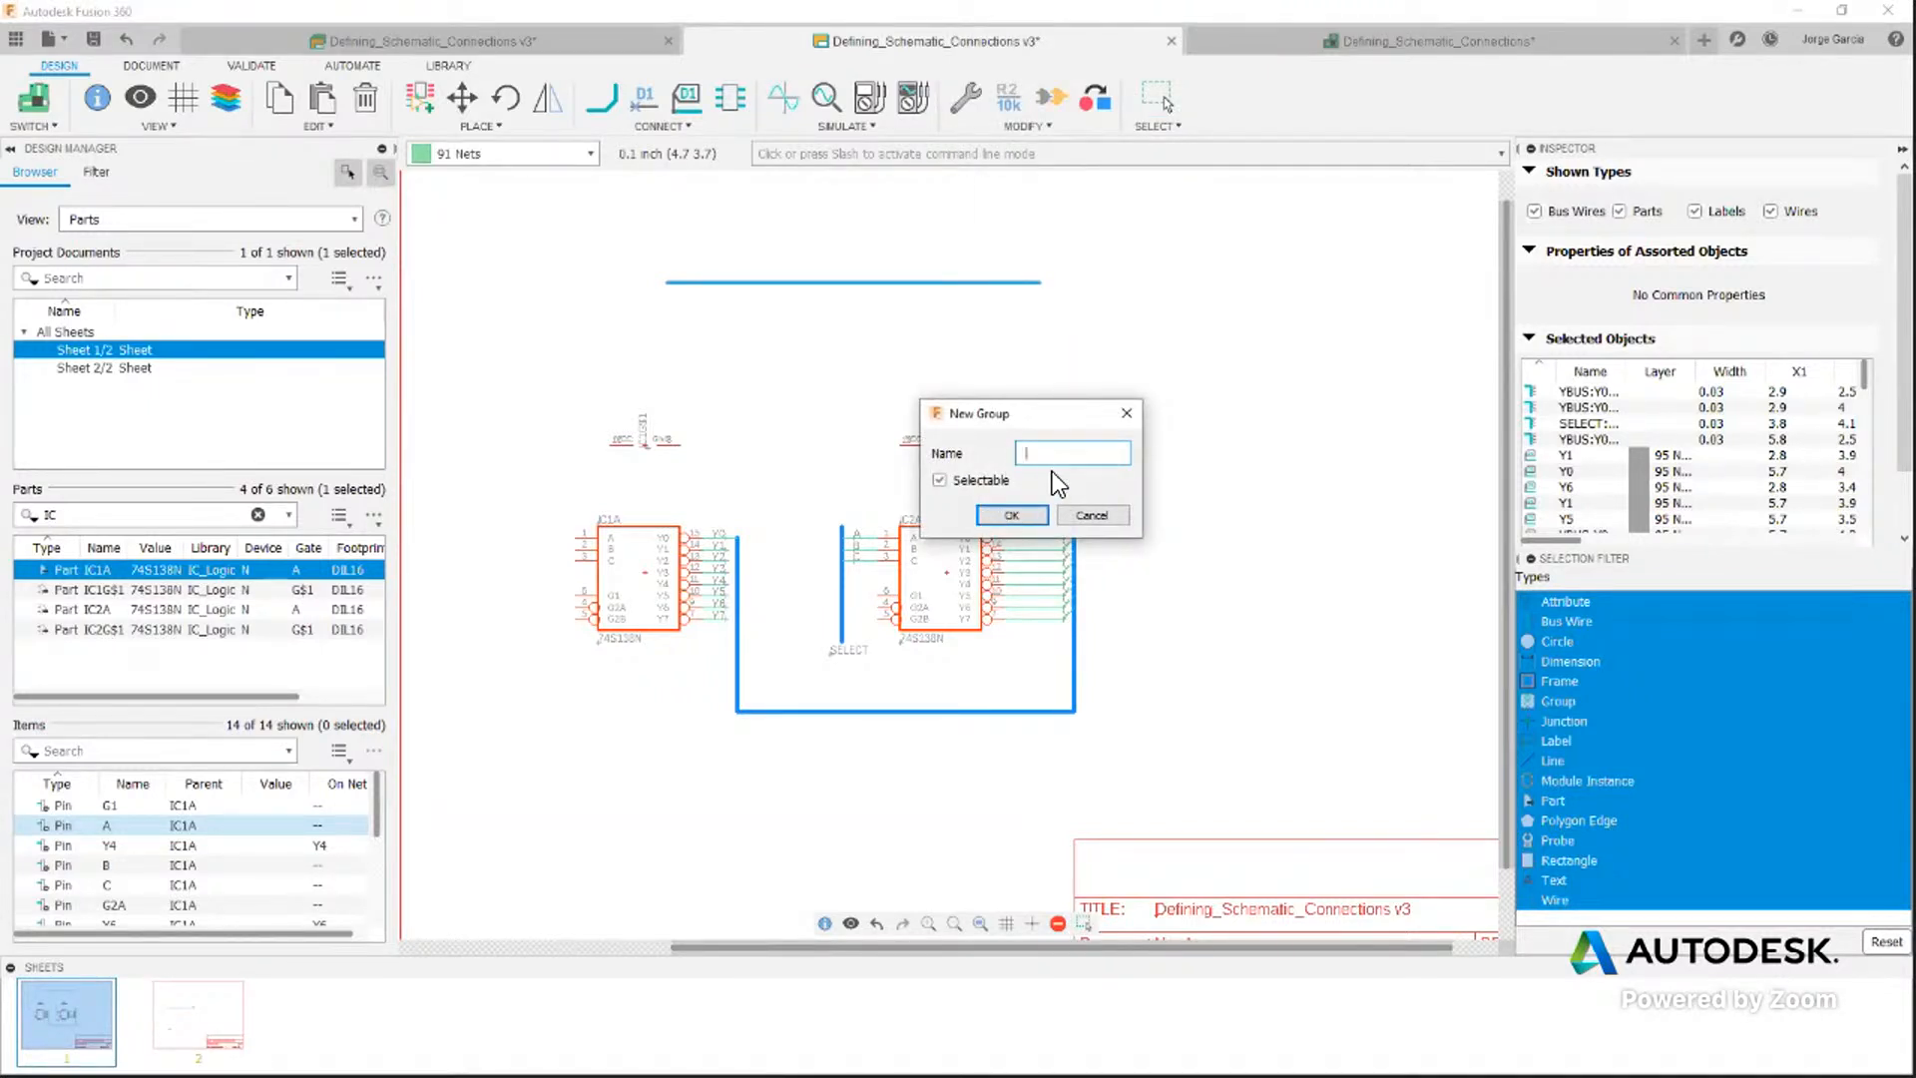
pyautogui.write('2GATES')
pyautogui.click(1014, 517)
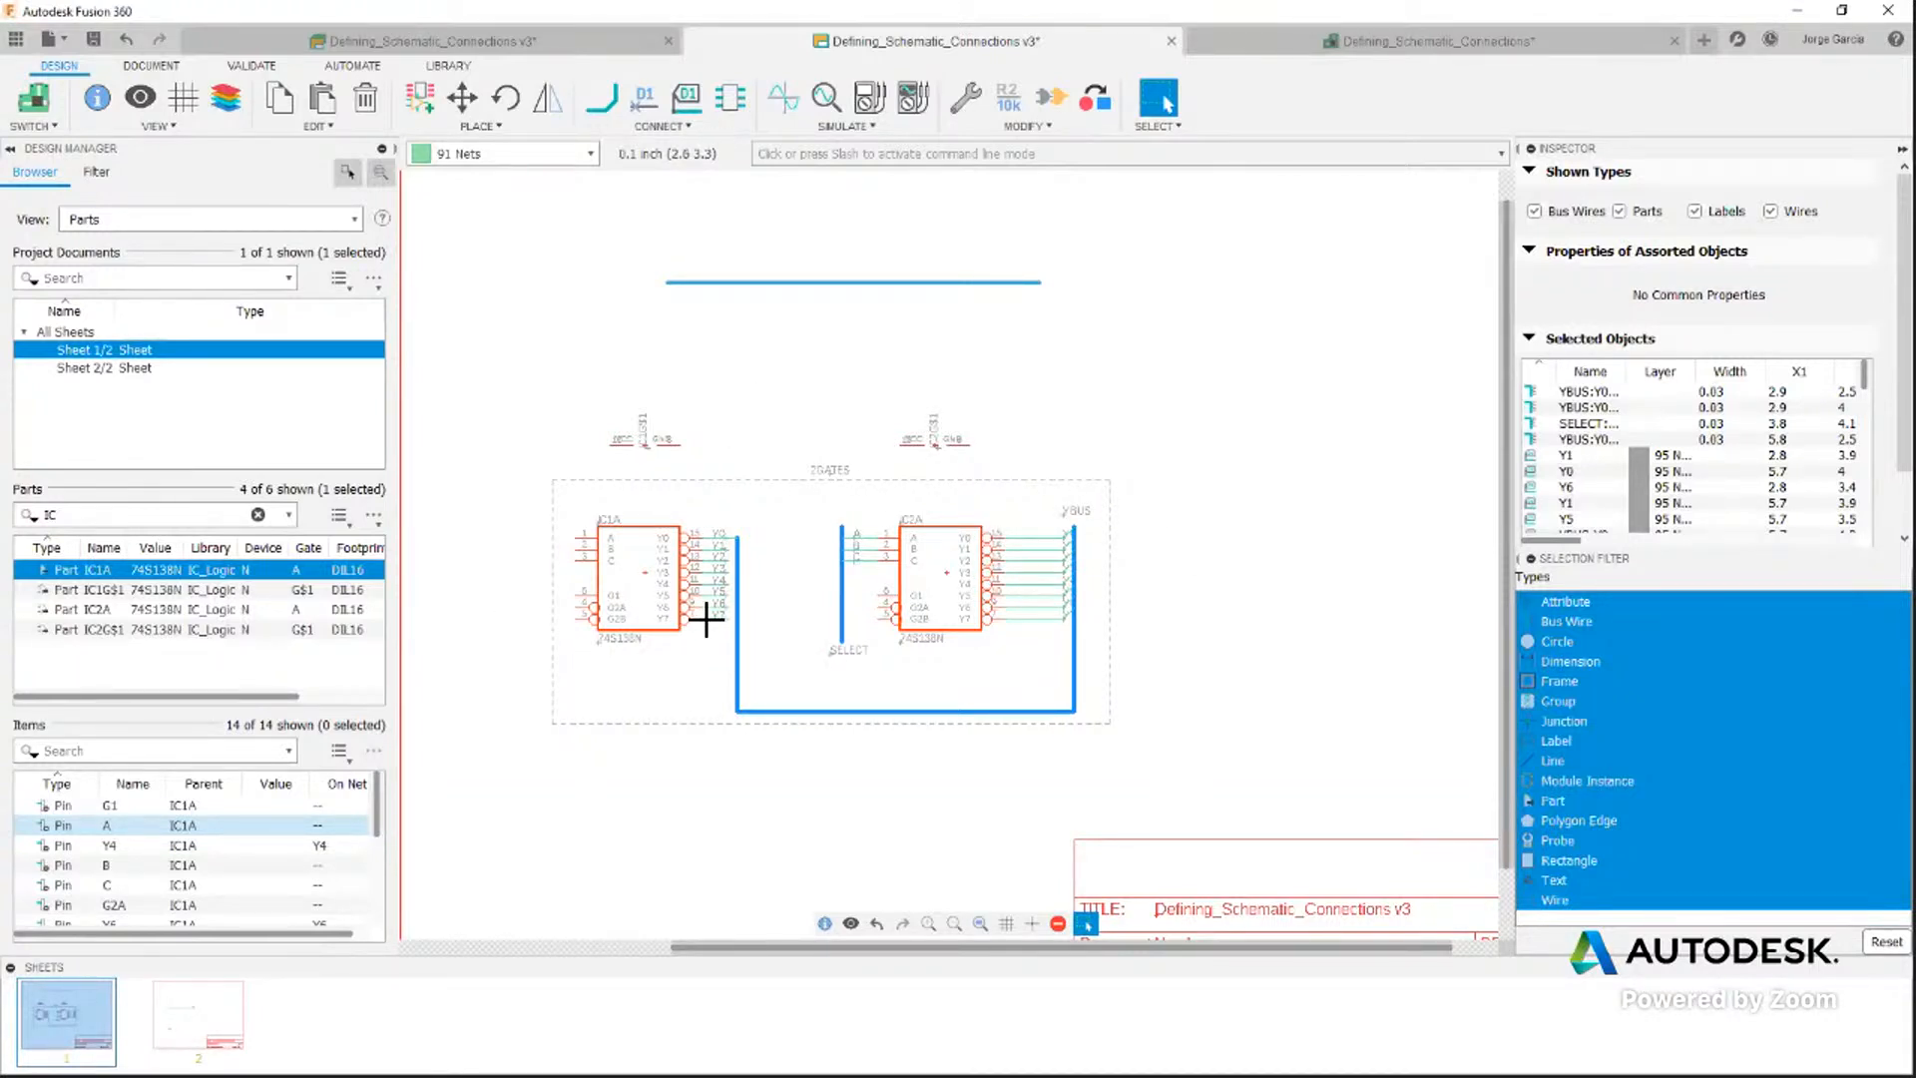
# Move gate IC2A to (4.8, 3.7) inch, and move the whole 2GATES group about 0.2 inch right and 0.4 inch down
pyautogui.click(1317, 577)
pyautogui.moveTo(941, 569)
pyautogui.mouseDown()
pyautogui.moveTo(1065, 567)
pyautogui.moveTo(960, 577)
pyautogui.mouseUp()
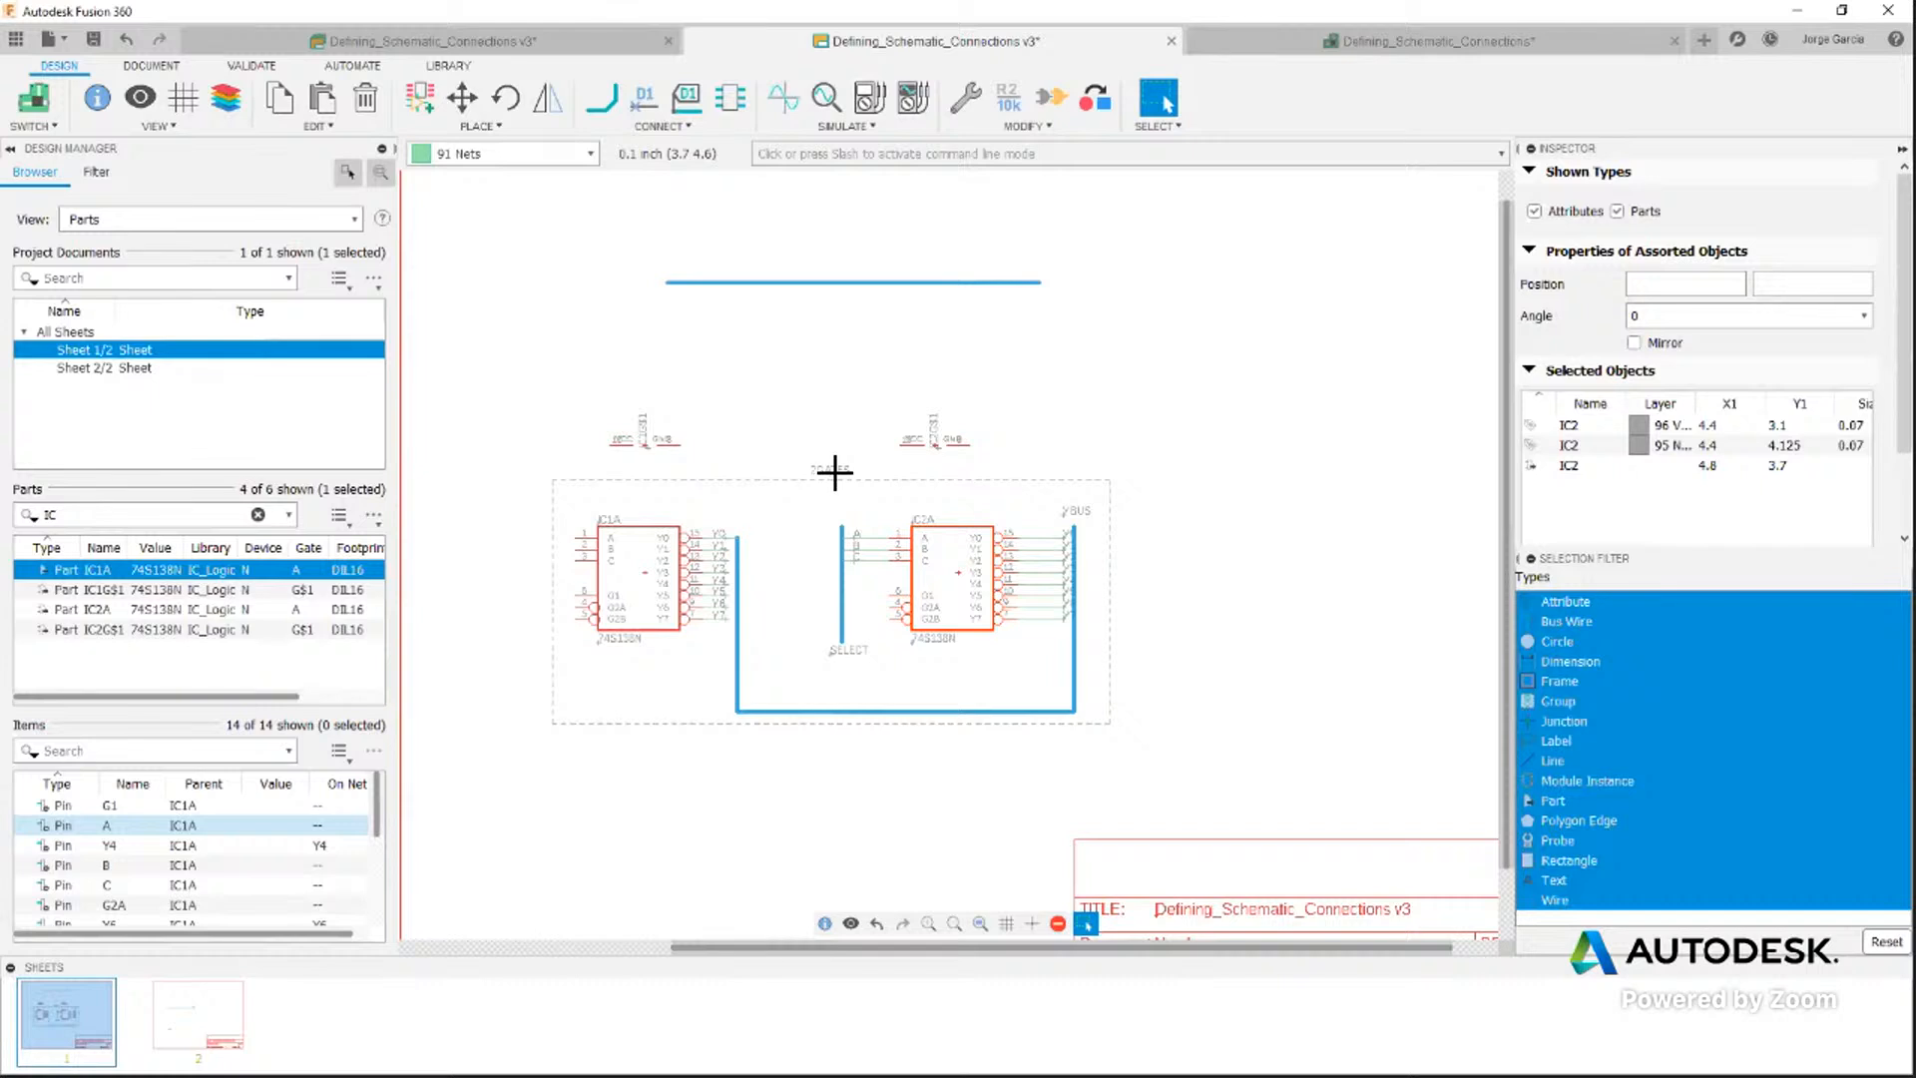
pyautogui.moveTo(838, 471); pyautogui.dragTo(906, 522)
pyautogui.press('Escape')
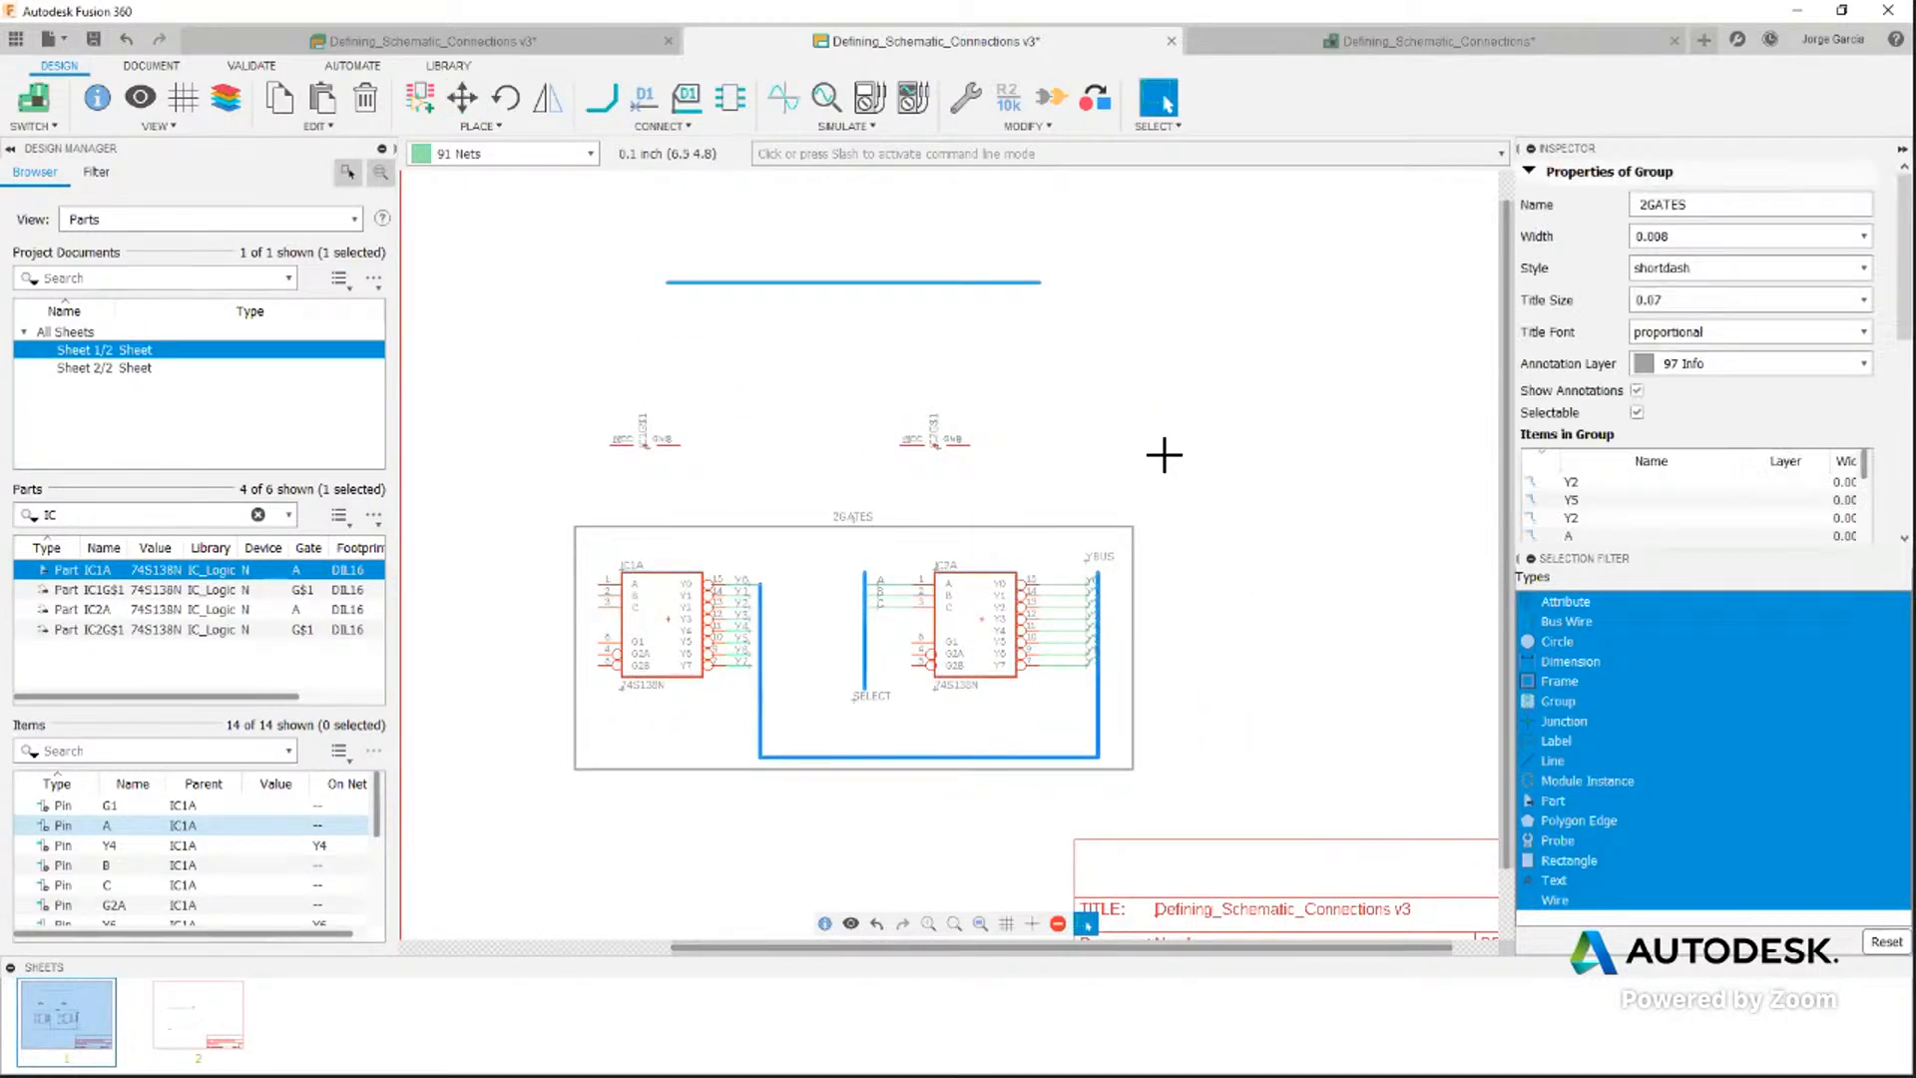
pyautogui.click(1163, 456)
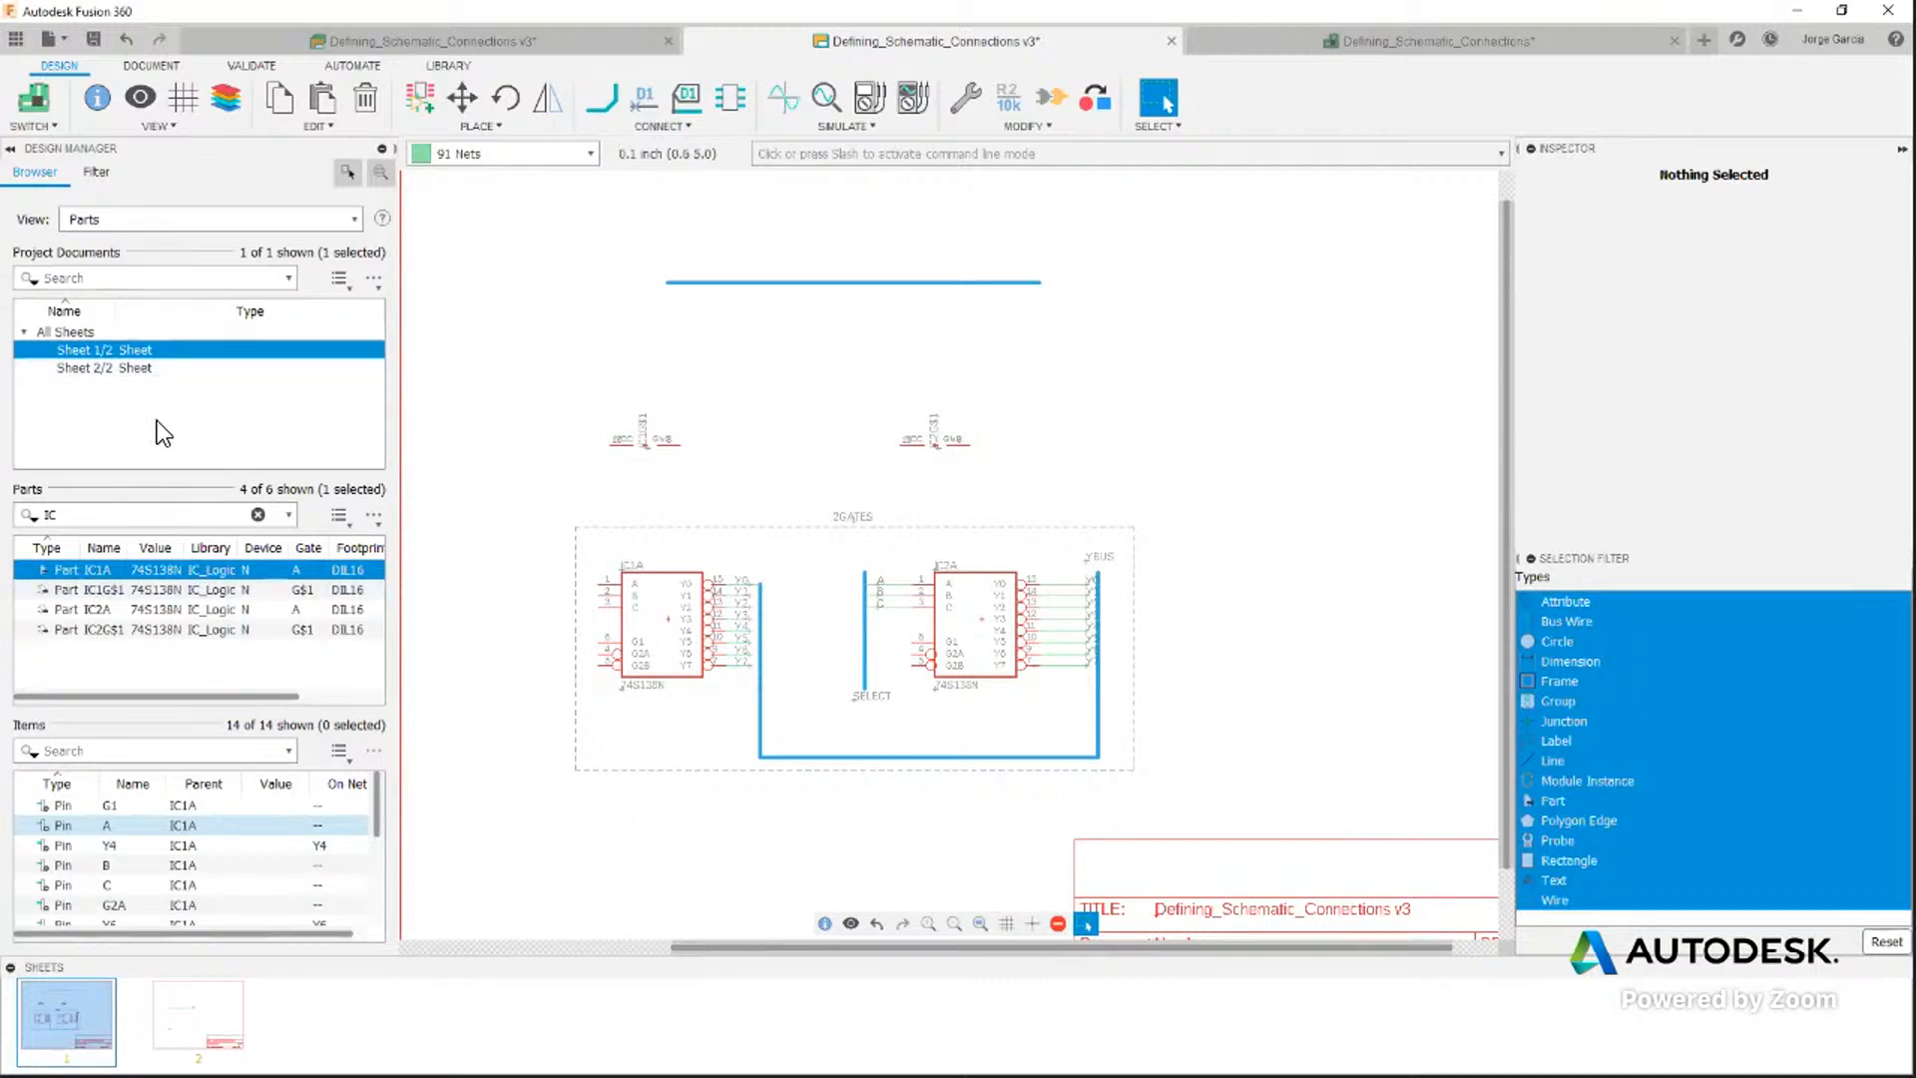
# Set the schematic's Design Manager view to Groups and locate the 2GATES group on the sheet
pyautogui.click(357, 217)
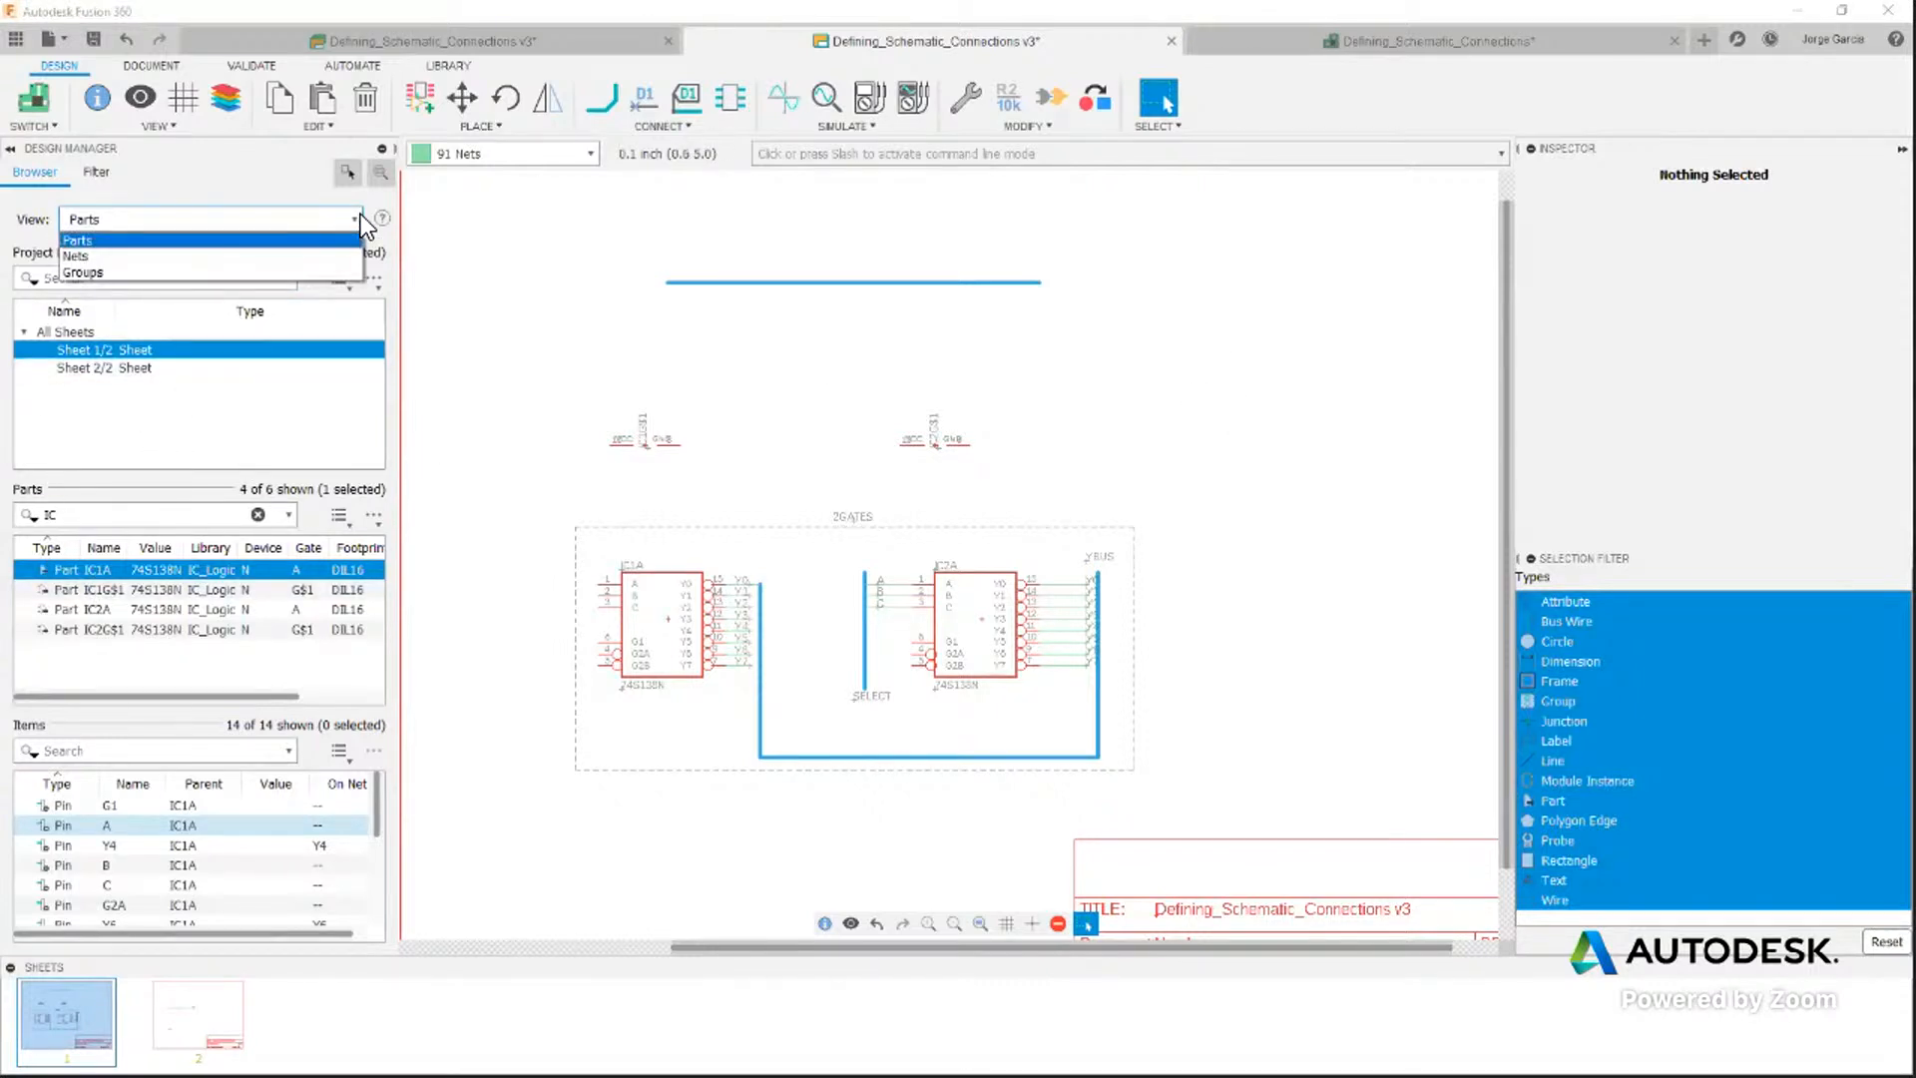
pyautogui.click(205, 273)
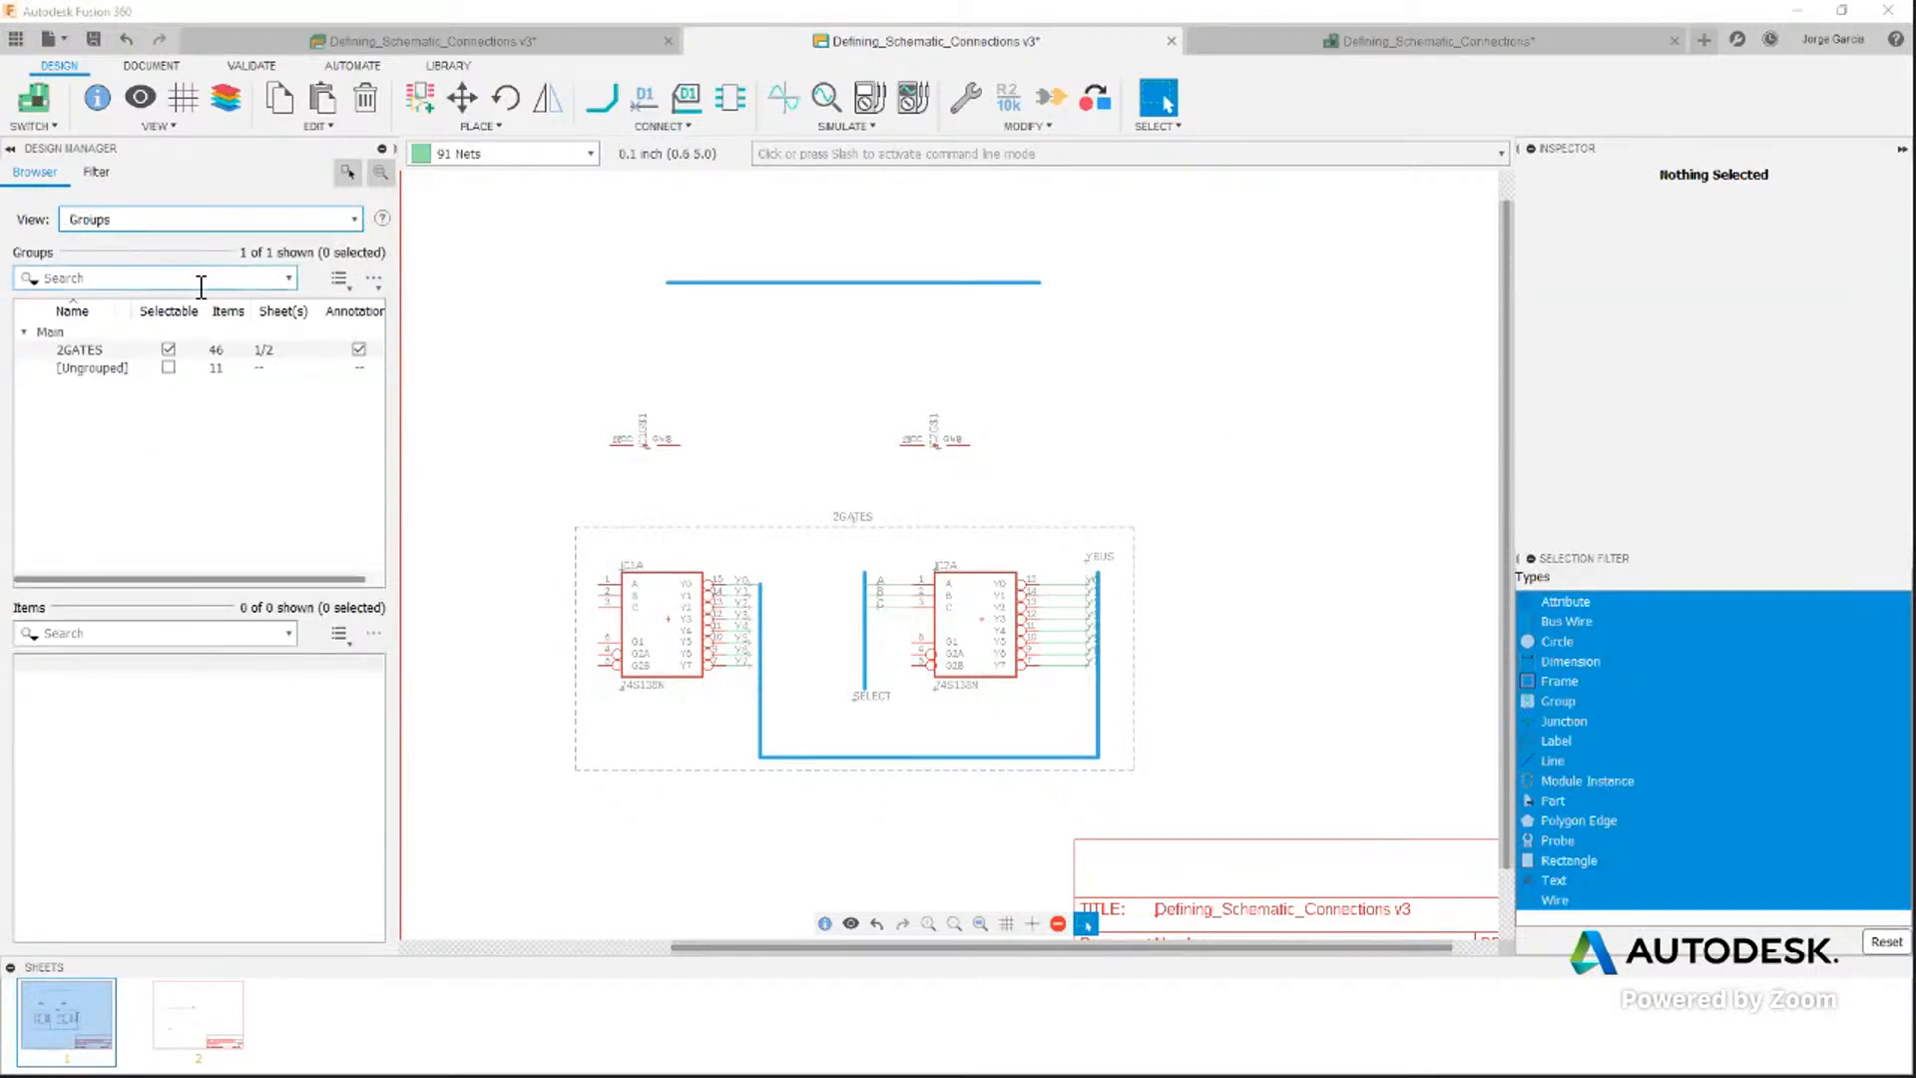
pyautogui.click(78, 349)
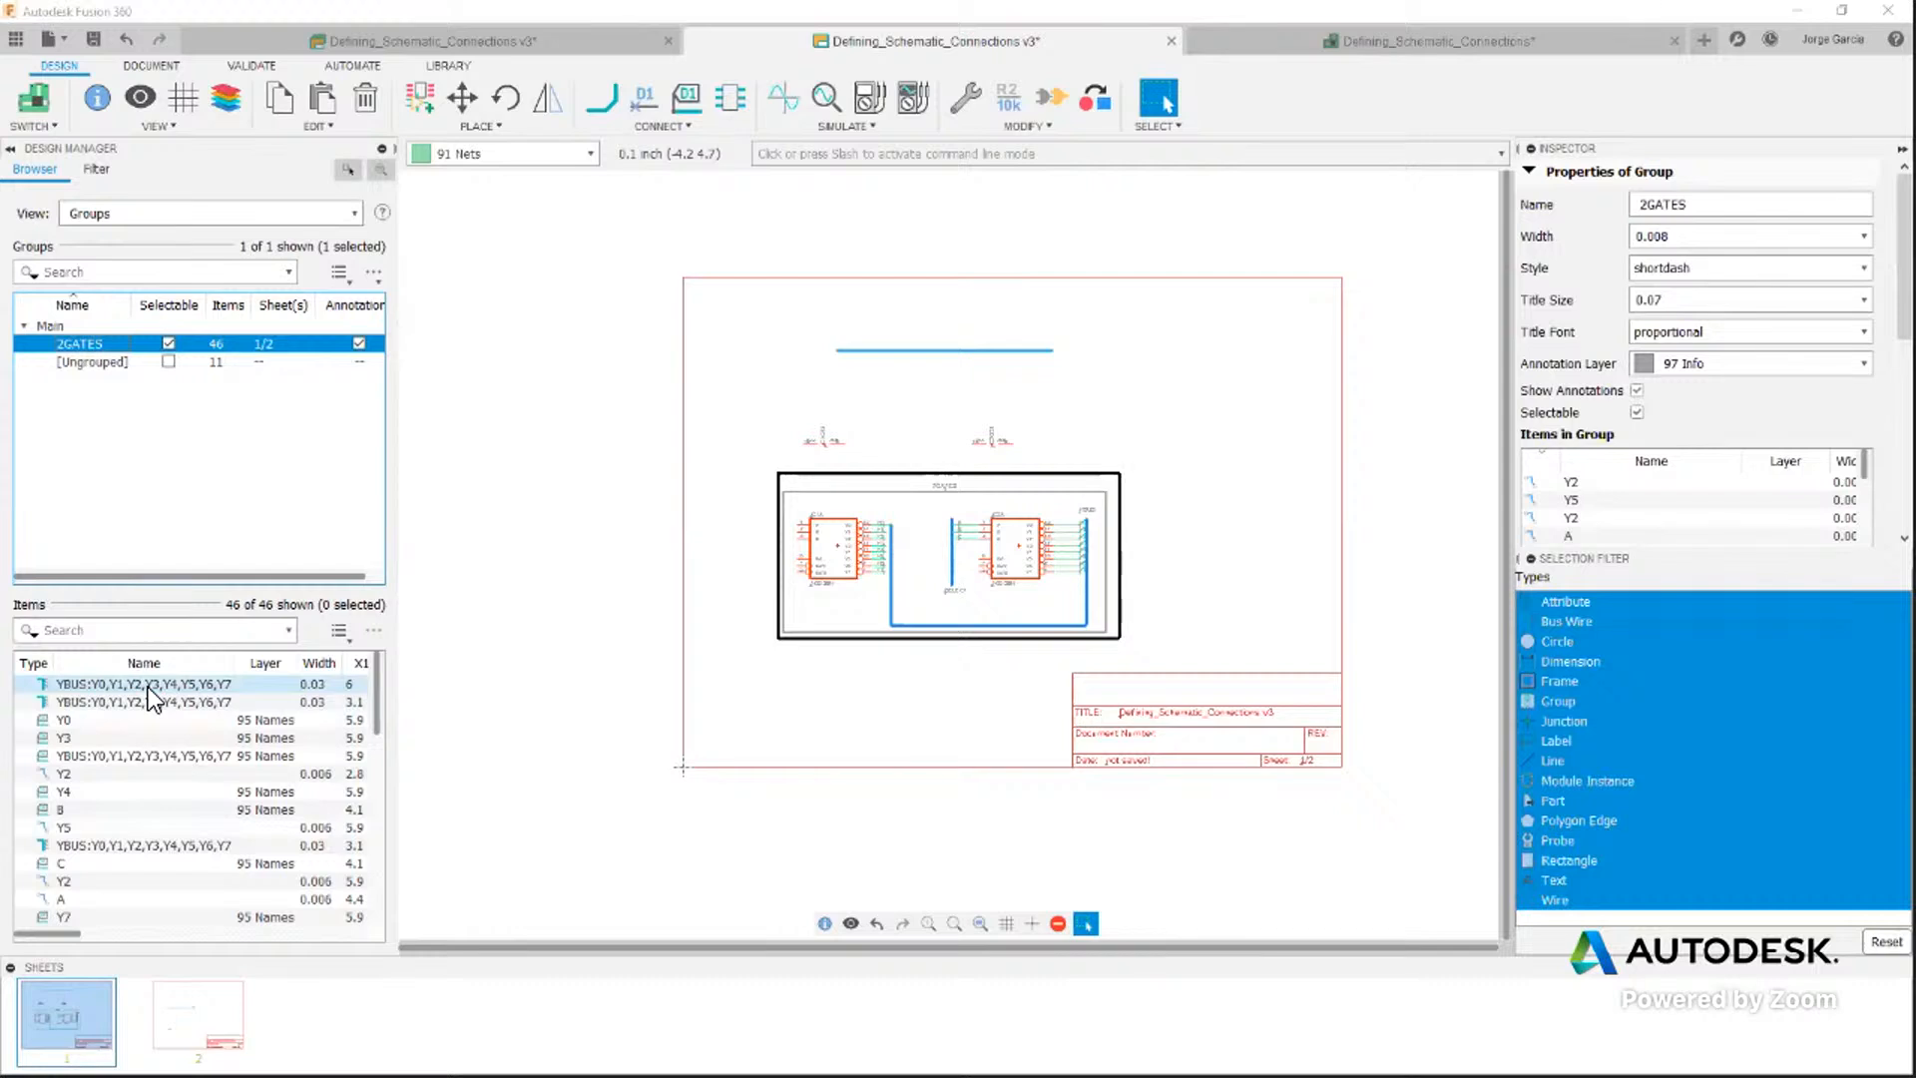
# Locate the YBUS label among the 2GATES items, examine its group options, and locate the first YBUS bus wire listed
pyautogui.click(140, 756)
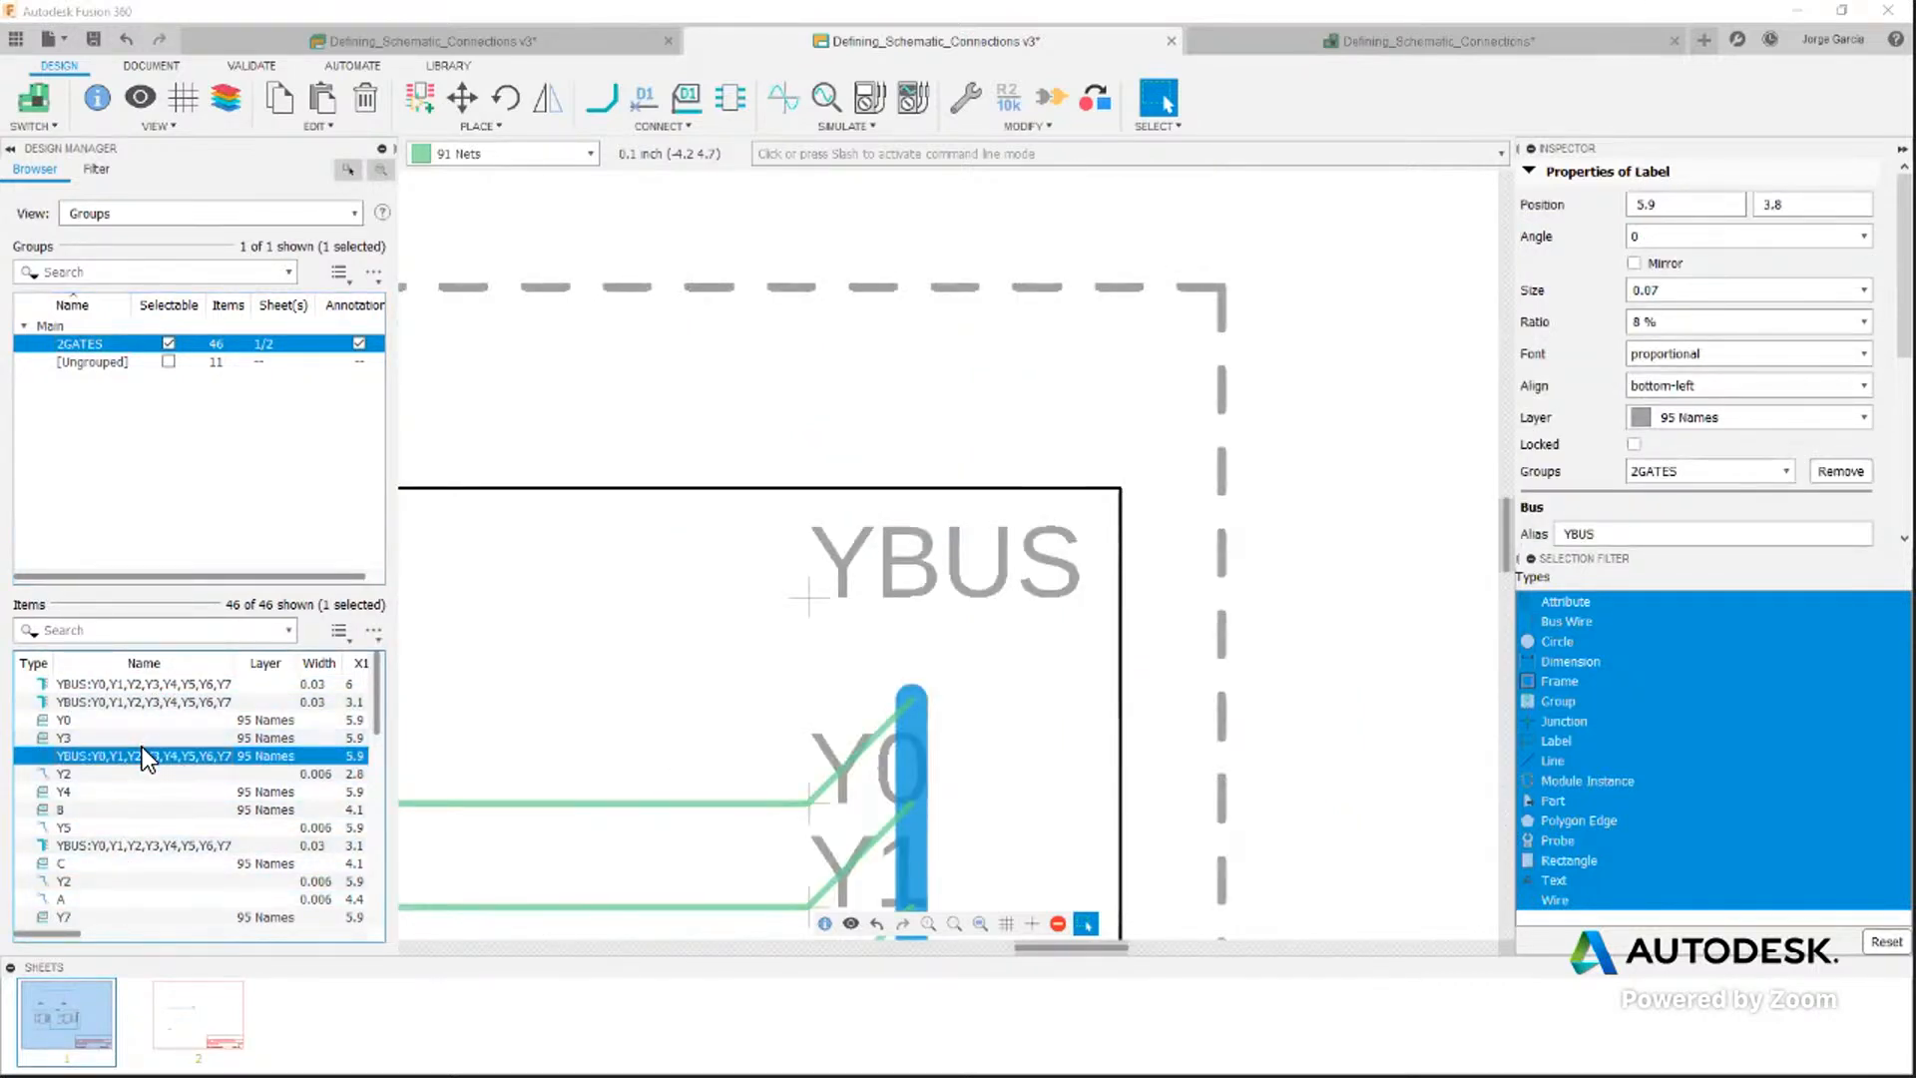
pyautogui.rightClick(141, 750)
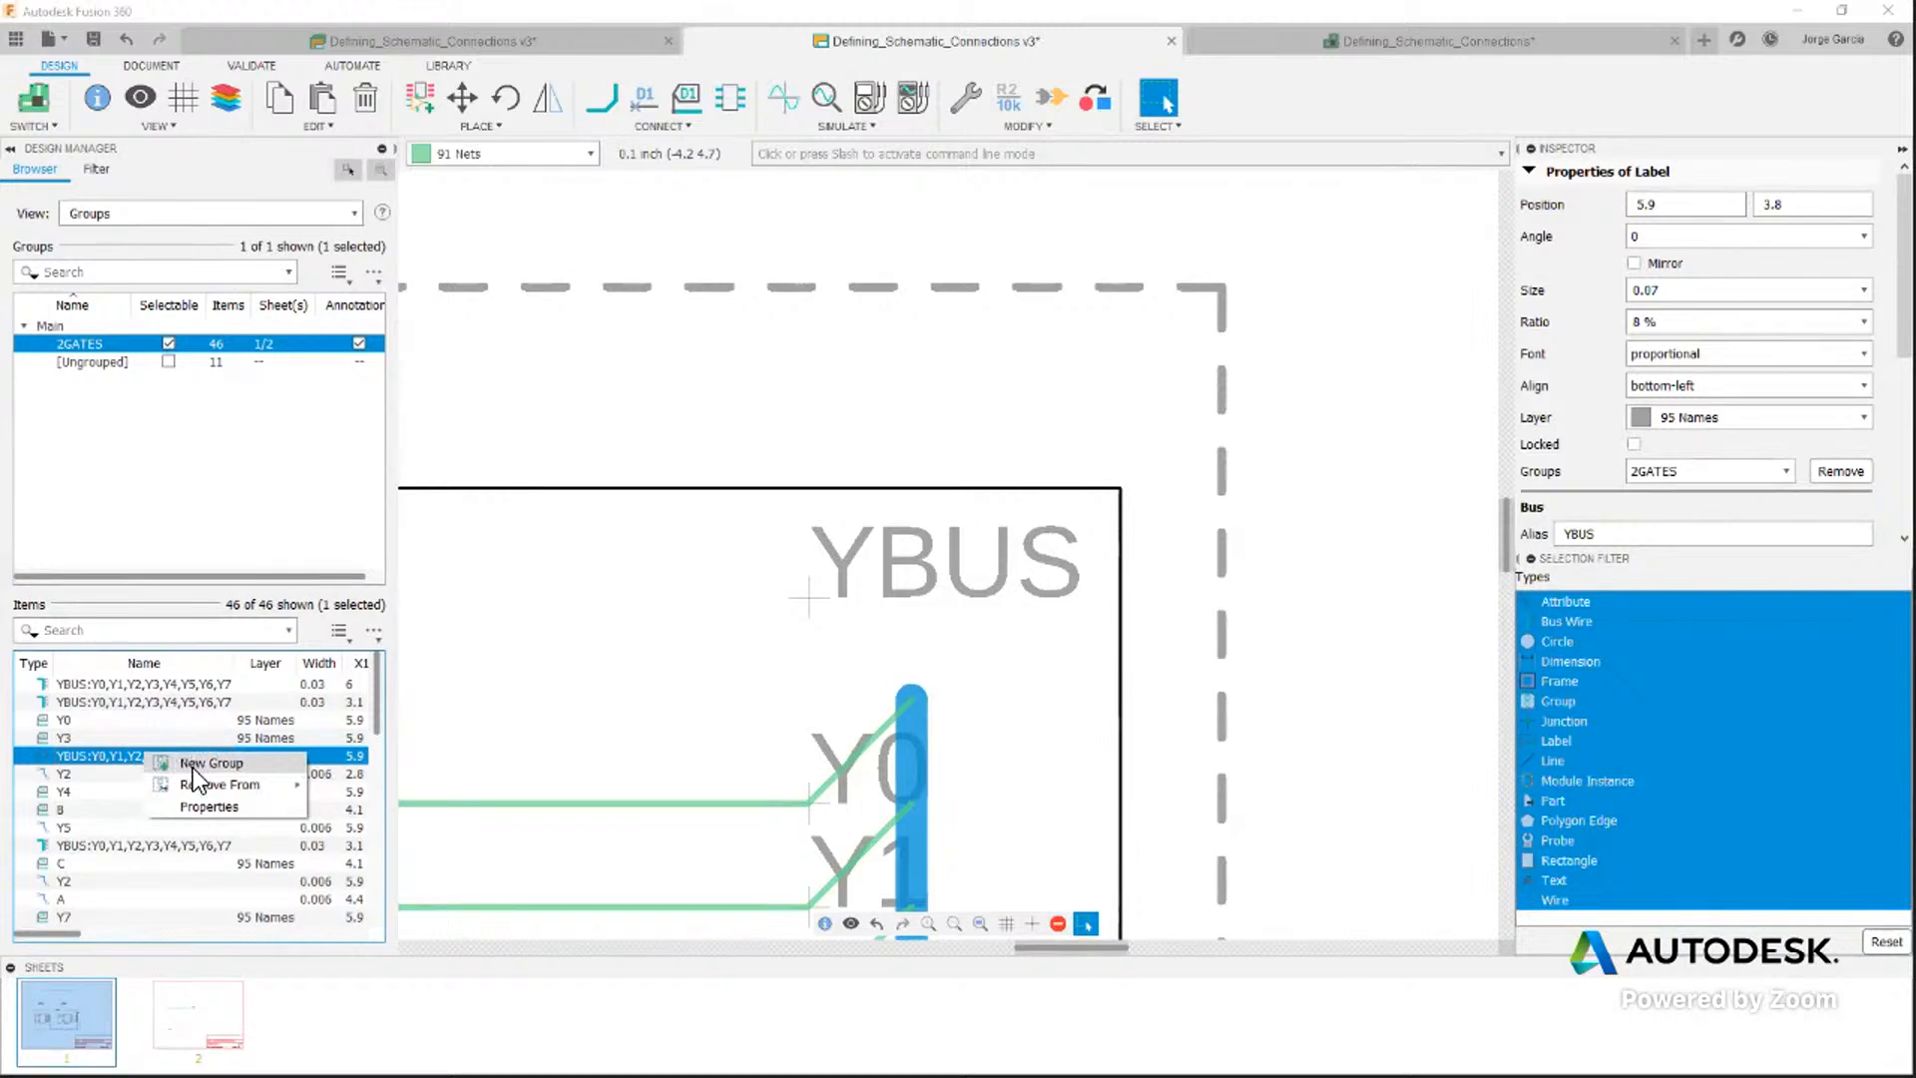
pyautogui.moveTo(195, 786)
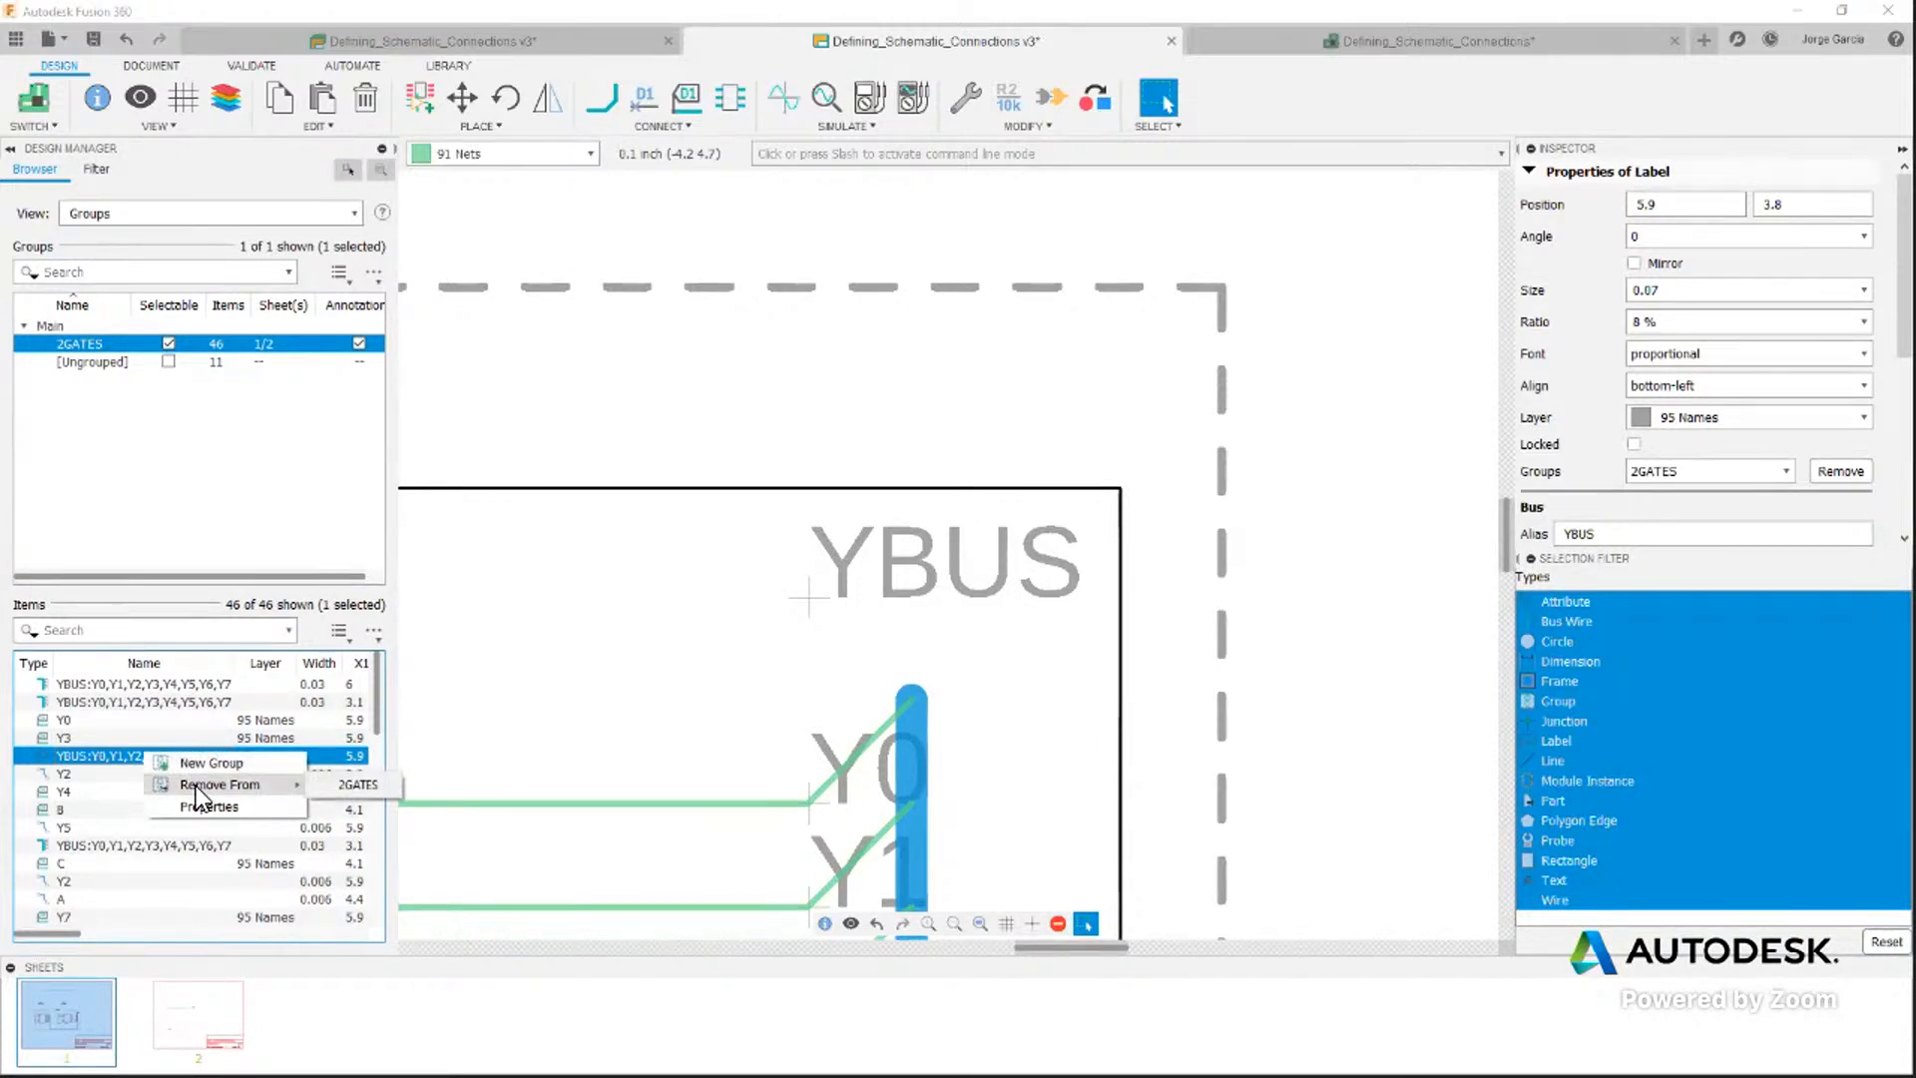
pyautogui.click(140, 680)
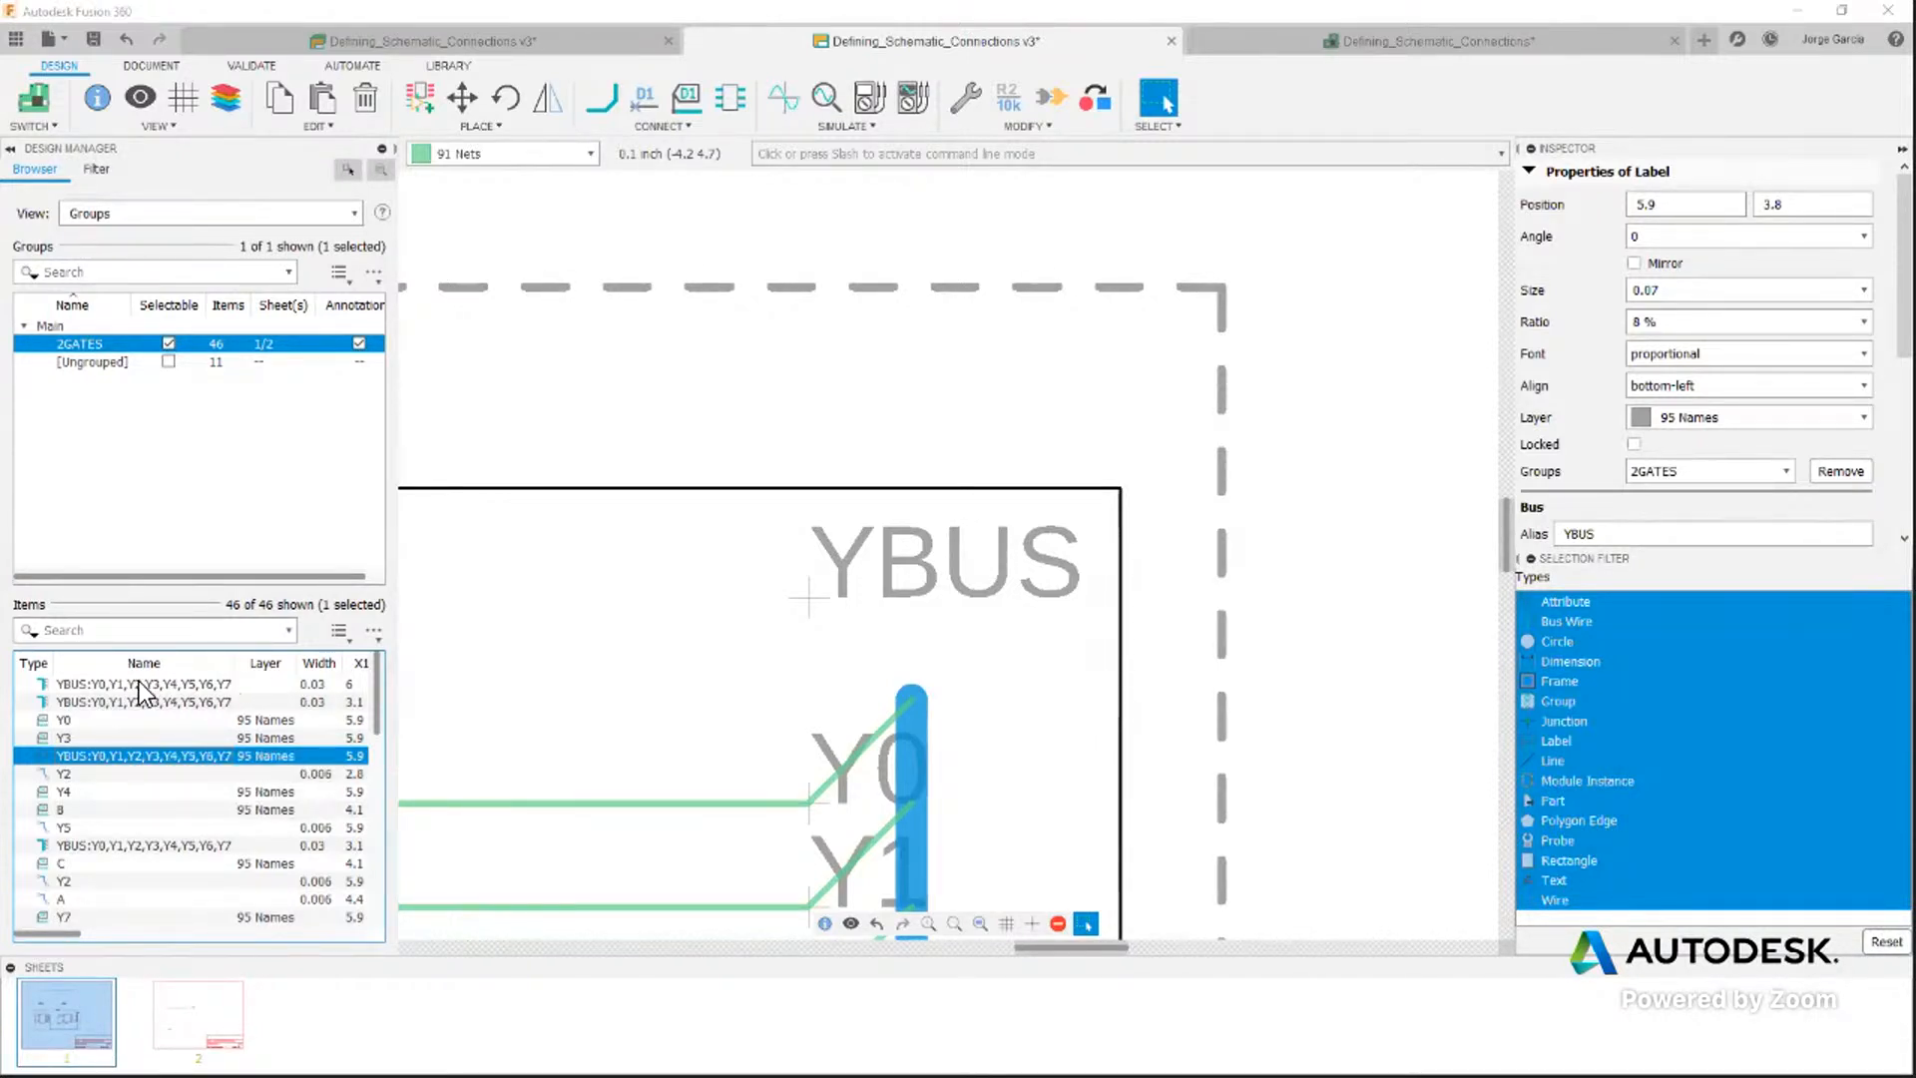
pyautogui.click(139, 683)
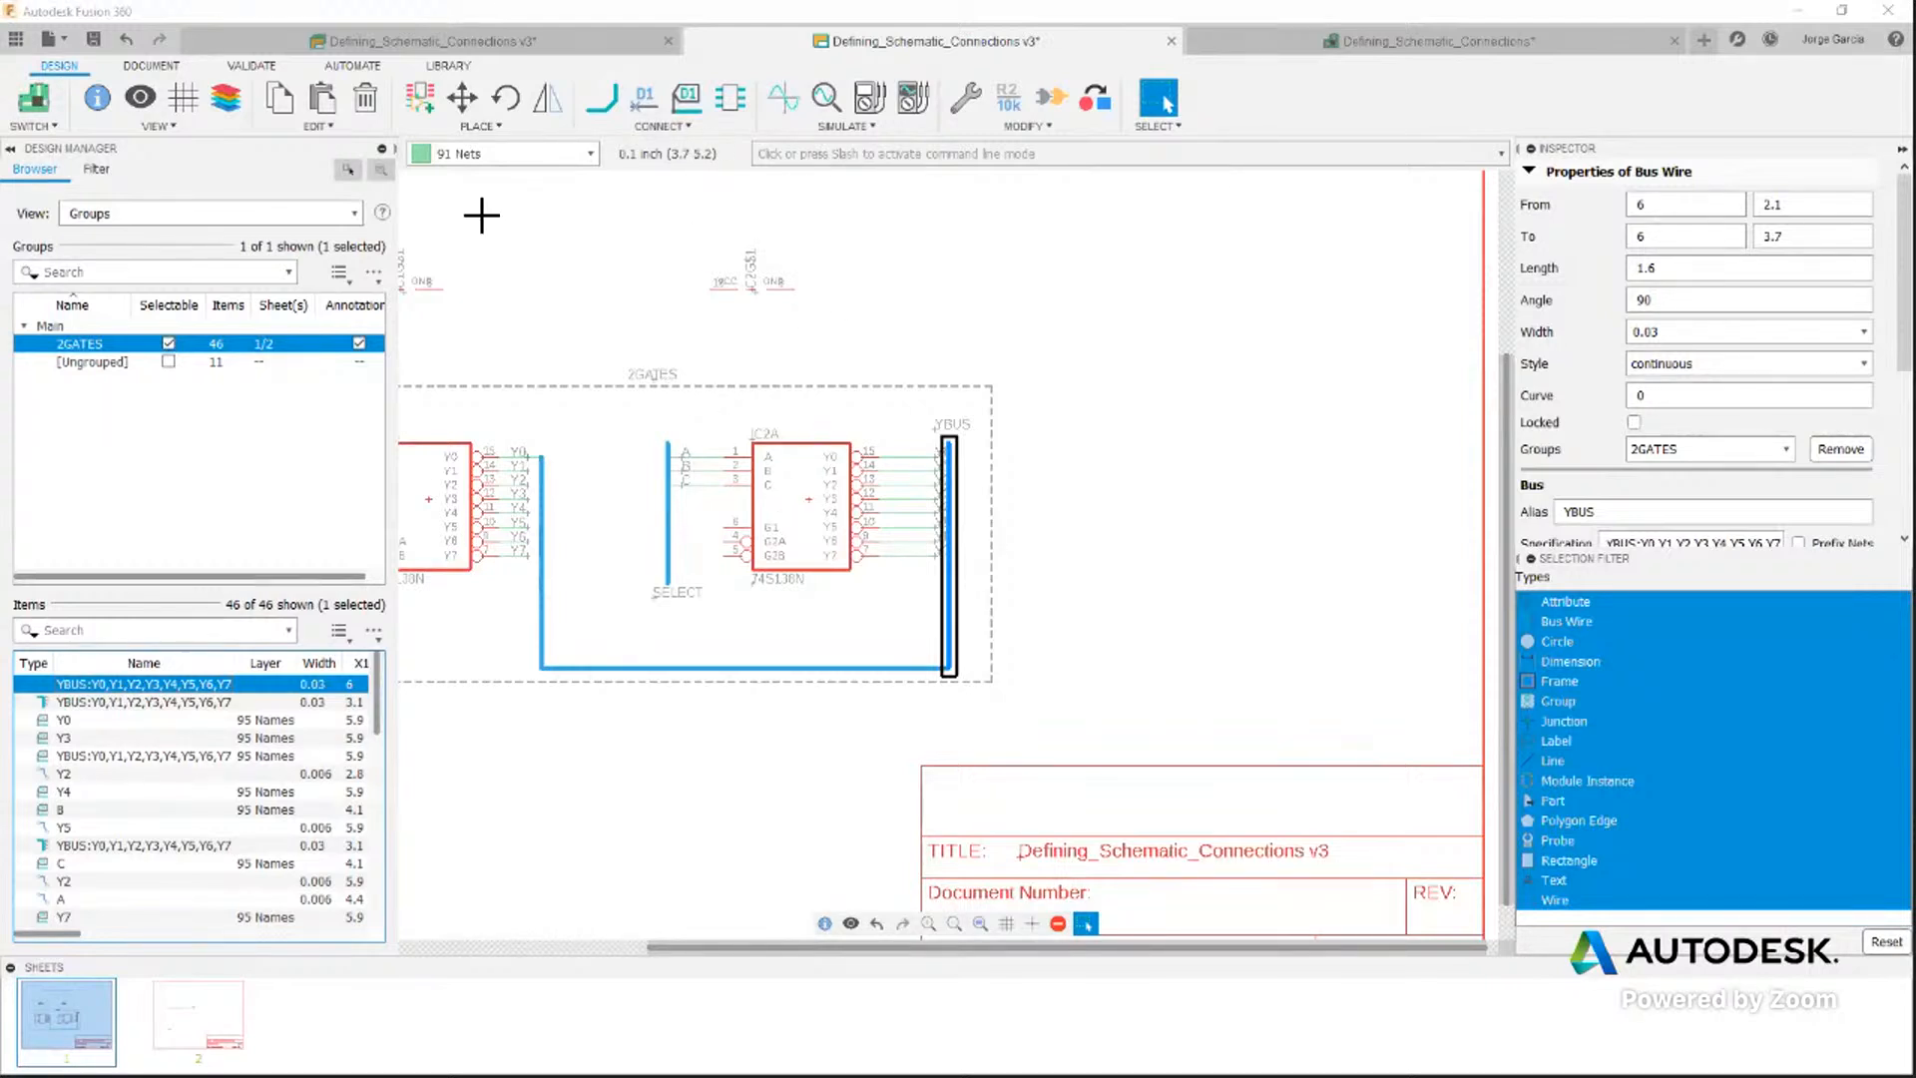
# Build a Design Manager filter for objects of type Part whose name matches IC*
pyautogui.click(107, 171)
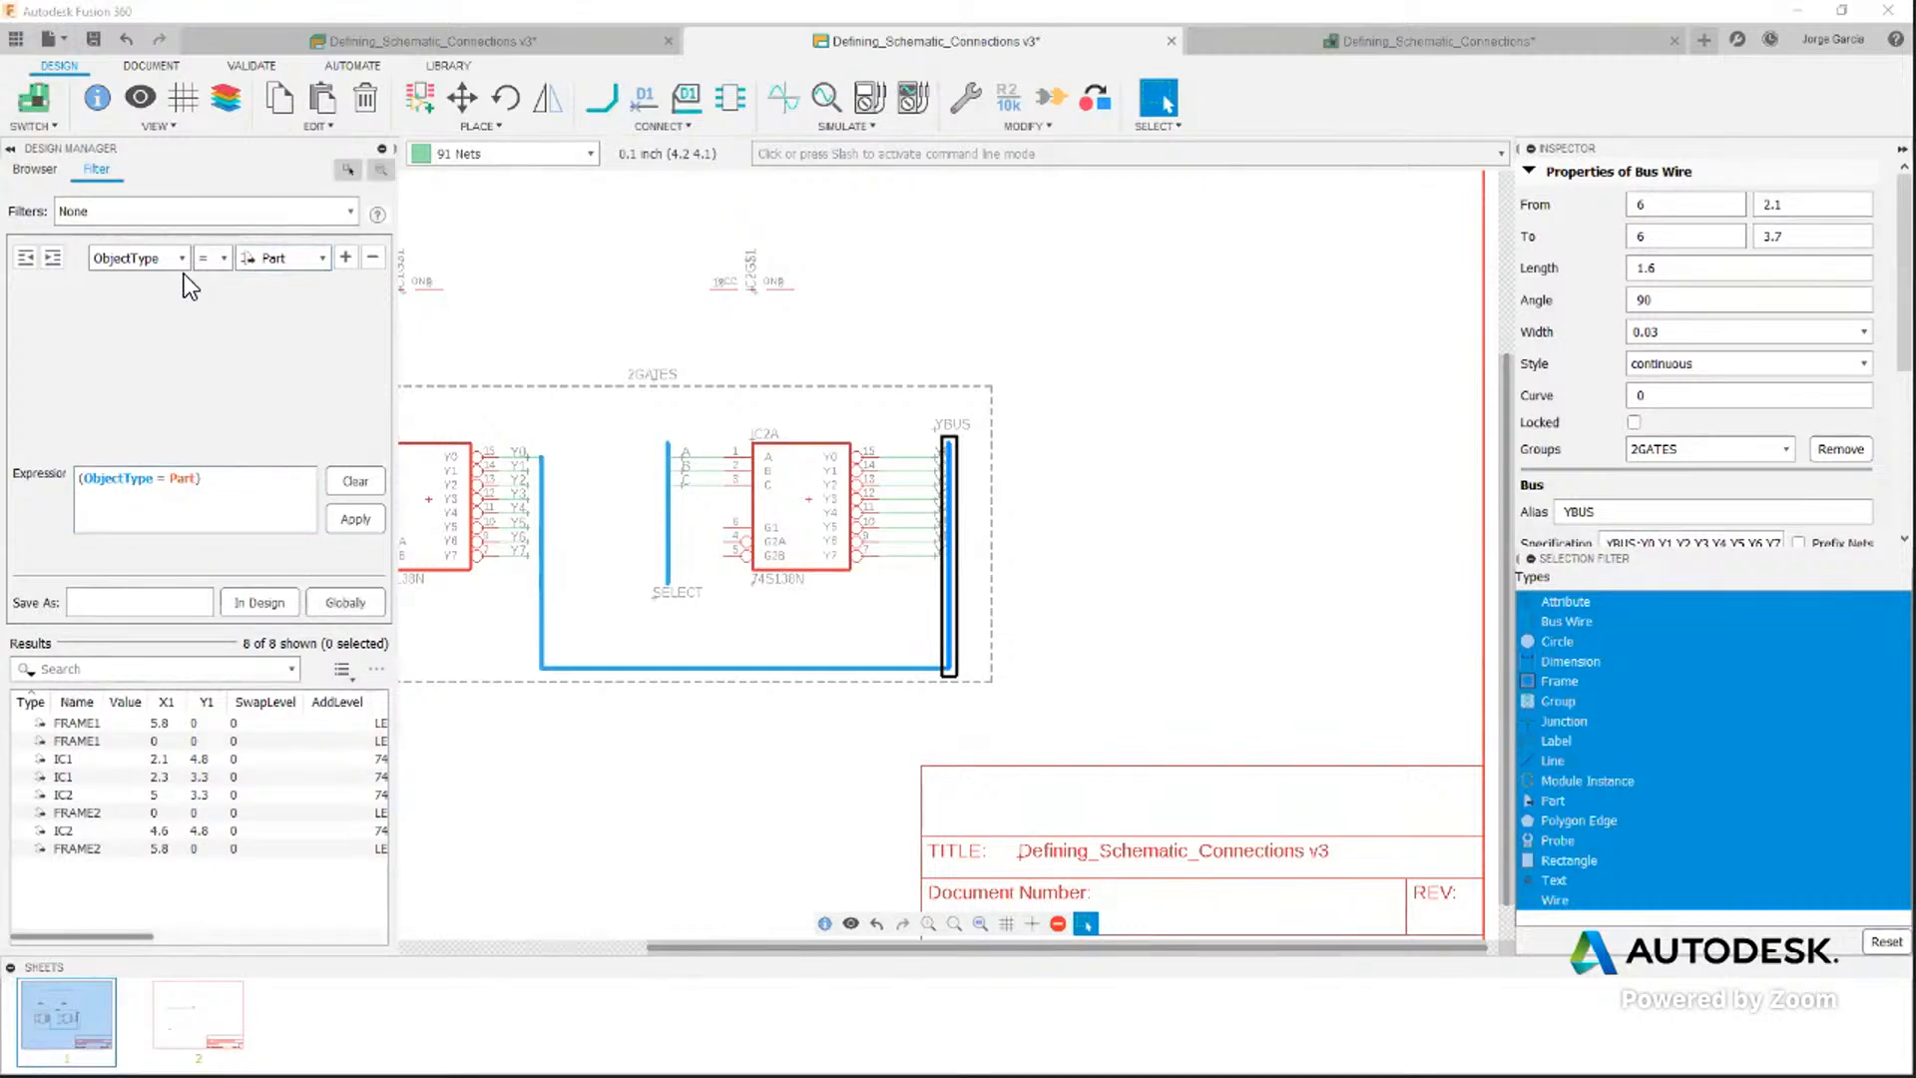
pyautogui.click(344, 259)
pyautogui.click(287, 288)
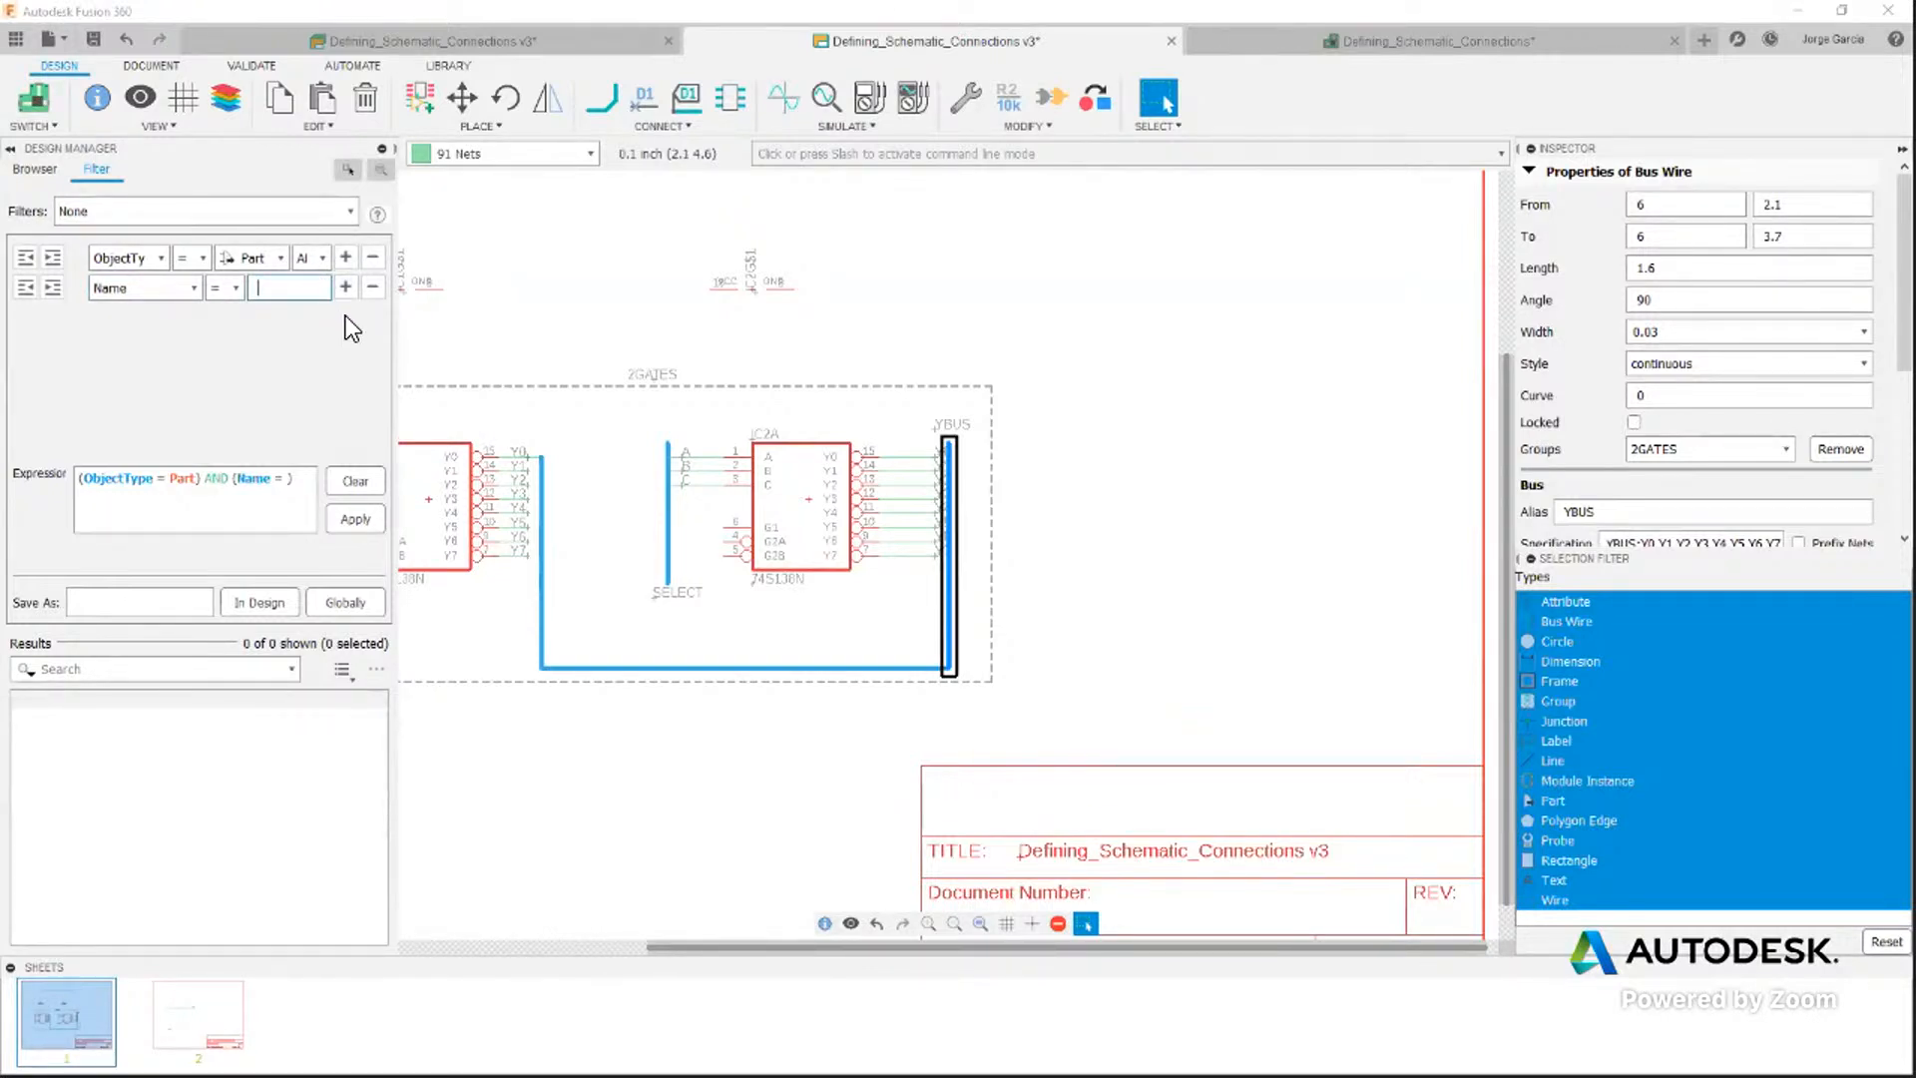
pyautogui.write('IC*')
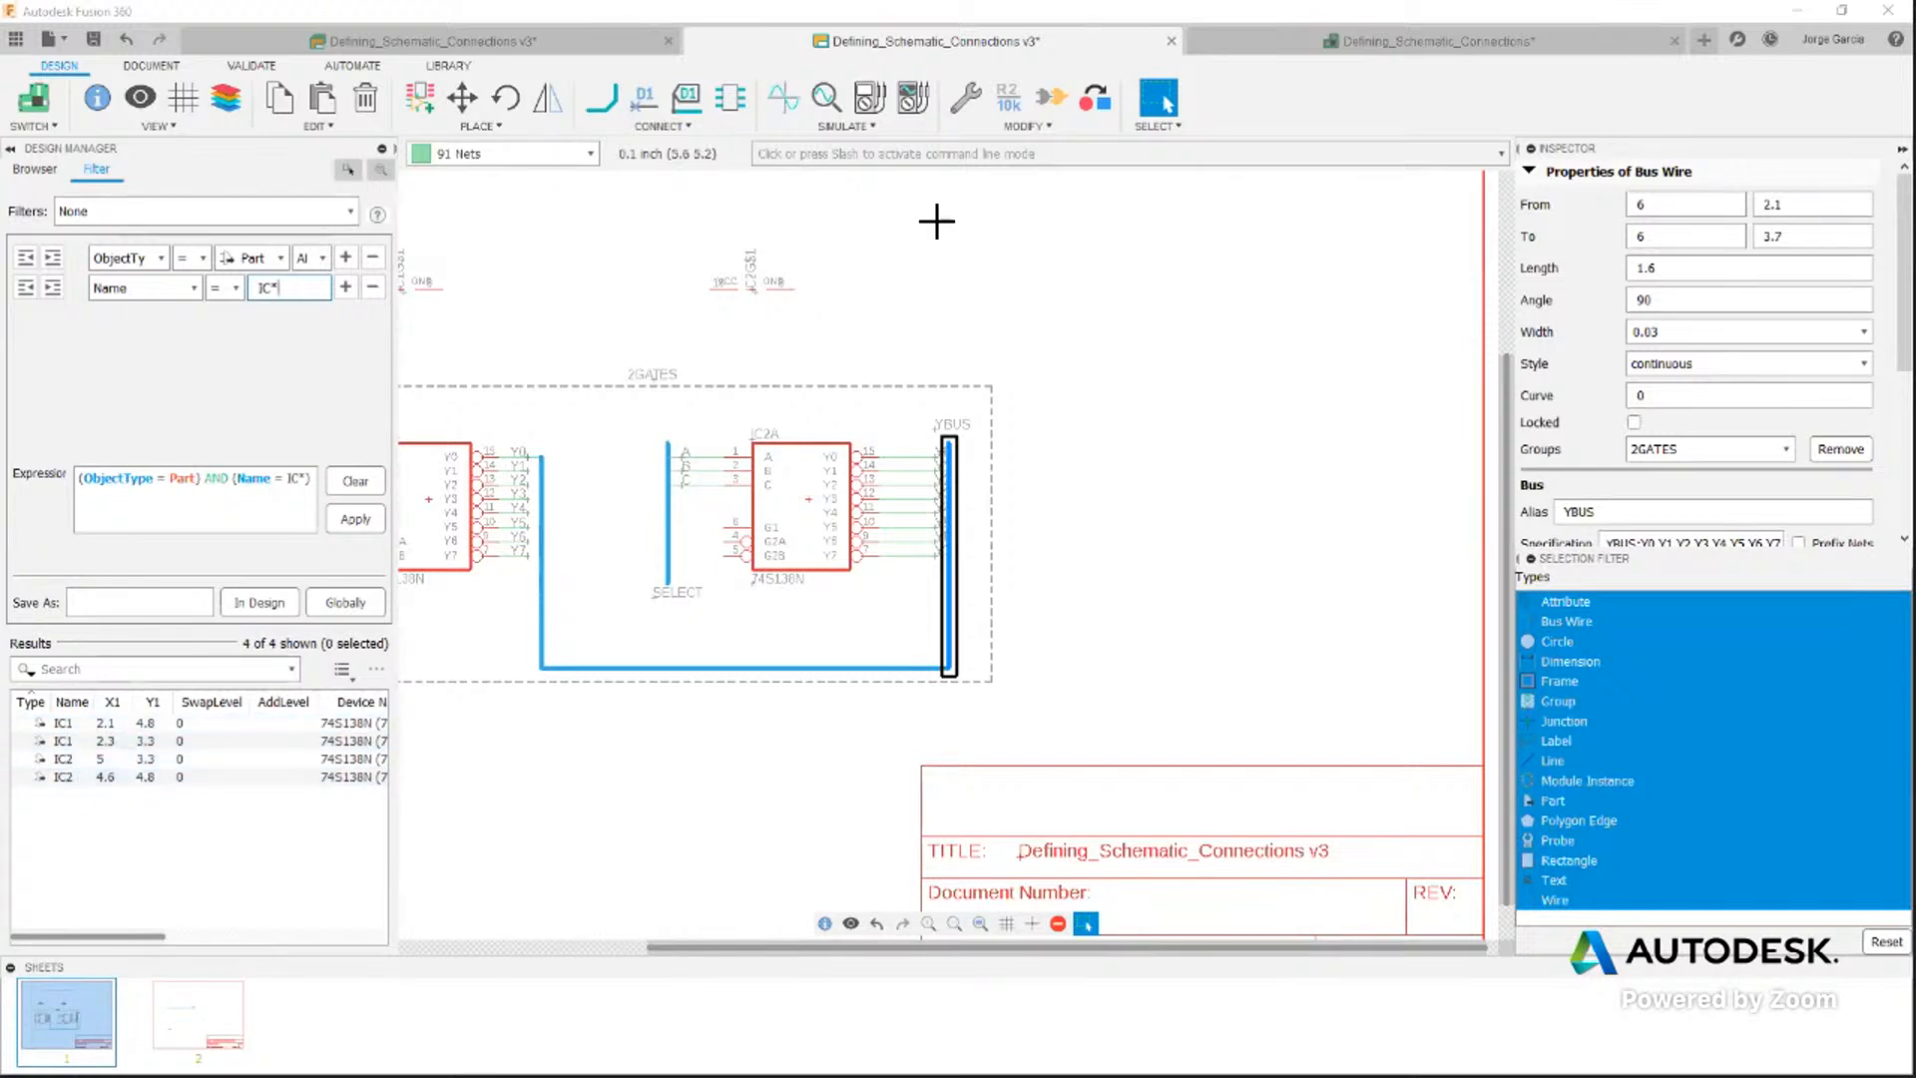
# Place two AD8666ARZSOIC_N parts from the IC_Linear library beside the 2GATES group, and reapply the IC* part filter
pyautogui.click(423, 103)
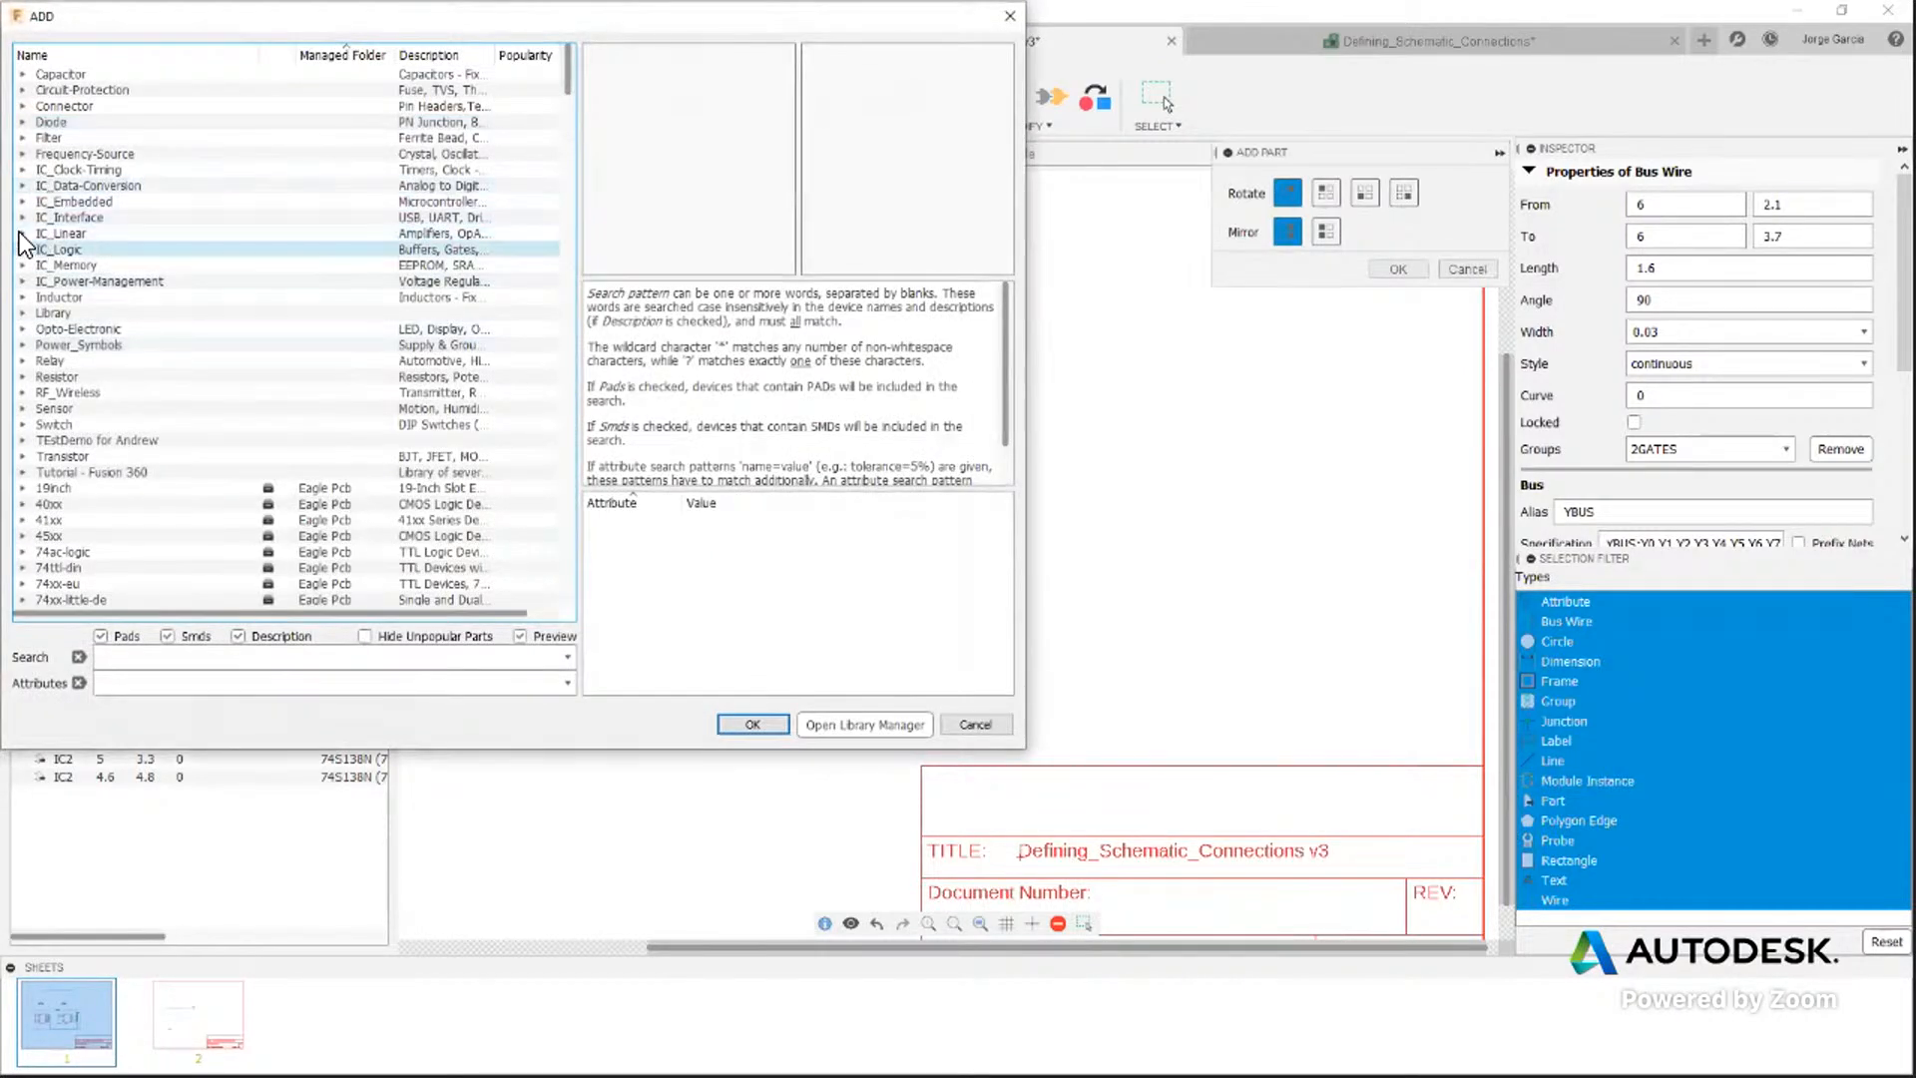
pyautogui.click(20, 231)
pyautogui.click(70, 264)
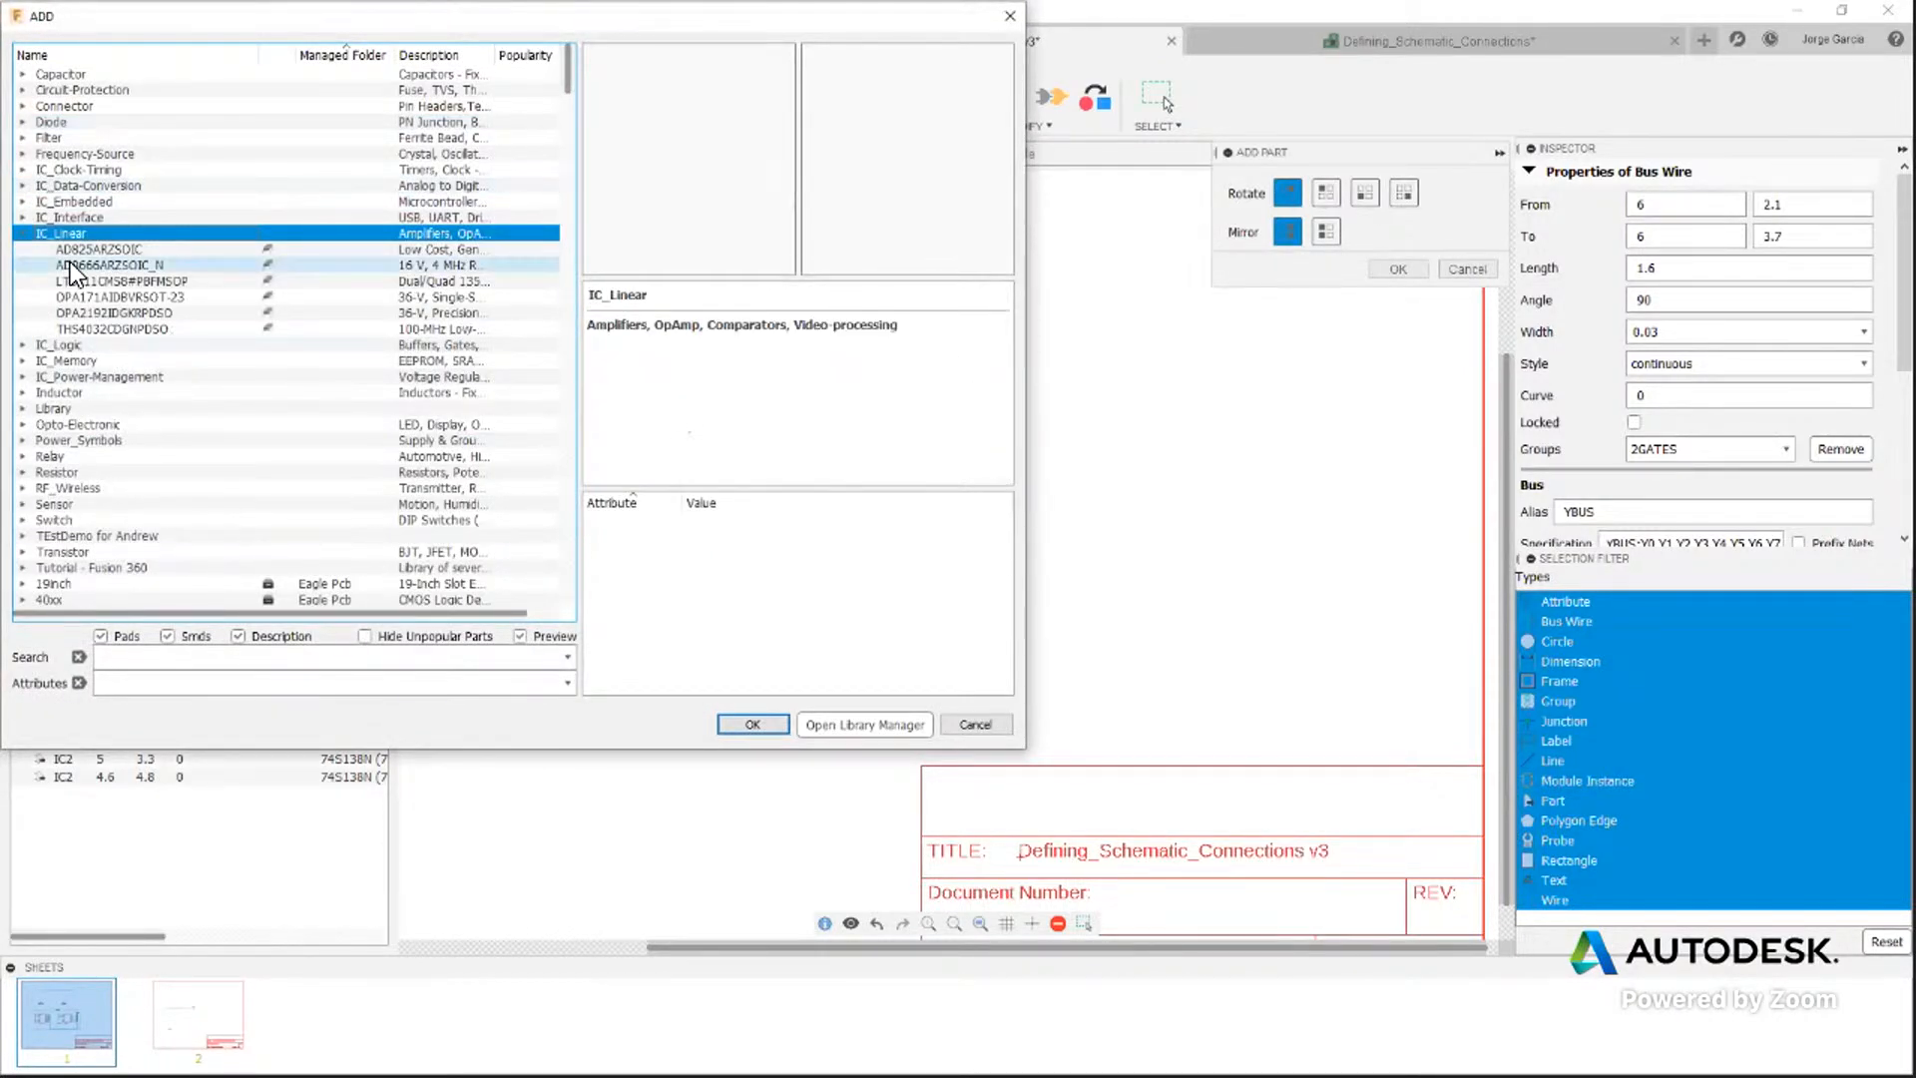
pyautogui.click(751, 729)
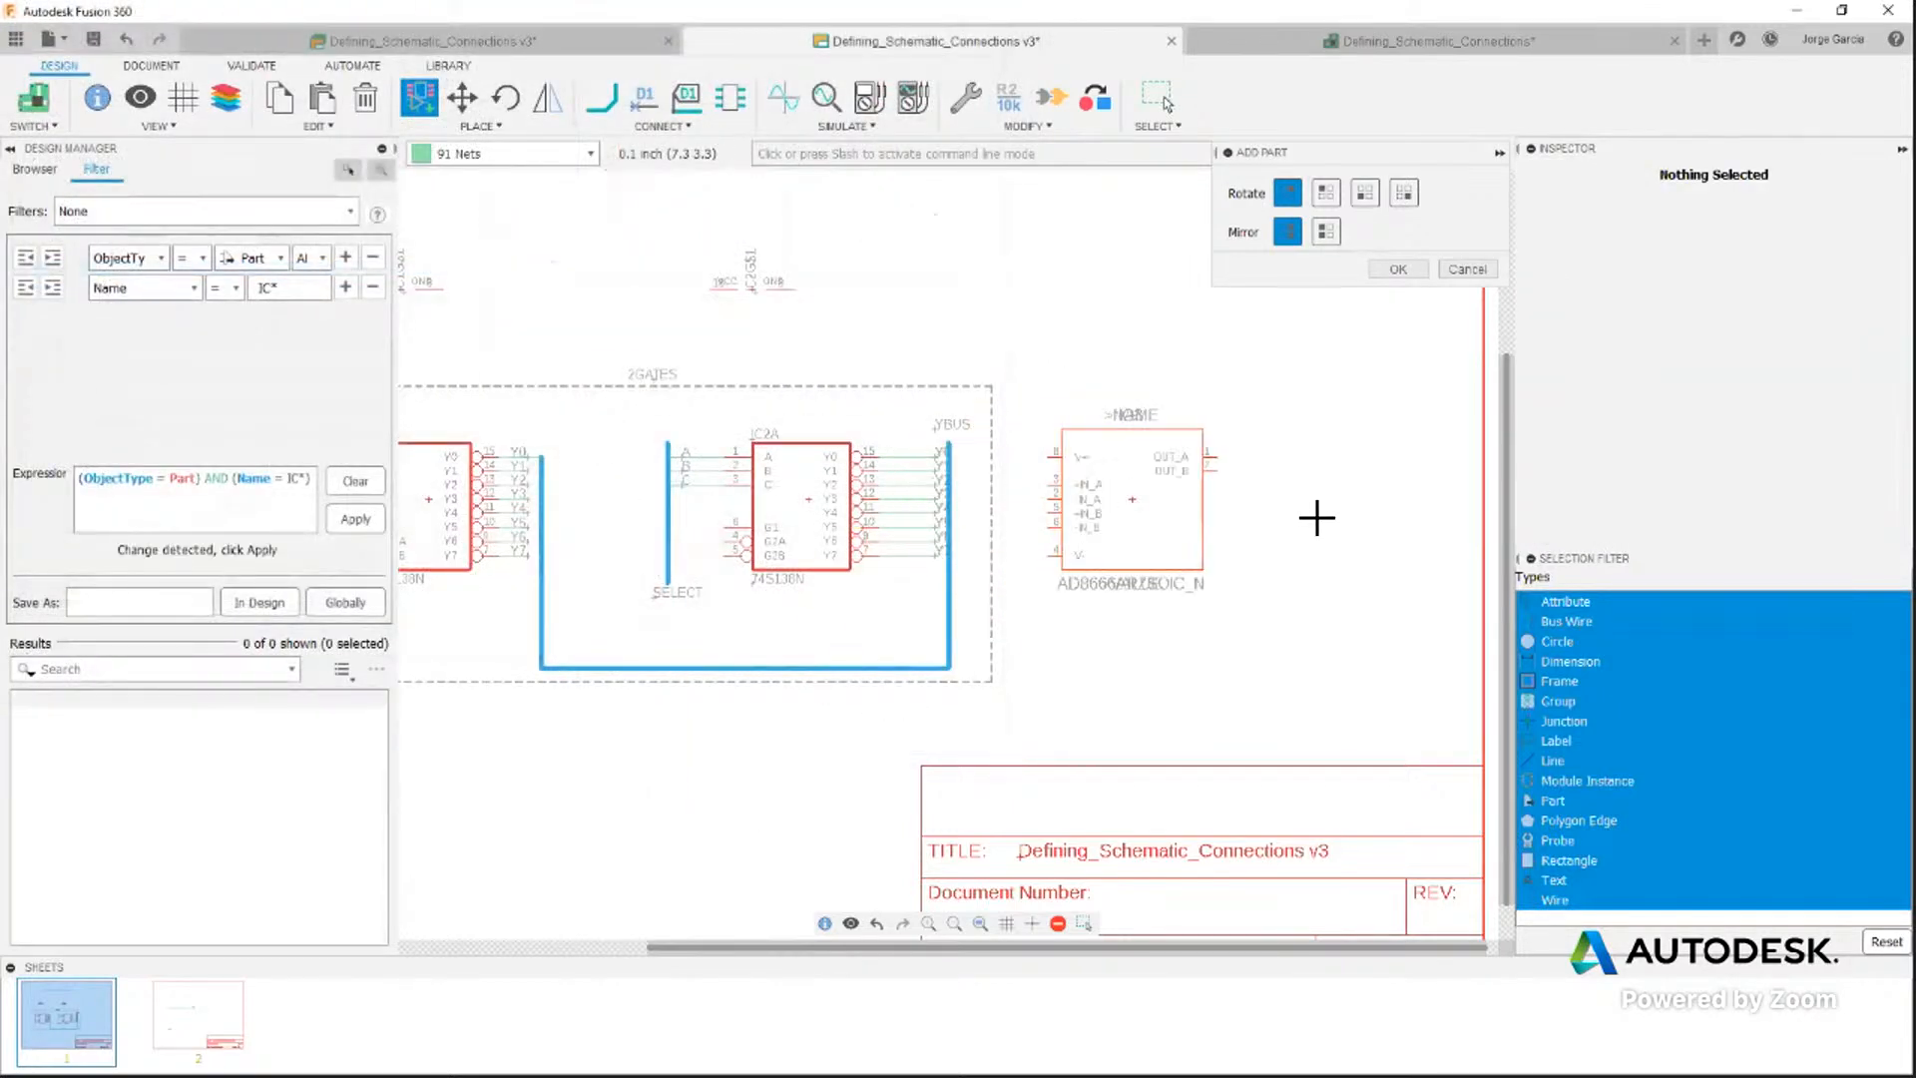
pyautogui.click(1371, 457)
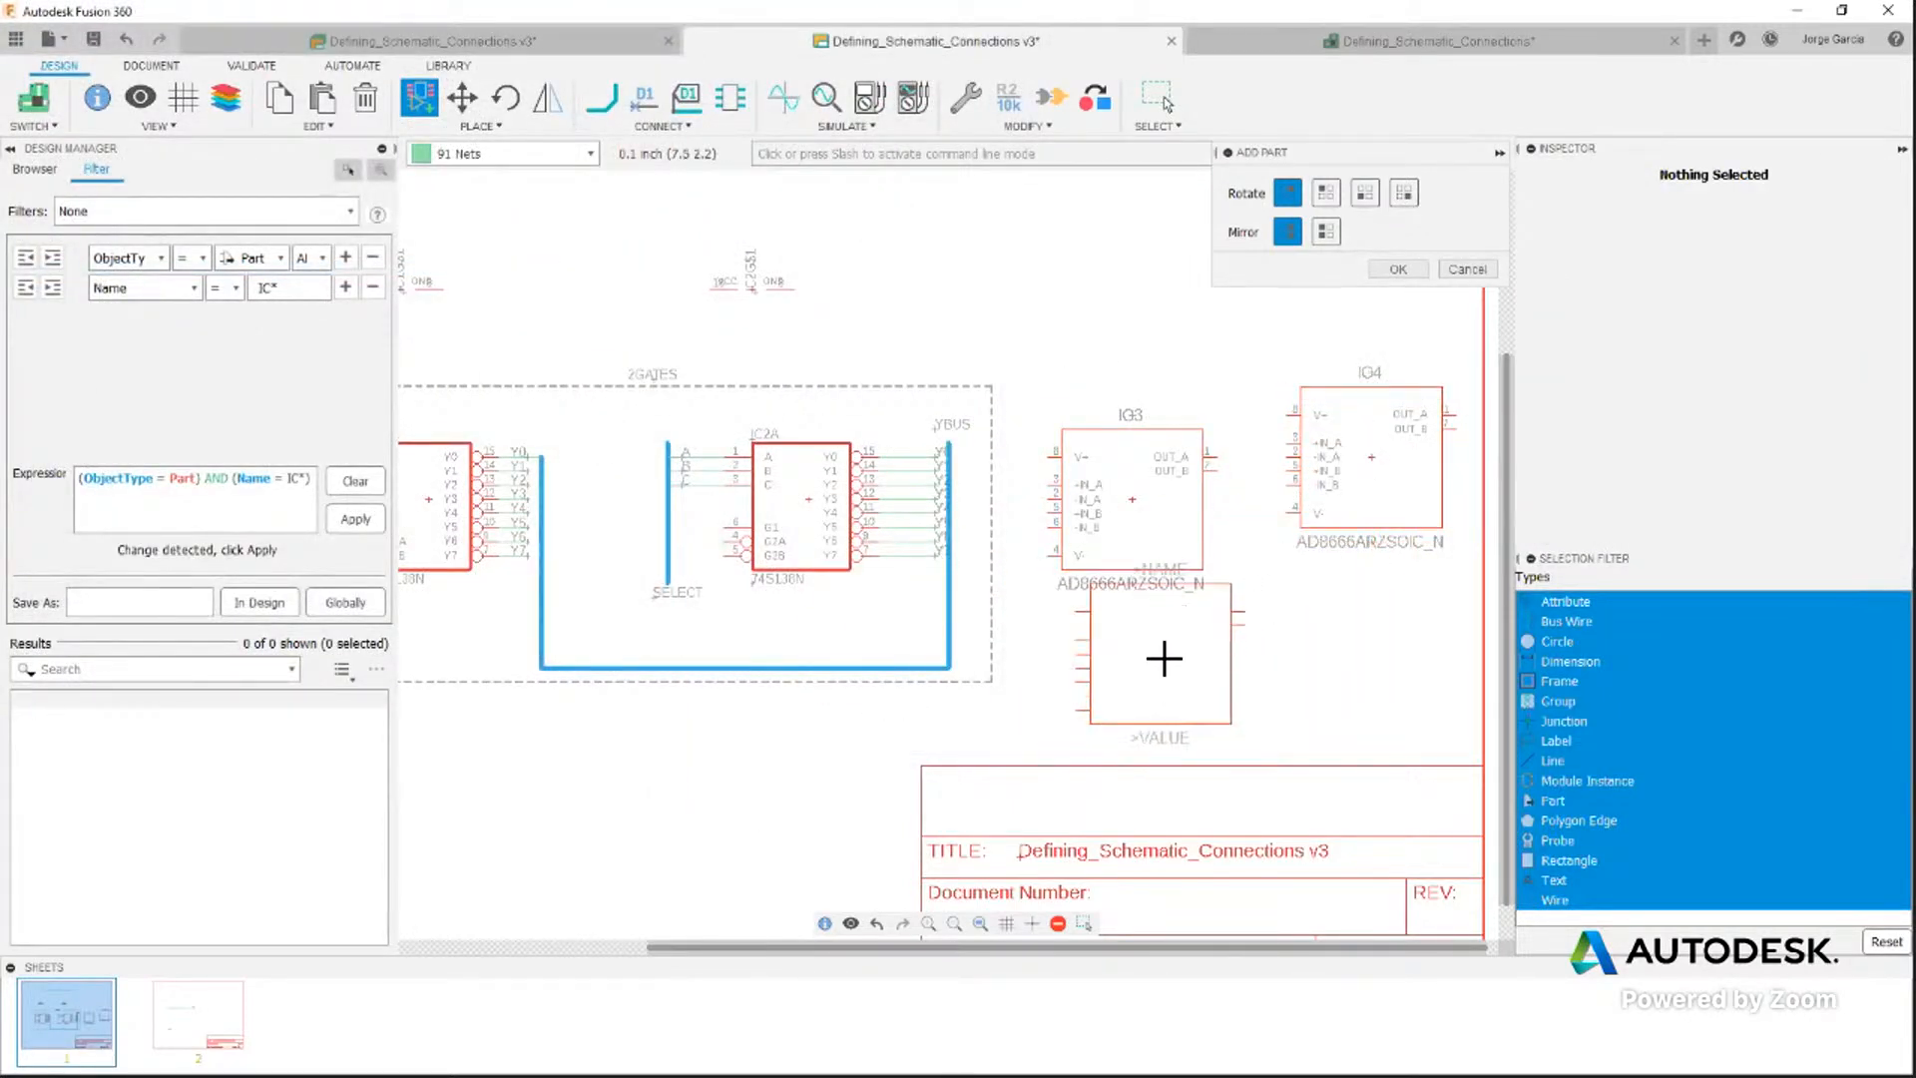
pyautogui.press('Escape')
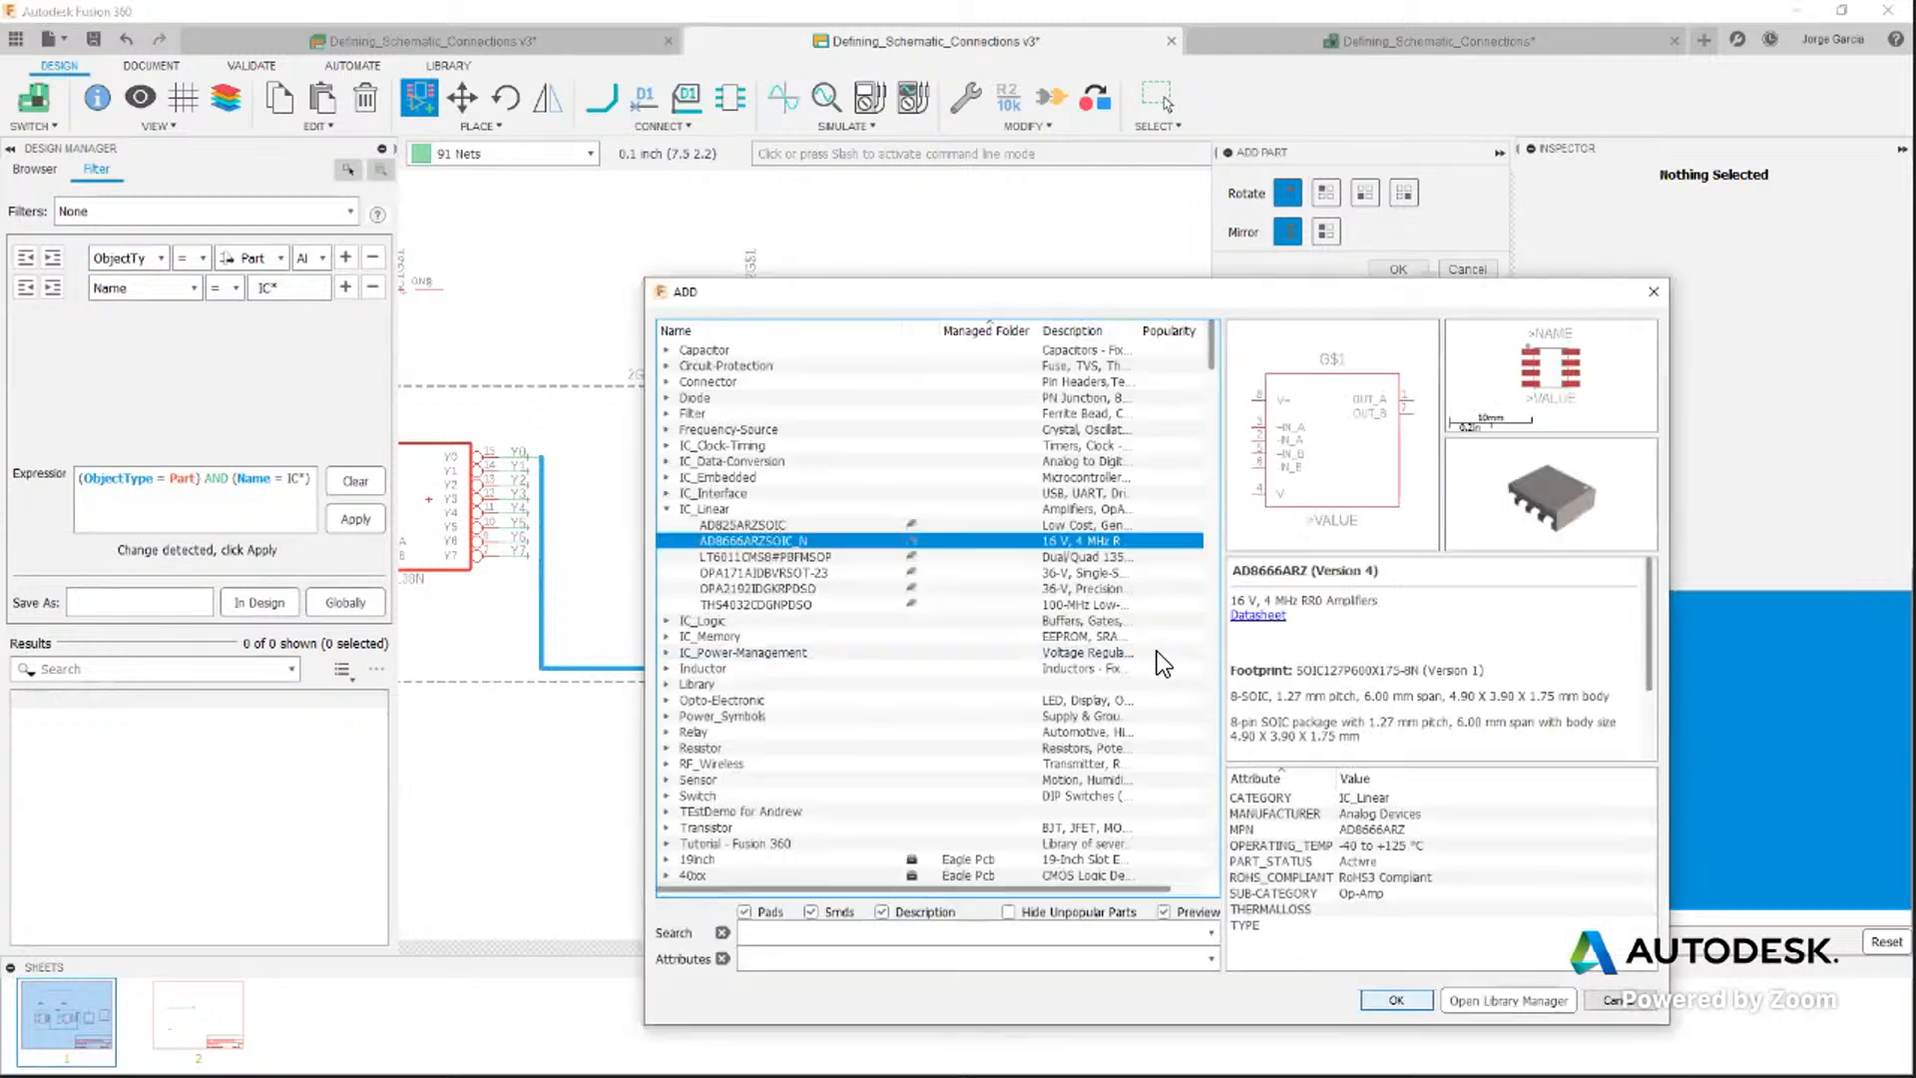
pyautogui.press('Escape')
pyautogui.scroll(5, 1147, 415)
pyautogui.scroll(-3, 1213, 490)
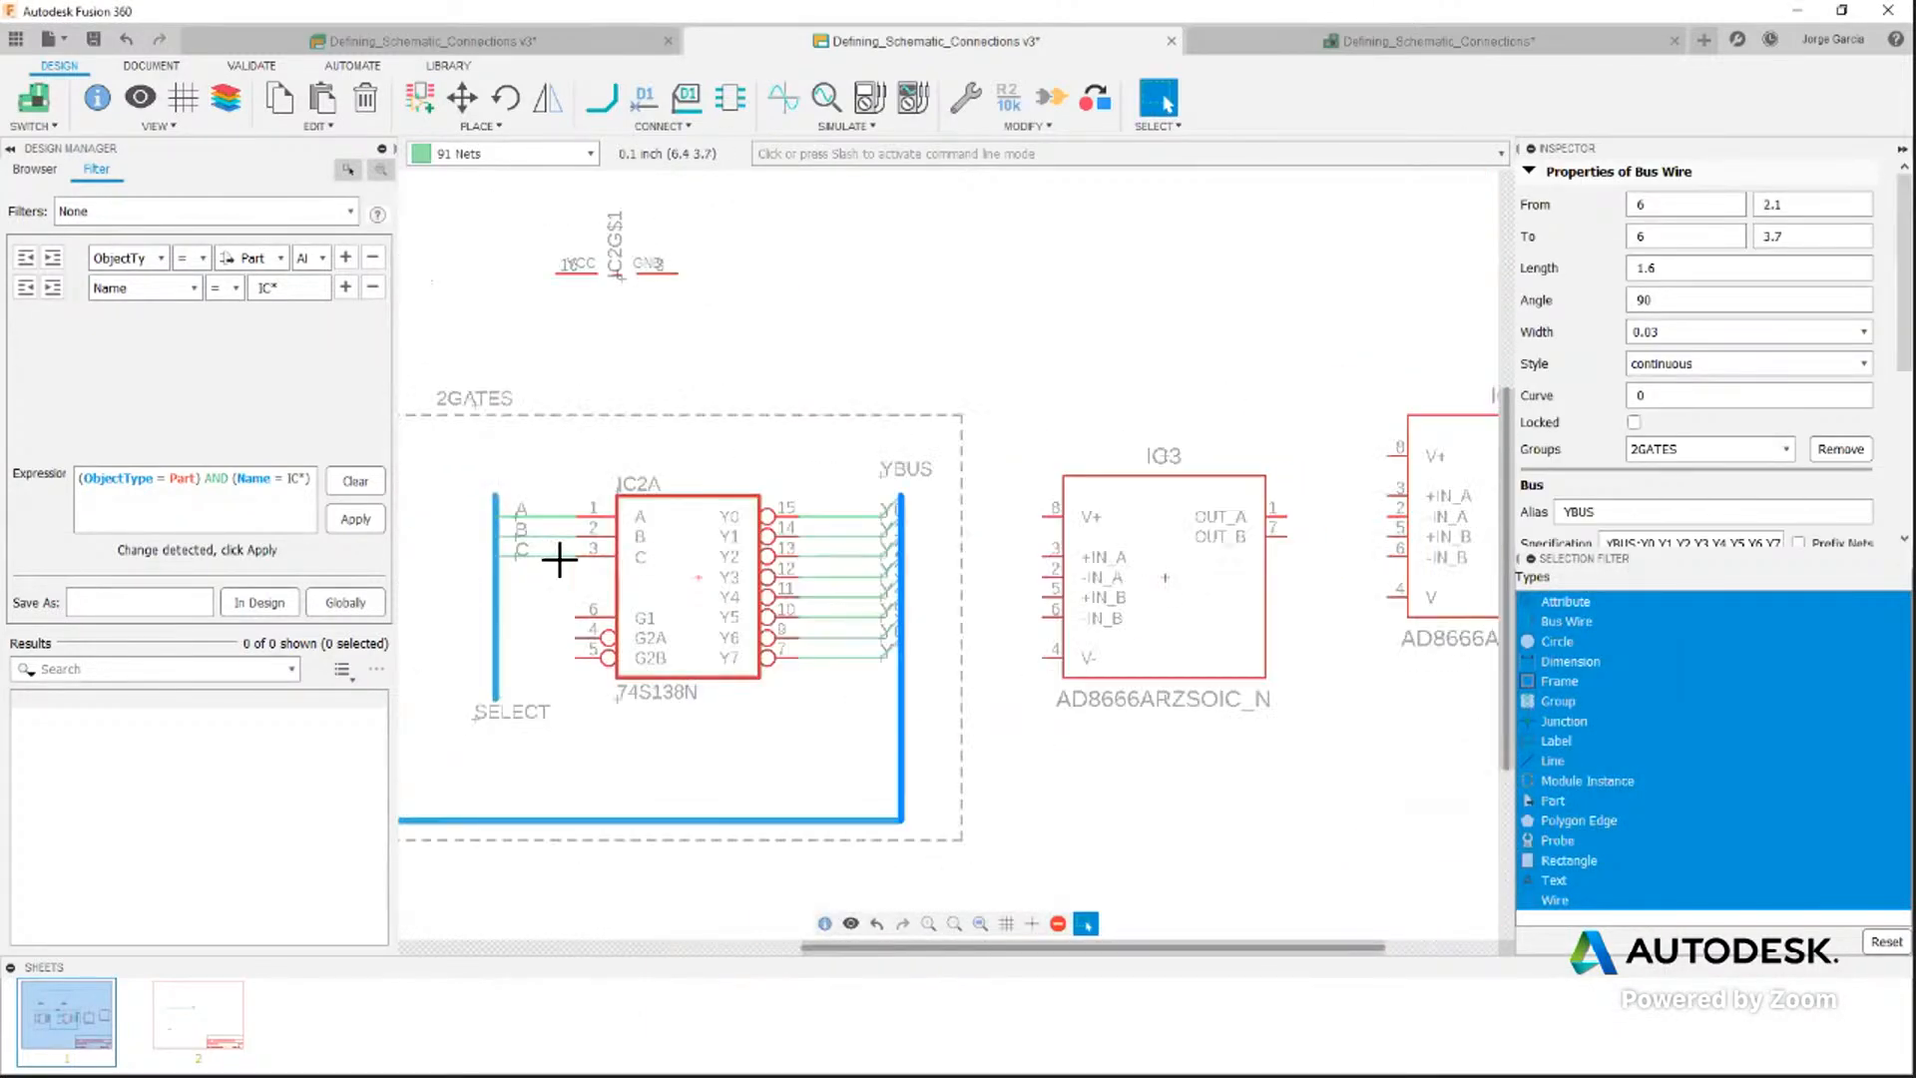
pyautogui.click(357, 519)
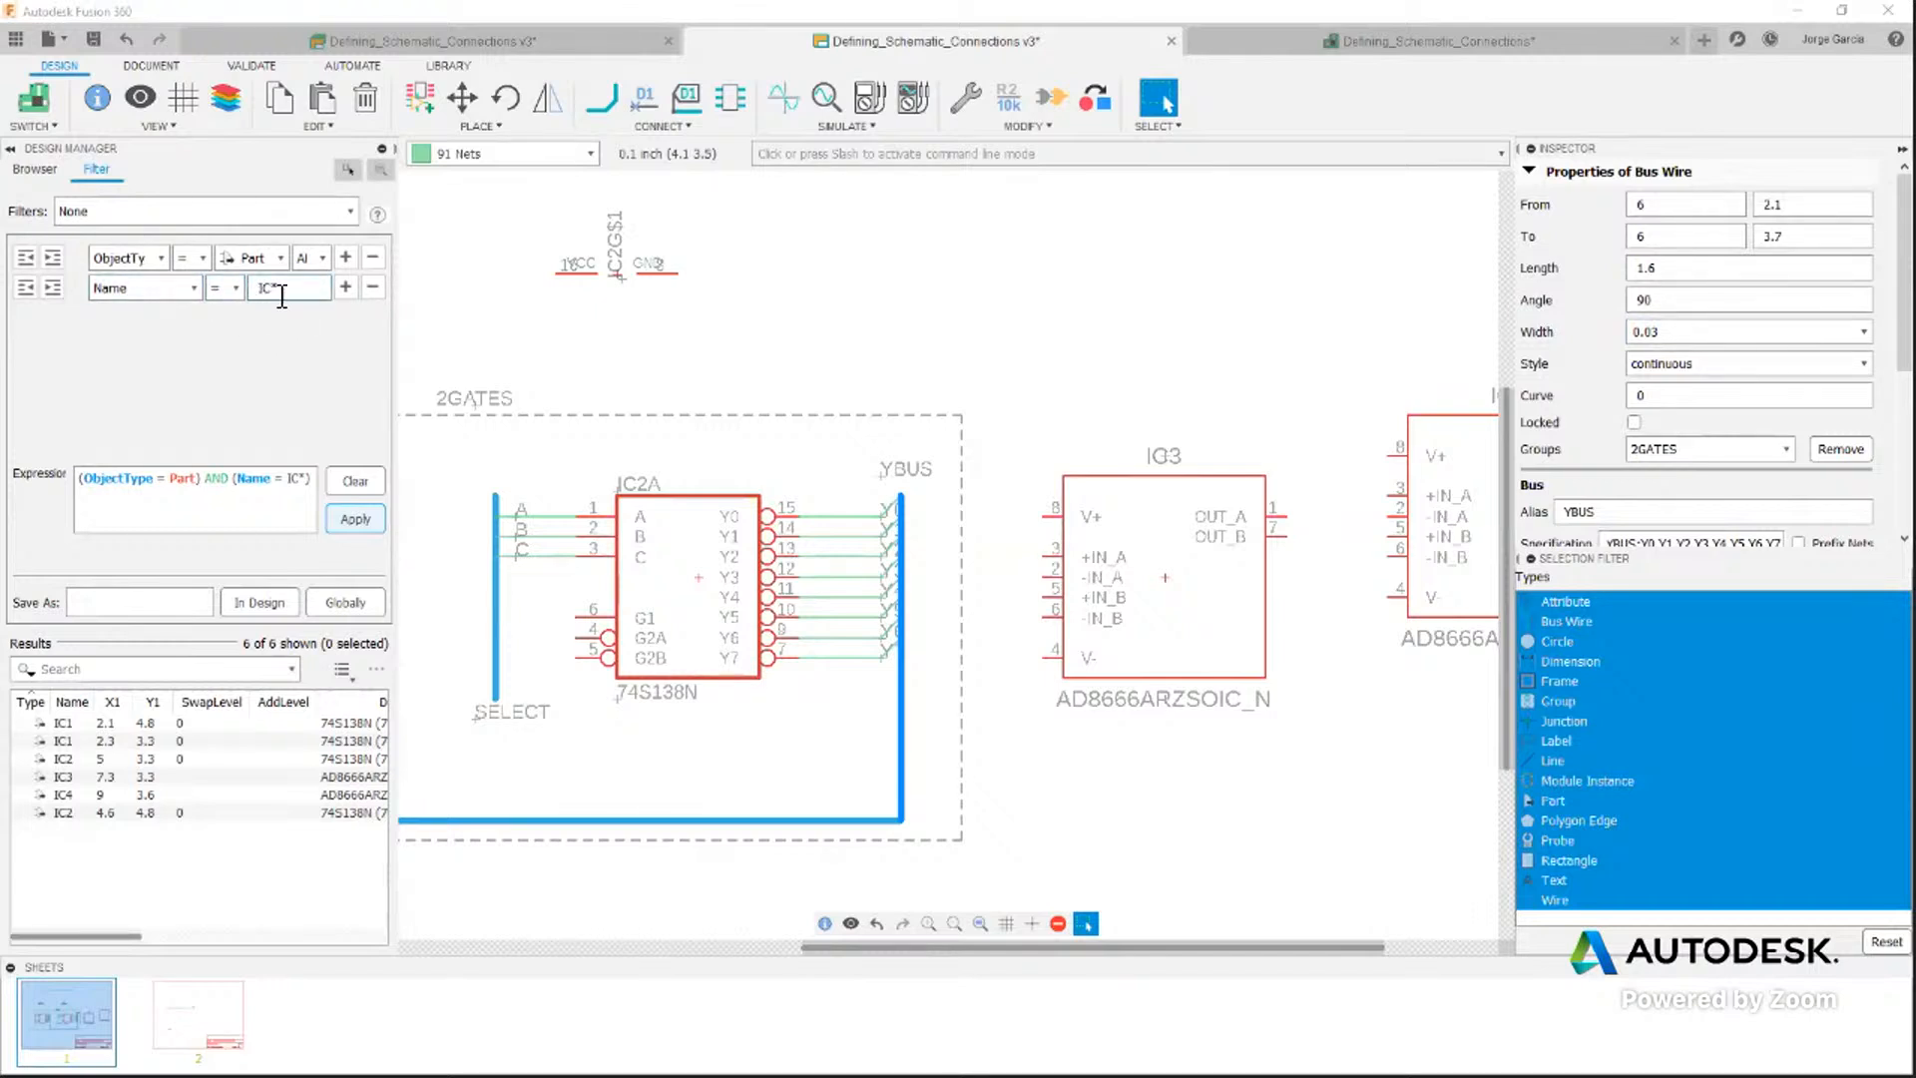
# Add a third condition to the filter that requires RequiresSpiceModel
pyautogui.click(345, 288)
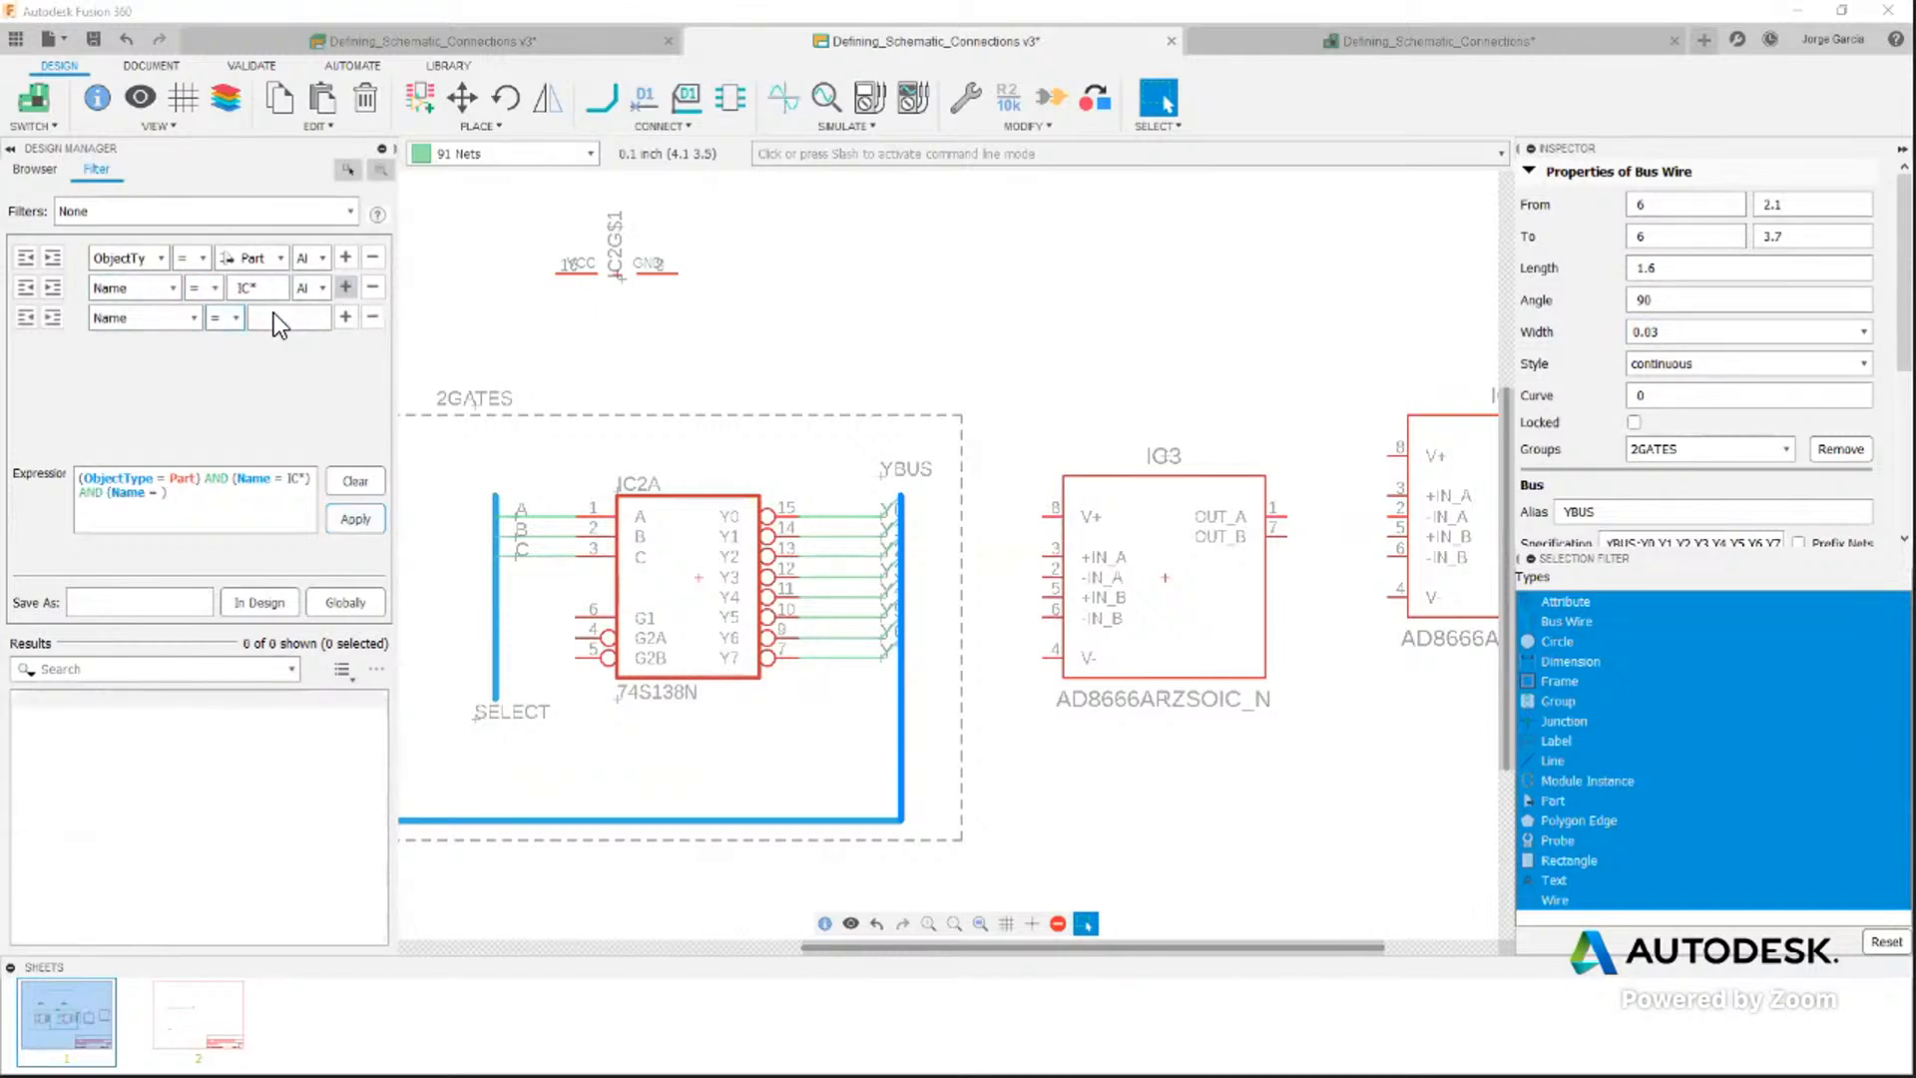
pyautogui.click(195, 320)
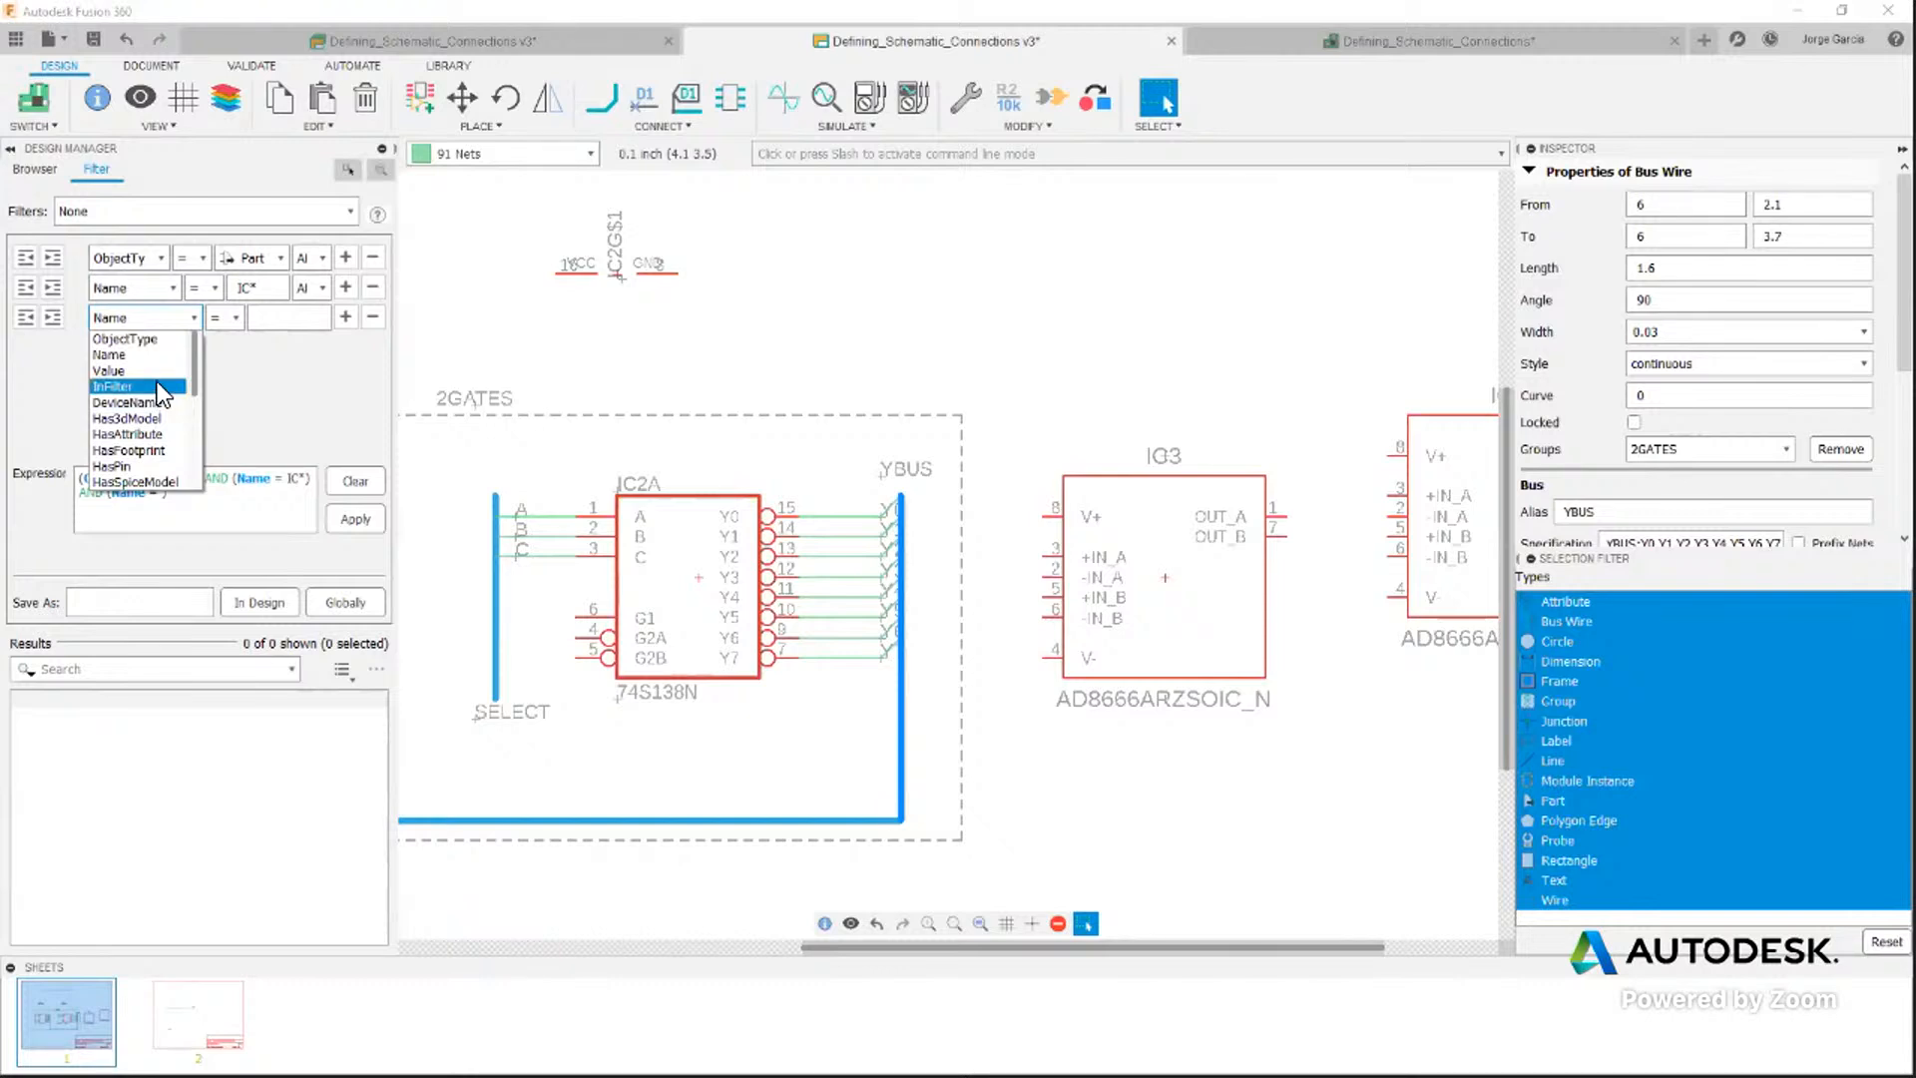
pyautogui.click(281, 365)
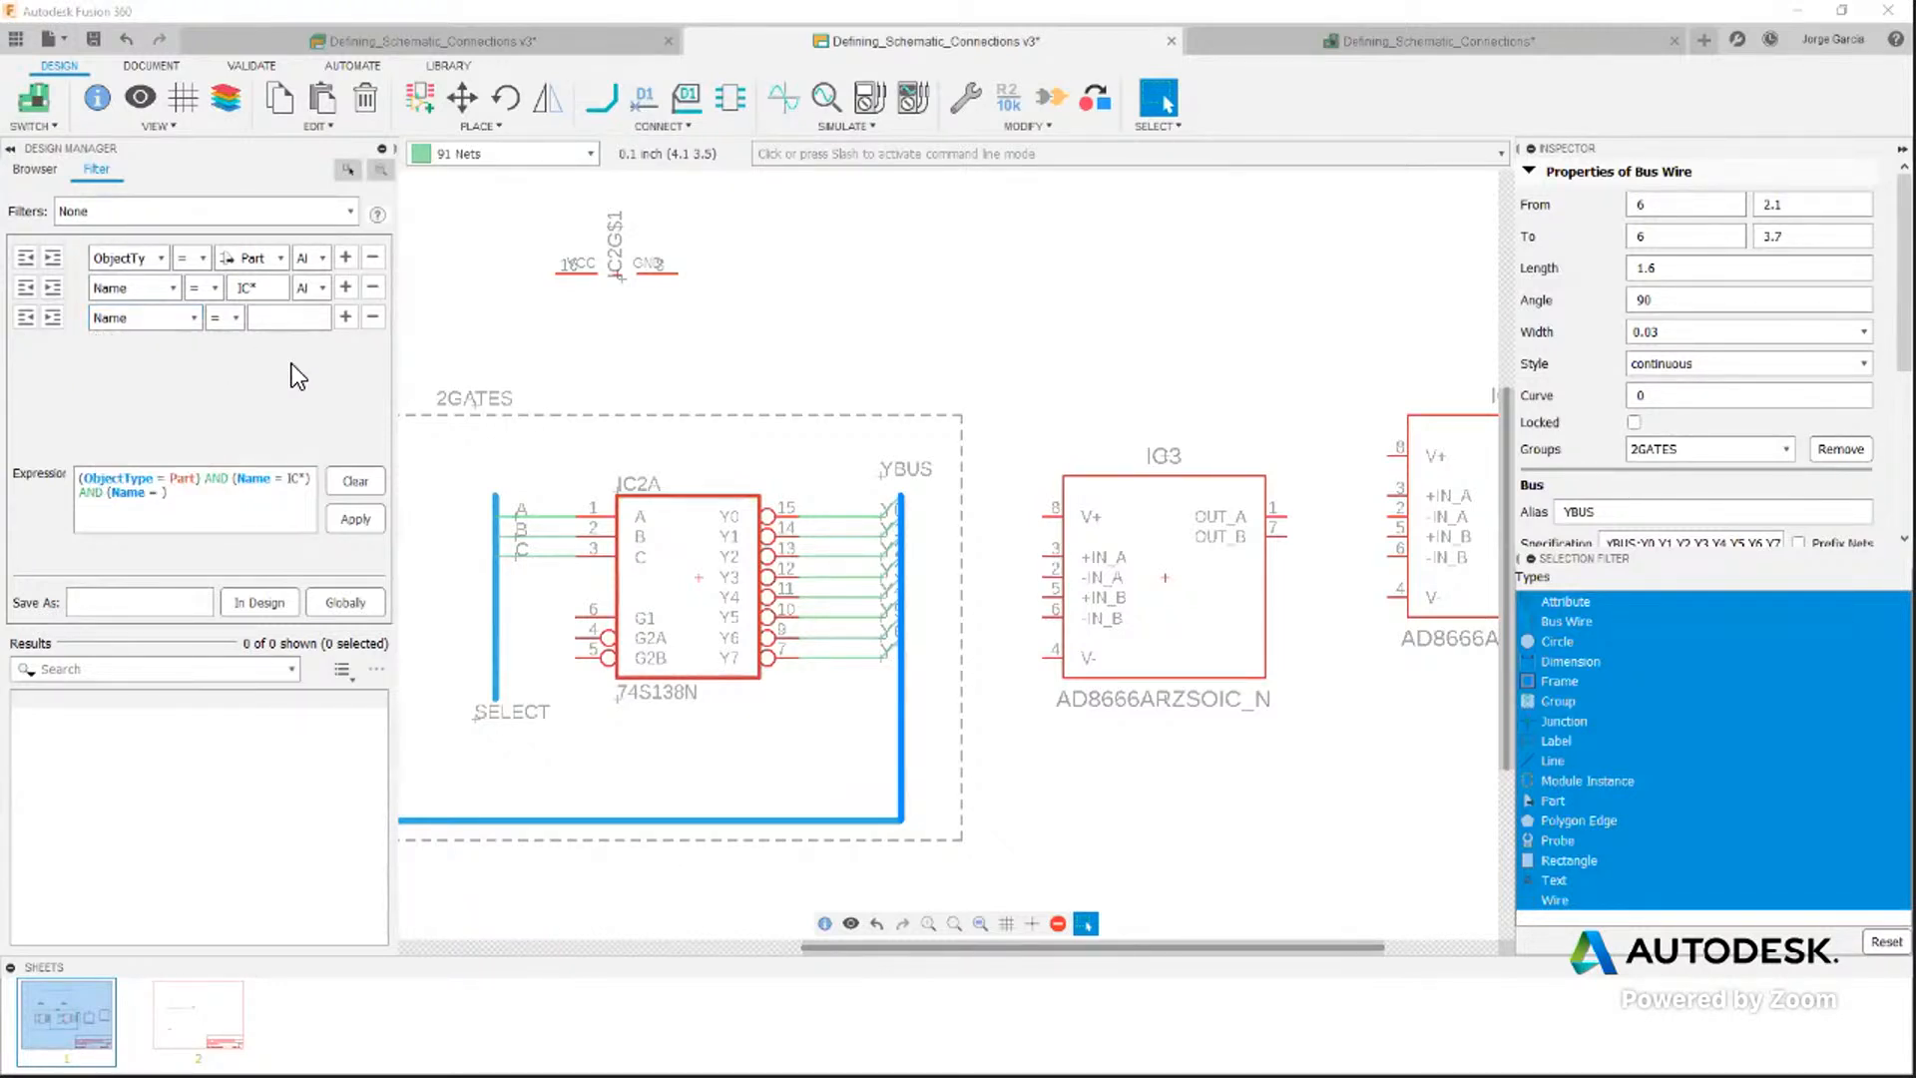
pyautogui.click(90, 603)
pyautogui.click(194, 318)
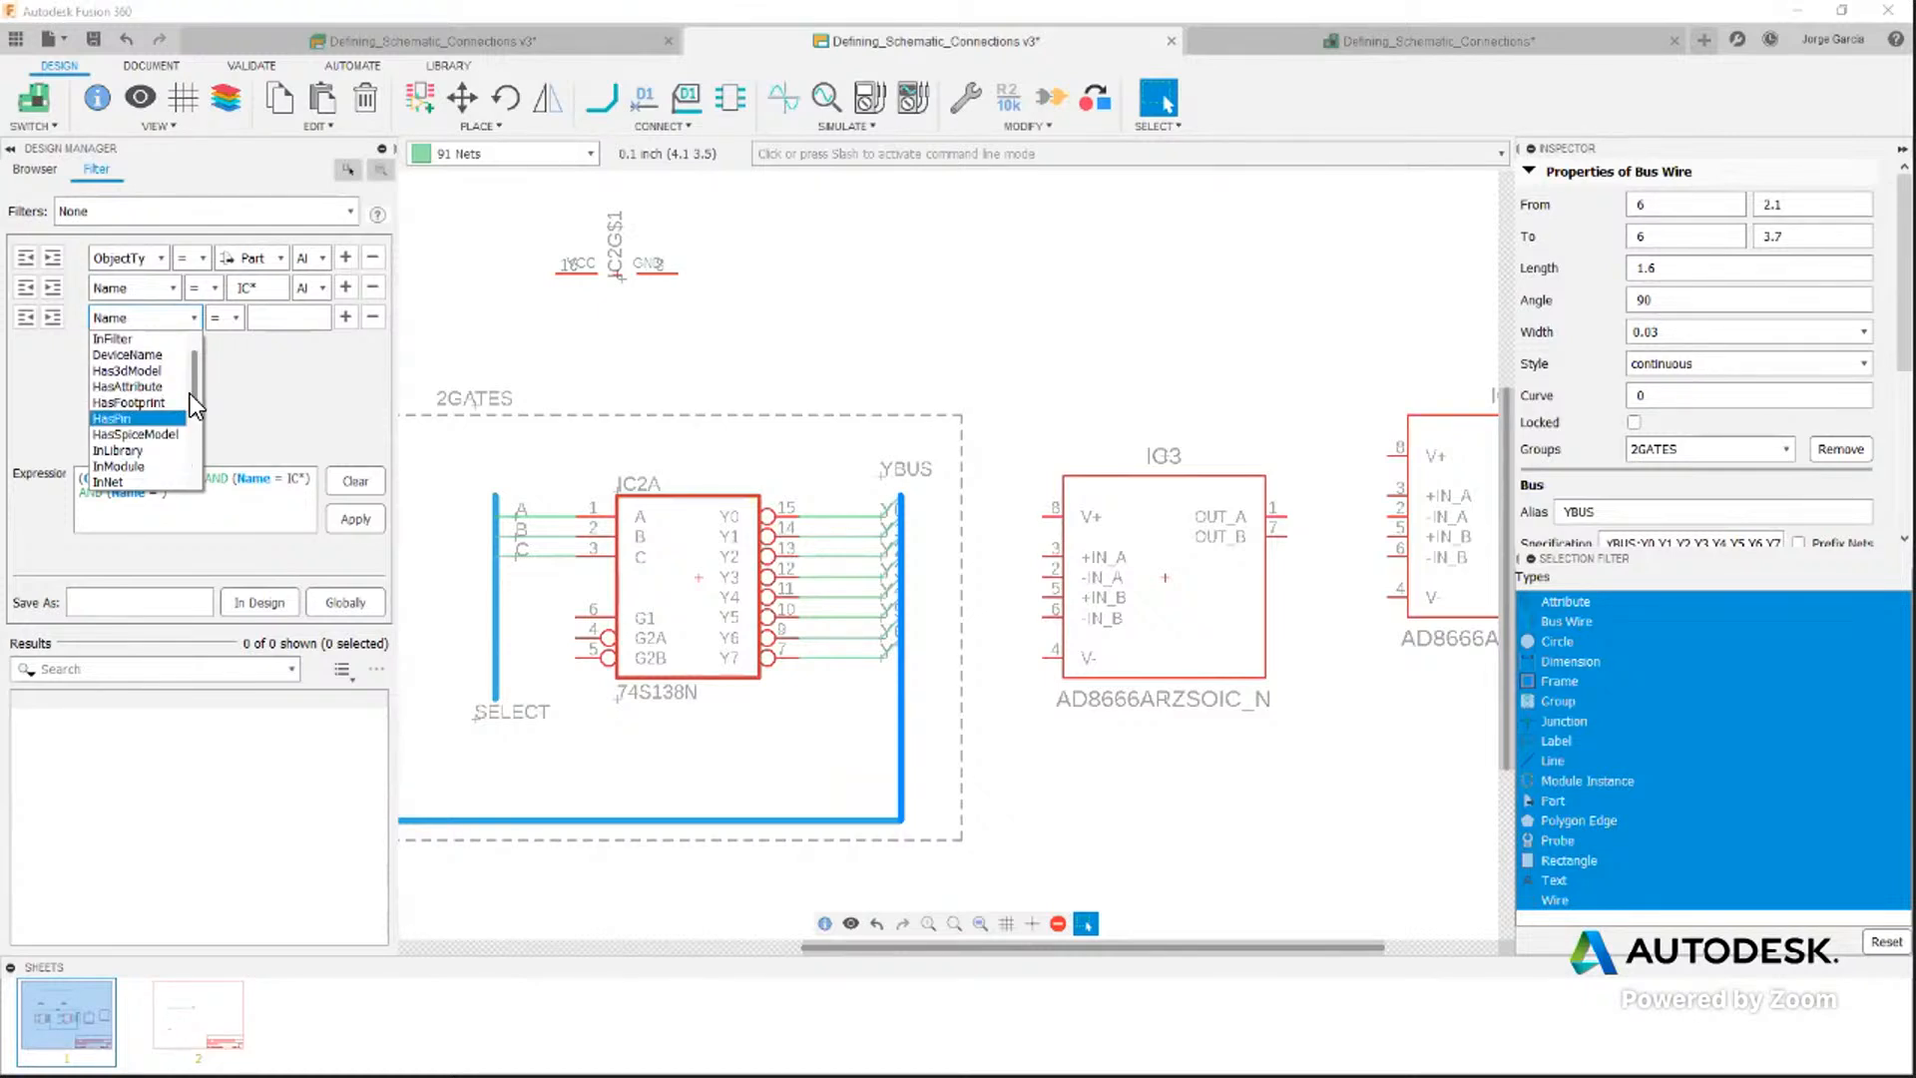
pyautogui.moveTo(199, 393); pyautogui.dragTo(181, 445)
pyautogui.click(181, 457)
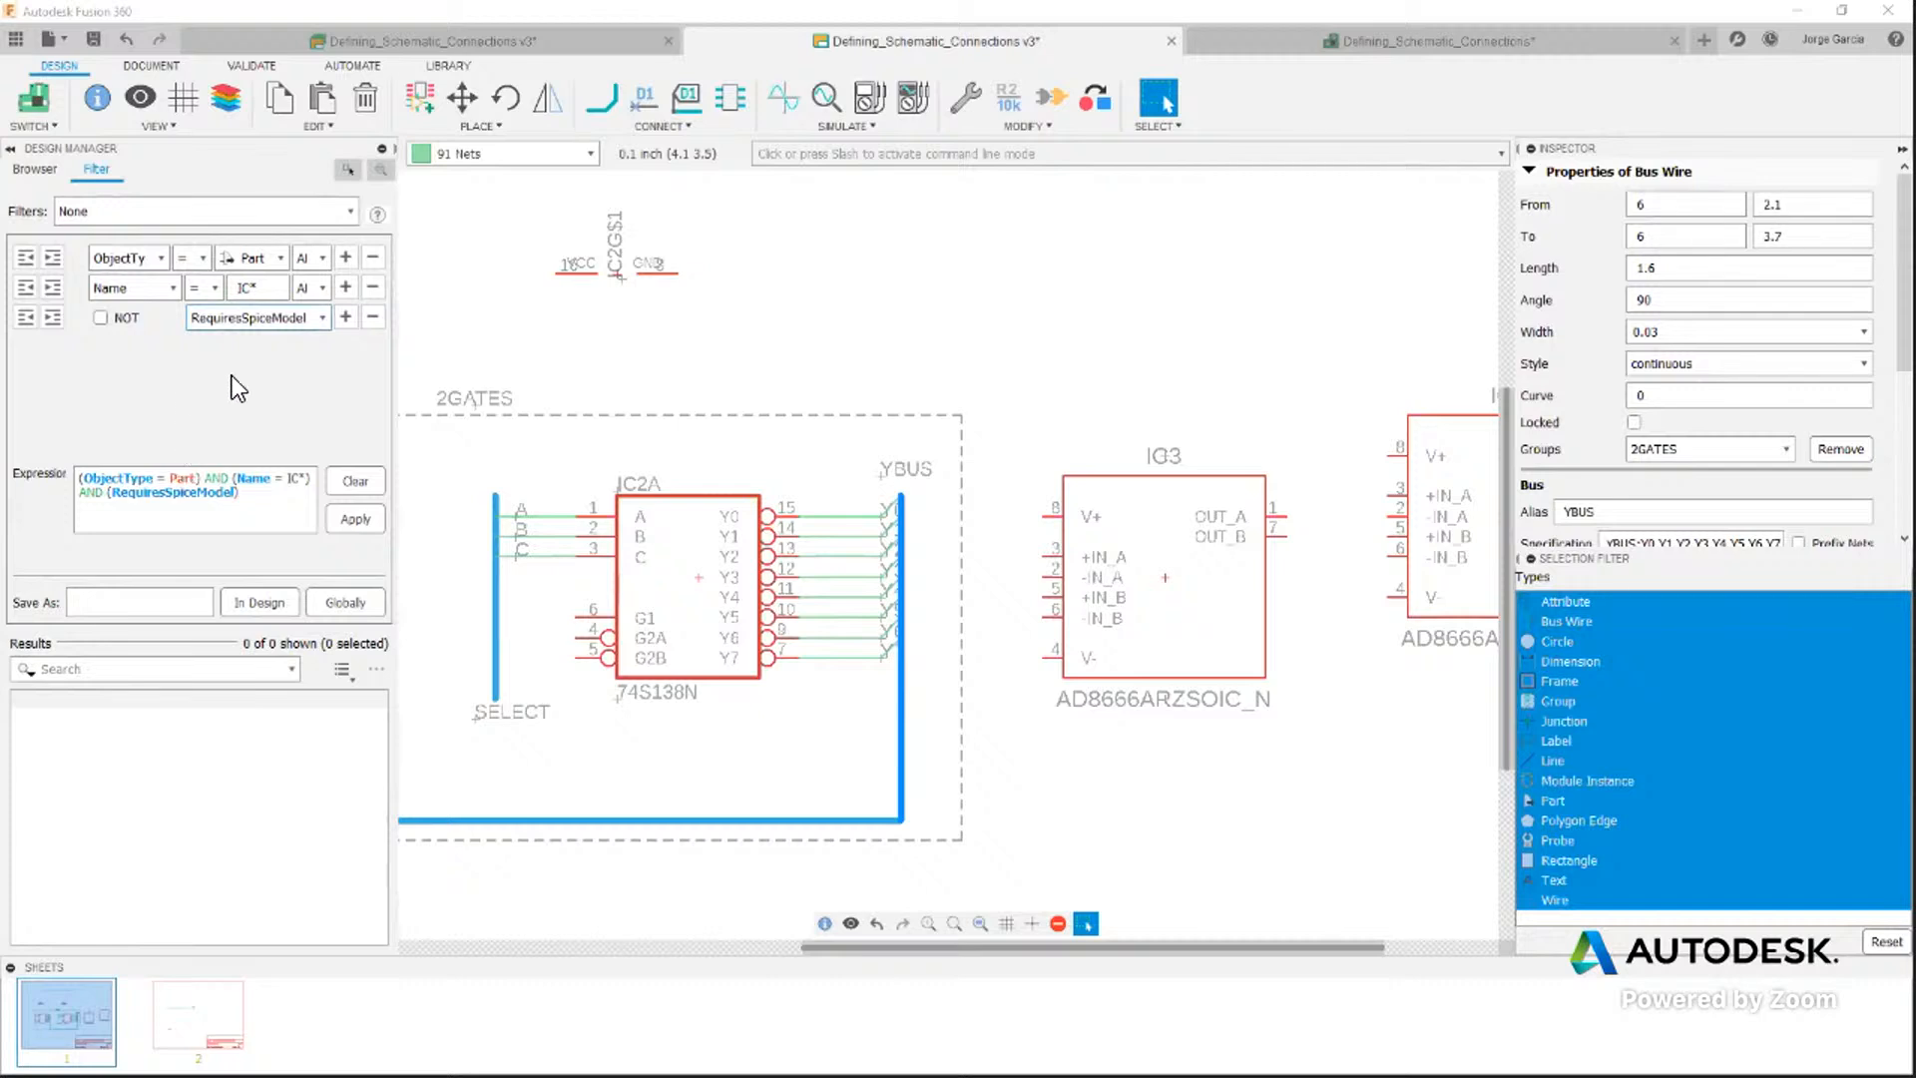
# Change the filter's third condition to Has3dModel and negate it with NOT
pyautogui.click(318, 318)
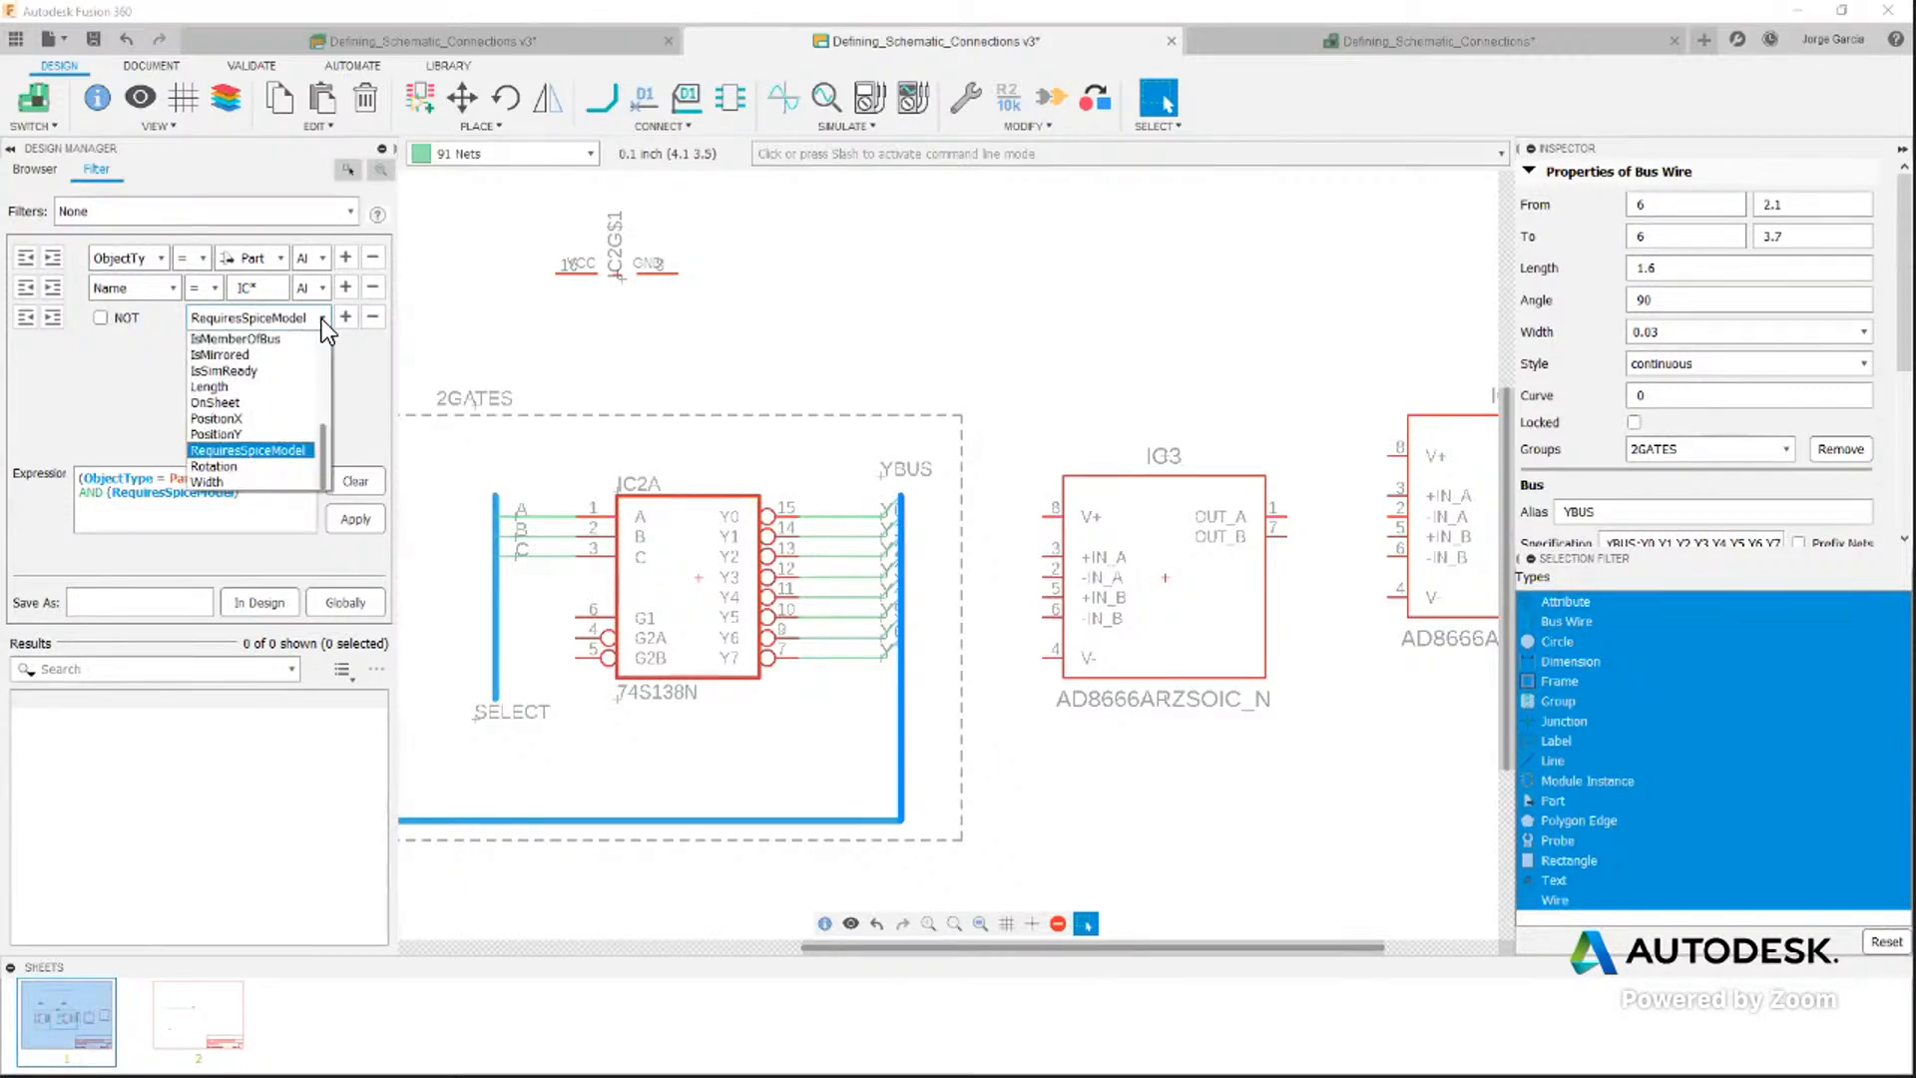
pyautogui.scroll(5, 272, 399)
pyautogui.click(240, 386)
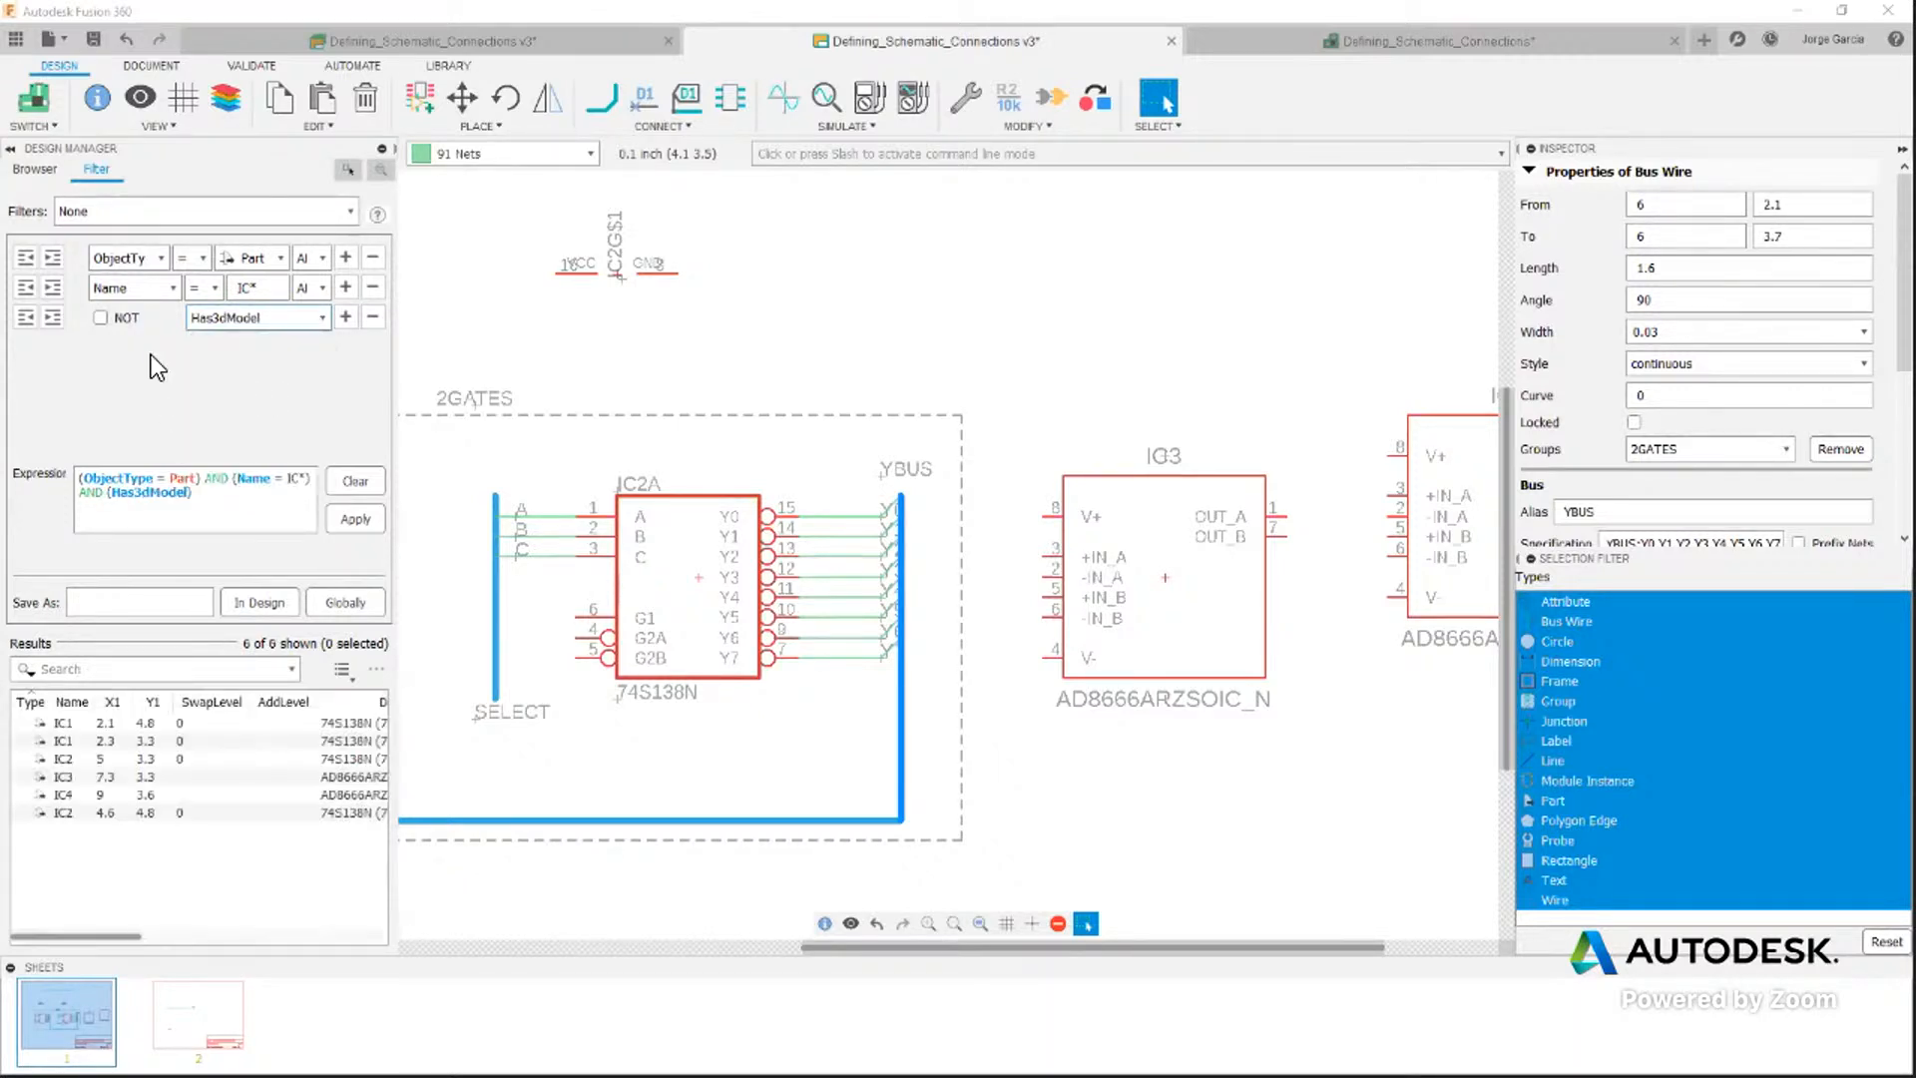
pyautogui.click(101, 320)
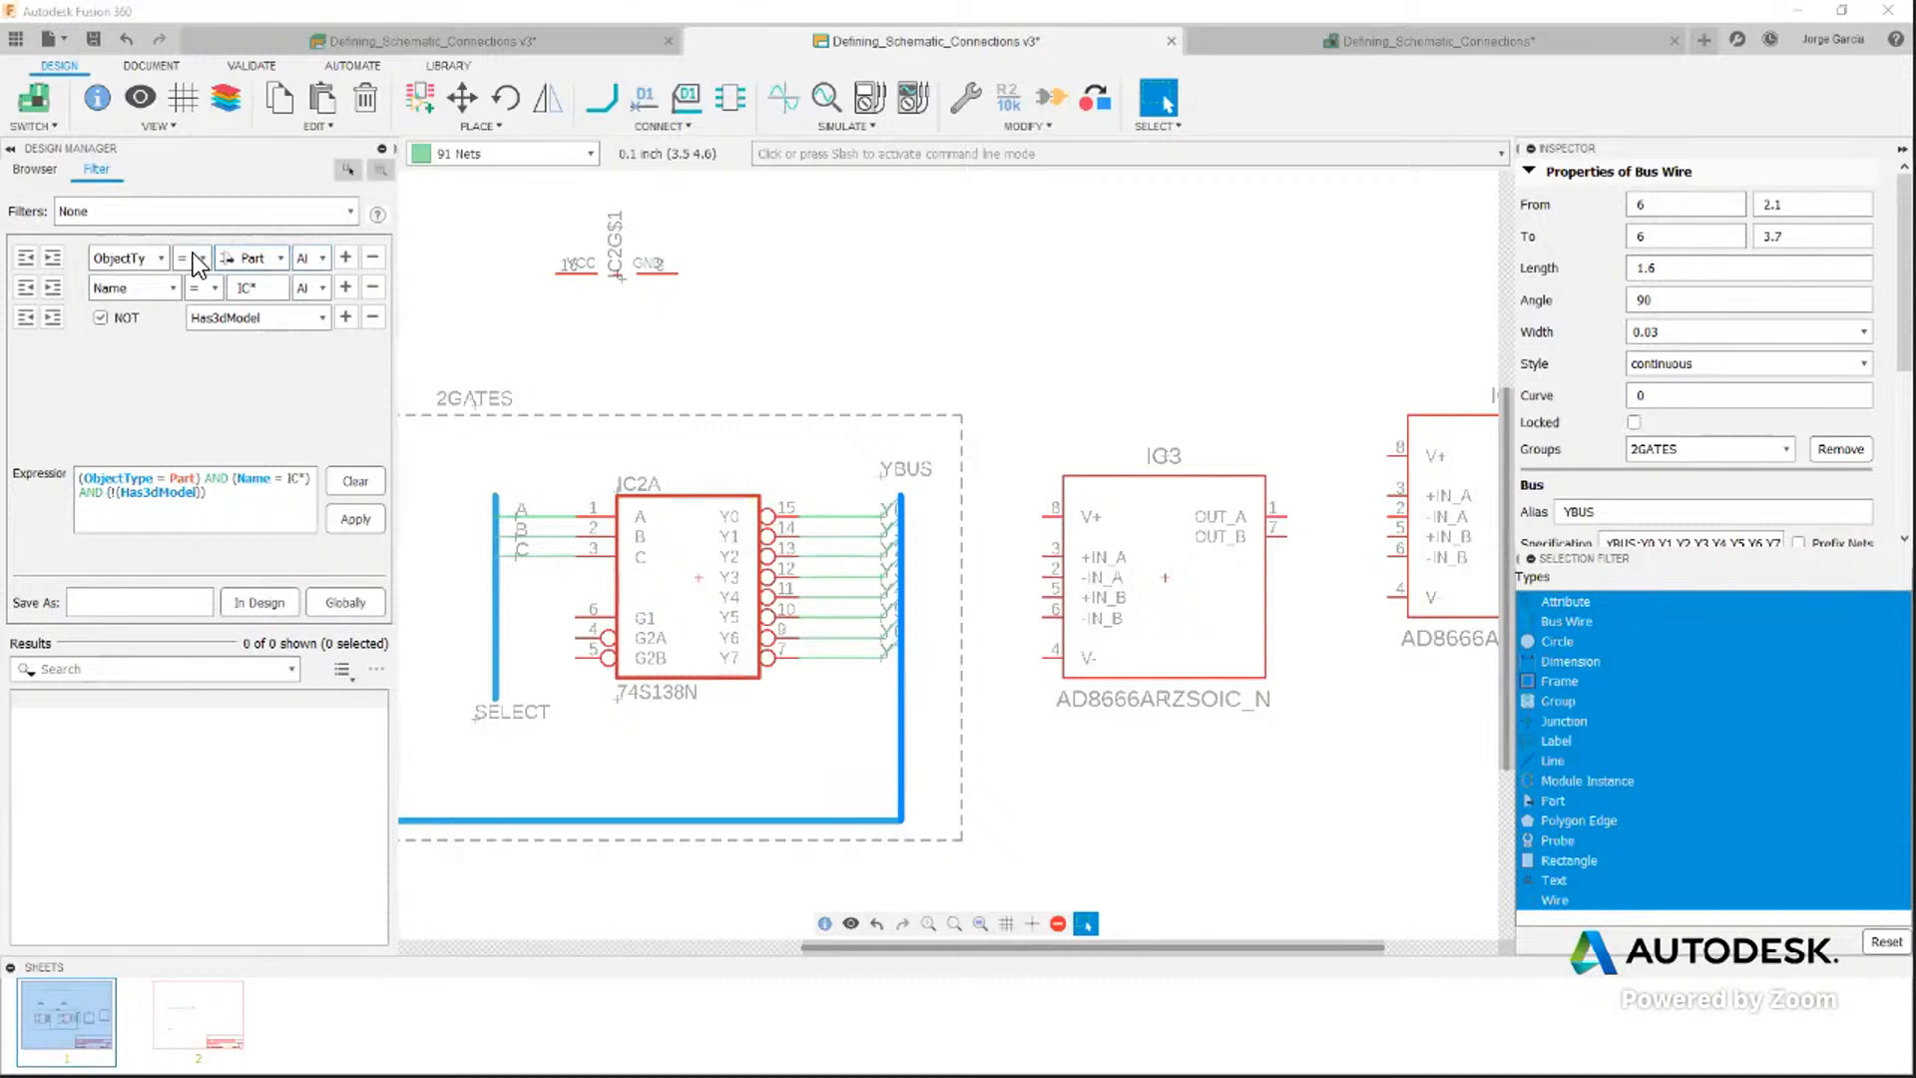
# Look through the properties offered for the first filter condition, and set its ObjectType value to Line
pyautogui.click(150, 257)
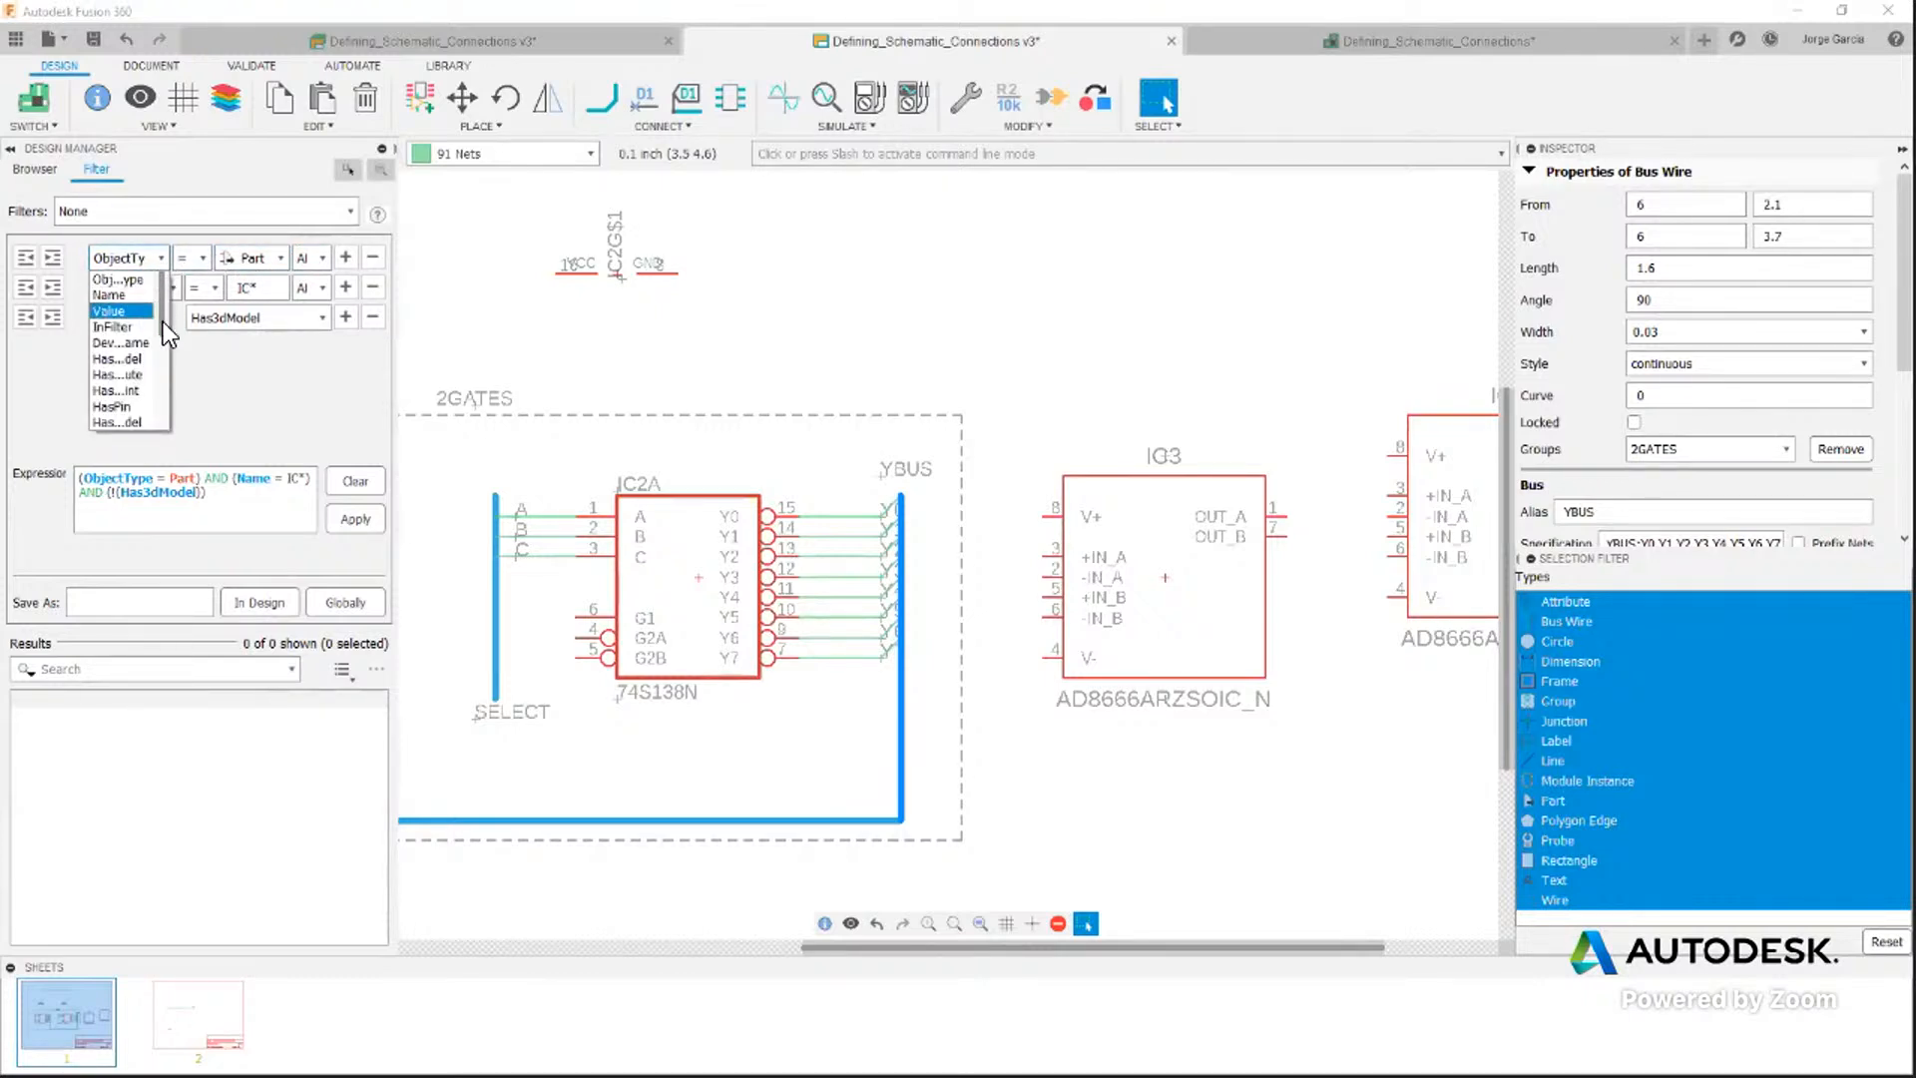
pyautogui.moveTo(163, 322); pyautogui.dragTo(166, 399)
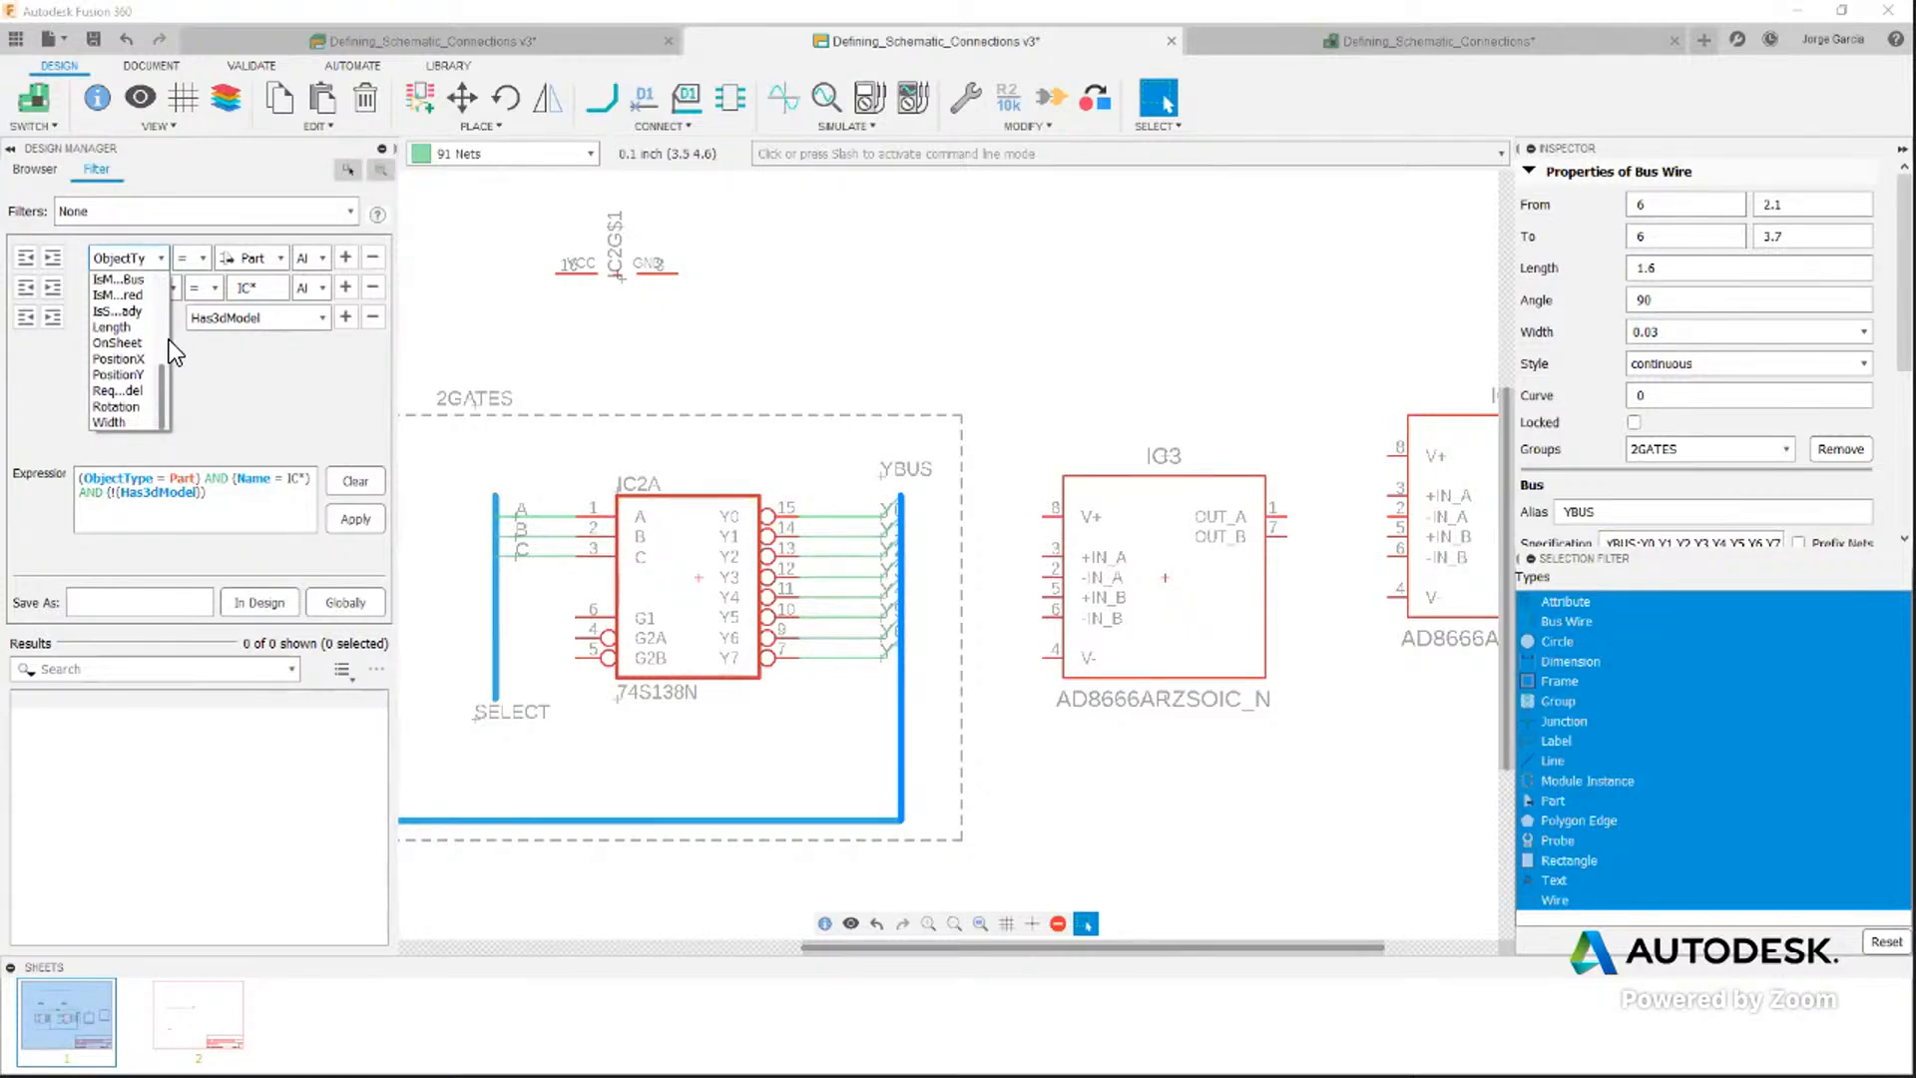
pyautogui.click(195, 340)
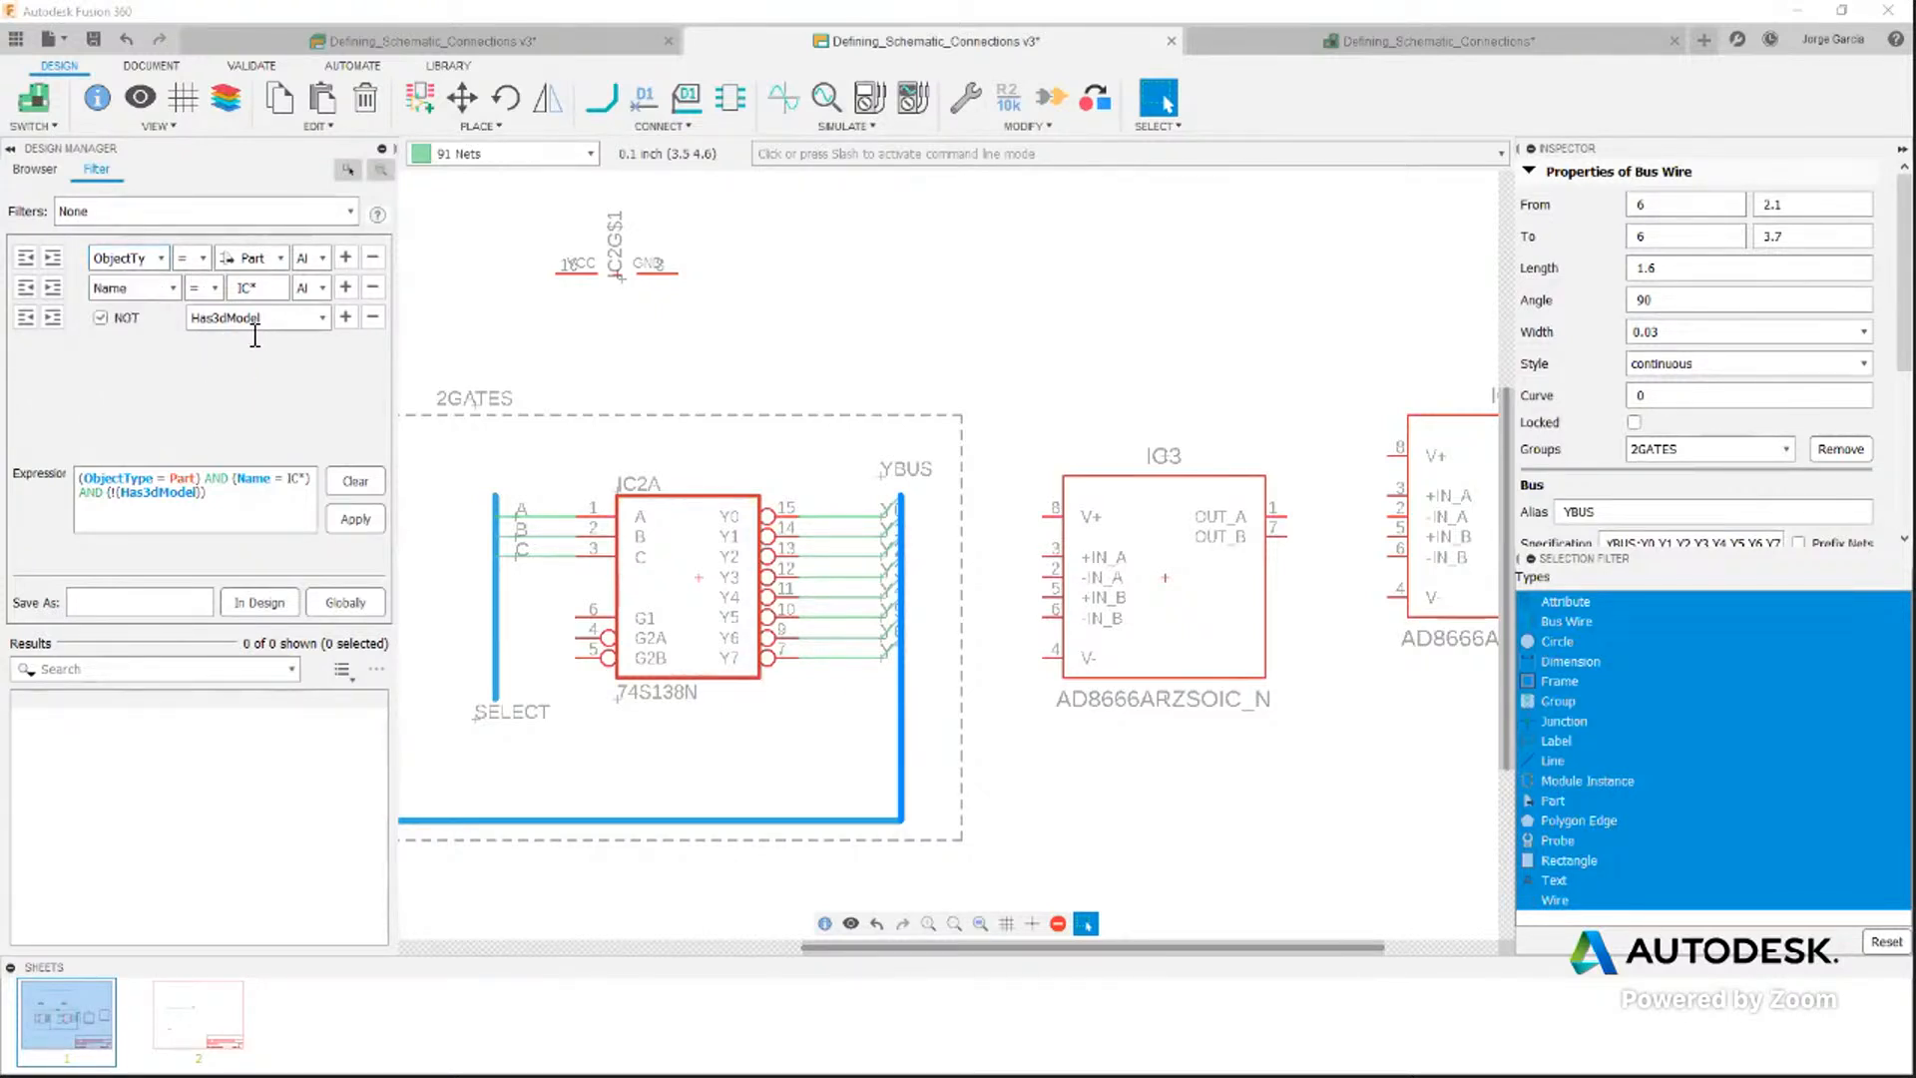
pyautogui.click(277, 260)
pyautogui.scroll(1, 284, 297)
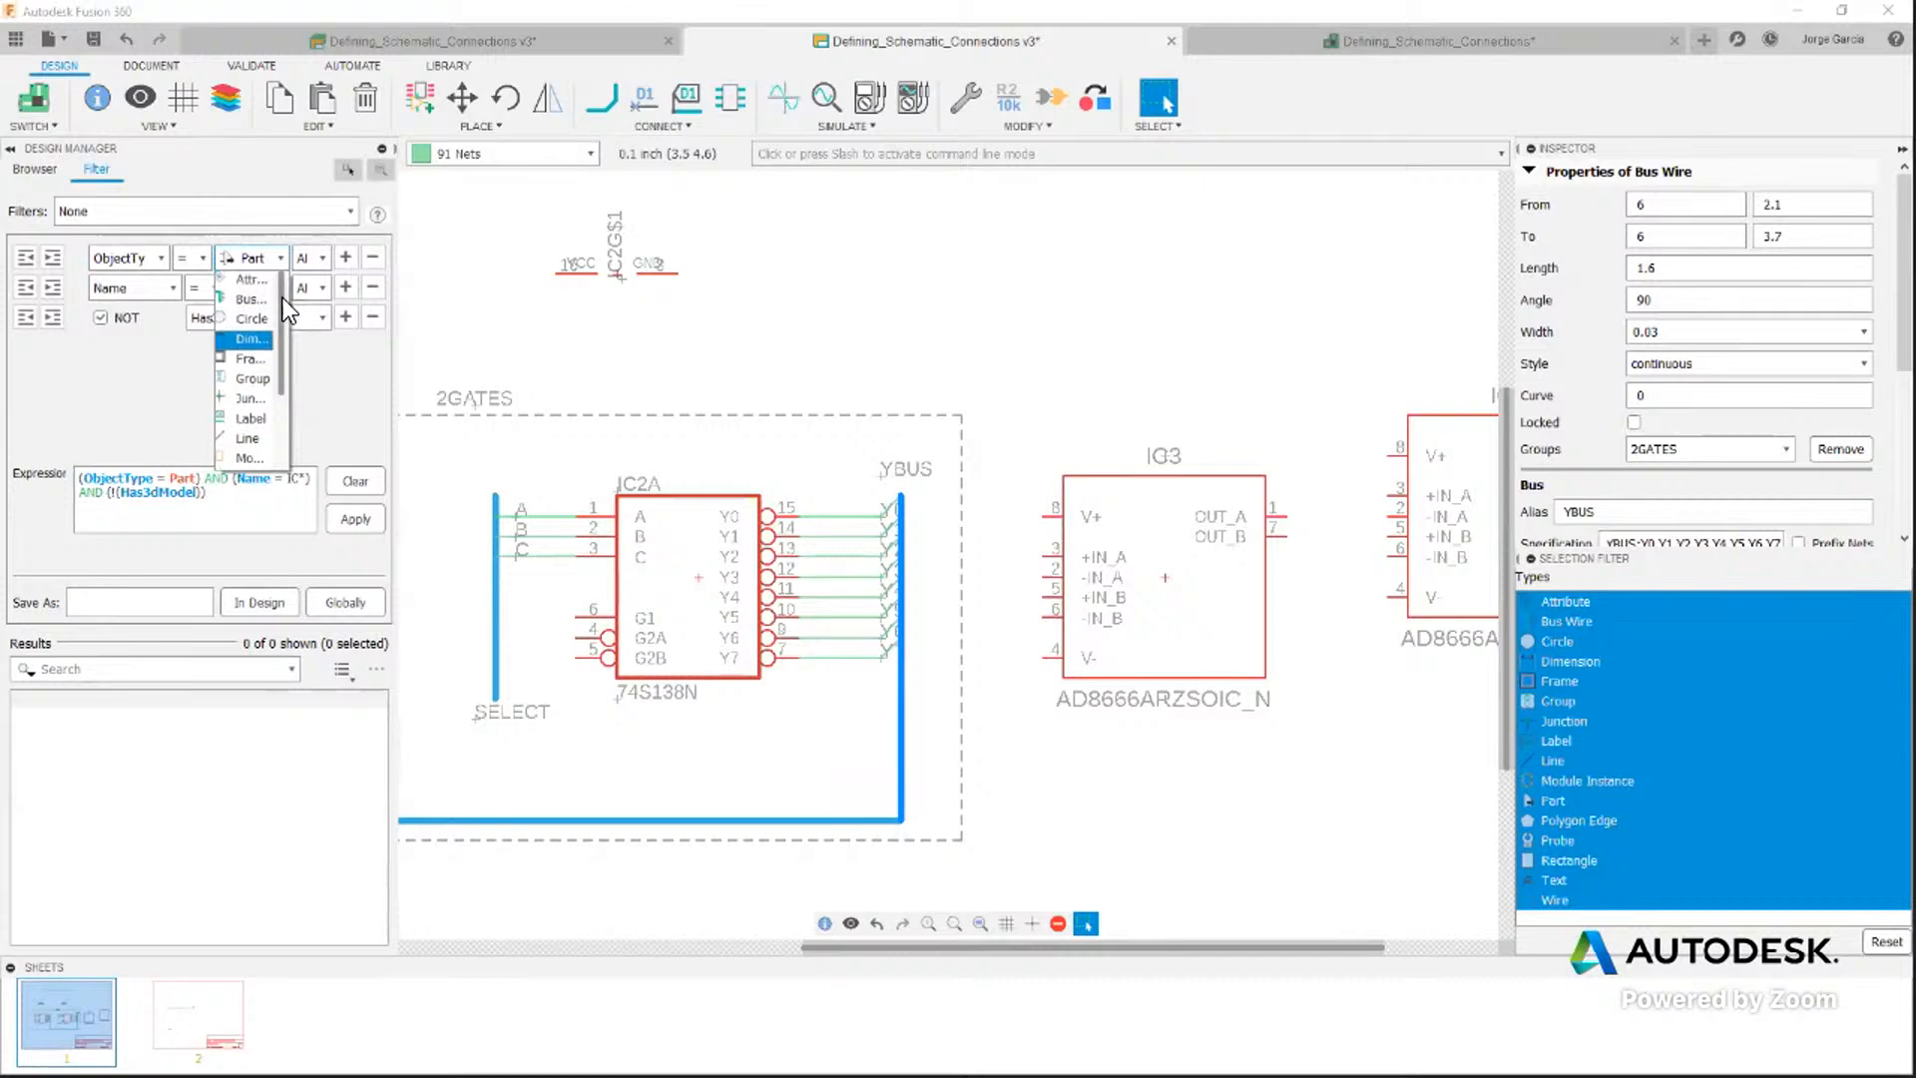
pyautogui.moveTo(285, 343); pyautogui.dragTo(284, 381)
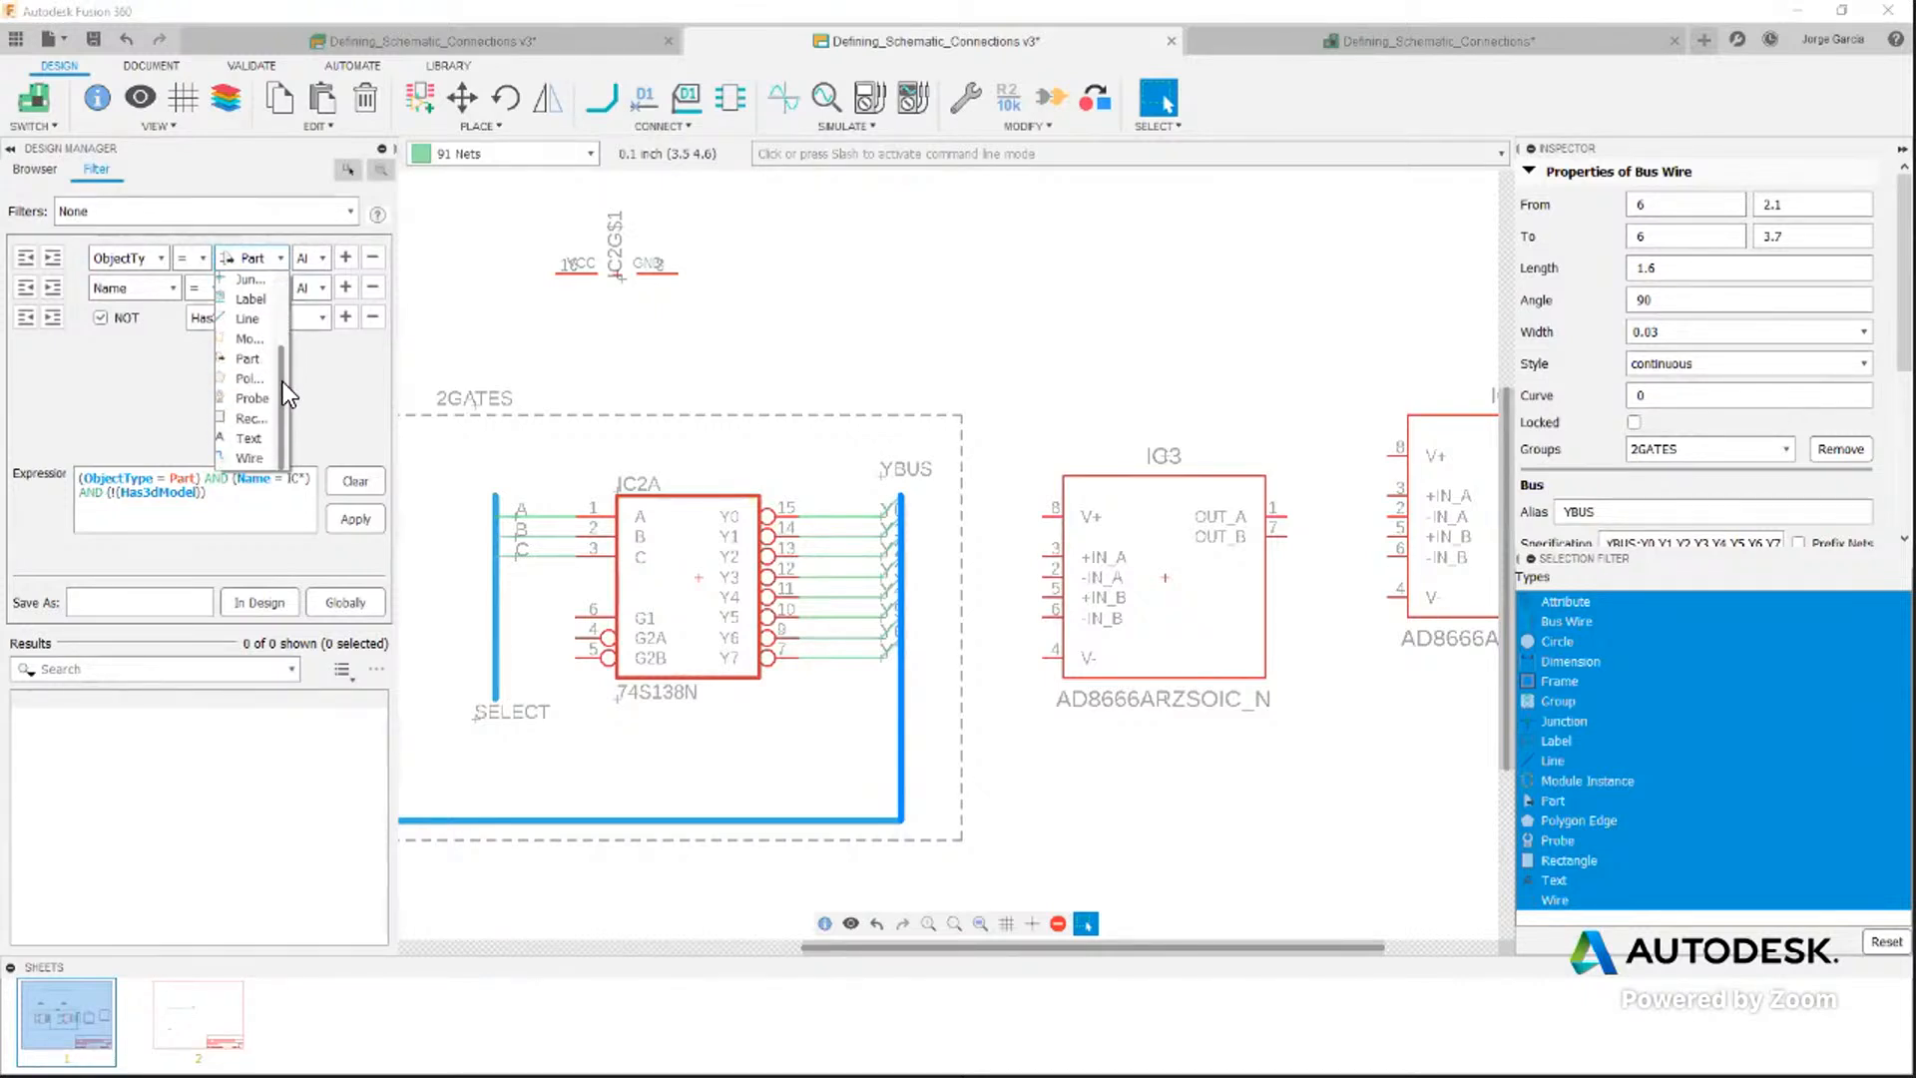
pyautogui.click(253, 320)
# Change the second filter condition to Length less than 2mm
pyautogui.click(178, 292)
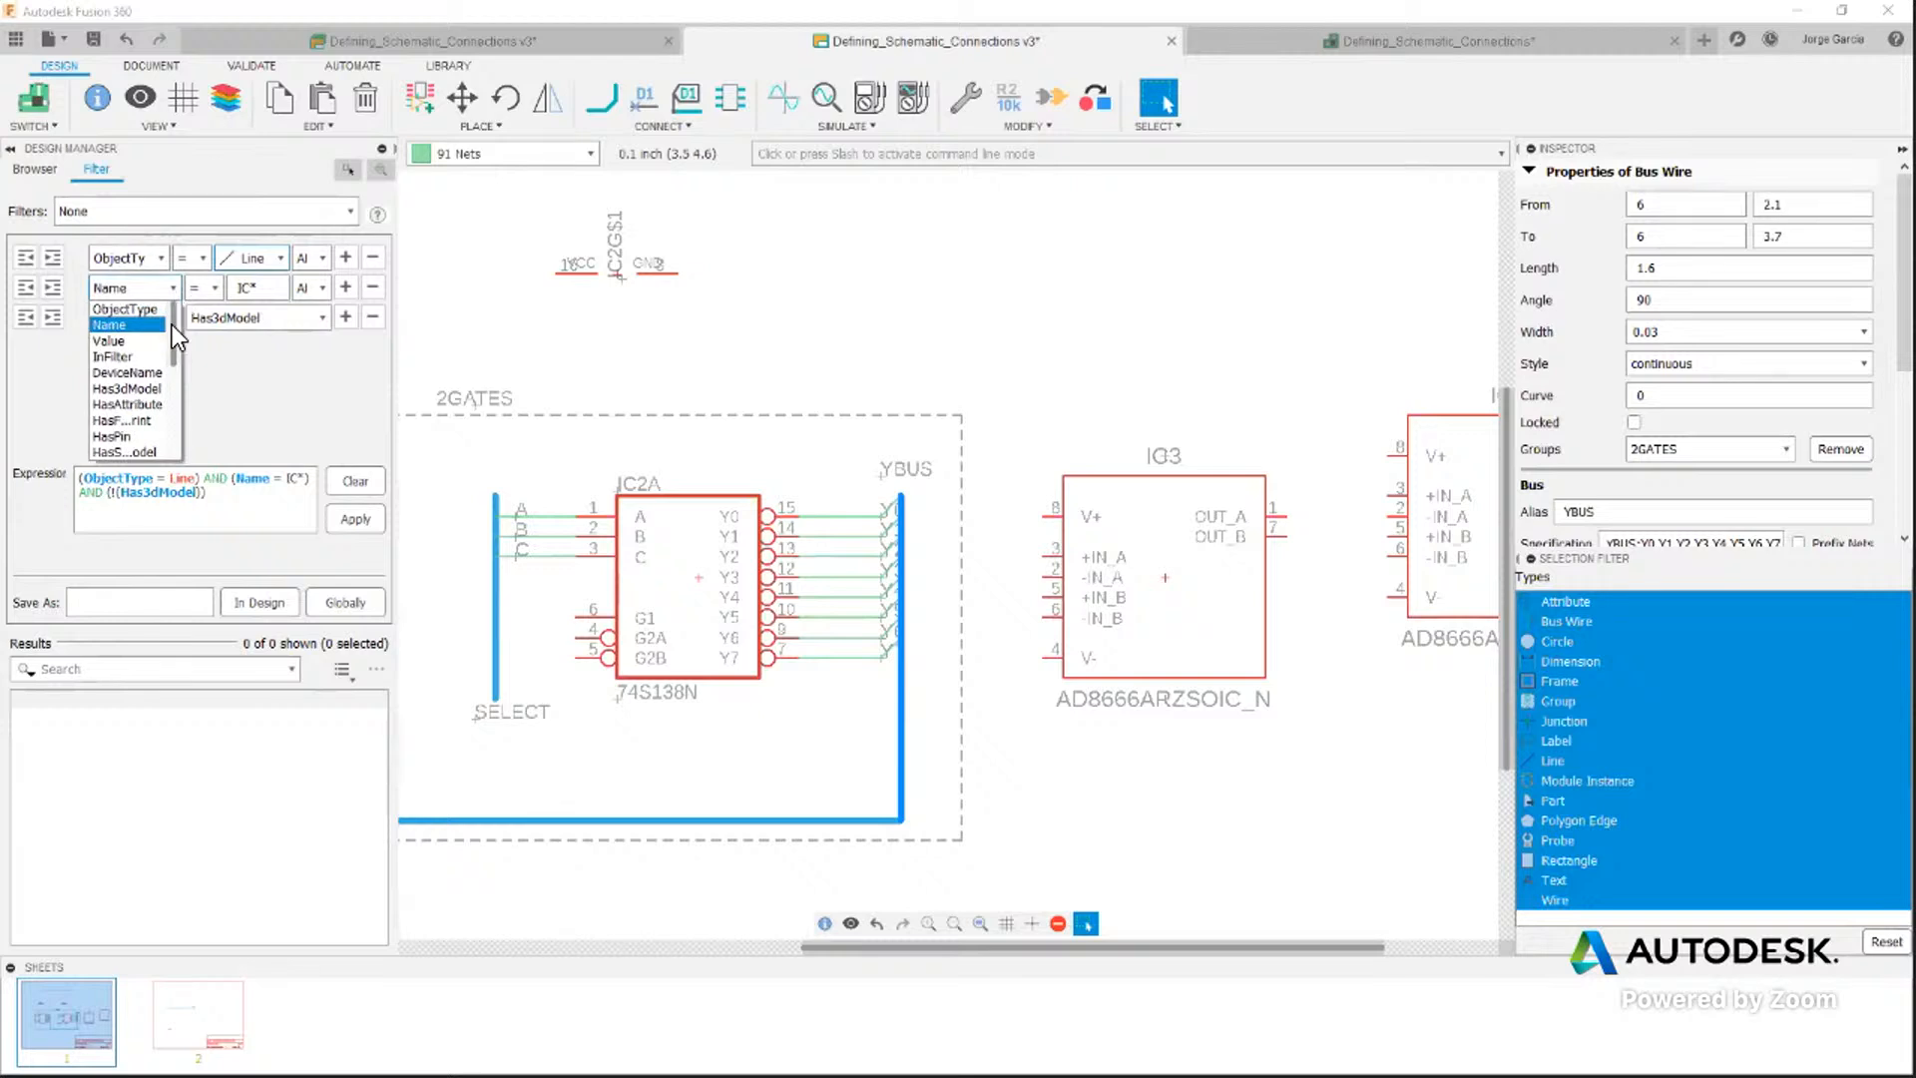
pyautogui.moveTo(170, 321); pyautogui.dragTo(175, 424)
pyautogui.click(118, 357)
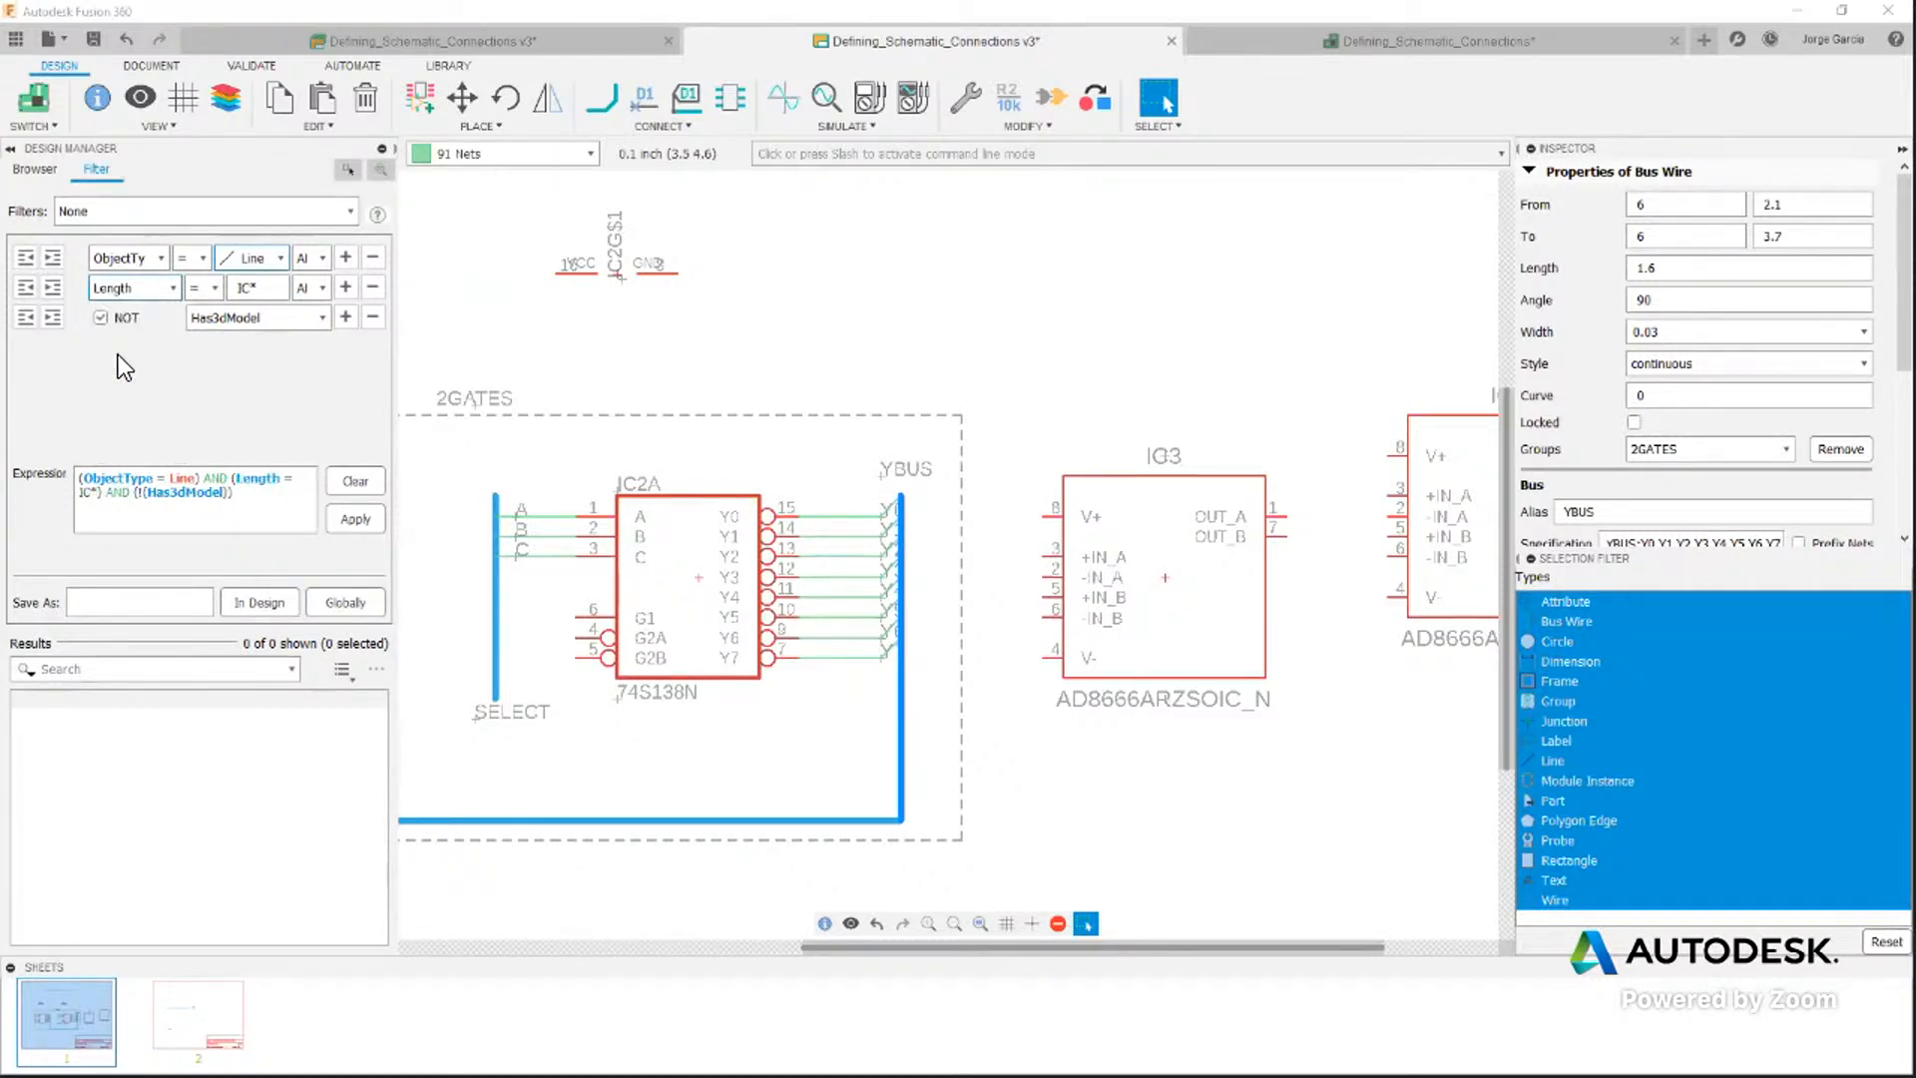
pyautogui.click(211, 290)
pyautogui.click(211, 332)
pyautogui.moveTo(273, 291); pyautogui.dragTo(227, 291)
pyautogui.write('2')
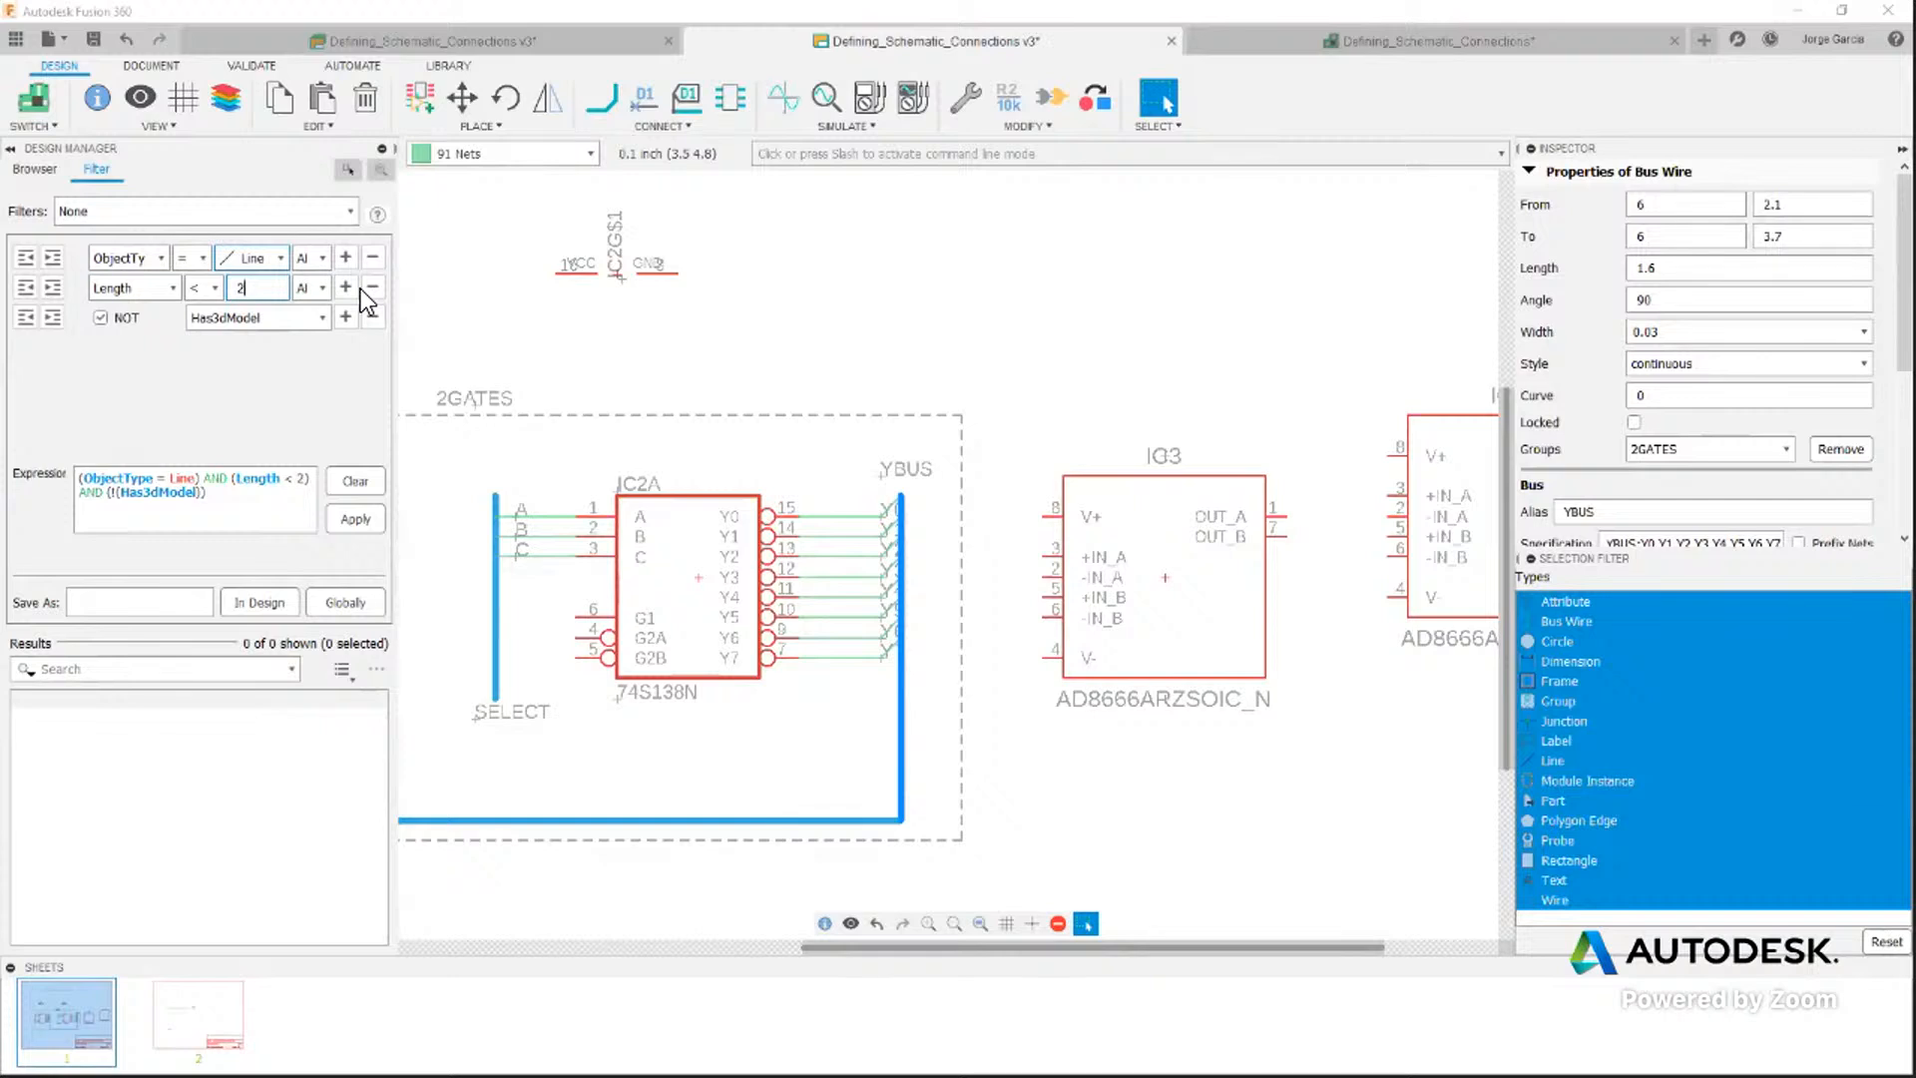
pyautogui.write('mm')
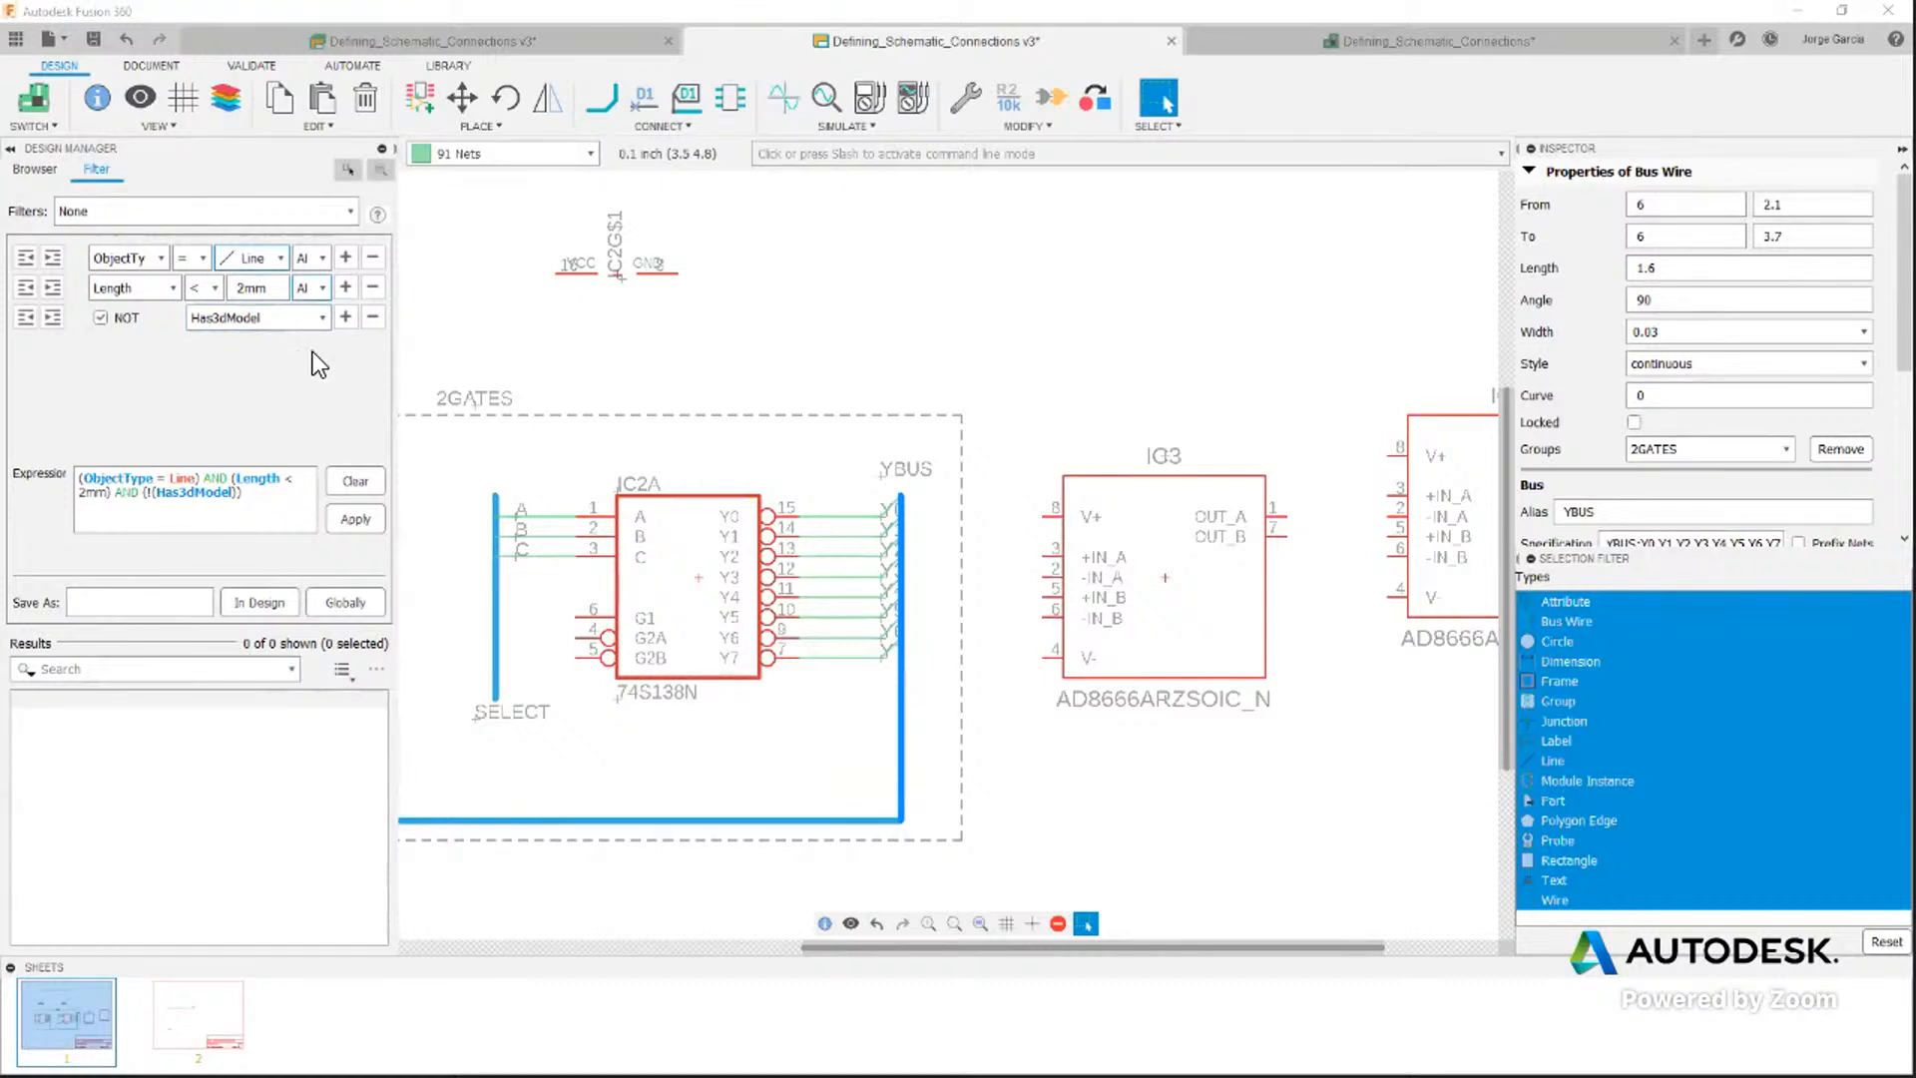
# Review the available object types, keep Line, and remove the NOT Has3dModel condition from the filter
pyautogui.click(277, 256)
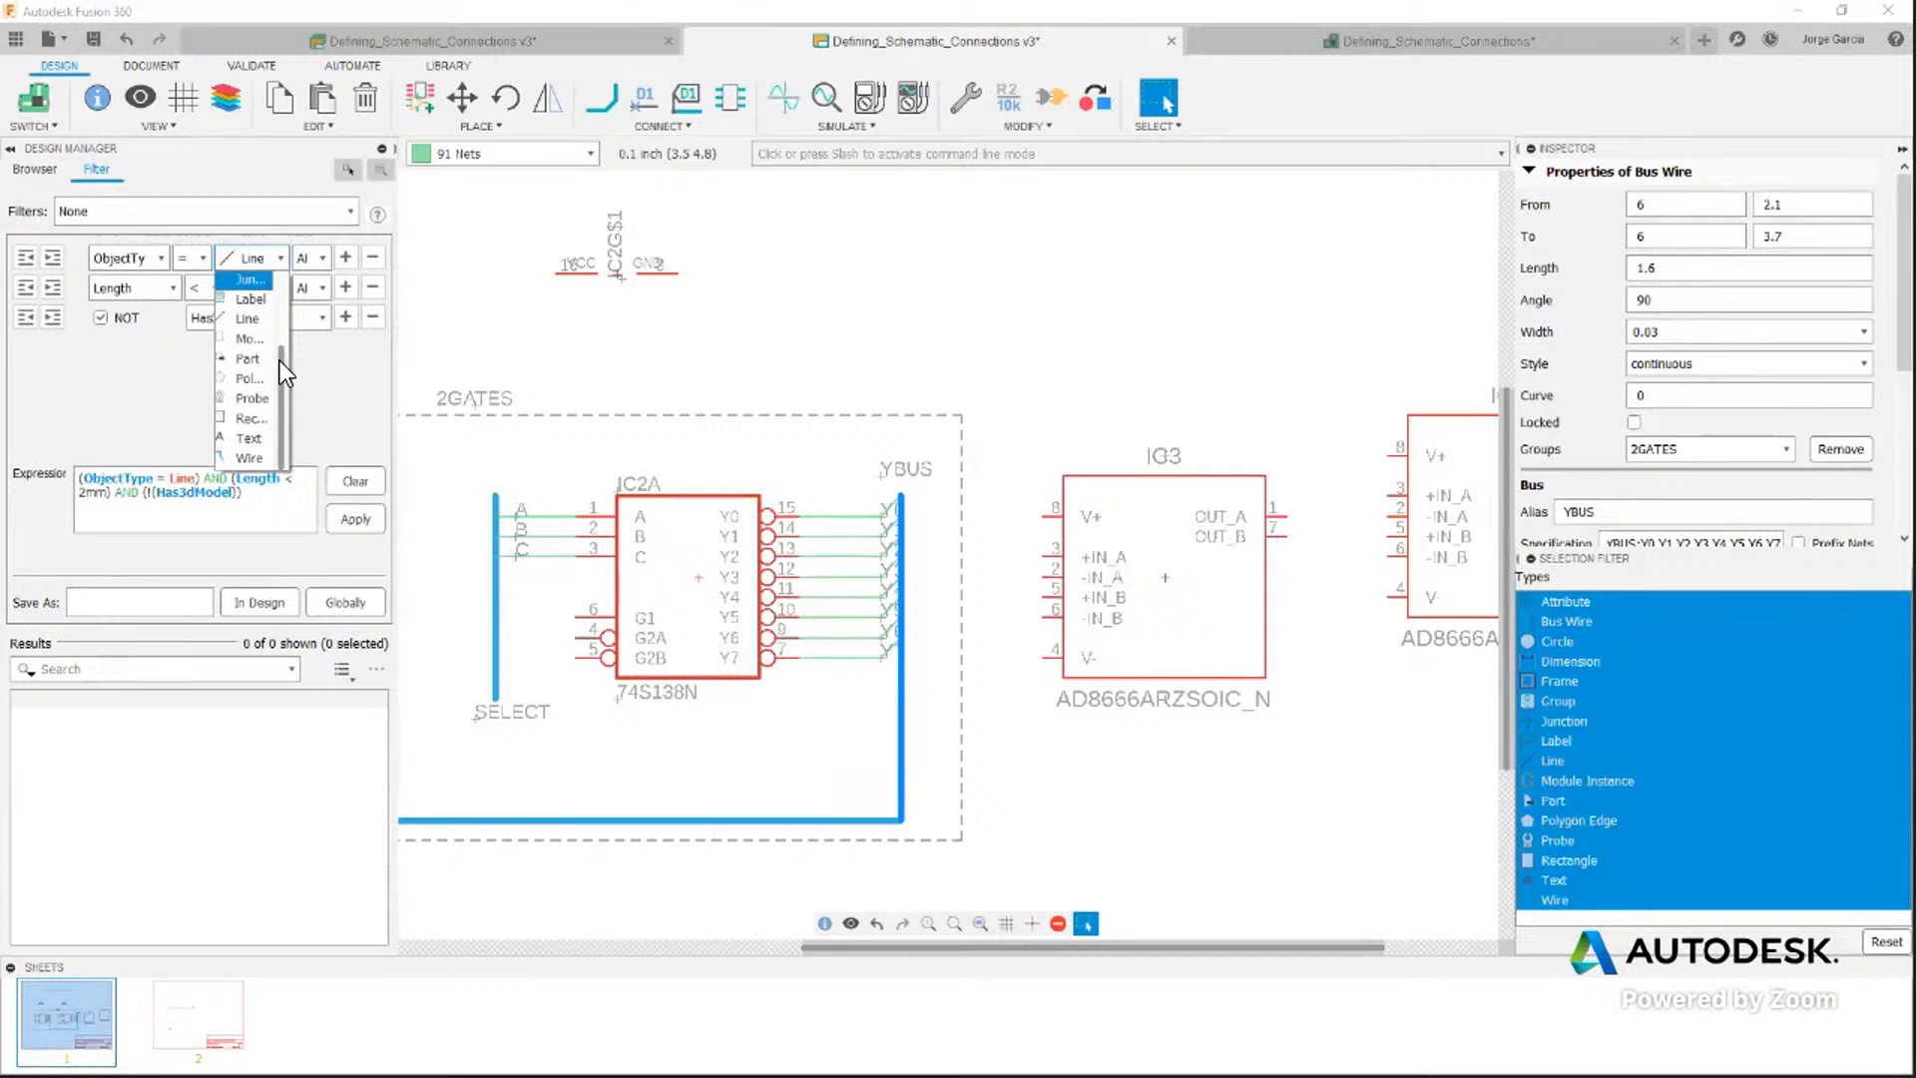
pyautogui.scroll(2, 282, 350)
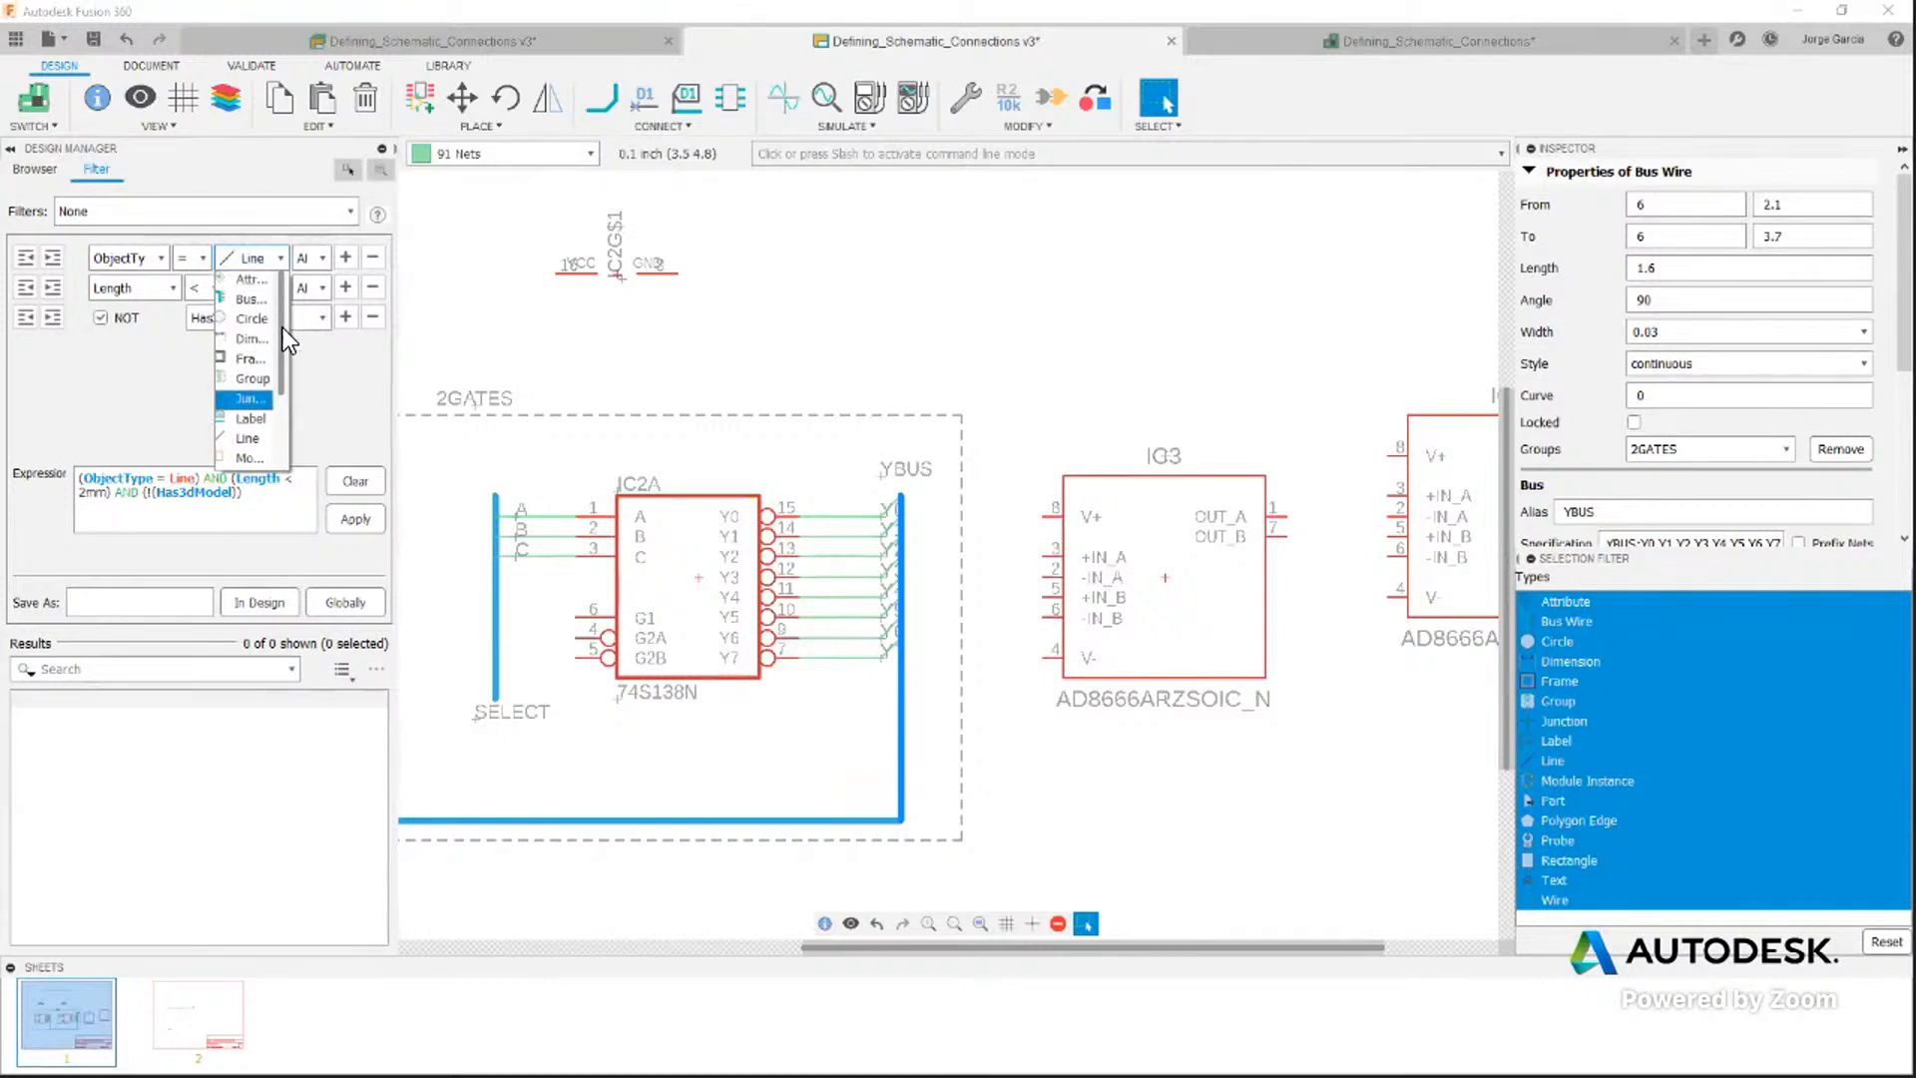
pyautogui.scroll(-1, 284, 329)
pyautogui.scroll(-1, 283, 347)
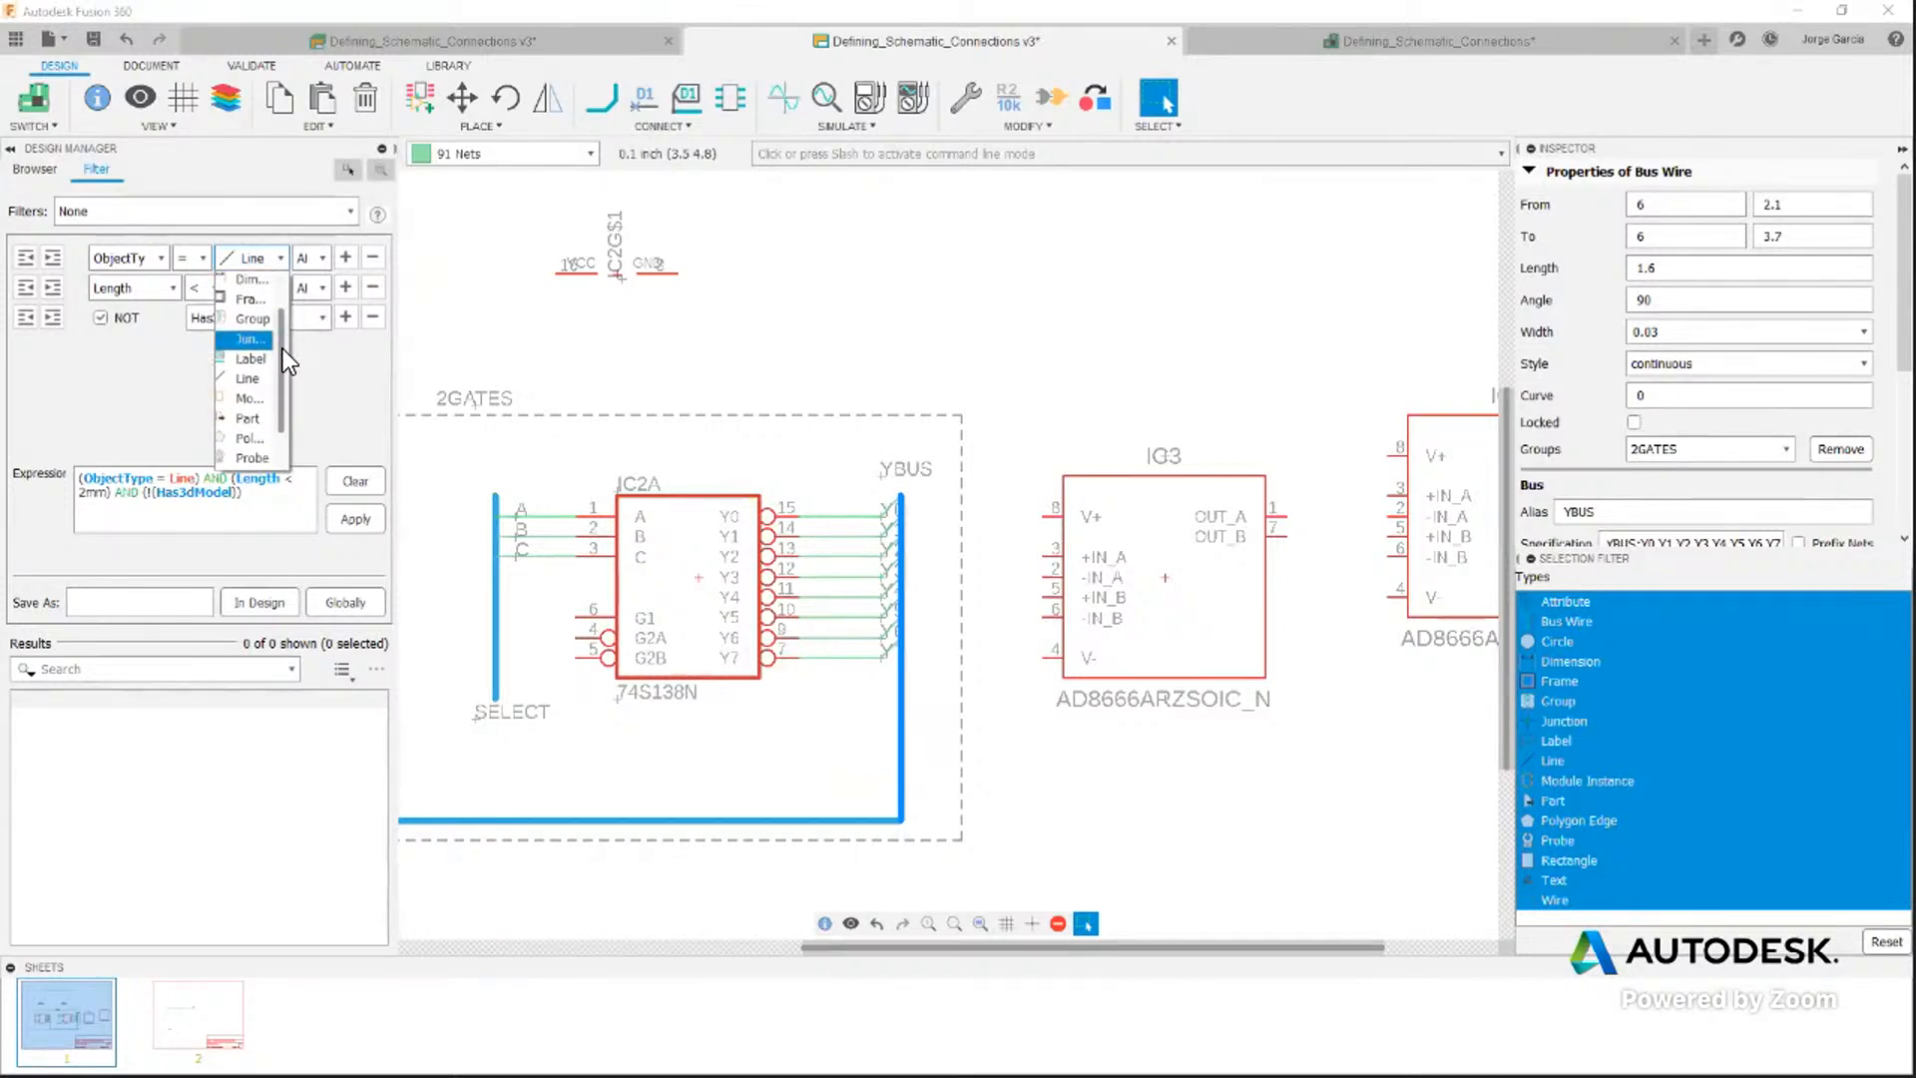
pyautogui.scroll(-3, 284, 352)
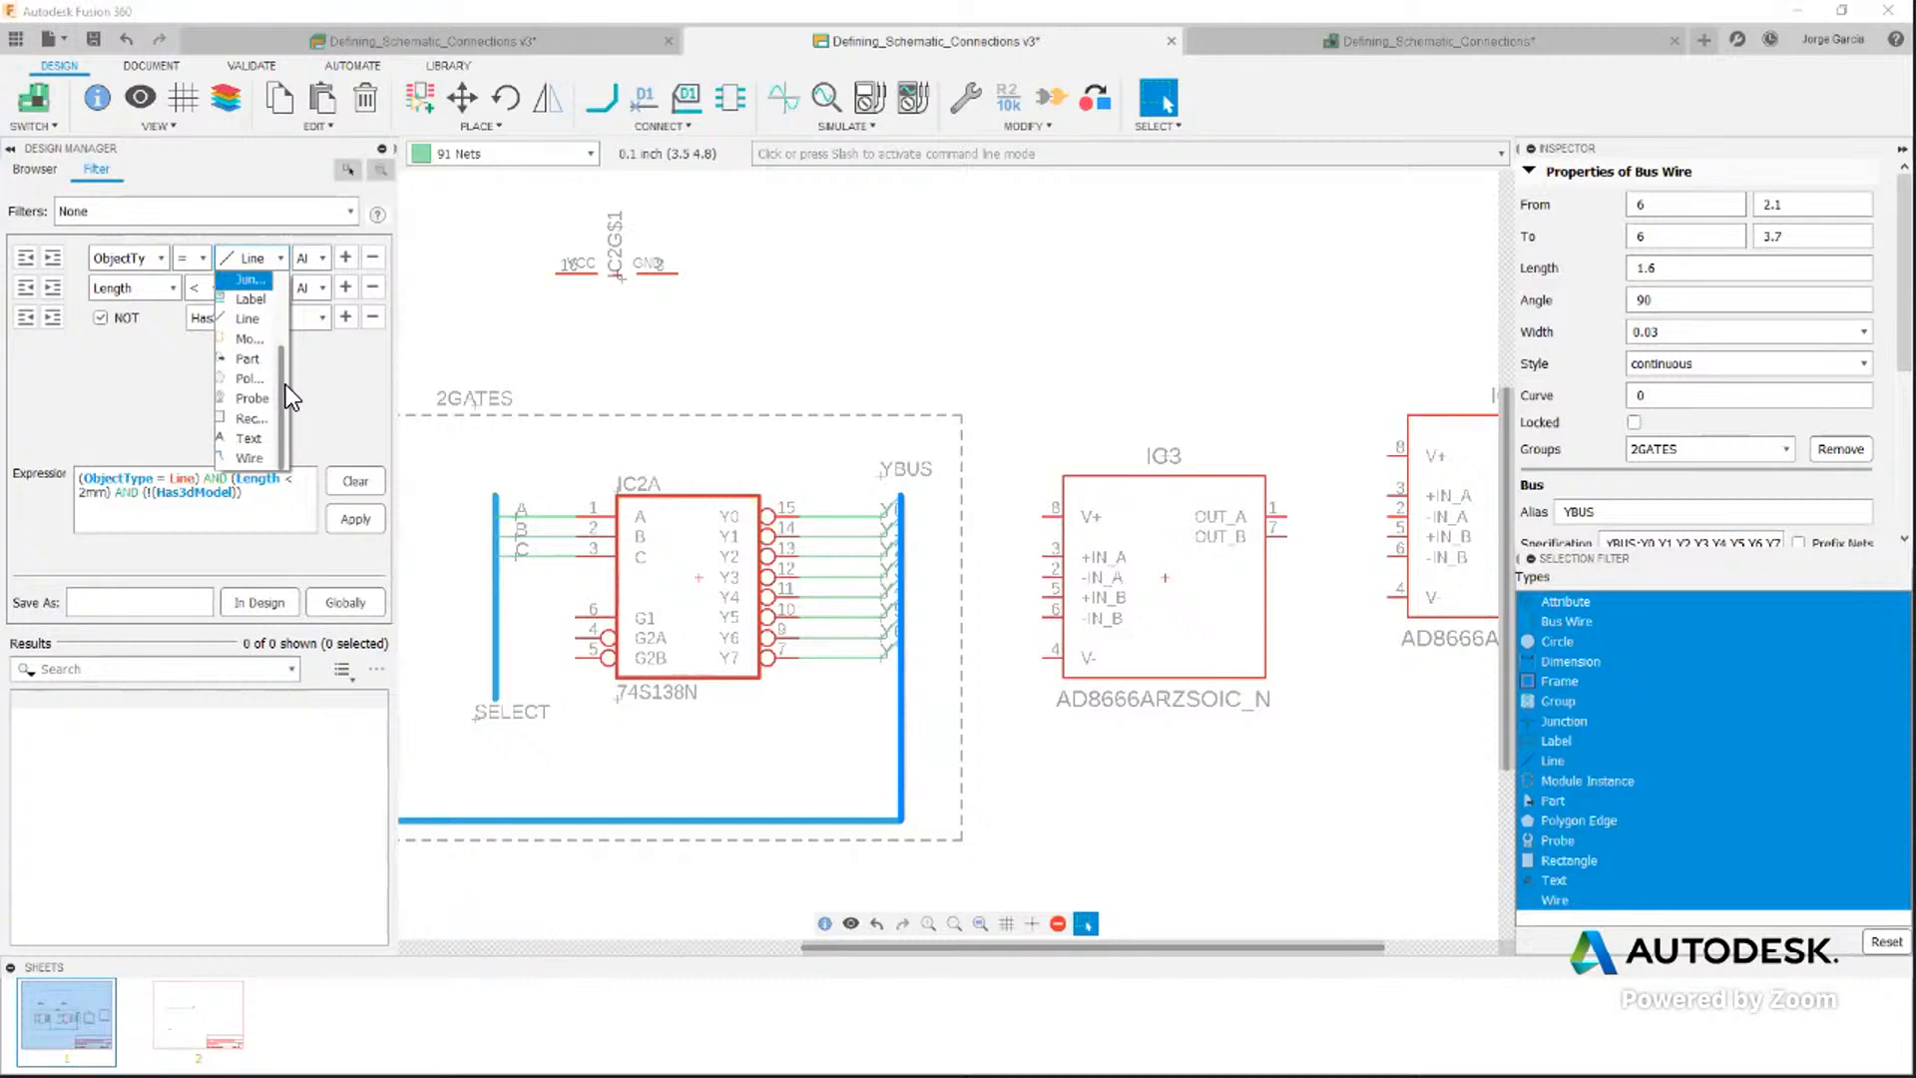
pyautogui.click(260, 317)
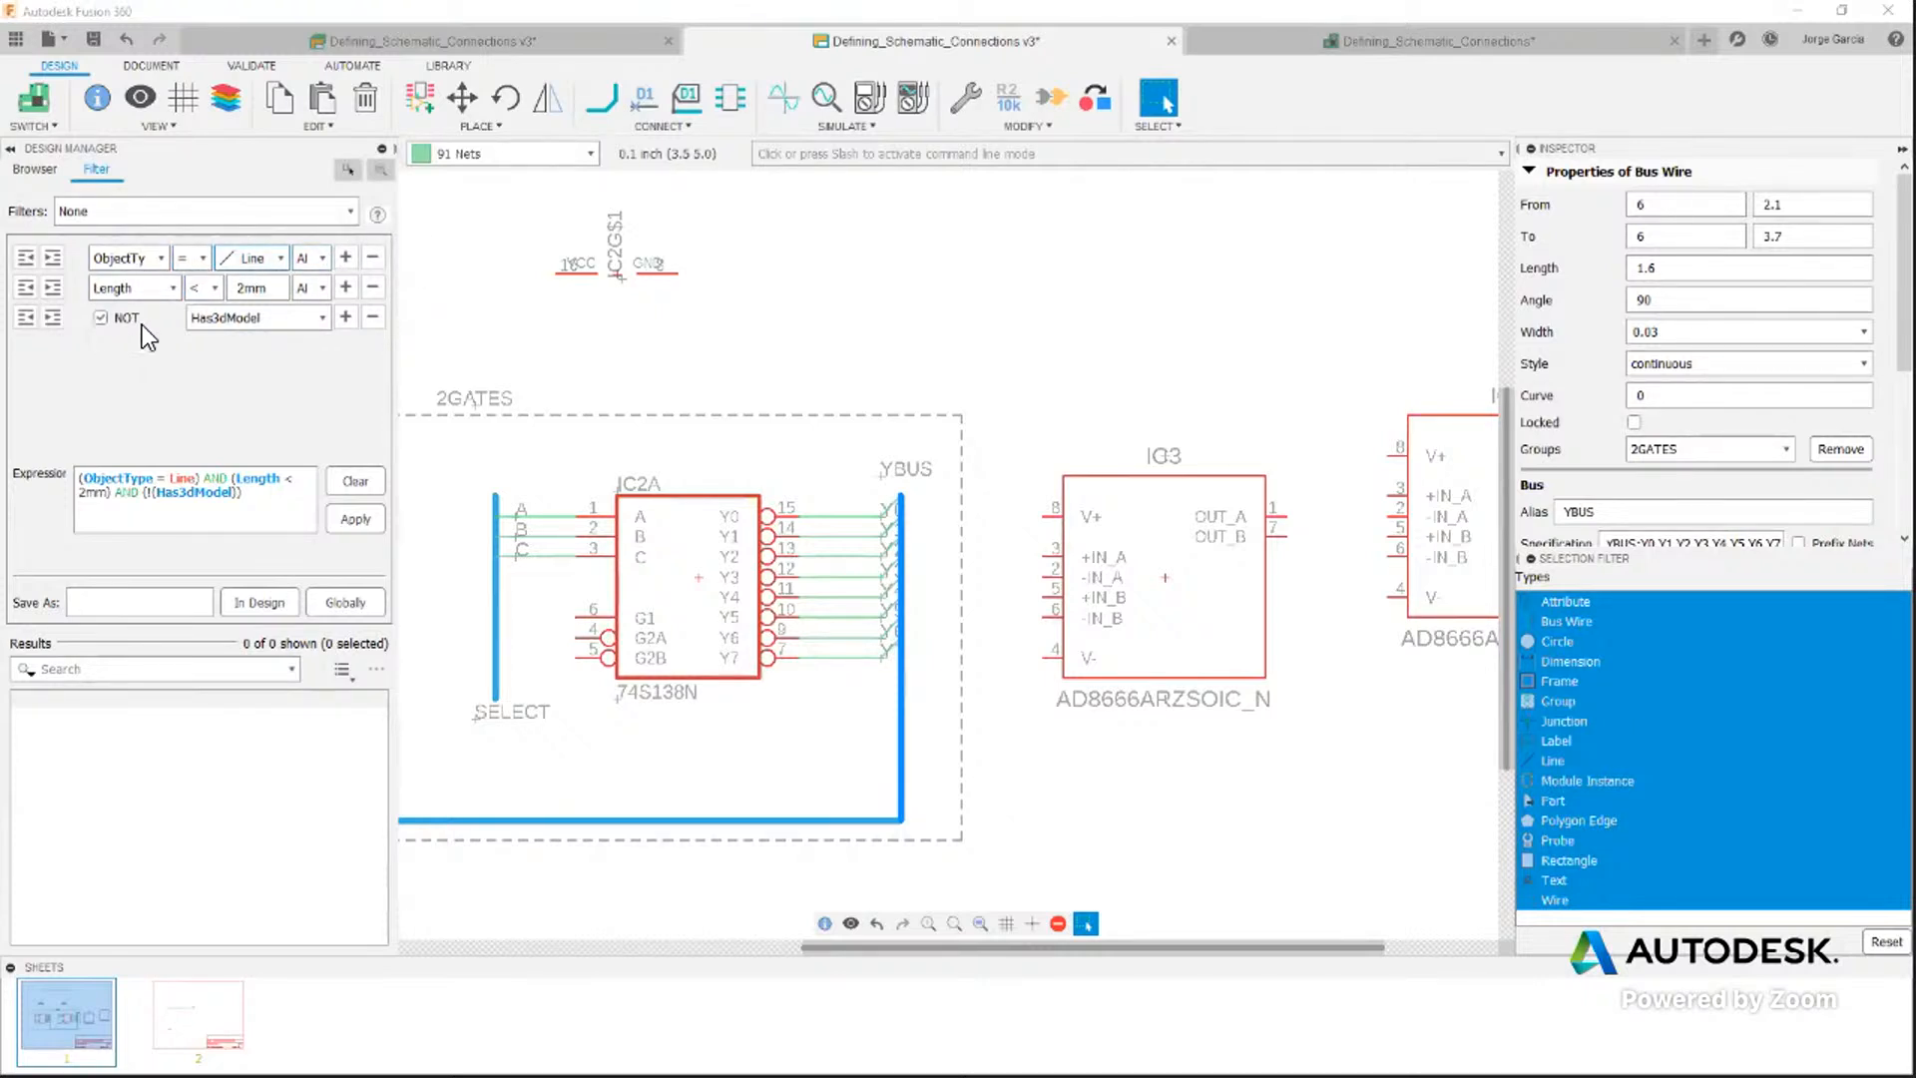
pyautogui.click(374, 318)
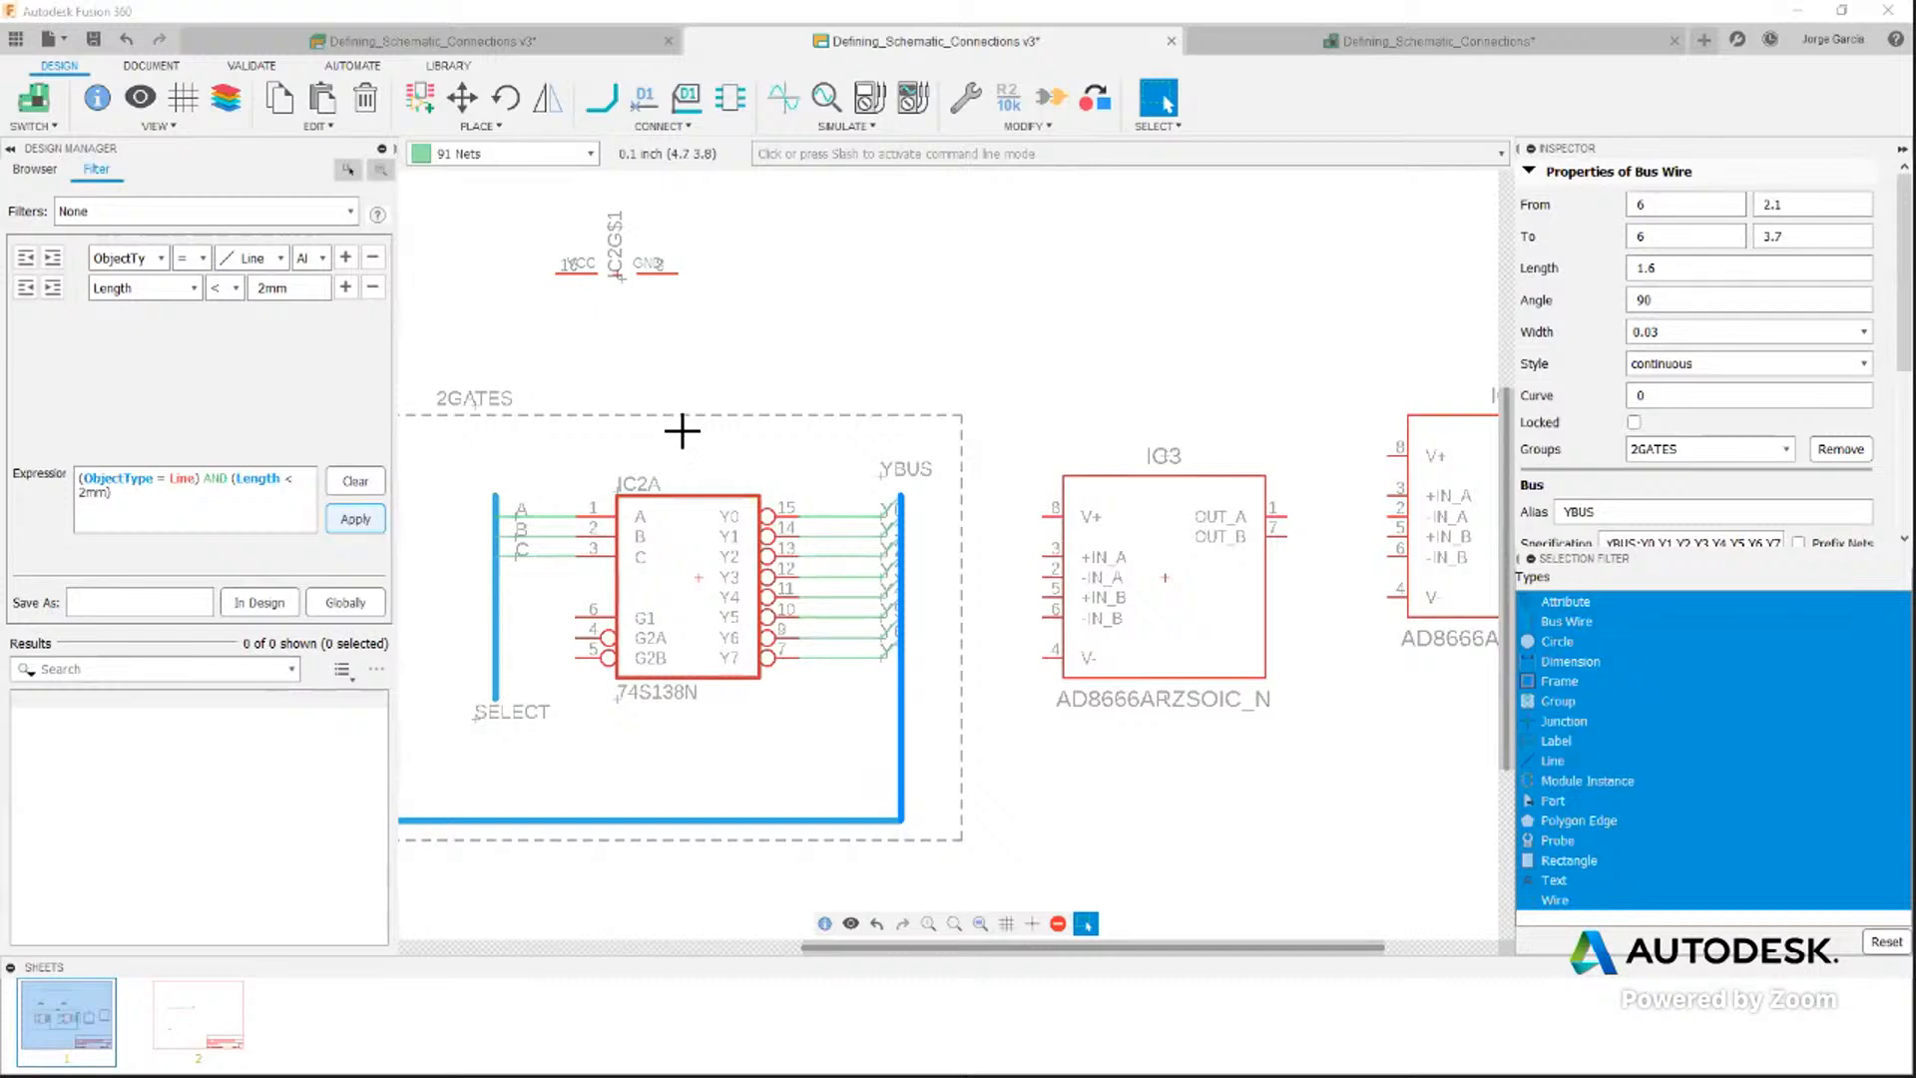
# Change the length condition to greater than 2mm, and select IC2A's Y0 wire to examine its properties
pyautogui.scroll(-4, 749, 438)
pyautogui.moveTo(599, 470); pyautogui.dragTo(792, 440, button='middle')
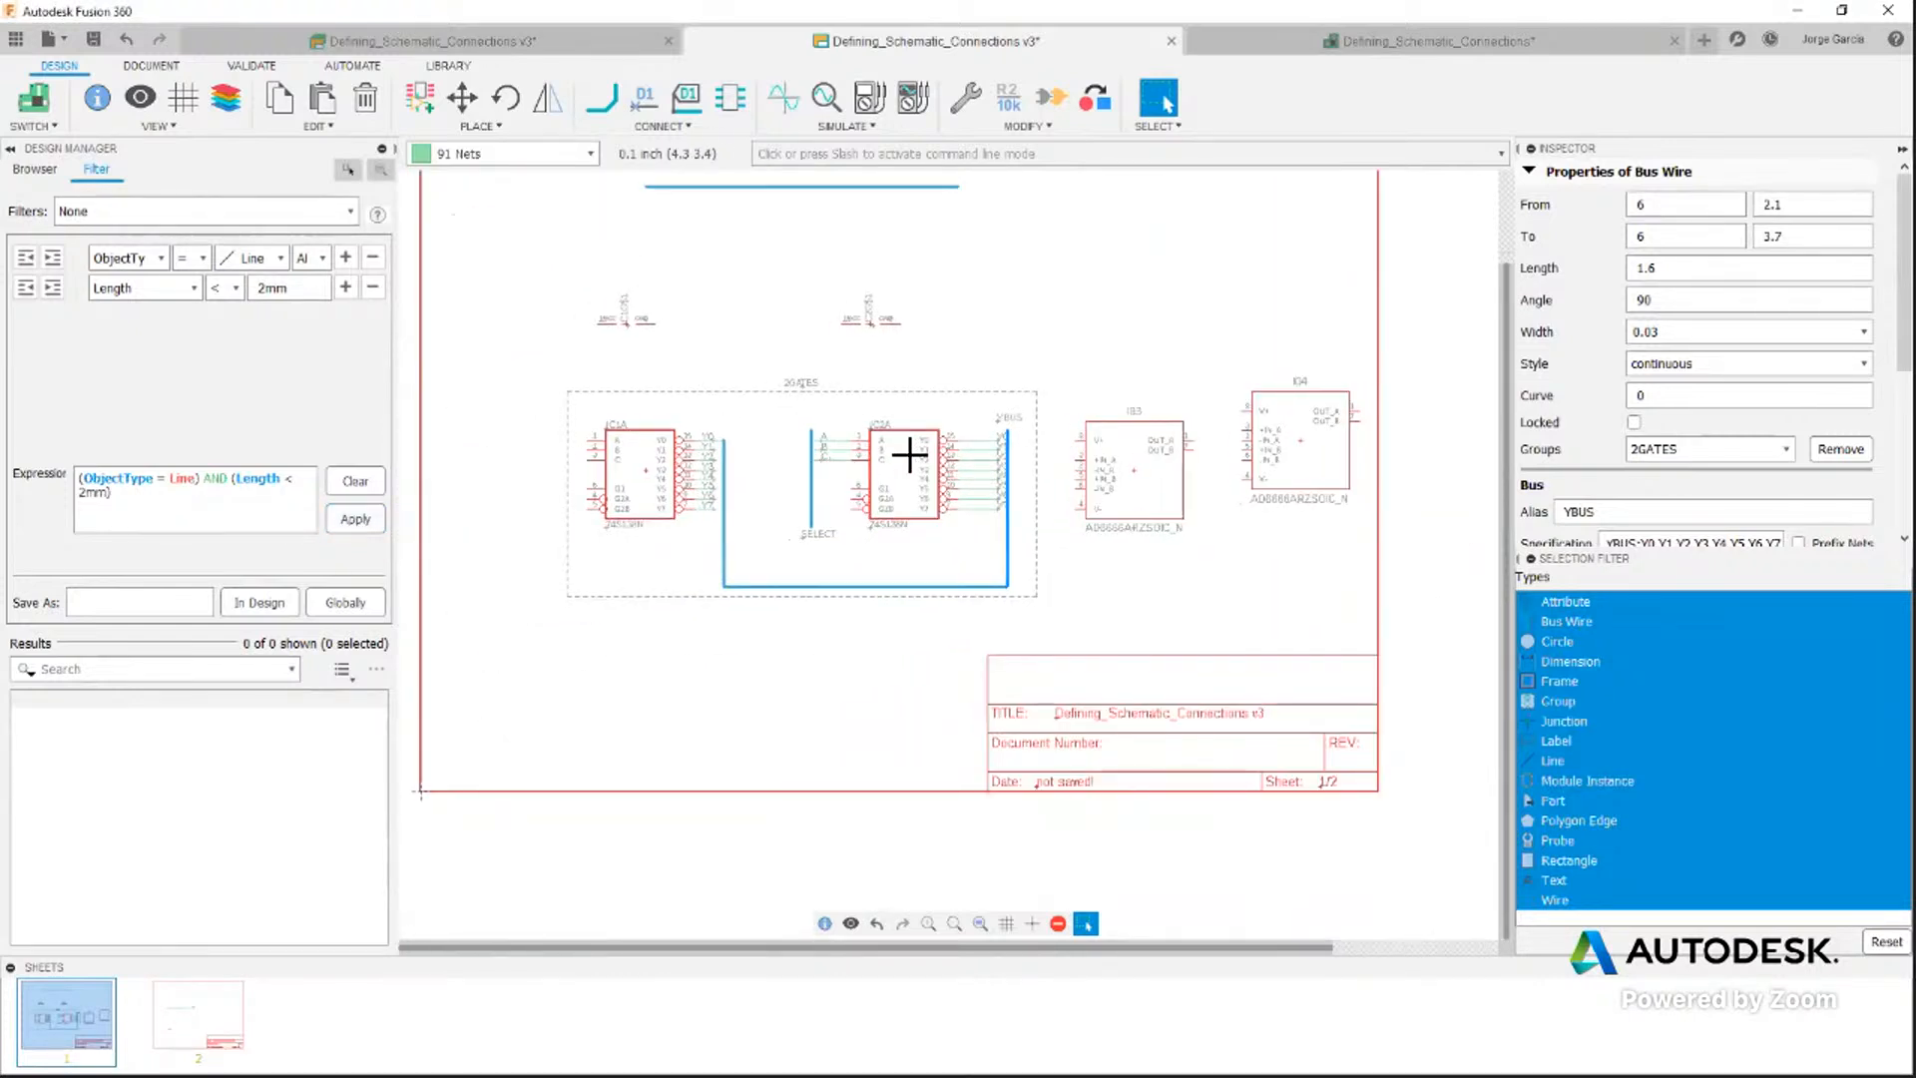
pyautogui.scroll(3, 911, 450)
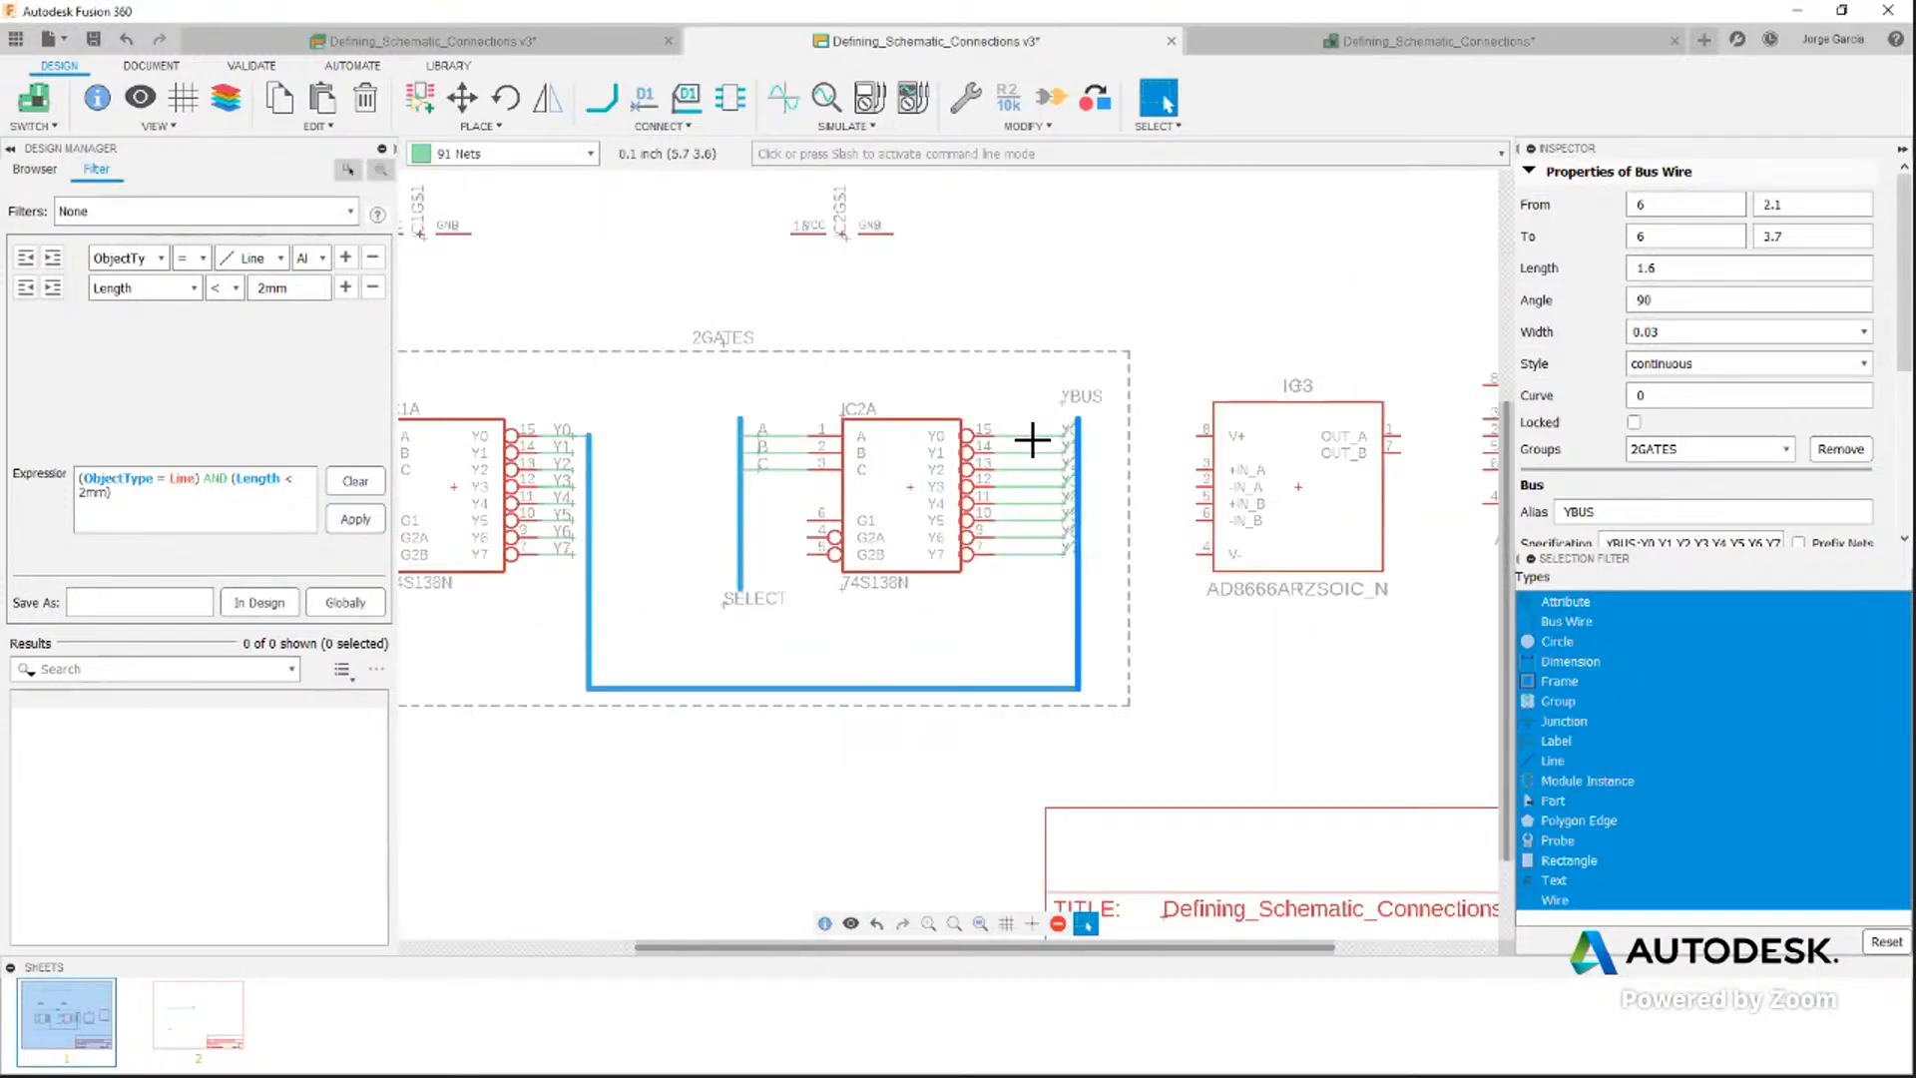
pyautogui.click(237, 287)
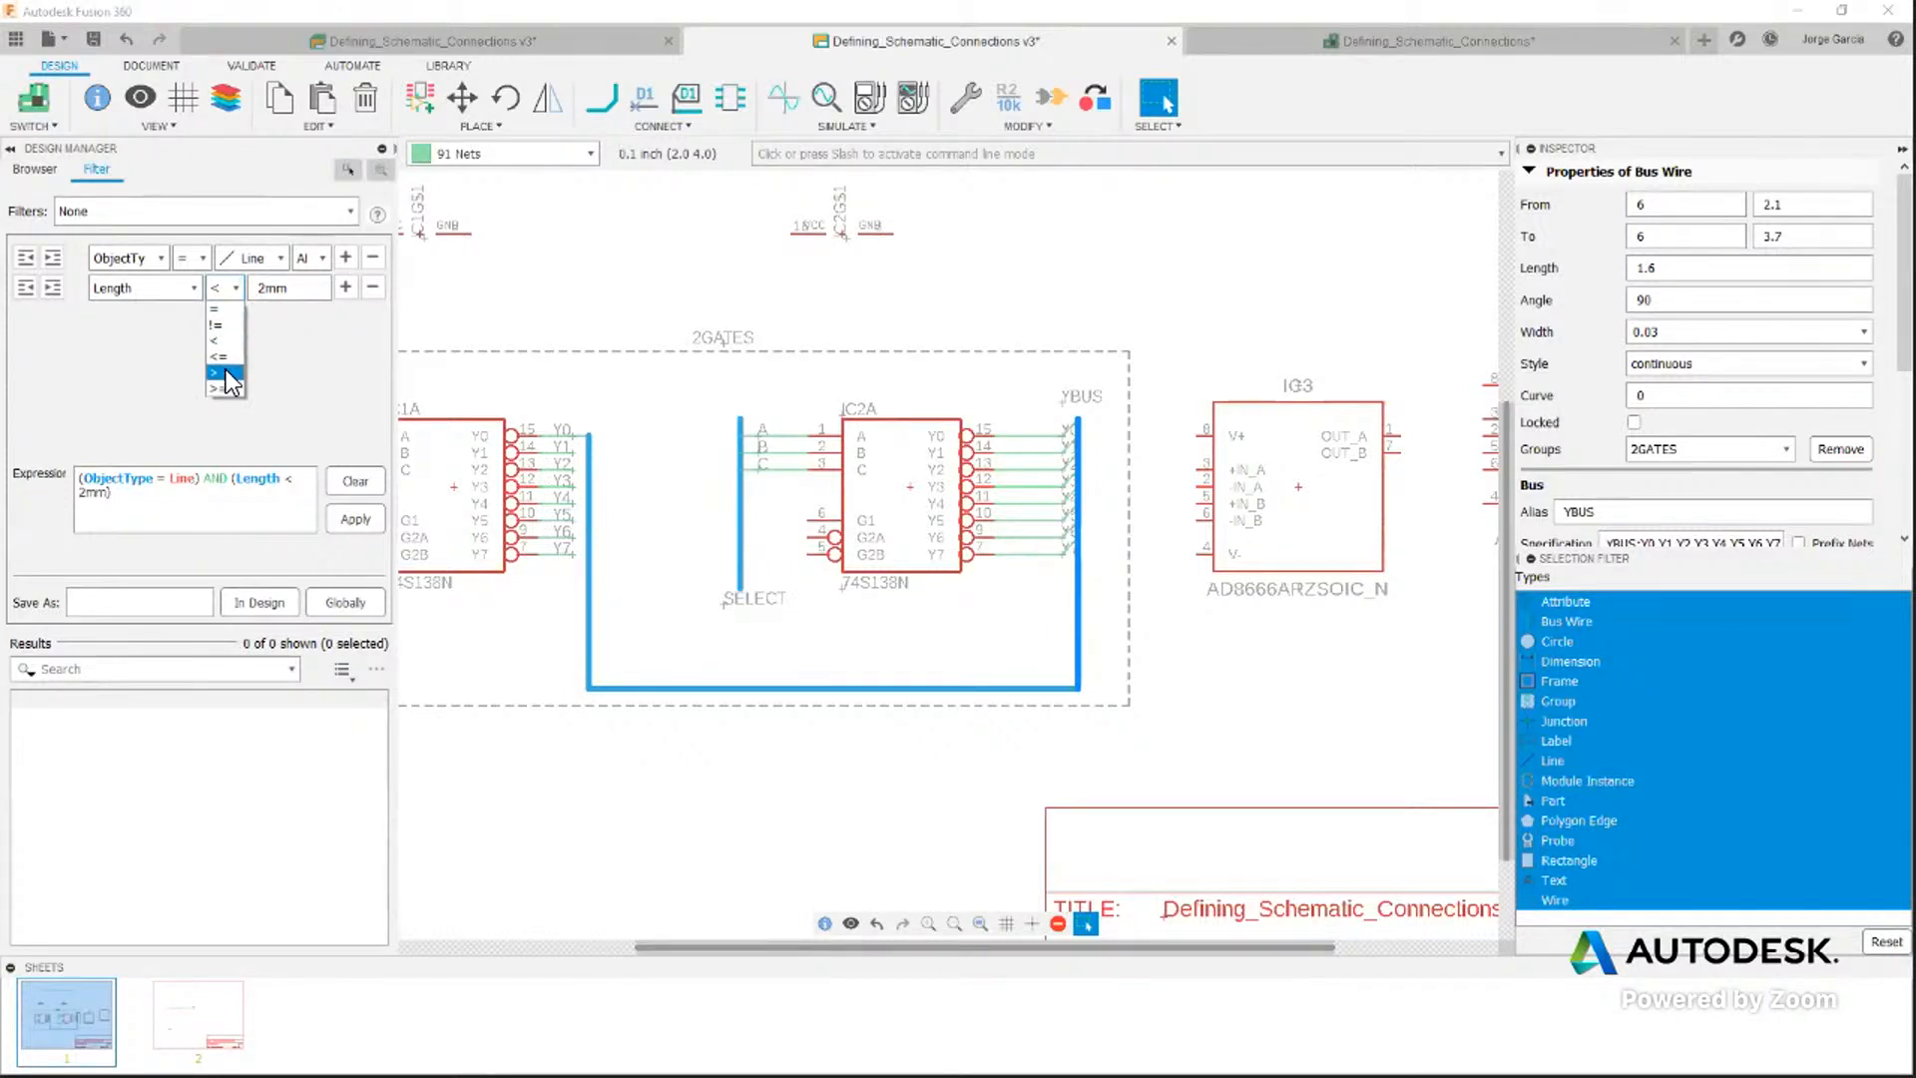
pyautogui.click(218, 372)
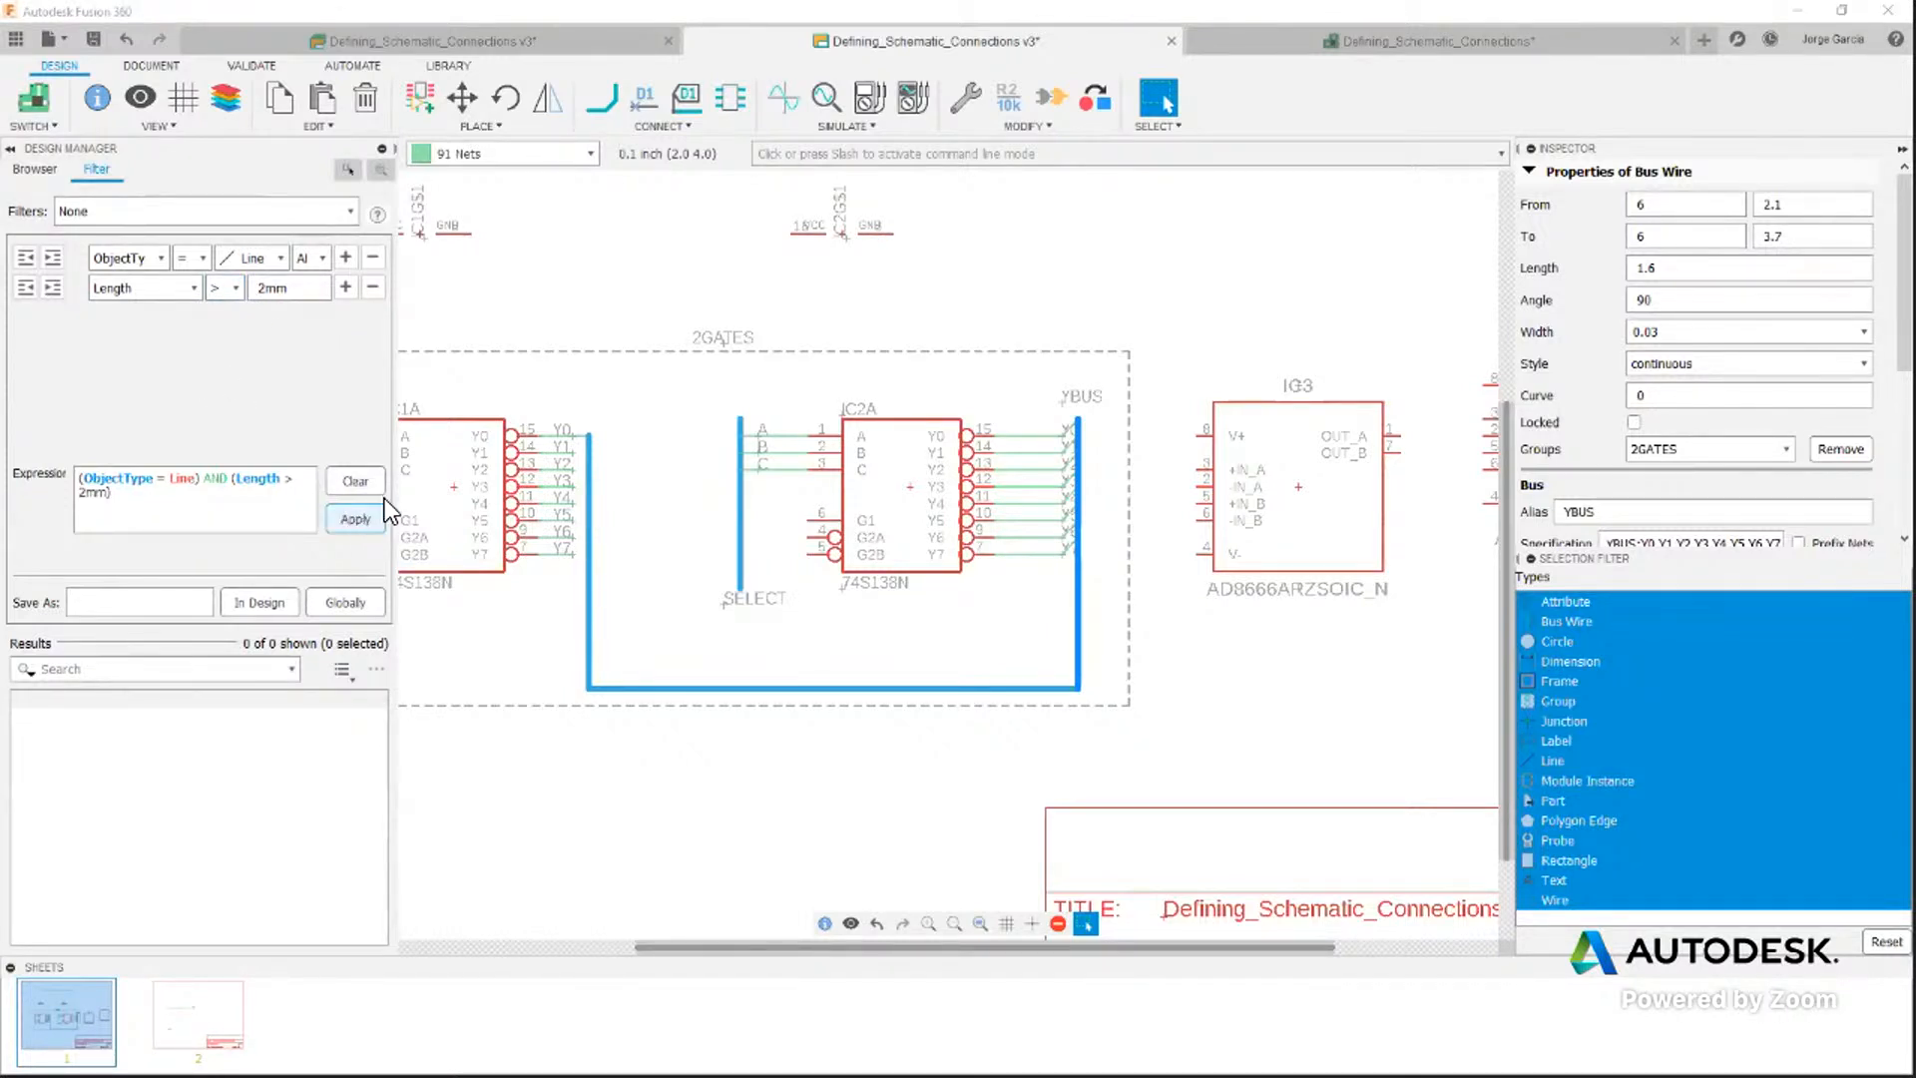
pyautogui.click(1033, 436)
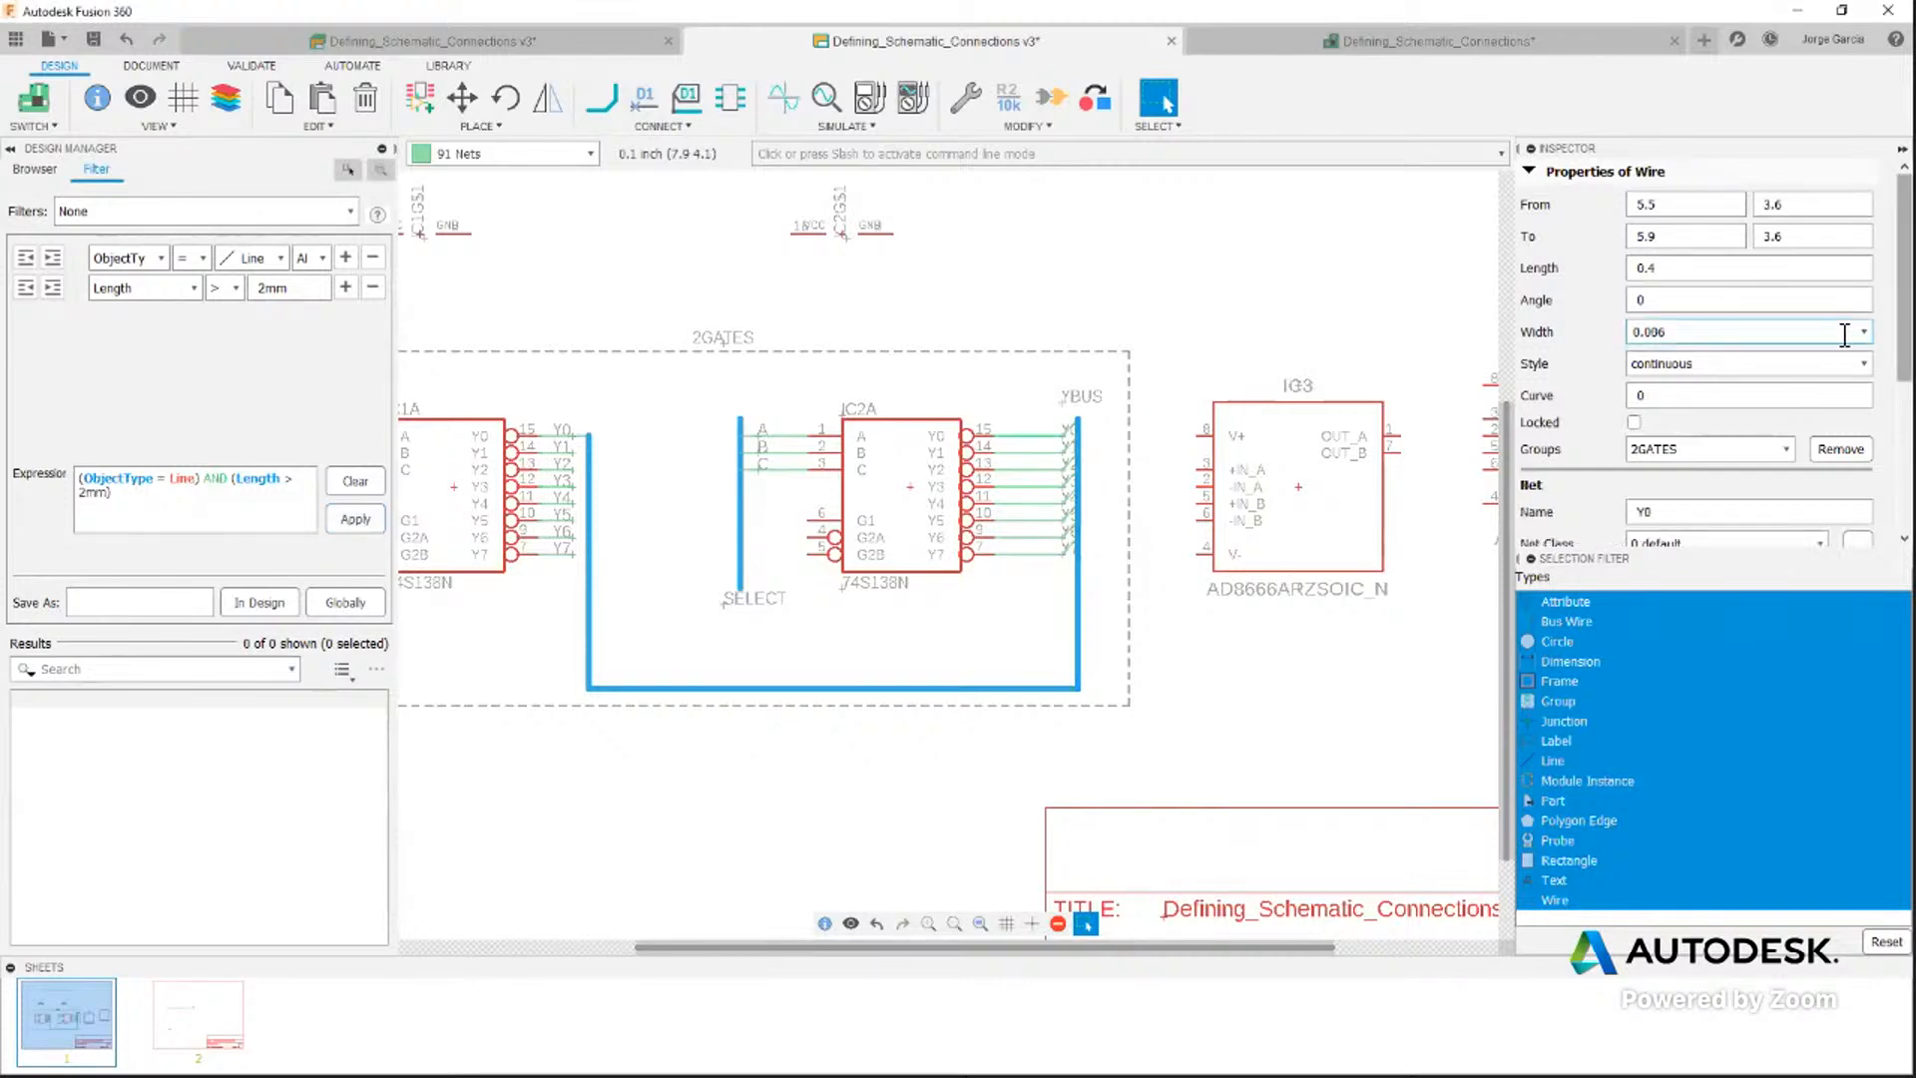
# Change the first filter condition's object type to Wire and apply the filter with the length condition at greater than 2mm
pyautogui.scroll(-3, 1697, 419)
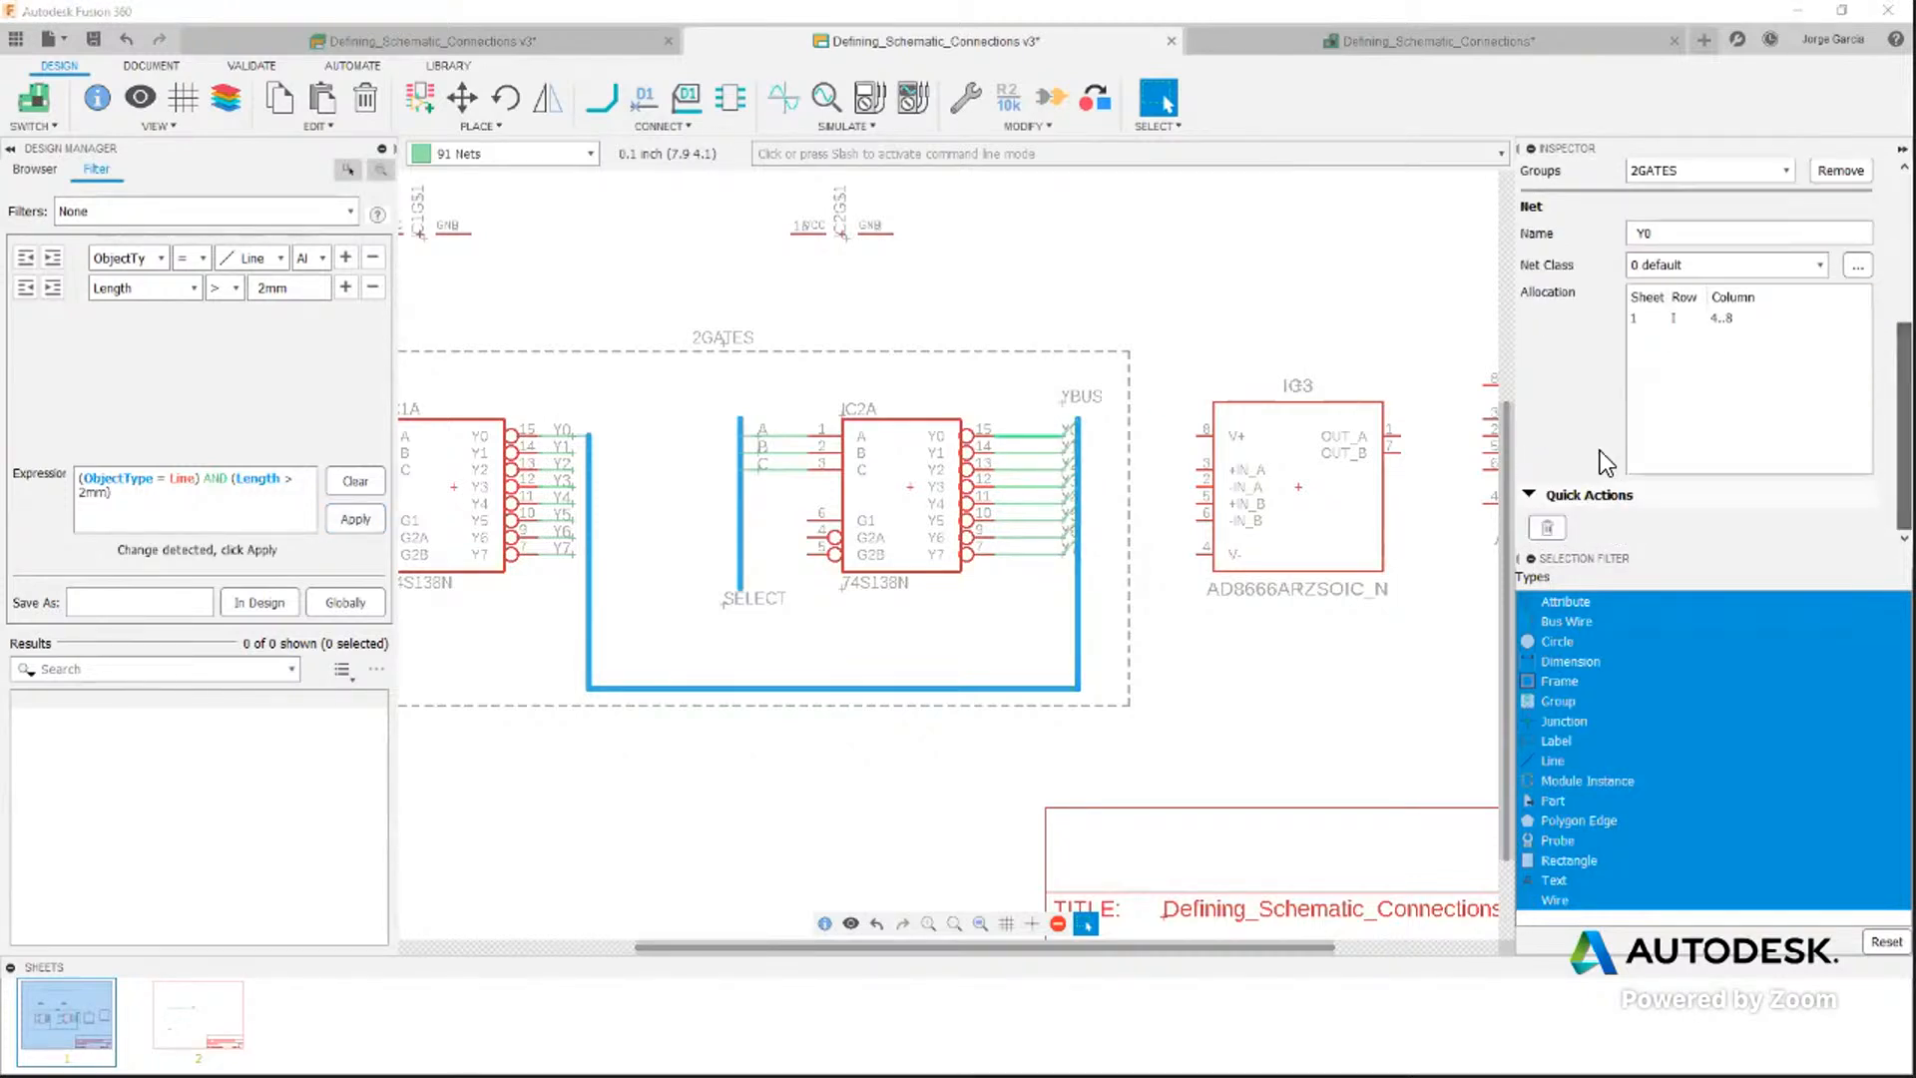
pyautogui.click(280, 257)
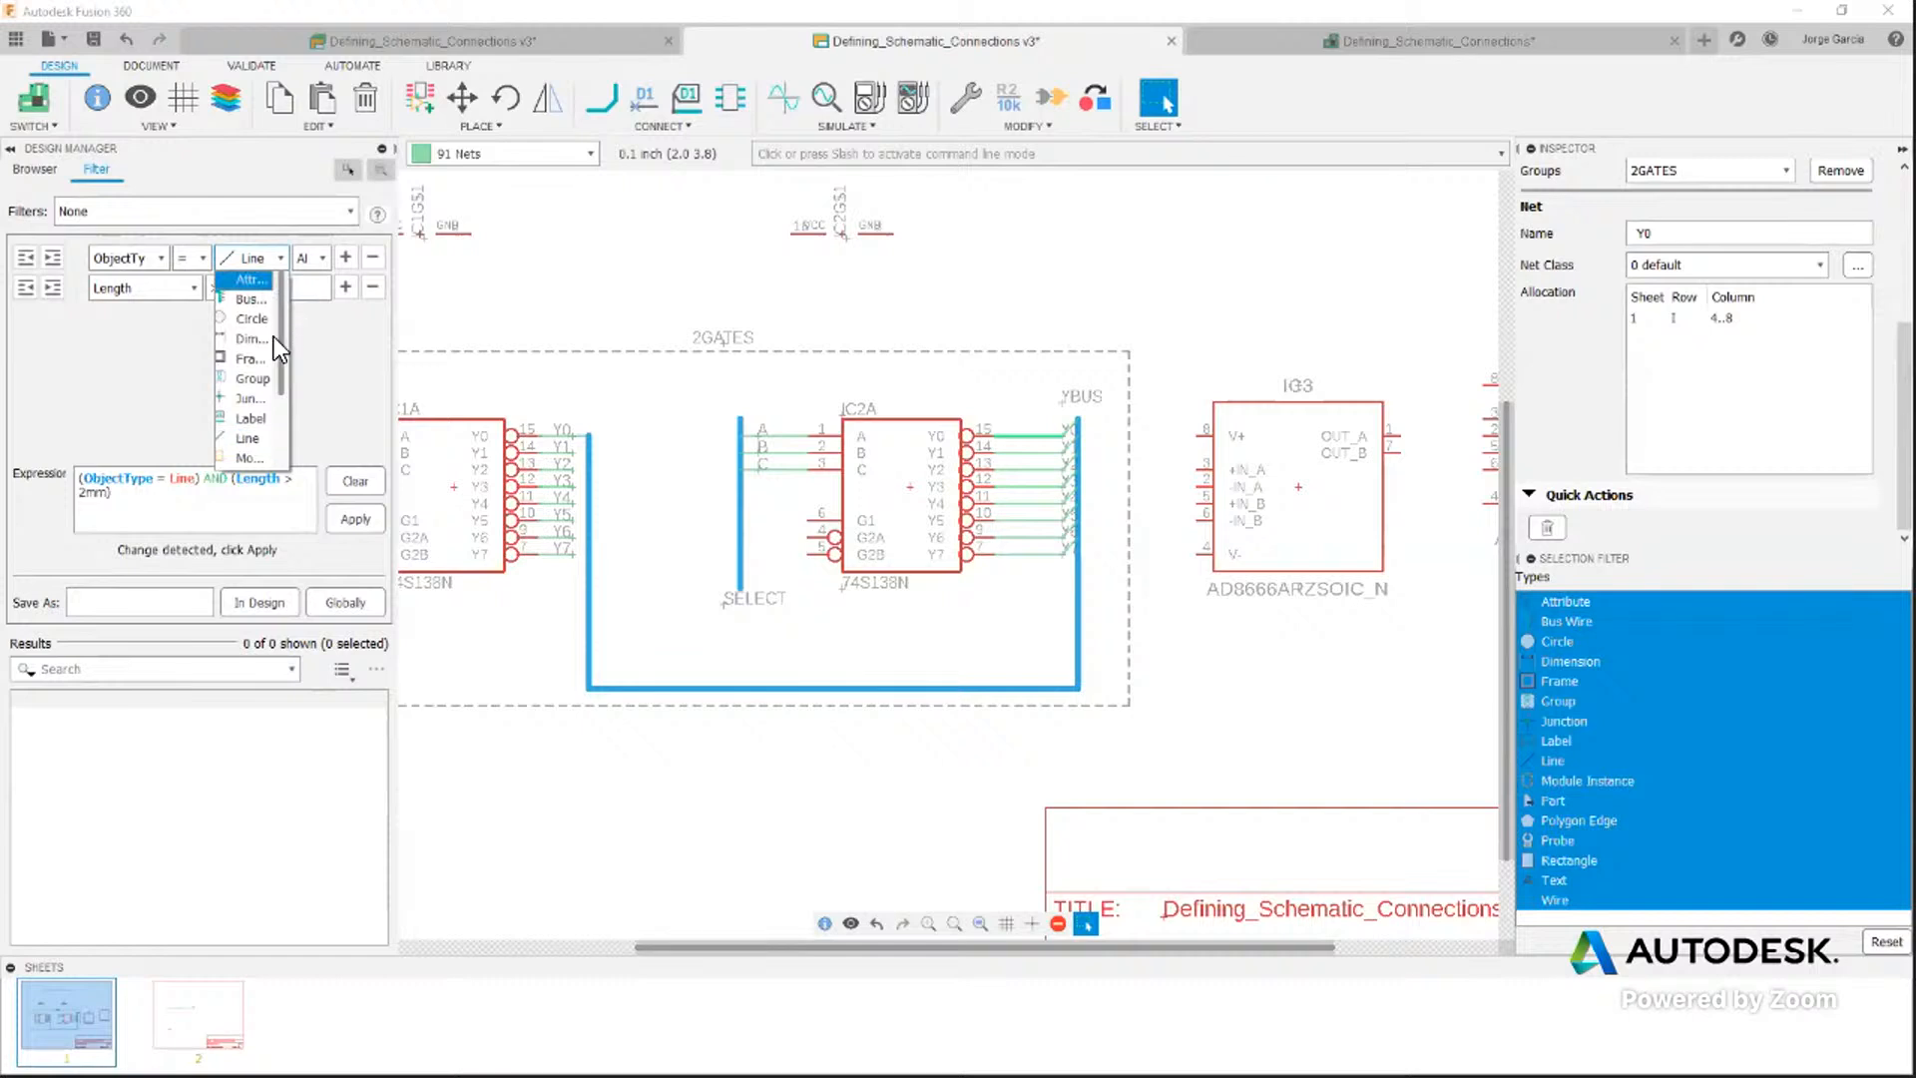
pyautogui.scroll(-2, 284, 339)
pyautogui.click(249, 451)
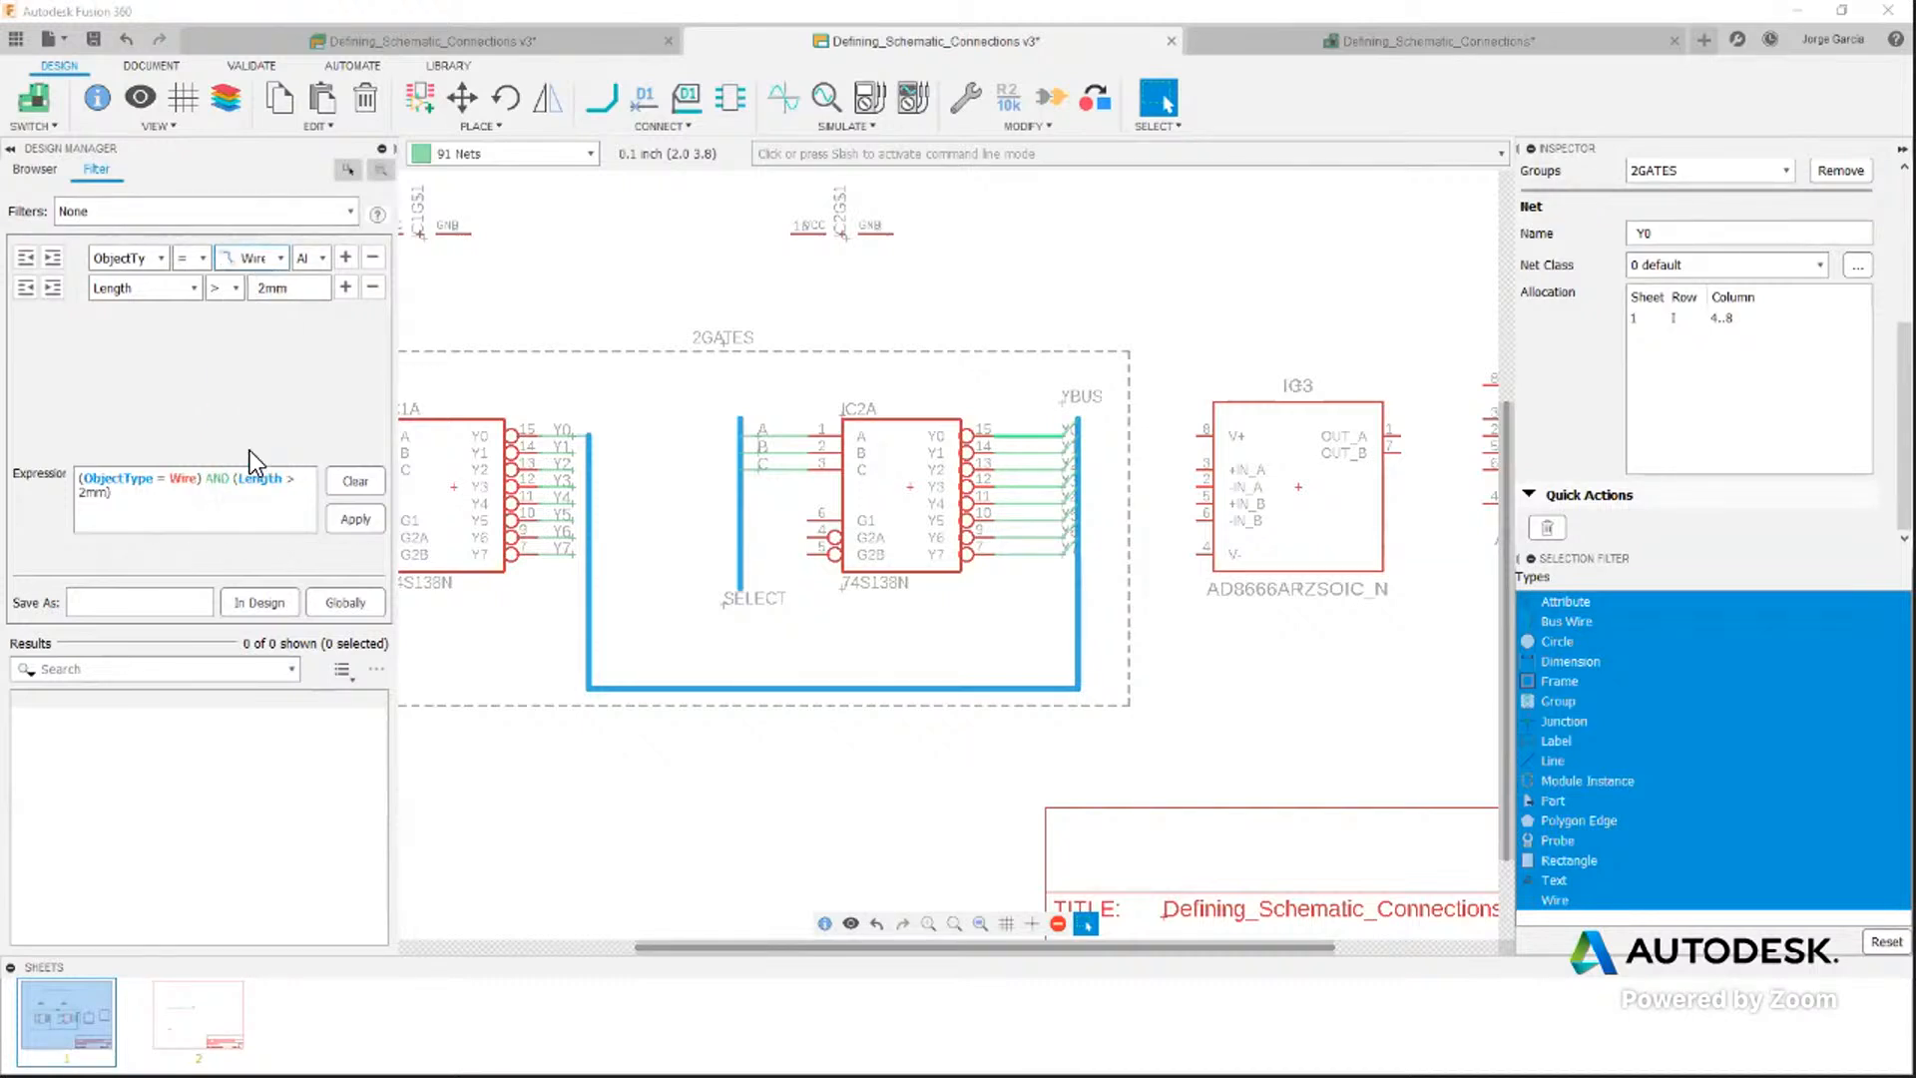
pyautogui.click(355, 521)
pyautogui.click(324, 257)
pyautogui.click(230, 312)
pyautogui.moveTo(313, 290); pyautogui.dragTo(252, 288)
pyautogui.click(356, 520)
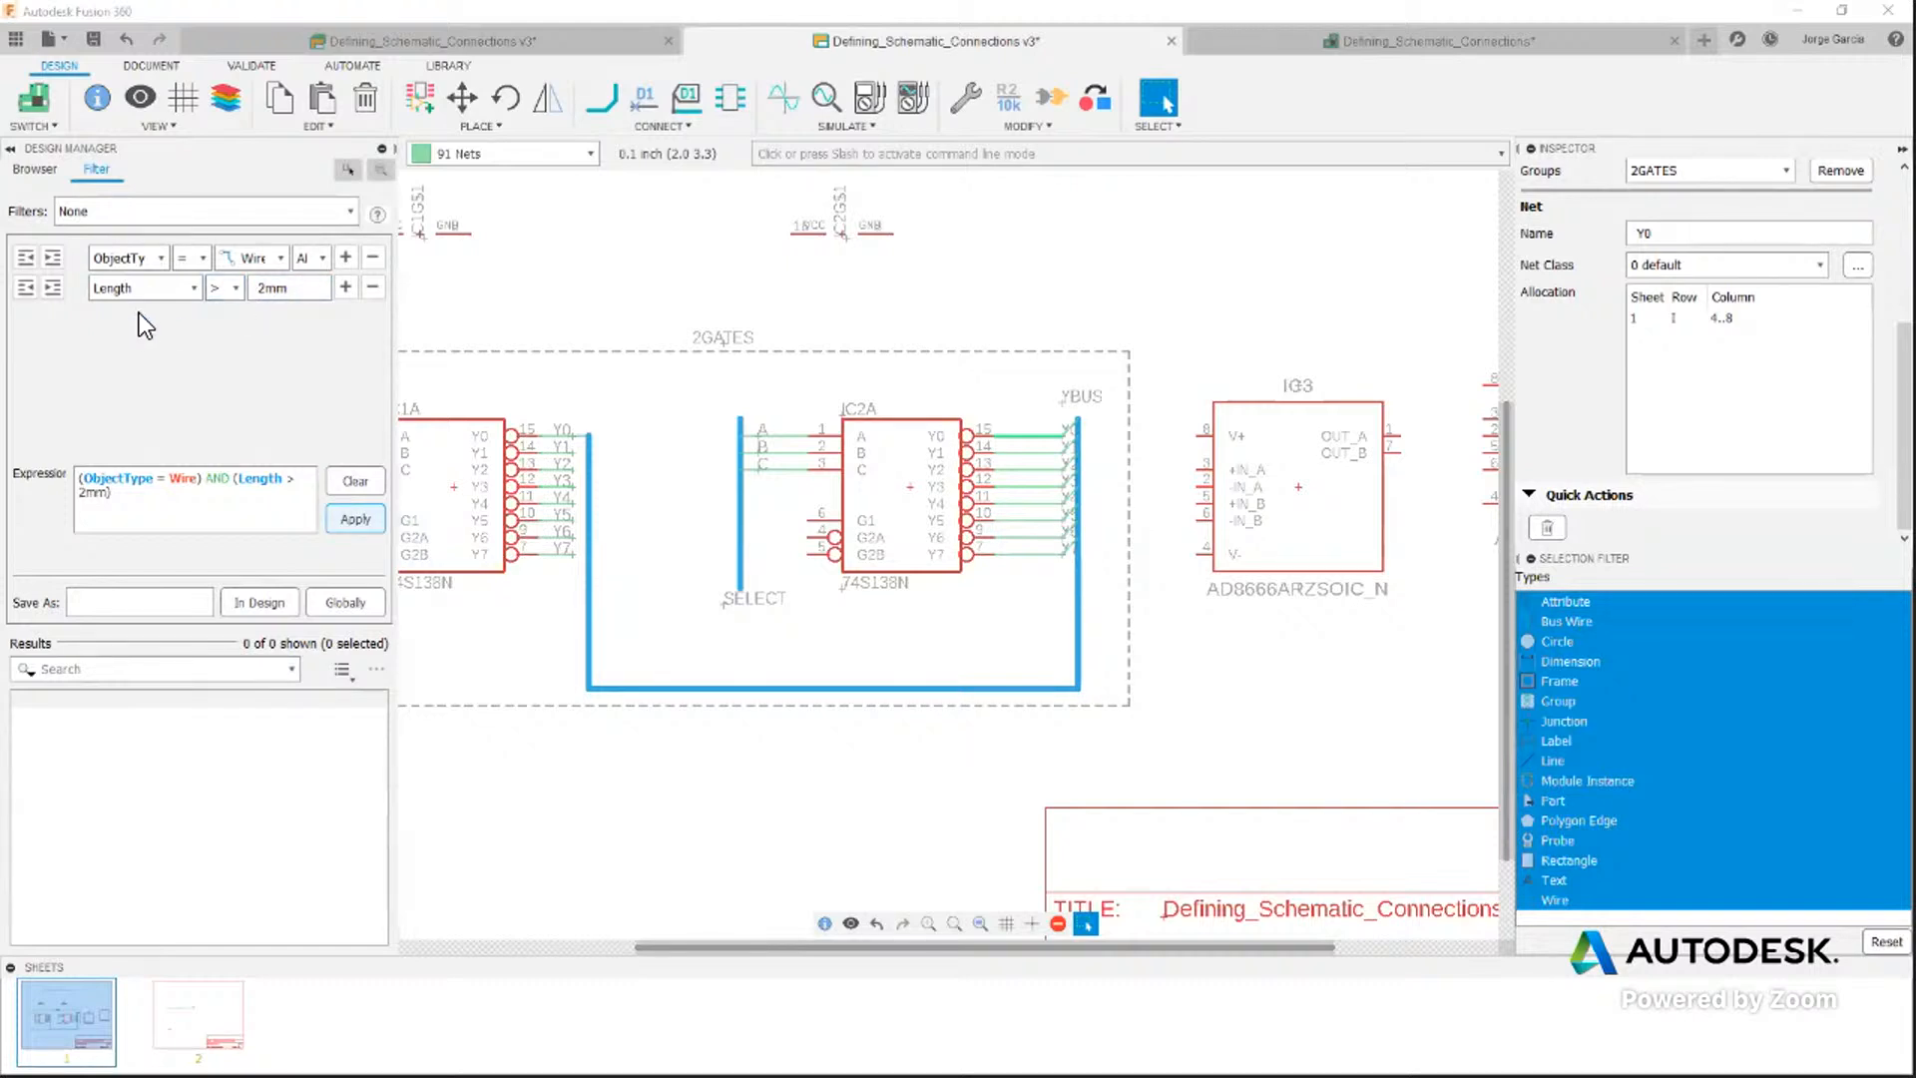
# Replace the length condition with OnSheet 1, and negate it to list only wires outside sheet 1
pyautogui.click(197, 287)
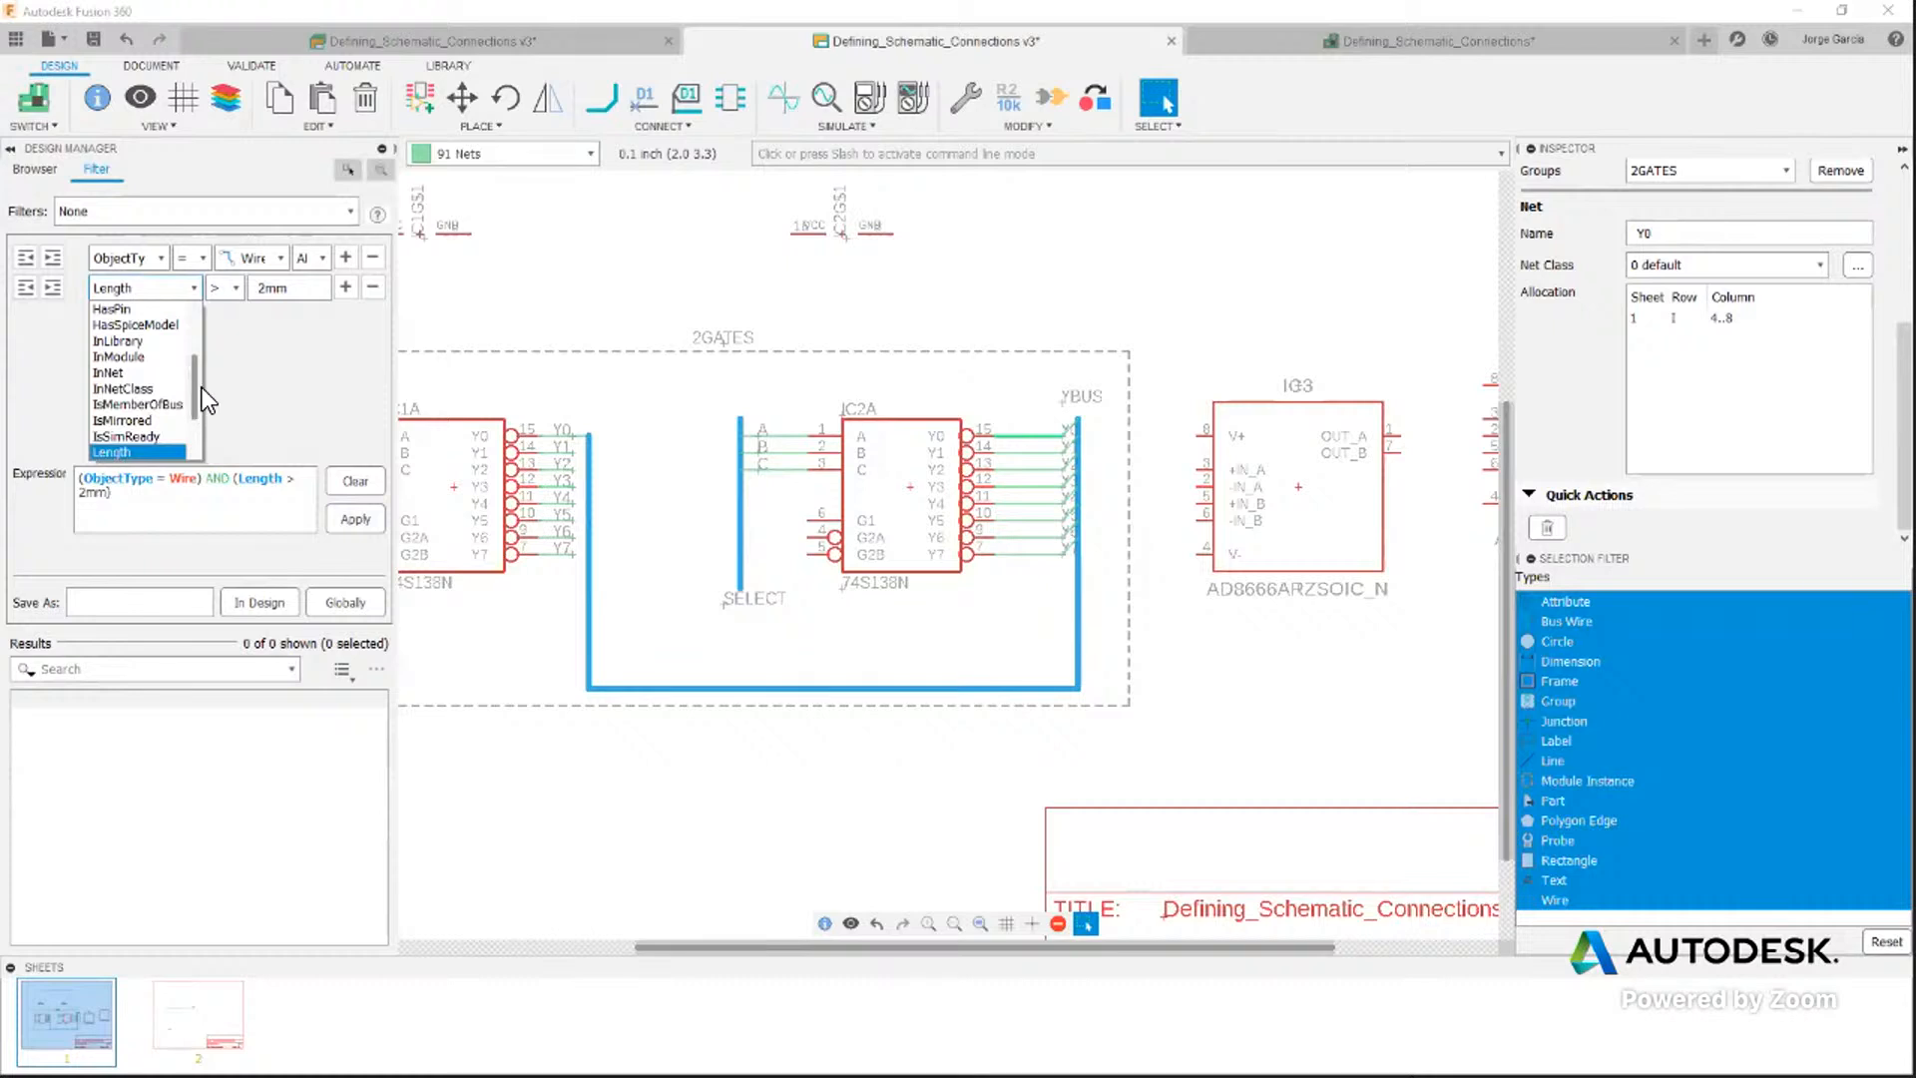
pyautogui.moveTo(196, 392); pyautogui.dragTo(194, 439)
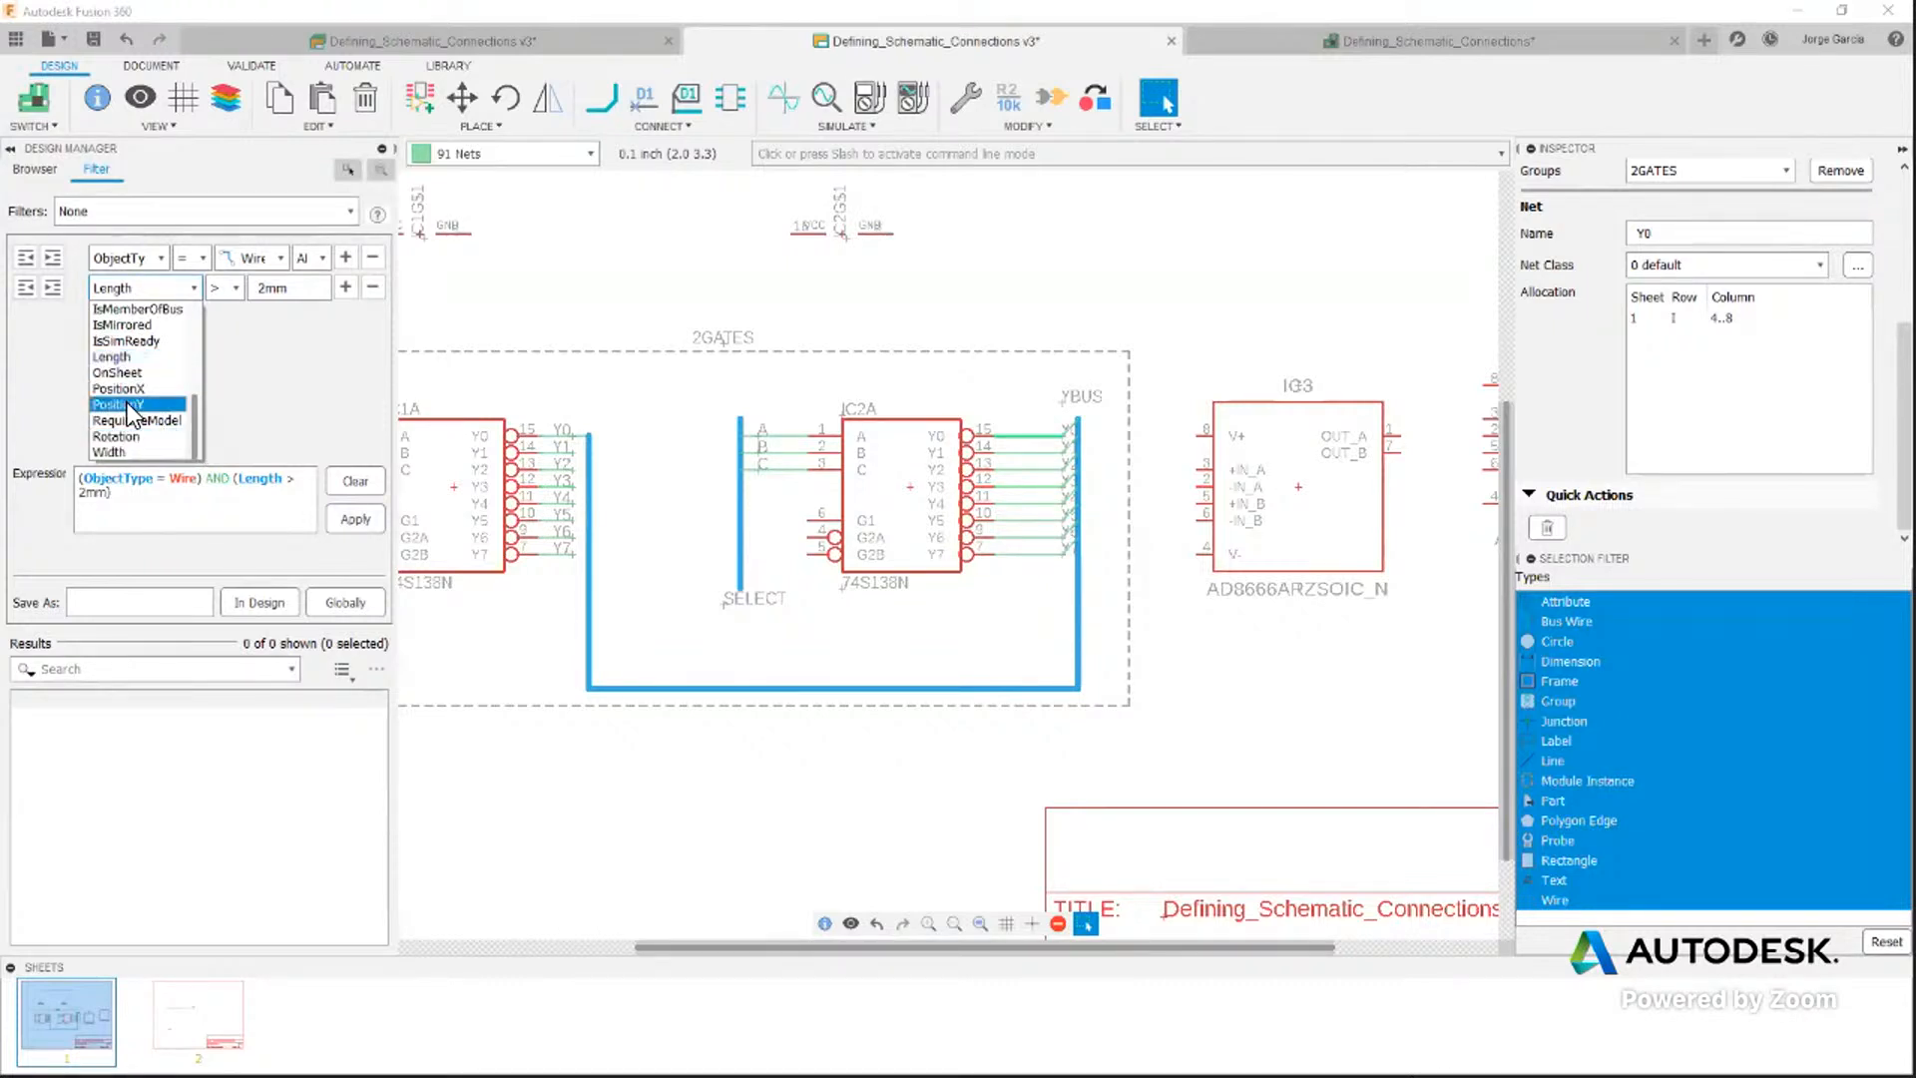
pyautogui.click(124, 374)
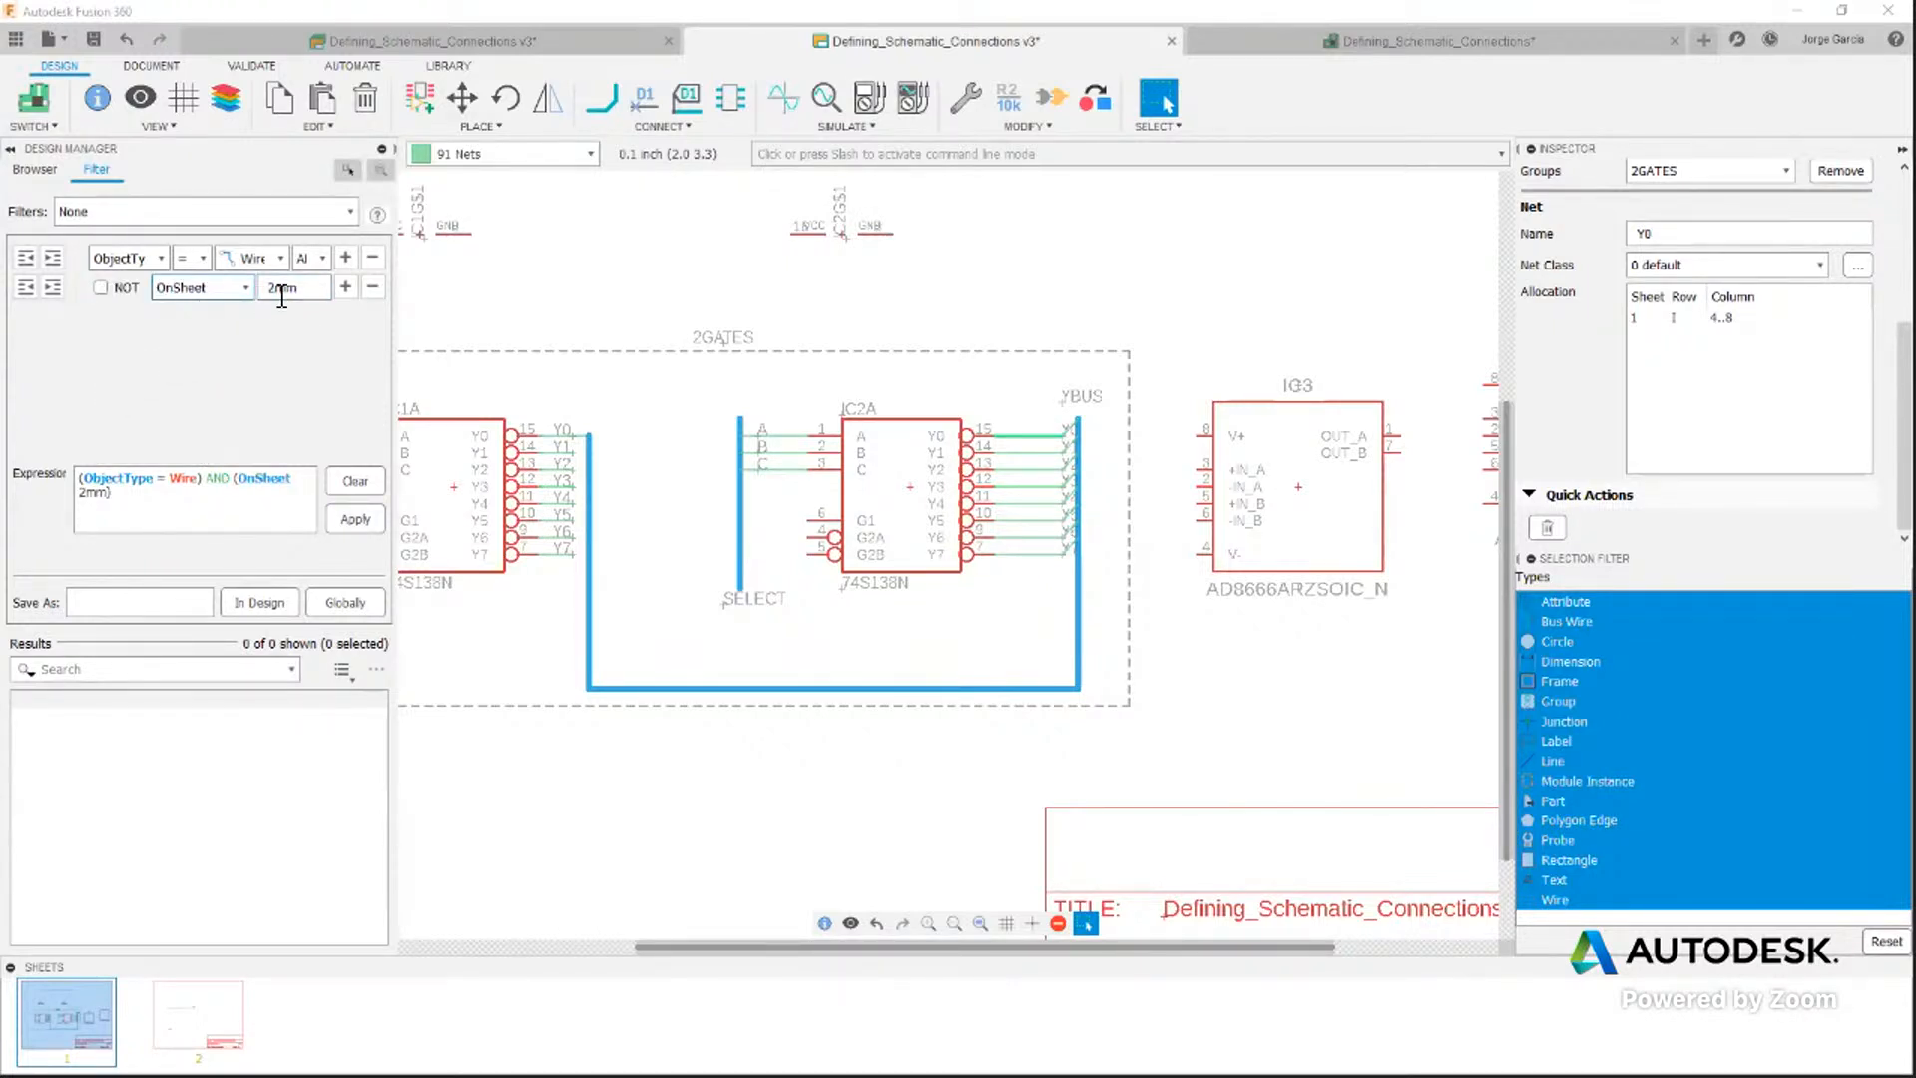
pyautogui.moveTo(311, 288); pyautogui.dragTo(195, 286)
pyautogui.write('1')
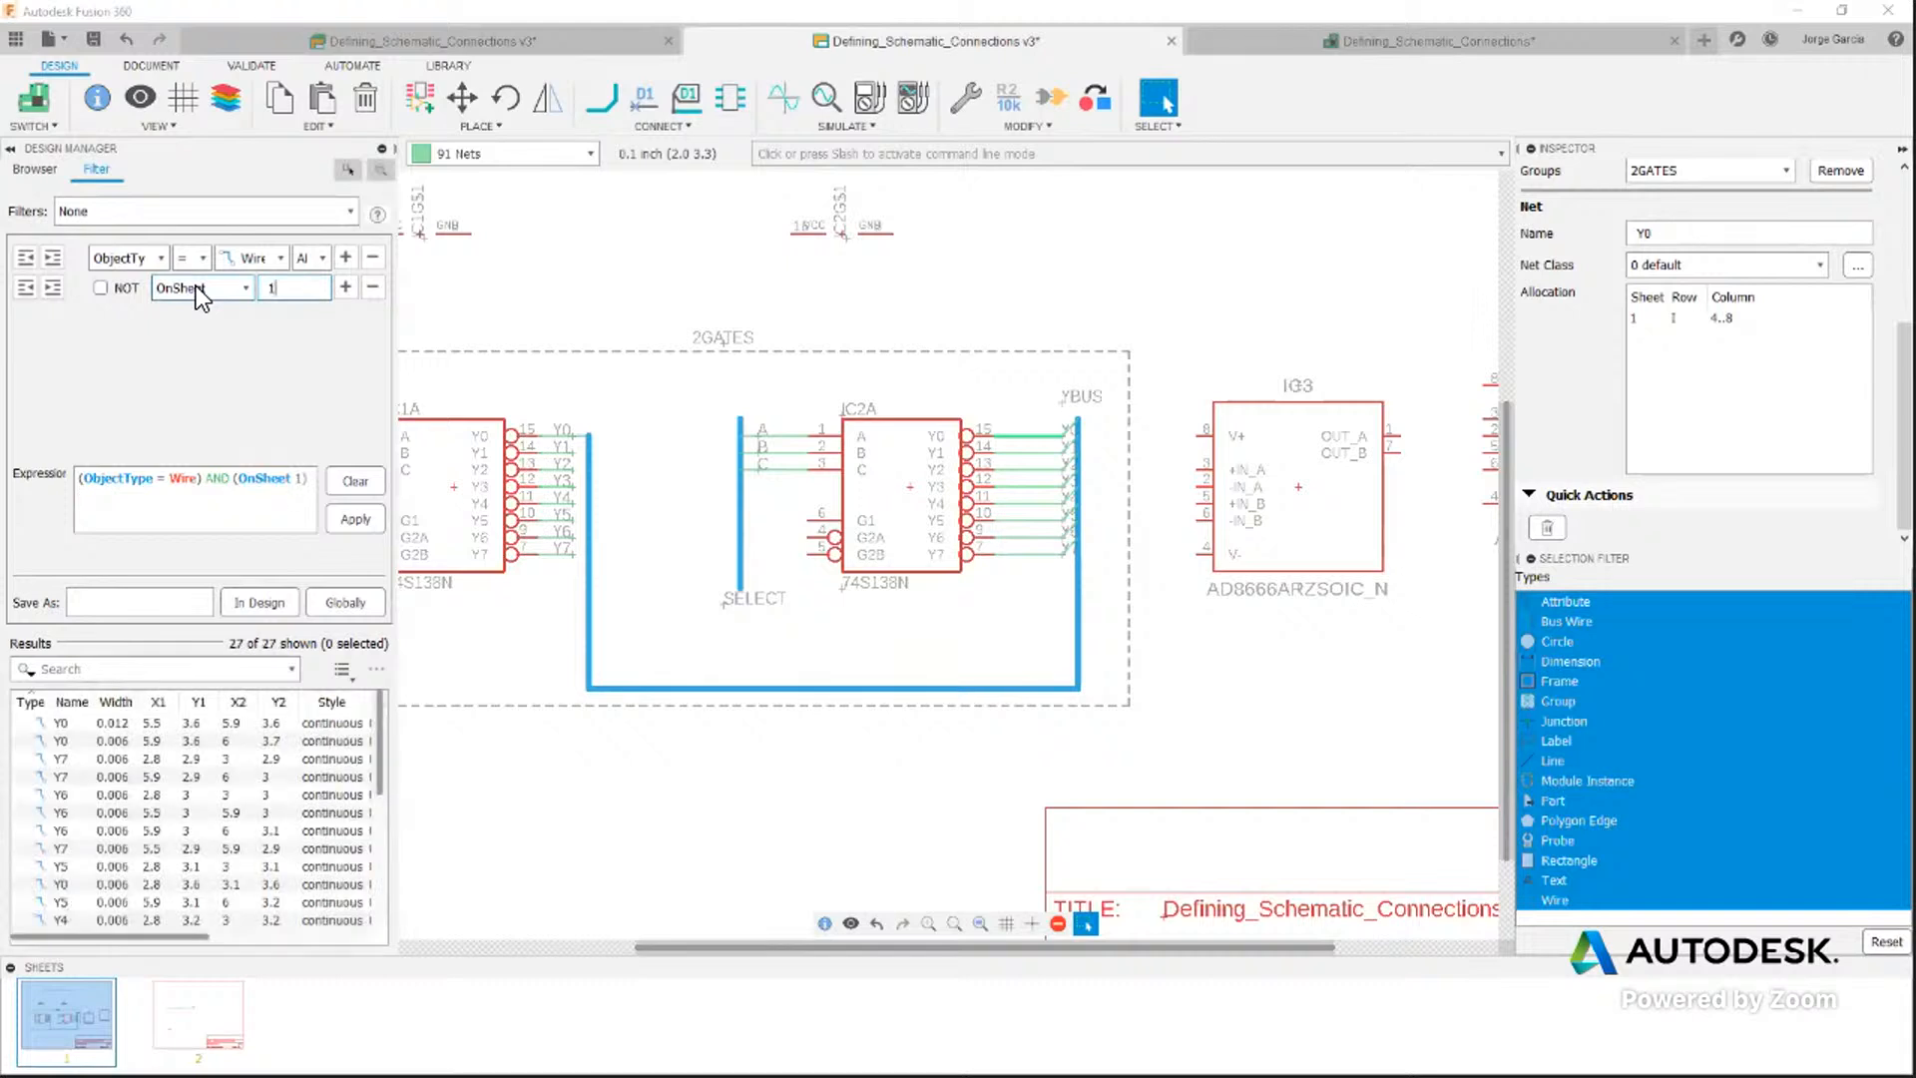
pyautogui.click(100, 288)
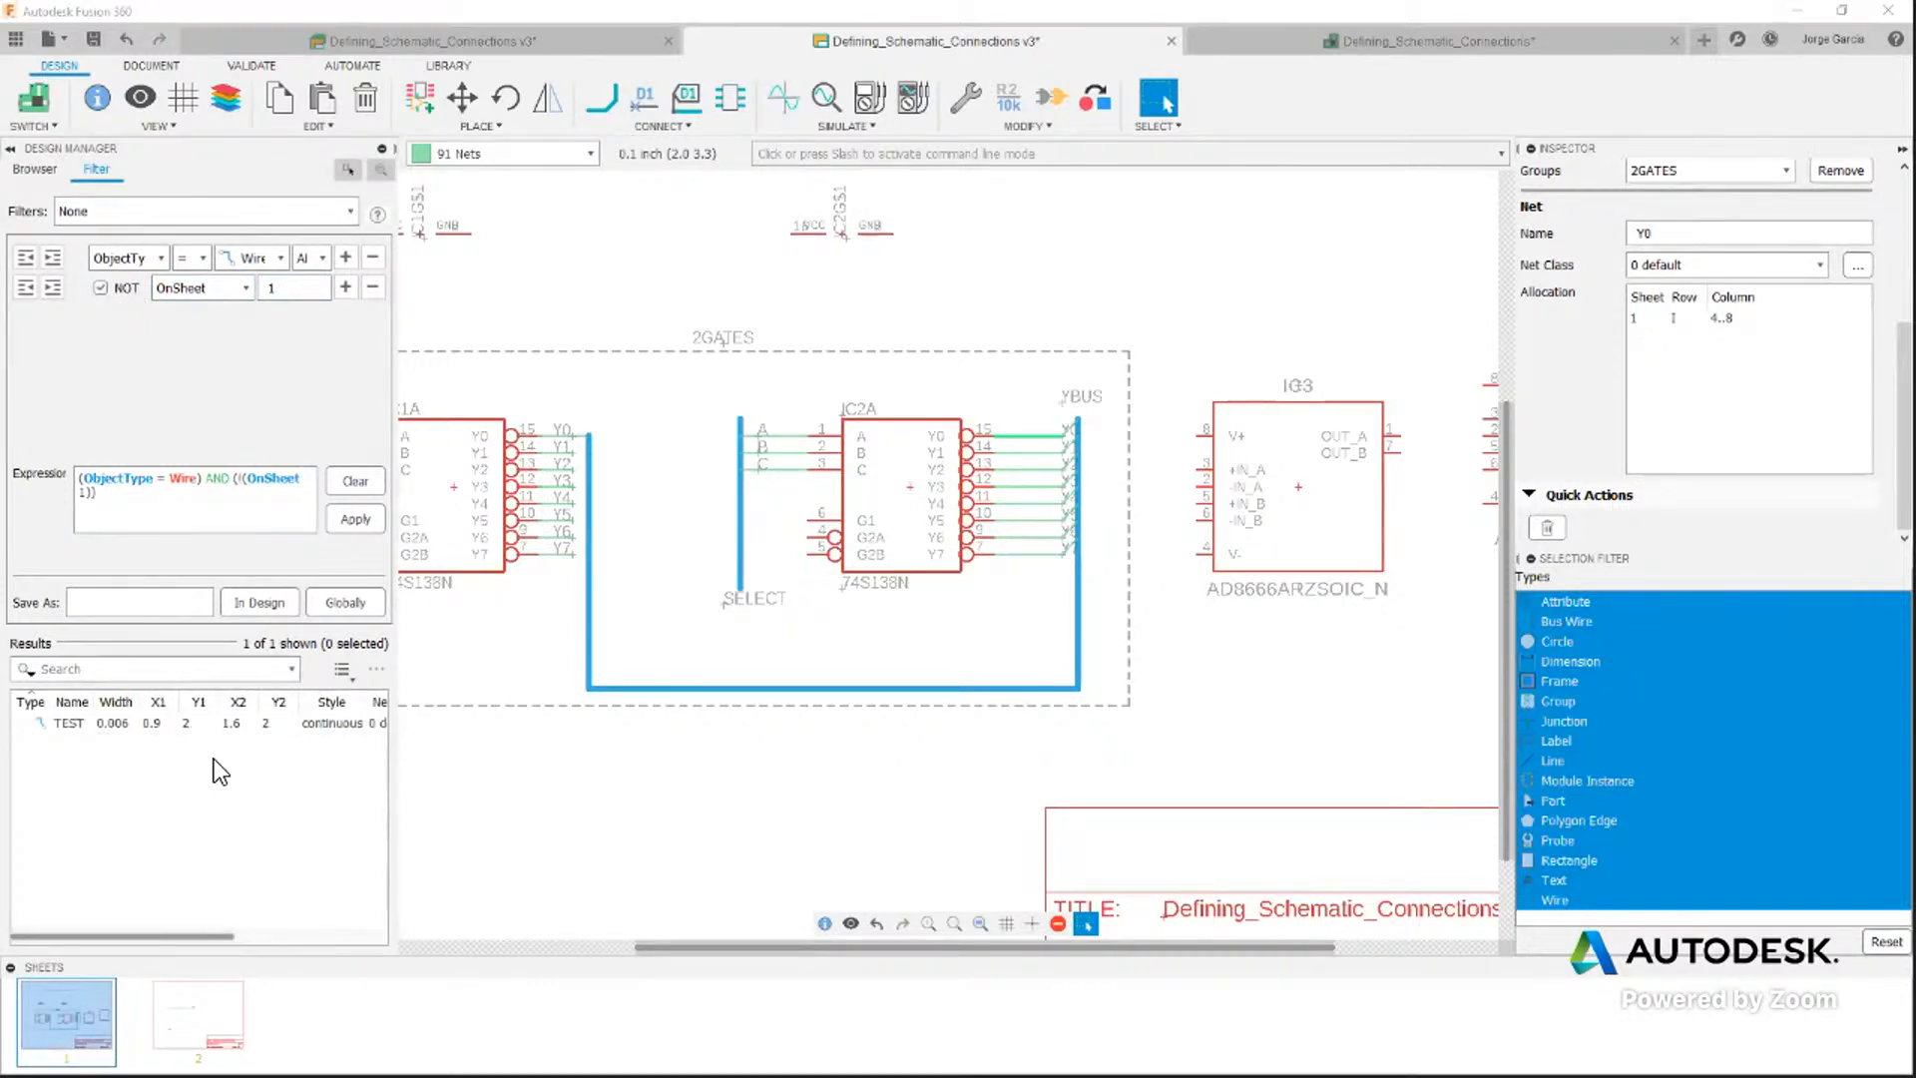
pyautogui.click(199, 1016)
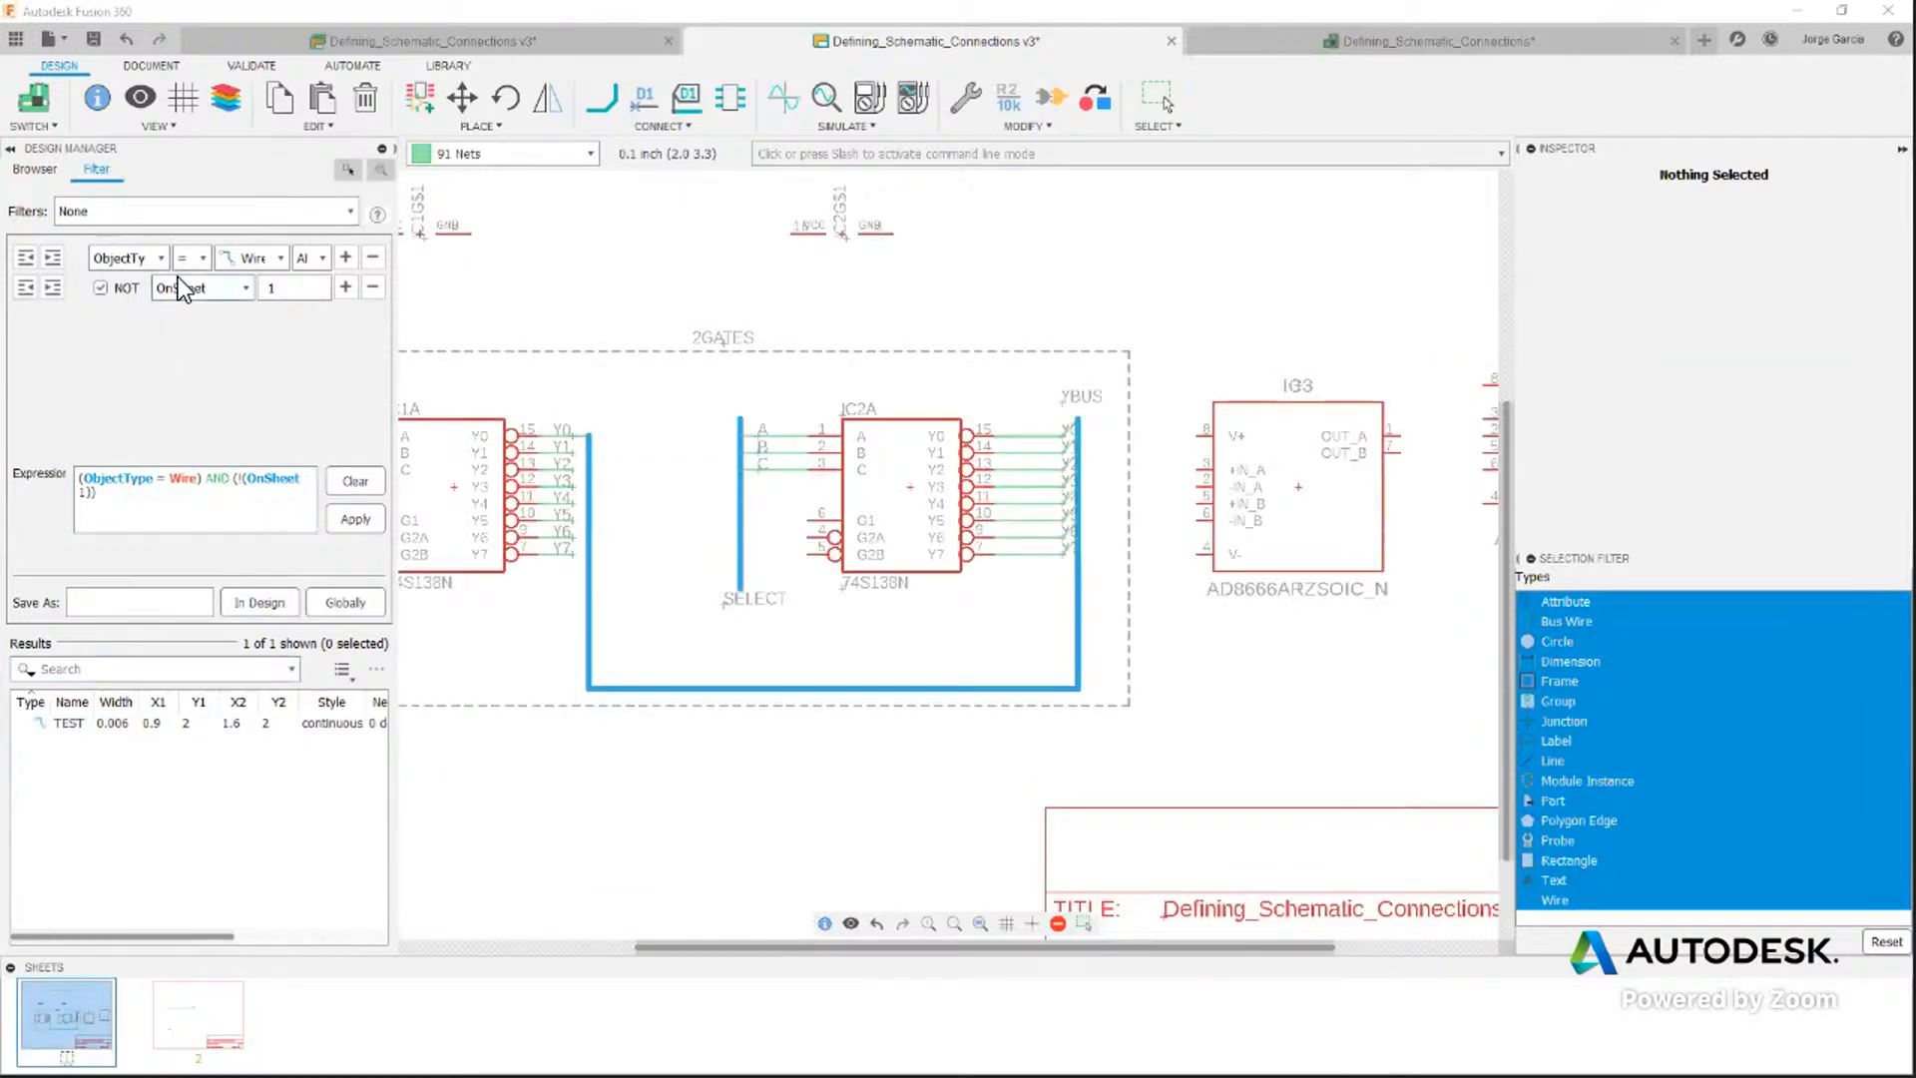
pyautogui.click(269, 510)
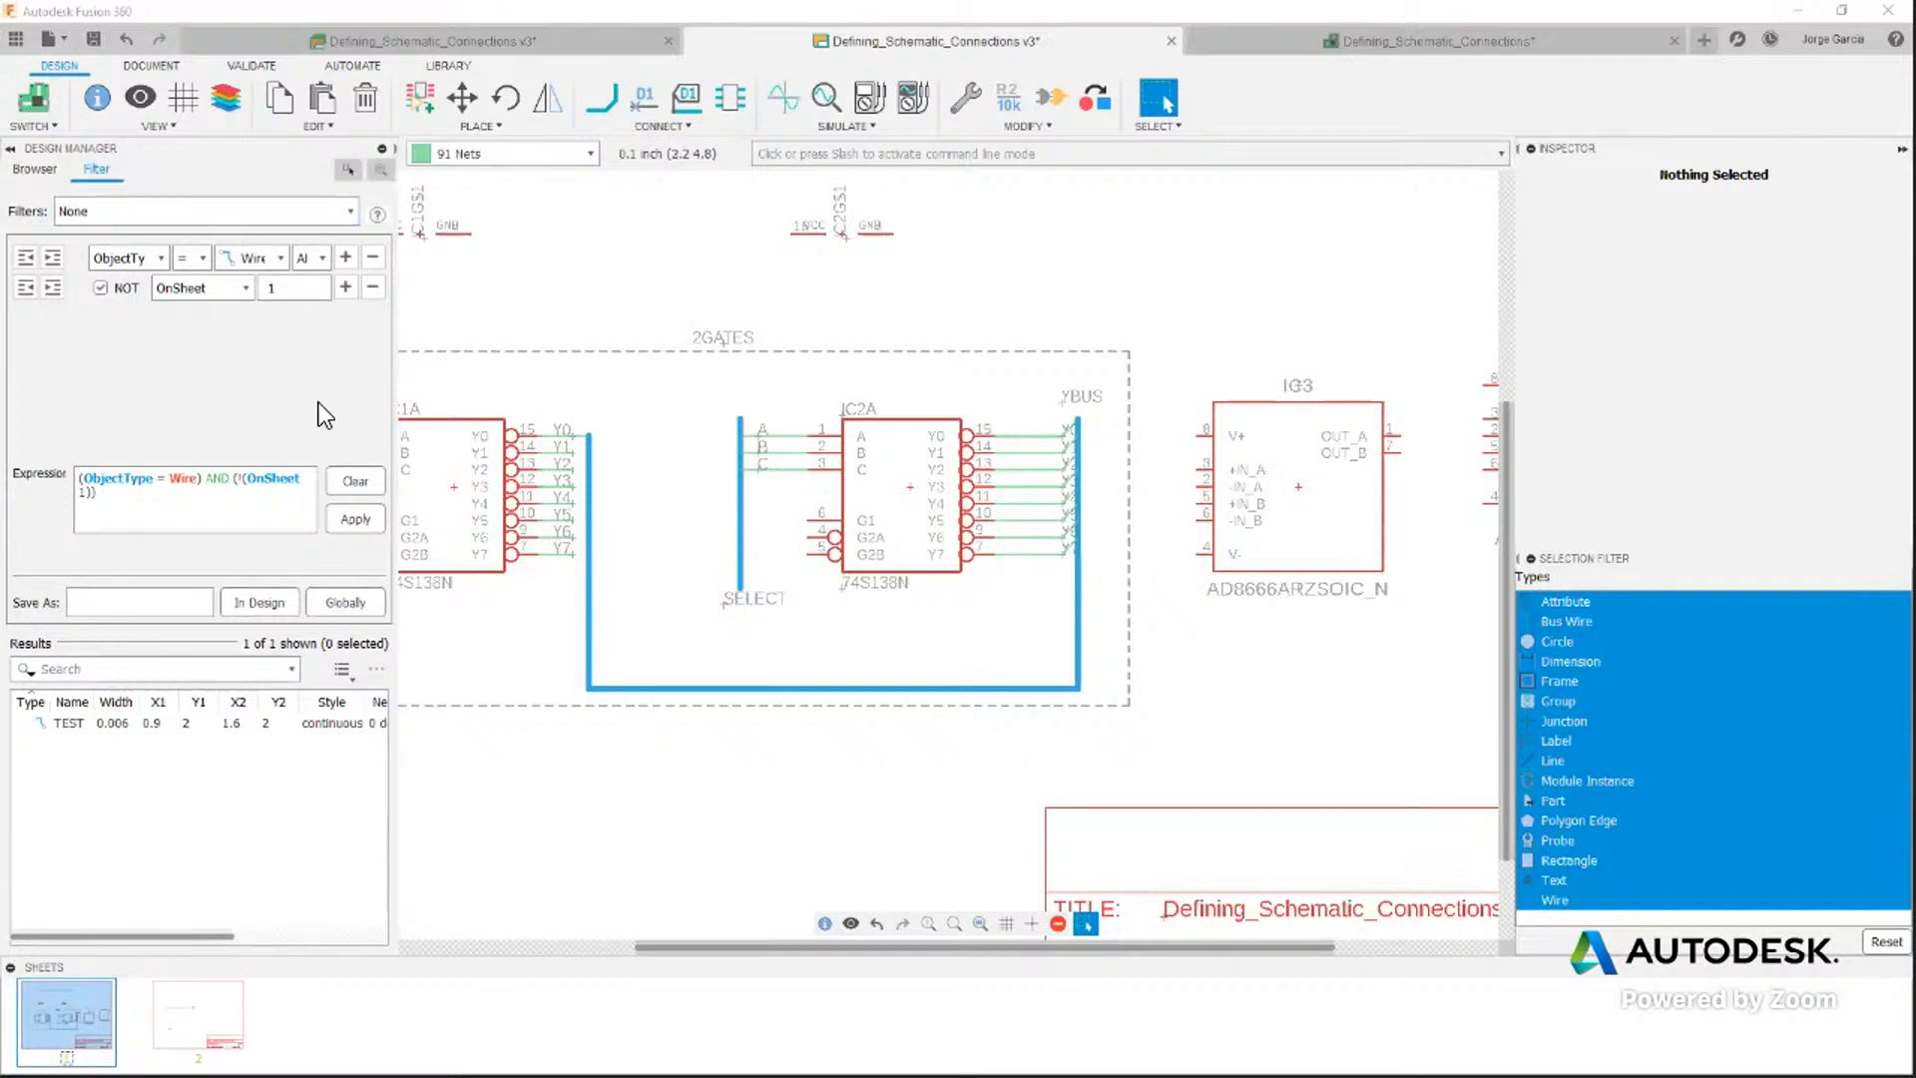
# Remove the NOT OnSheet condition and change the filter's object type to Part
pyautogui.click(125, 605)
pyautogui.click(322, 597)
pyautogui.click(282, 262)
pyautogui.click(371, 286)
pyautogui.click(344, 256)
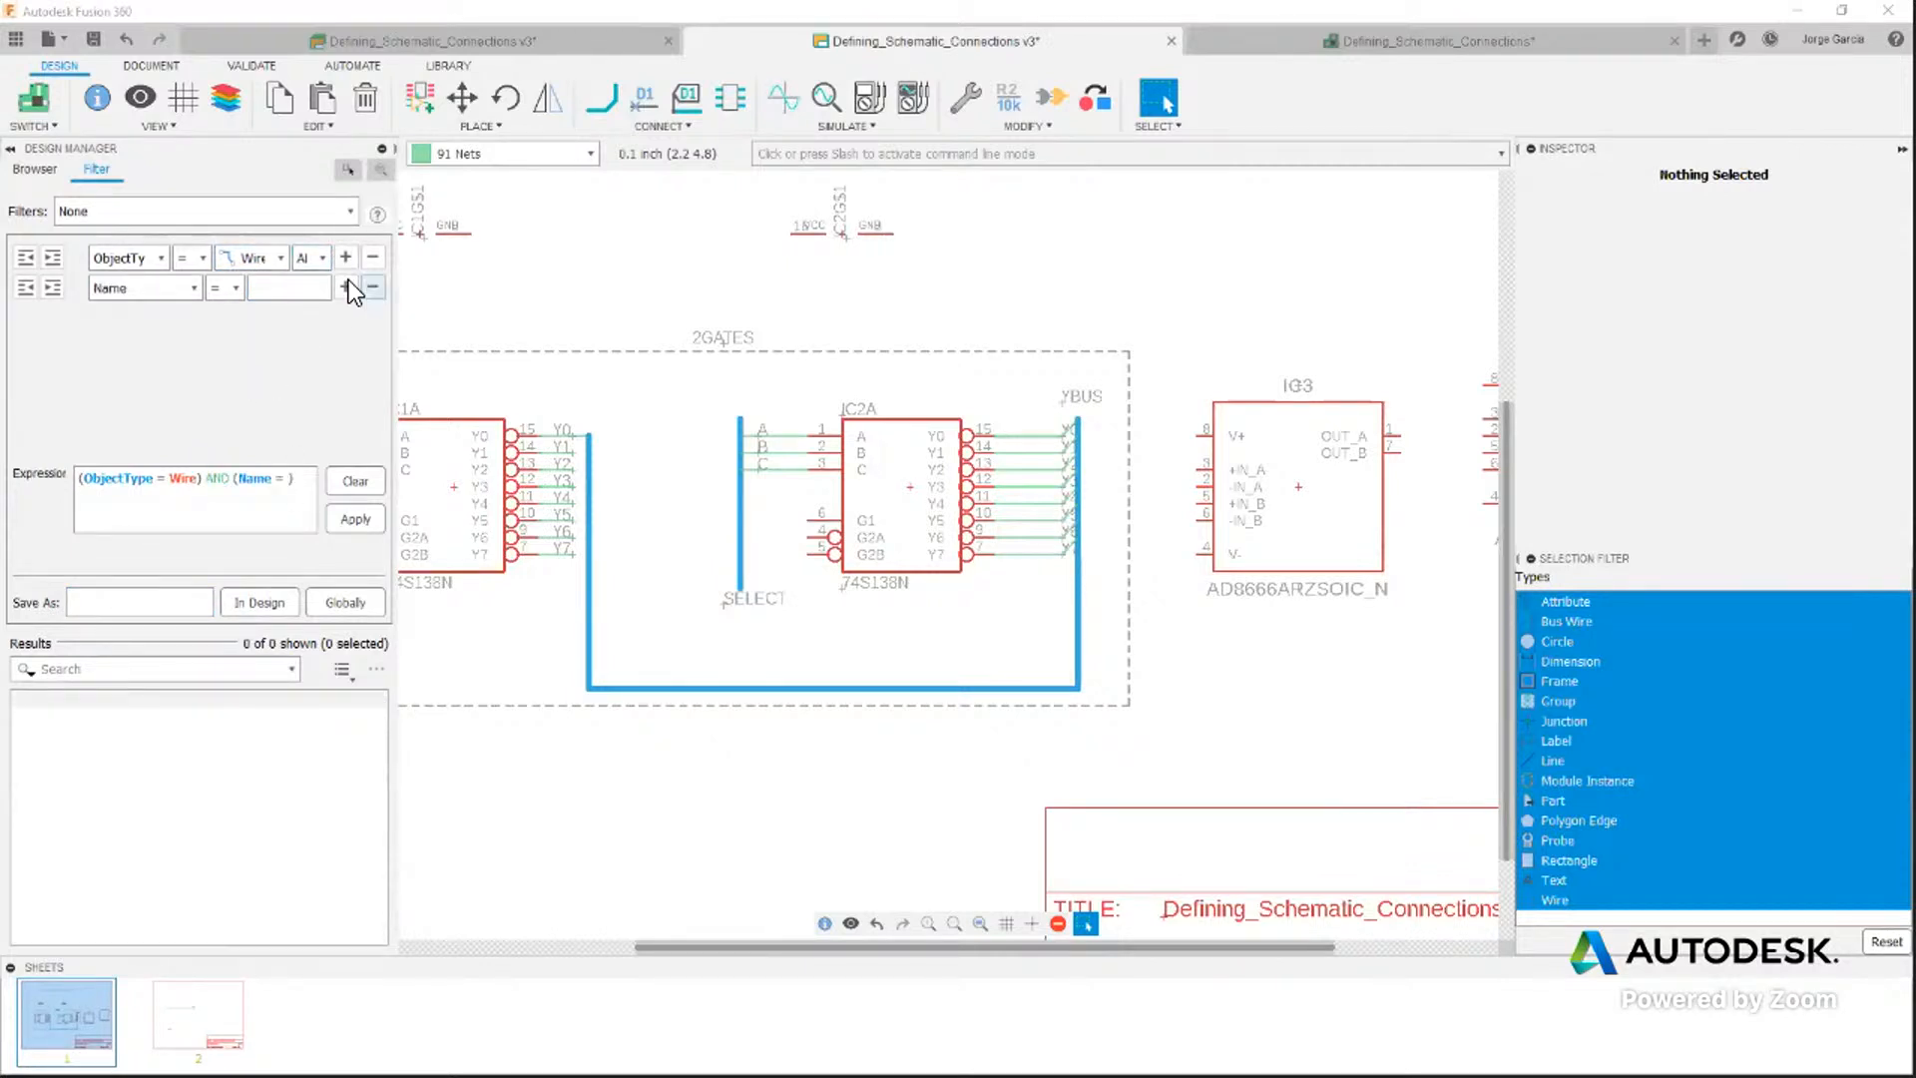
pyautogui.click(350, 284)
pyautogui.click(324, 257)
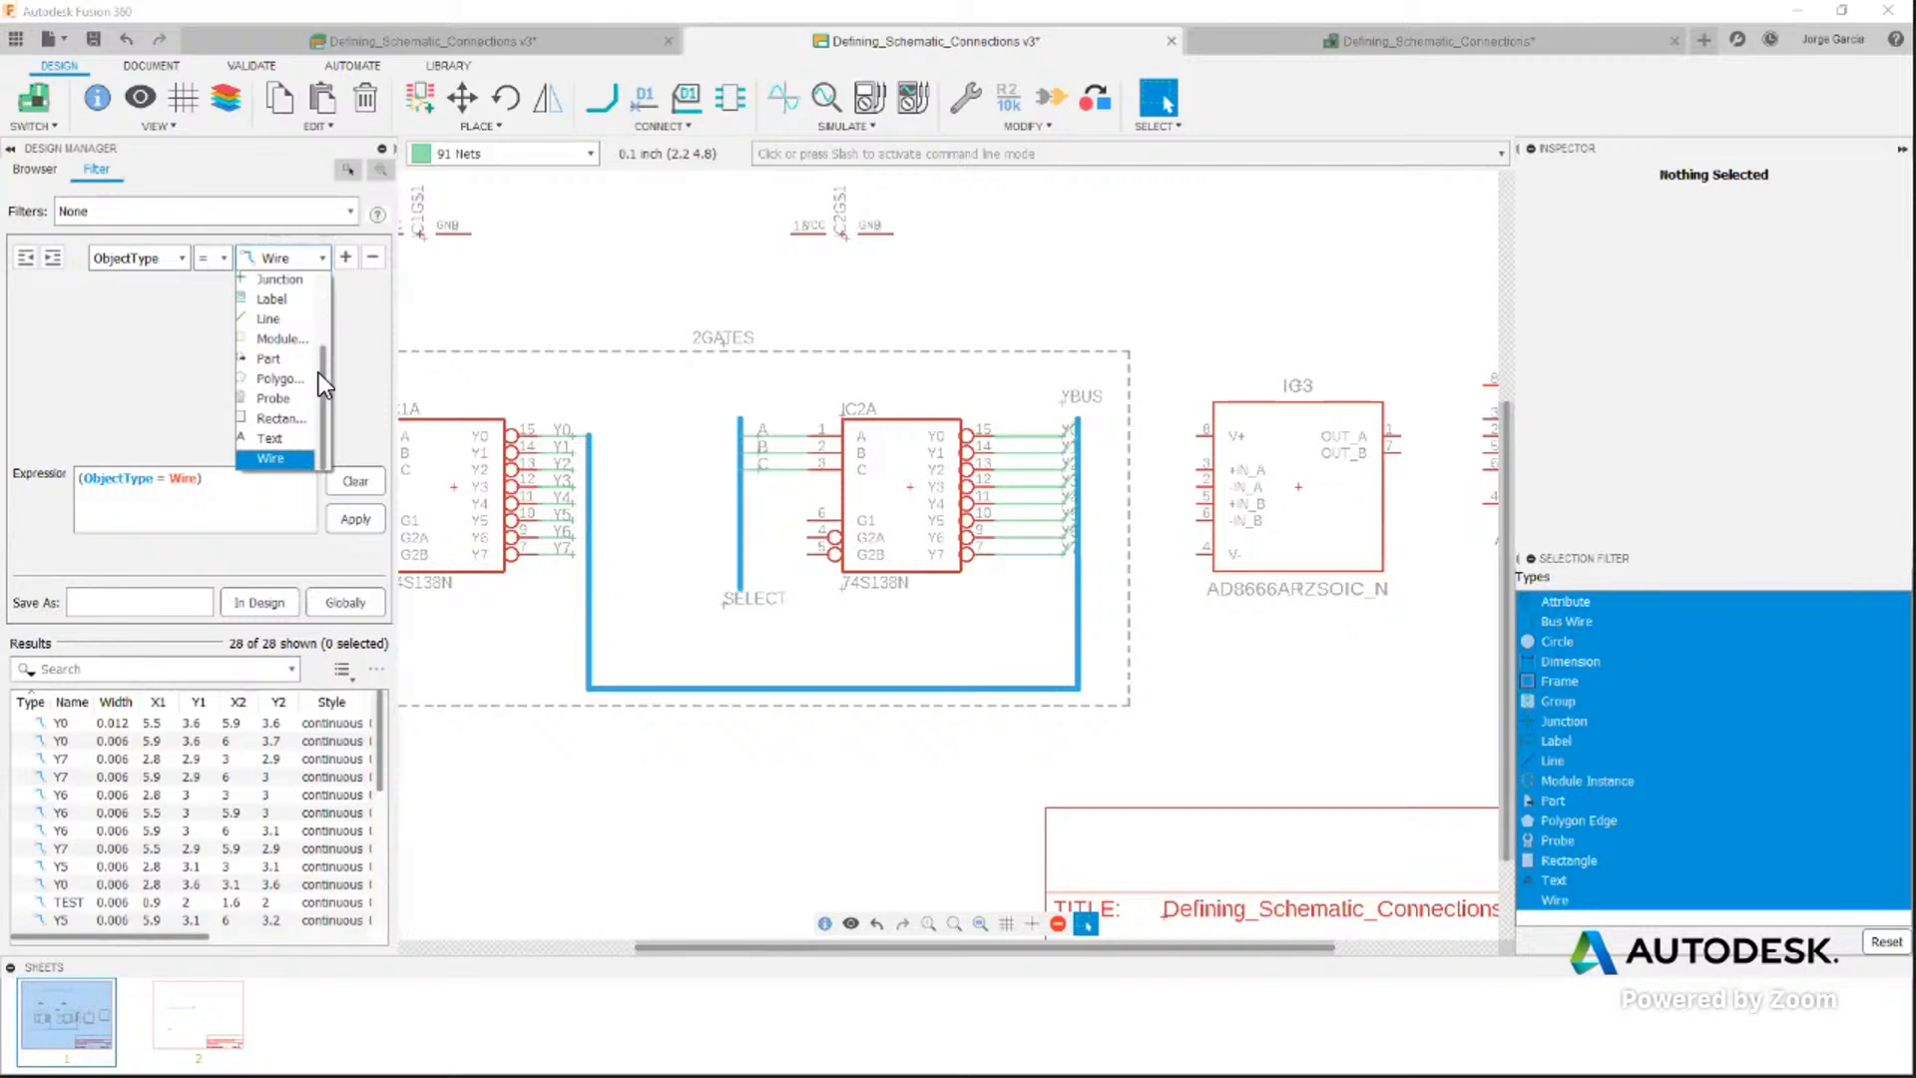
pyautogui.moveTo(319, 373); pyautogui.dragTo(326, 297)
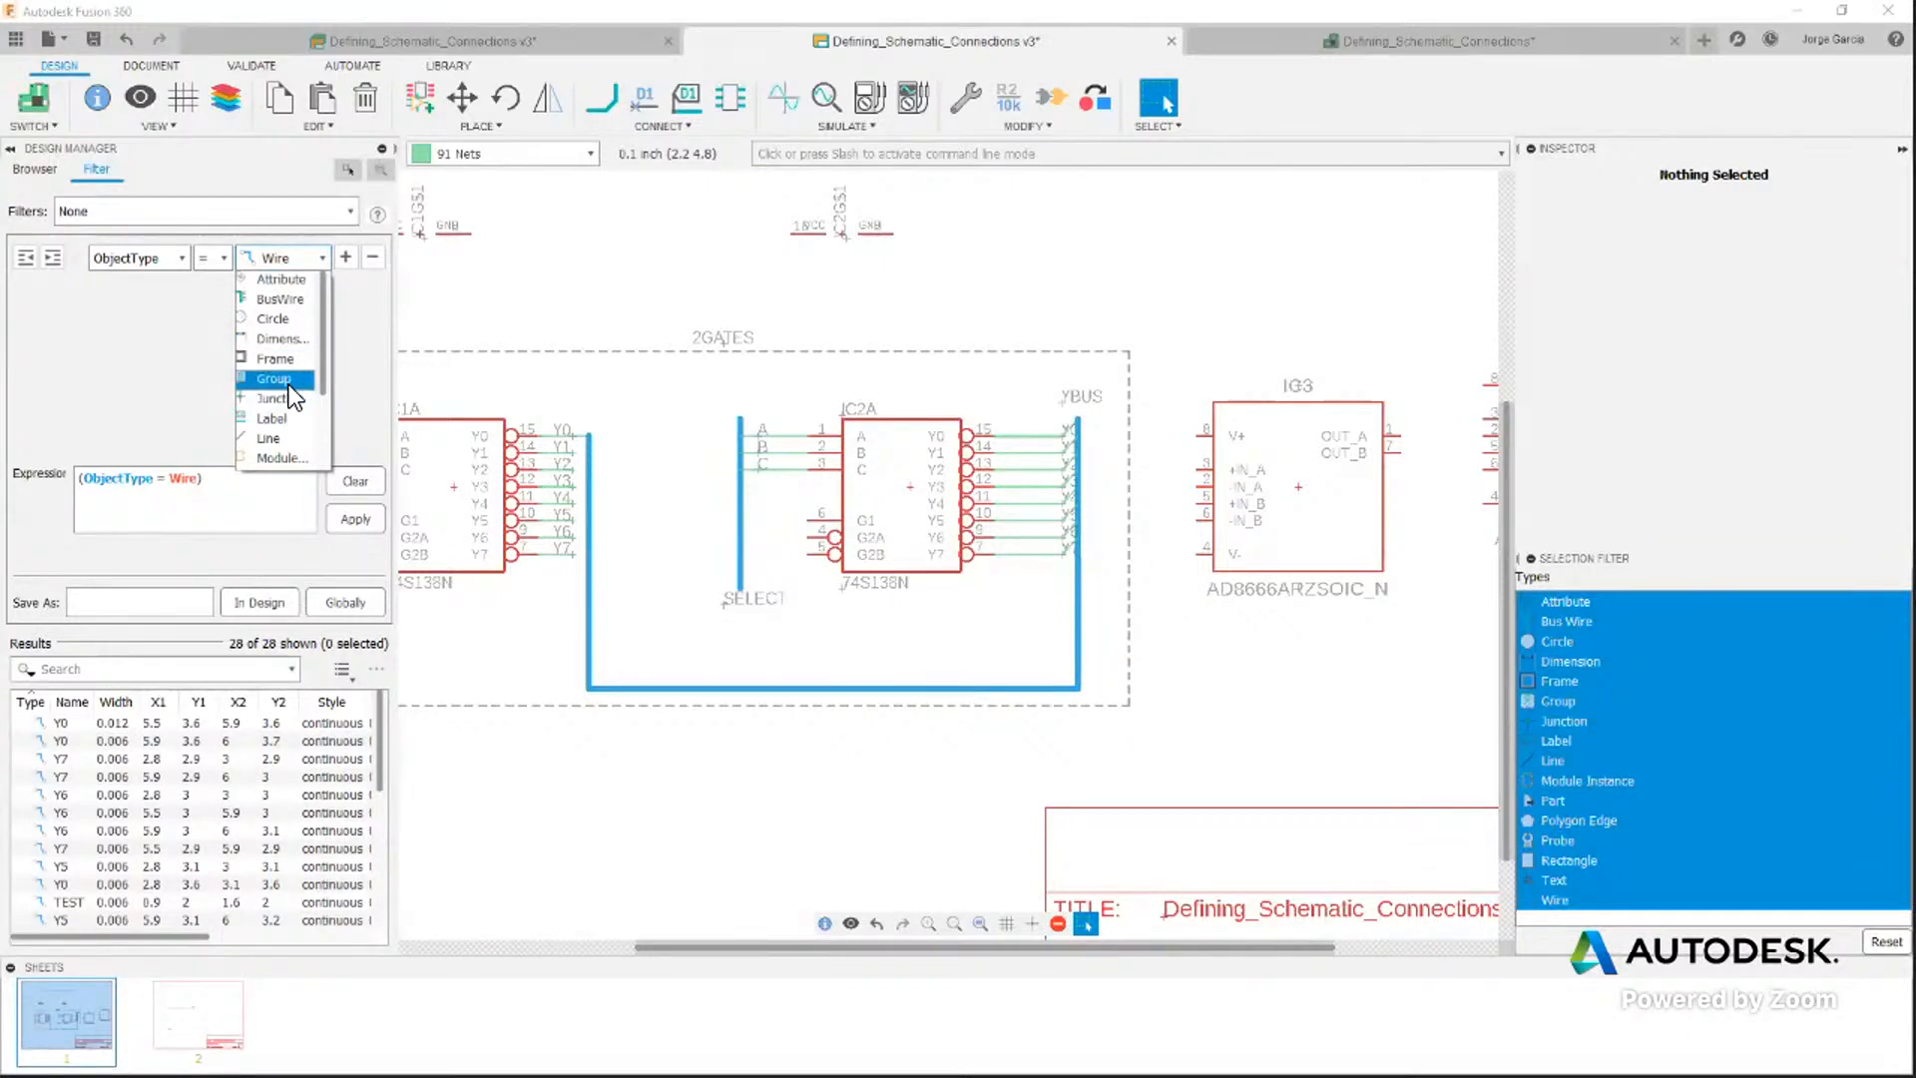
pyautogui.scroll(-1, 286, 399)
pyautogui.click(279, 419)
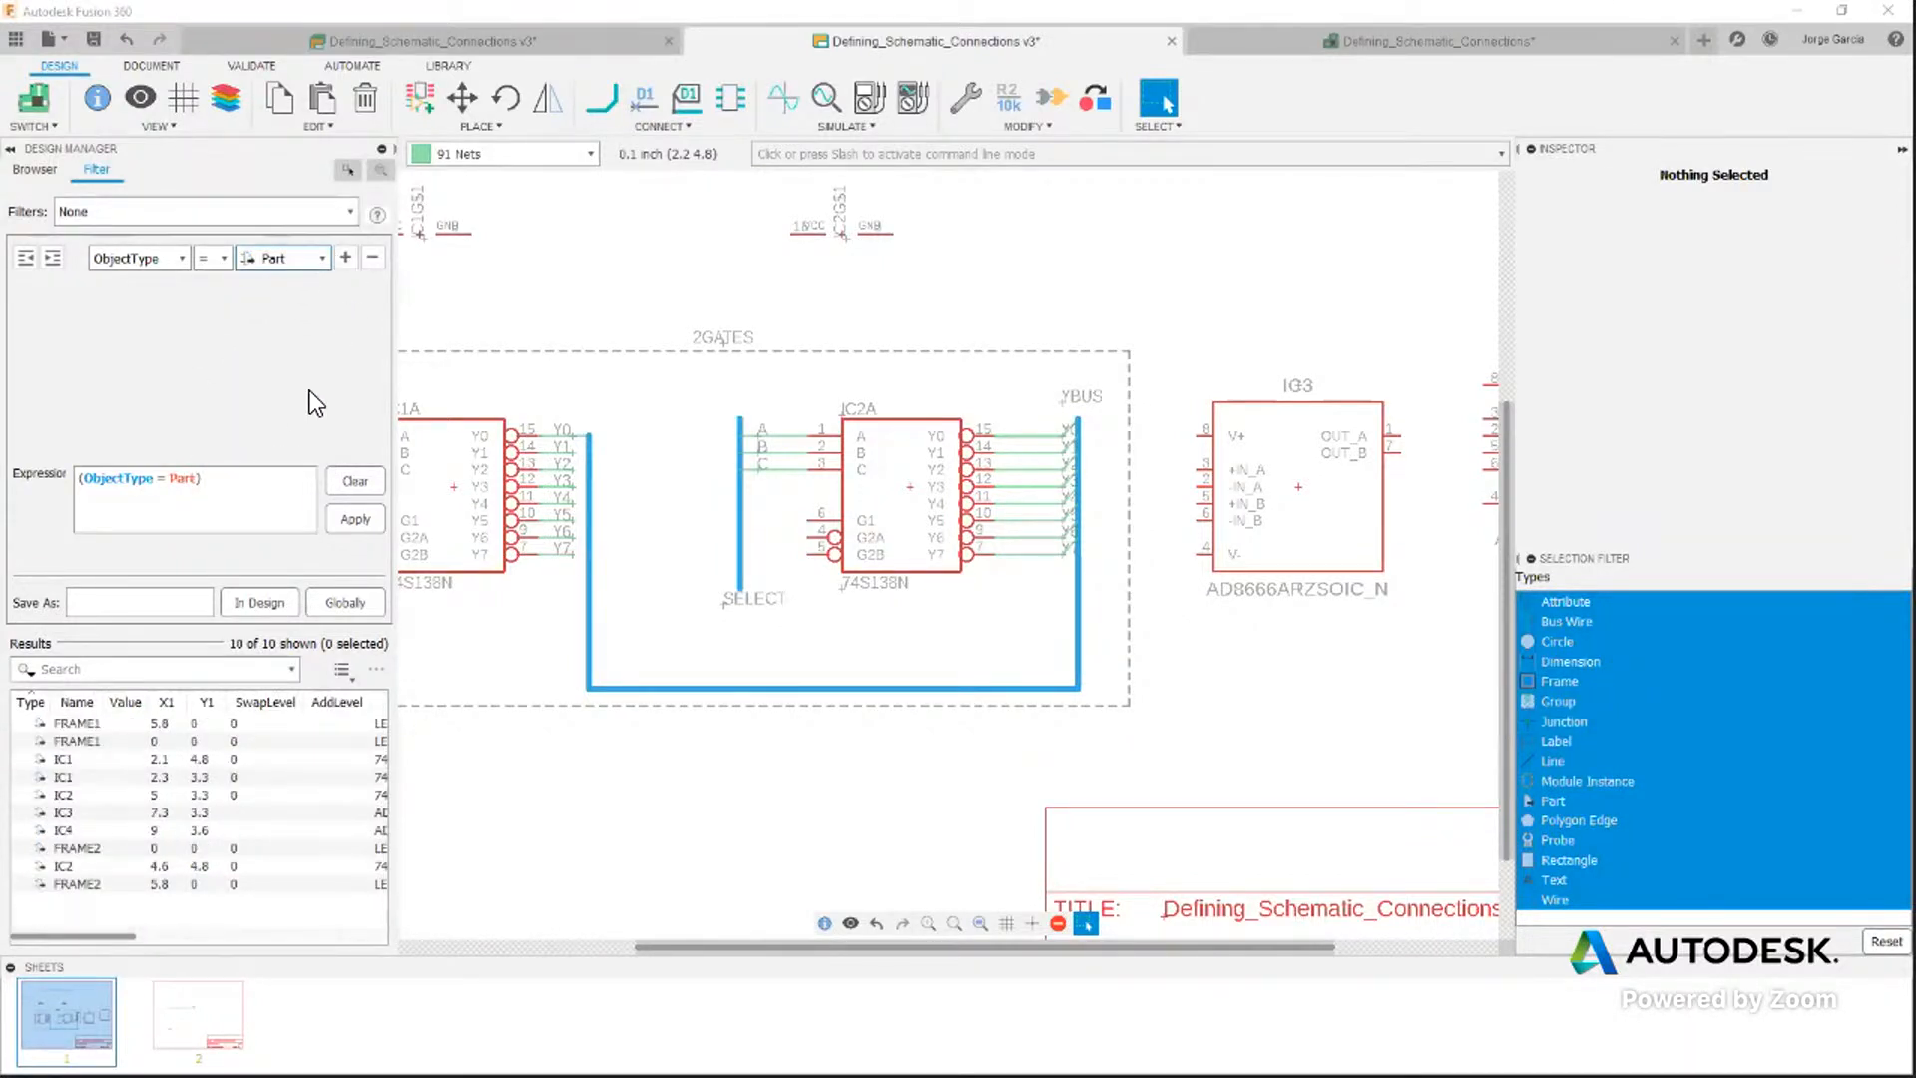
# Add a second filter condition requiring the Name to equal IC*
pyautogui.click(346, 257)
pyautogui.click(196, 291)
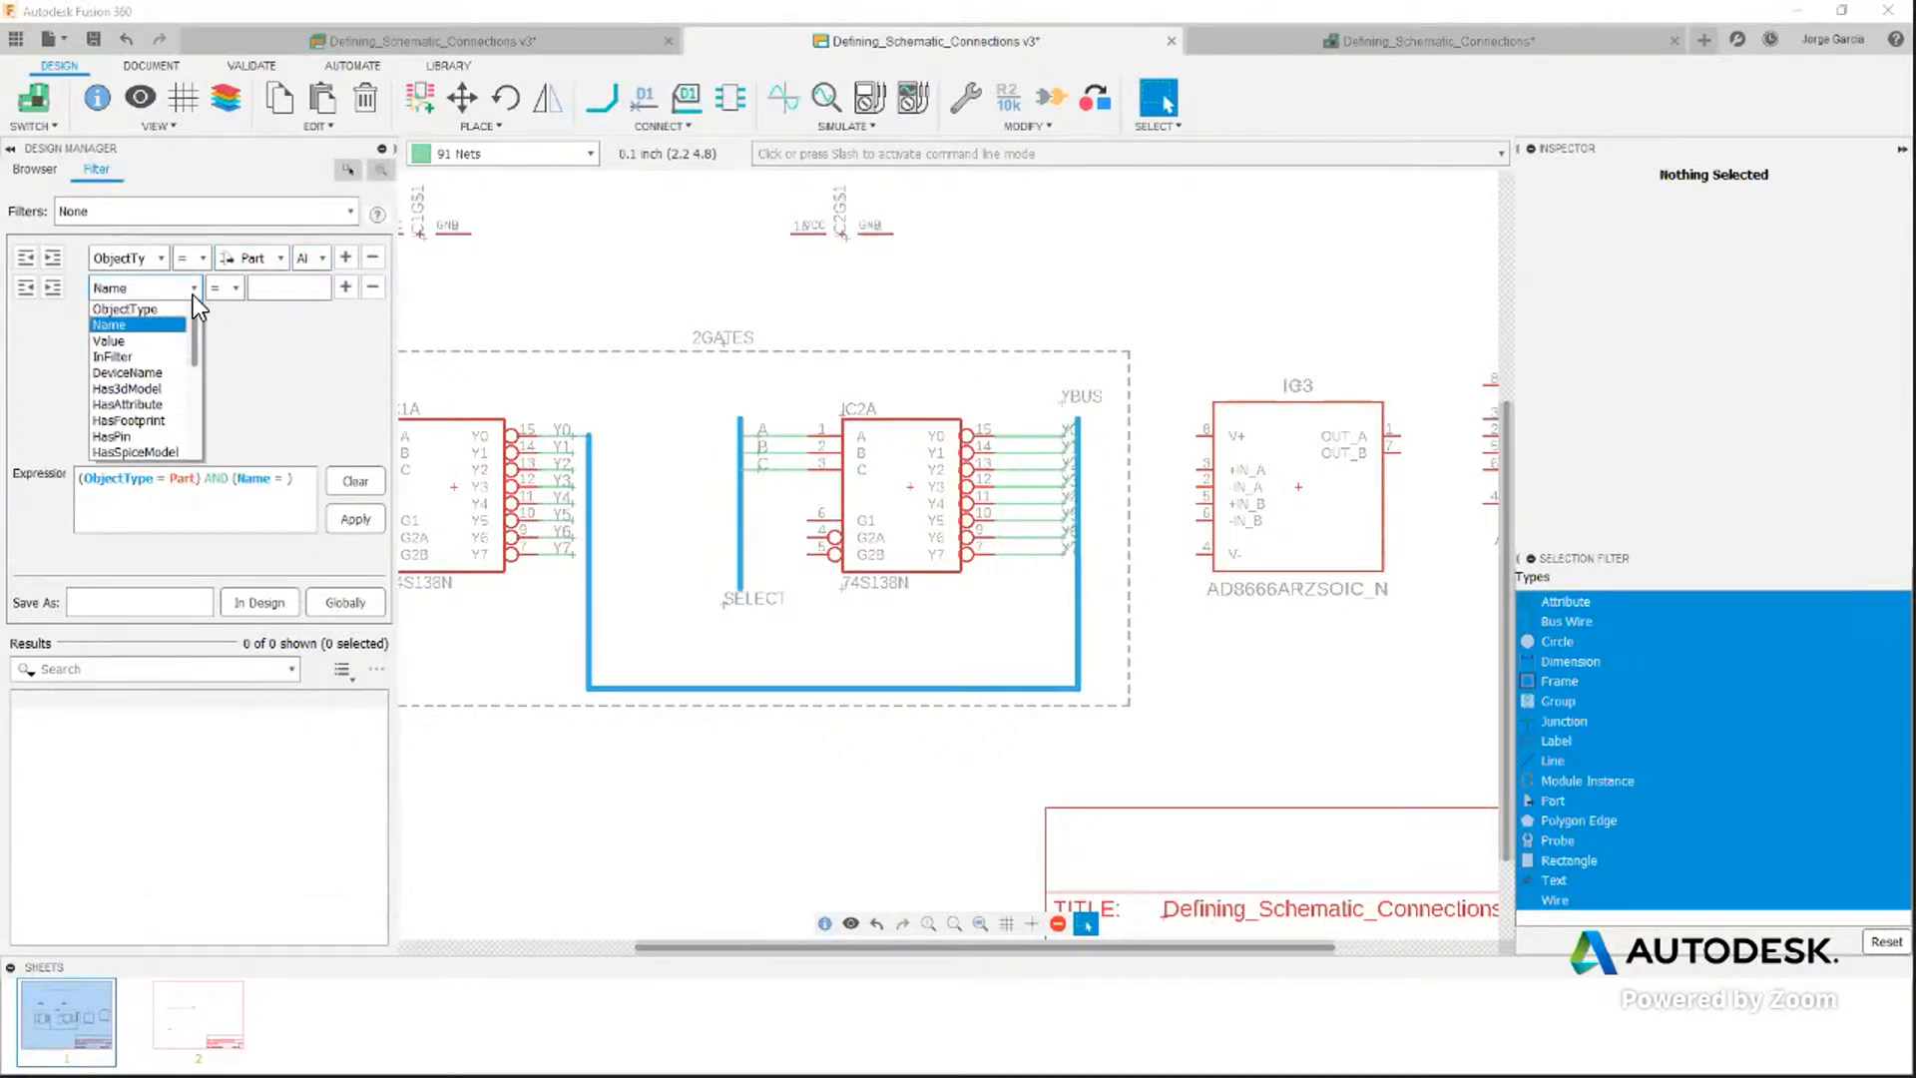
pyautogui.click(175, 326)
pyautogui.click(322, 291)
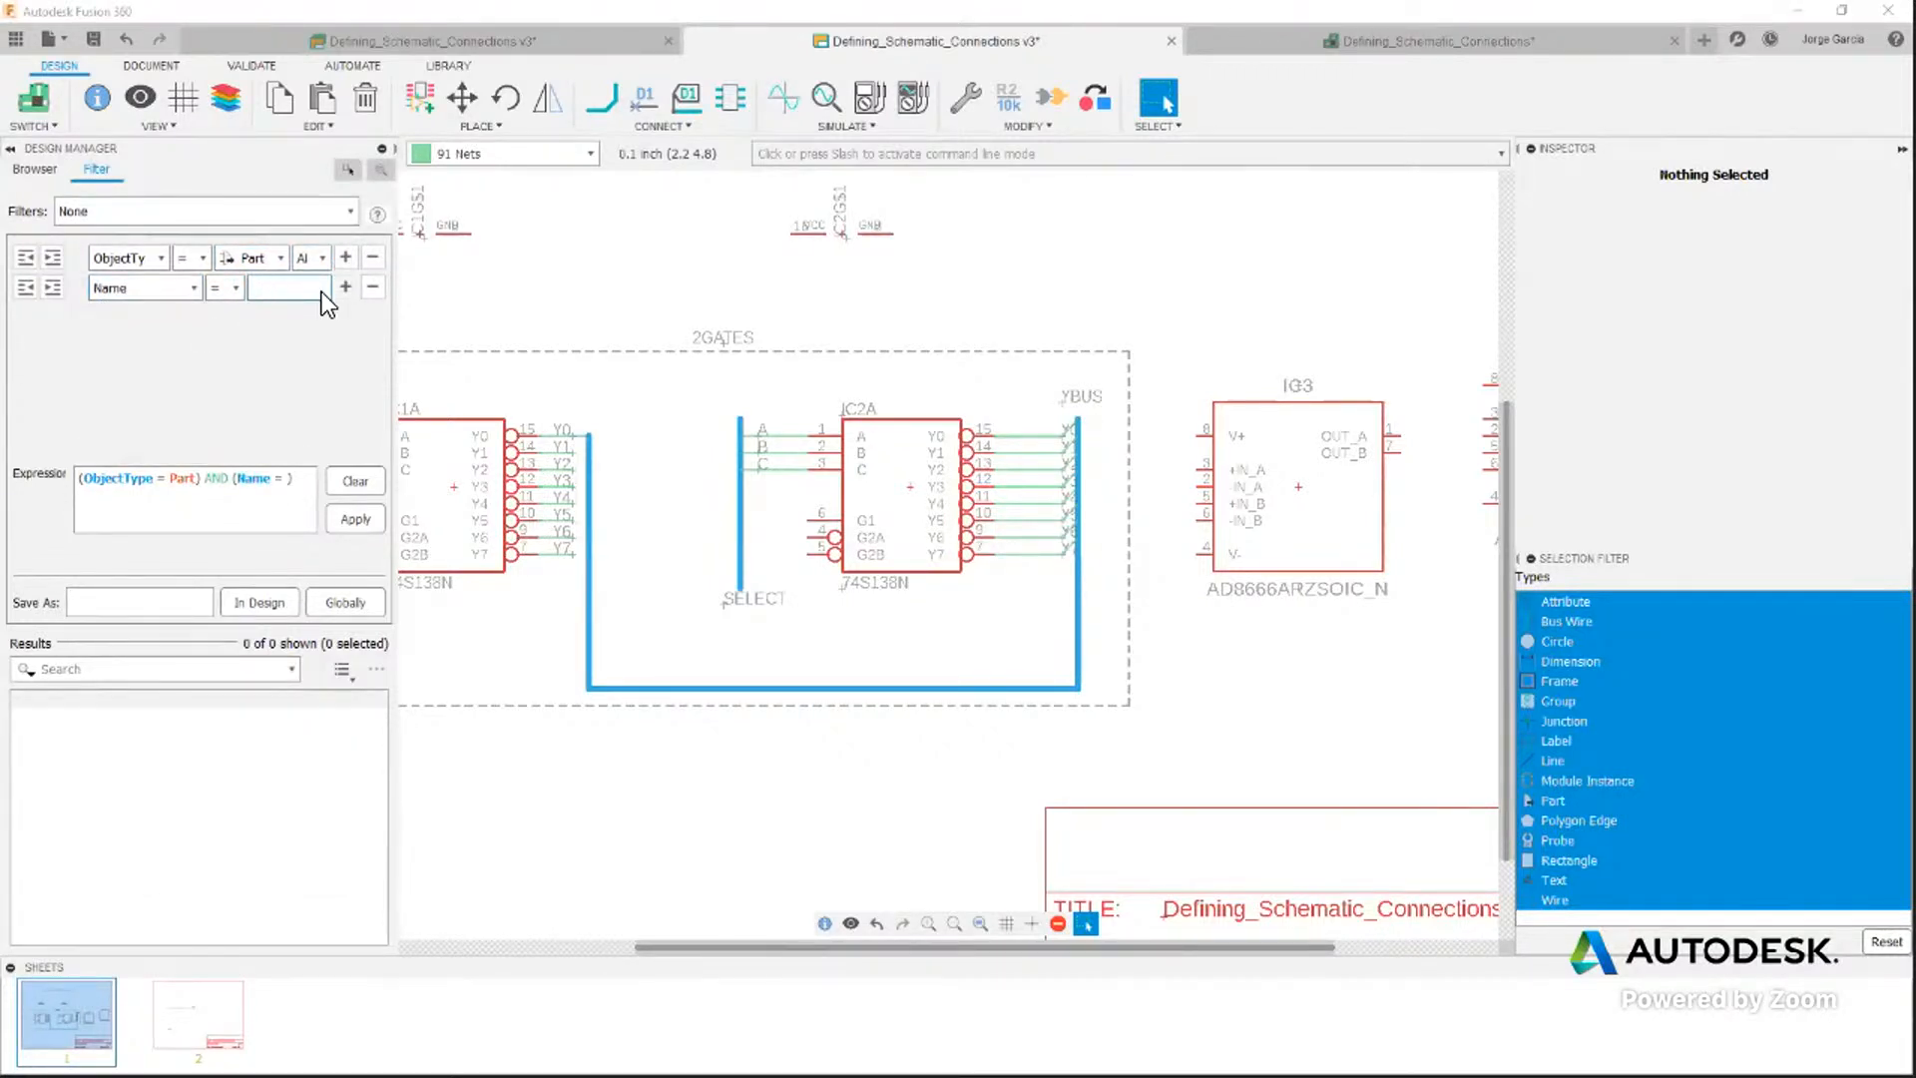
pyautogui.write('IC*')
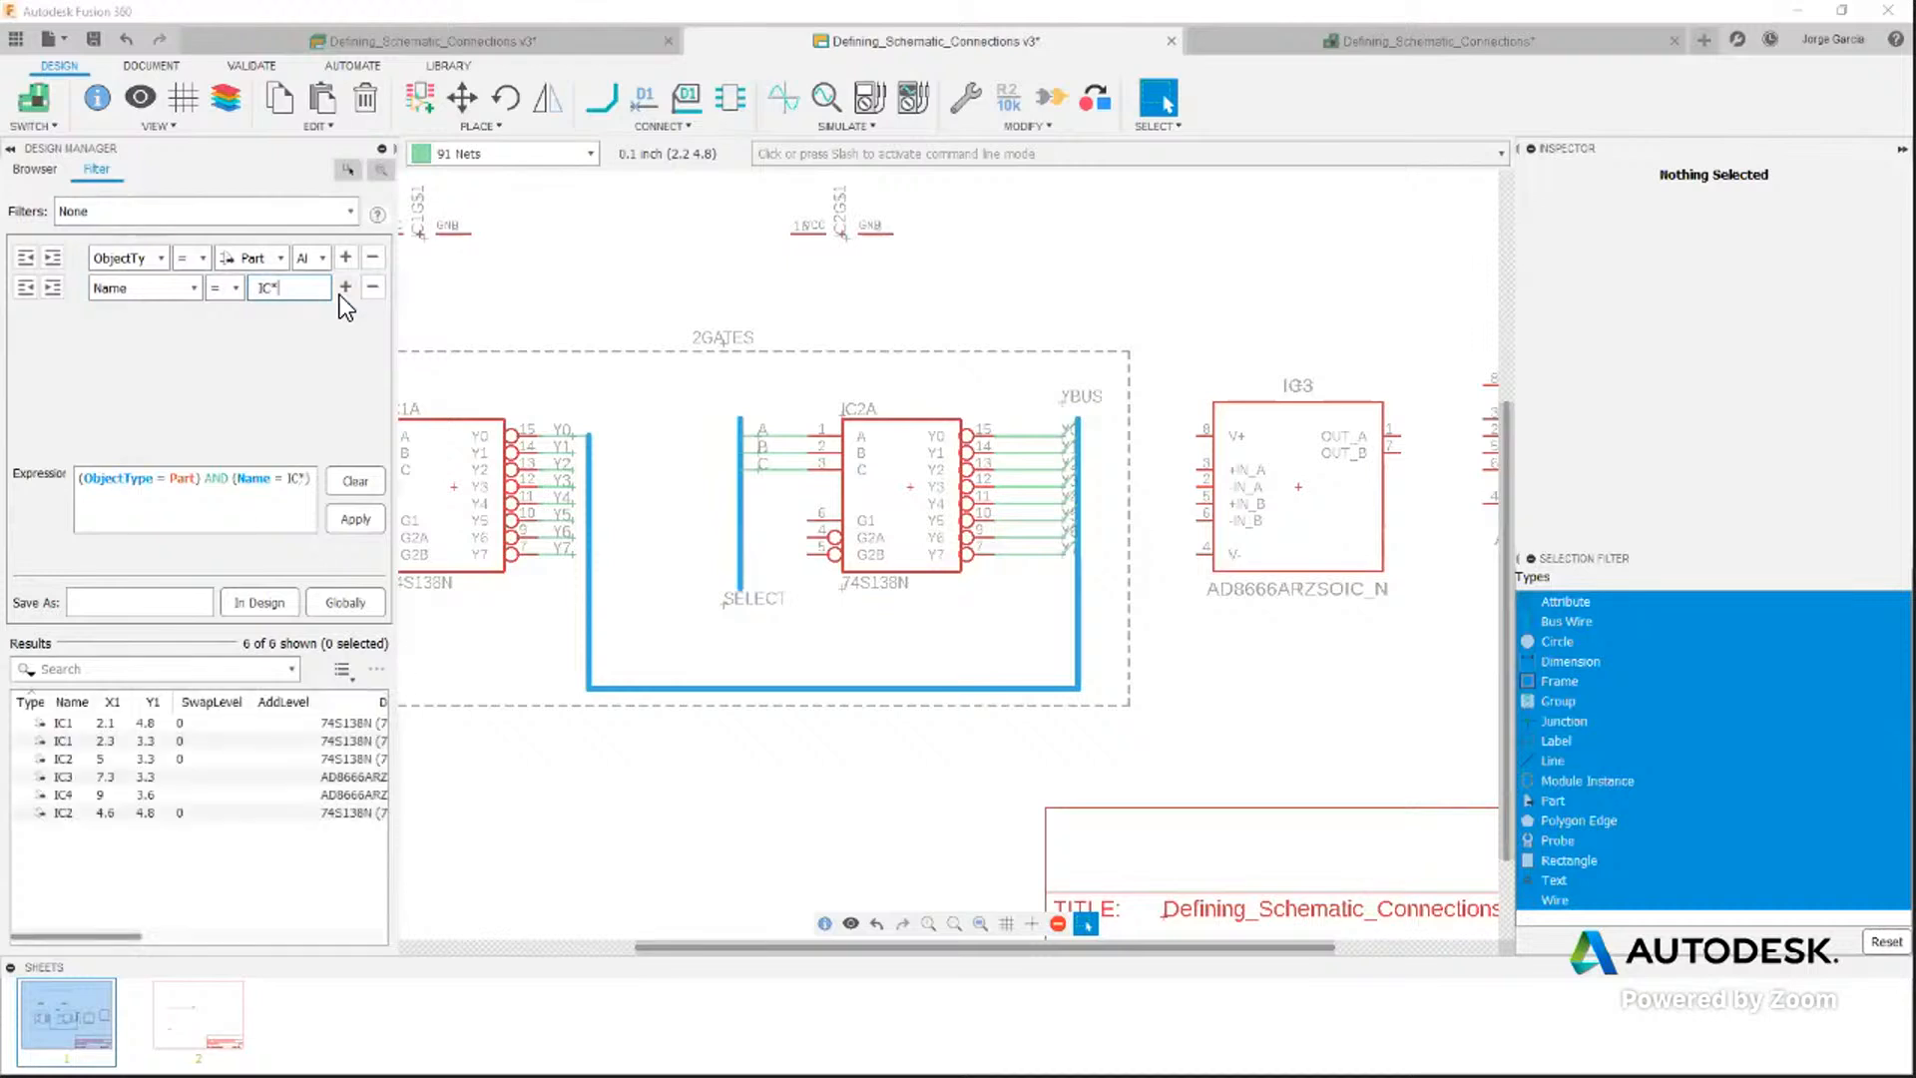
# Save the filter in this design as Integrated_circuits and check the list of saved filters
pyautogui.click(123, 606)
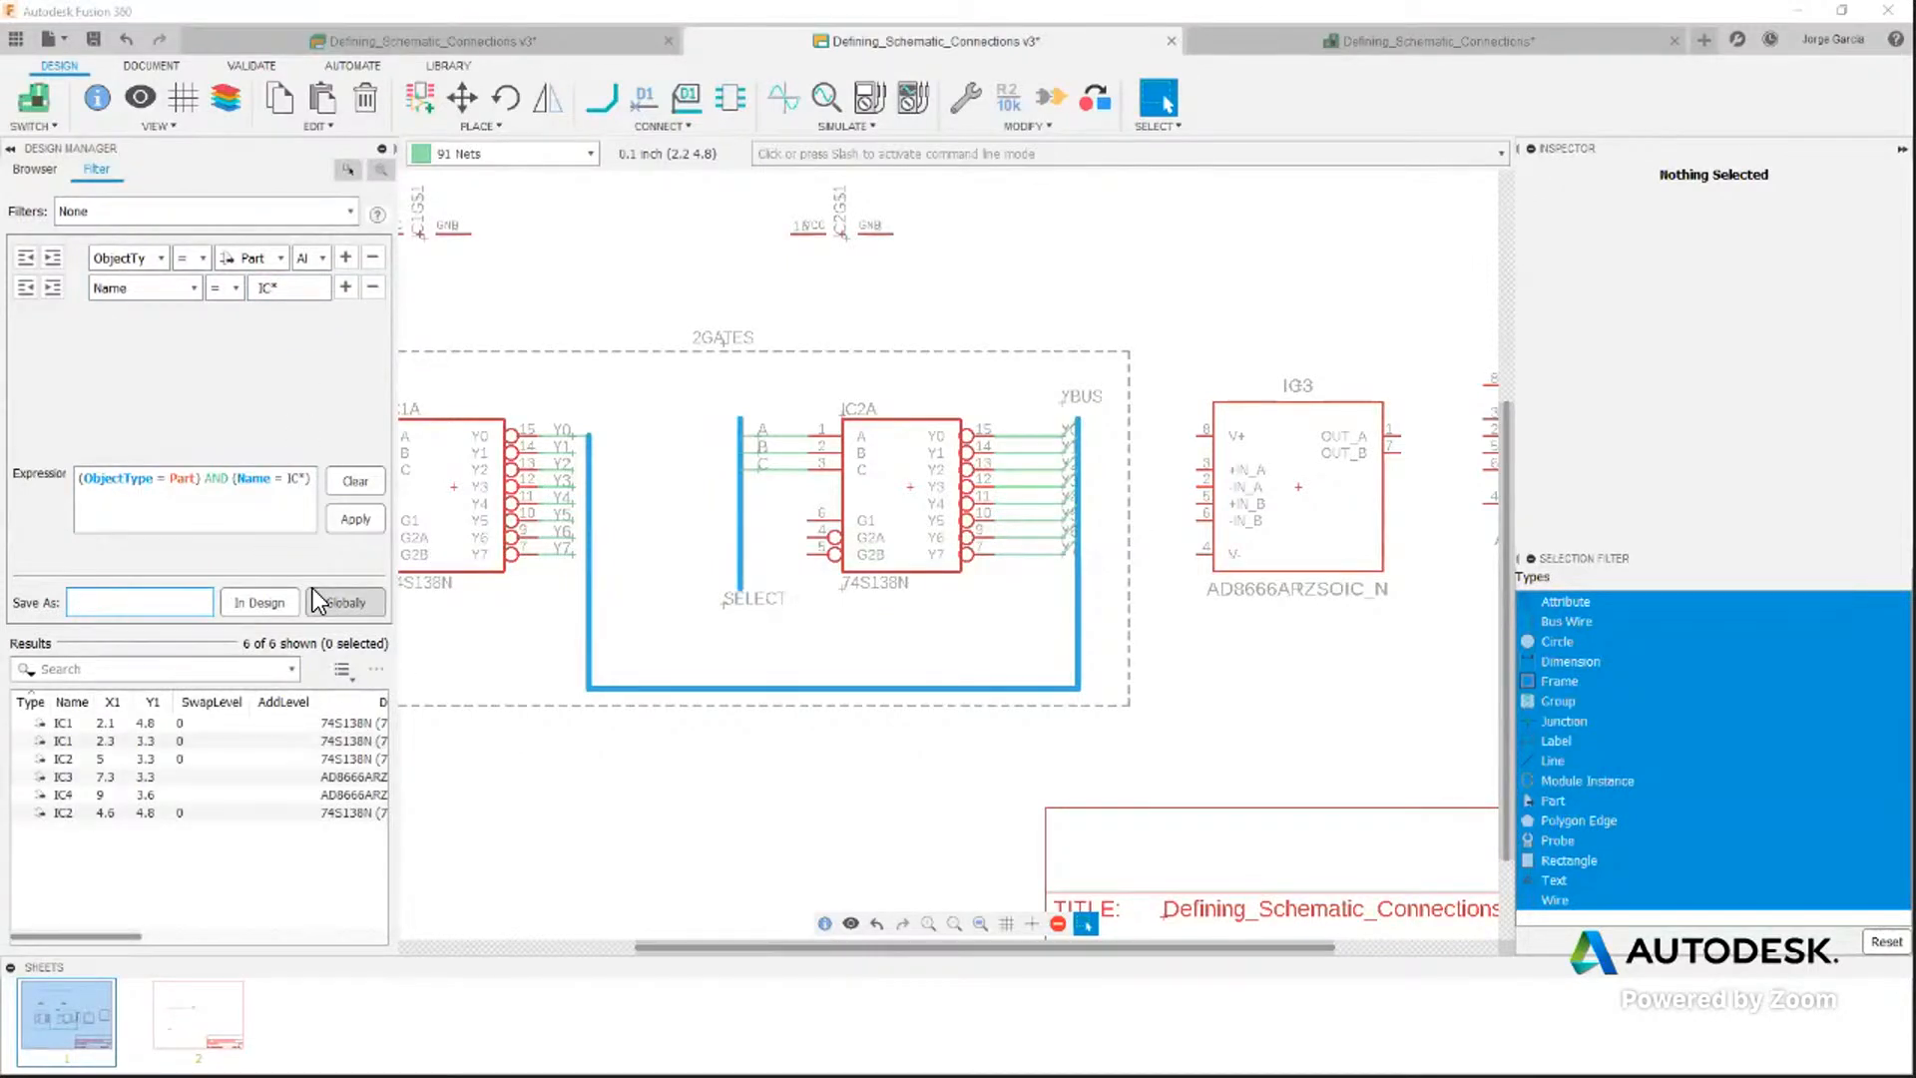
pyautogui.write('Integrated_circuits')
pyautogui.click(265, 602)
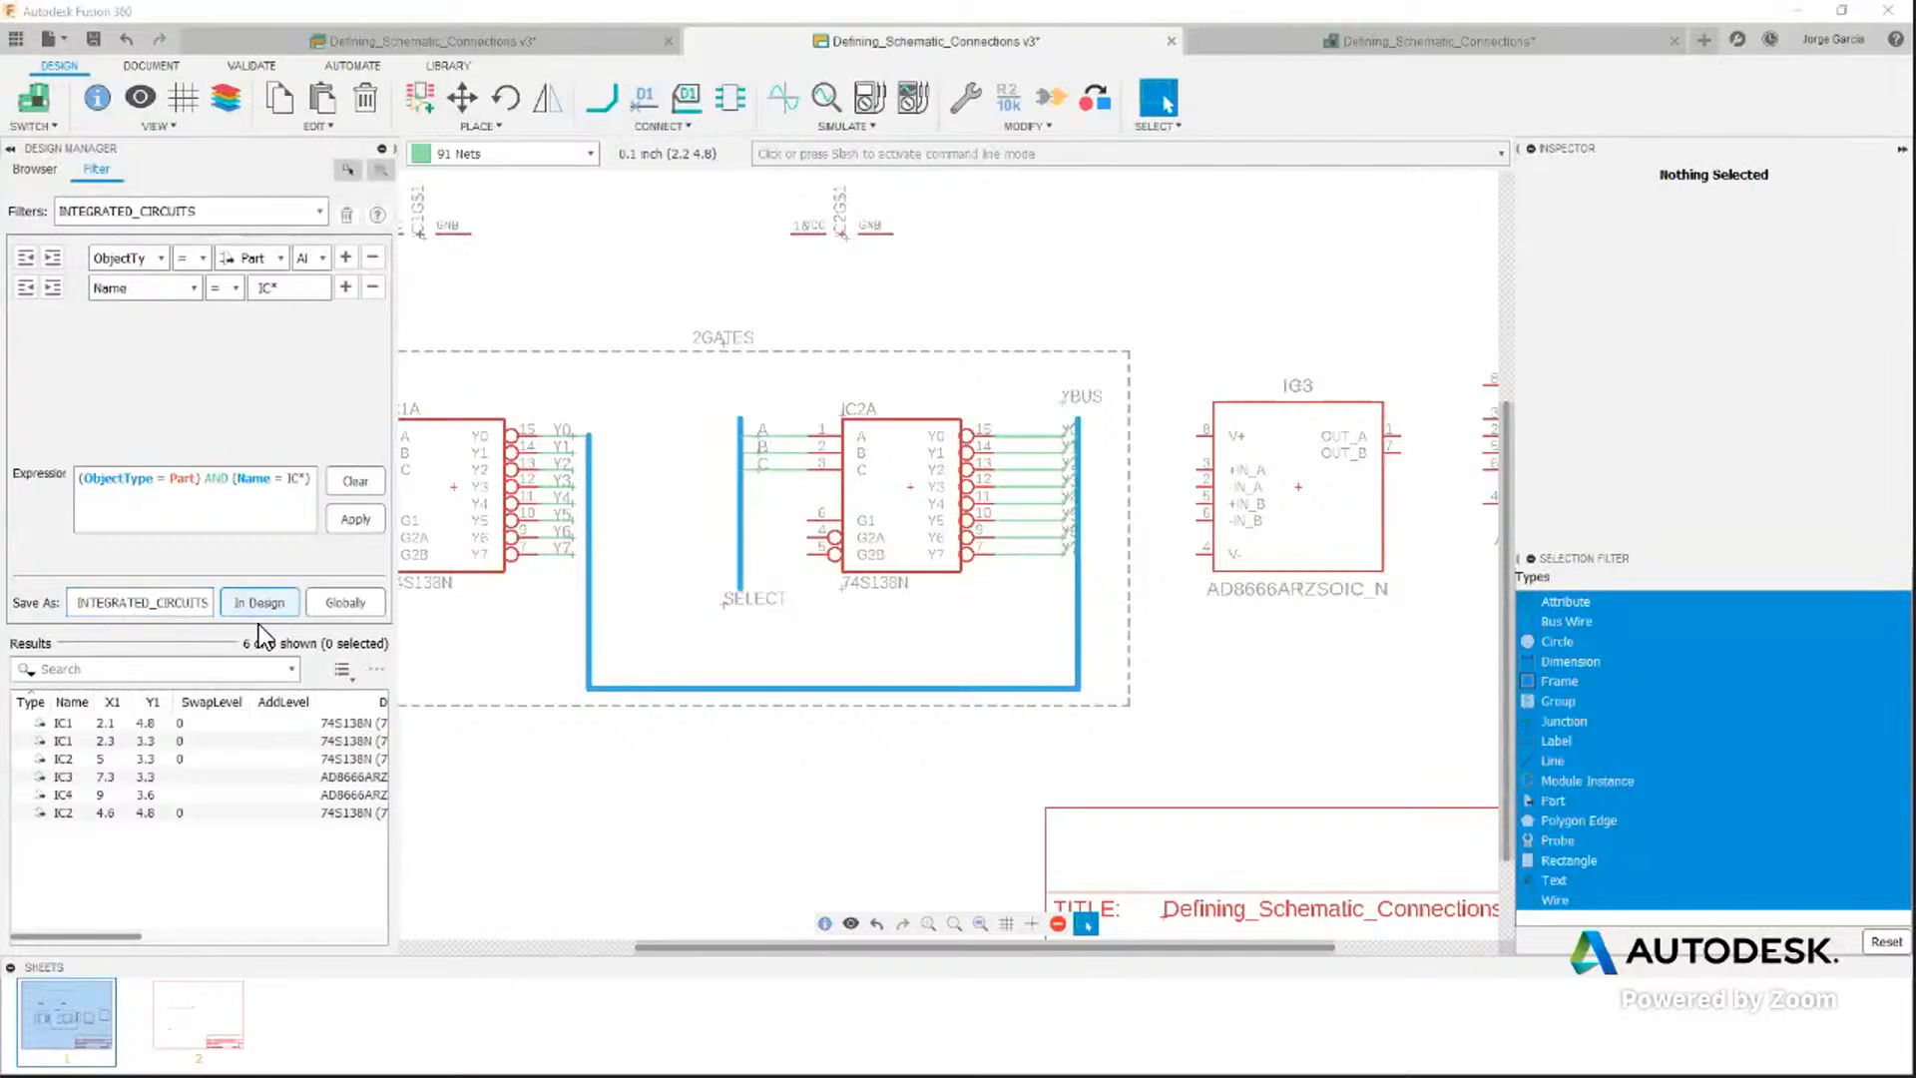
pyautogui.click(320, 212)
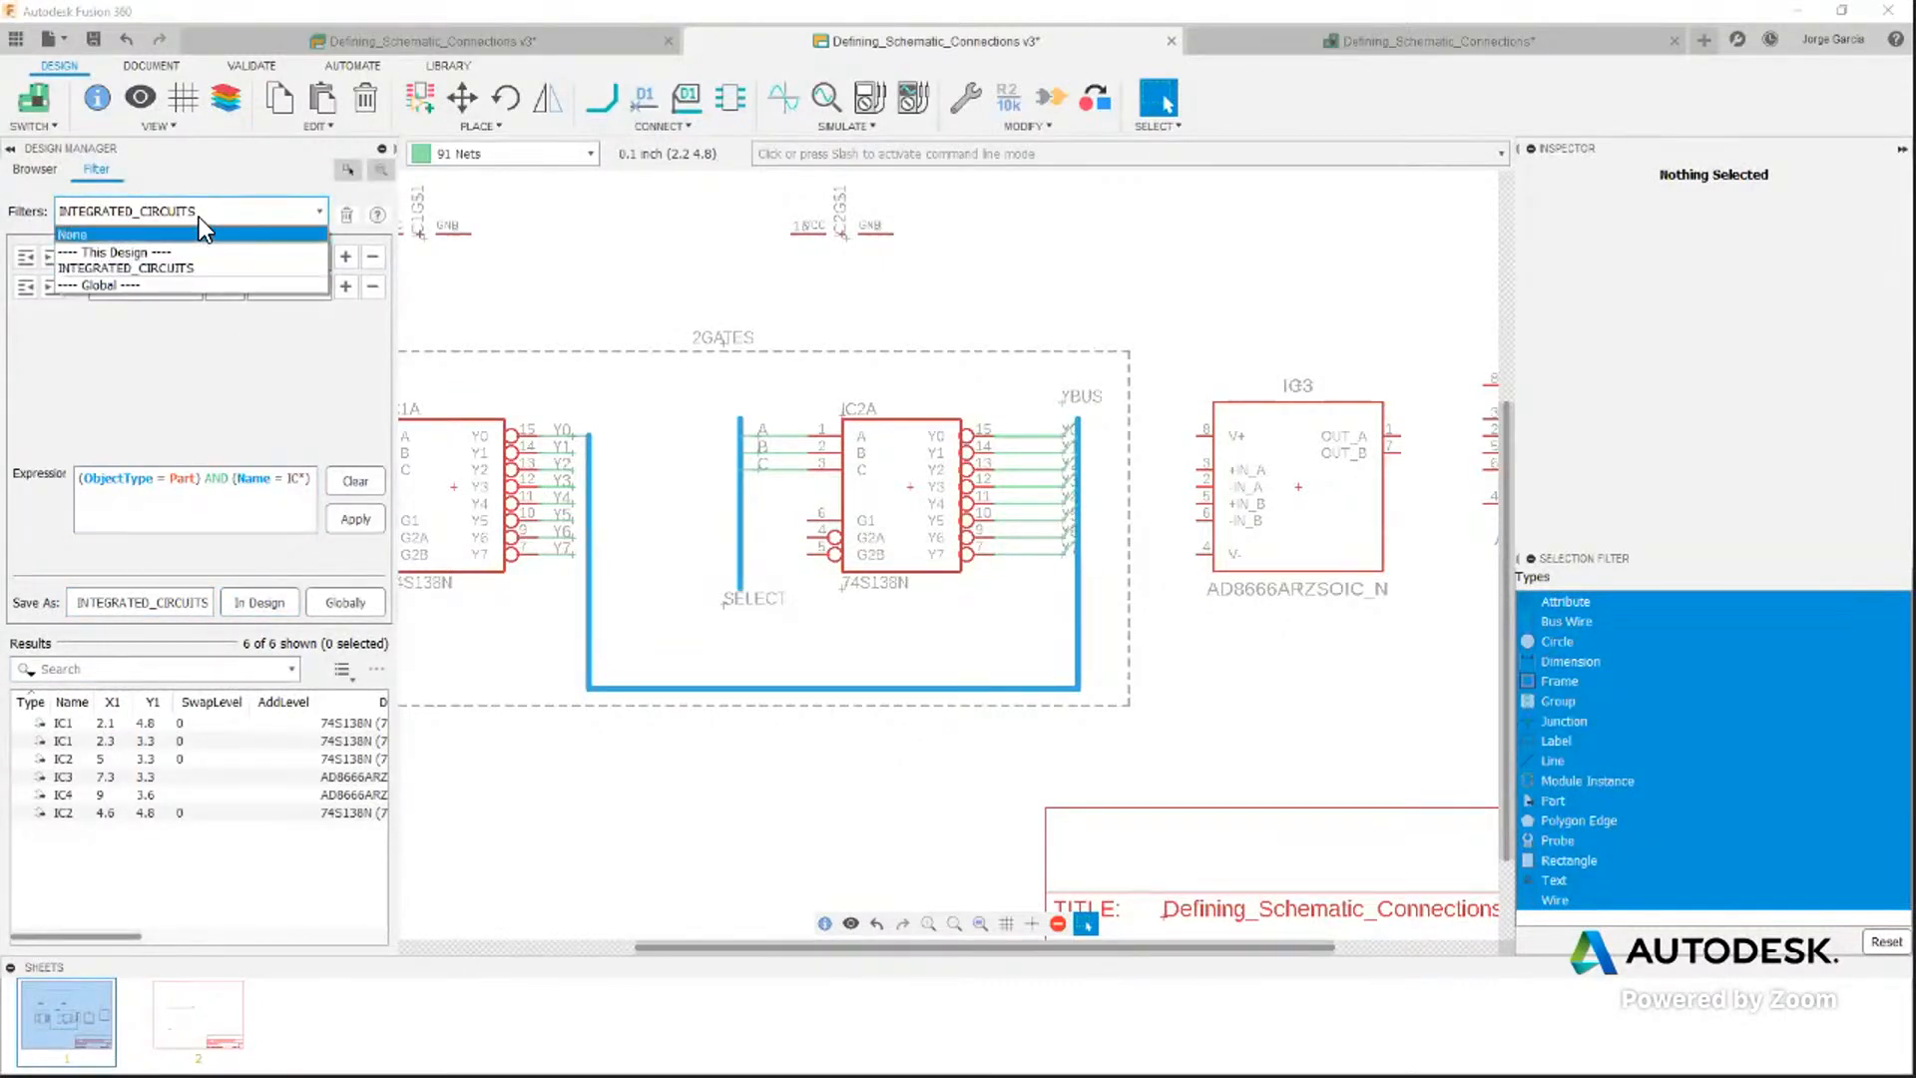
pyautogui.click(199, 405)
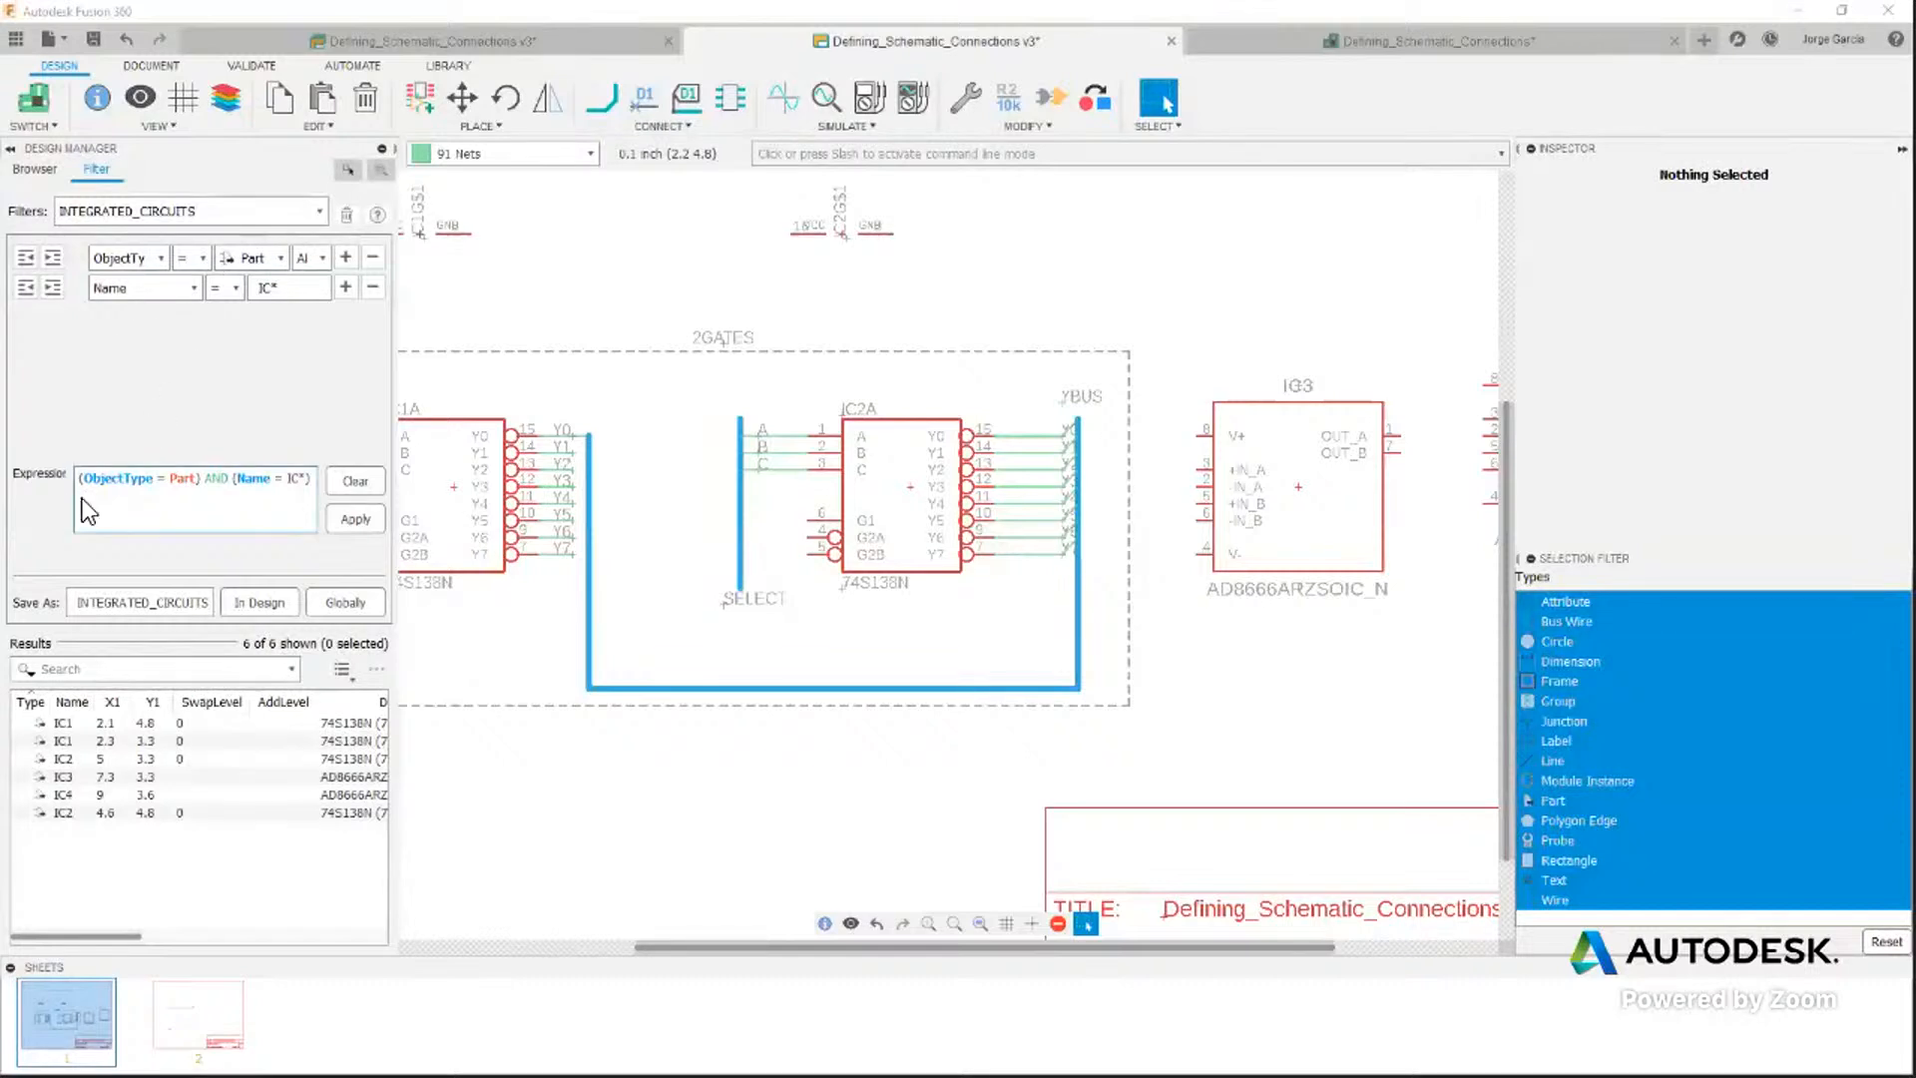
# Switch the filter to None to review objects named Y*, and reload the saved INTEGRATED_CIRCUITS filter
pyautogui.click(321, 211)
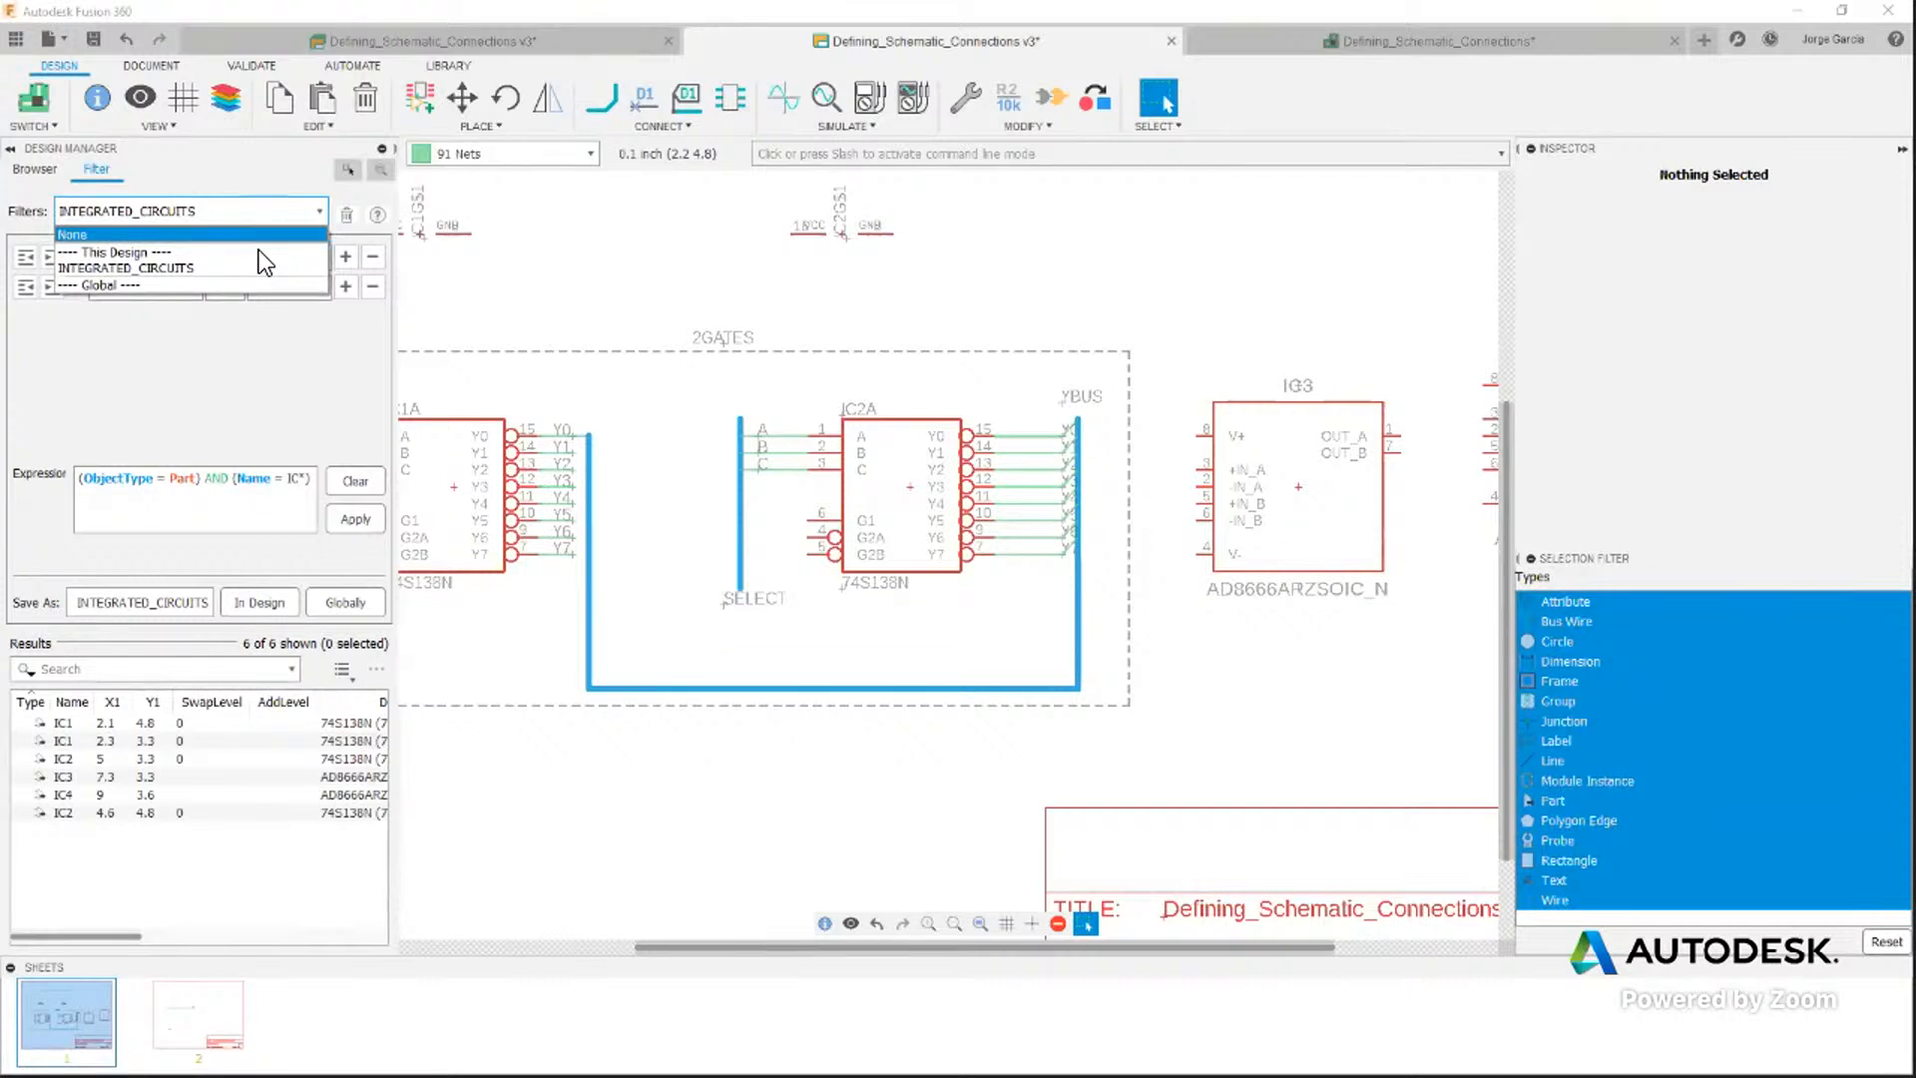
pyautogui.click(199, 234)
pyautogui.click(172, 256)
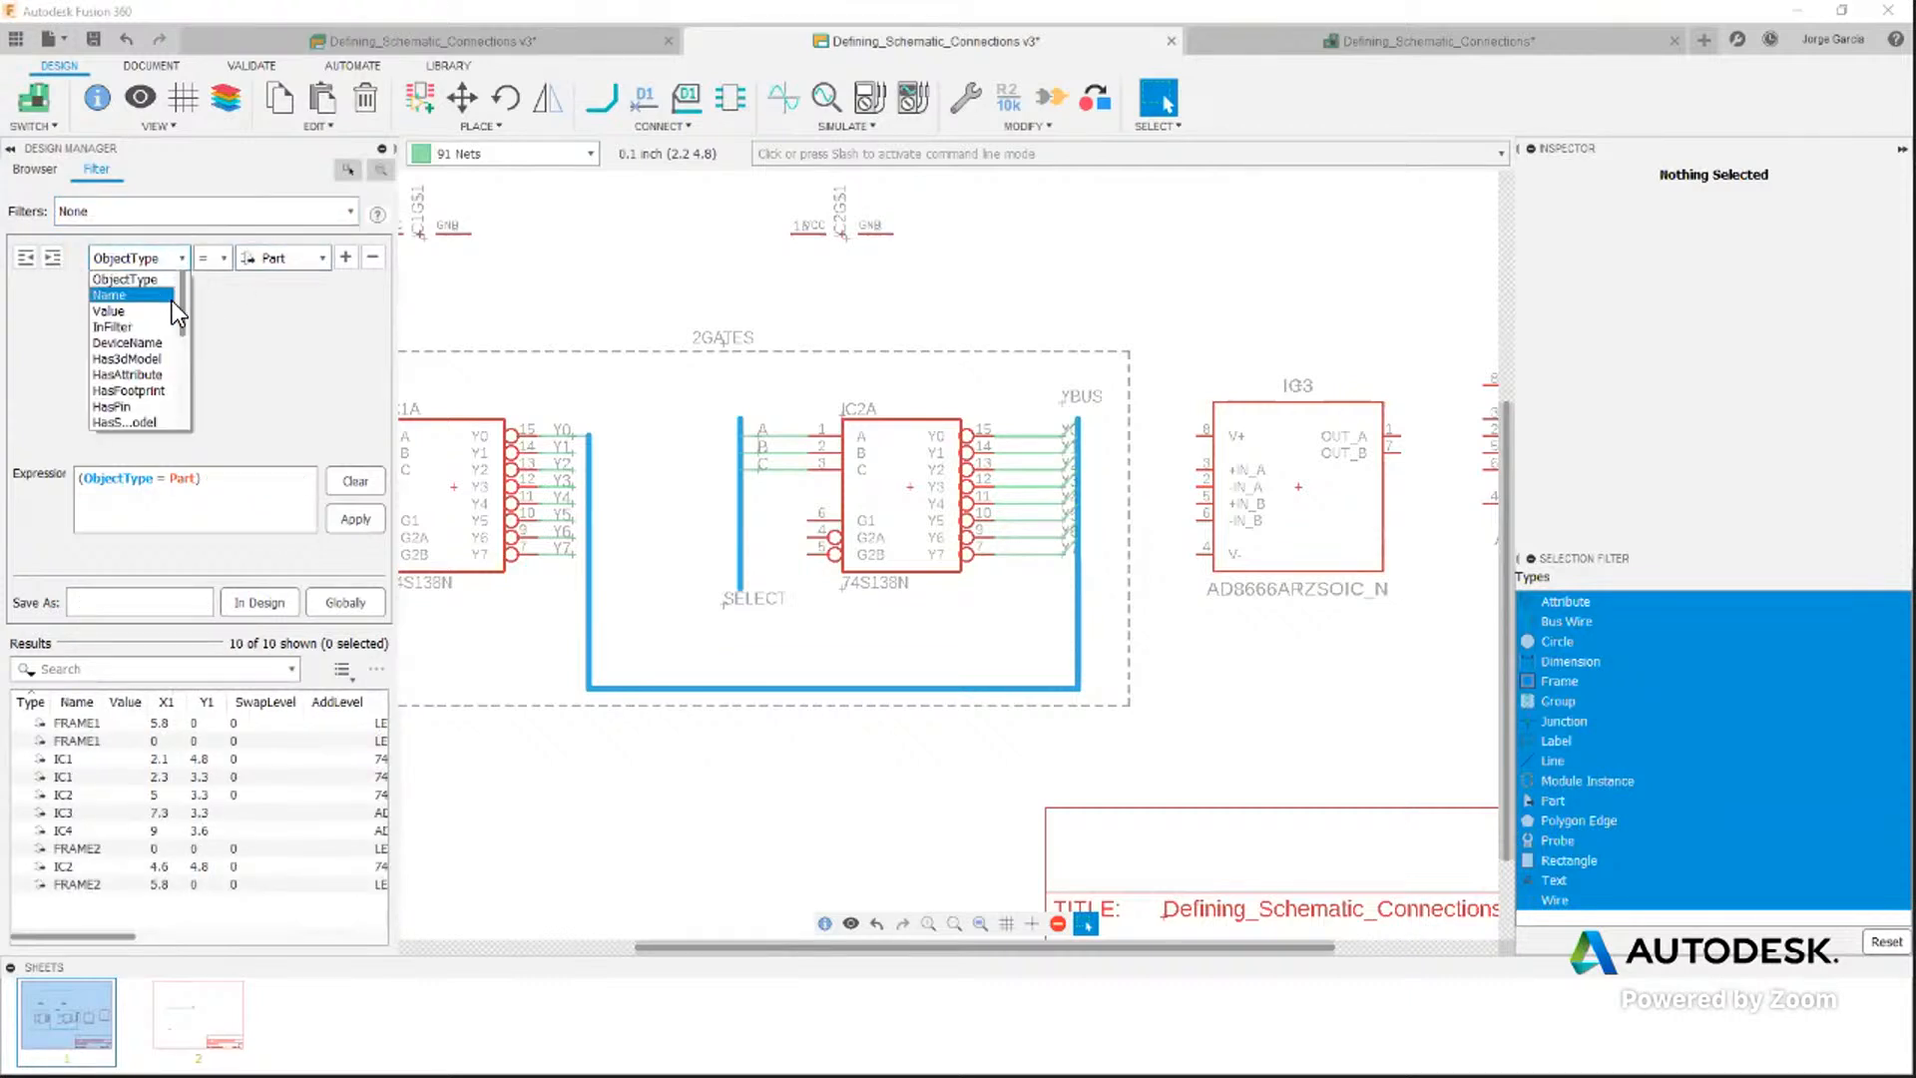
pyautogui.click(110, 294)
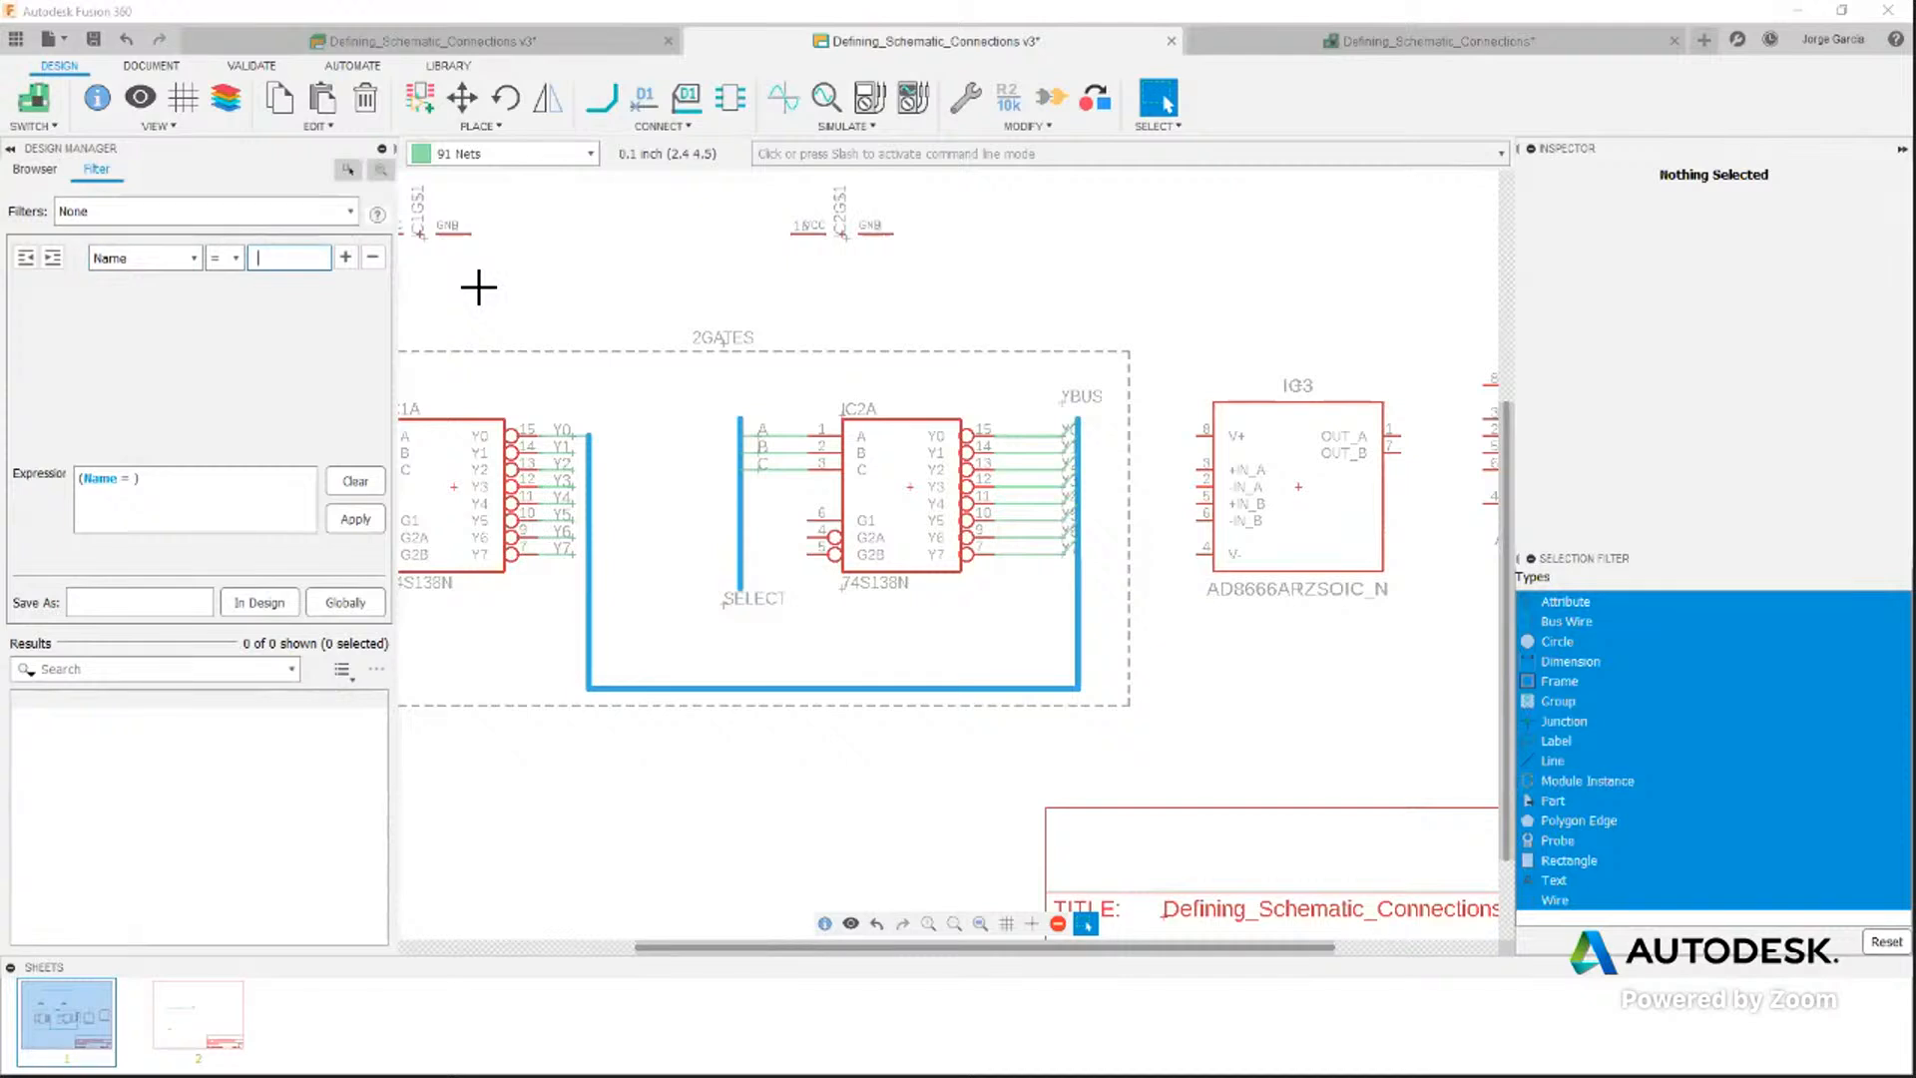
pyautogui.write('Y*')
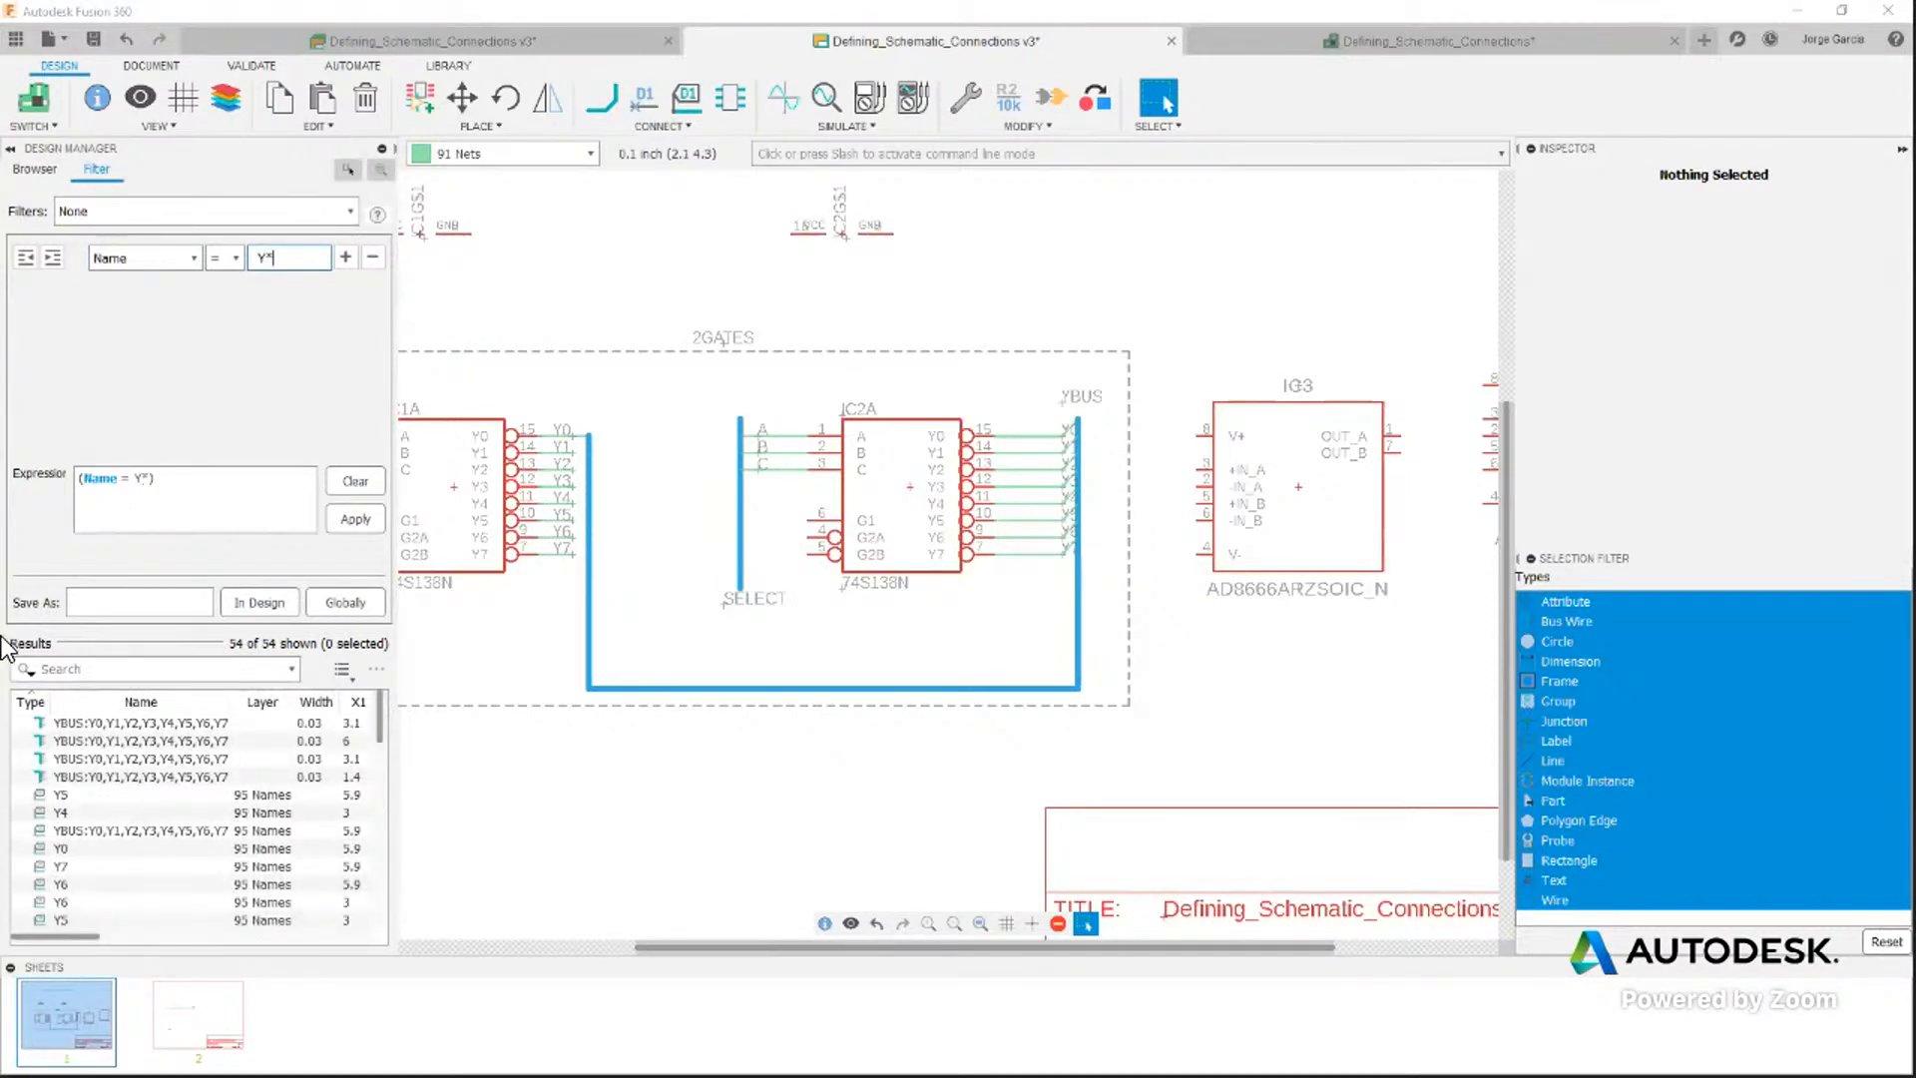
pyautogui.scroll(-2, 93, 823)
pyautogui.scroll(-10, 94, 823)
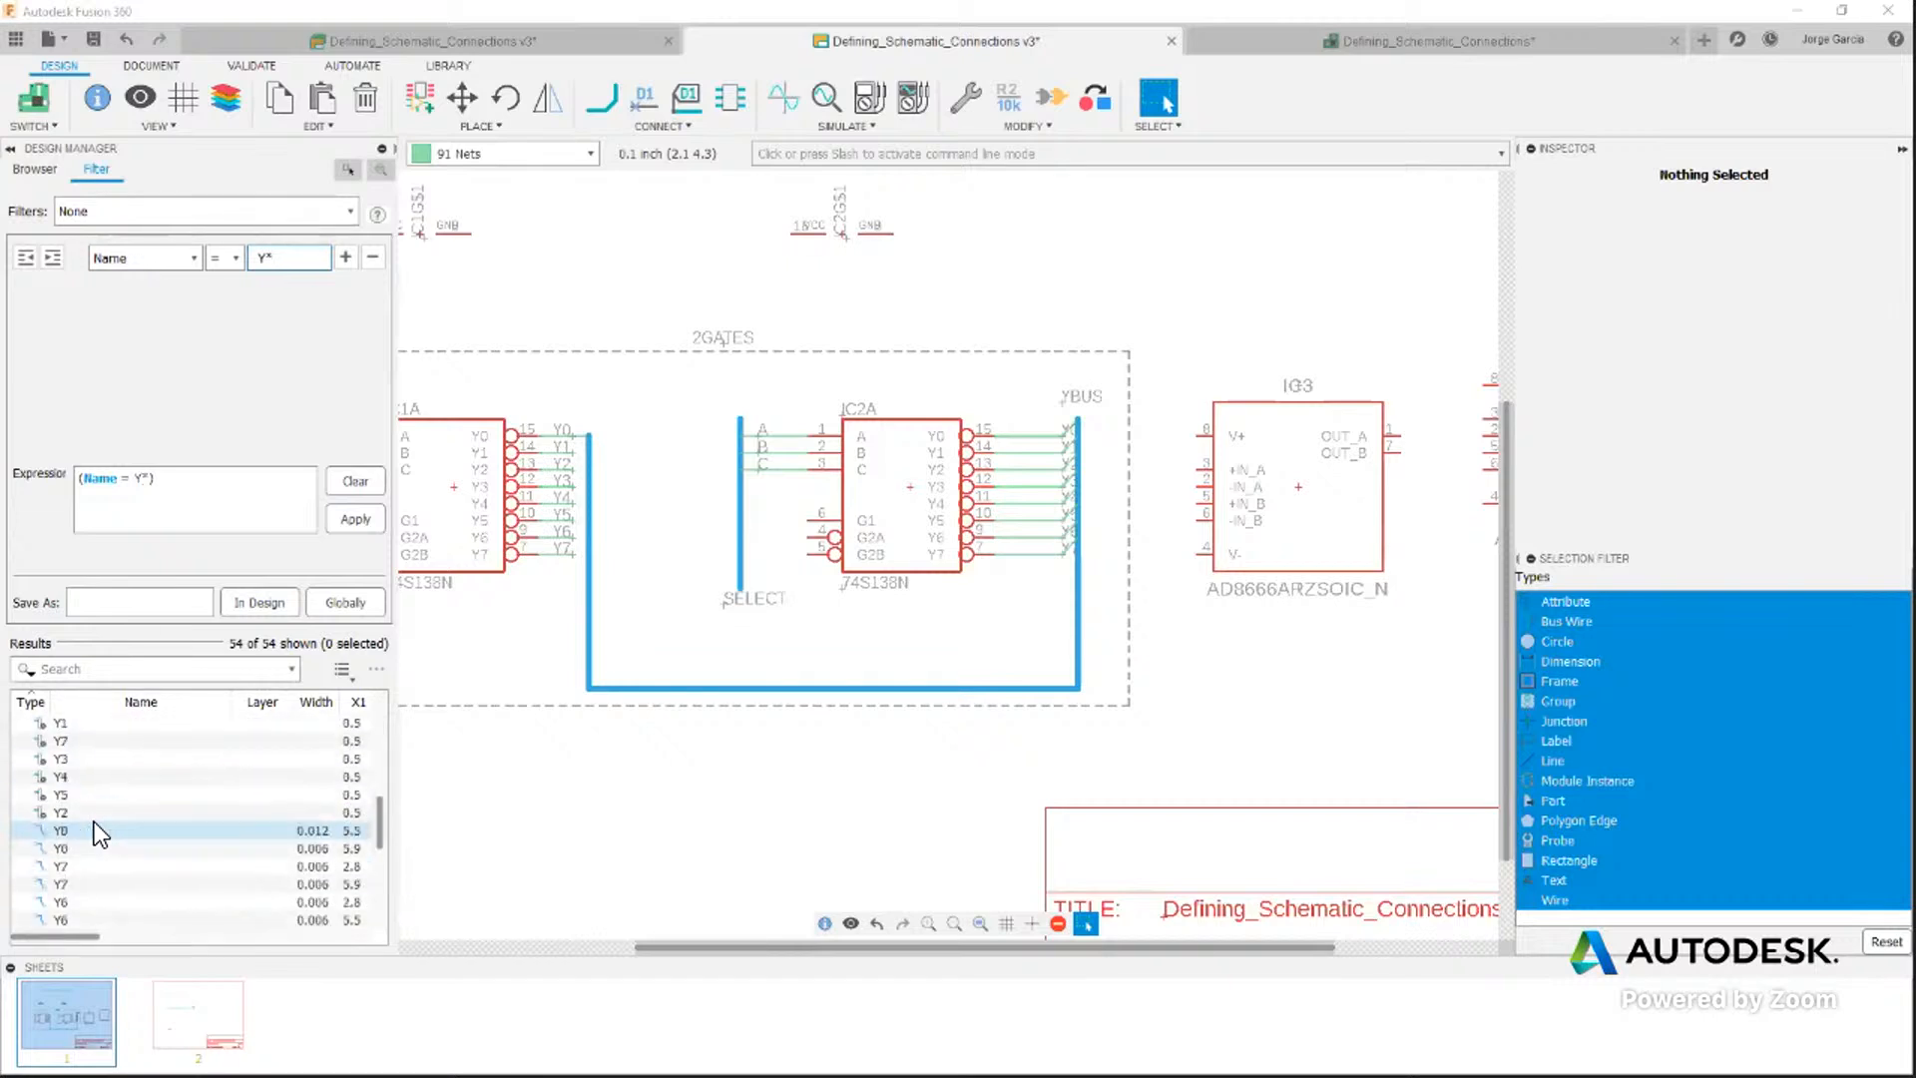
pyautogui.click(351, 203)
pyautogui.click(224, 267)
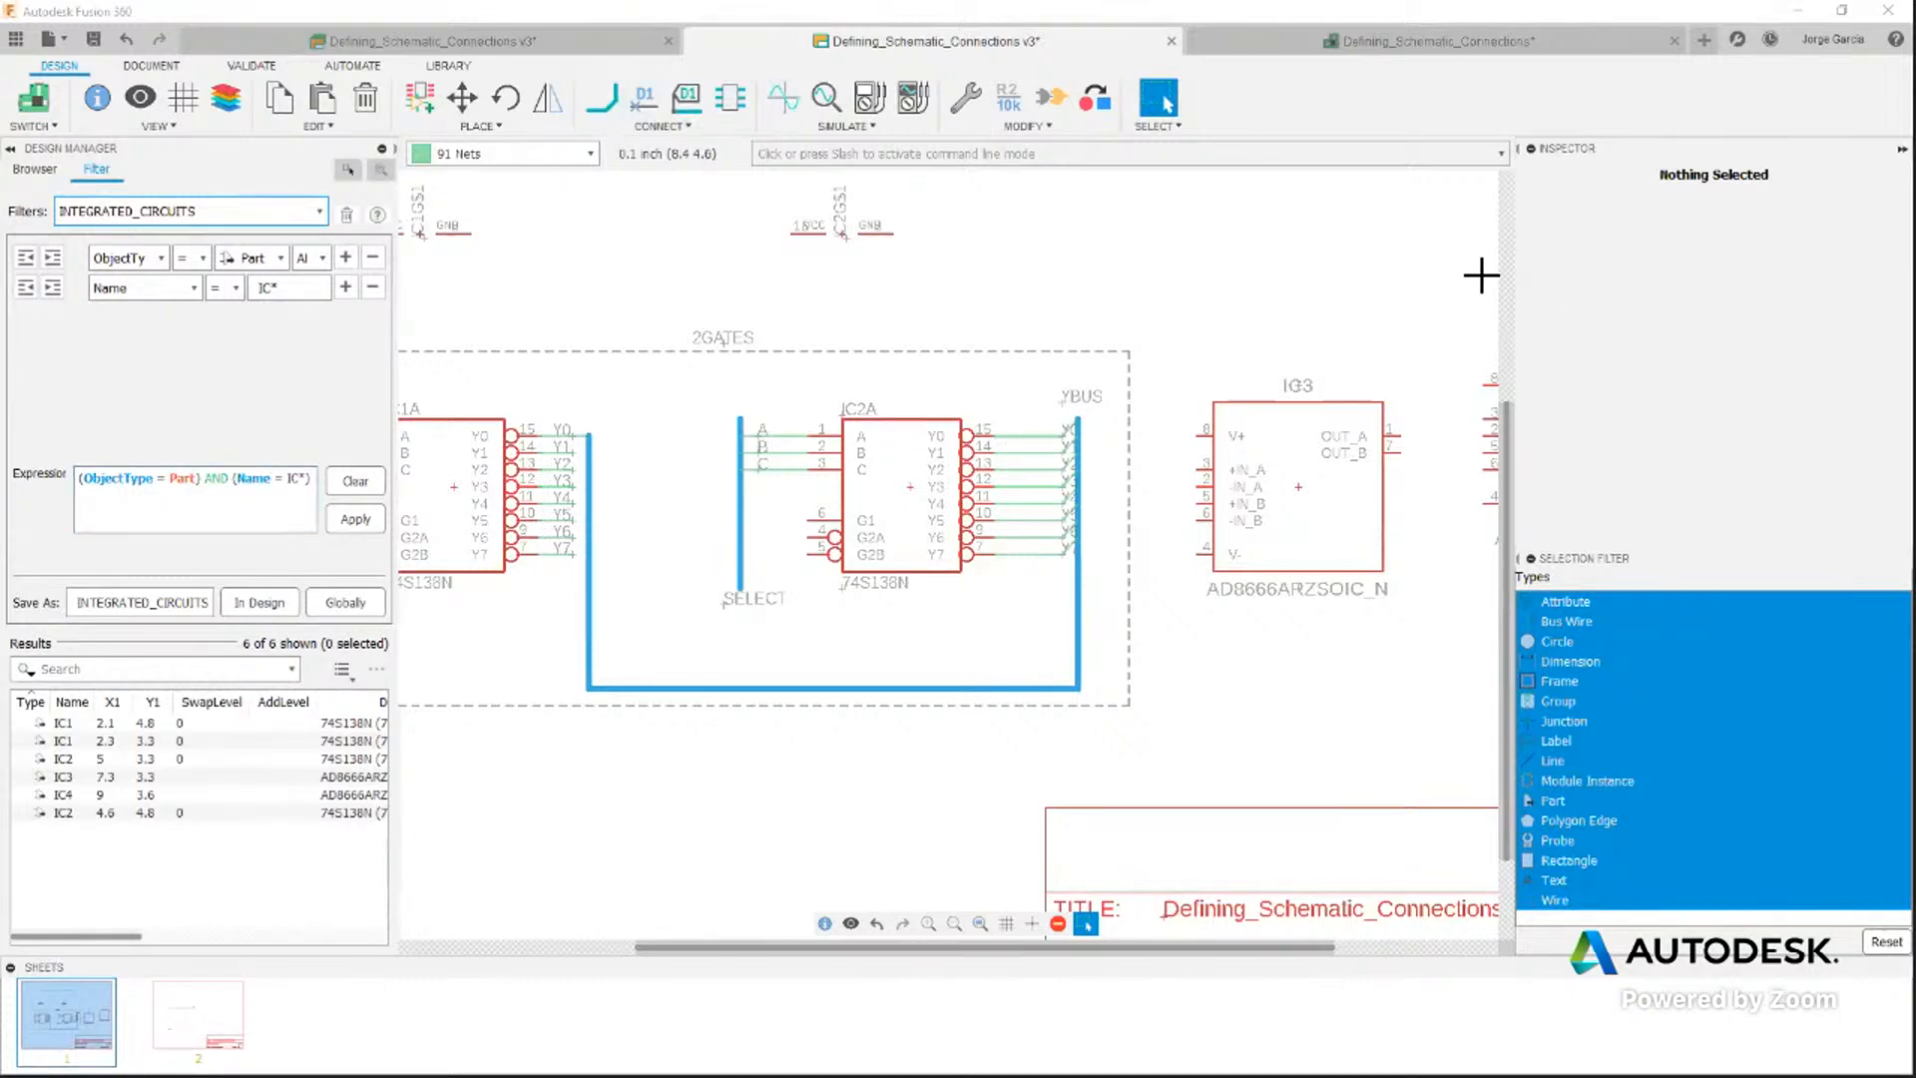
# Select the IC3 and IC4 amplifiers together and replace both with OPA171AIDBVRSOT-23 from the IC_Linear library
pyautogui.scroll(-2, 1338, 325)
pyautogui.scroll(3, 1027, 278)
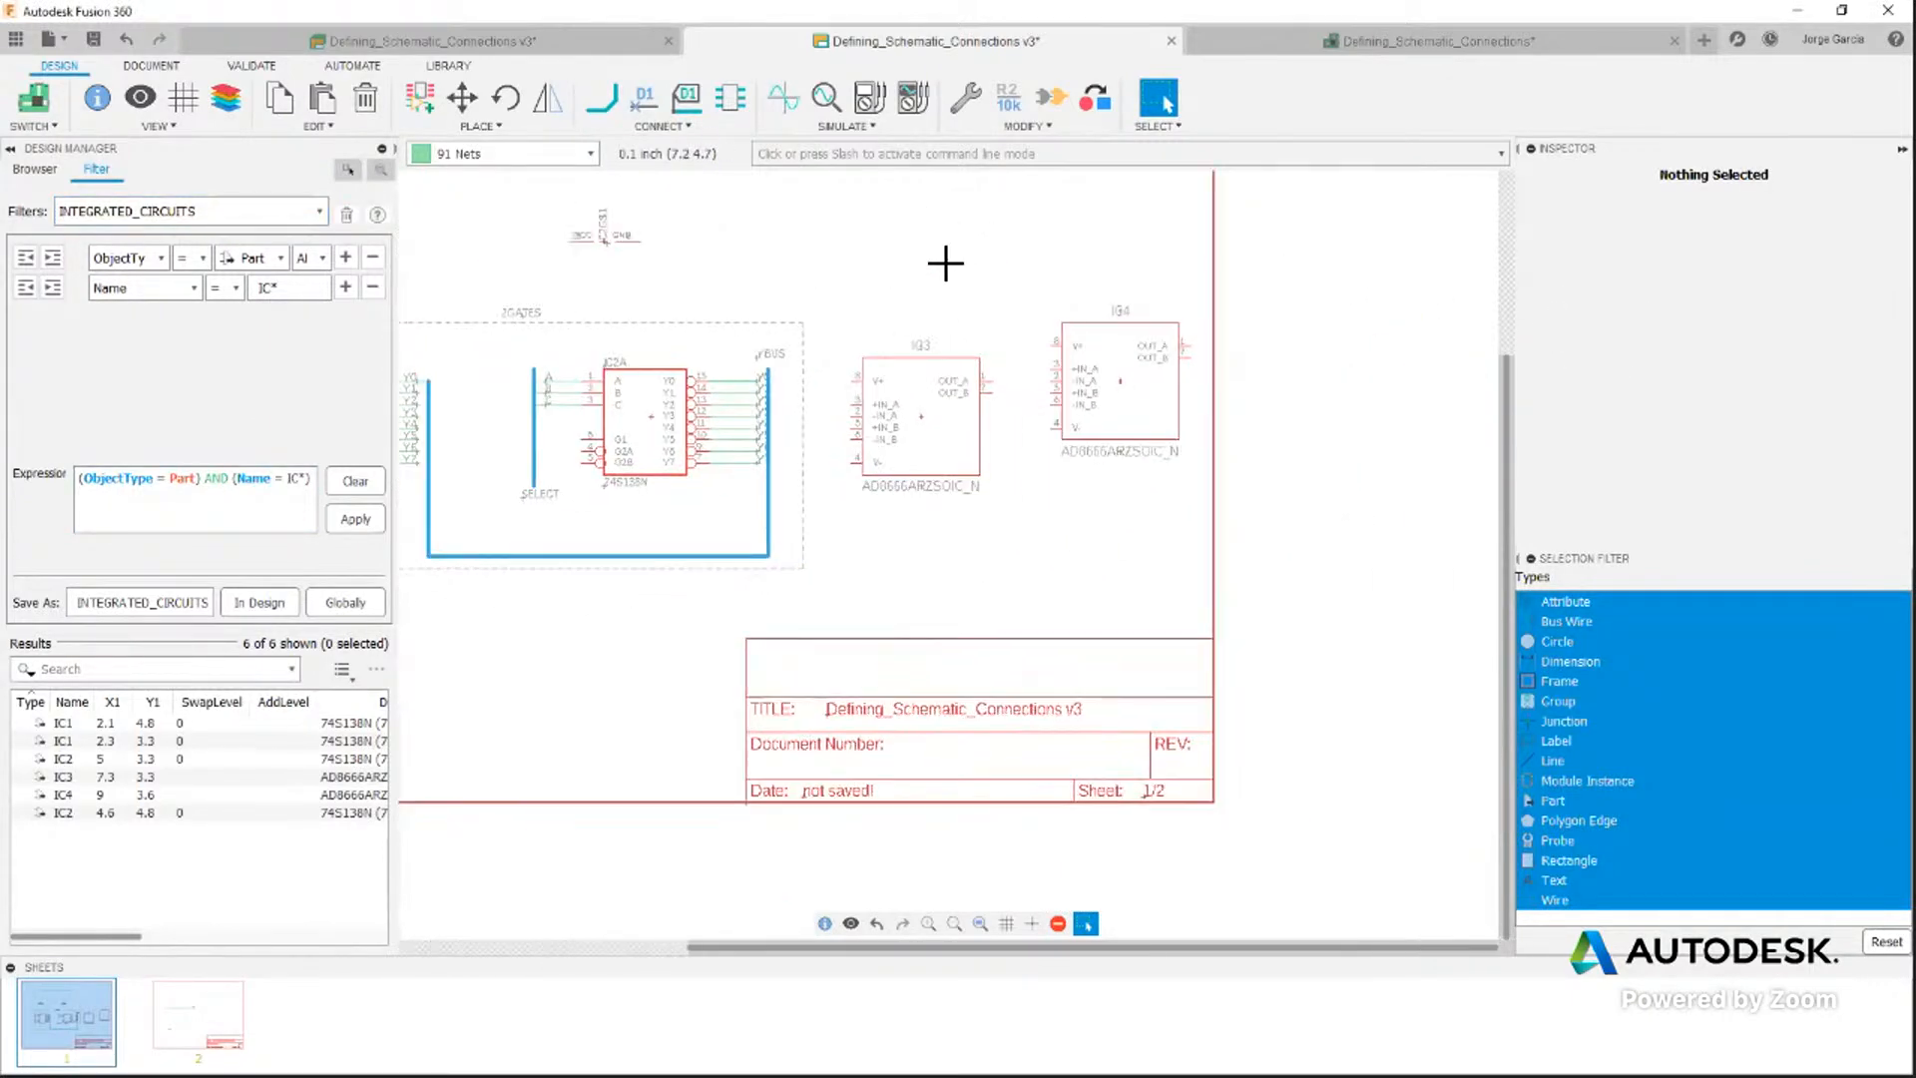
pyautogui.scroll(2, 1078, 440)
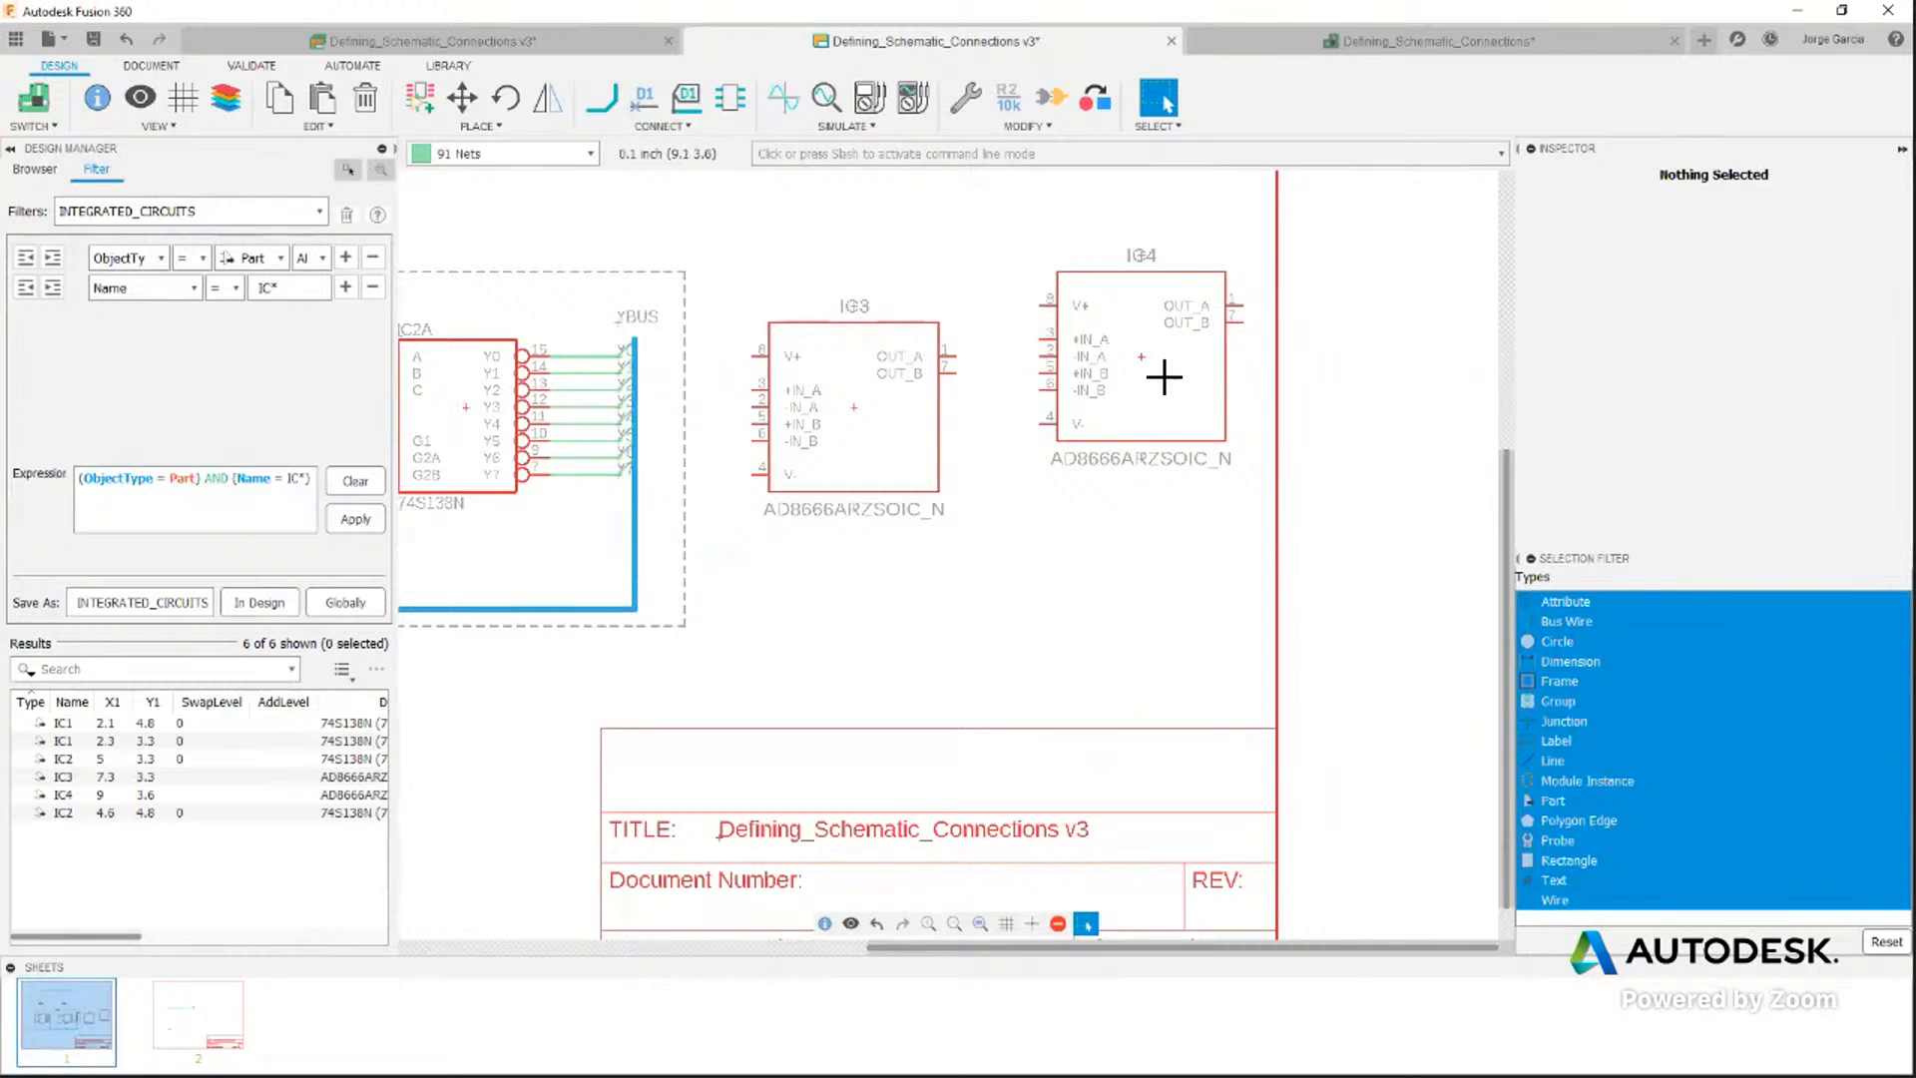
pyautogui.moveTo(1137, 477); pyautogui.dragTo(812, 569)
pyautogui.scroll(-4, 1697, 400)
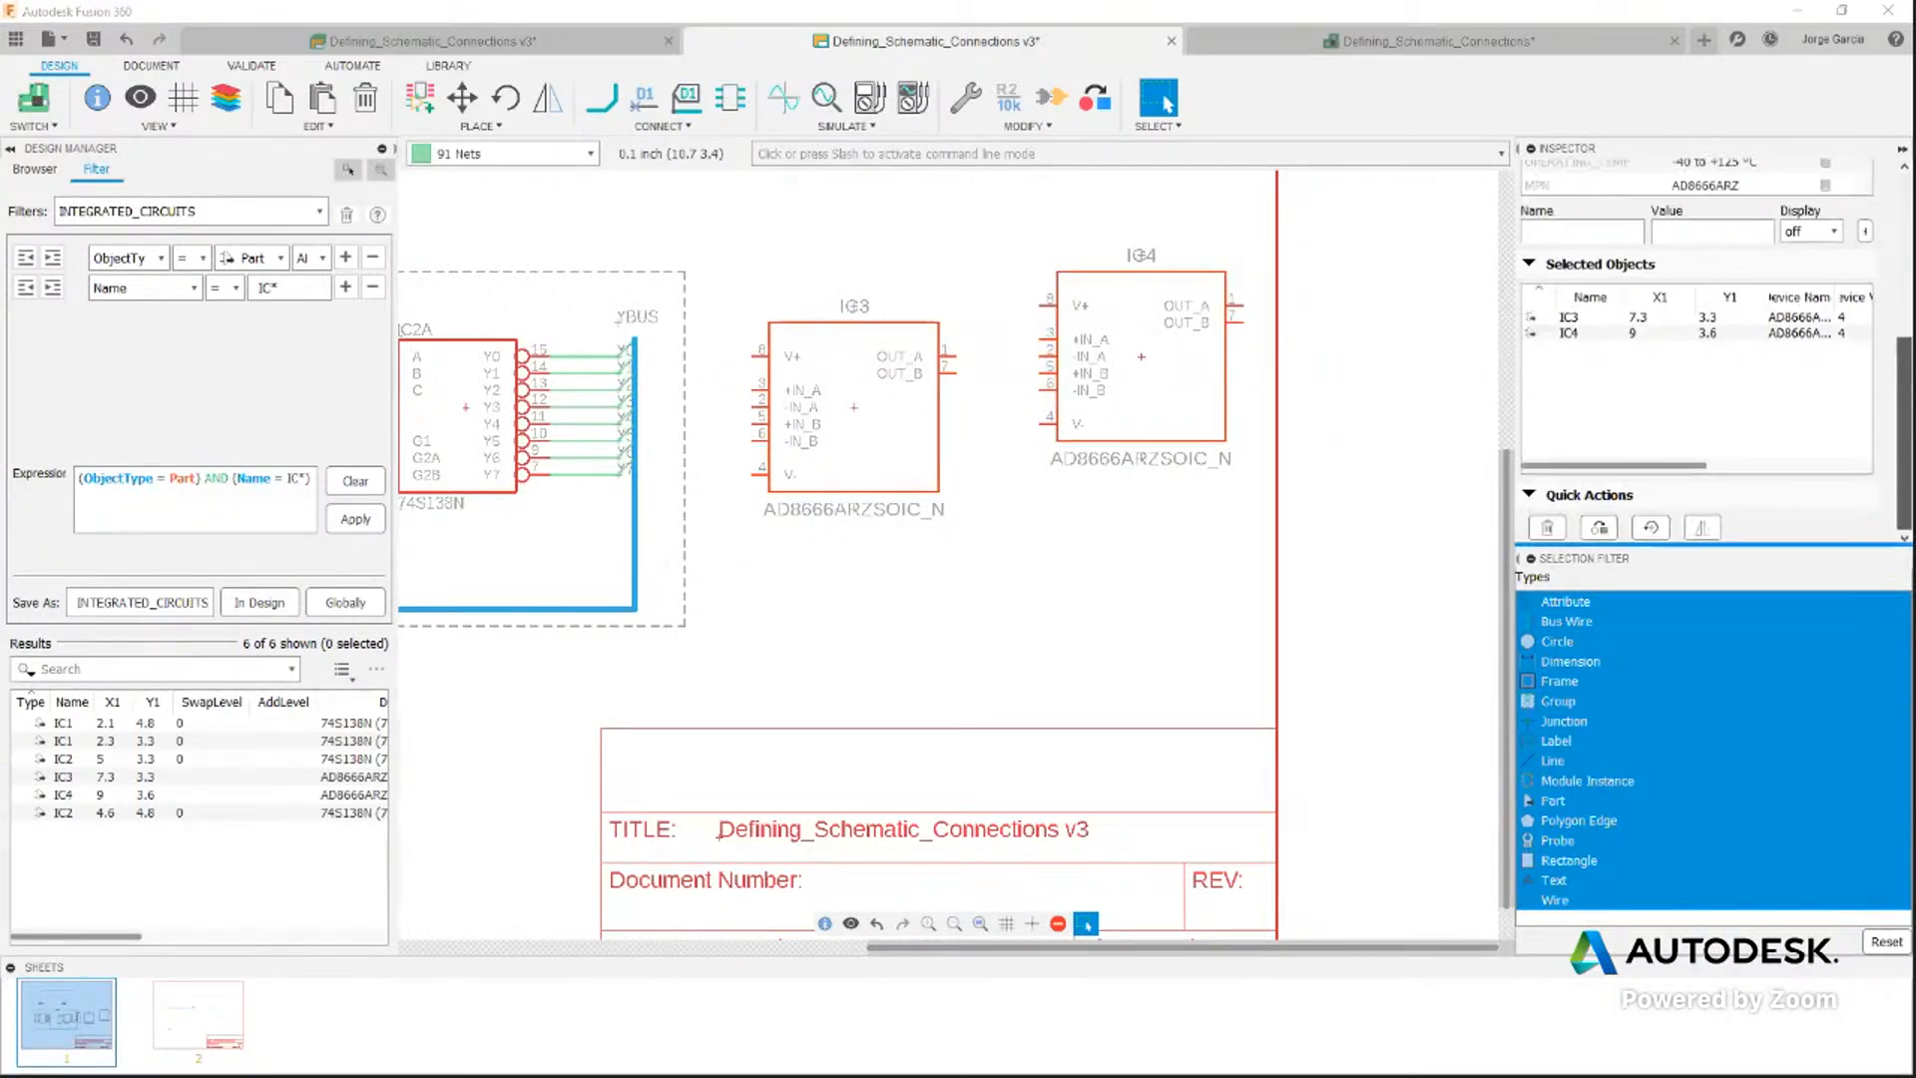
pyautogui.click(1603, 523)
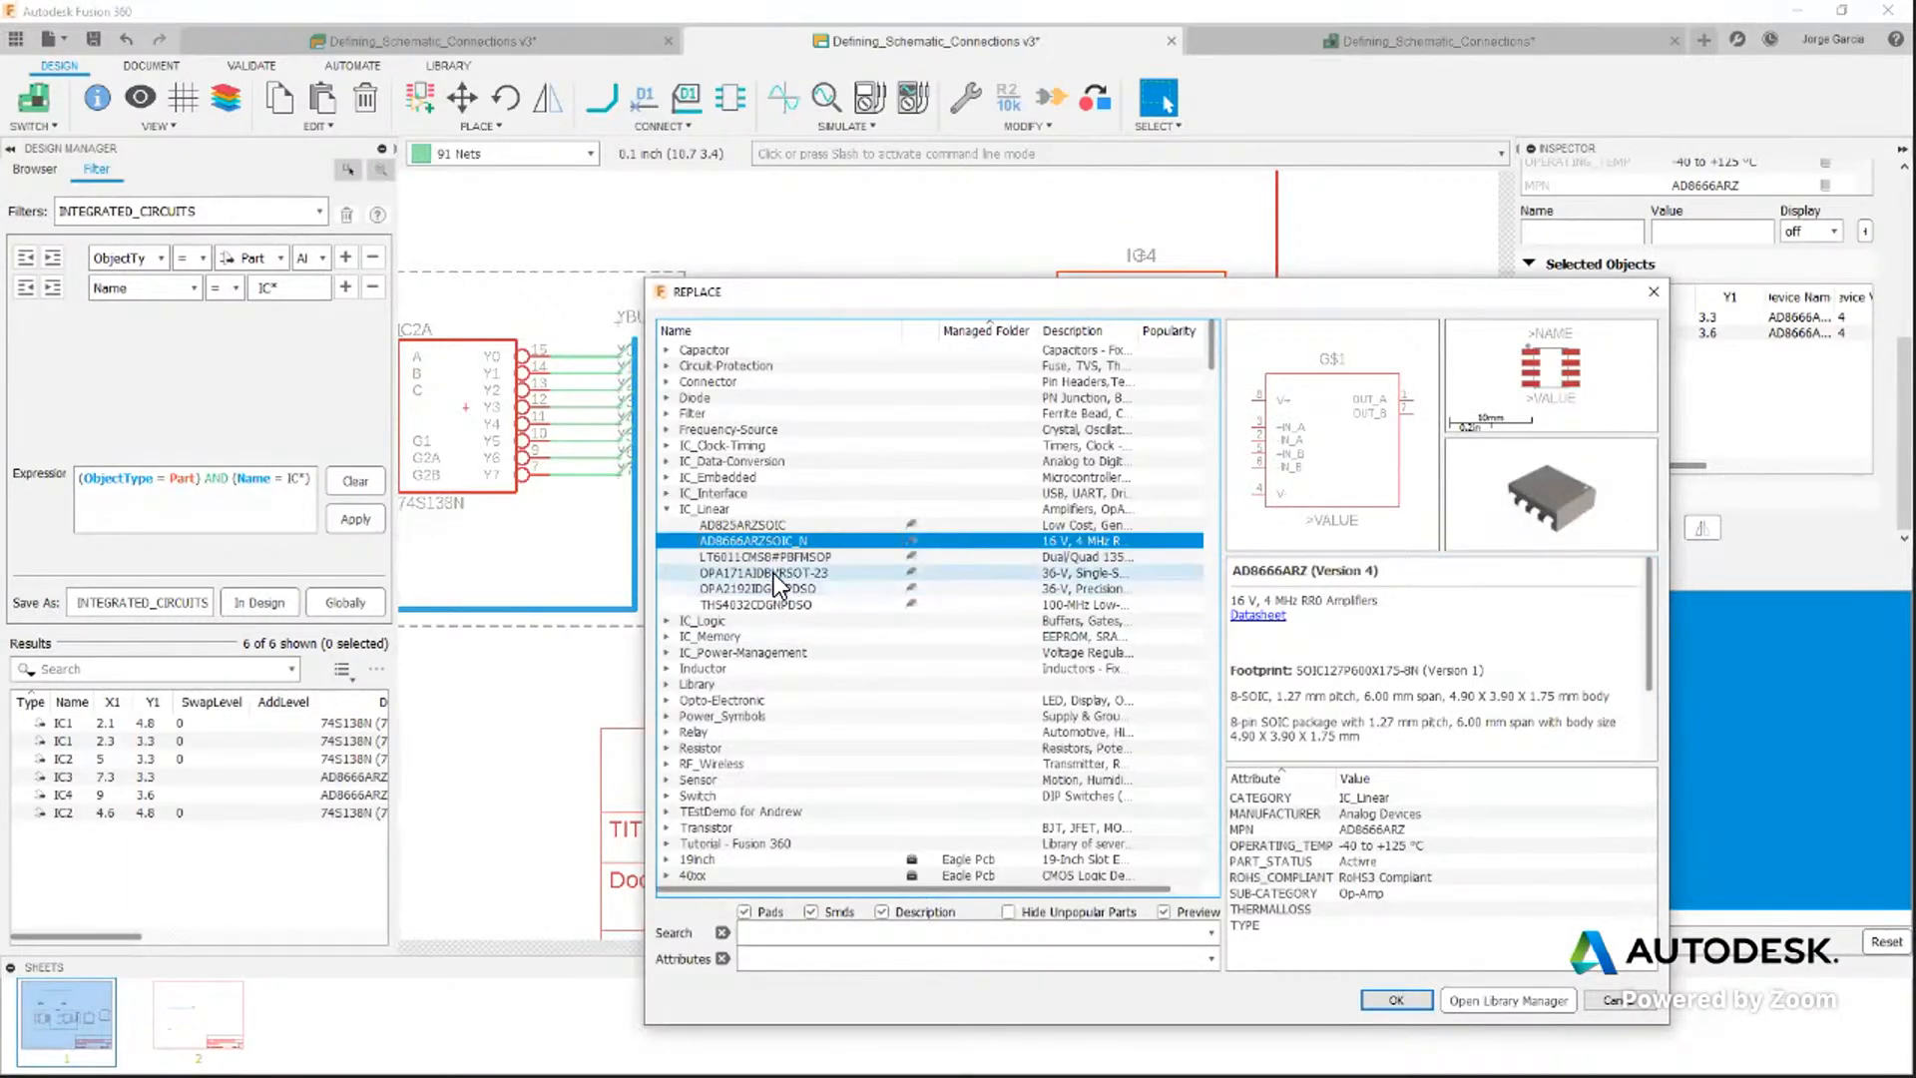
pyautogui.click(774, 573)
pyautogui.click(1397, 999)
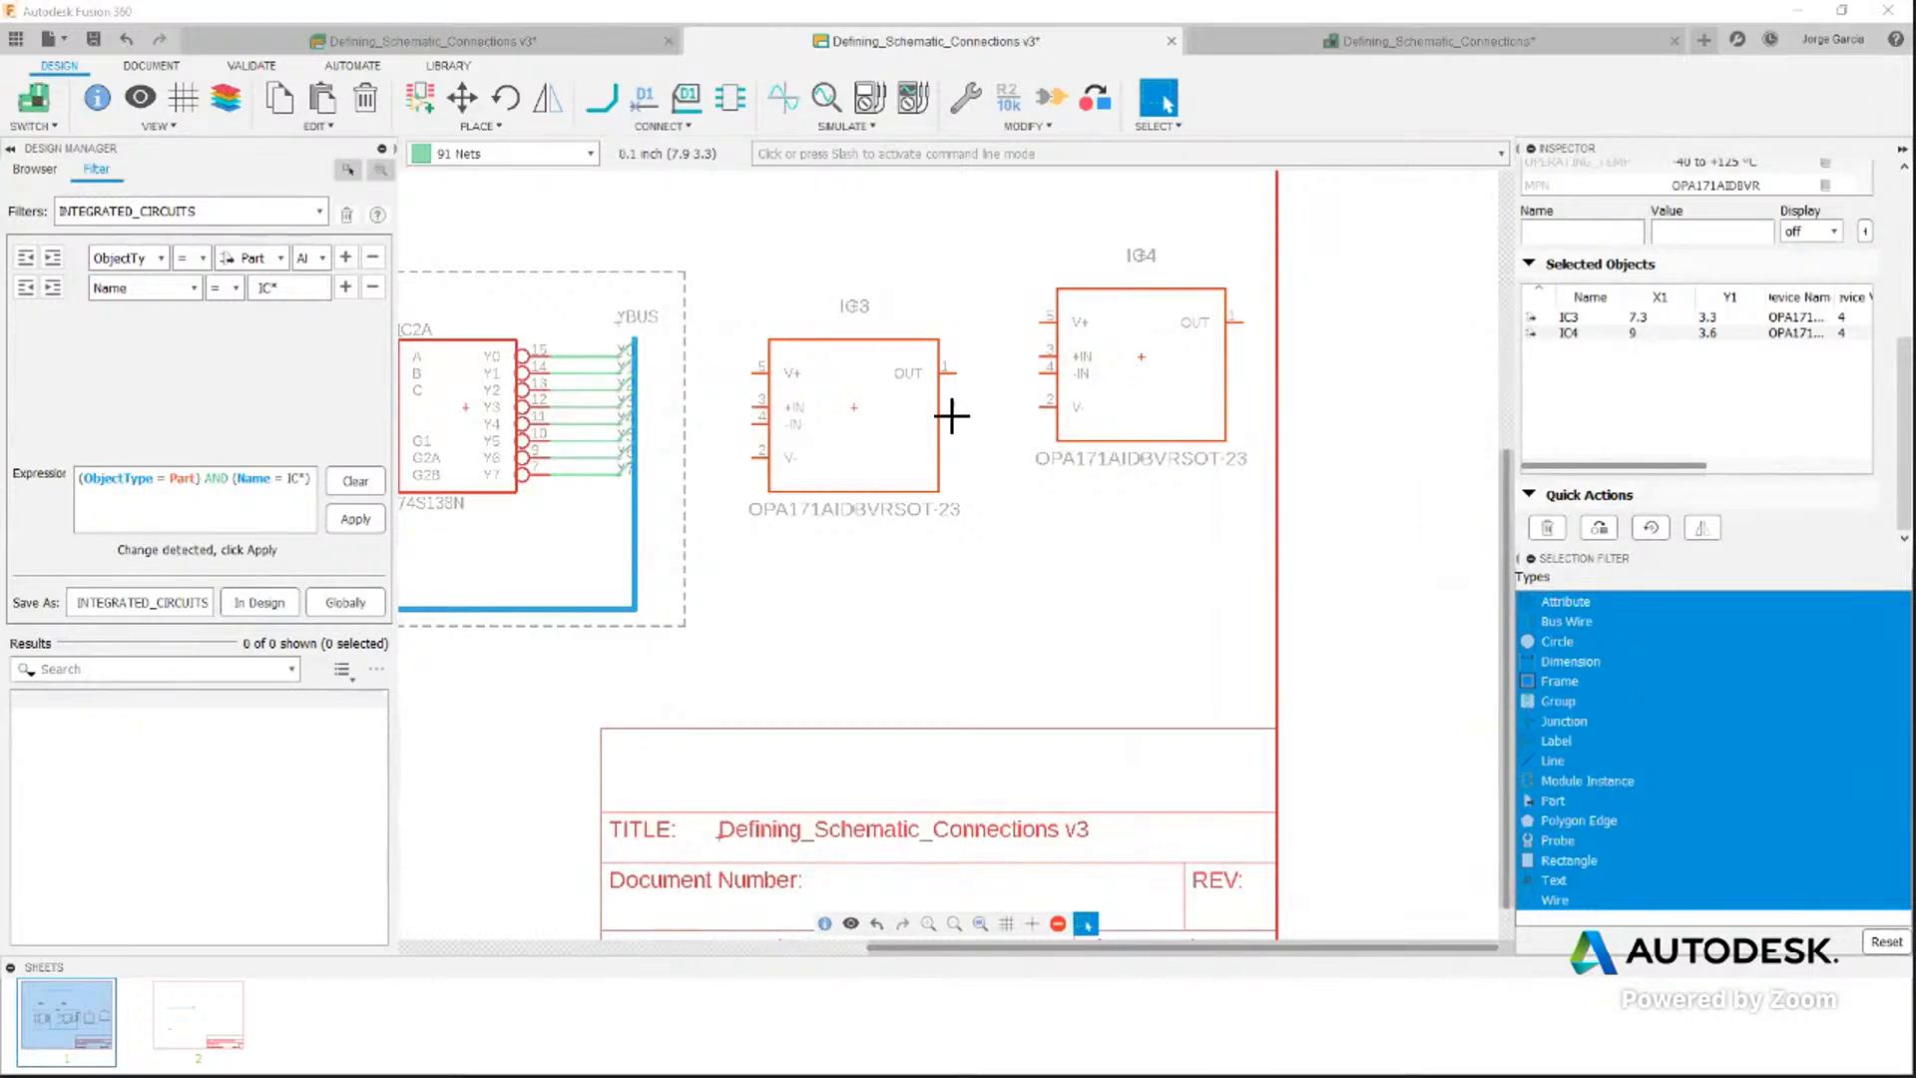
pyautogui.scroll(3, 869, 453)
pyautogui.scroll(-2, 838, 374)
pyautogui.scroll(-1, 838, 374)
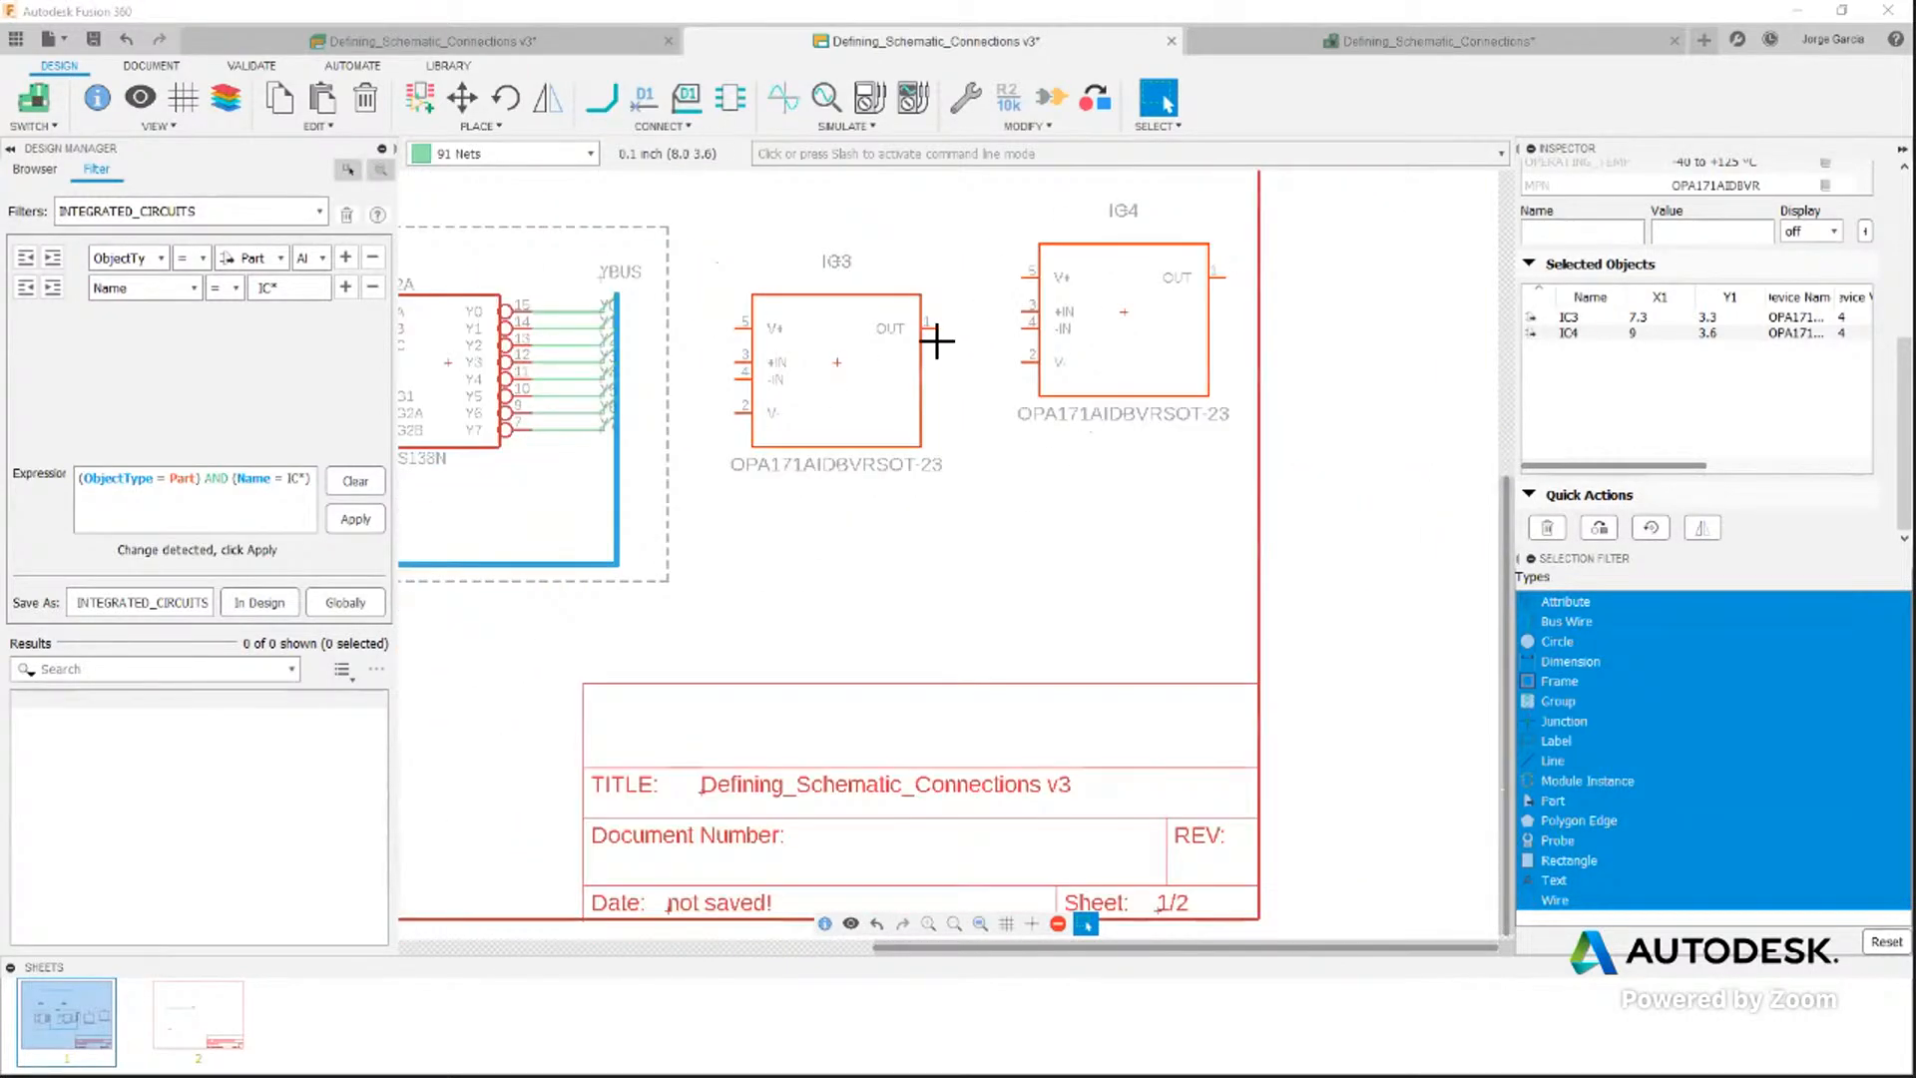
pyautogui.scroll(-2, 944, 380)
pyautogui.scroll(-2, 936, 255)
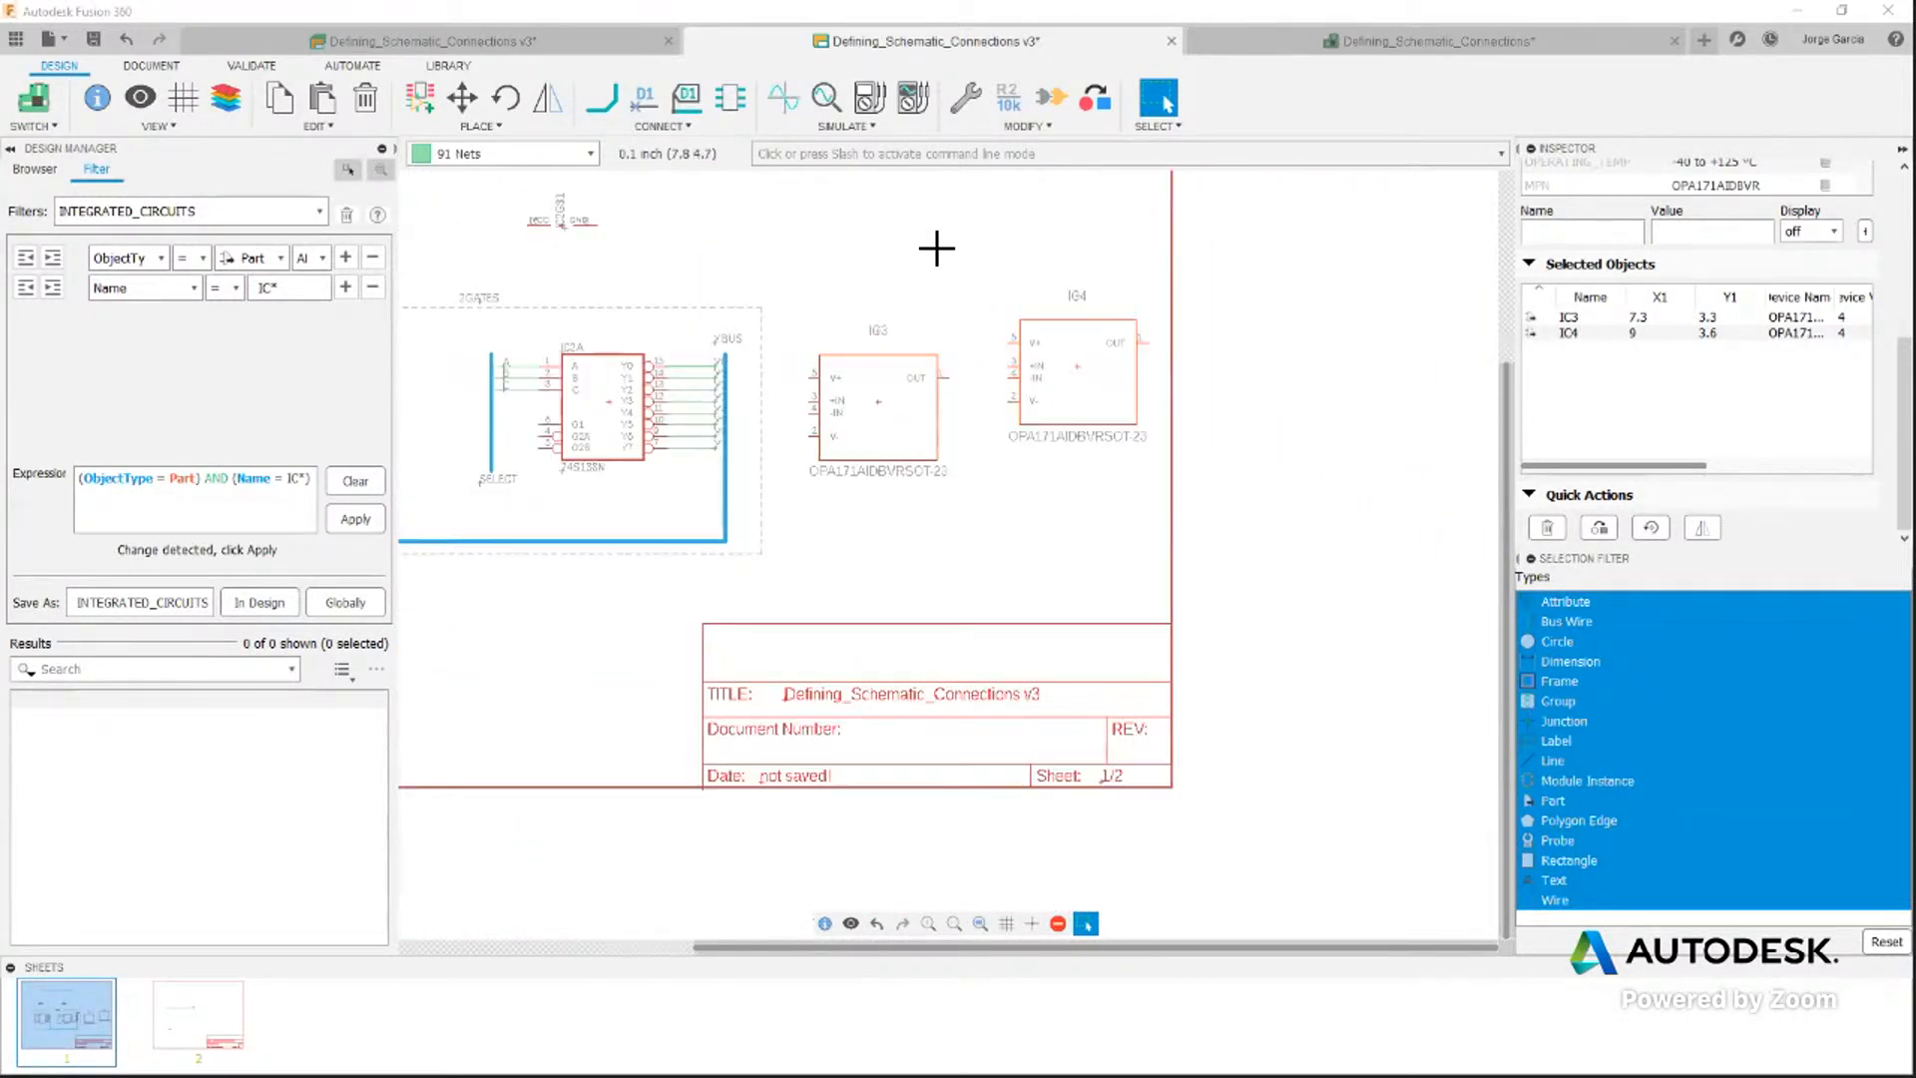
pyautogui.moveTo(935, 250); pyautogui.dragTo(958, 479, button='middle')
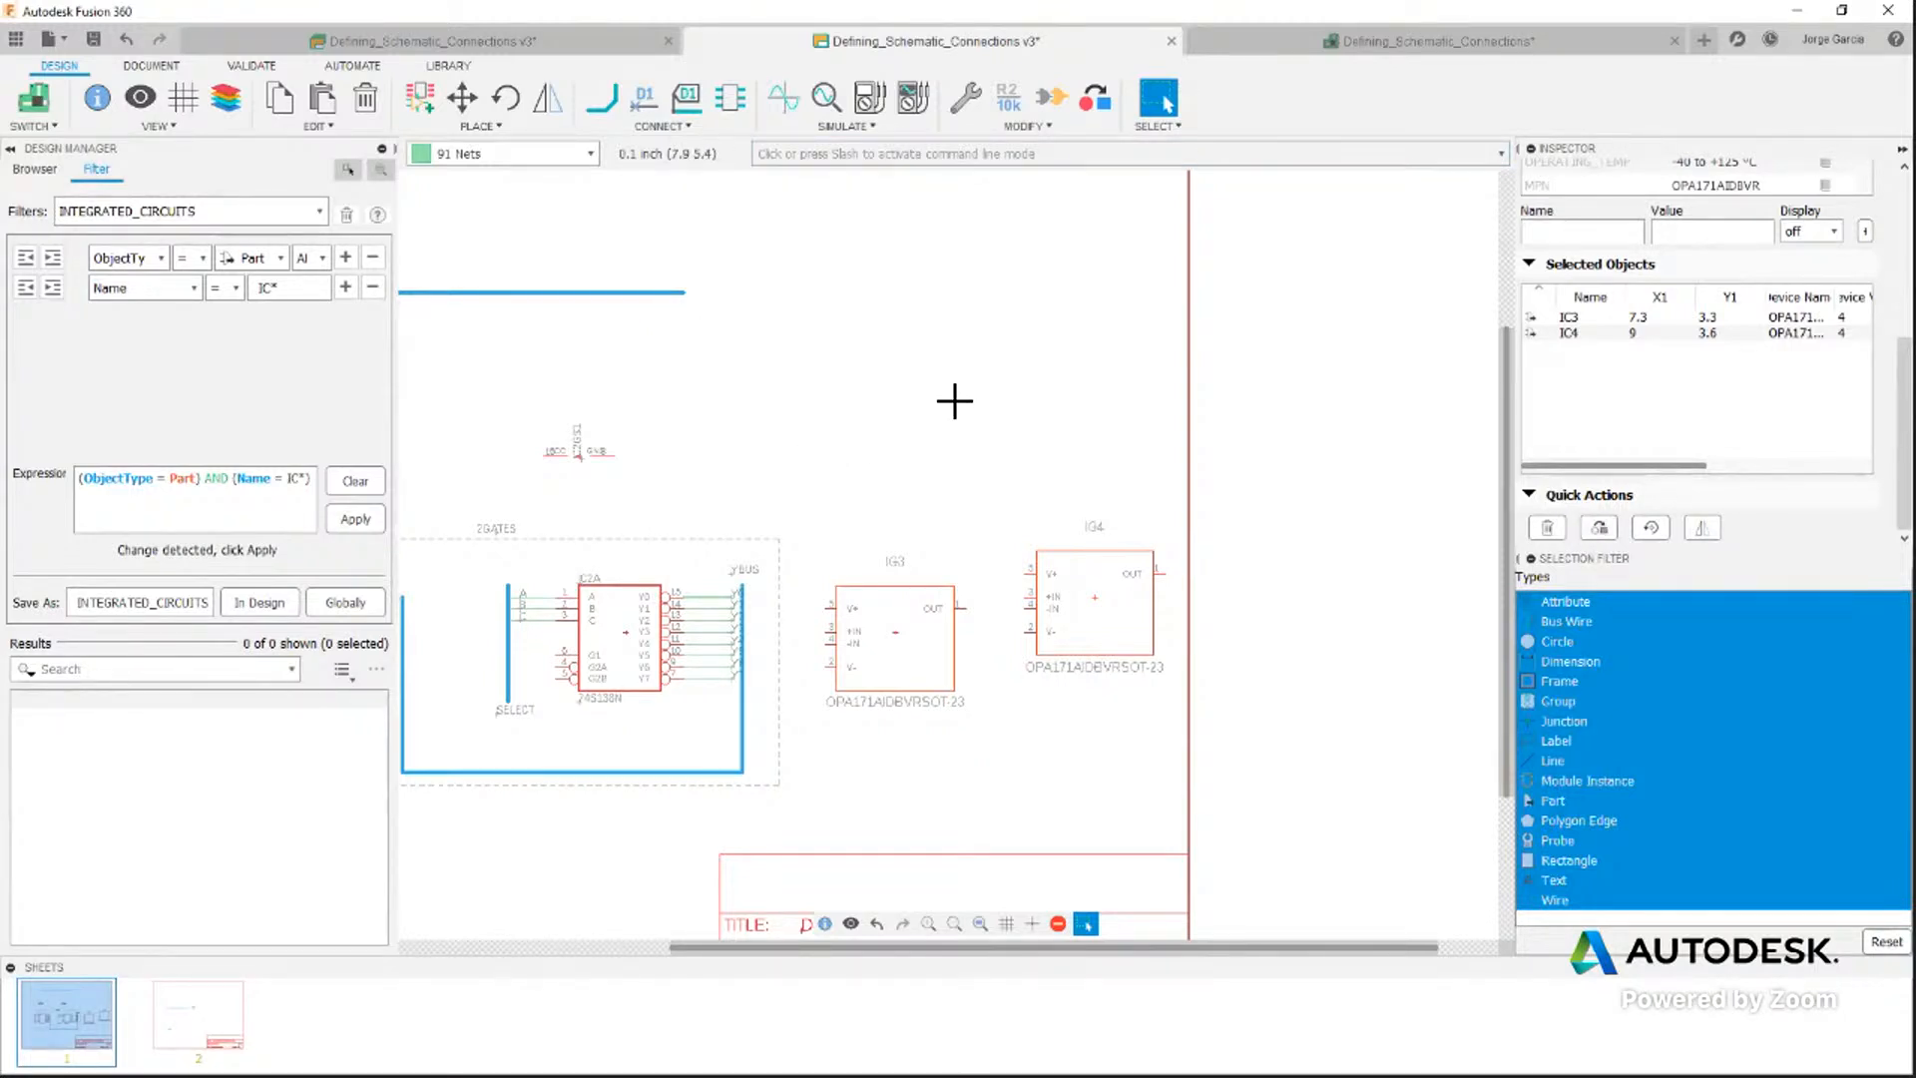
pyautogui.scroll(-2, 948, 399)
pyautogui.scroll(1, 779, 374)
pyautogui.moveTo(778, 374); pyautogui.dragTo(1063, 351, button='middle')
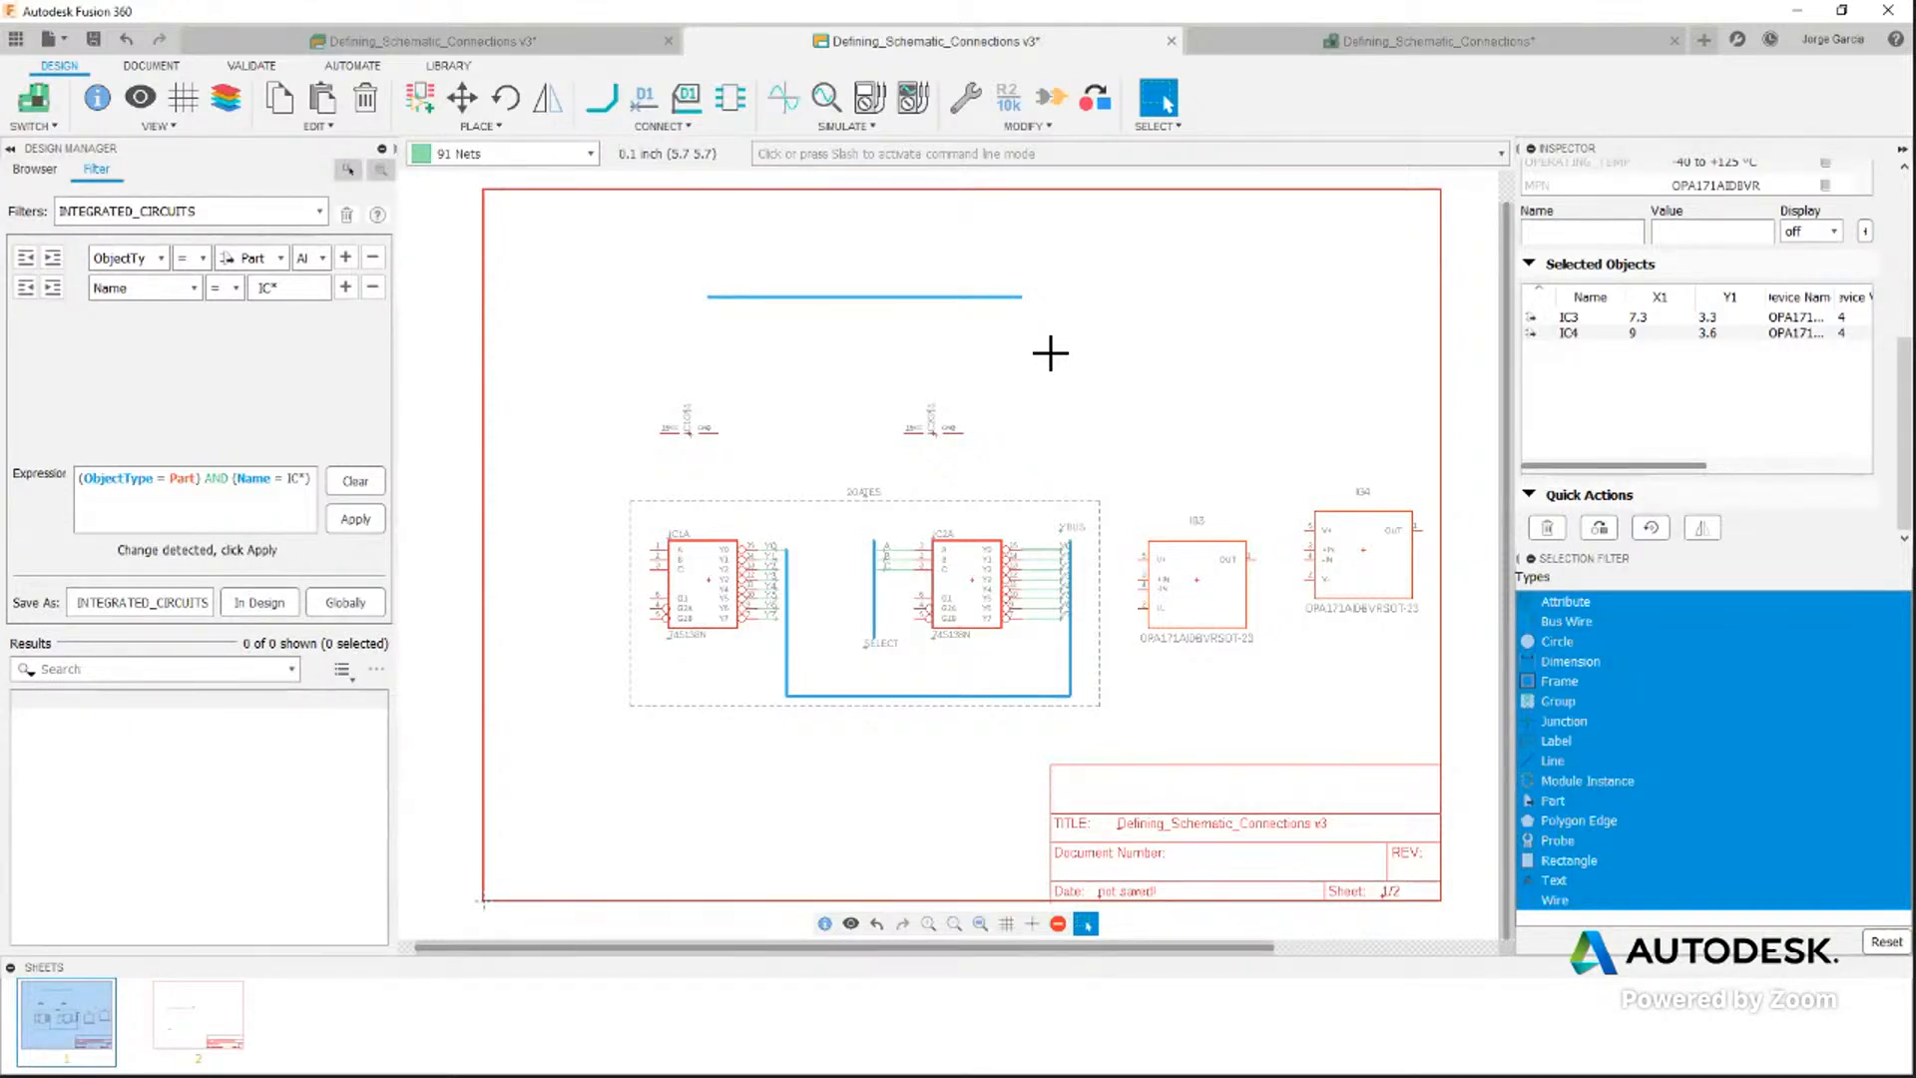
pyautogui.scroll(-1, 988, 330)
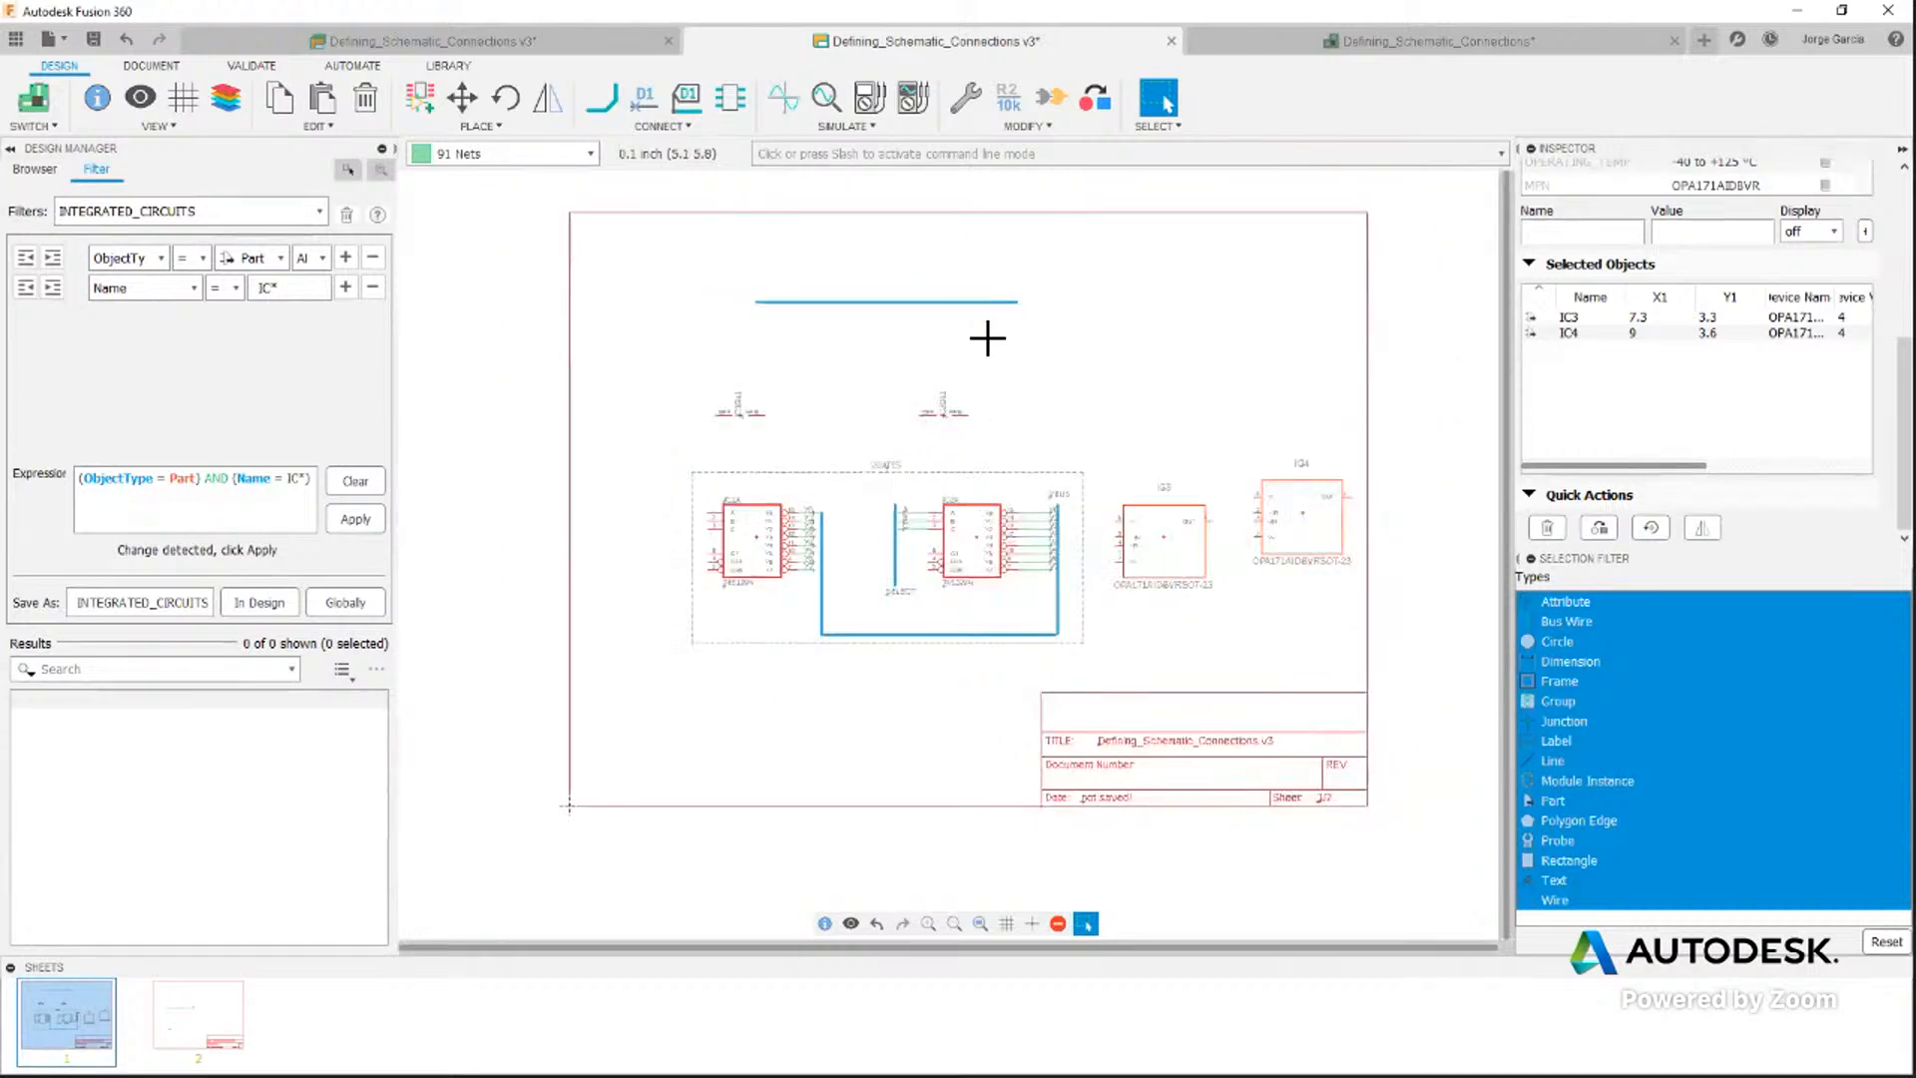
pyautogui.scroll(1, 981, 454)
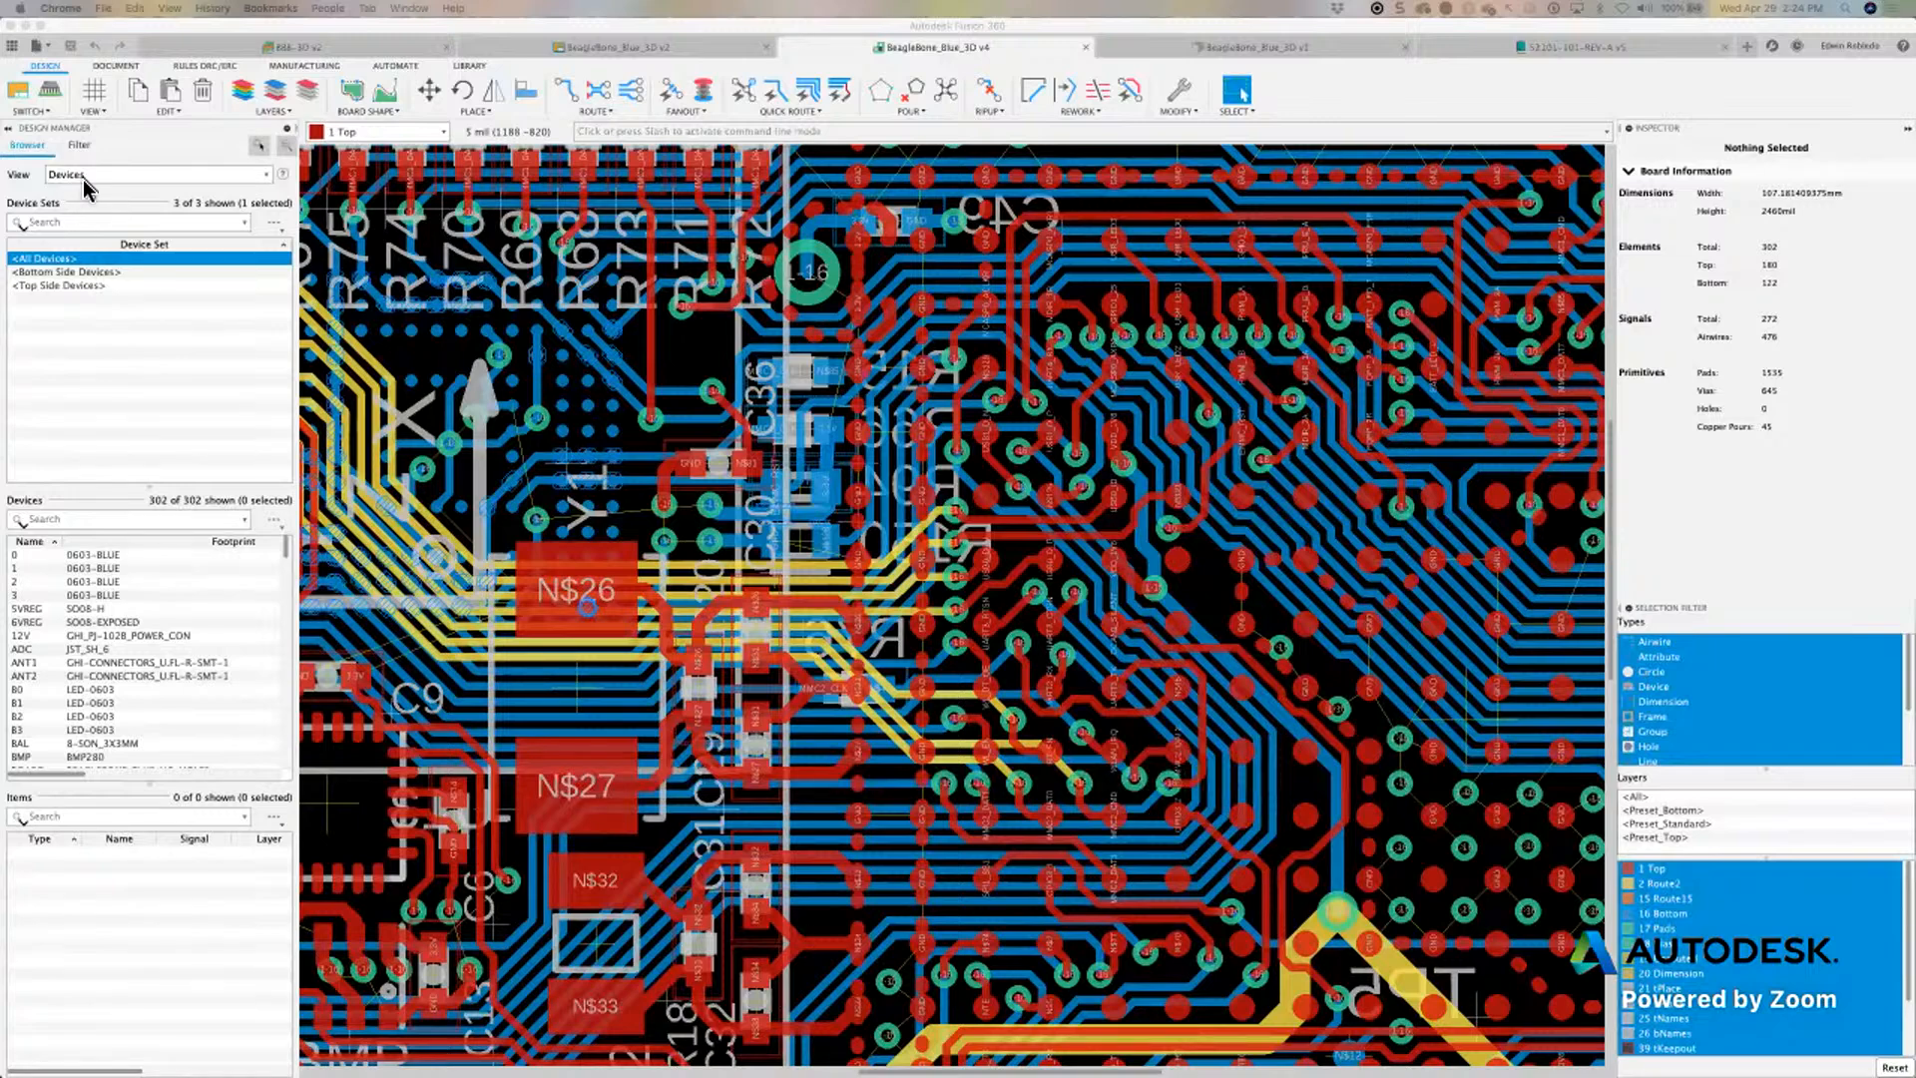
# Keep the board browser's view on Devices and locate the third and fourth 0603-BLUE devices on the board
pyautogui.click(114, 175)
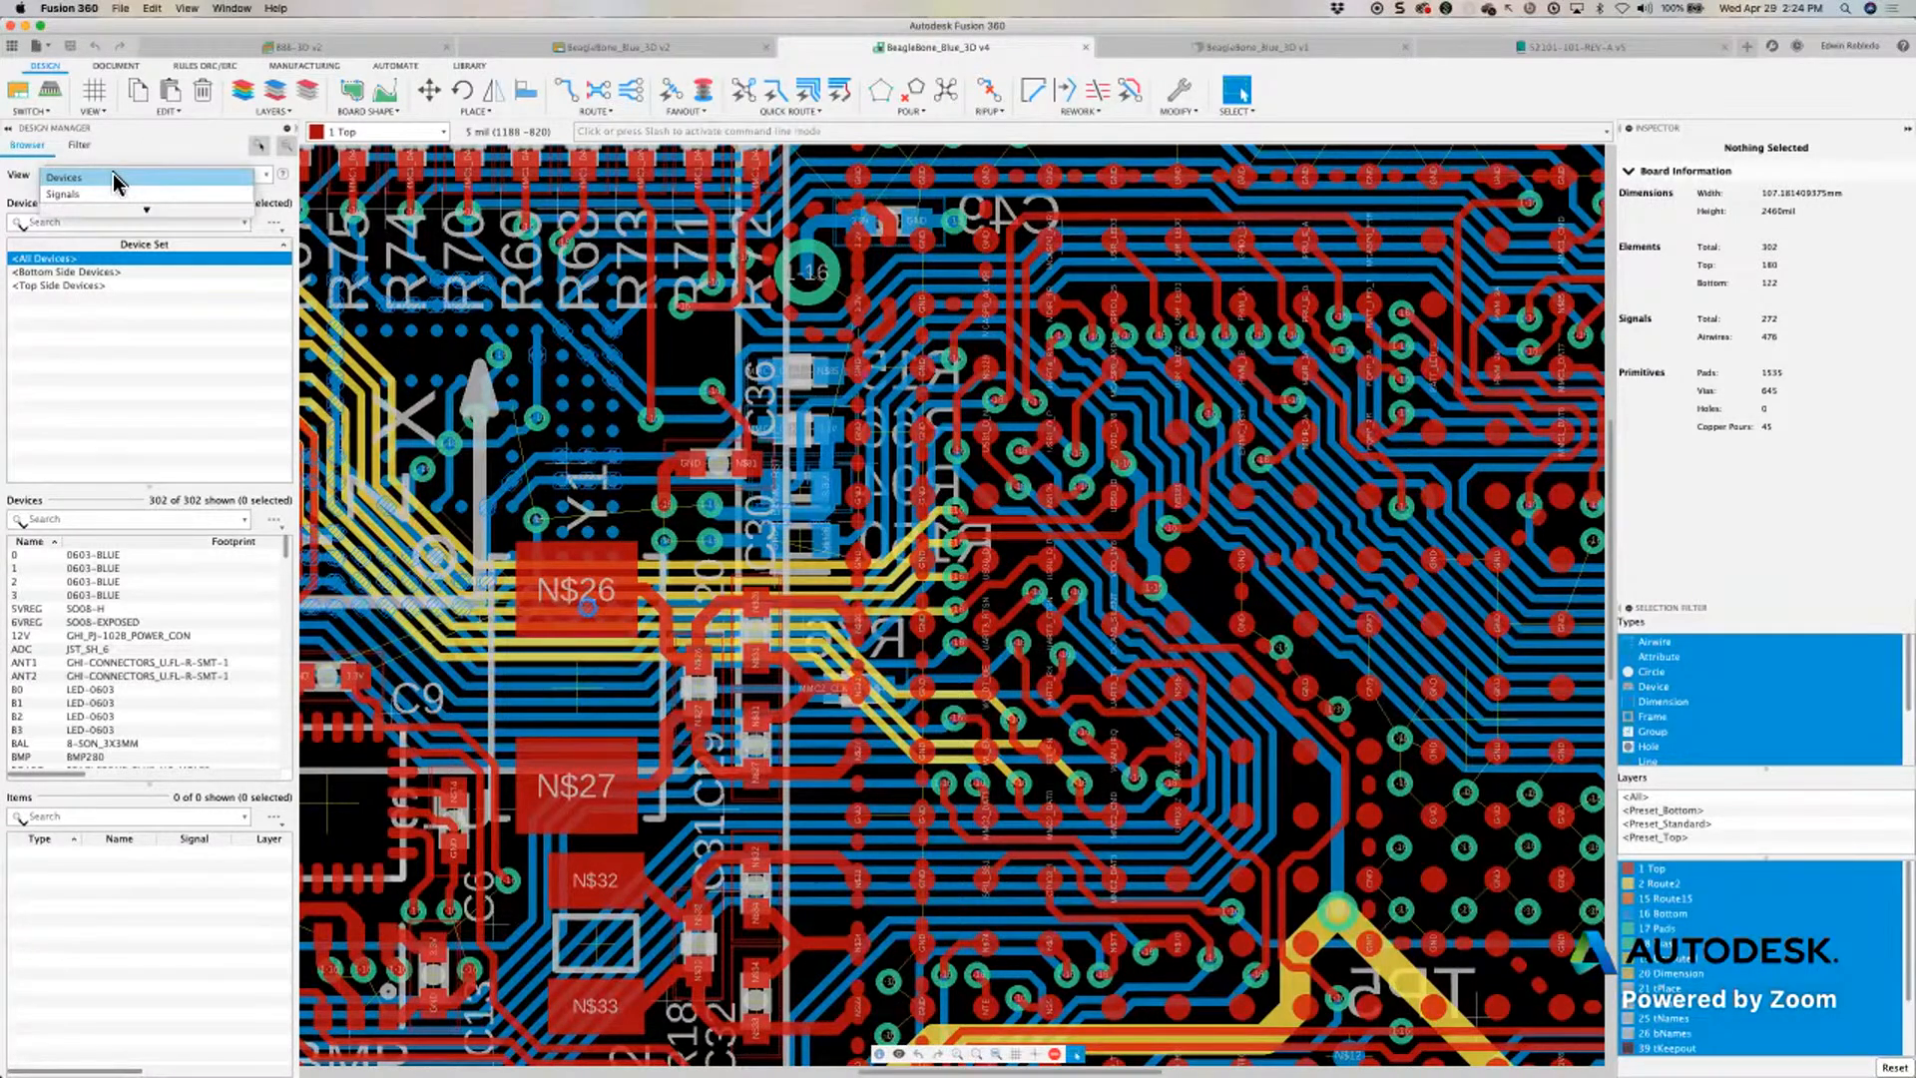
pyautogui.click(114, 178)
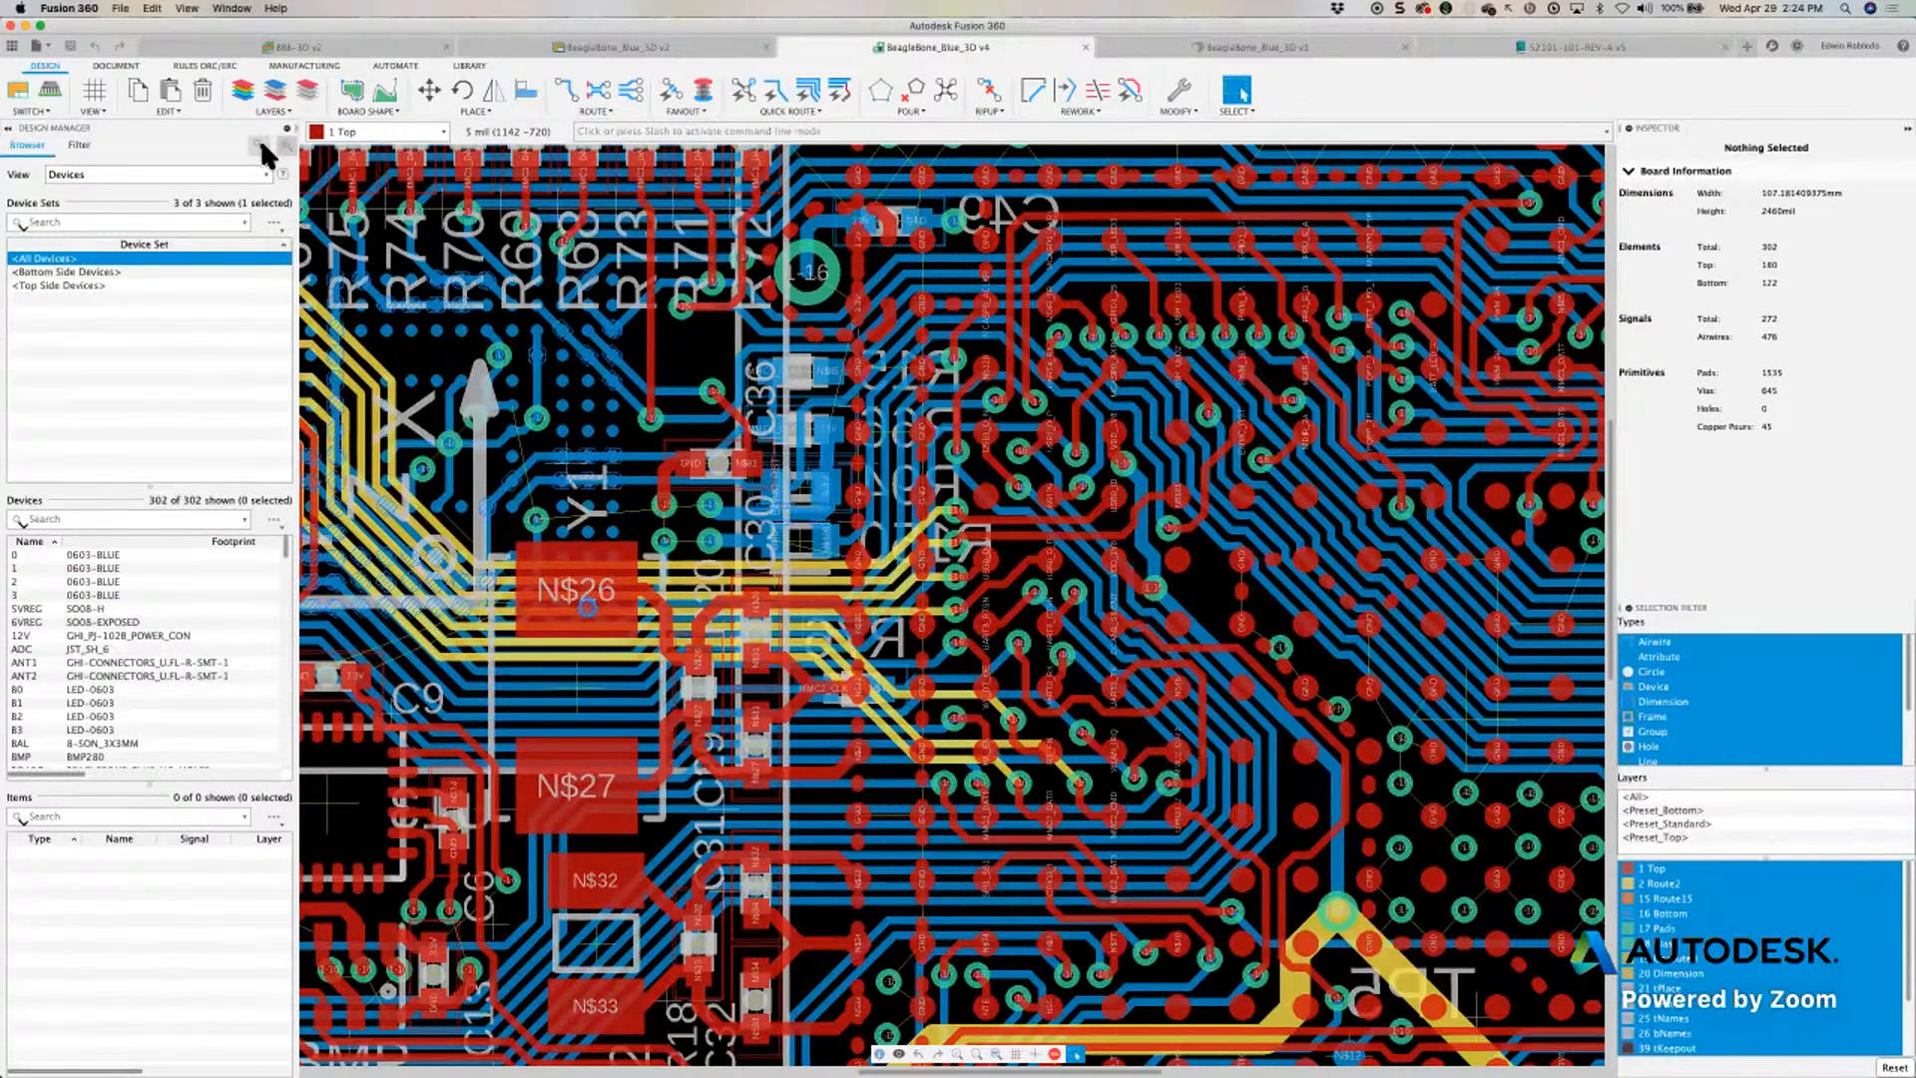
pyautogui.click(106, 583)
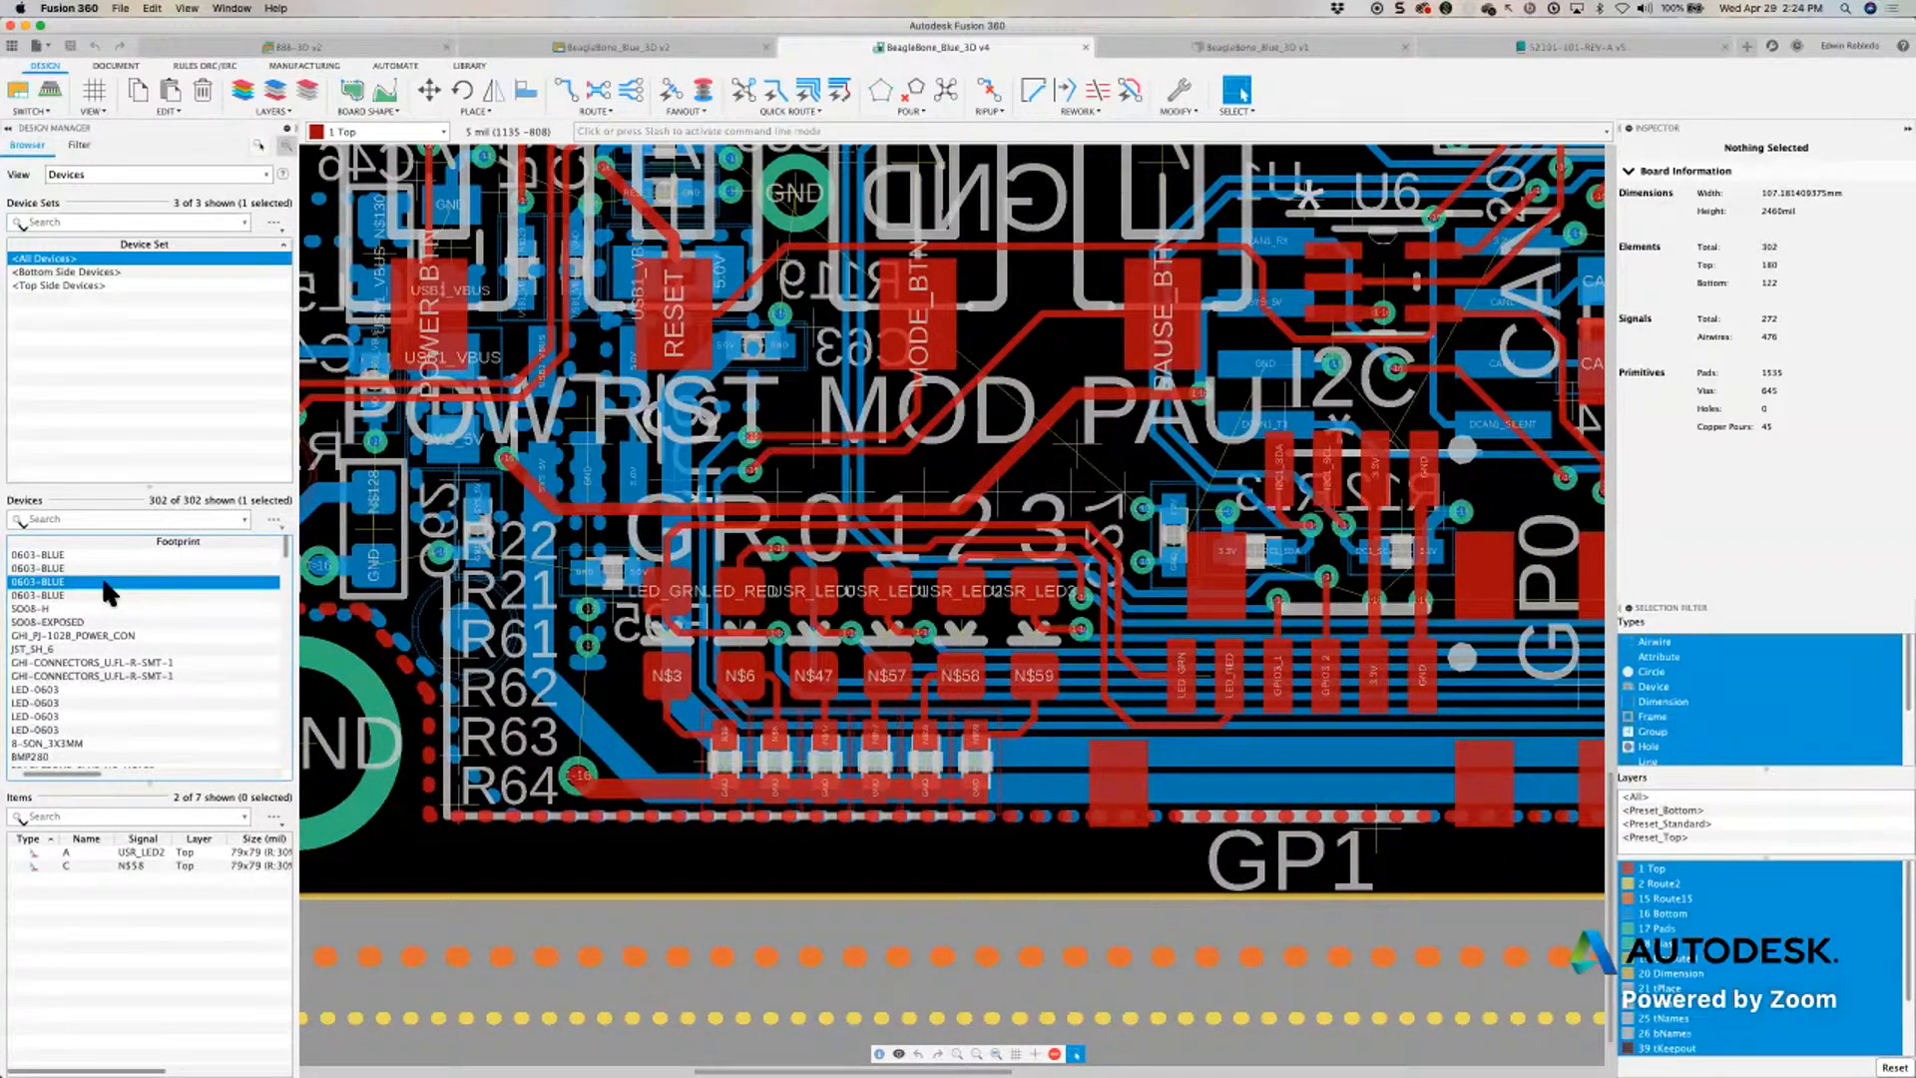
pyautogui.click(95, 594)
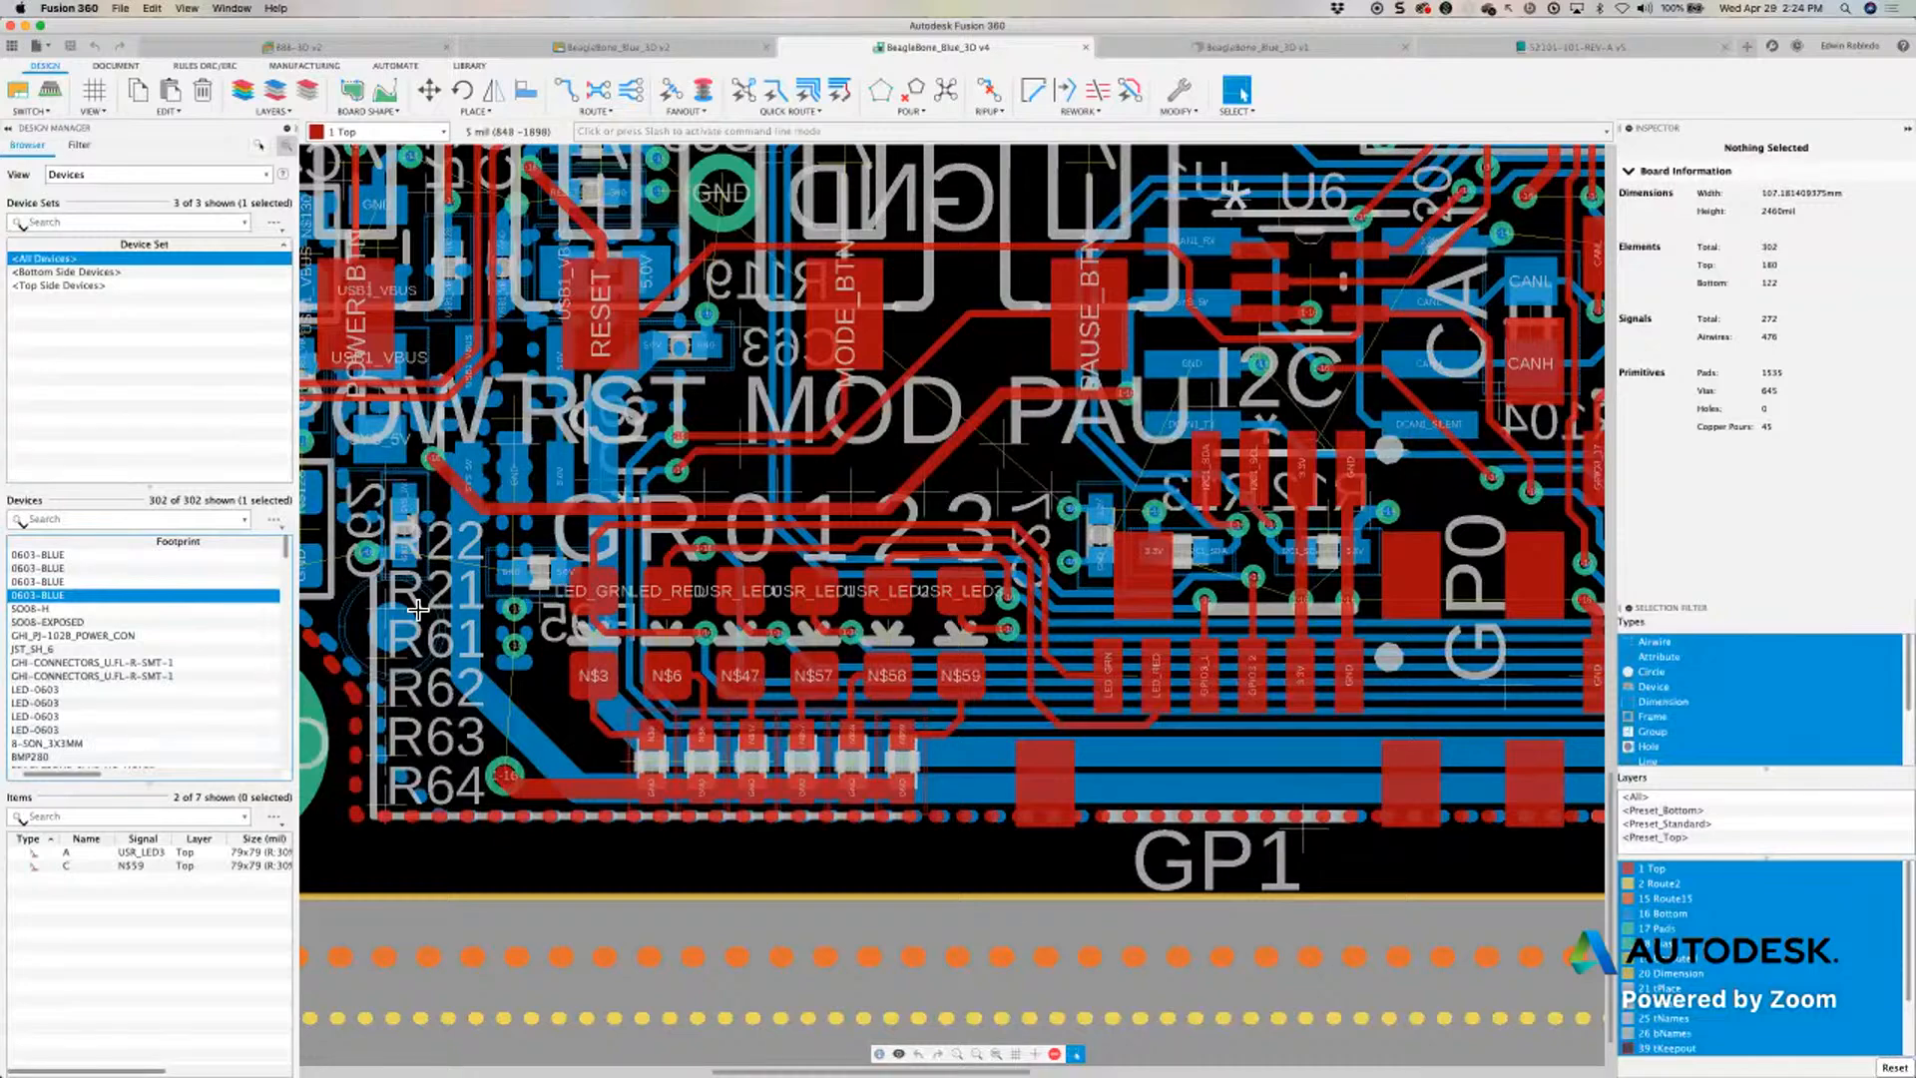
# Enable selection from the device list on the SO08-EXPOSED device, then inspect both antenna connectors and the first LED-0603 device
pyautogui.click(103, 620)
pyautogui.click(260, 144)
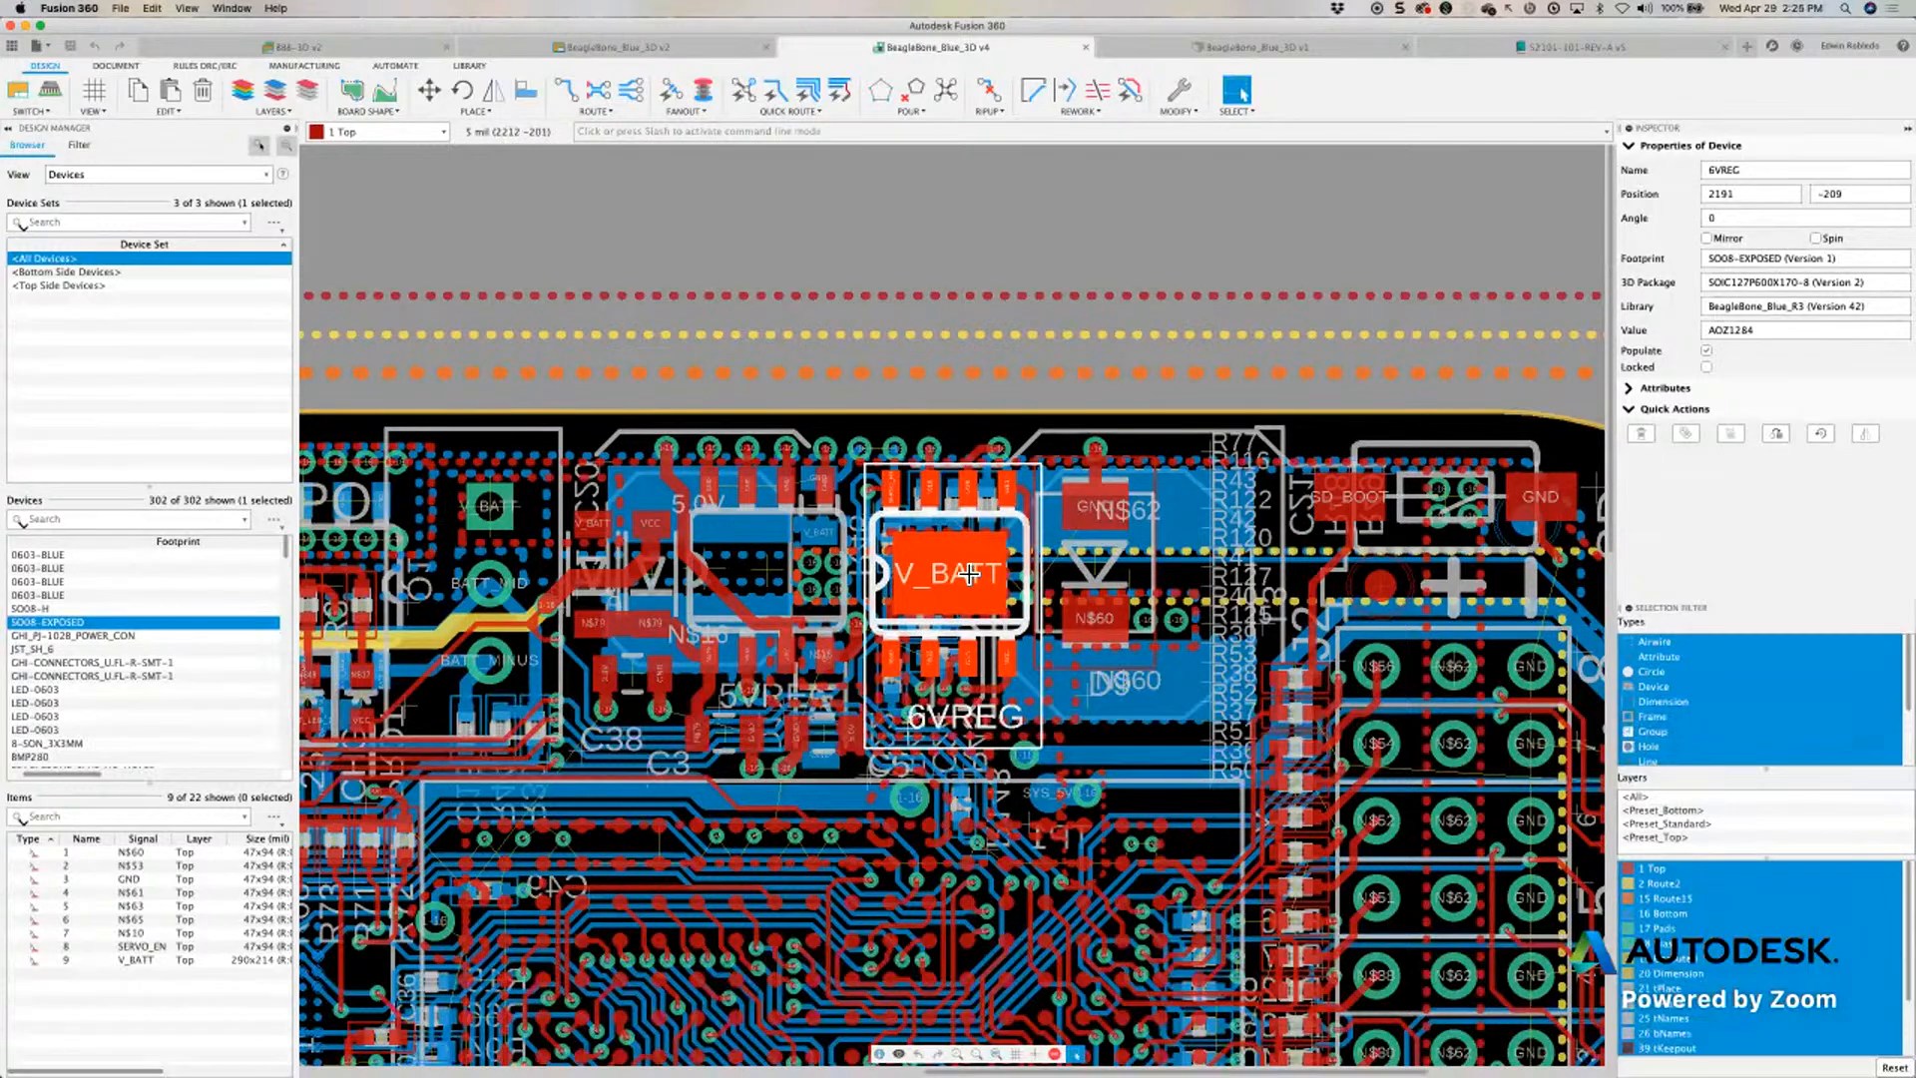
pyautogui.click(120, 664)
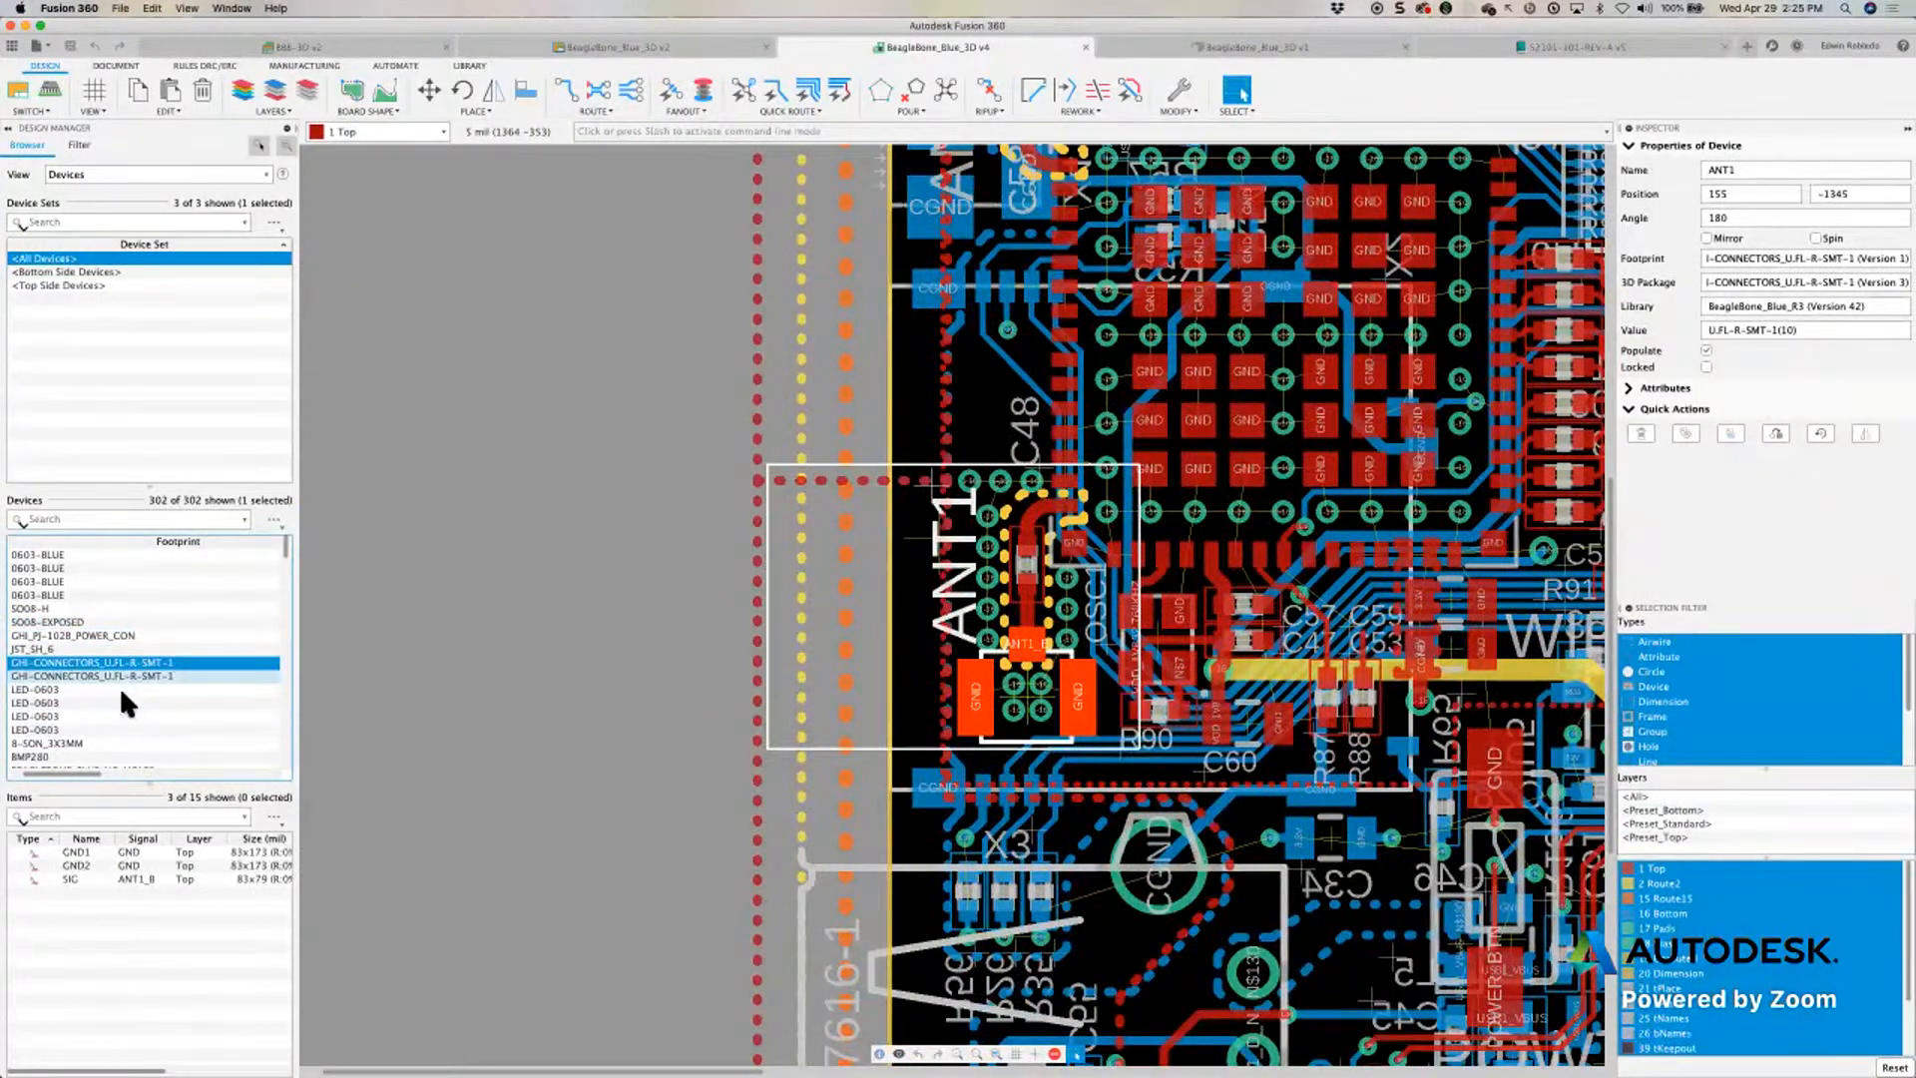
pyautogui.click(115, 676)
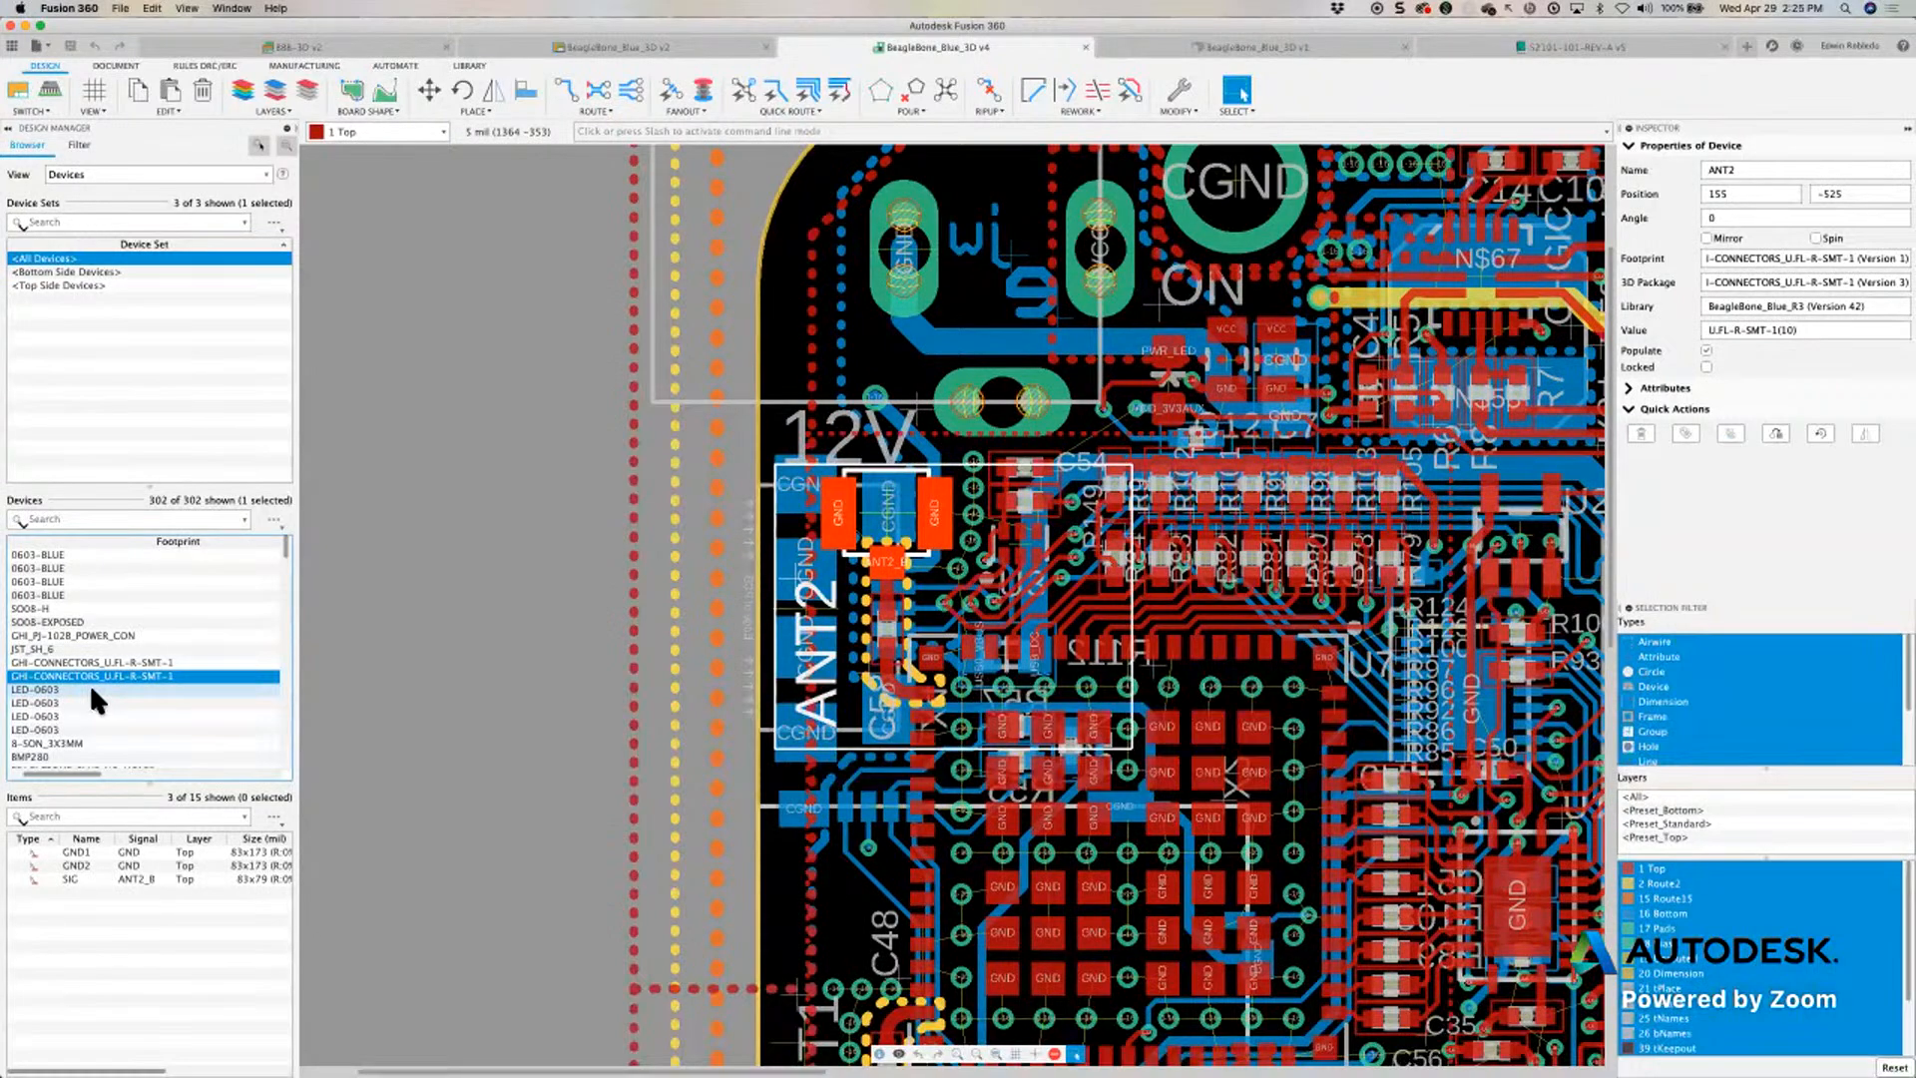
pyautogui.click(90, 690)
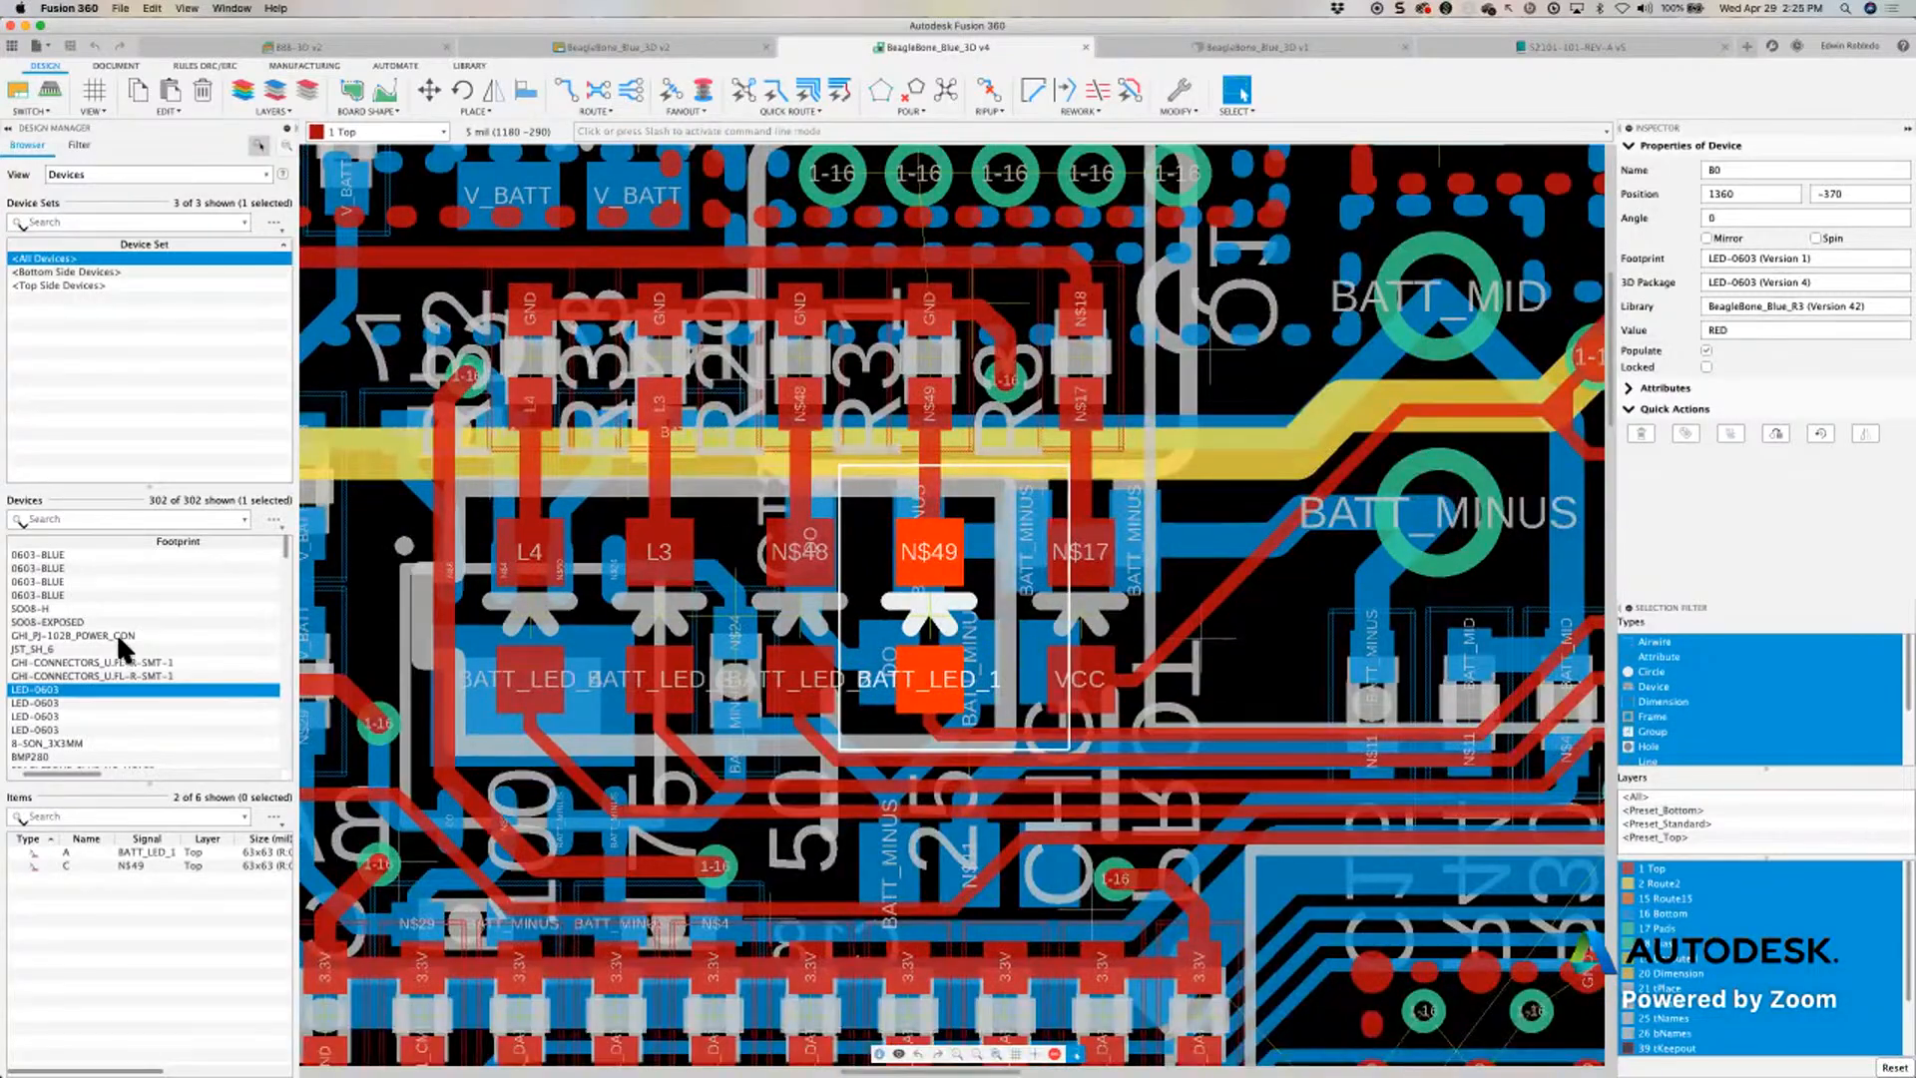
# Select the second antenna connector and step down to the third LED-0603 device with most of the board in view
pyautogui.click(118, 635)
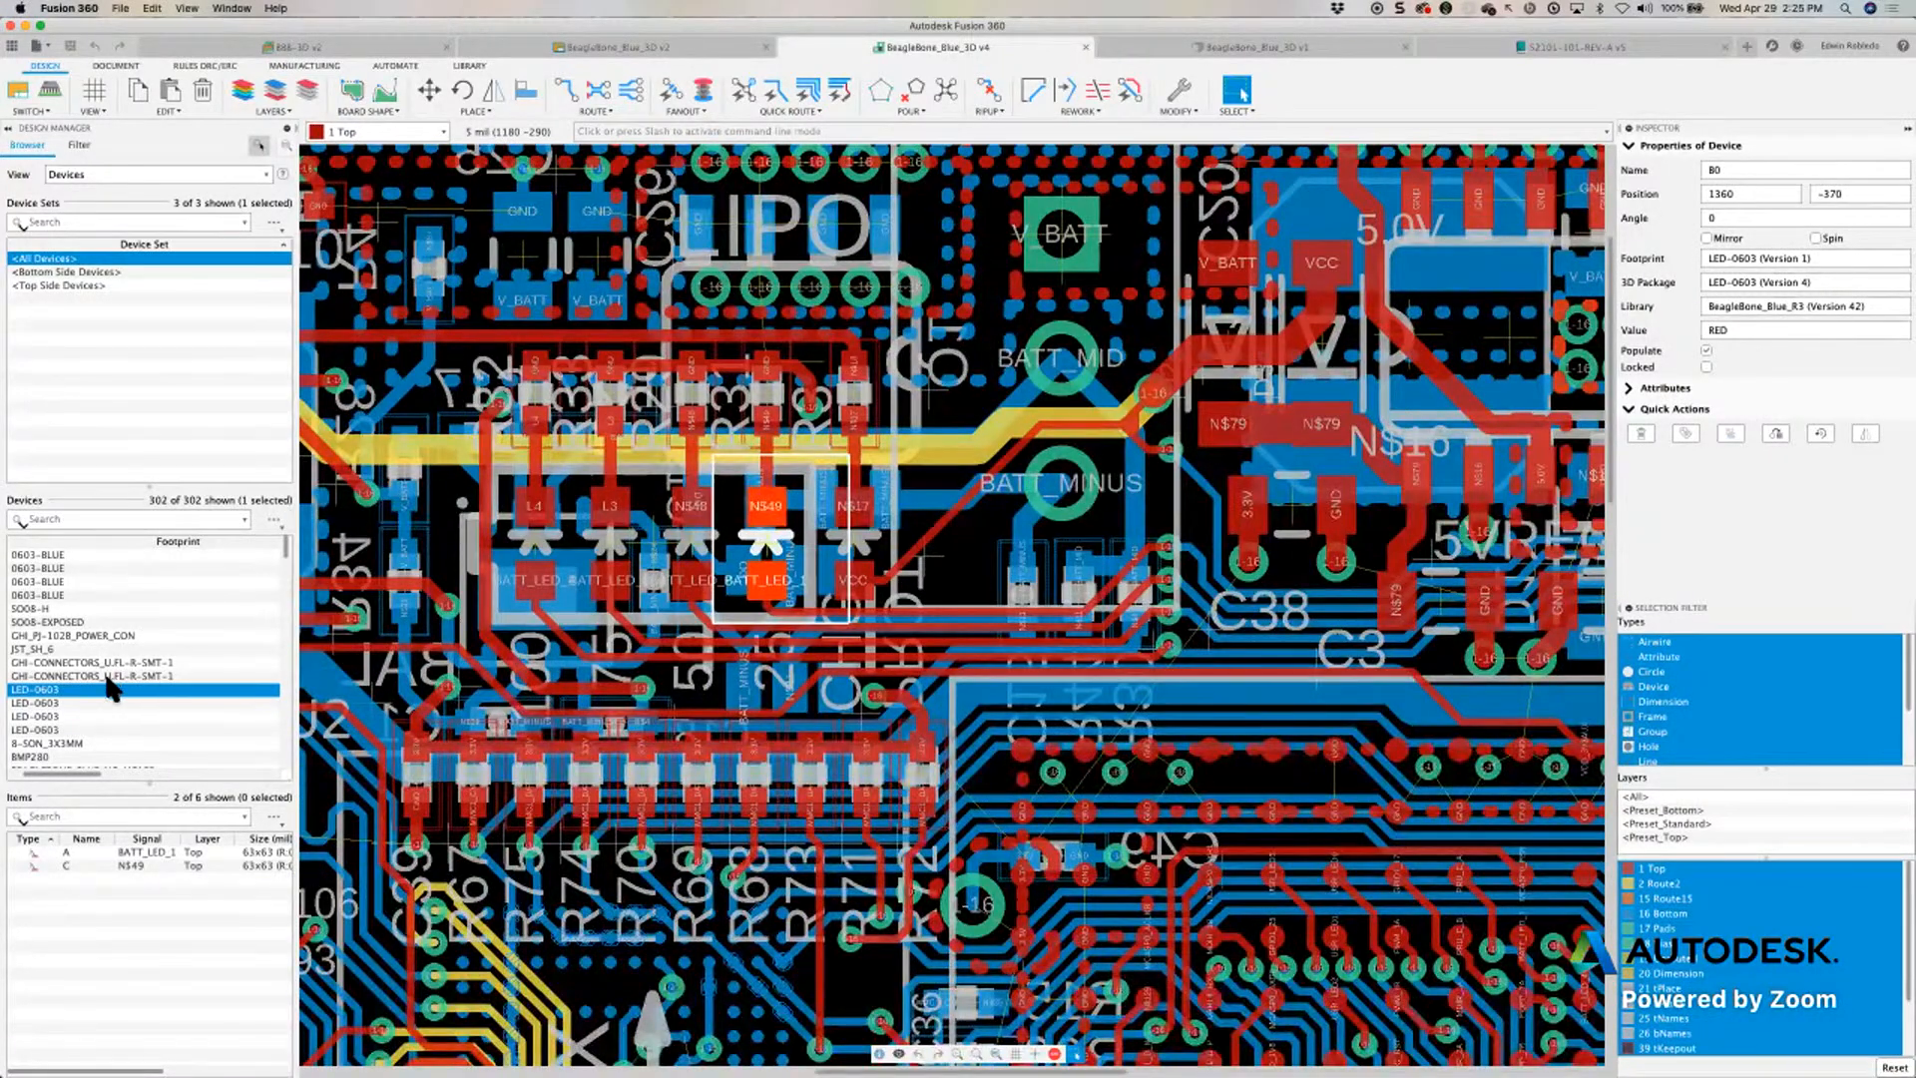
pyautogui.click(118, 675)
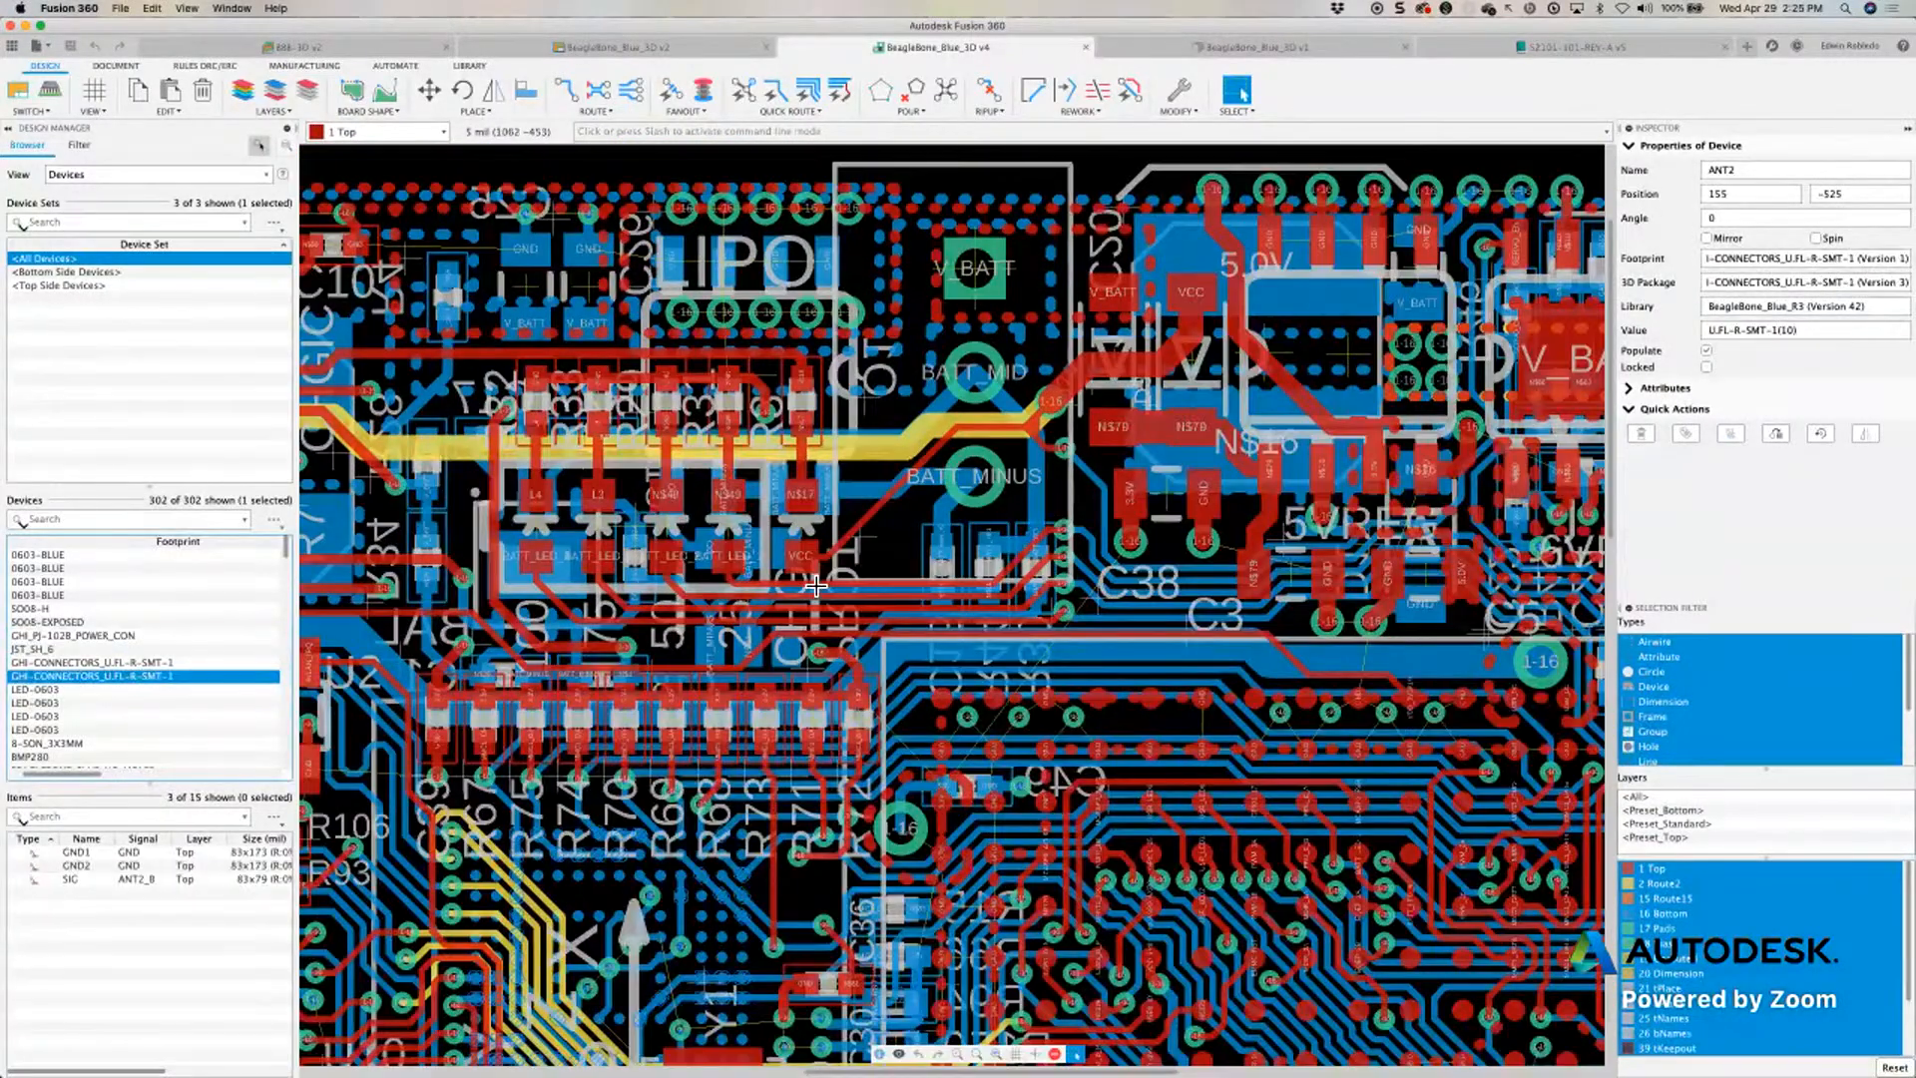
pyautogui.scroll(-2, 816, 586)
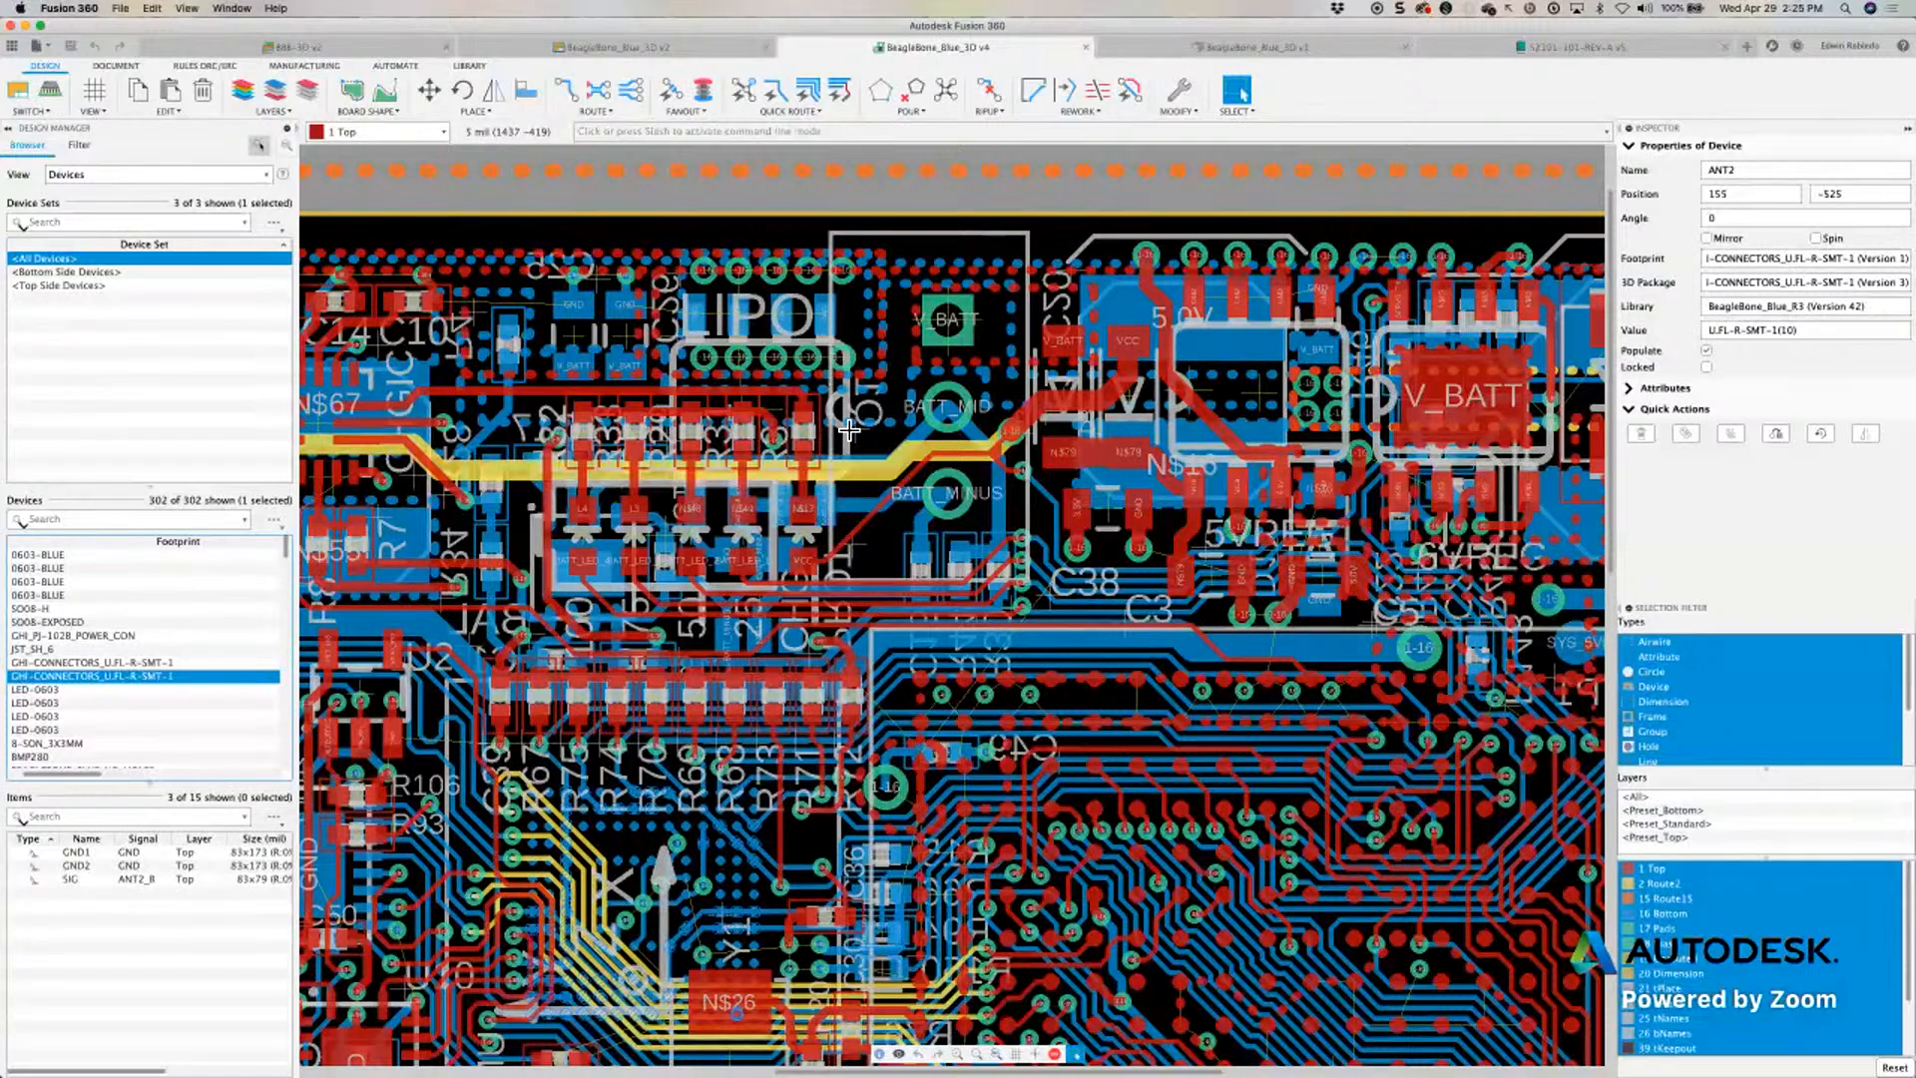
pyautogui.scroll(-2, 831, 543)
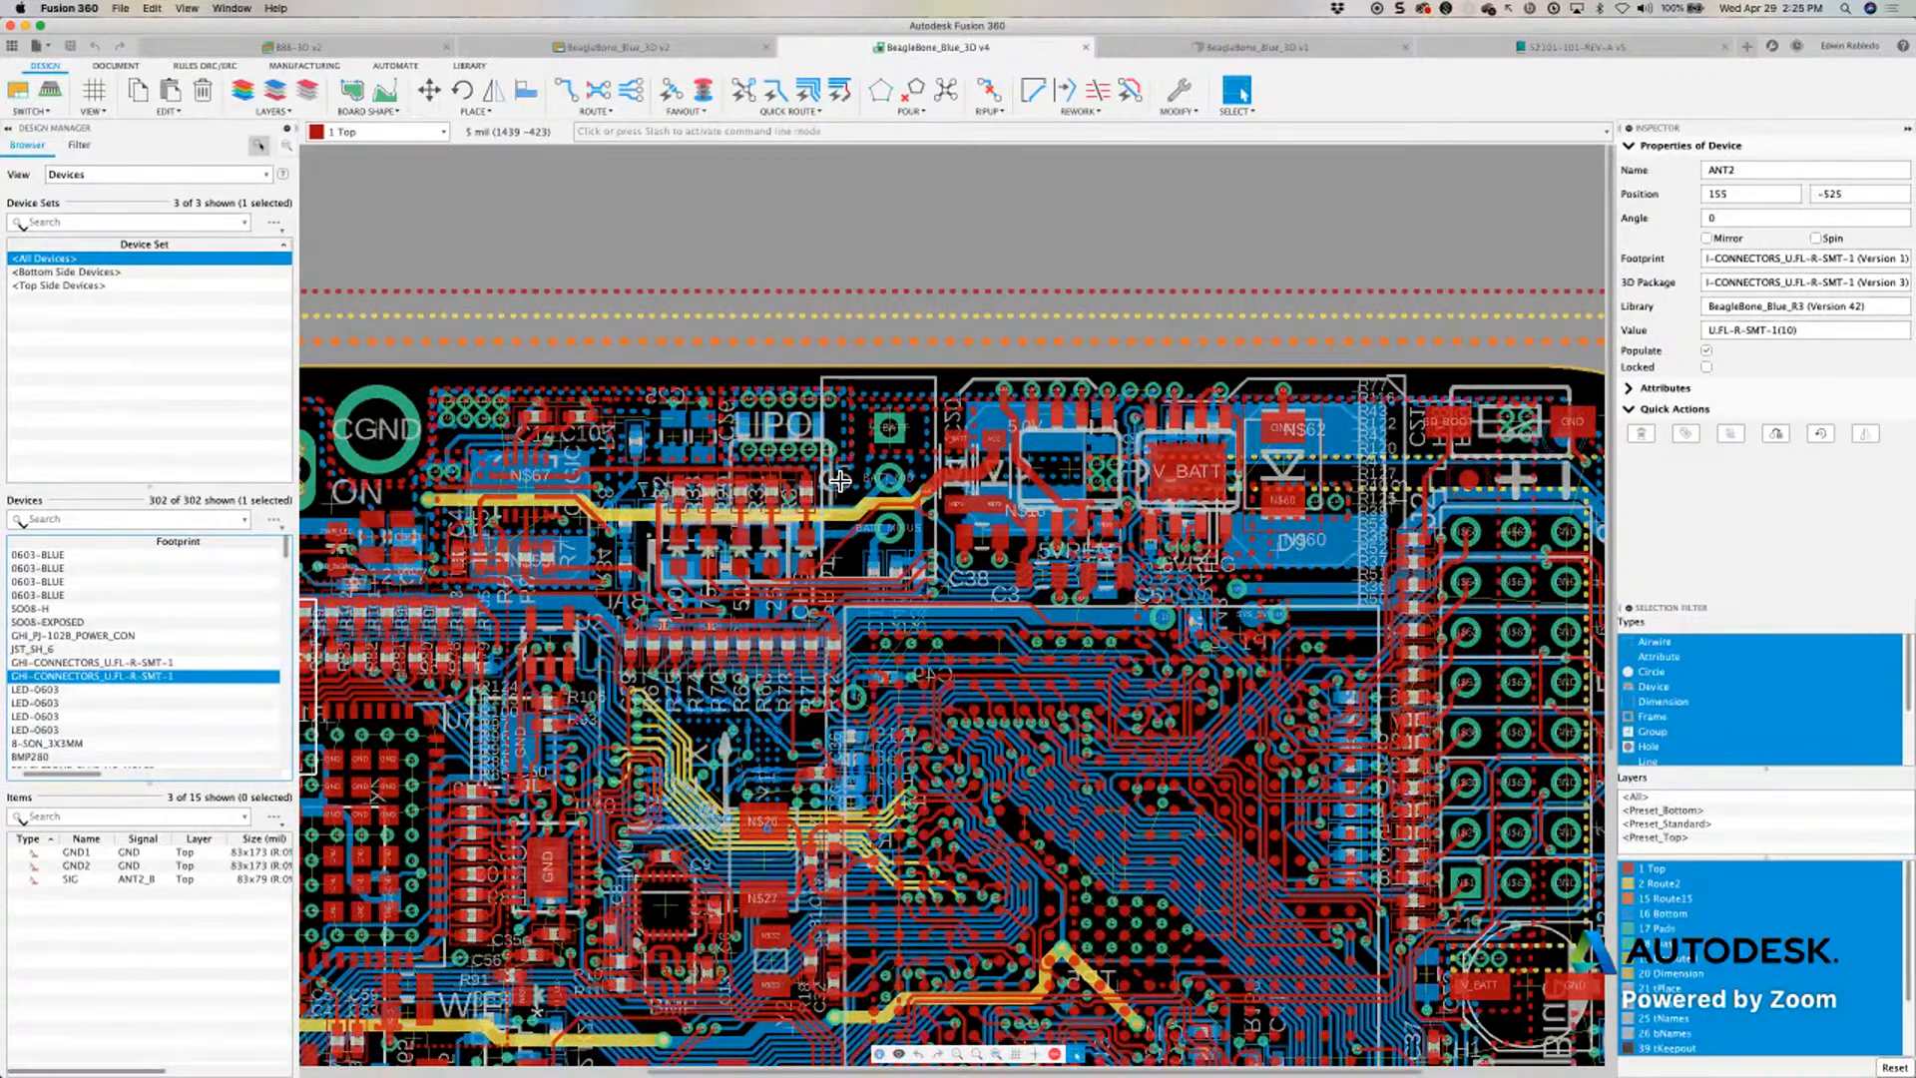
pyautogui.scroll(-1, 841, 480)
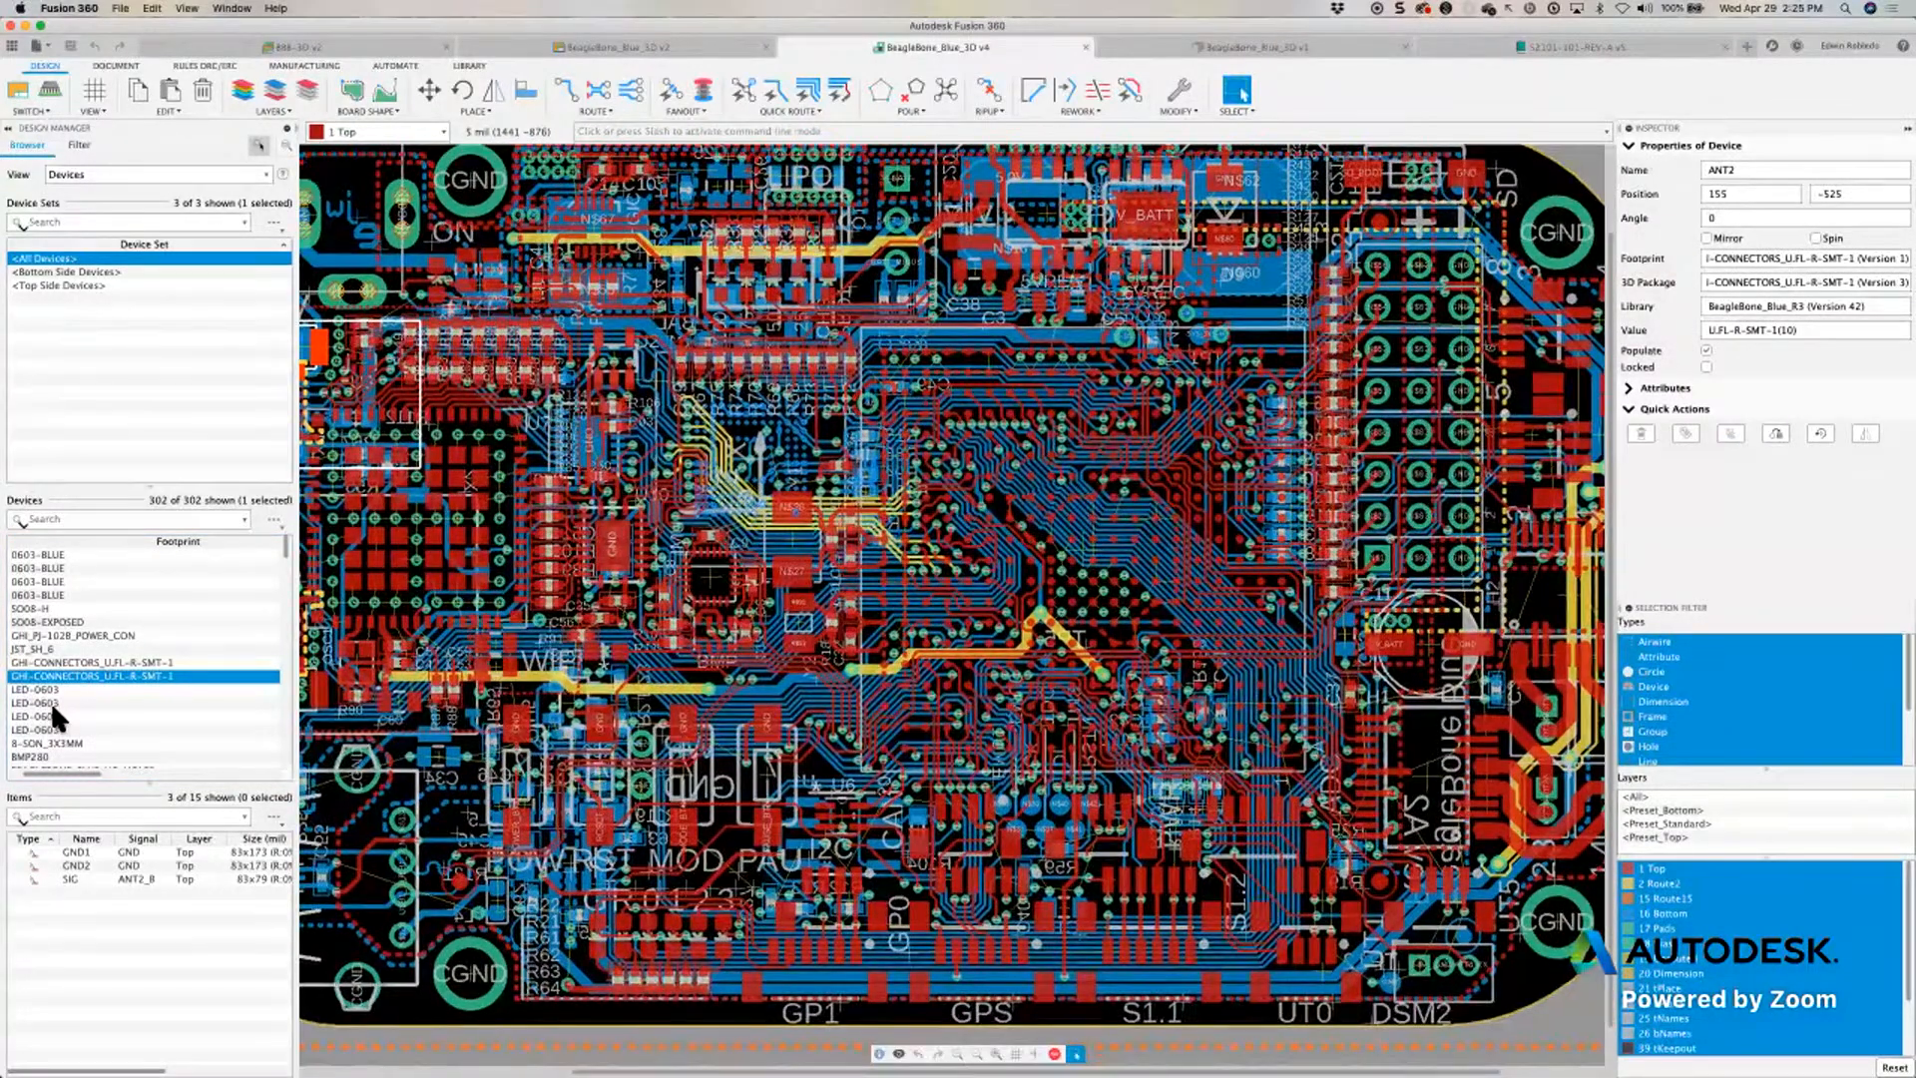
pyautogui.press('Down')
pyautogui.press('Down')
pyautogui.press('Down')
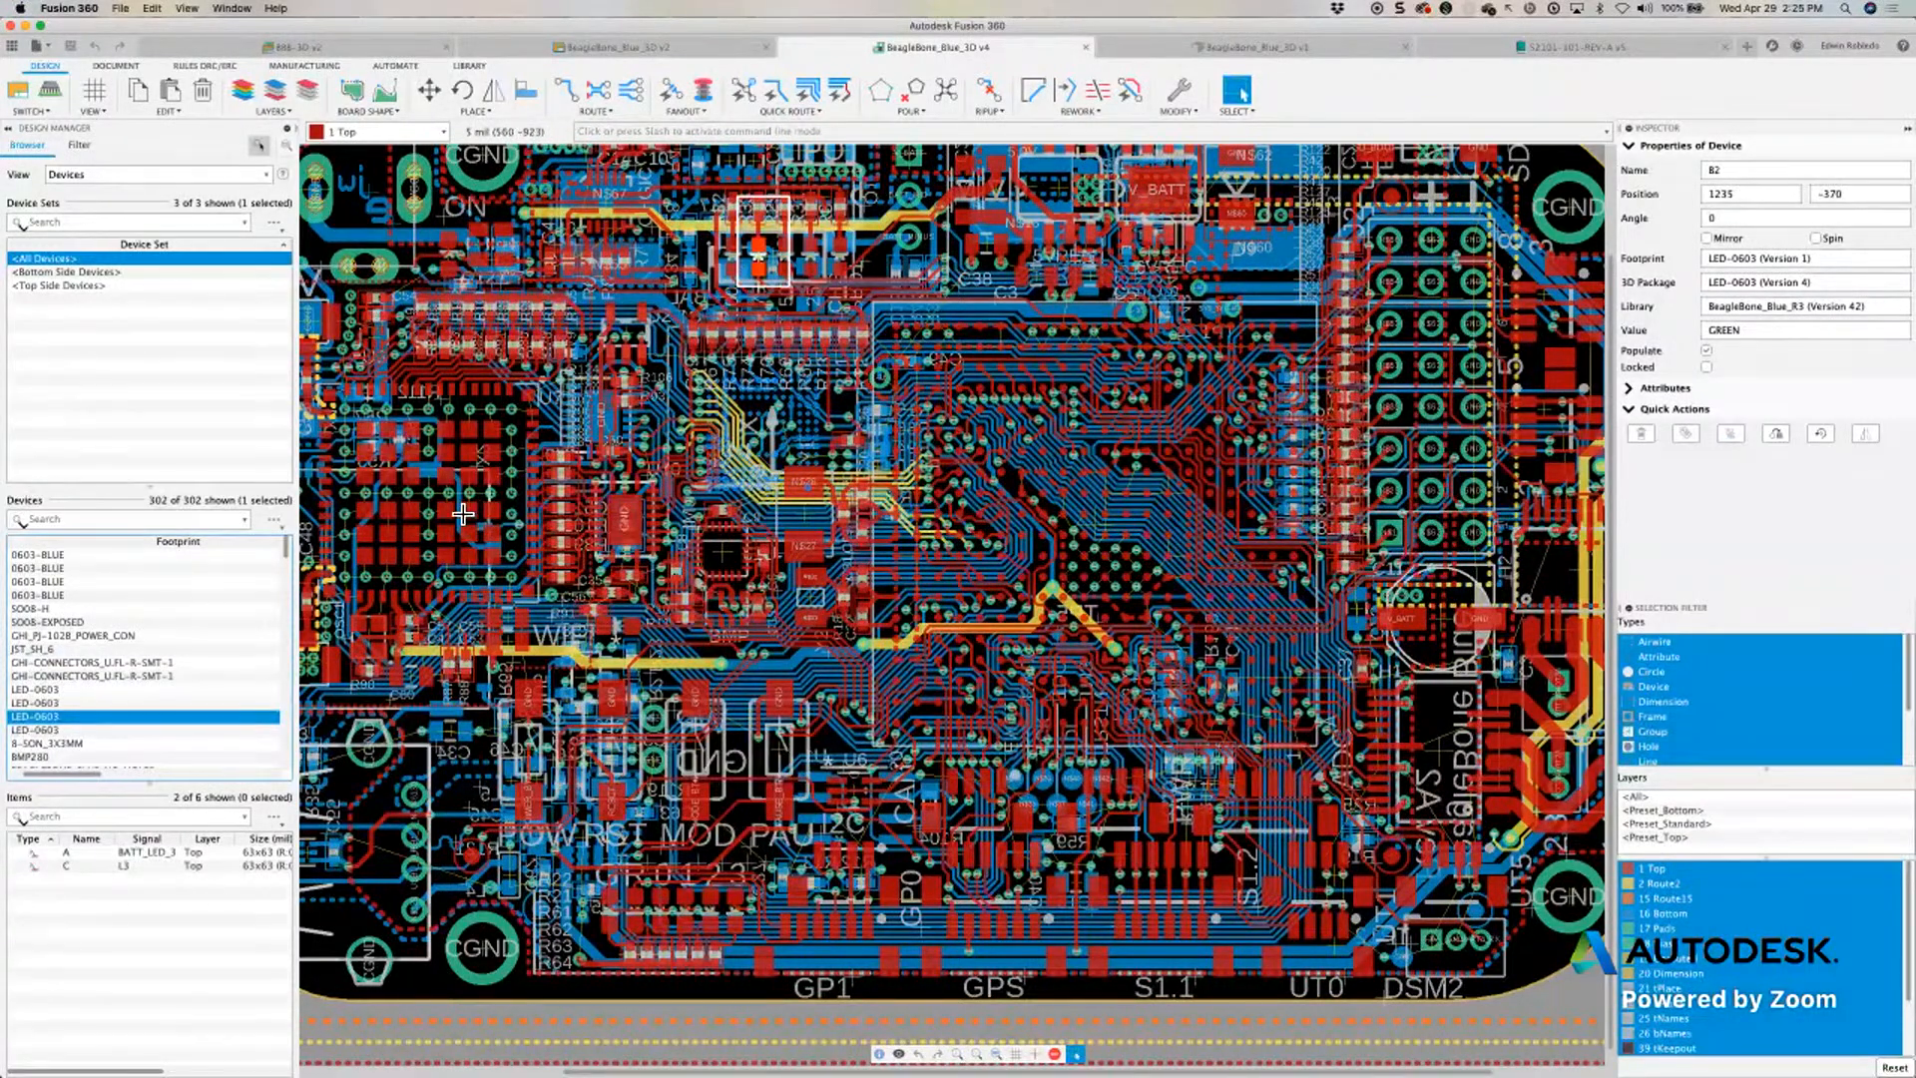
# Locate the 8-SON_3X3MM, GHI_PJ-102B_POWER_CON and second antenna connector devices on the board from the device list
pyautogui.moveTo(455, 524)
pyautogui.mouseDown()
pyautogui.moveTo(755, 194)
pyautogui.moveTo(451, 521)
pyautogui.mouseUp()
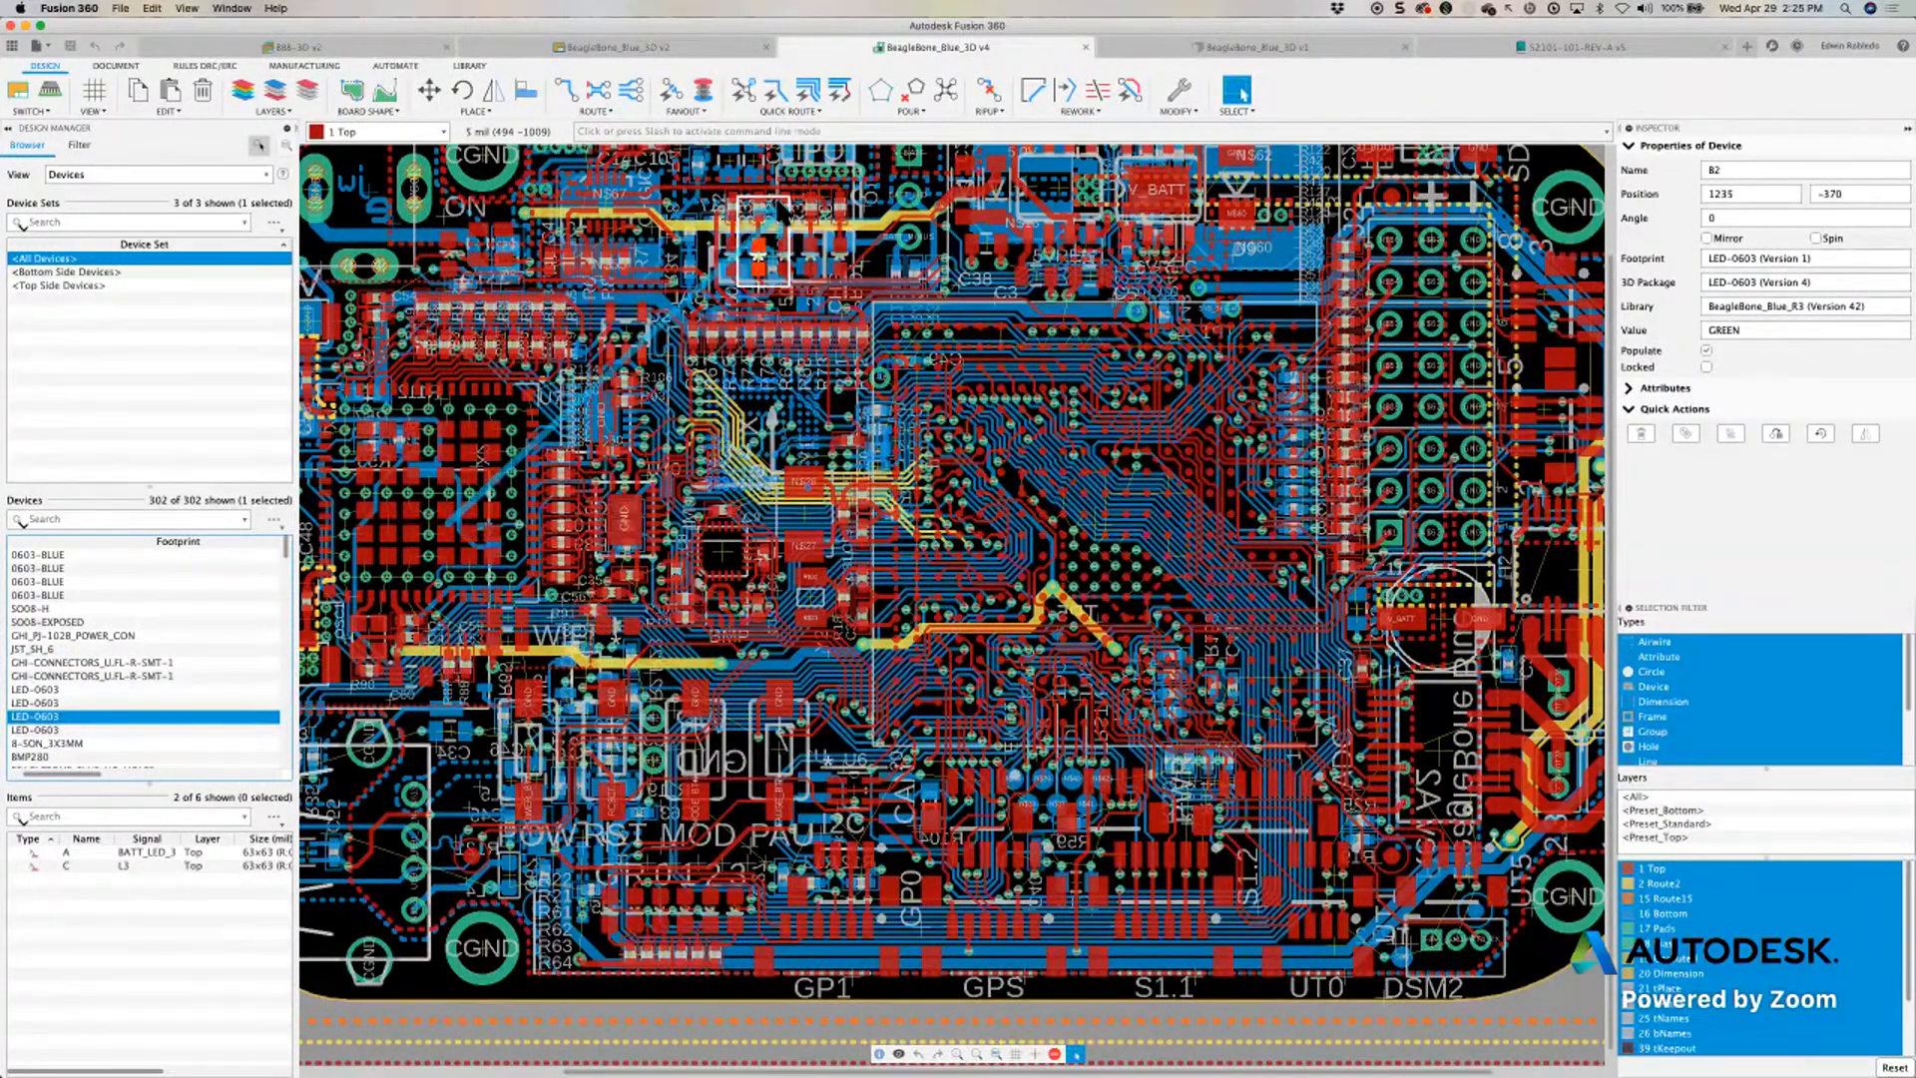
pyautogui.click(78, 728)
pyautogui.click(118, 703)
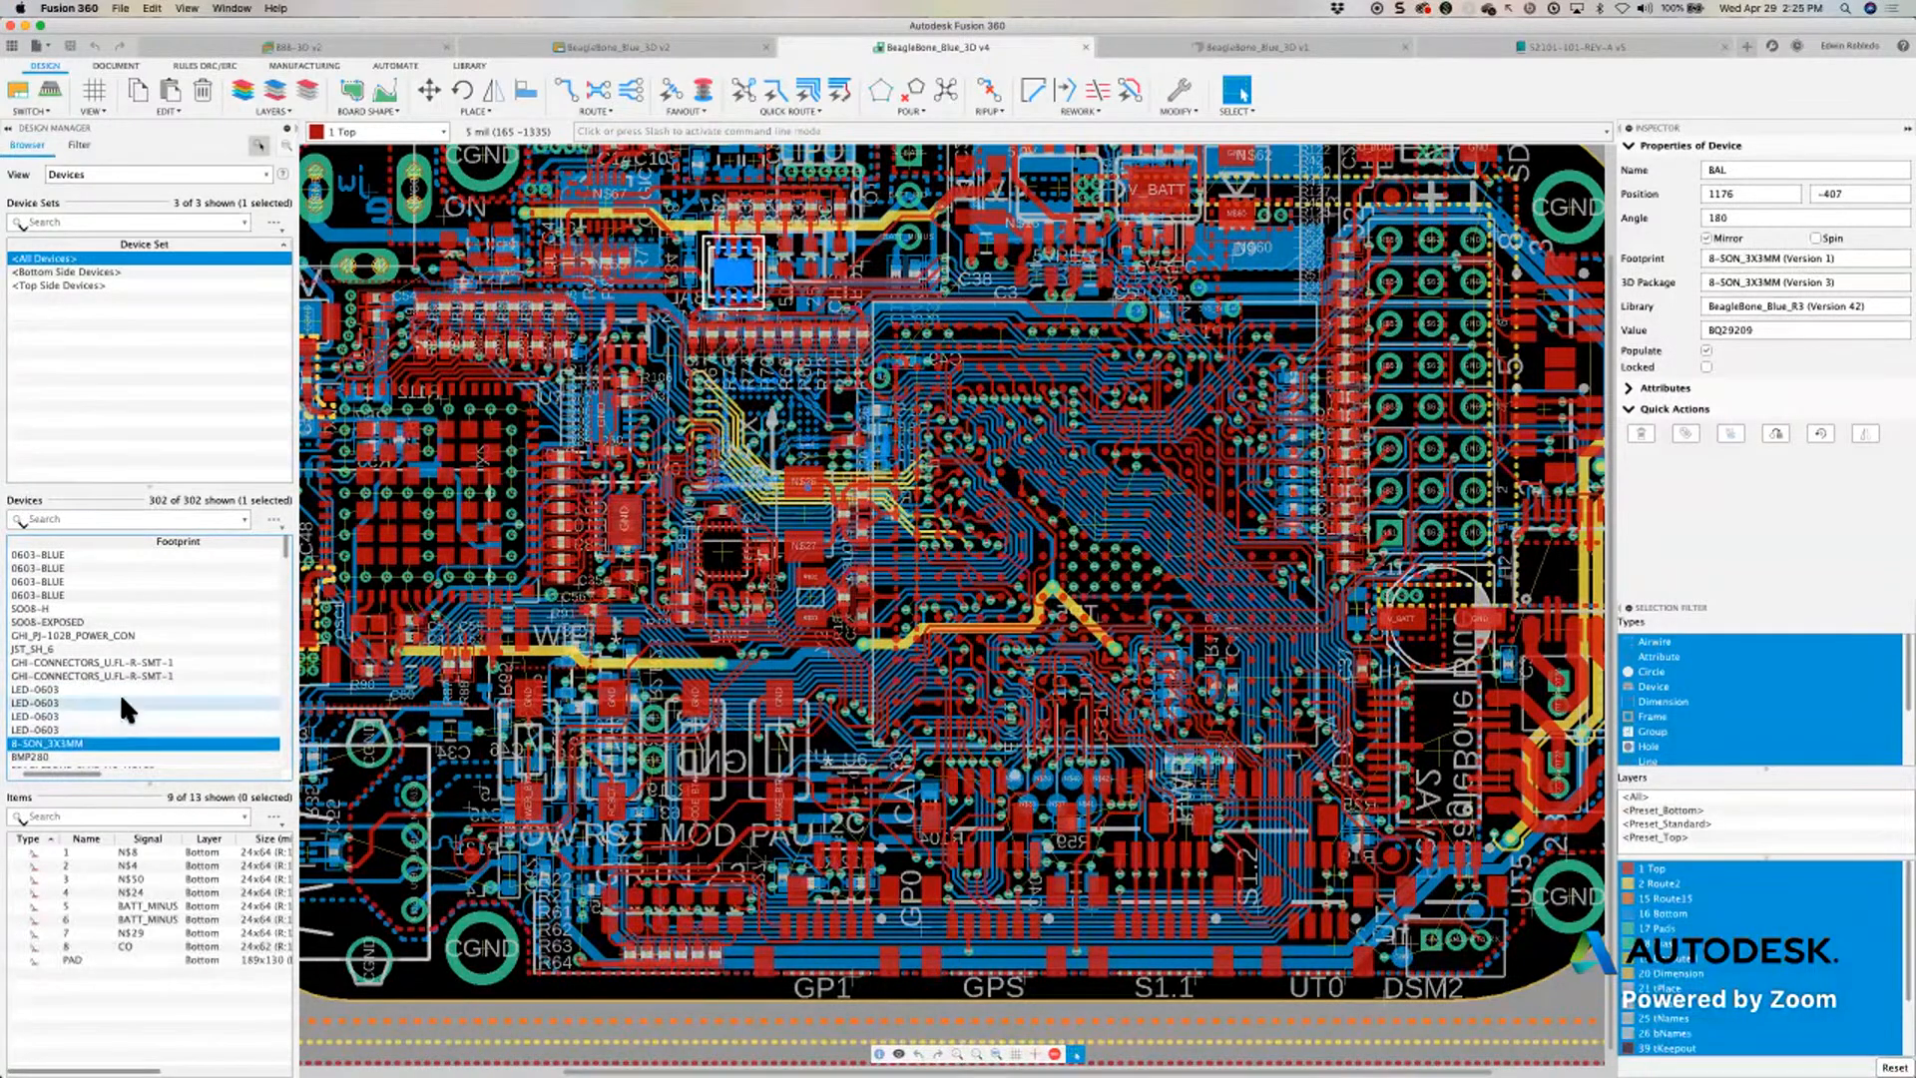
pyautogui.click(111, 688)
pyautogui.click(116, 676)
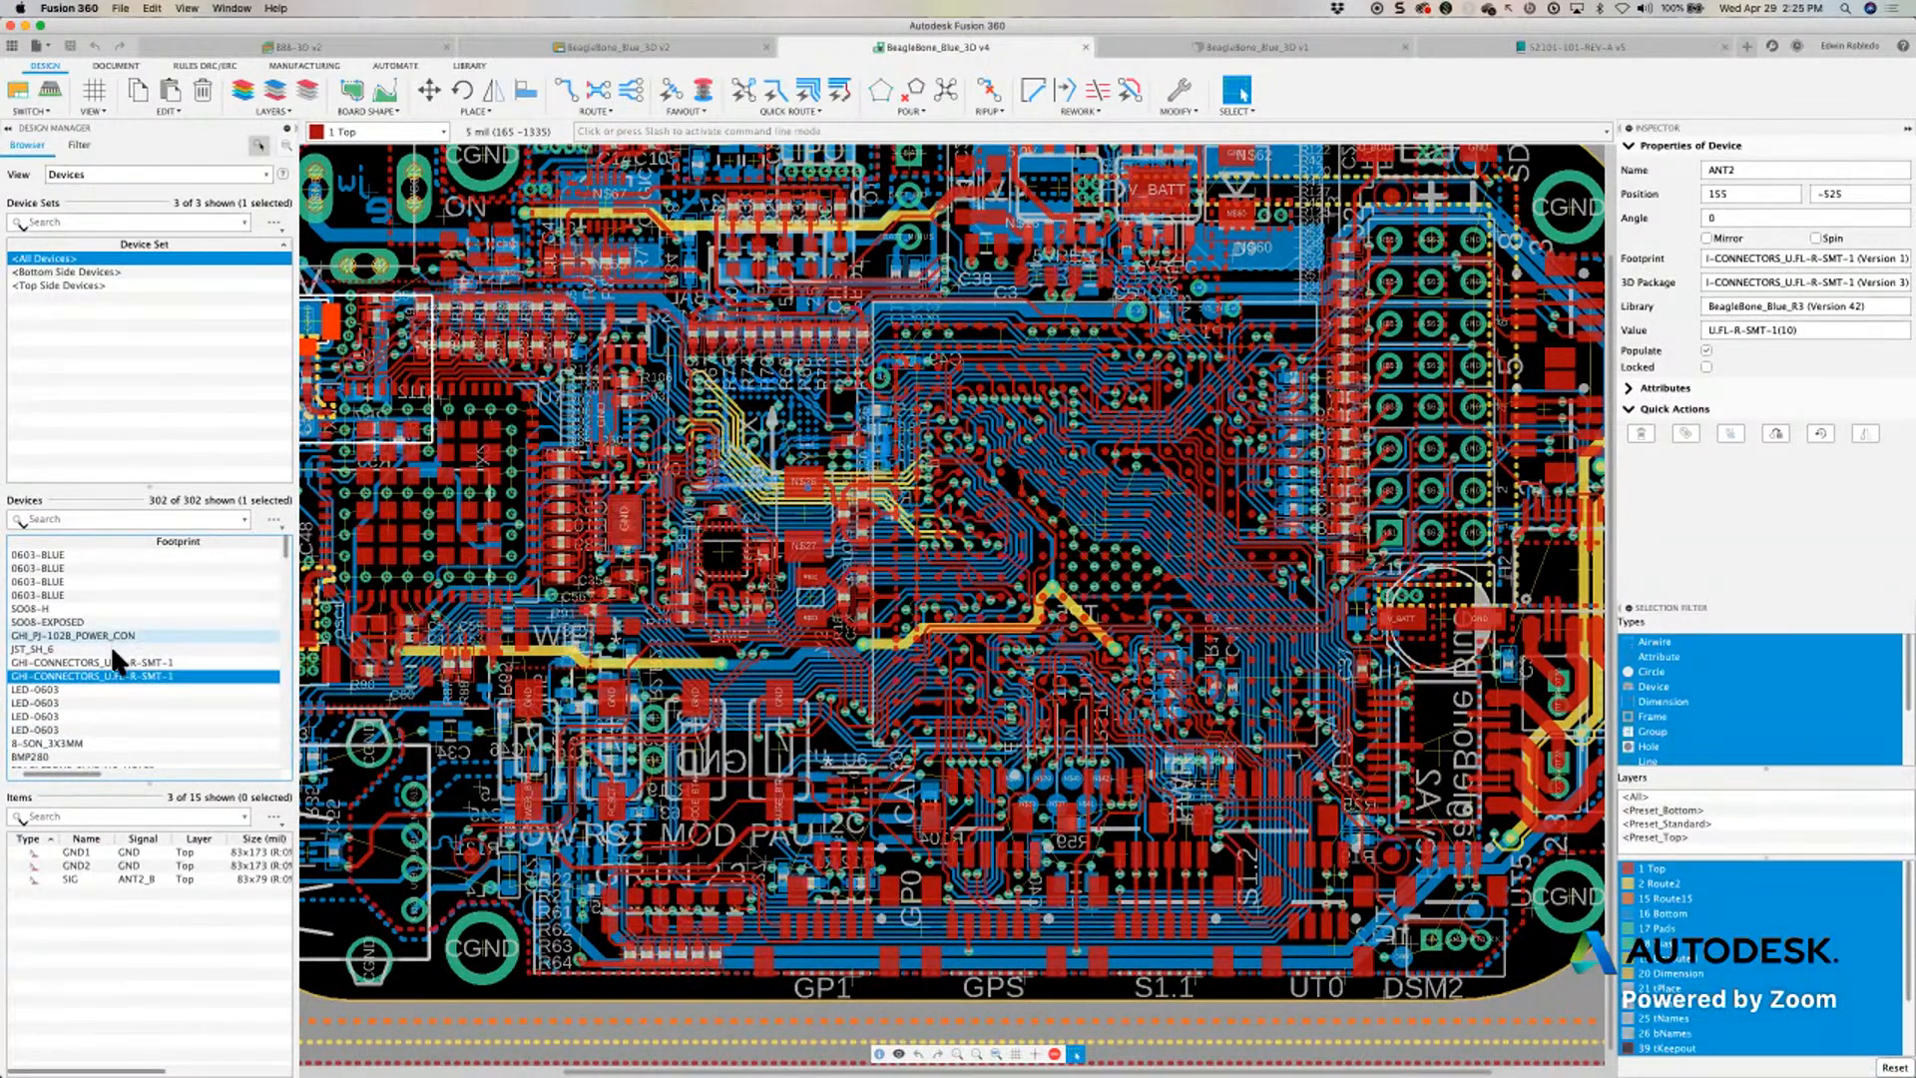
pyautogui.click(111, 636)
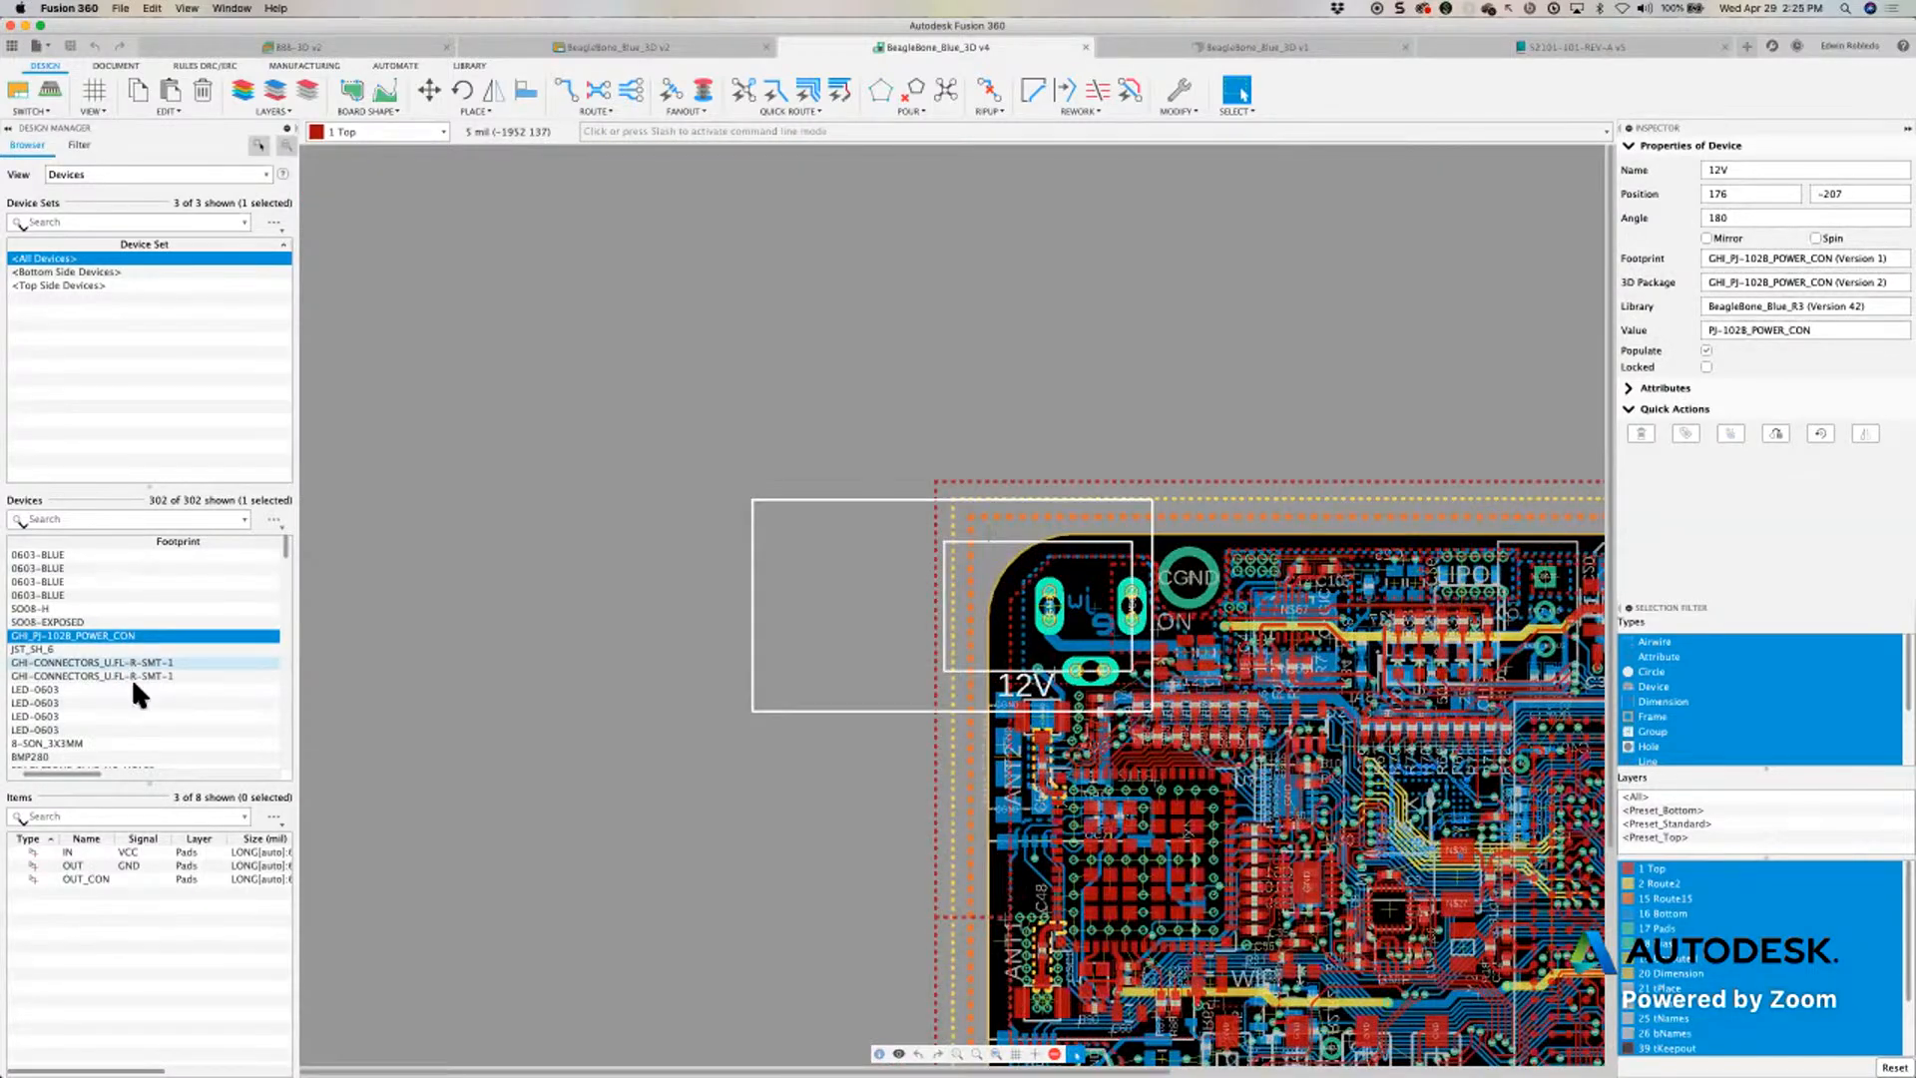
pyautogui.click(130, 676)
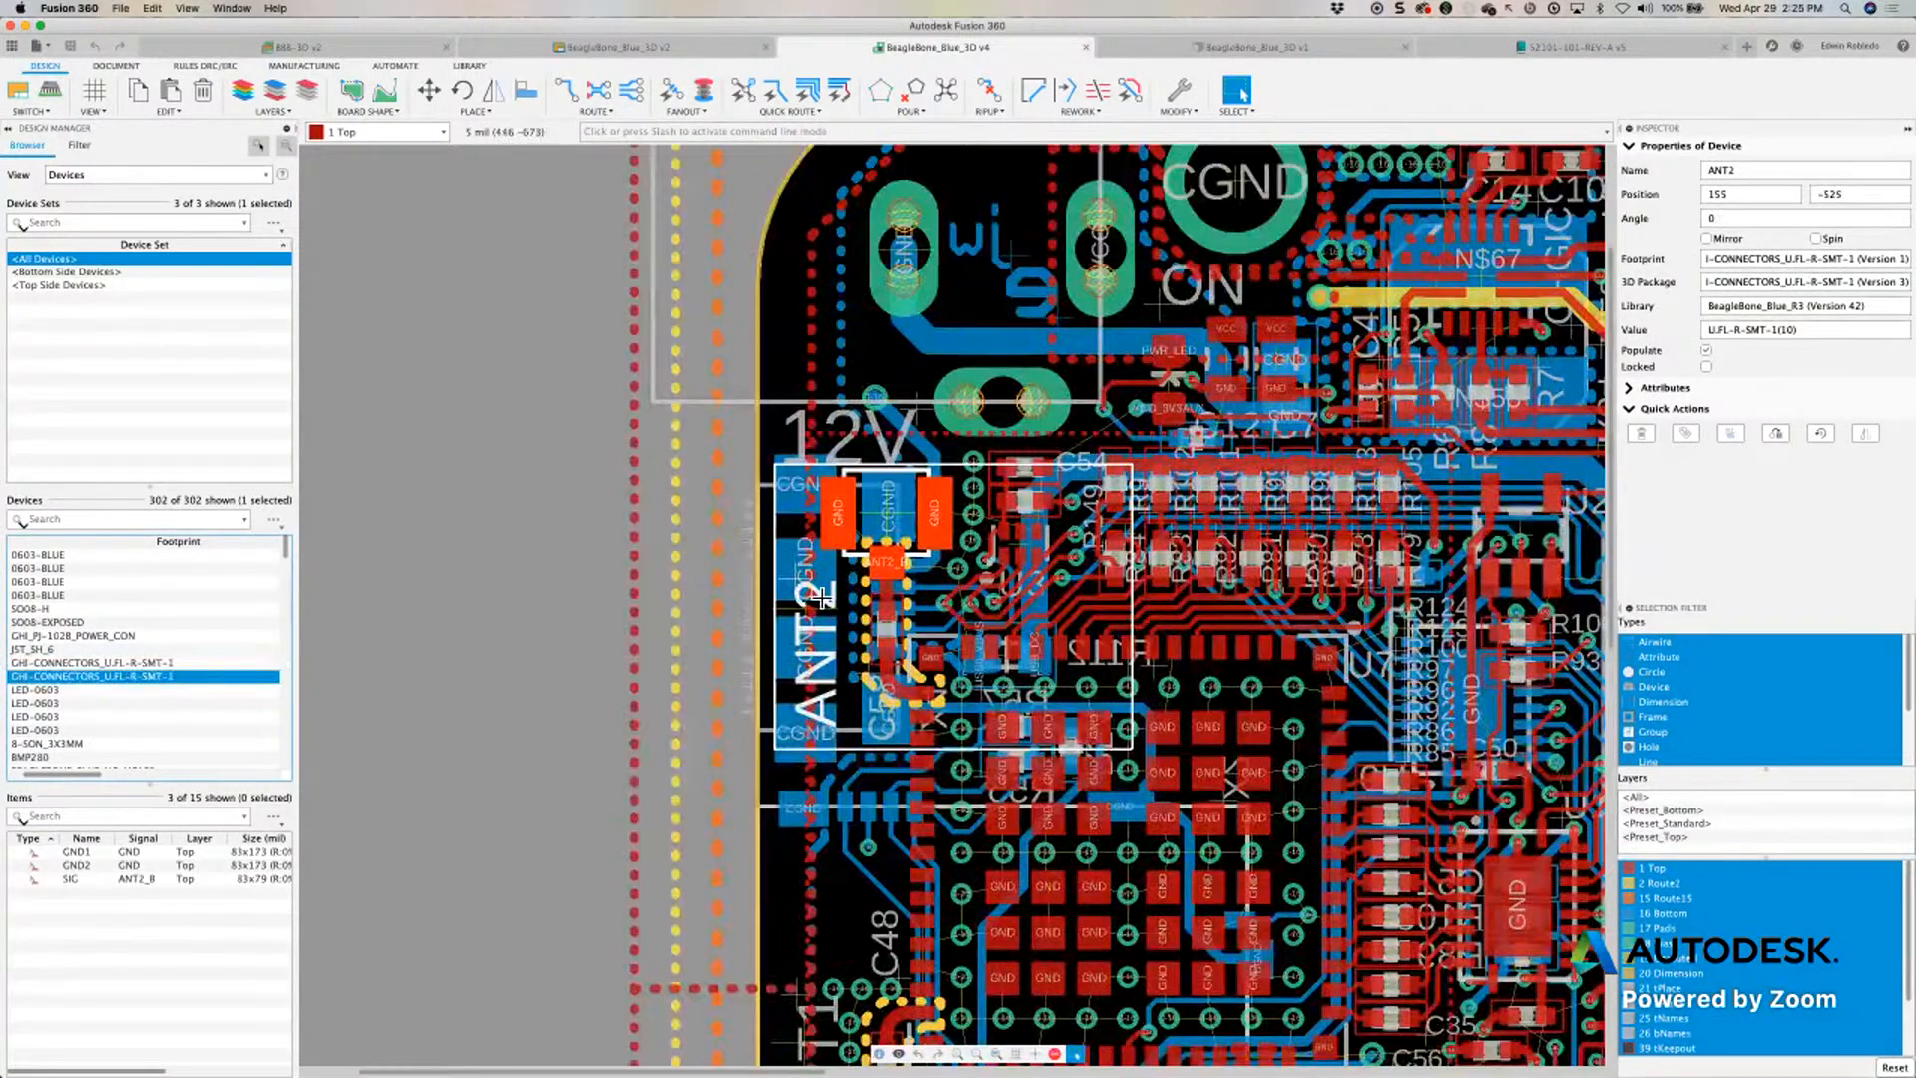
# Window-select everything around C36 and C30 to examine the mixed object types, and clear the selection
pyautogui.moveTo(897, 563); pyautogui.dragTo(731, 563, button='middle')
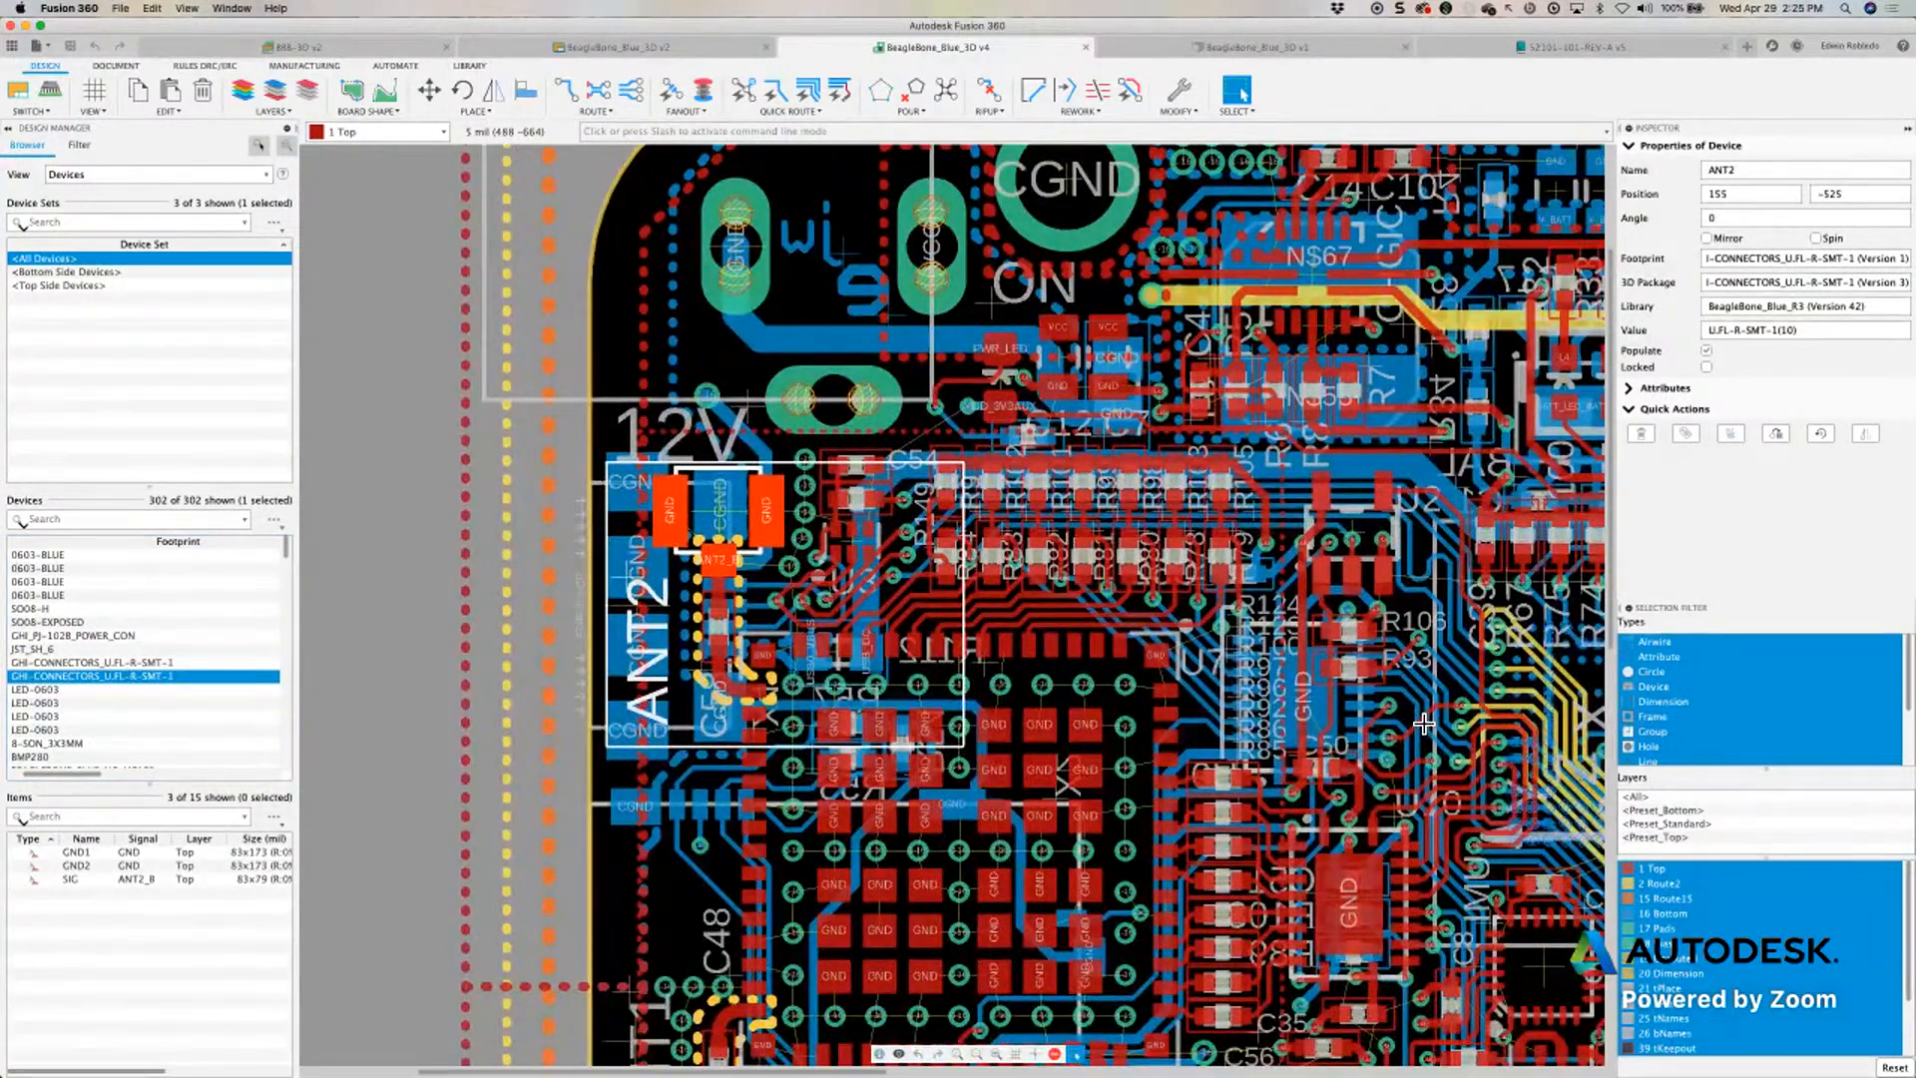
pyautogui.moveTo(1205, 672); pyautogui.dragTo(1044, 643, button='middle')
pyautogui.moveTo(1313, 710); pyautogui.dragTo(750, 525, button='middle')
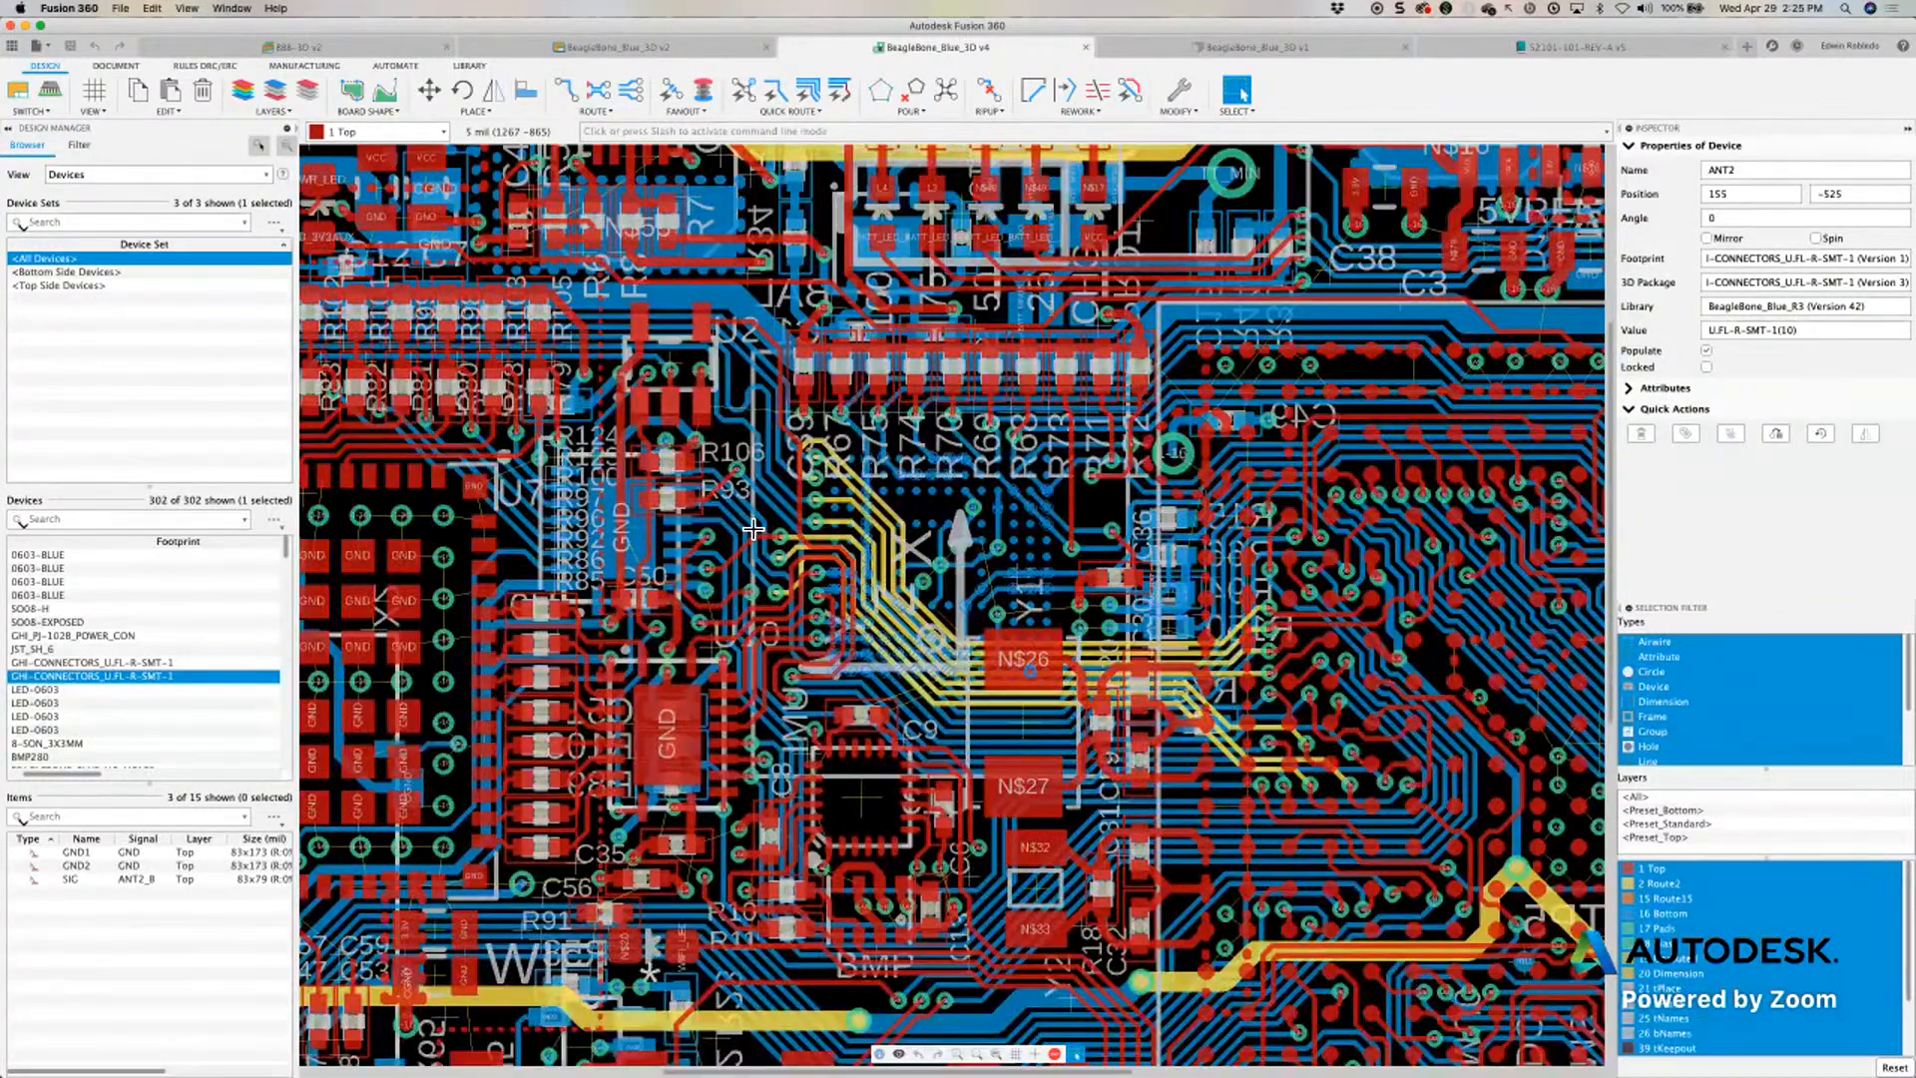
pyautogui.scroll(4, 768, 529)
pyautogui.moveTo(1350, 606); pyautogui.dragTo(928, 546, button='middle')
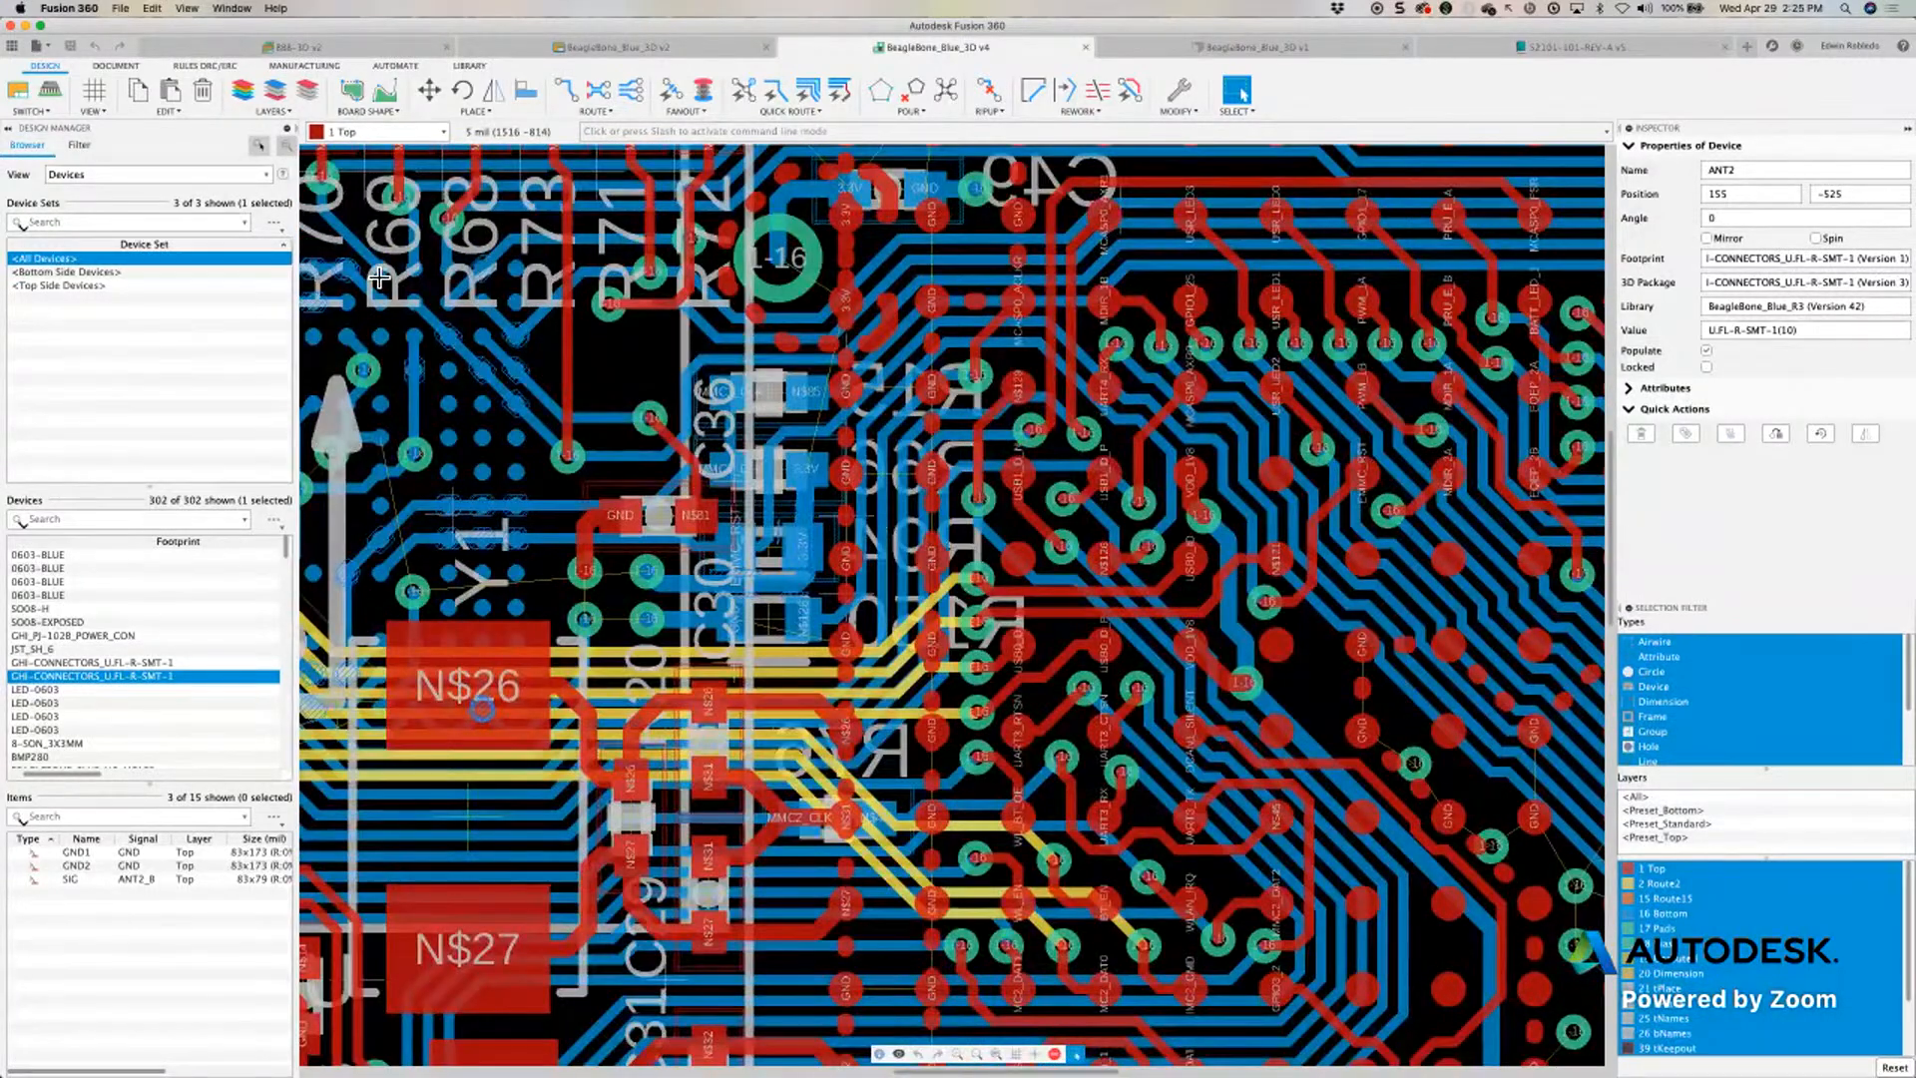
pyautogui.scroll(1, 343, 252)
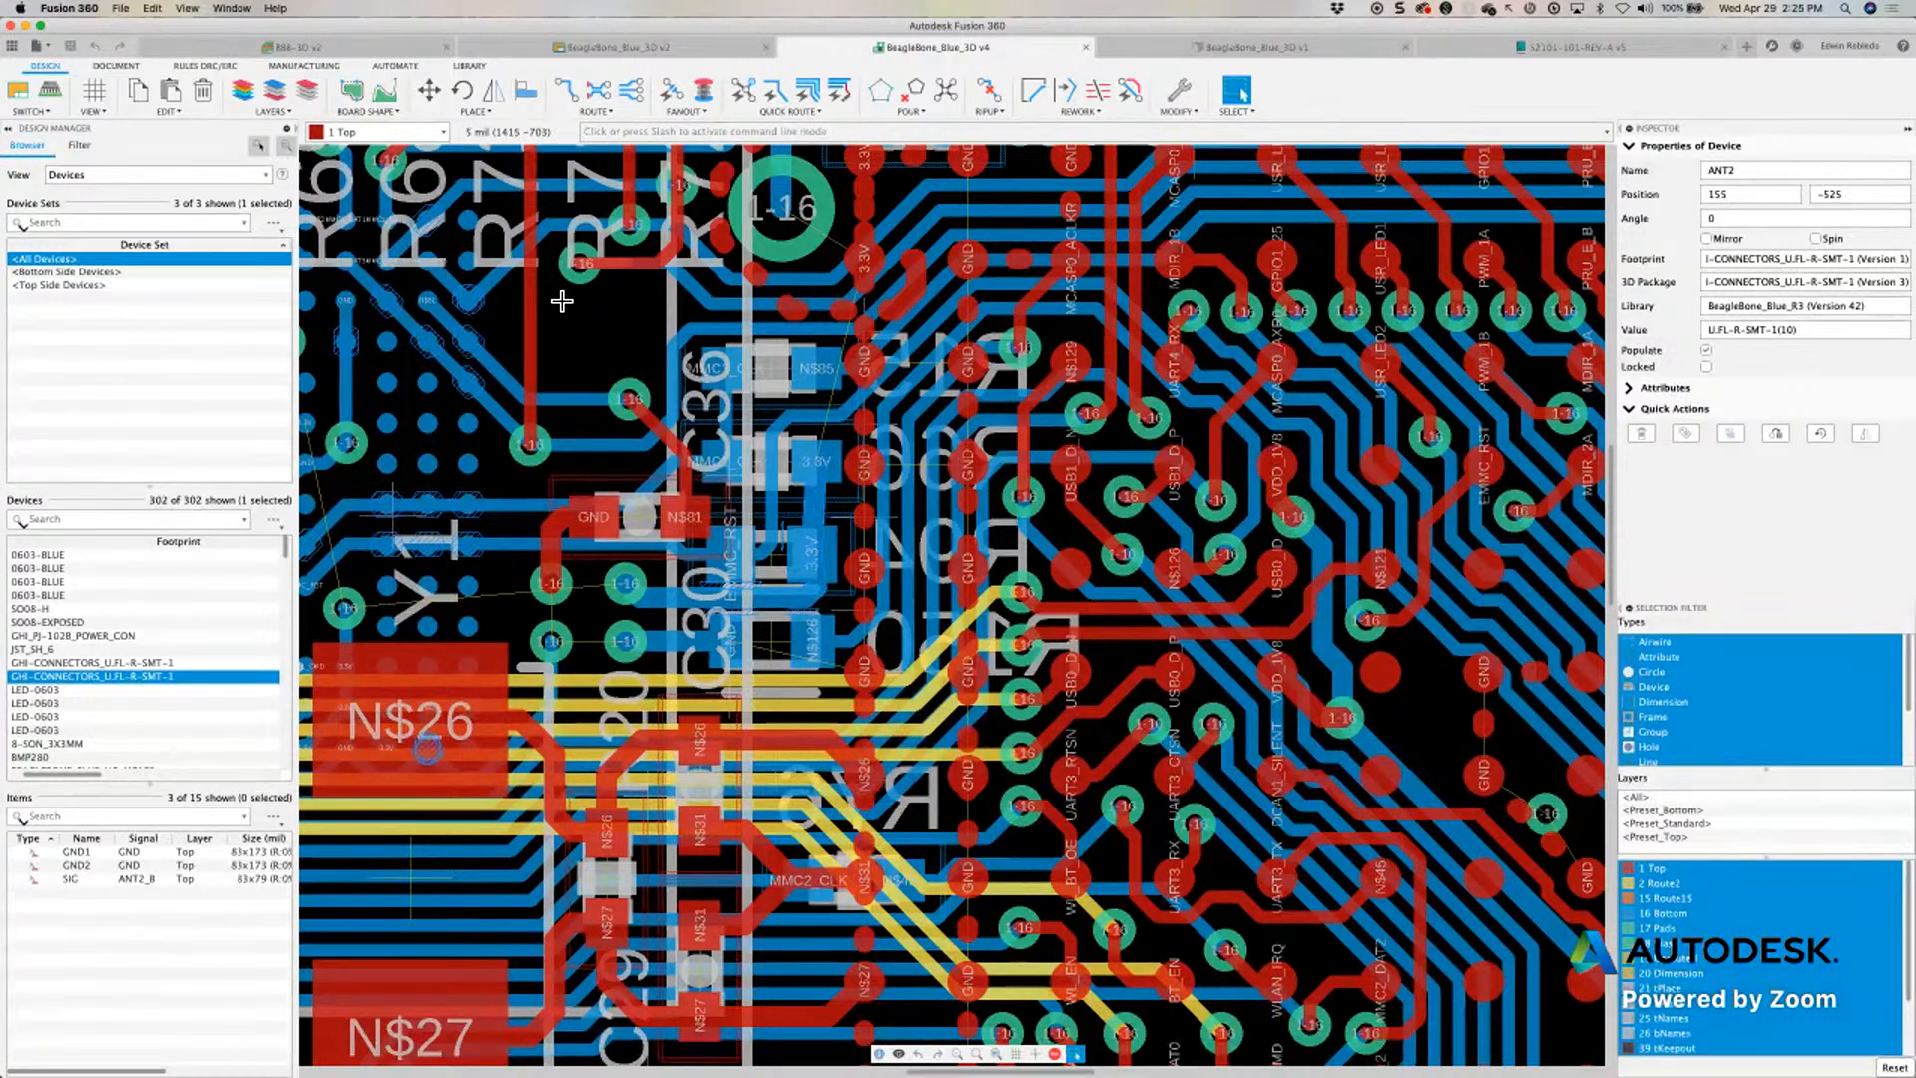
pyautogui.moveTo(562, 305); pyautogui.dragTo(1003, 821)
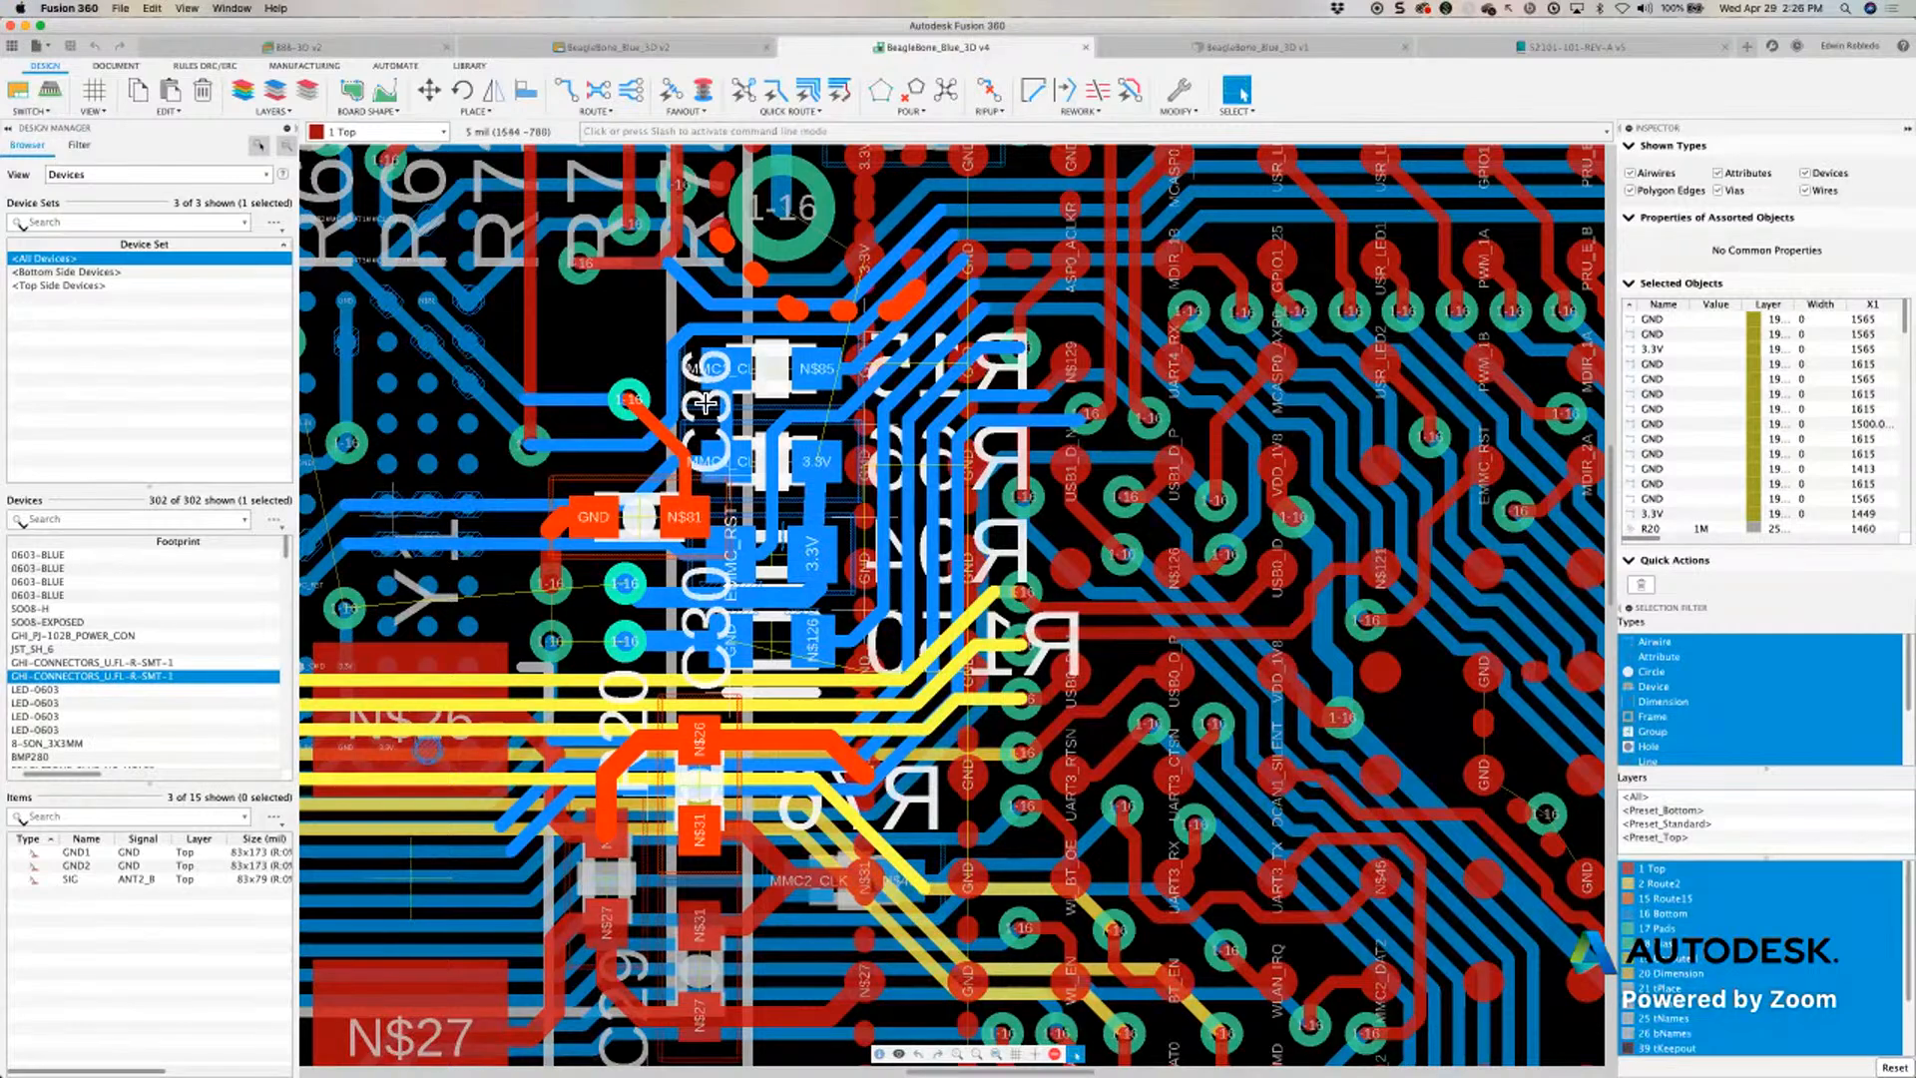
pyautogui.press('Escape')
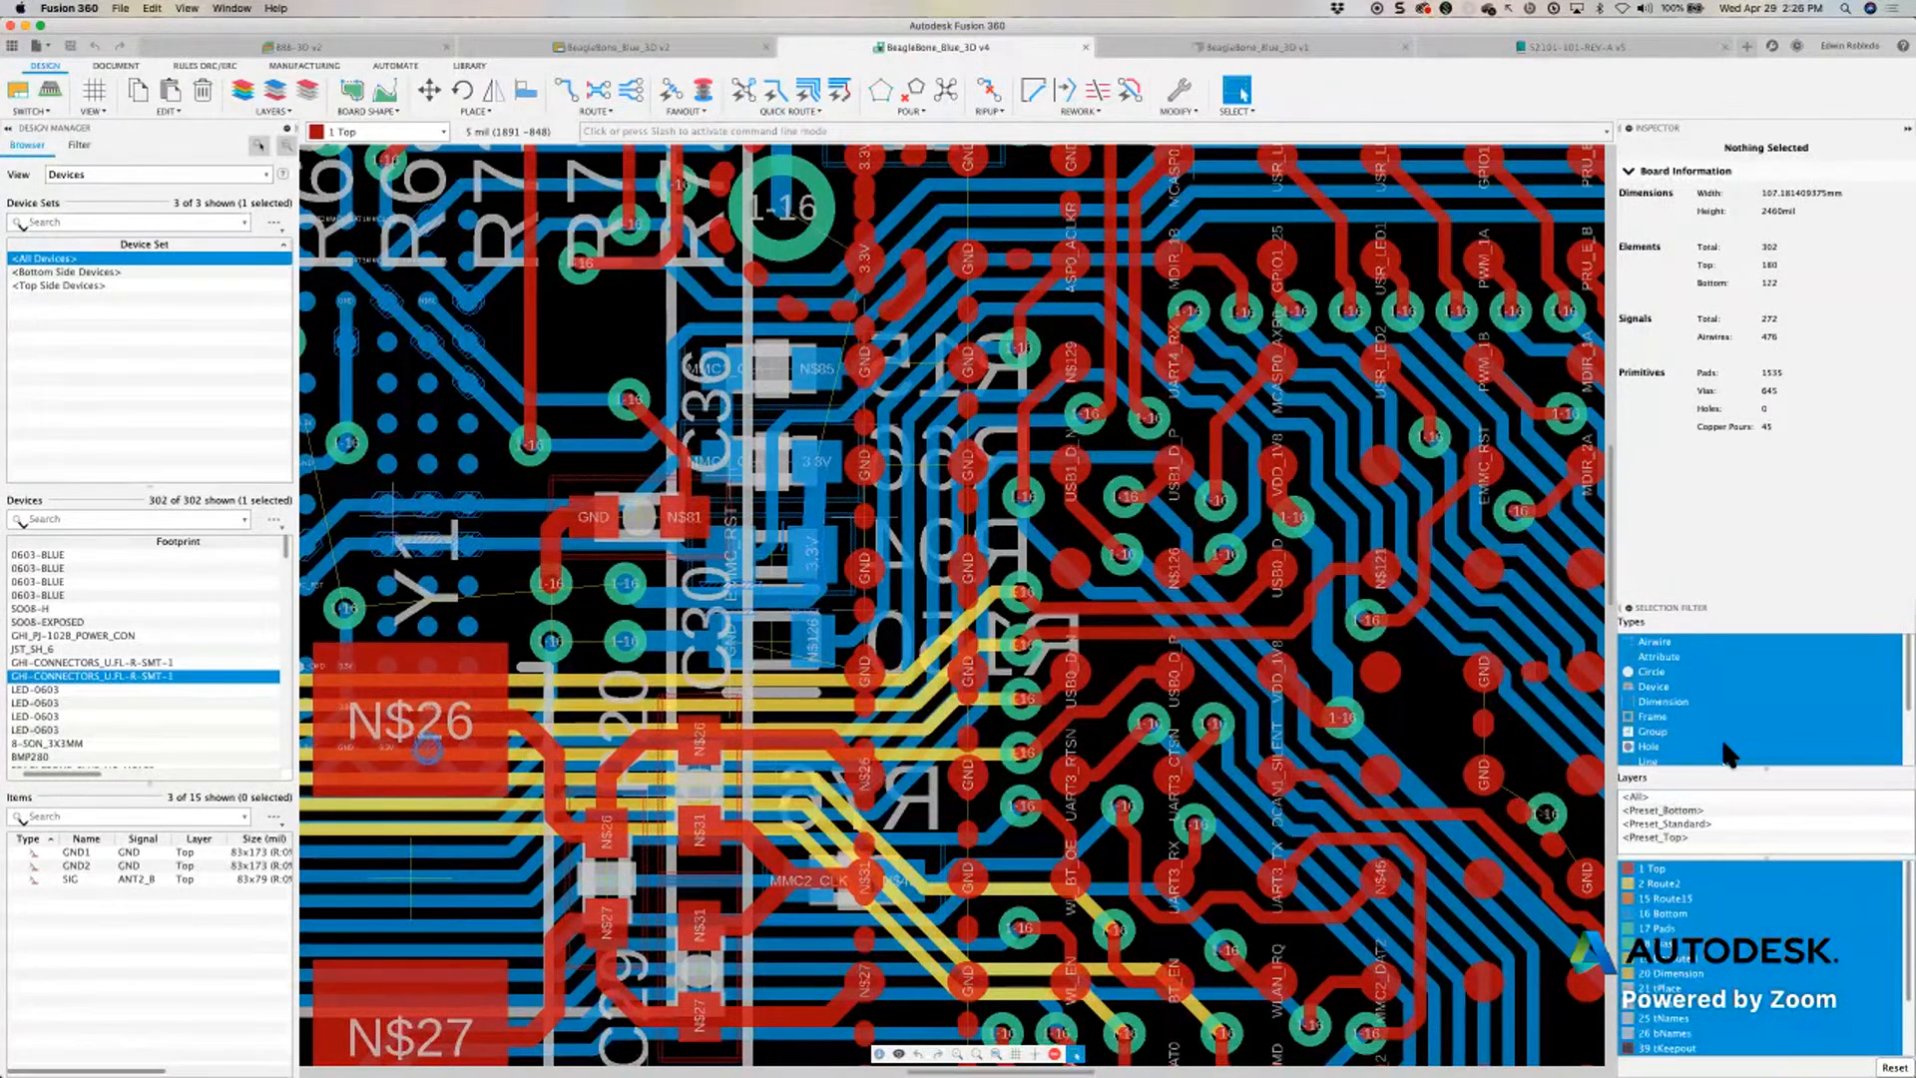
# Restrict the selection filter to Device objects on layer 16 Bottom and window-select R15, R66, R94 and R150 beside C36 and C30
pyautogui.scroll(-3, 1725, 747)
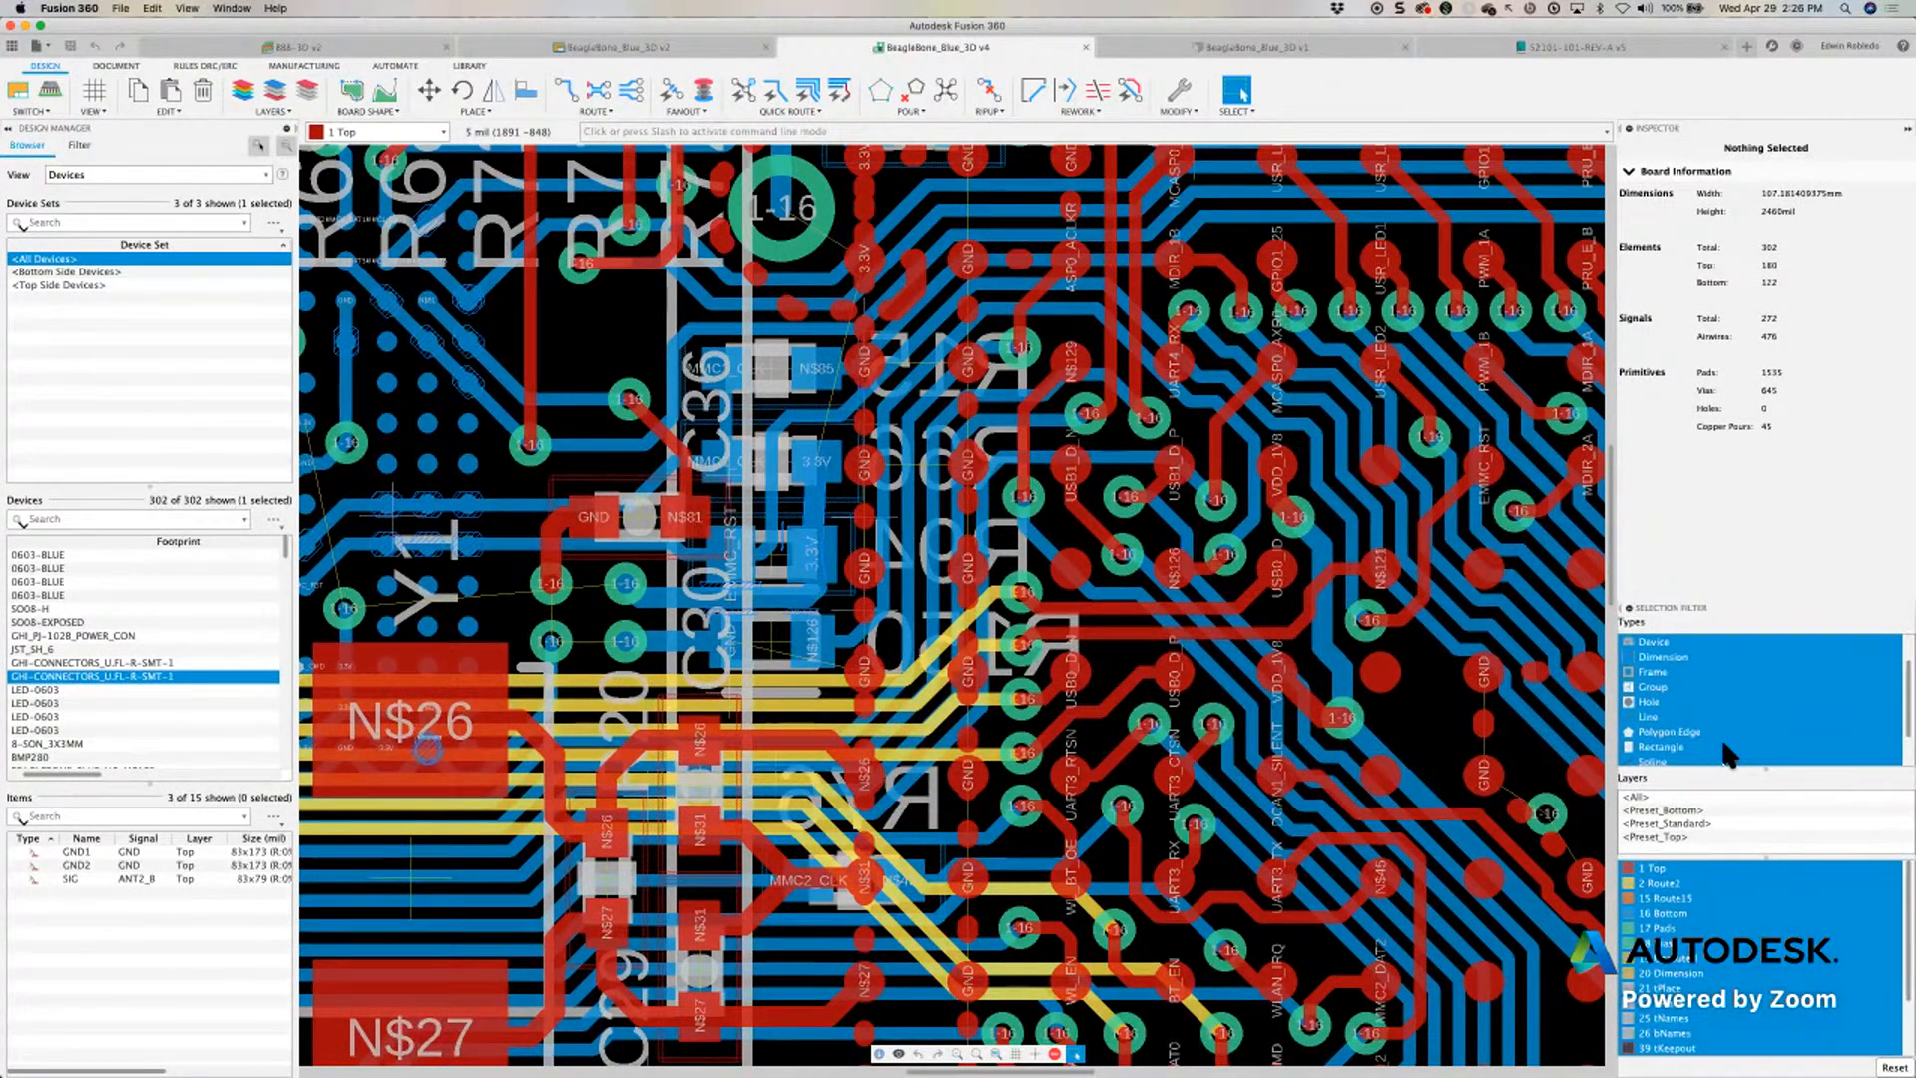
pyautogui.click(1661, 641)
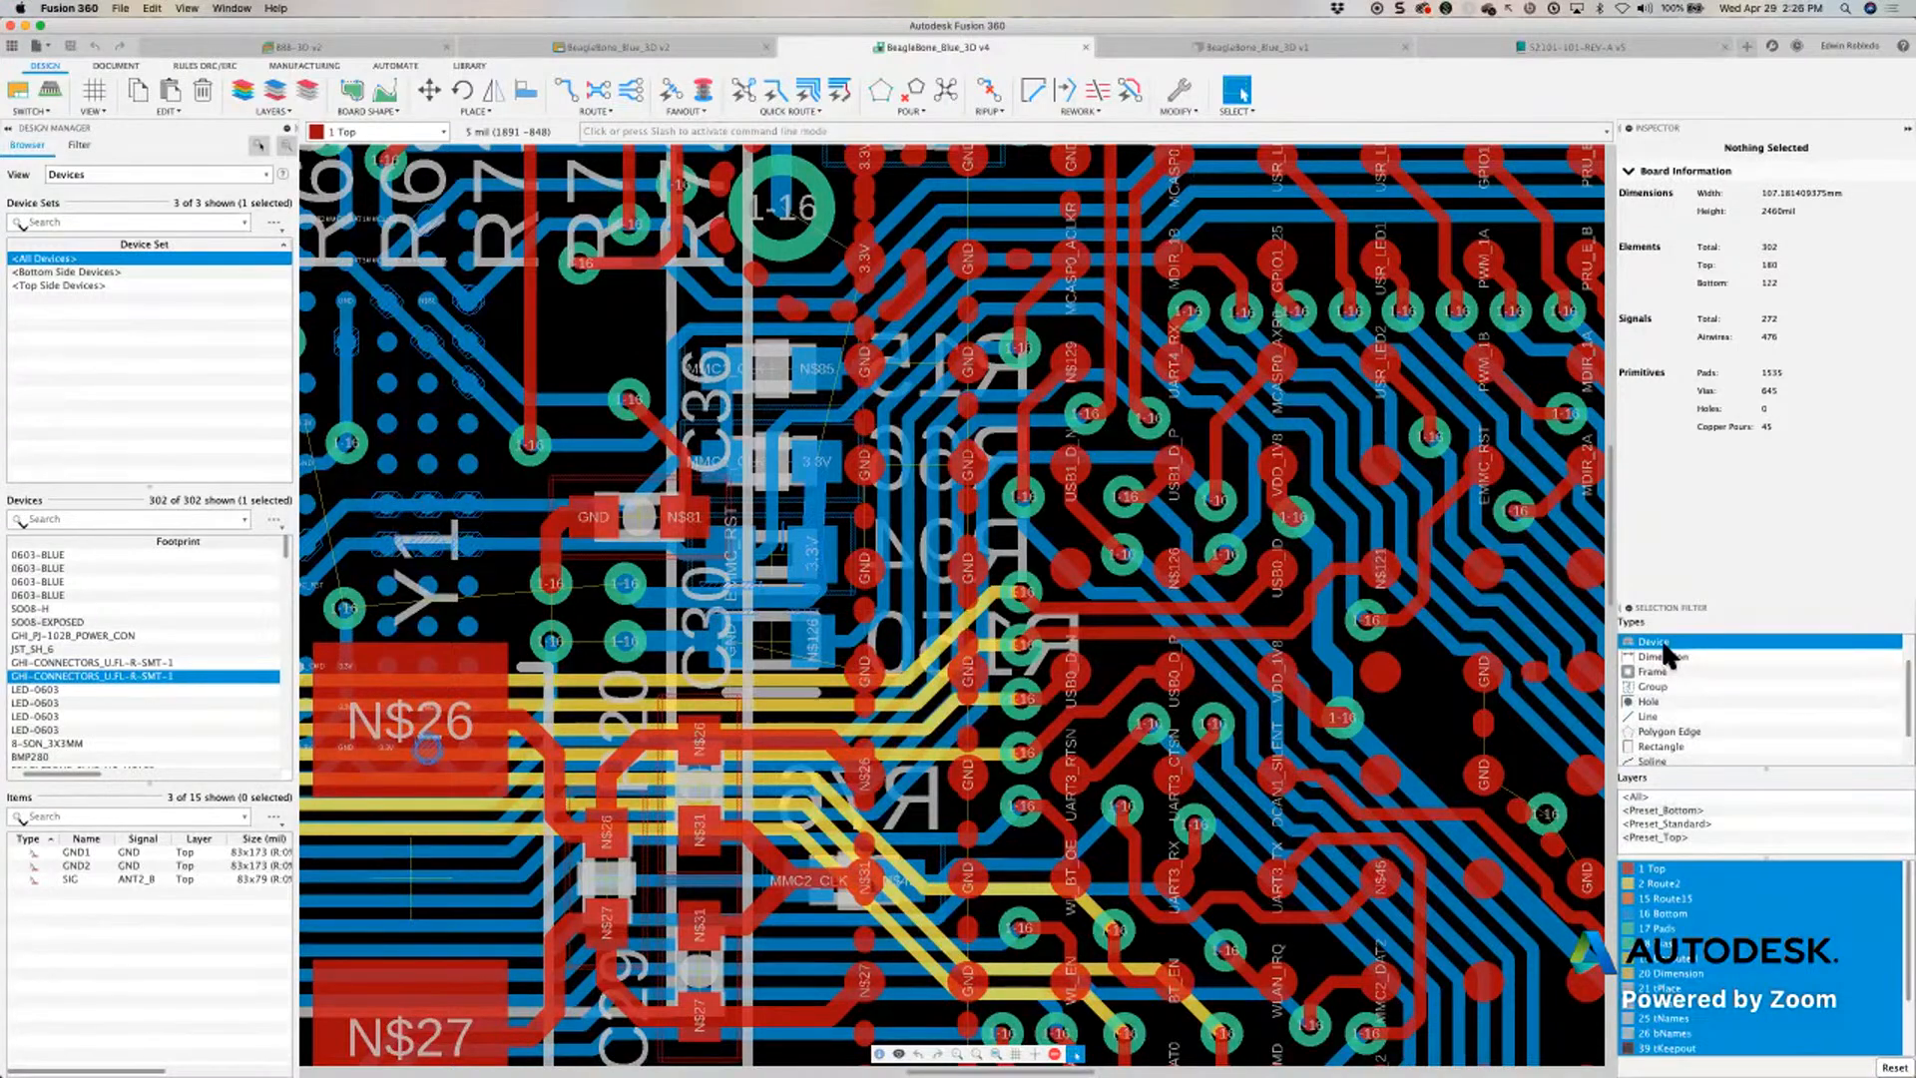
pyautogui.click(1707, 913)
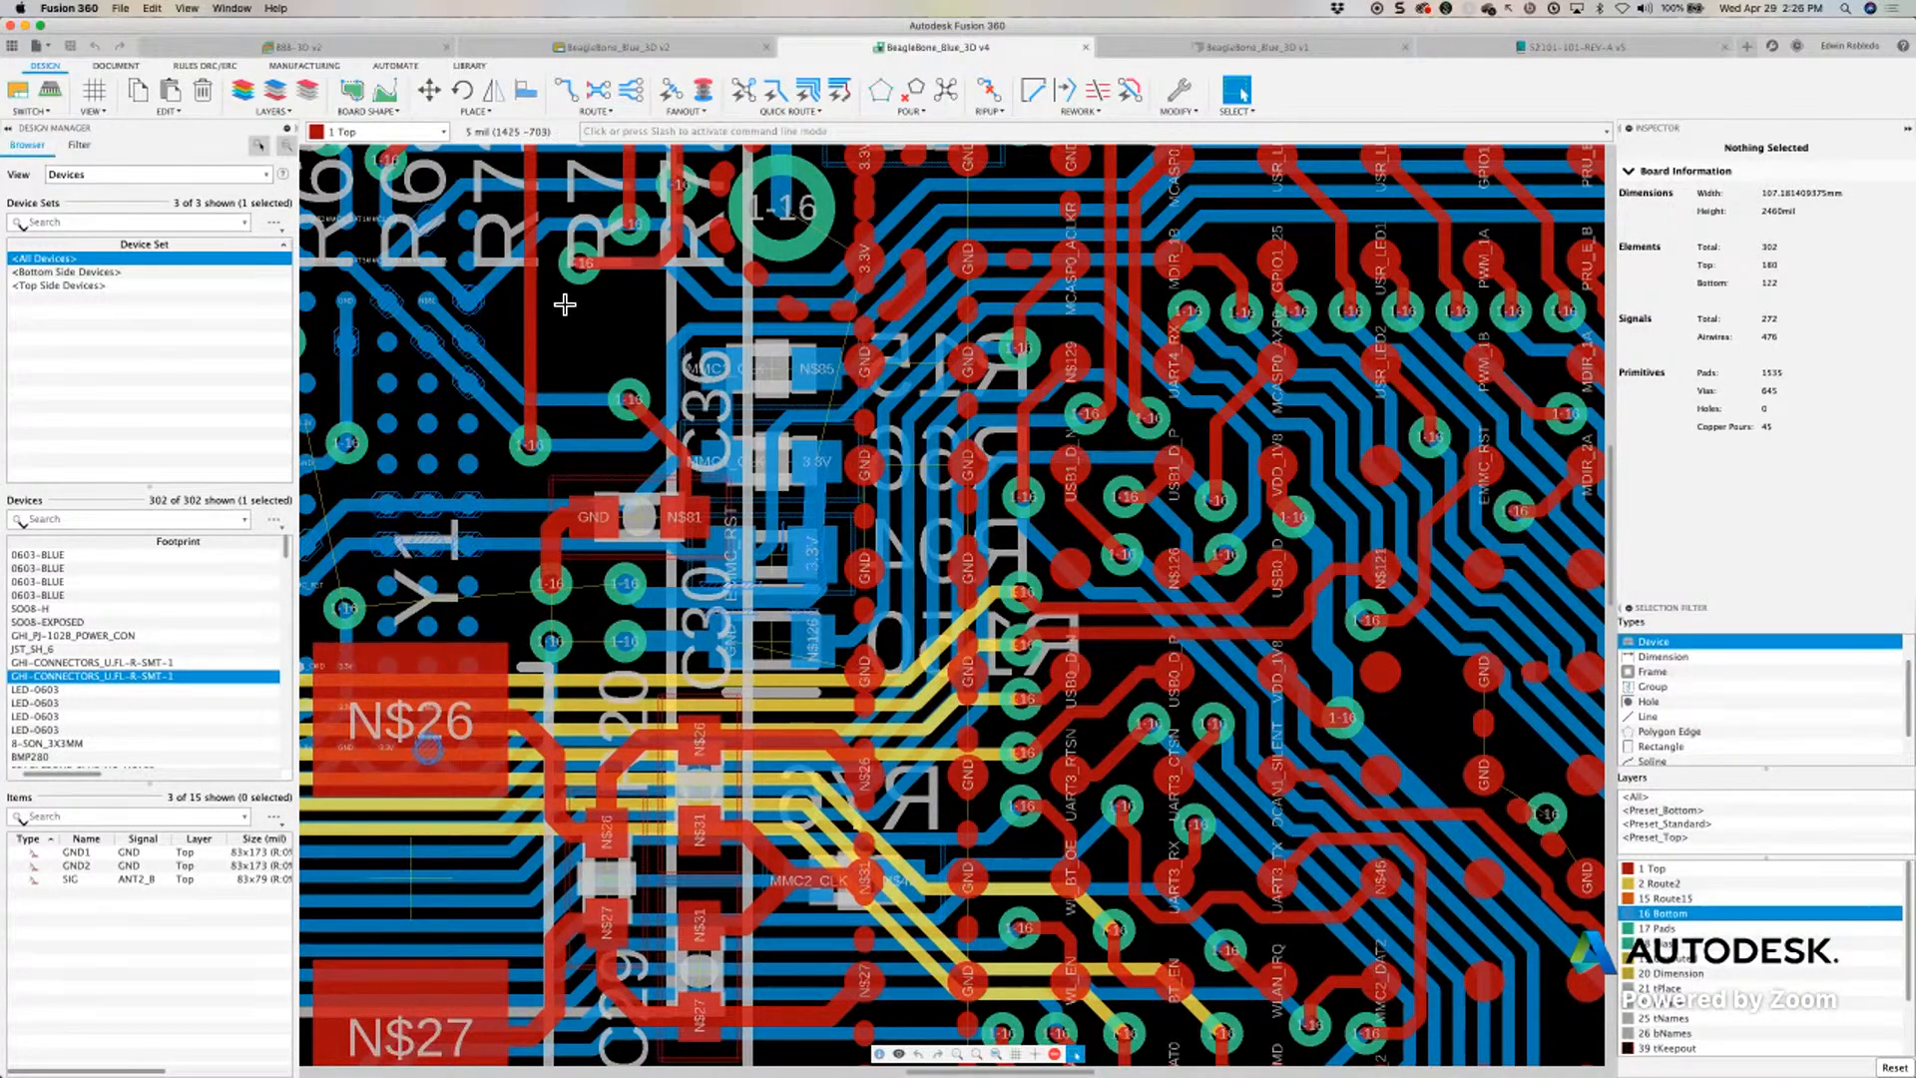
pyautogui.moveTo(555, 294); pyautogui.dragTo(1029, 735)
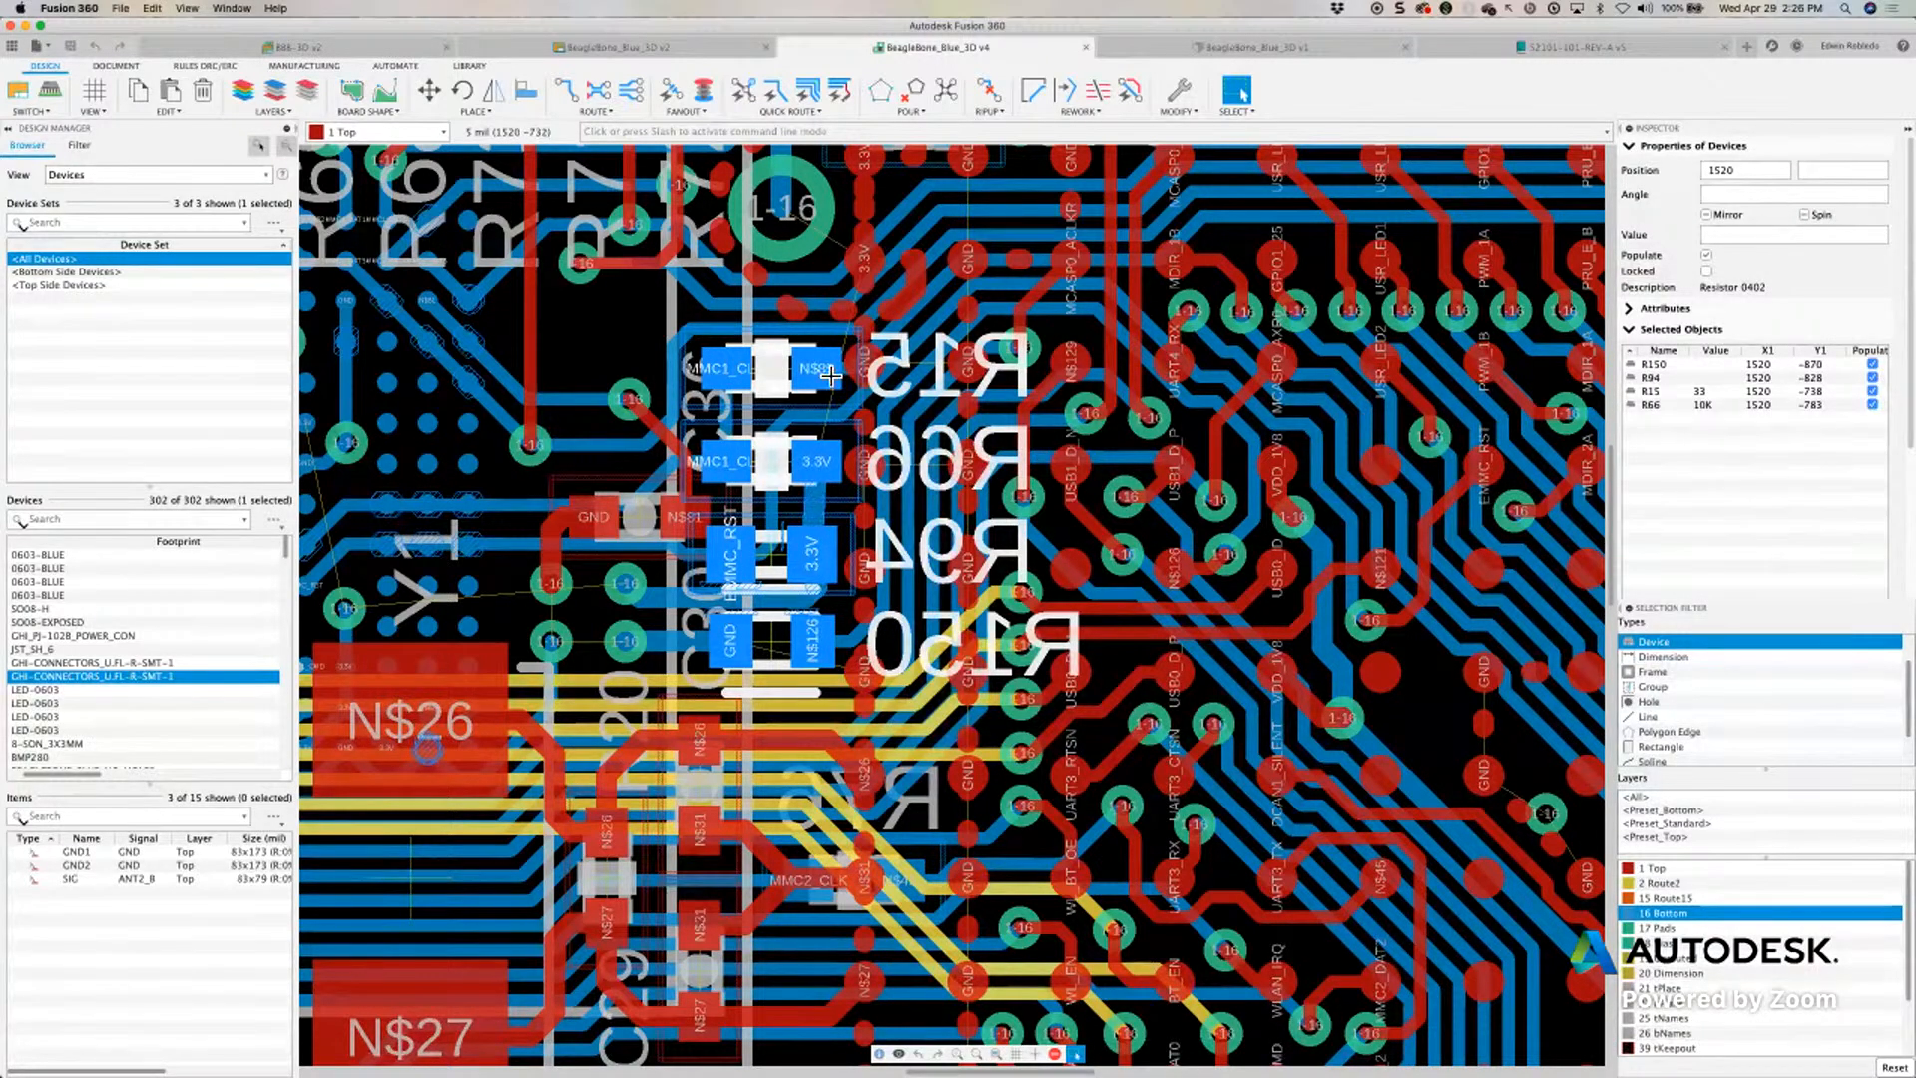
# Pick R150 among the selected objects and review its properties and the available quick actions
pyautogui.click(1655, 366)
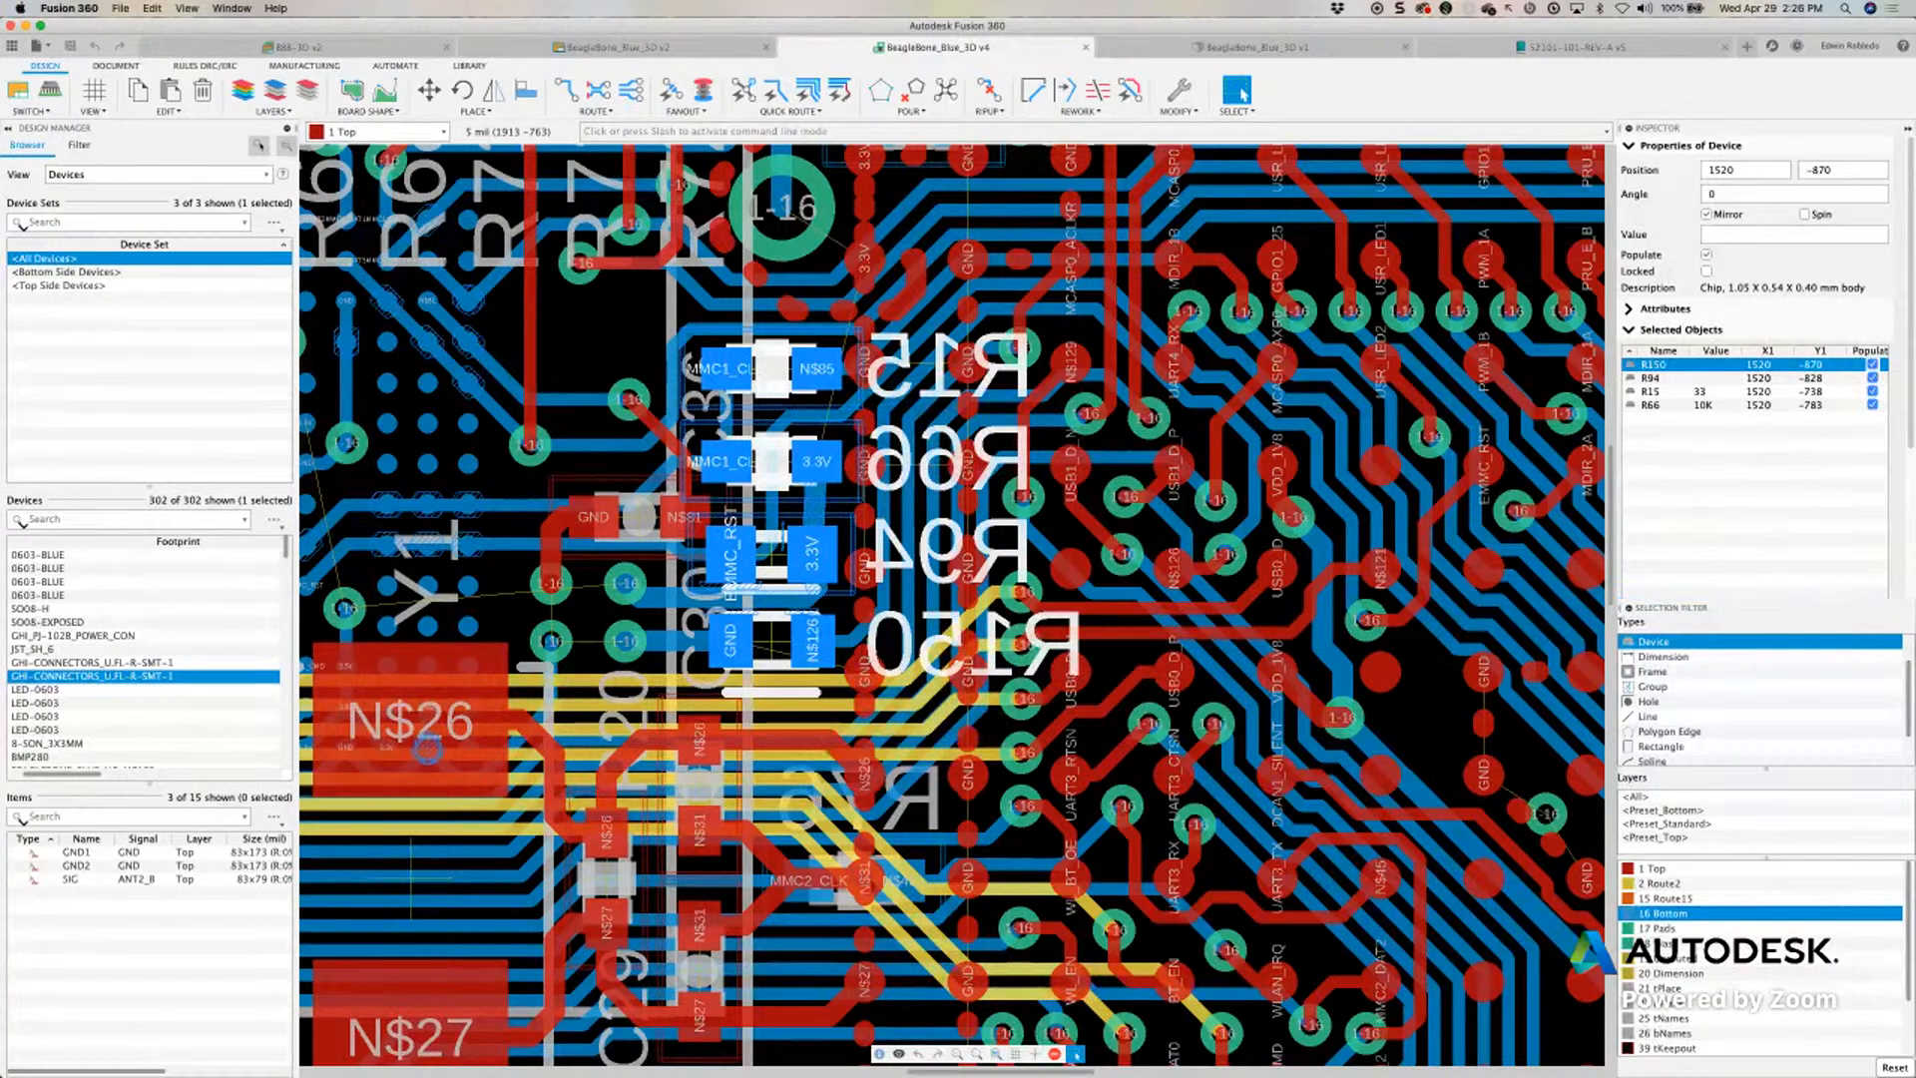
pyautogui.scroll(-2, 1757, 399)
pyautogui.scroll(-4, 1741, 534)
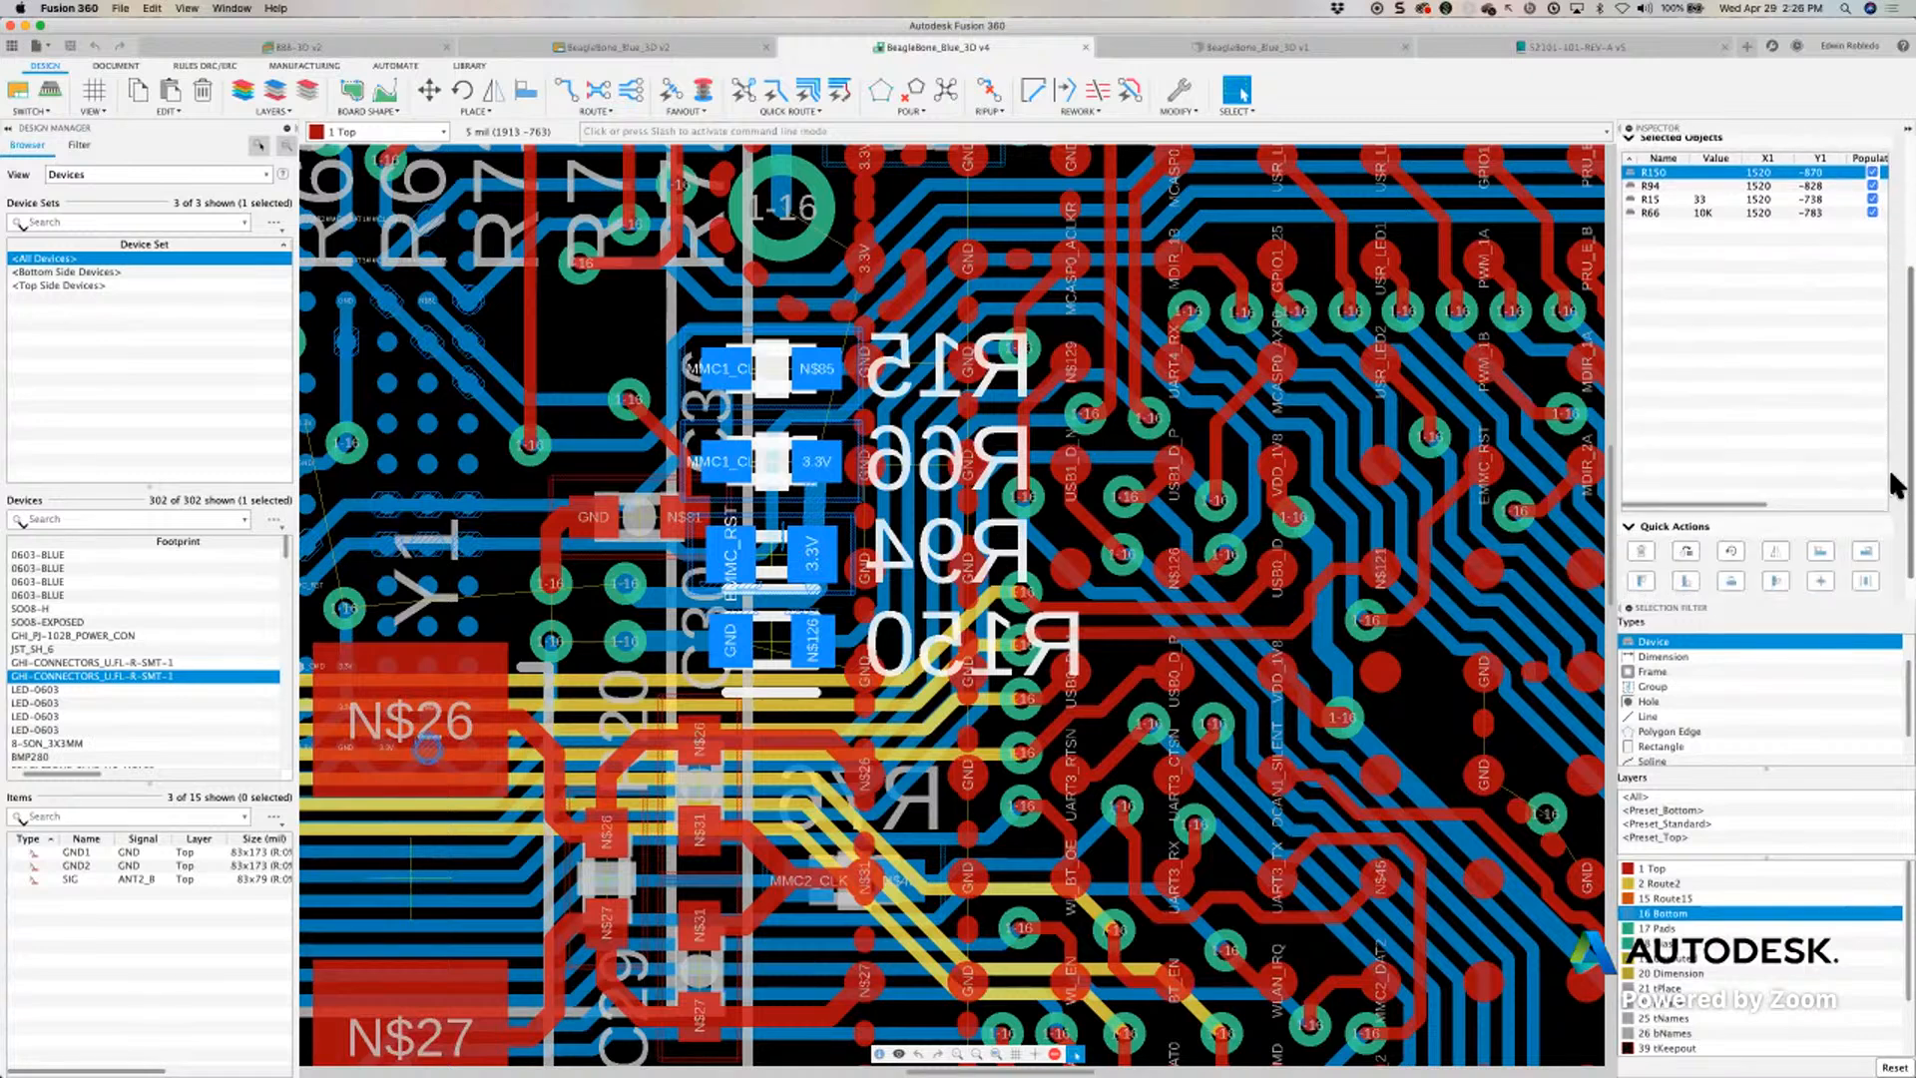
# Examine the library, package and 3D package names of the selected resistors R150, R94, R15 and R66
pyautogui.moveTo(1742, 531); pyautogui.dragTo(1873, 526)
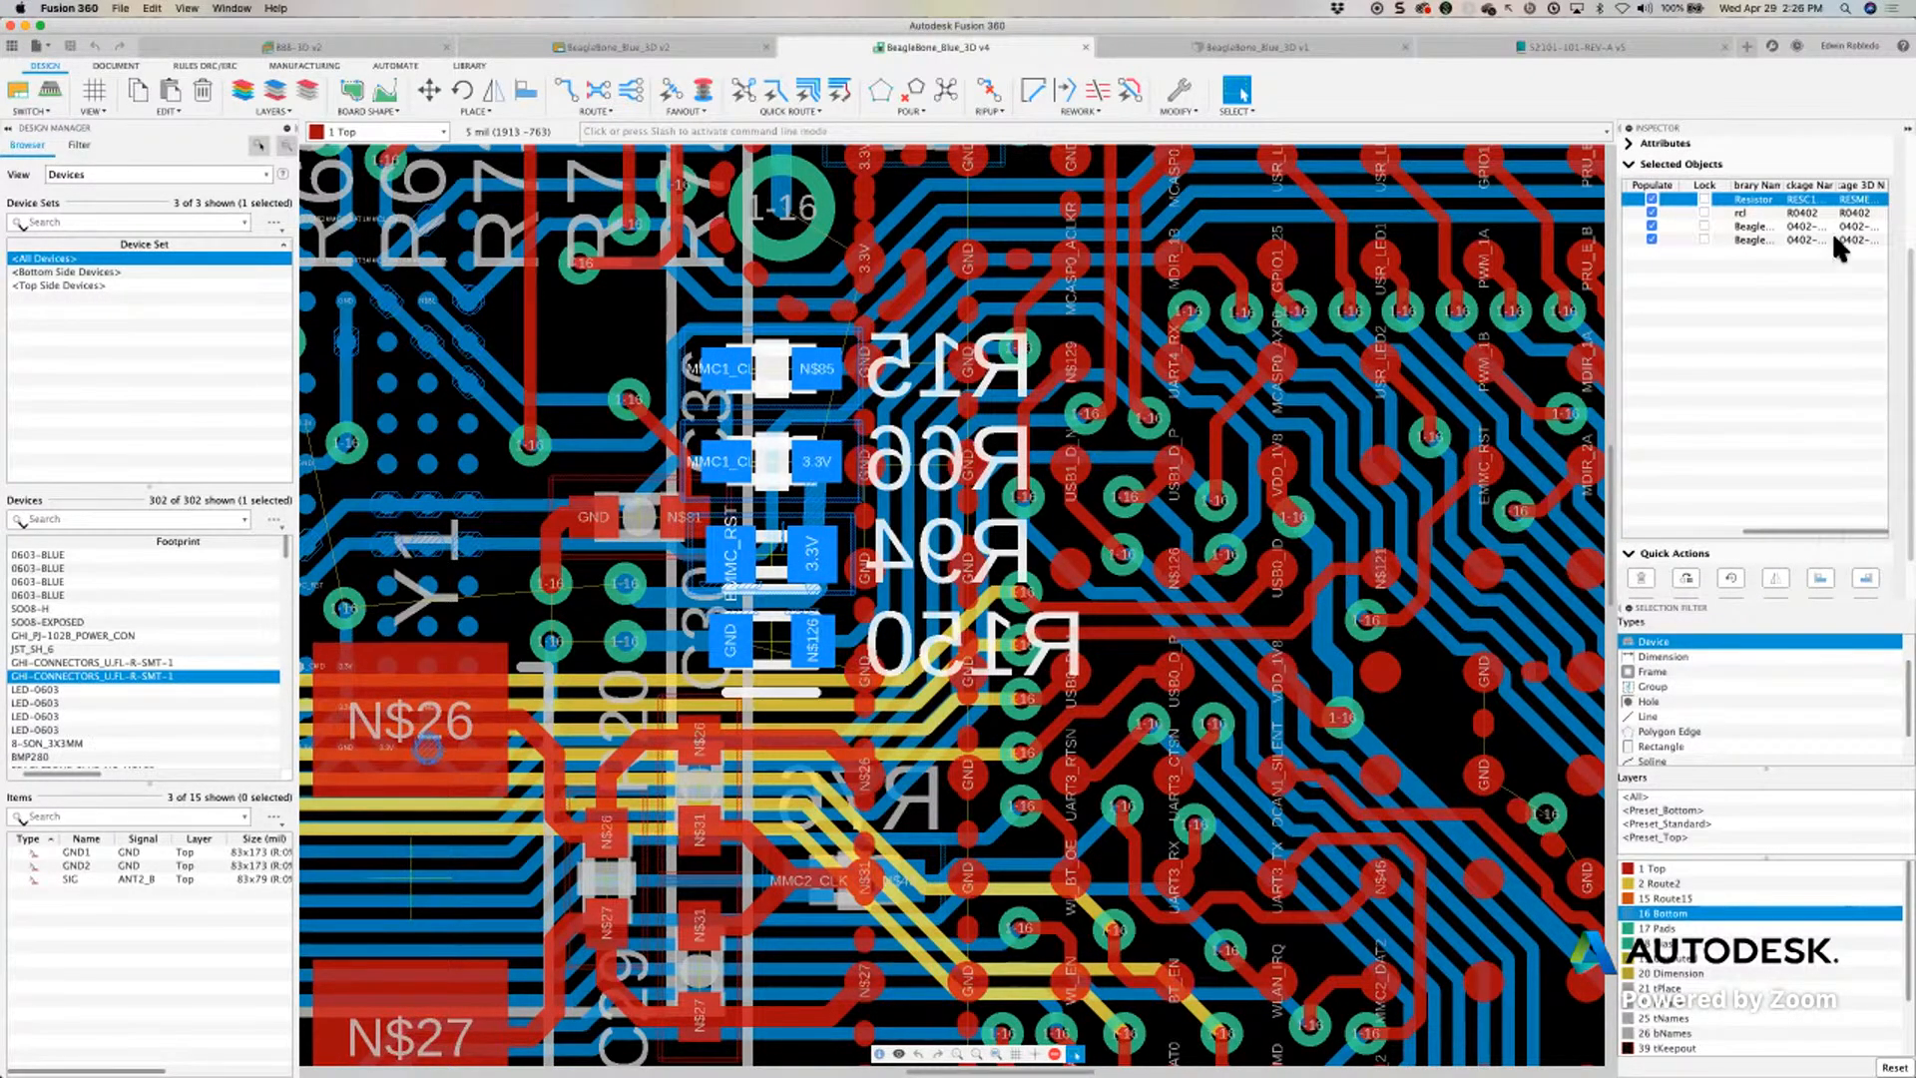
pyautogui.moveTo(1837, 187); pyautogui.dragTo(1872, 189)
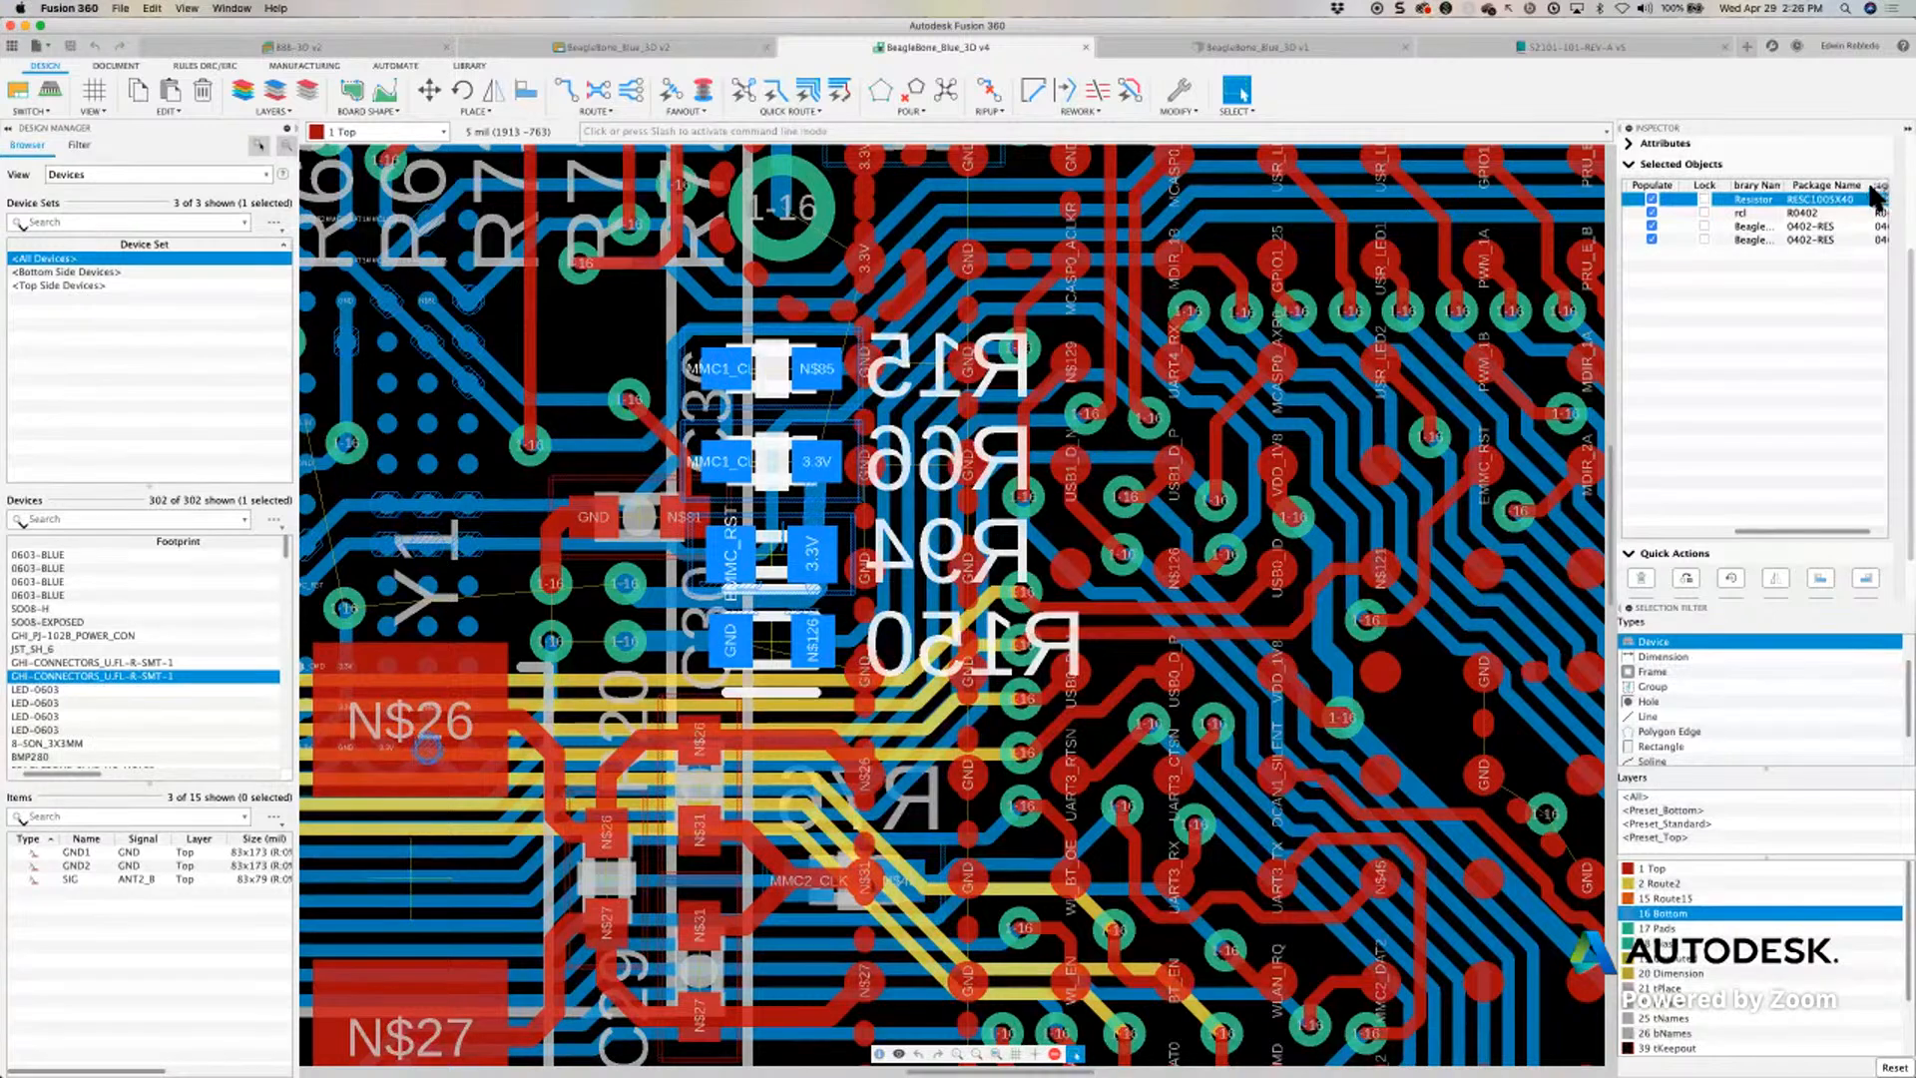
pyautogui.moveTo(1763, 530); pyautogui.dragTo(1782, 530)
pyautogui.scroll(-2, 1777, 530)
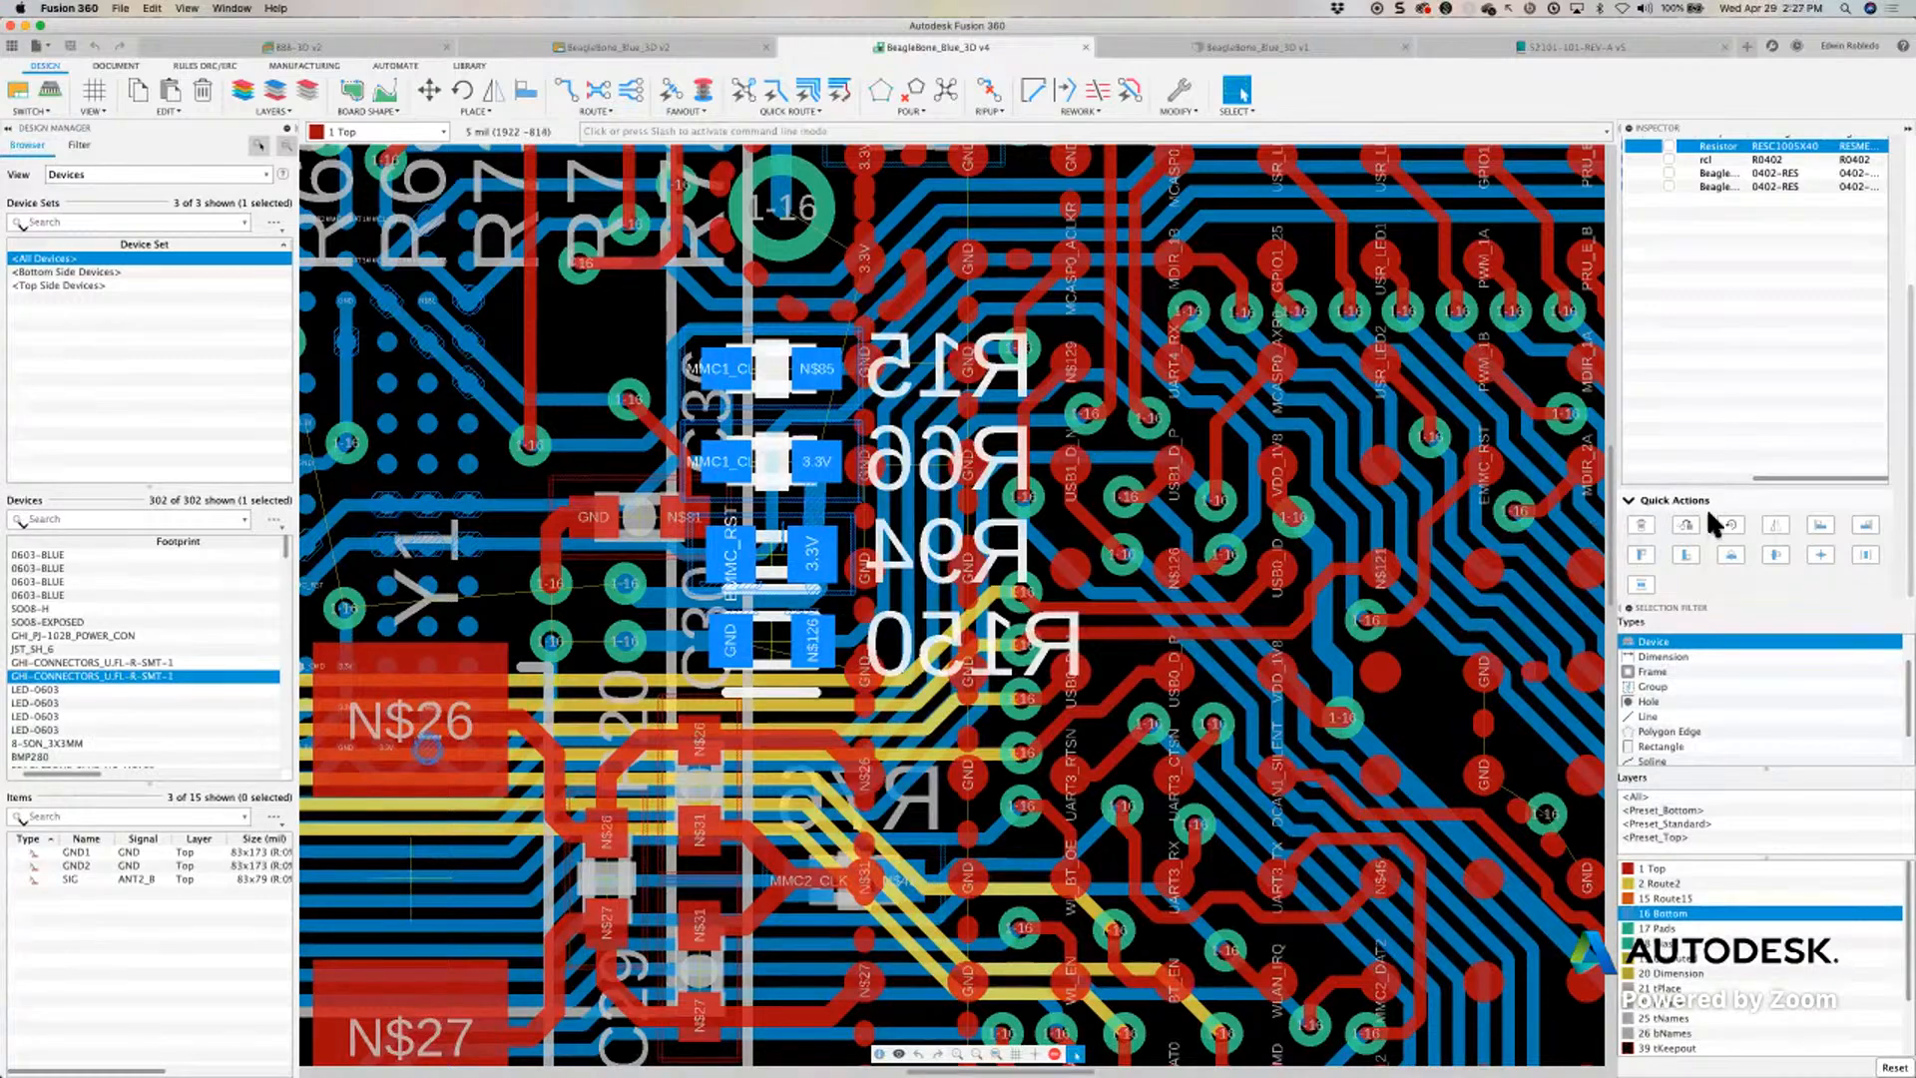
# Replace the four selected resistors with package C0805 from the rcl library, and undo the replacement
pyautogui.click(1687, 523)
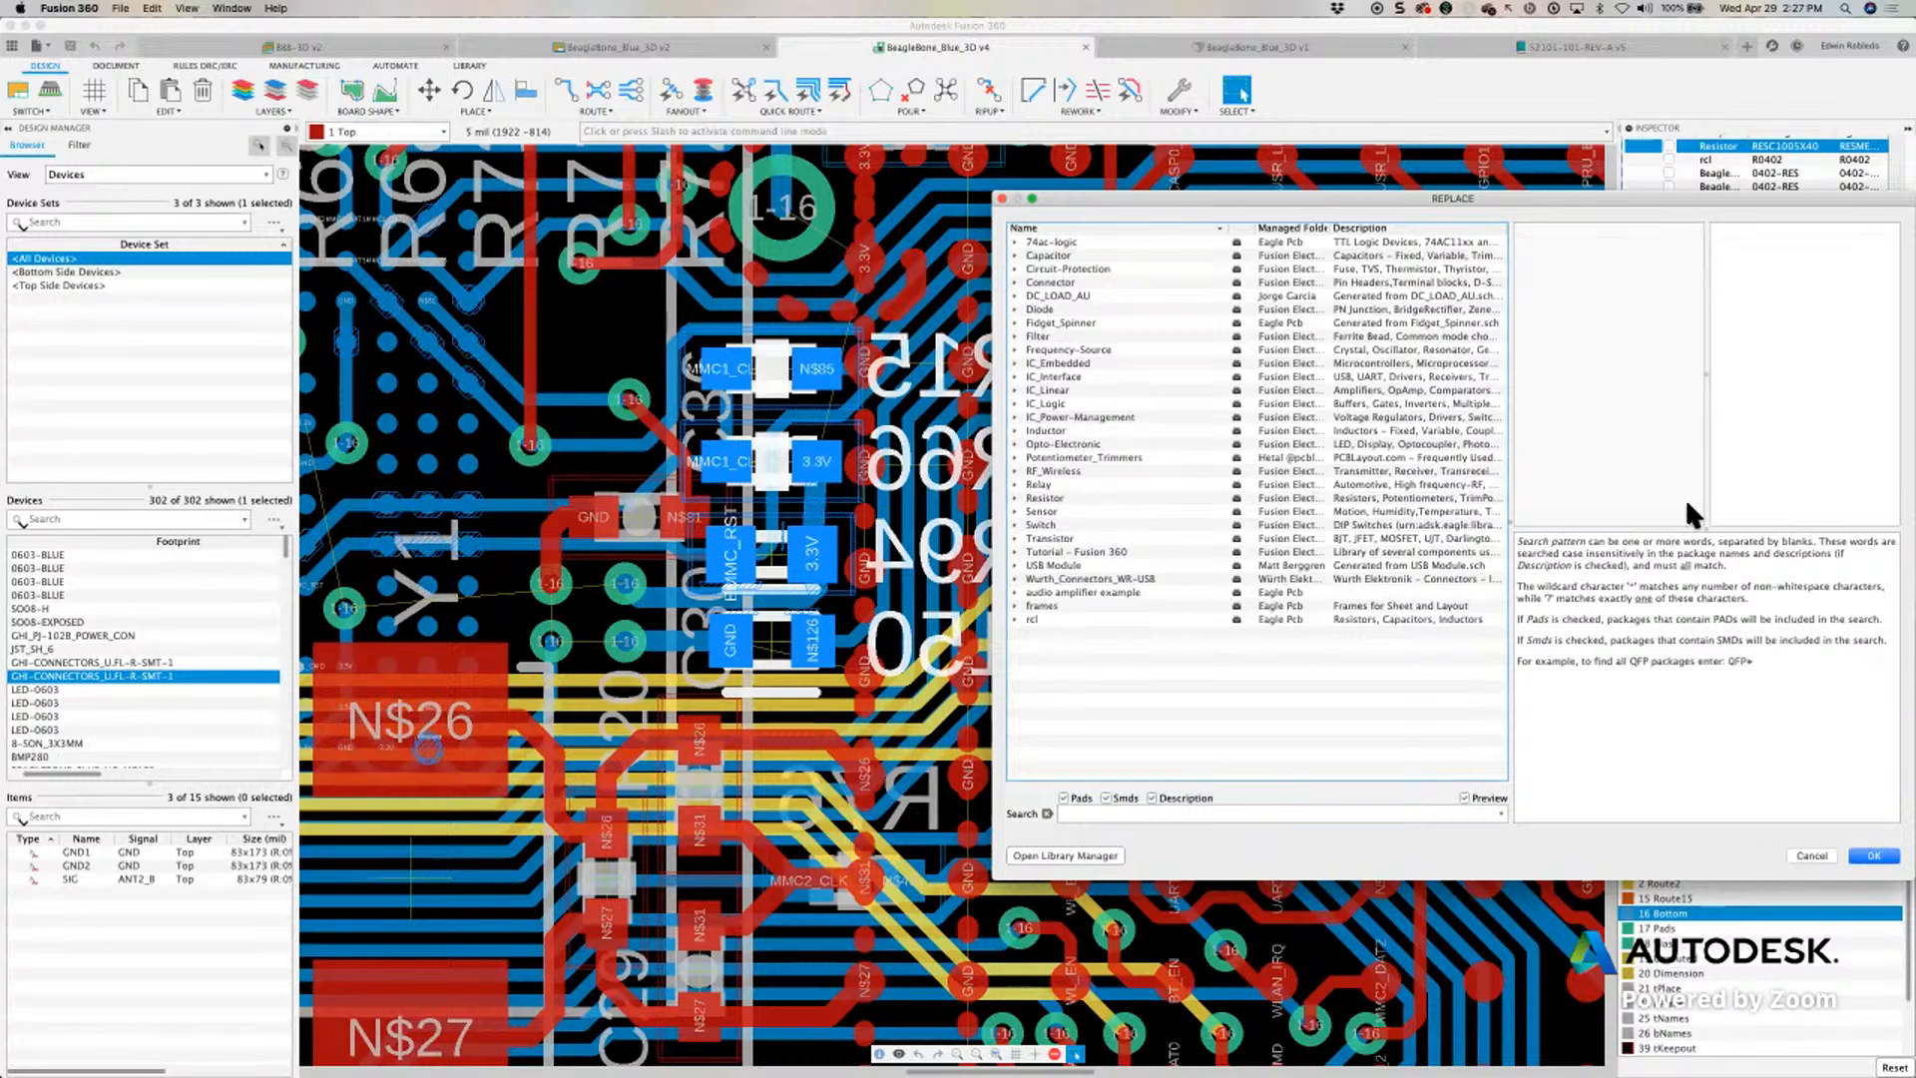
pyautogui.moveTo(1540, 207); pyautogui.dragTo(1251, 143)
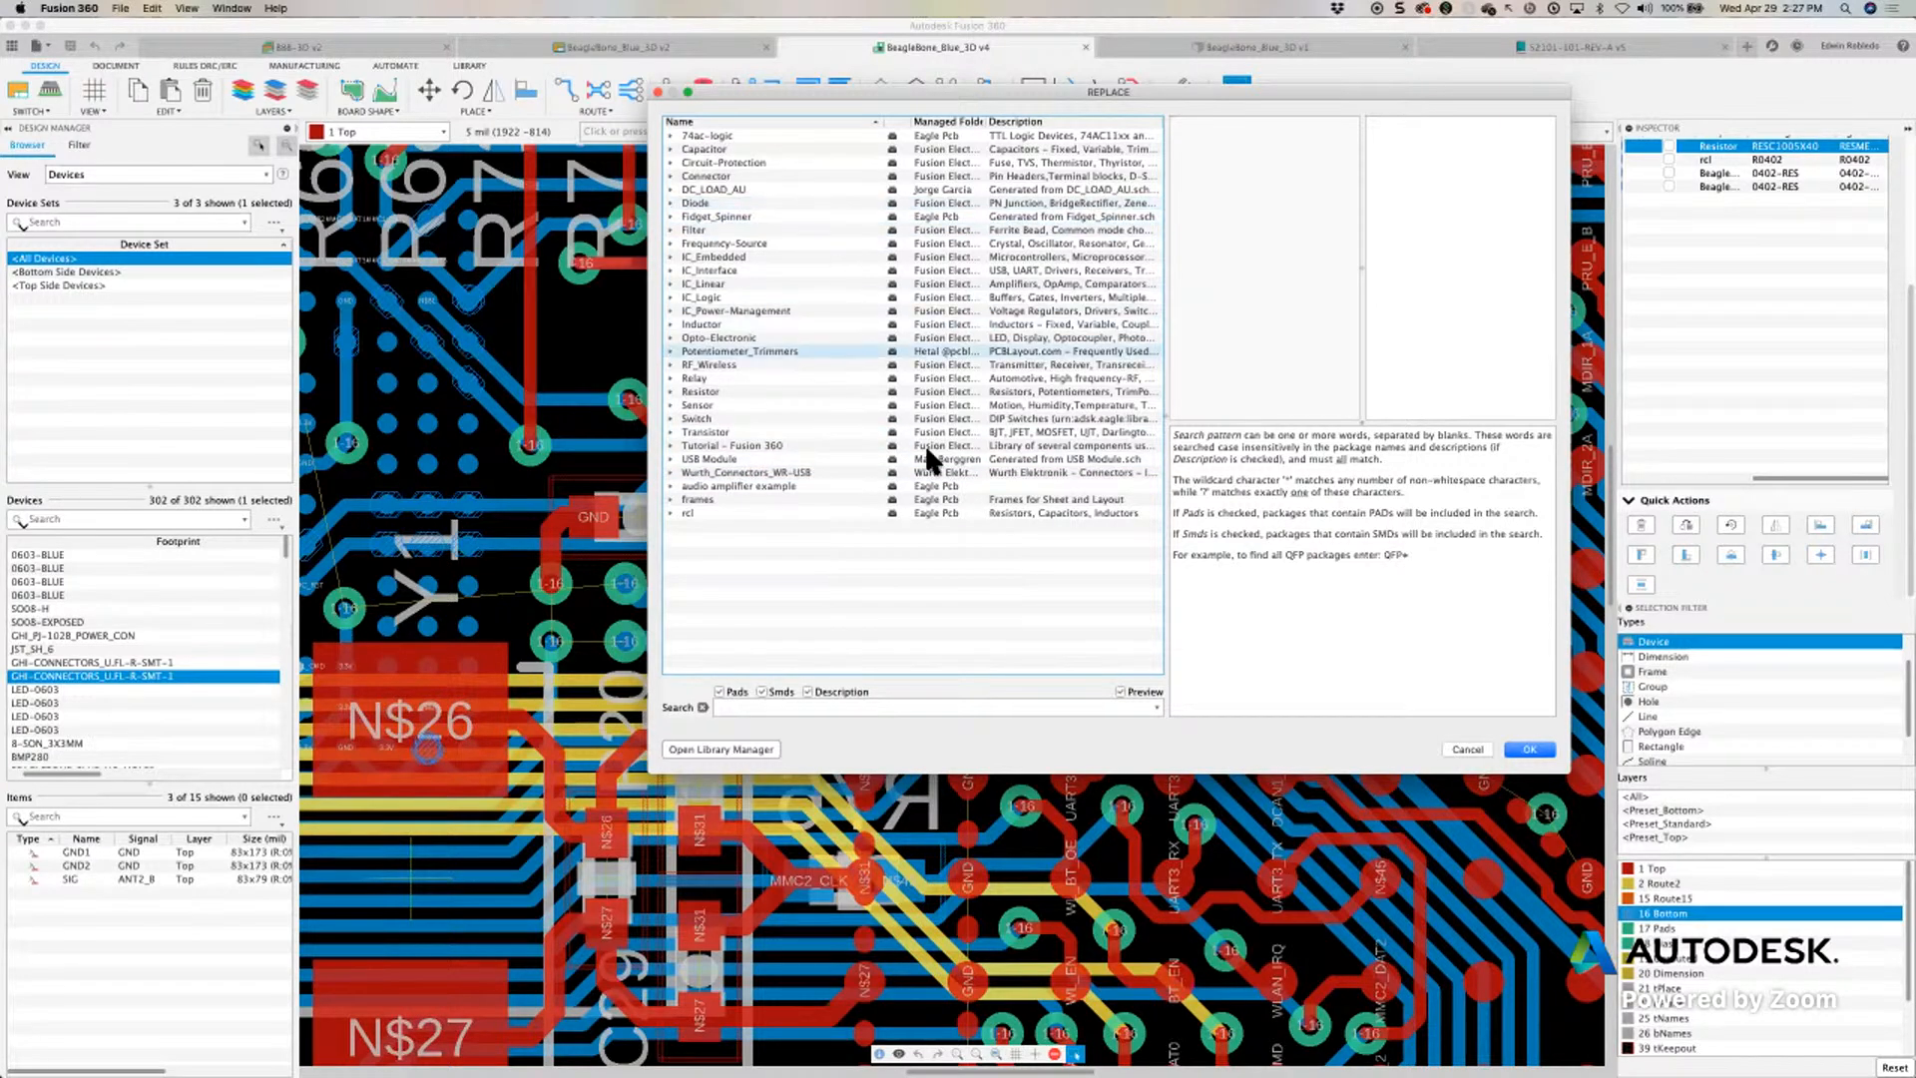
pyautogui.click(670, 513)
pyautogui.scroll(-10, 783, 394)
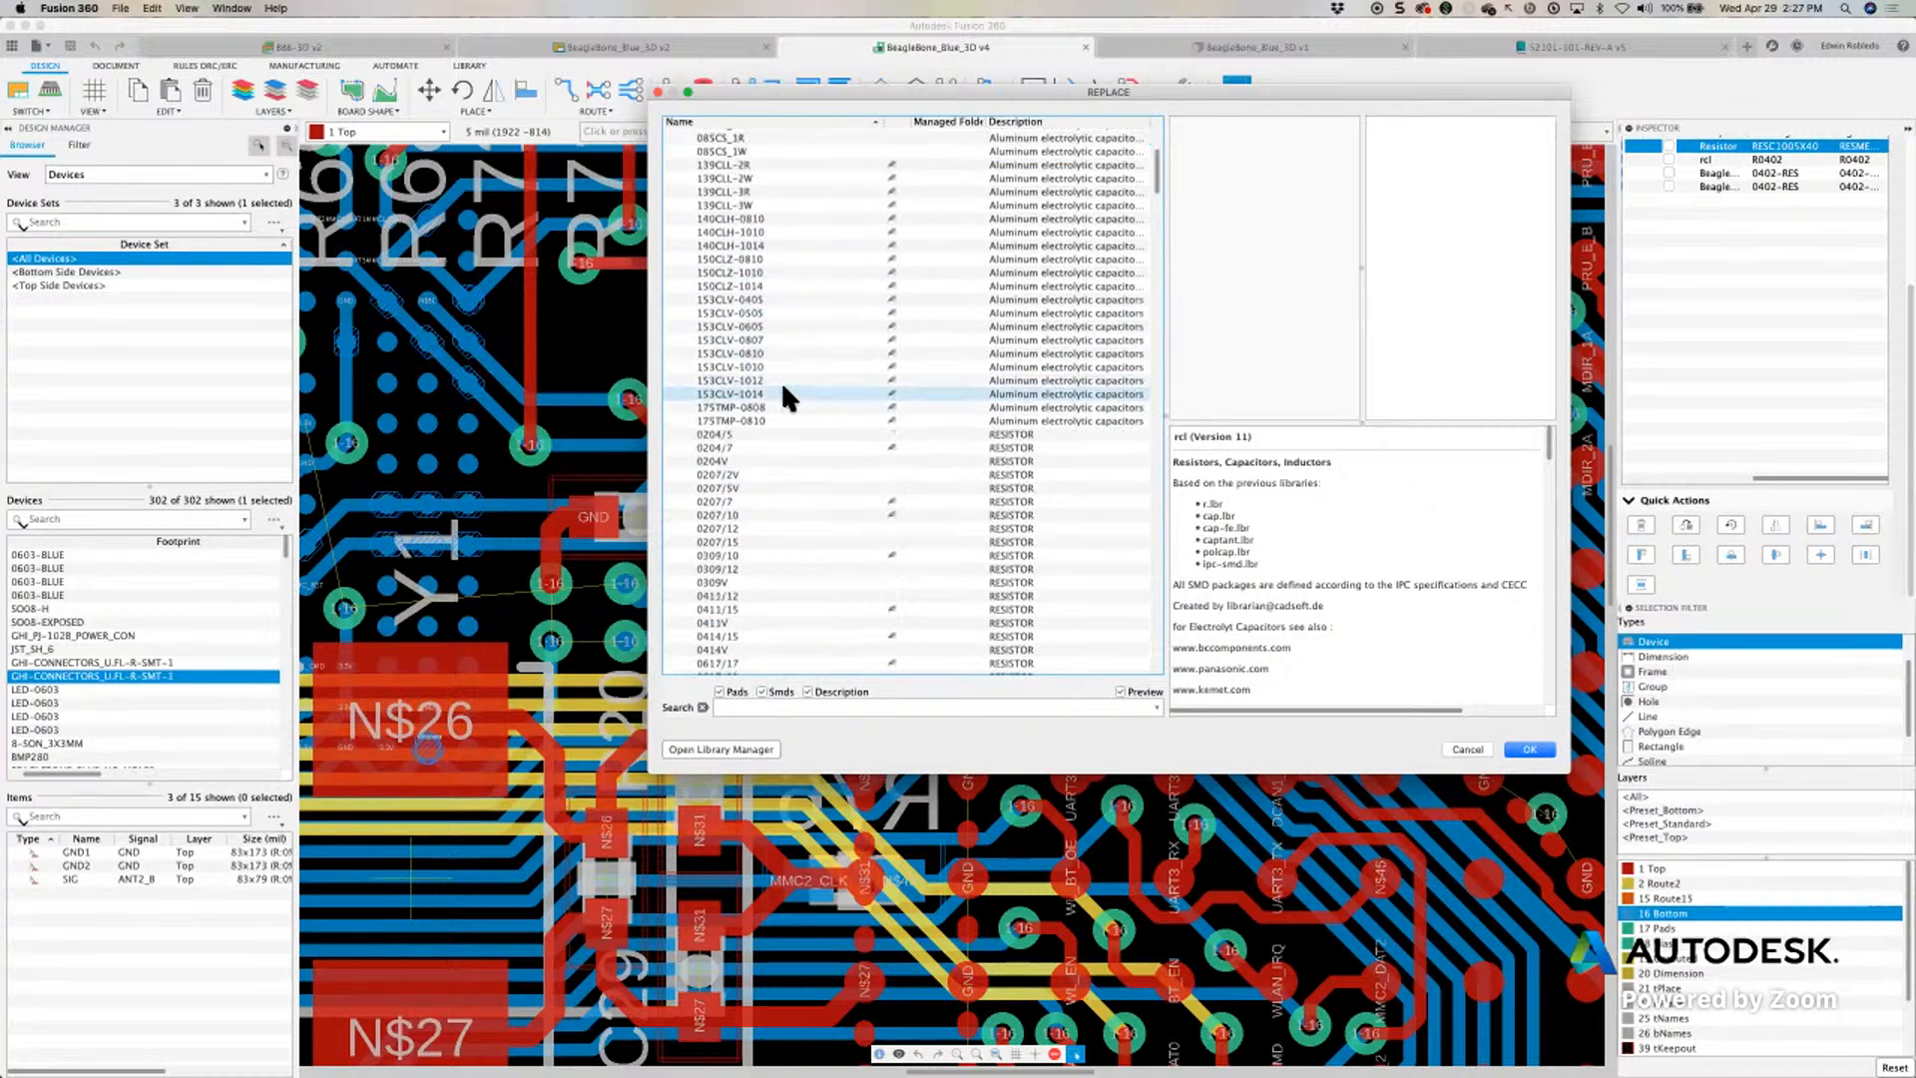
pyautogui.scroll(-6, 786, 394)
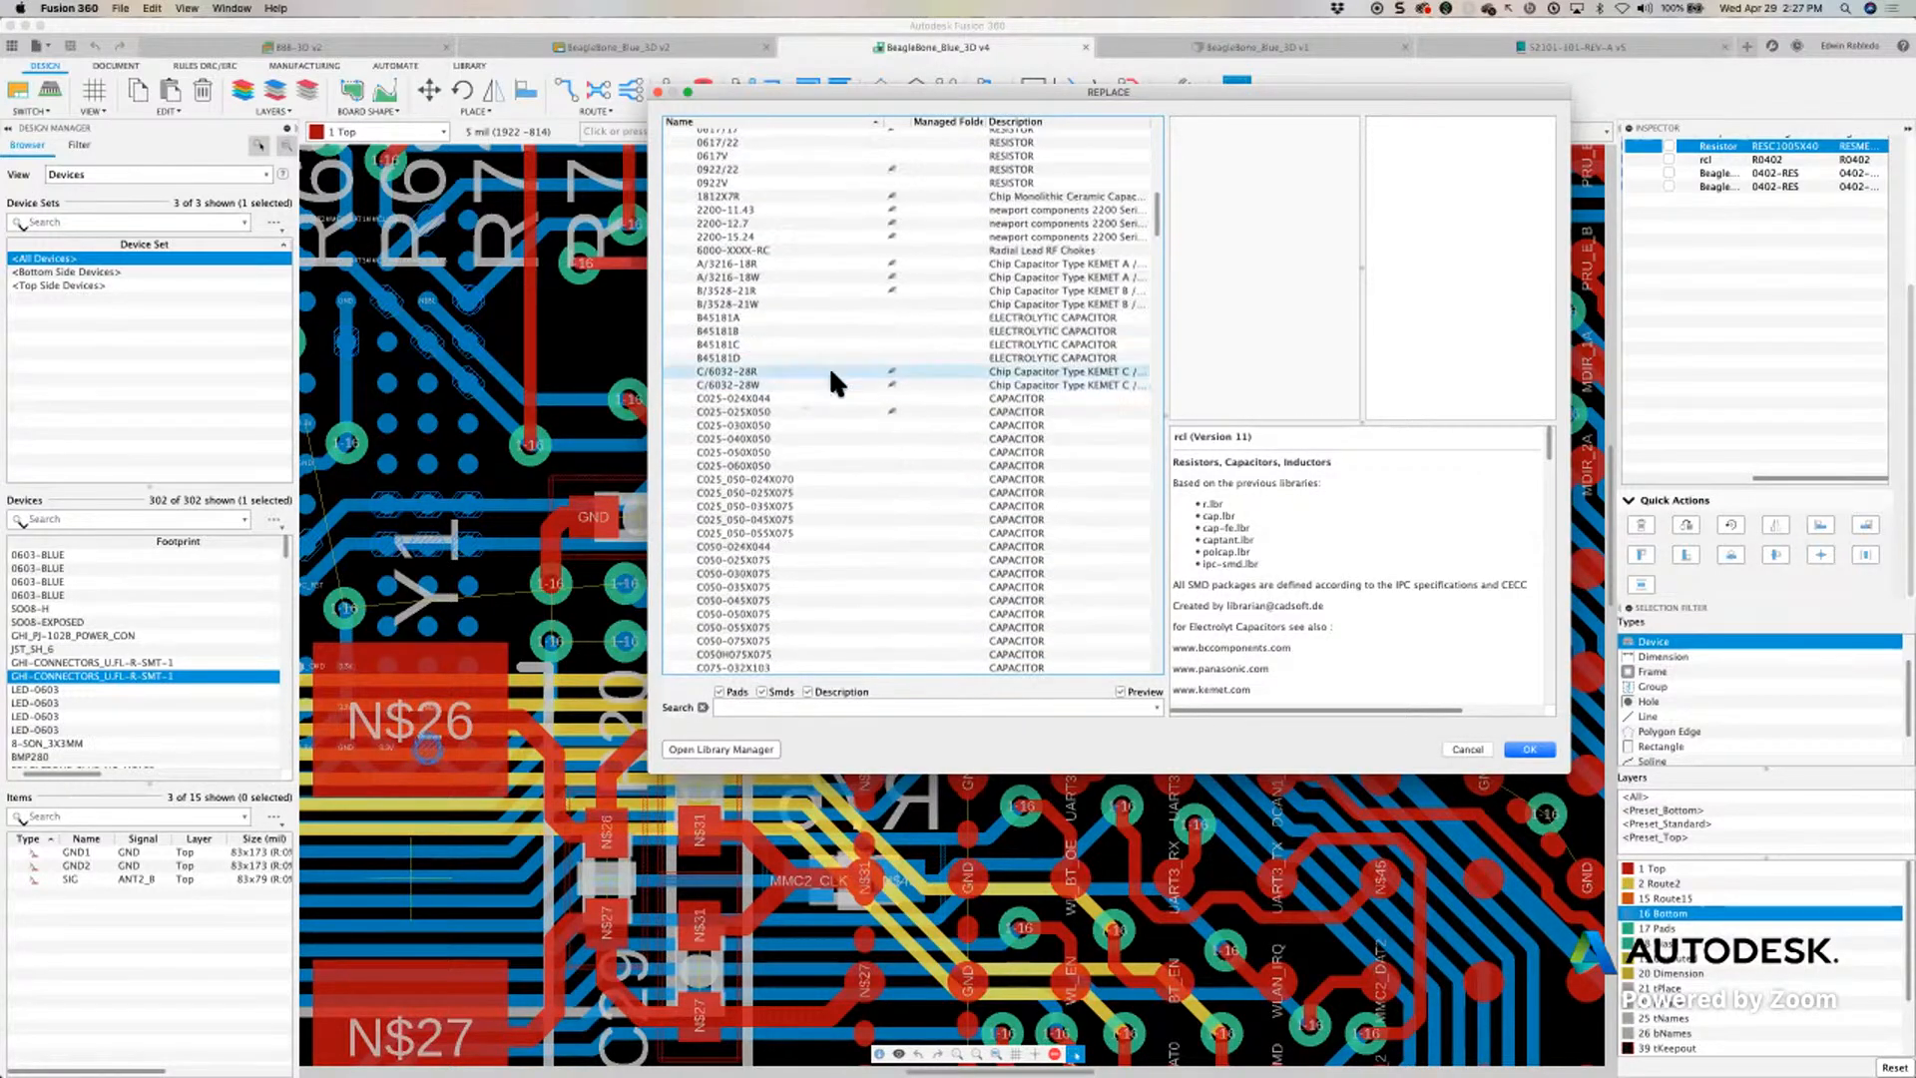
pyautogui.scroll(-6, 794, 551)
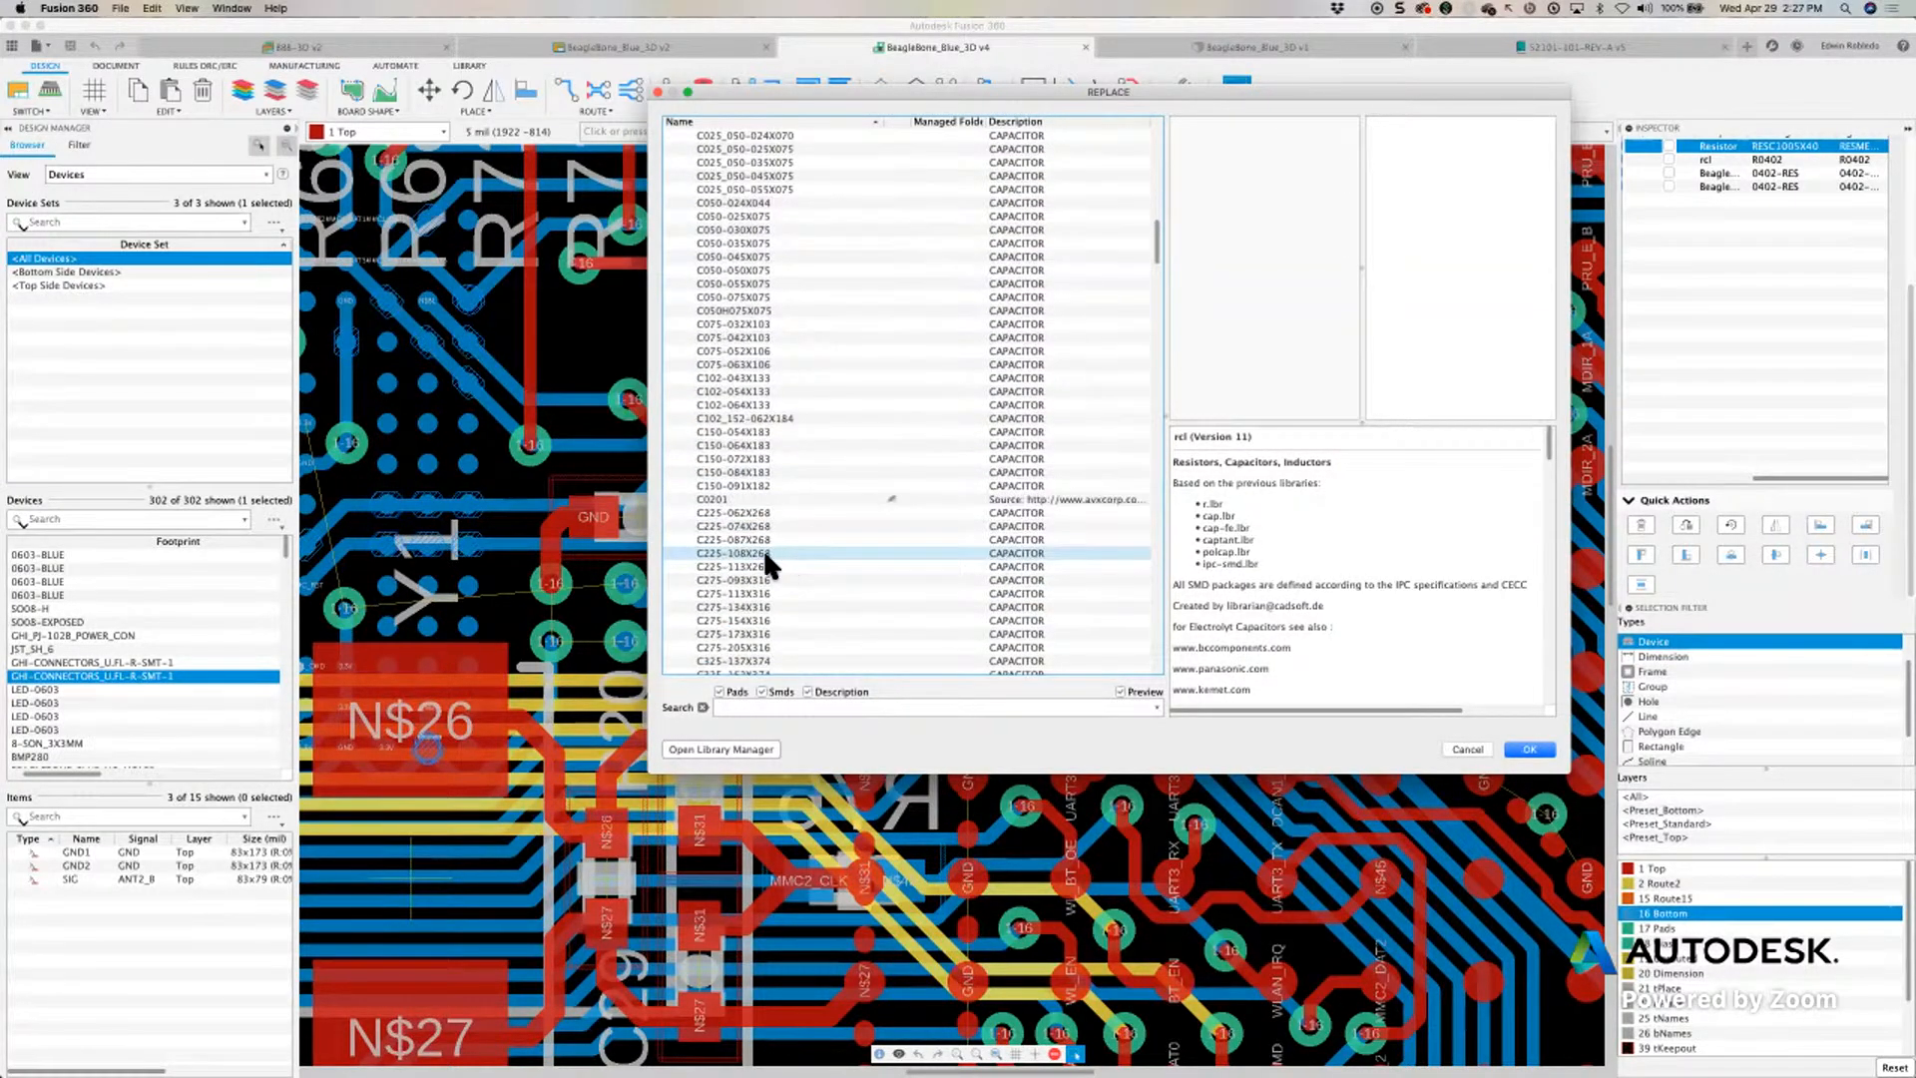
pyautogui.click(764, 552)
pyautogui.scroll(-10, 761, 550)
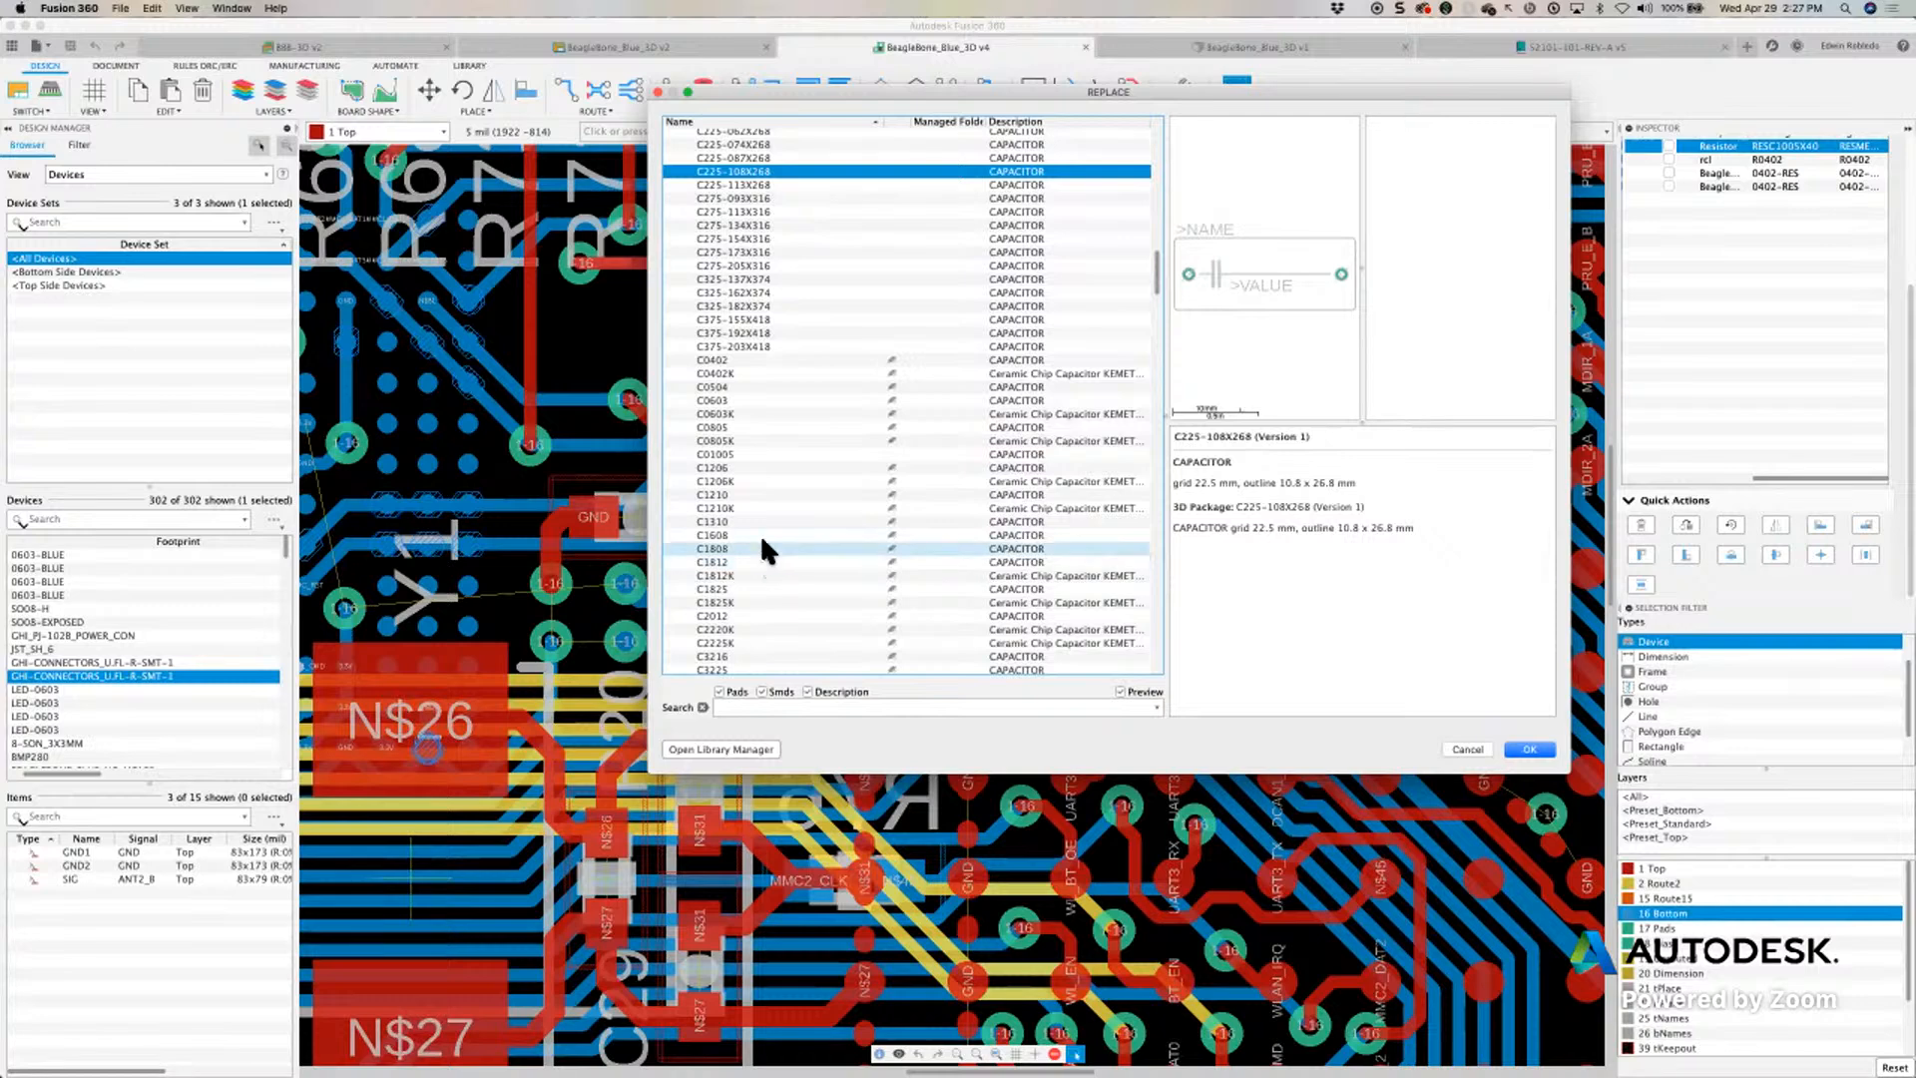
pyautogui.click(719, 428)
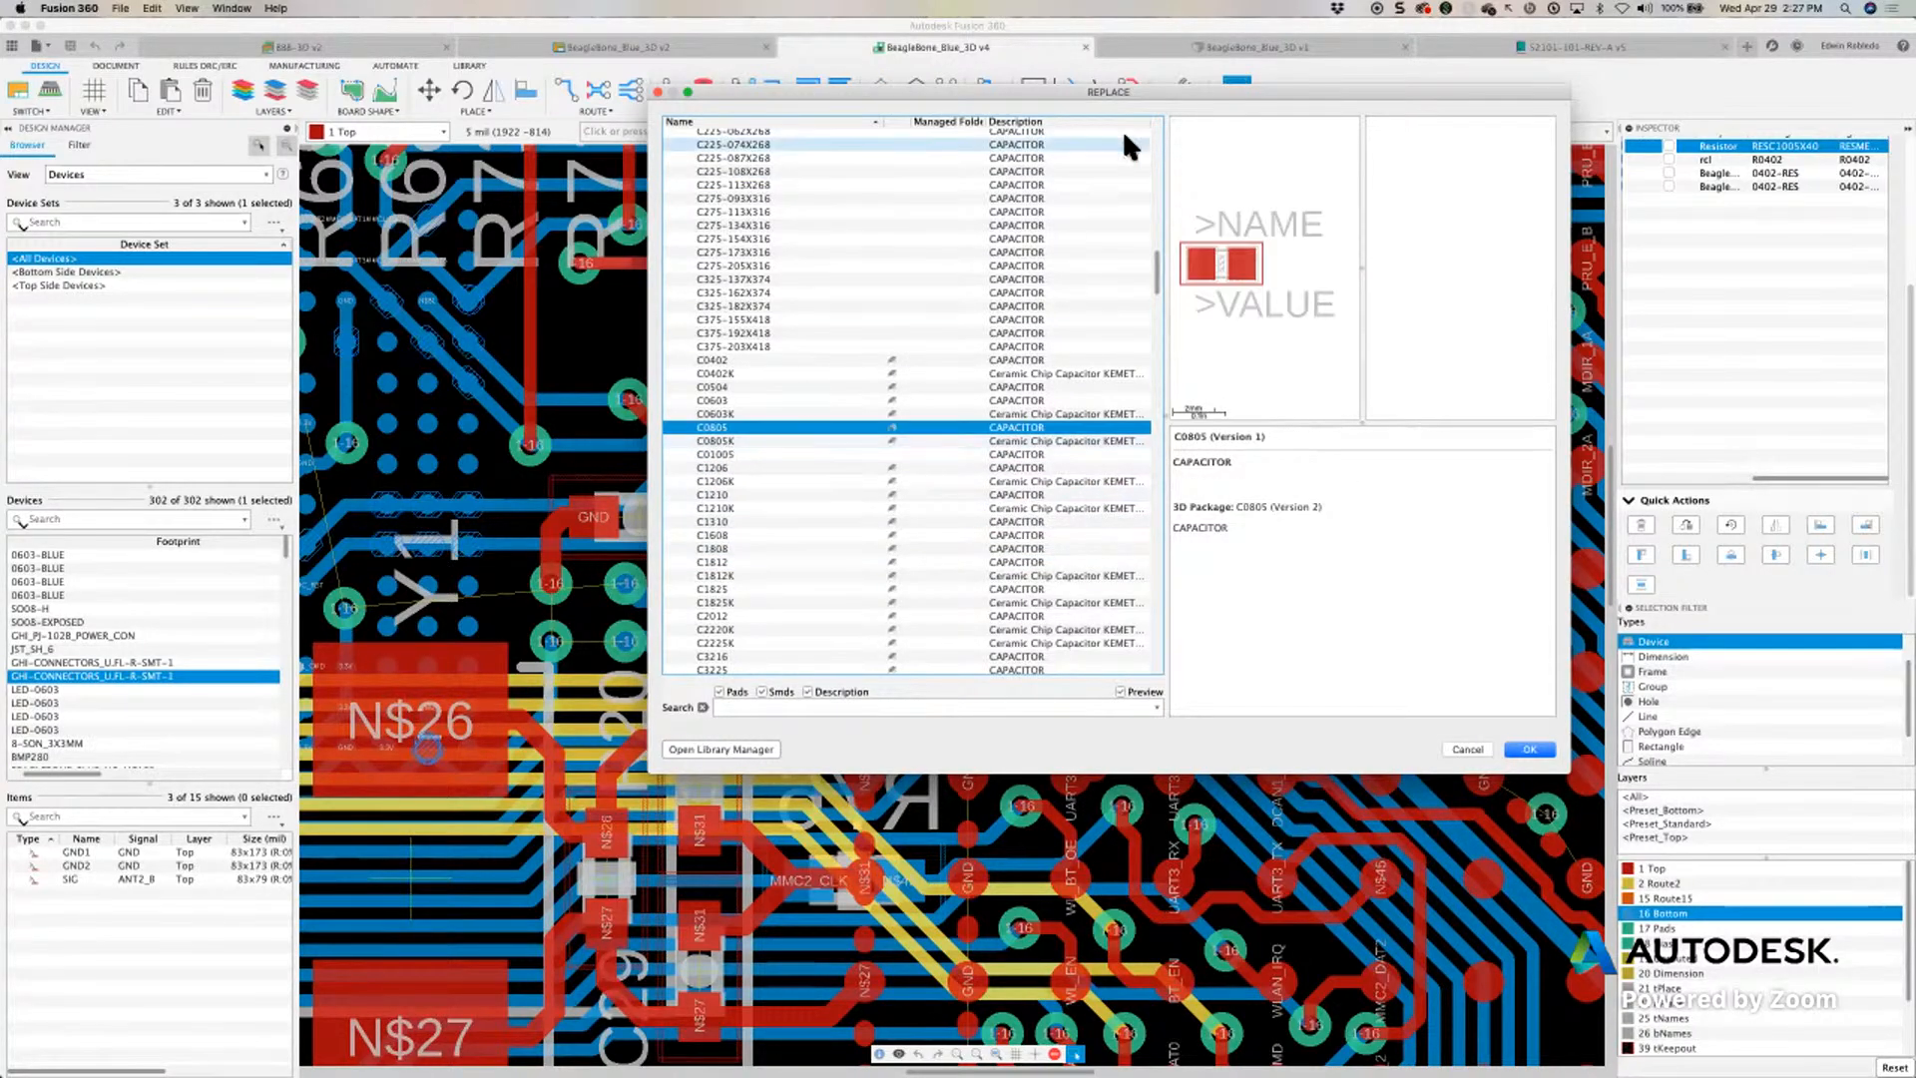
pyautogui.moveTo(986, 88); pyautogui.dragTo(1248, 96)
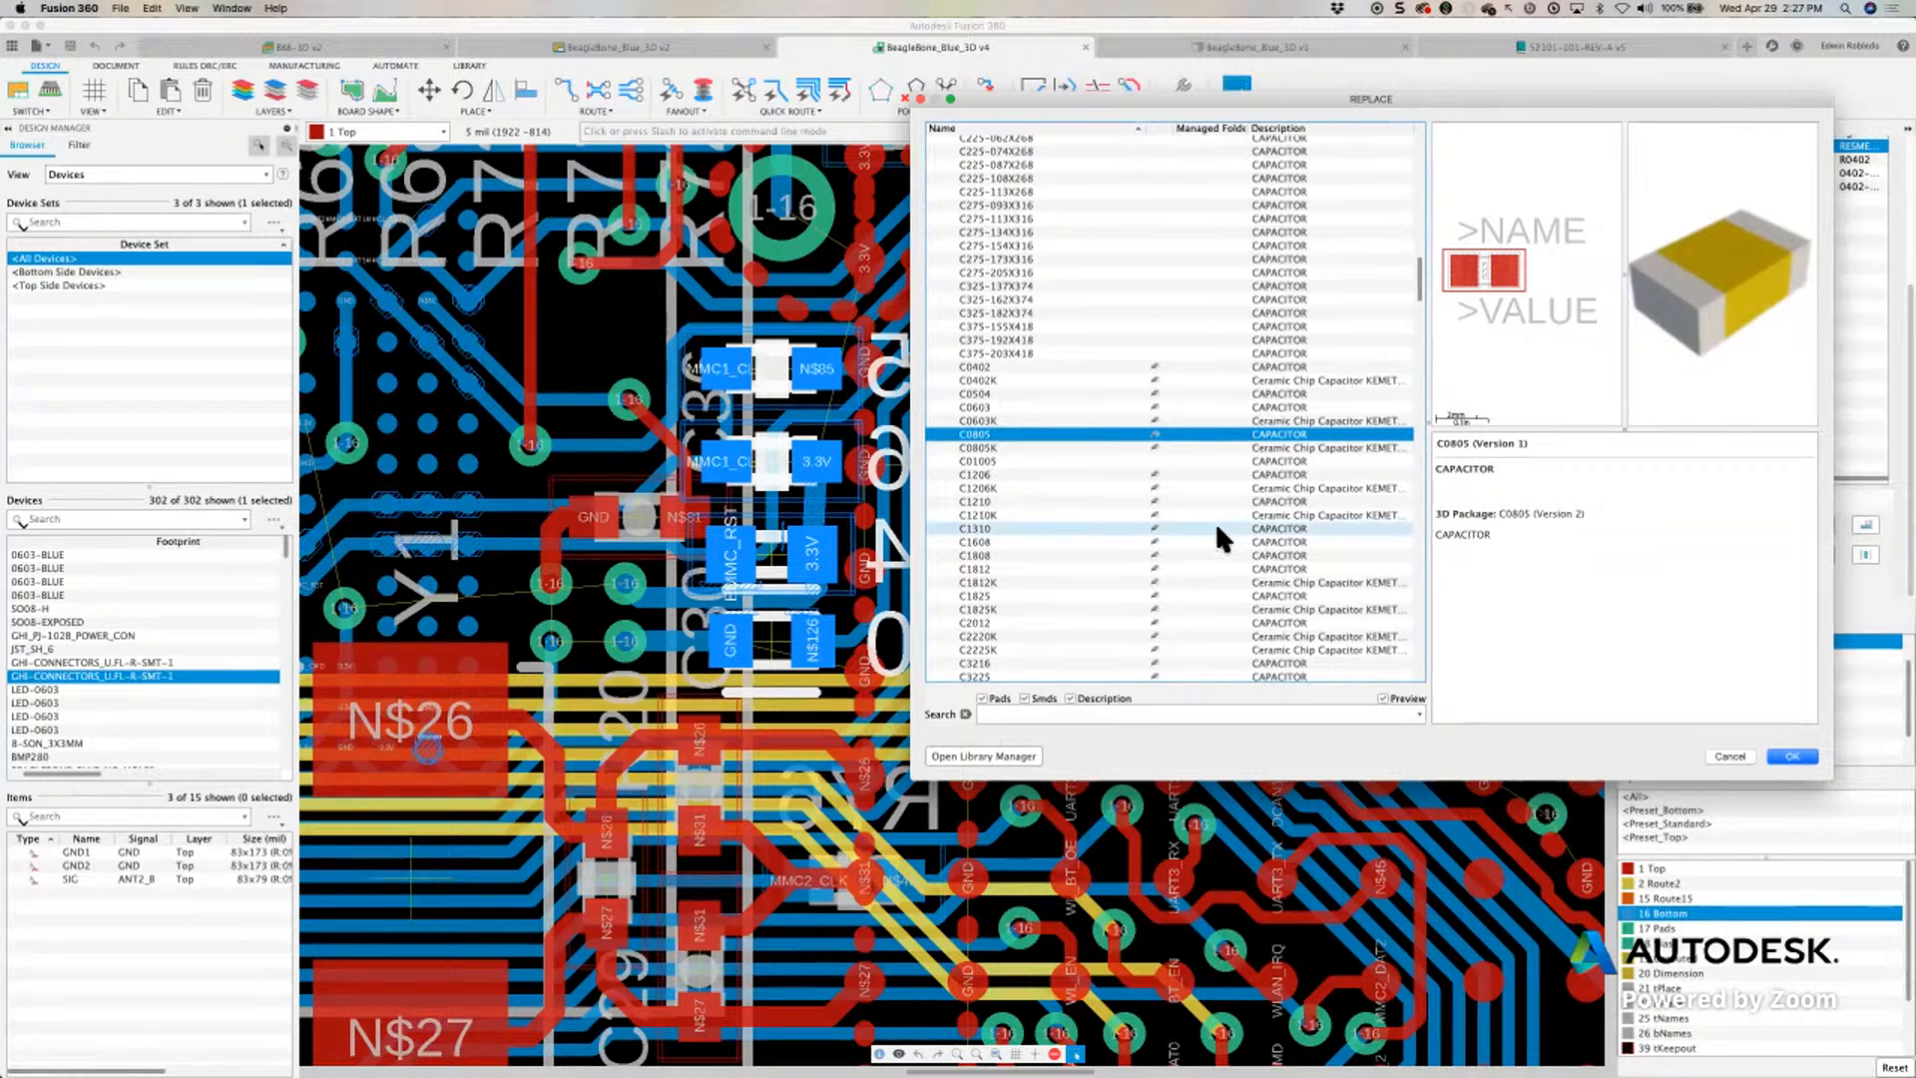
pyautogui.click(1791, 757)
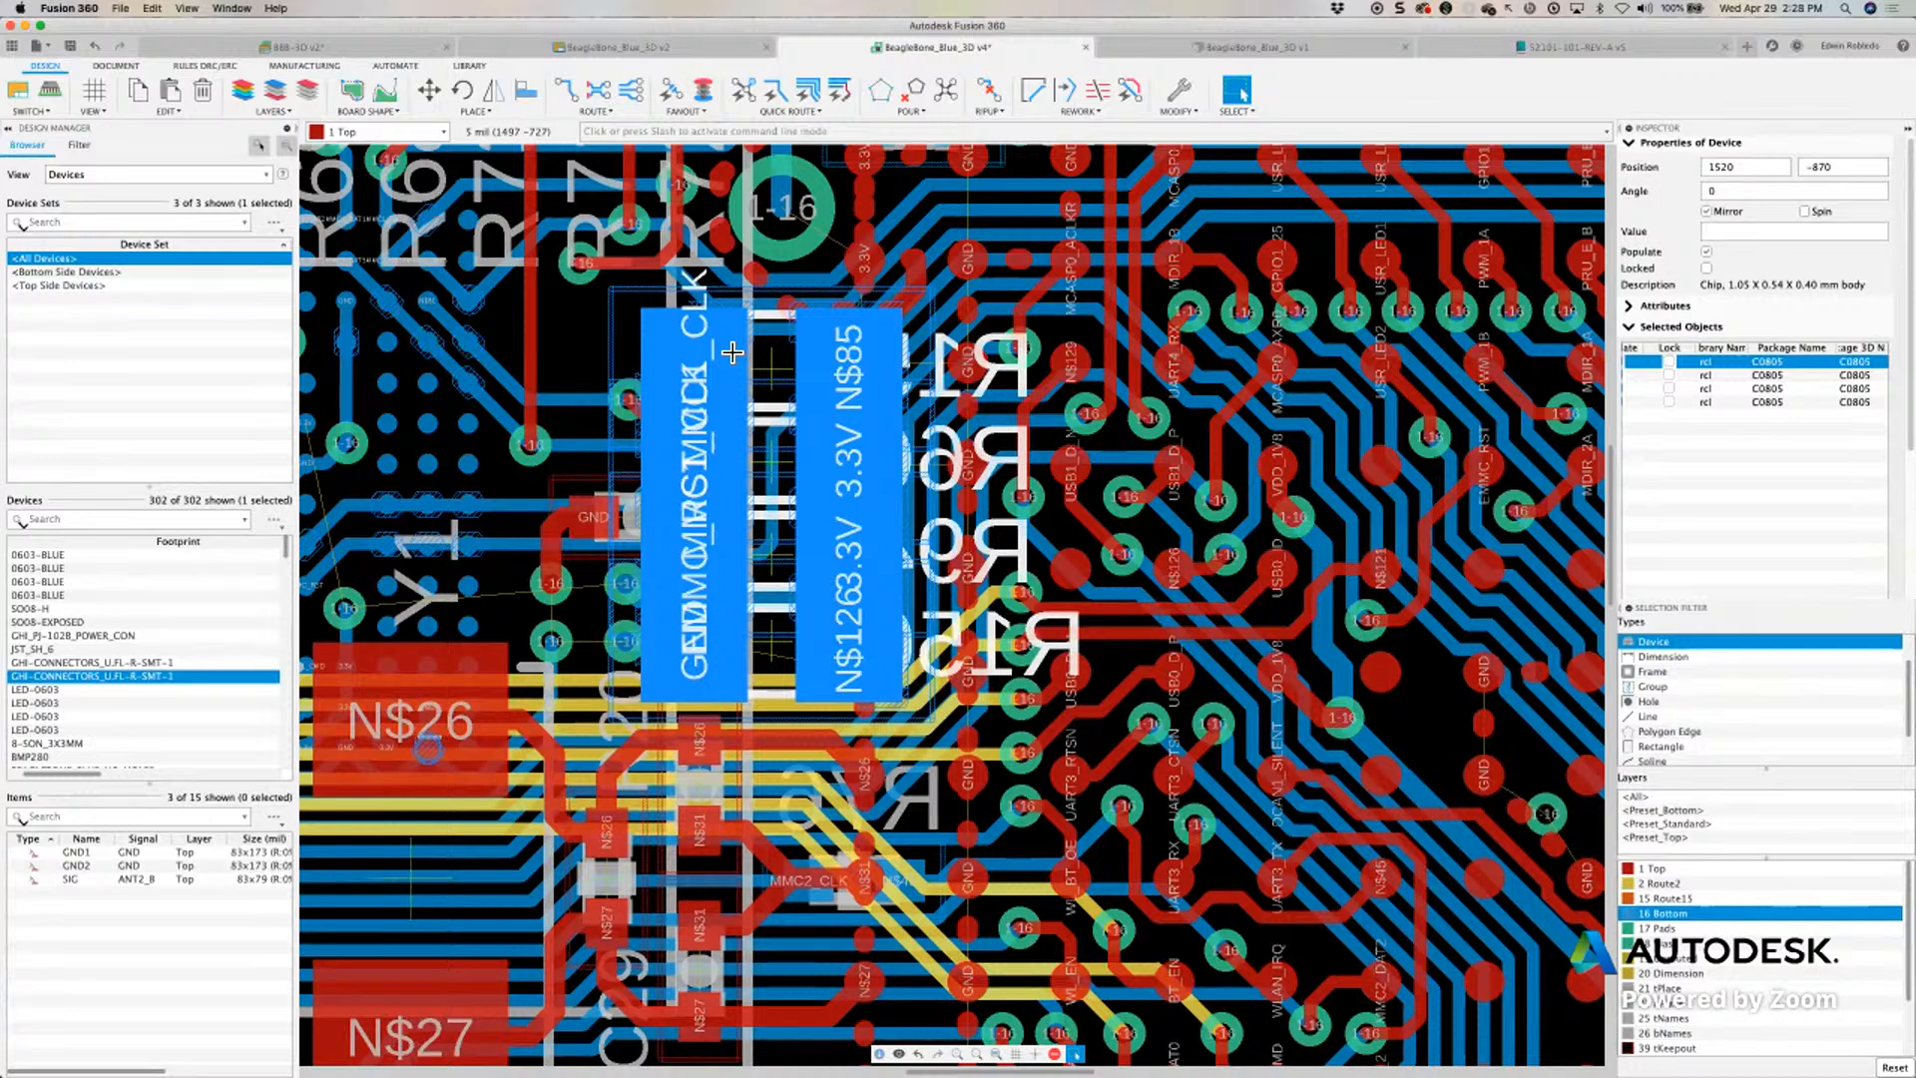
pyautogui.click(96, 47)
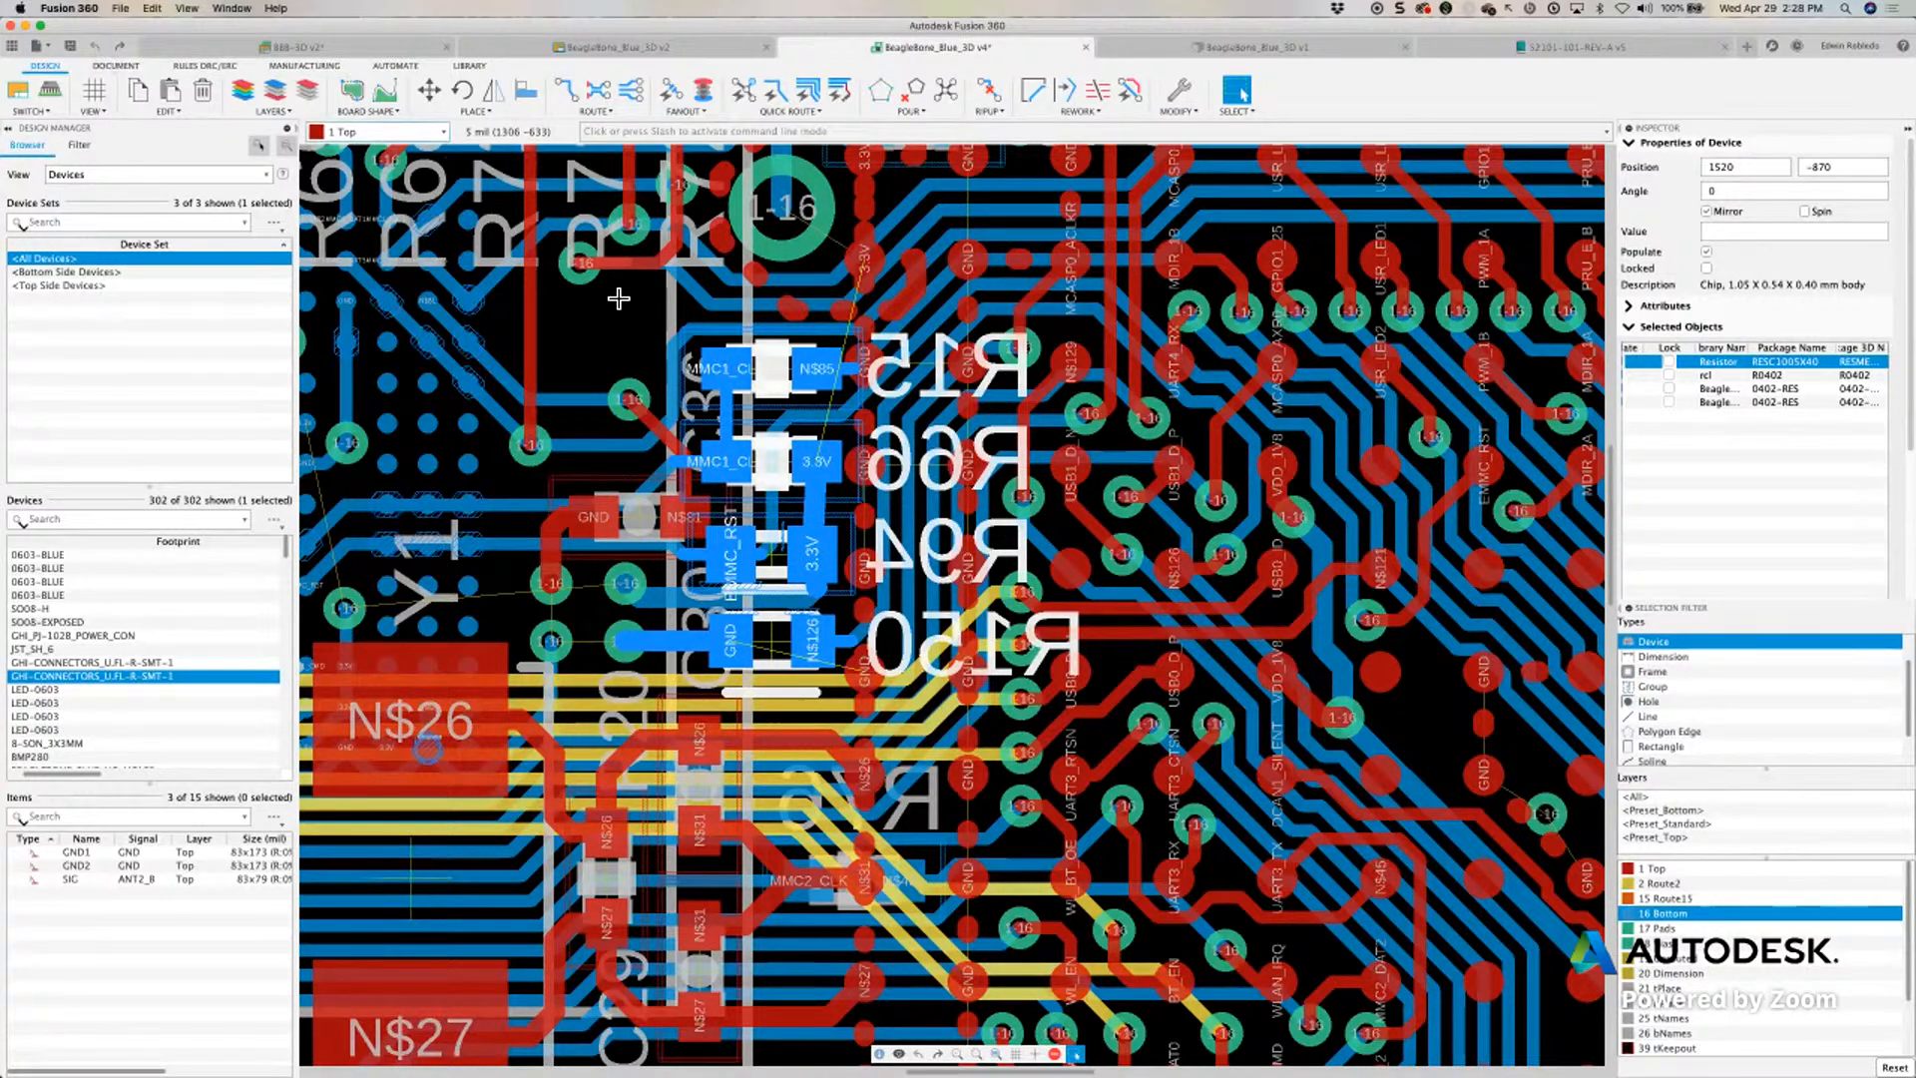
# Open the CON-HIROSE-DF11_DF11-10DP-2DSA footprint from the S2101-101-REV-A v5 library for editing
pyautogui.click(1555, 50)
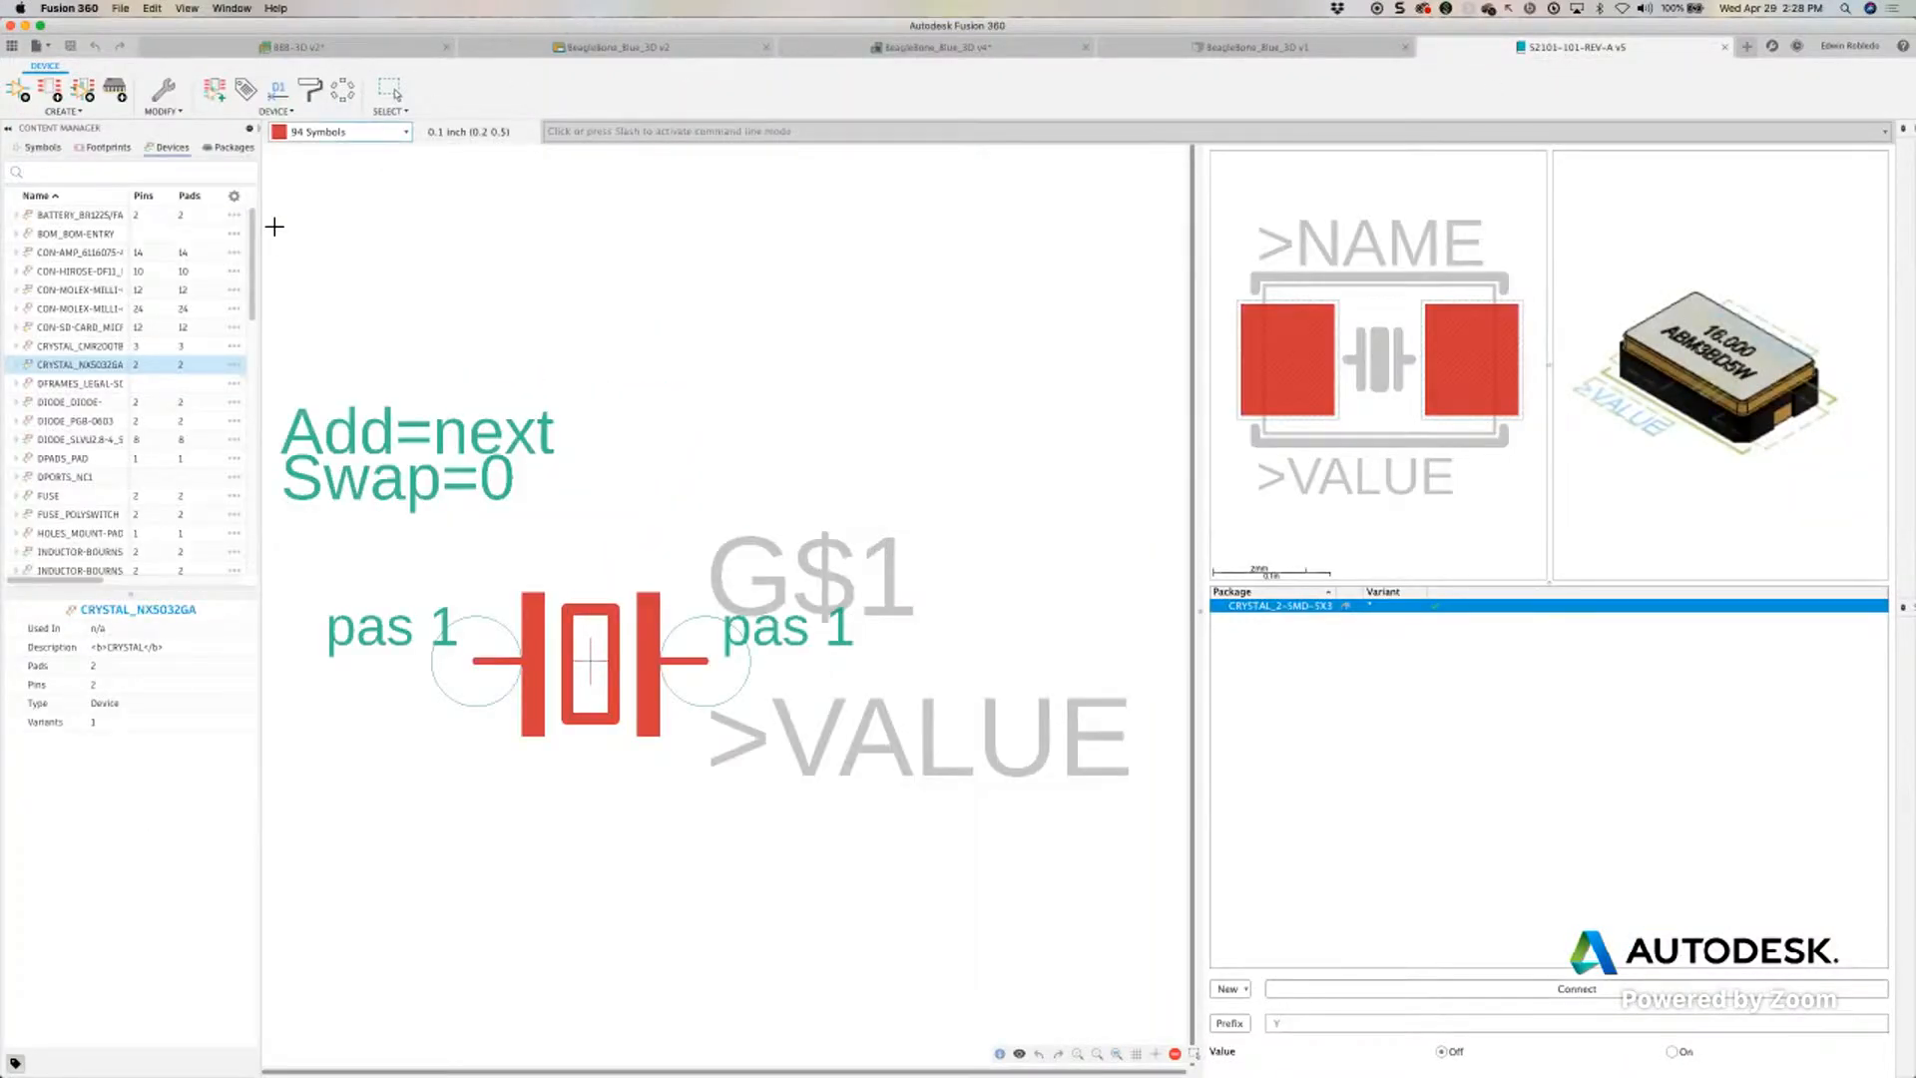
pyautogui.click(108, 148)
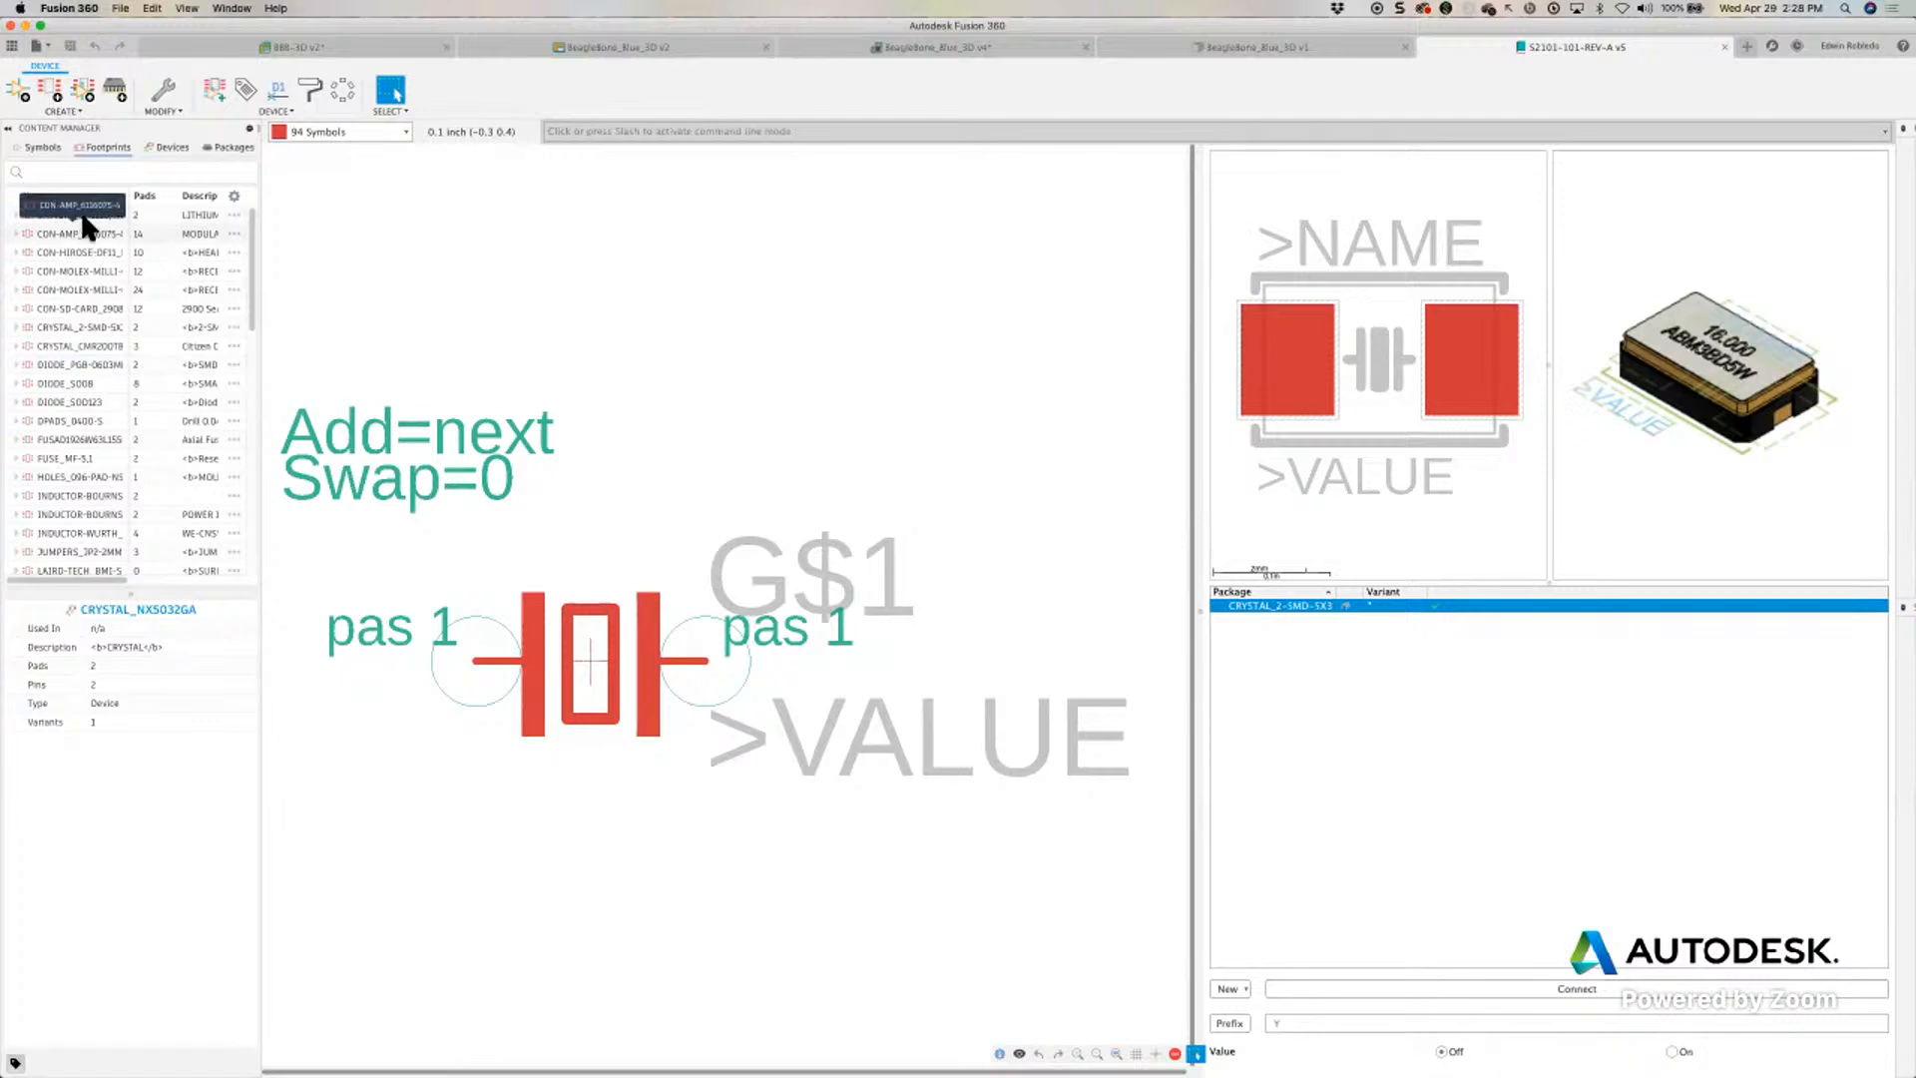
pyautogui.click(105, 253)
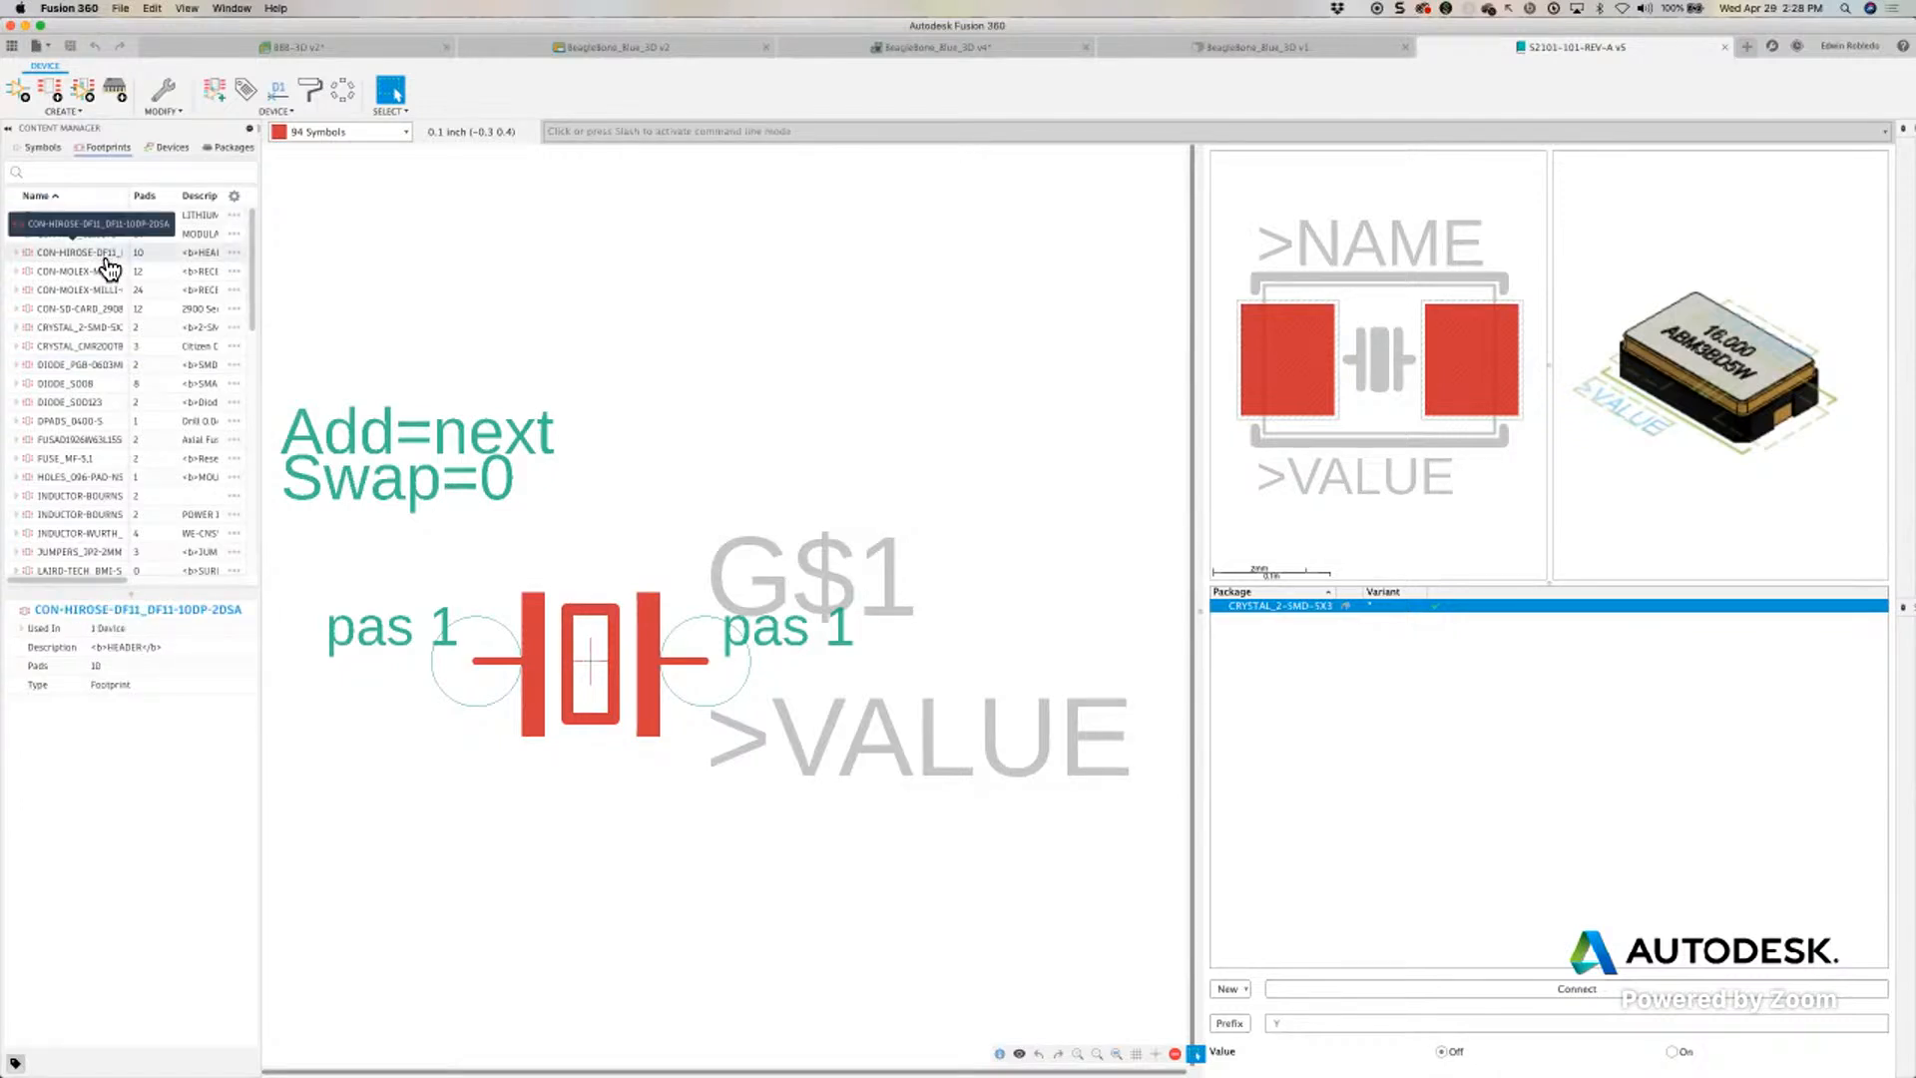
pyautogui.doubleClick(107, 255)
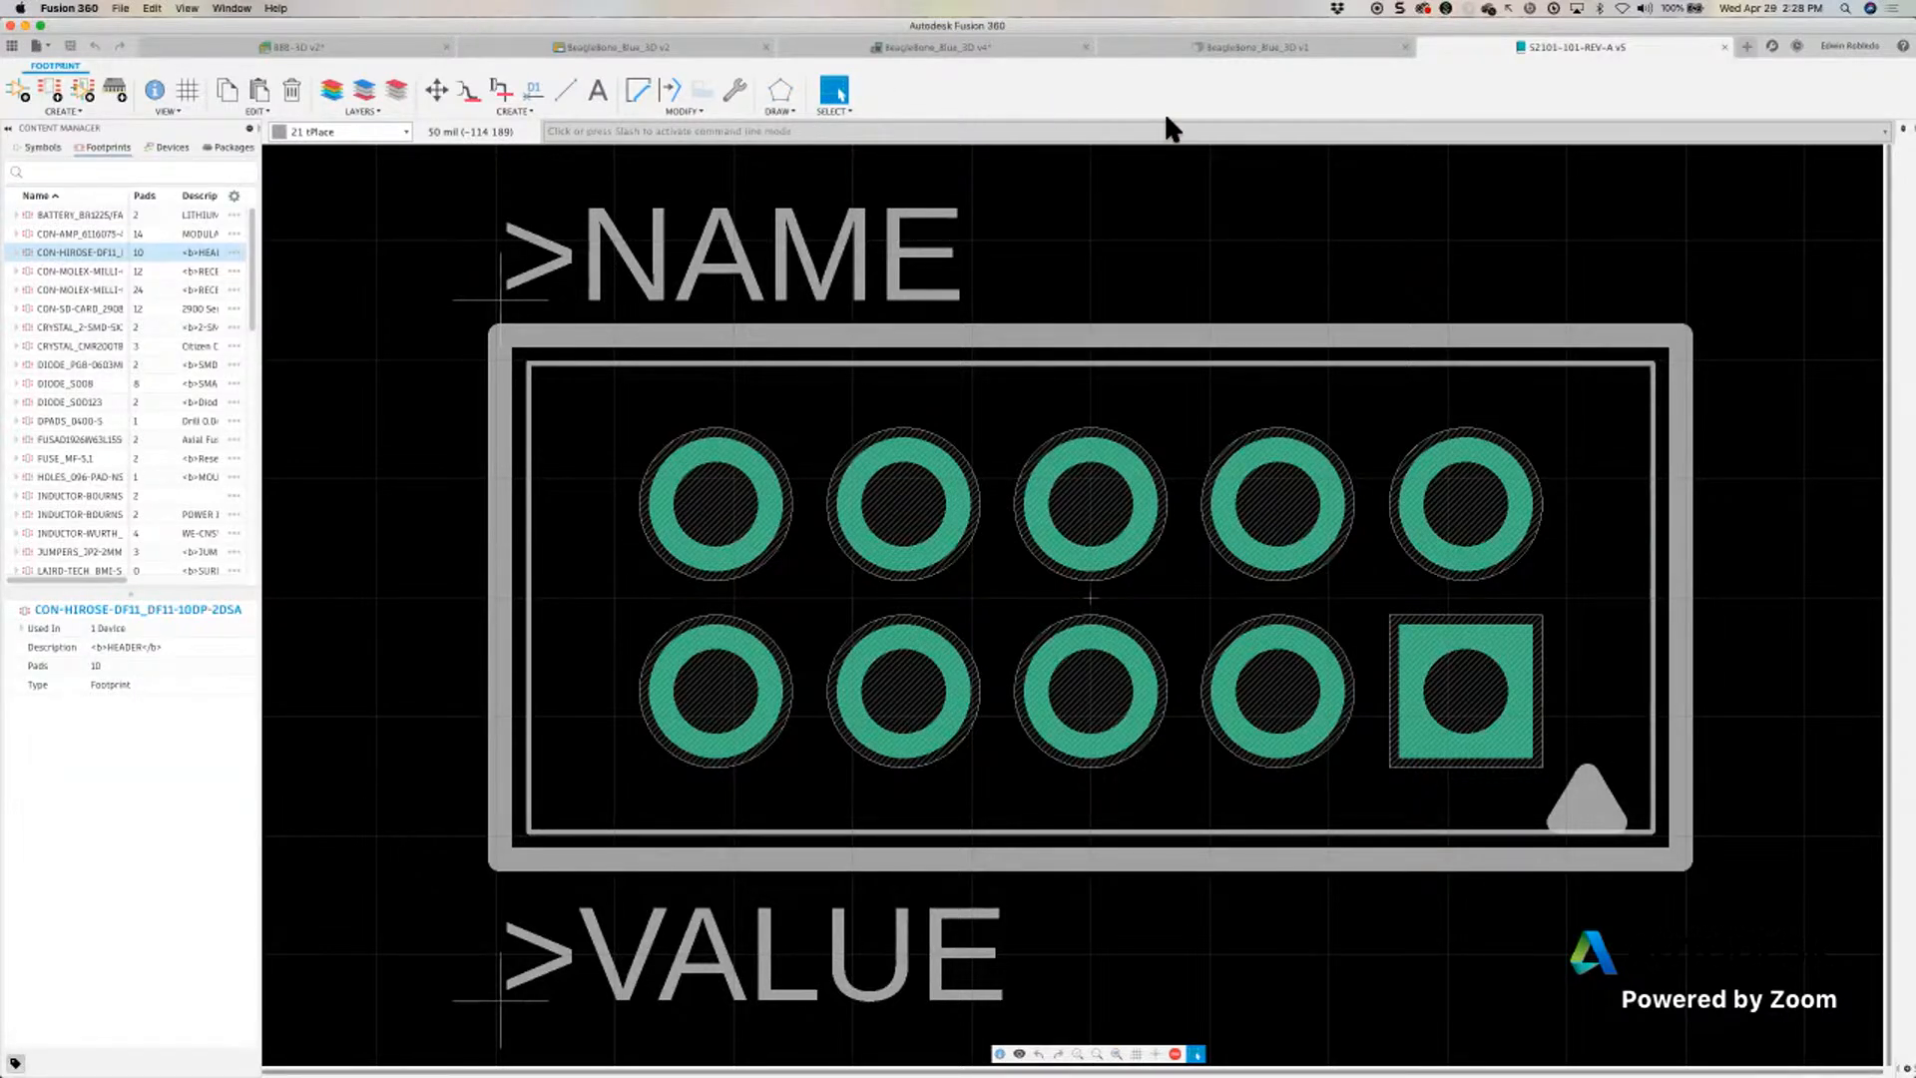
# Reduce and reposition the application window so that its borders and collapsed side panel are within reach
pyautogui.moveTo(1038, 29); pyautogui.dragTo(1061, 29)
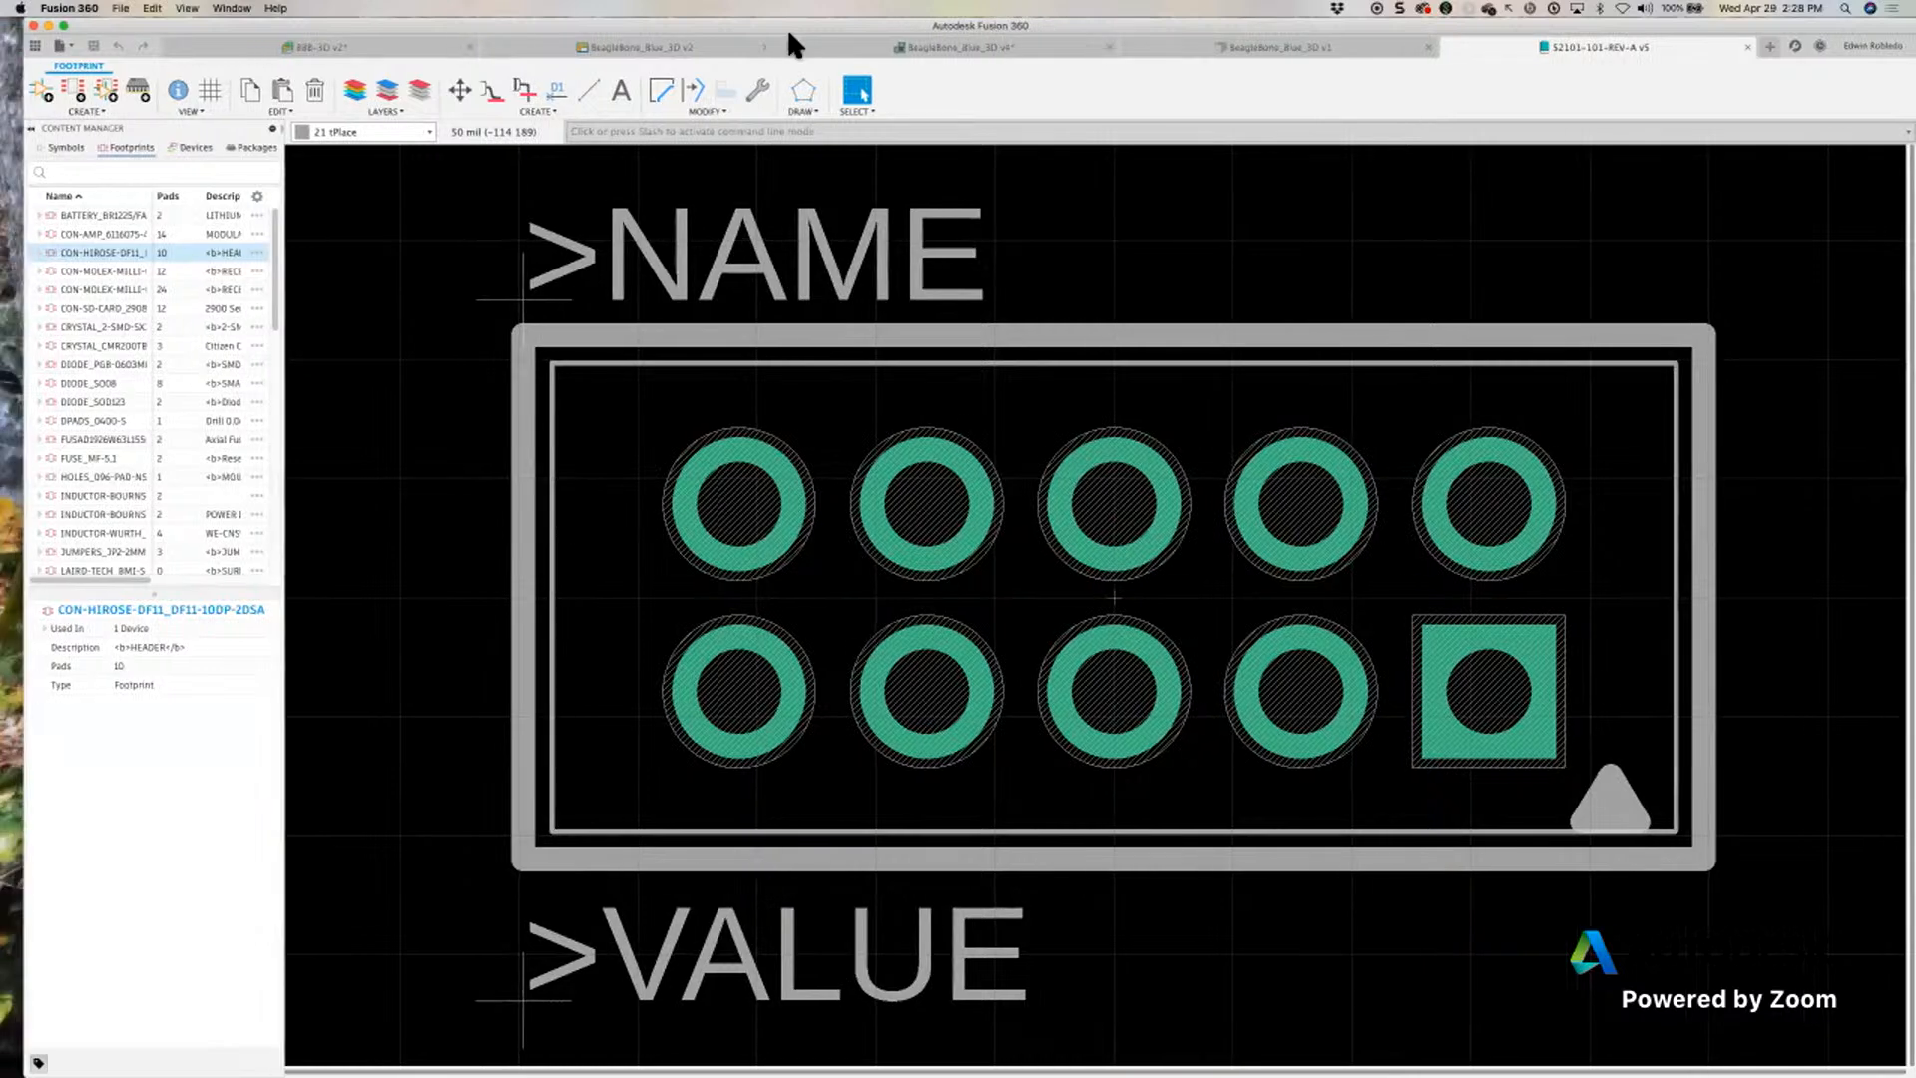
pyautogui.moveTo(25, 25); pyautogui.dragTo(39, 30)
pyautogui.moveTo(188, 62); pyautogui.dragTo(391, 91)
pyautogui.moveTo(599, 98); pyautogui.dragTo(252, 27)
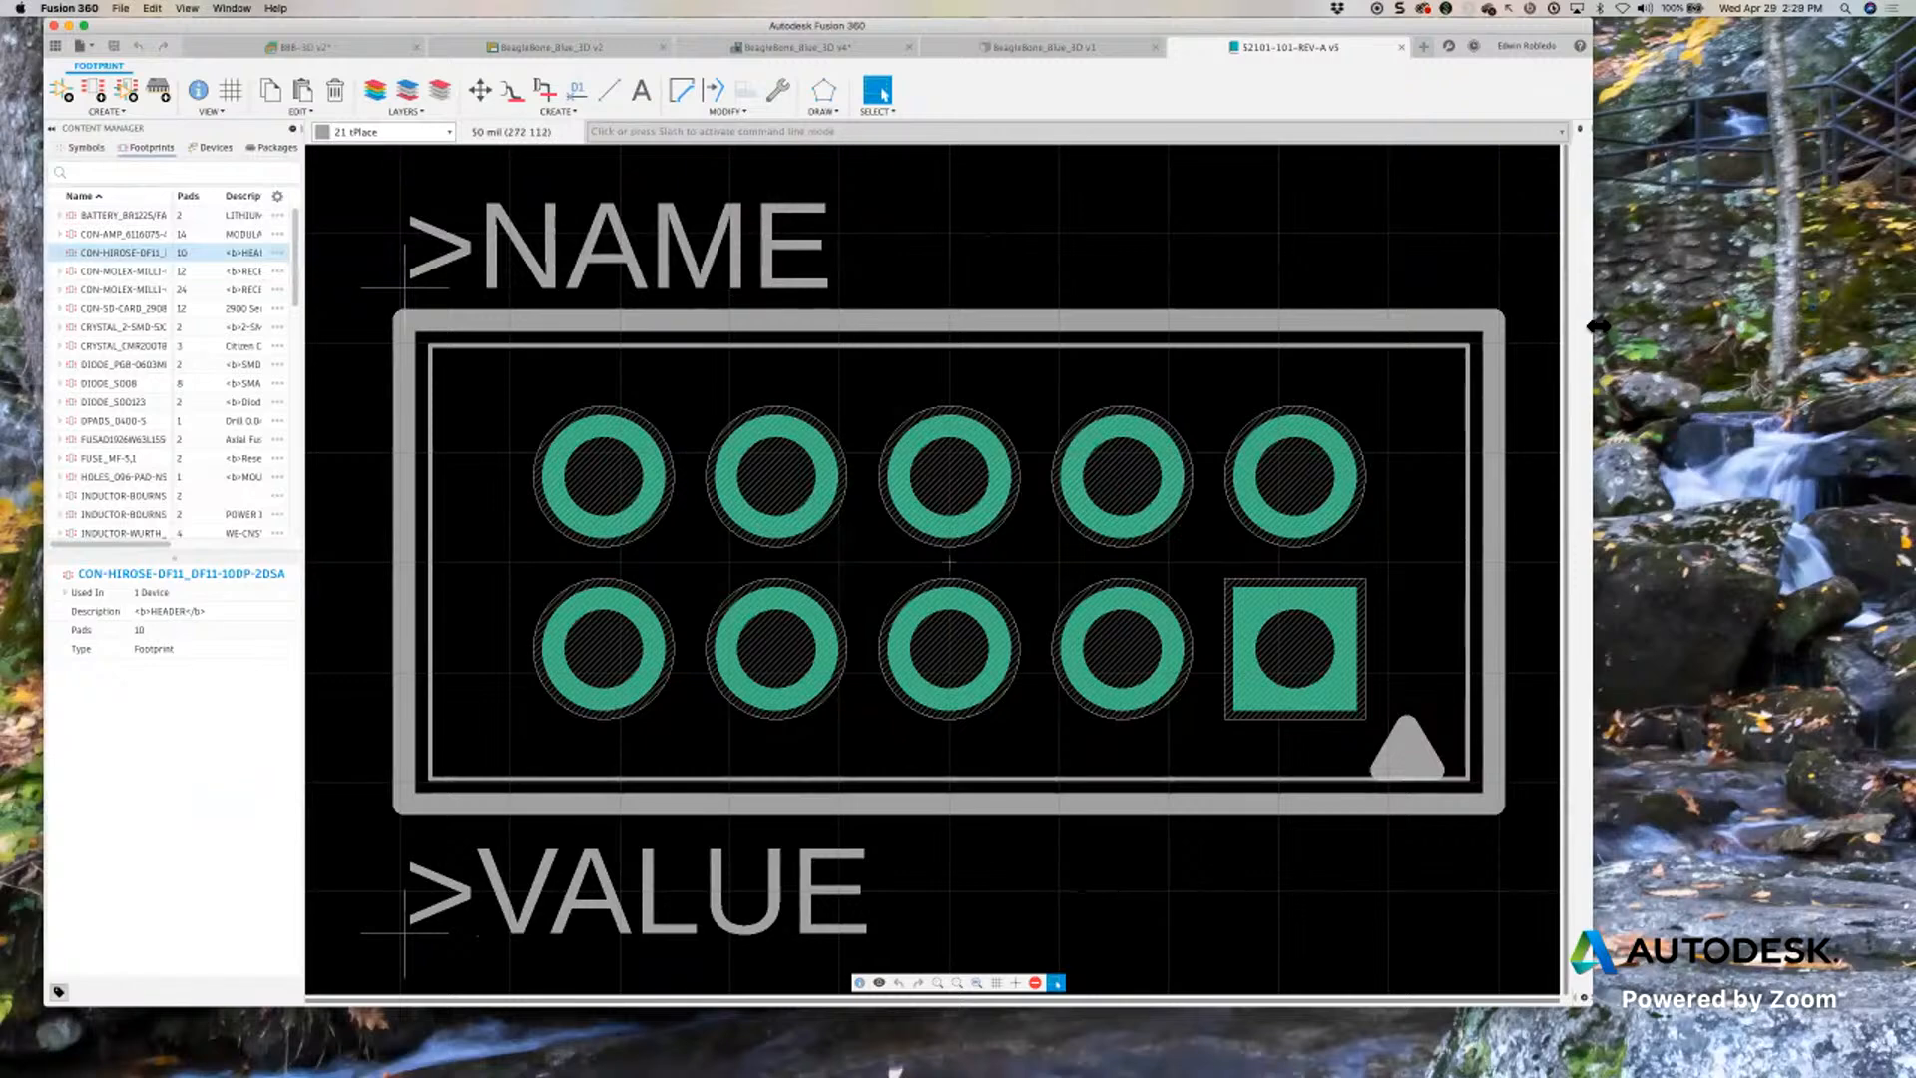
pyautogui.moveTo(1592, 326); pyautogui.dragTo(1749, 334)
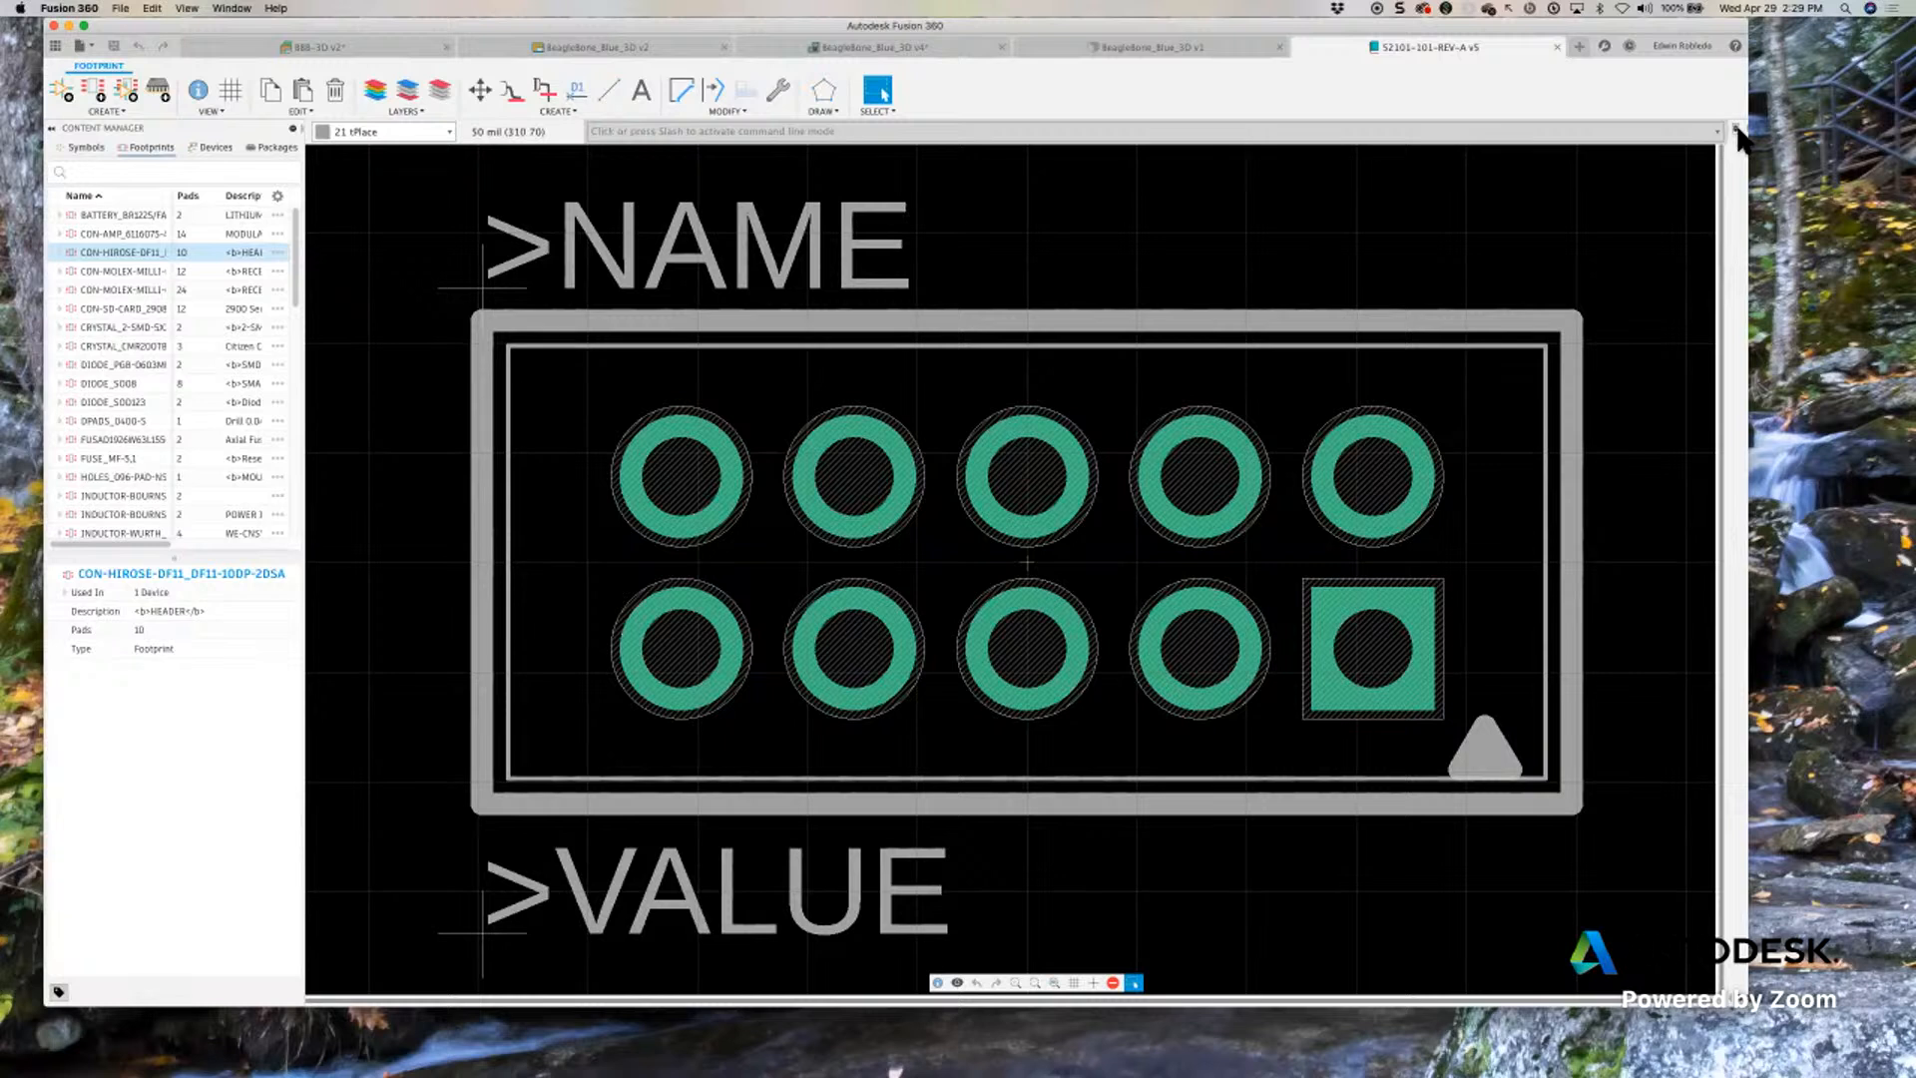
pyautogui.moveTo(1749, 132); pyautogui.dragTo(1824, 138)
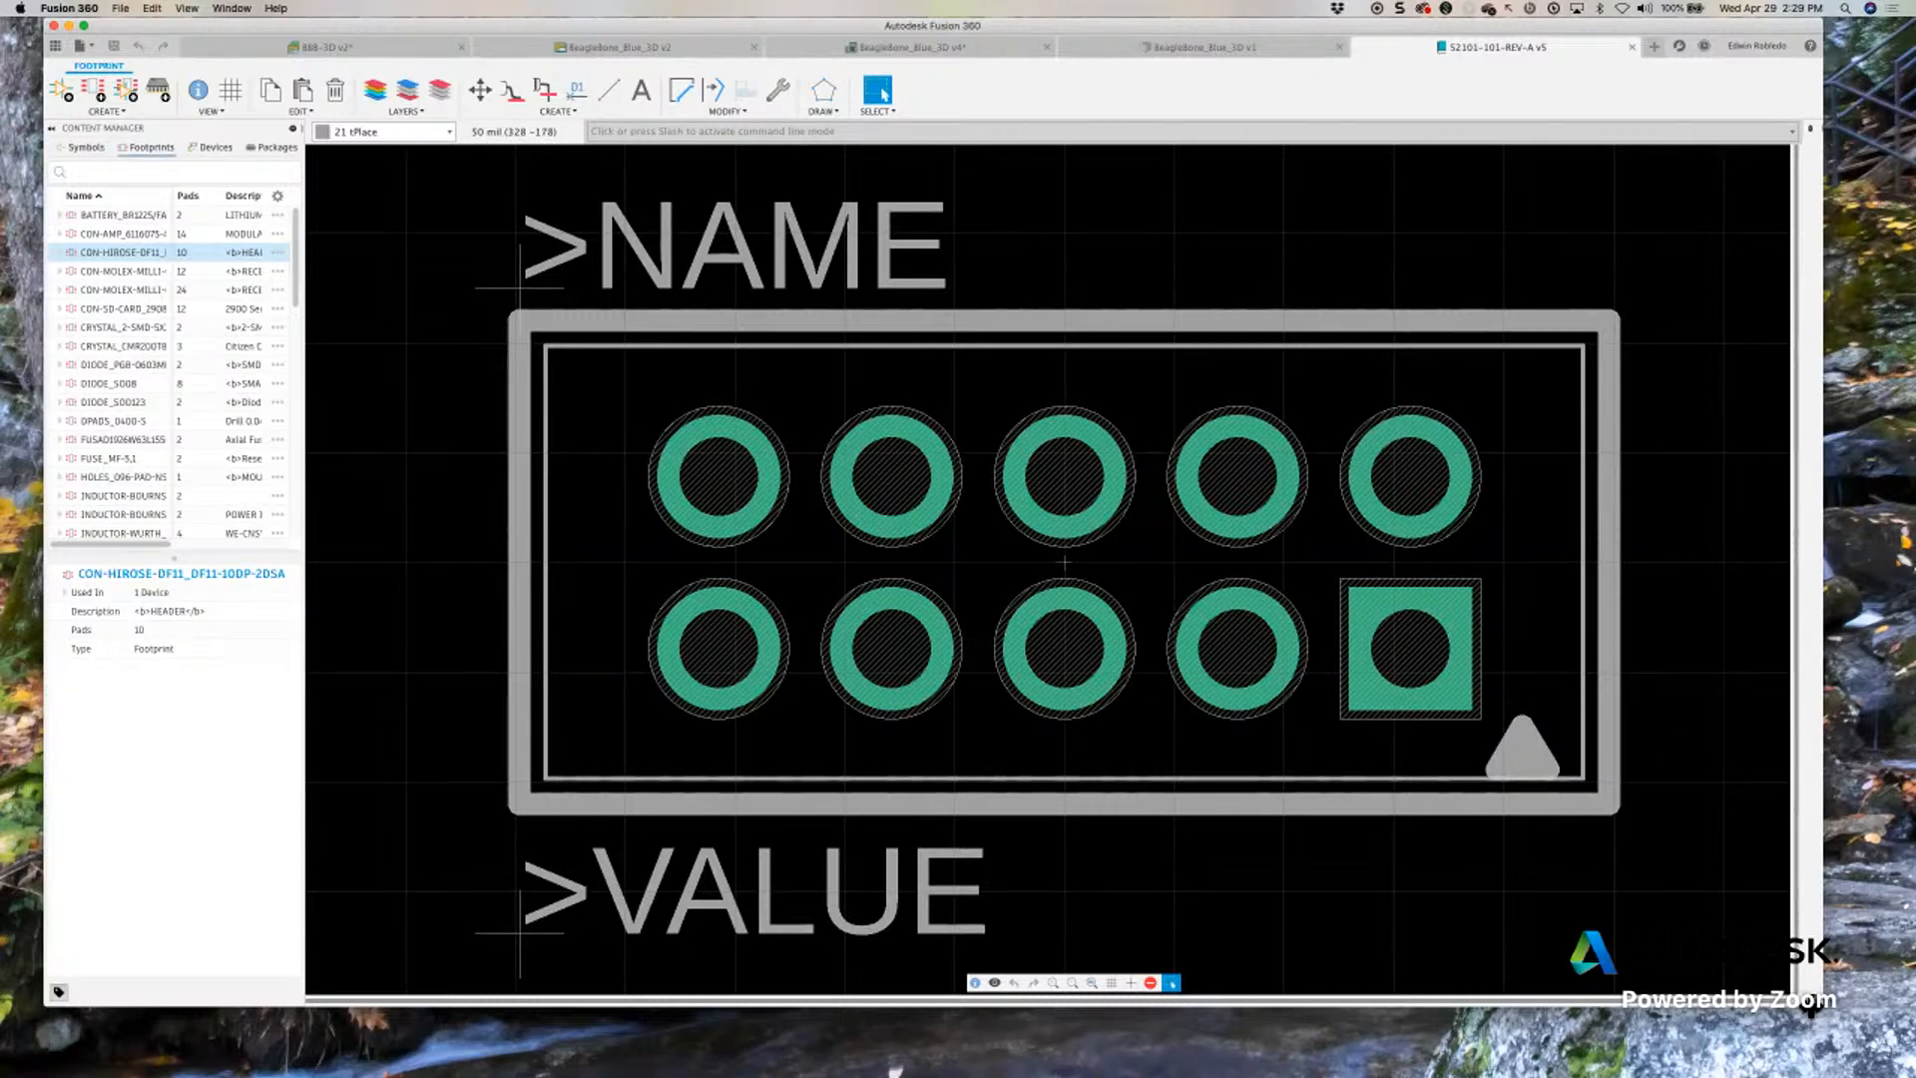
# Widen the Inspector beside the footprint and expand the Selection Filter to show its types and layers
pyautogui.moveTo(1653, 1013); pyautogui.dragTo(1339, 928)
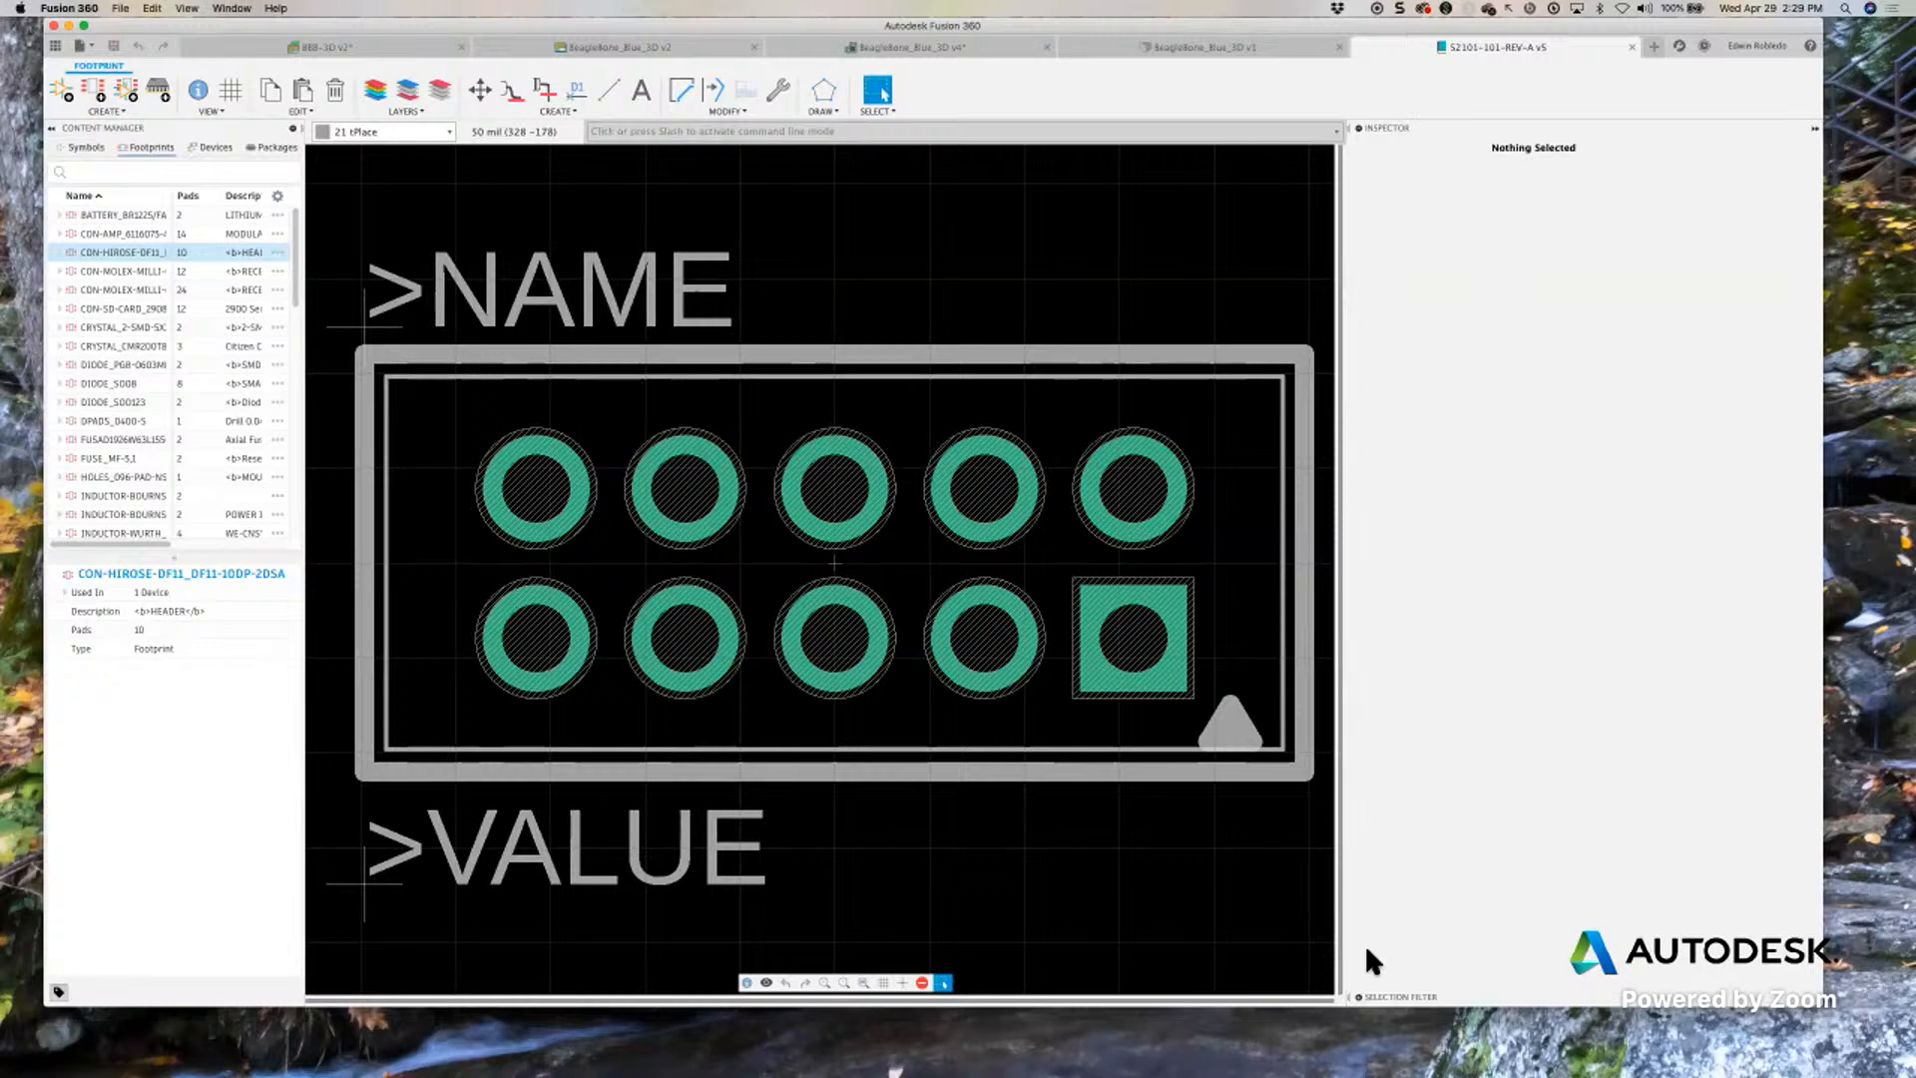
pyautogui.click(1358, 1002)
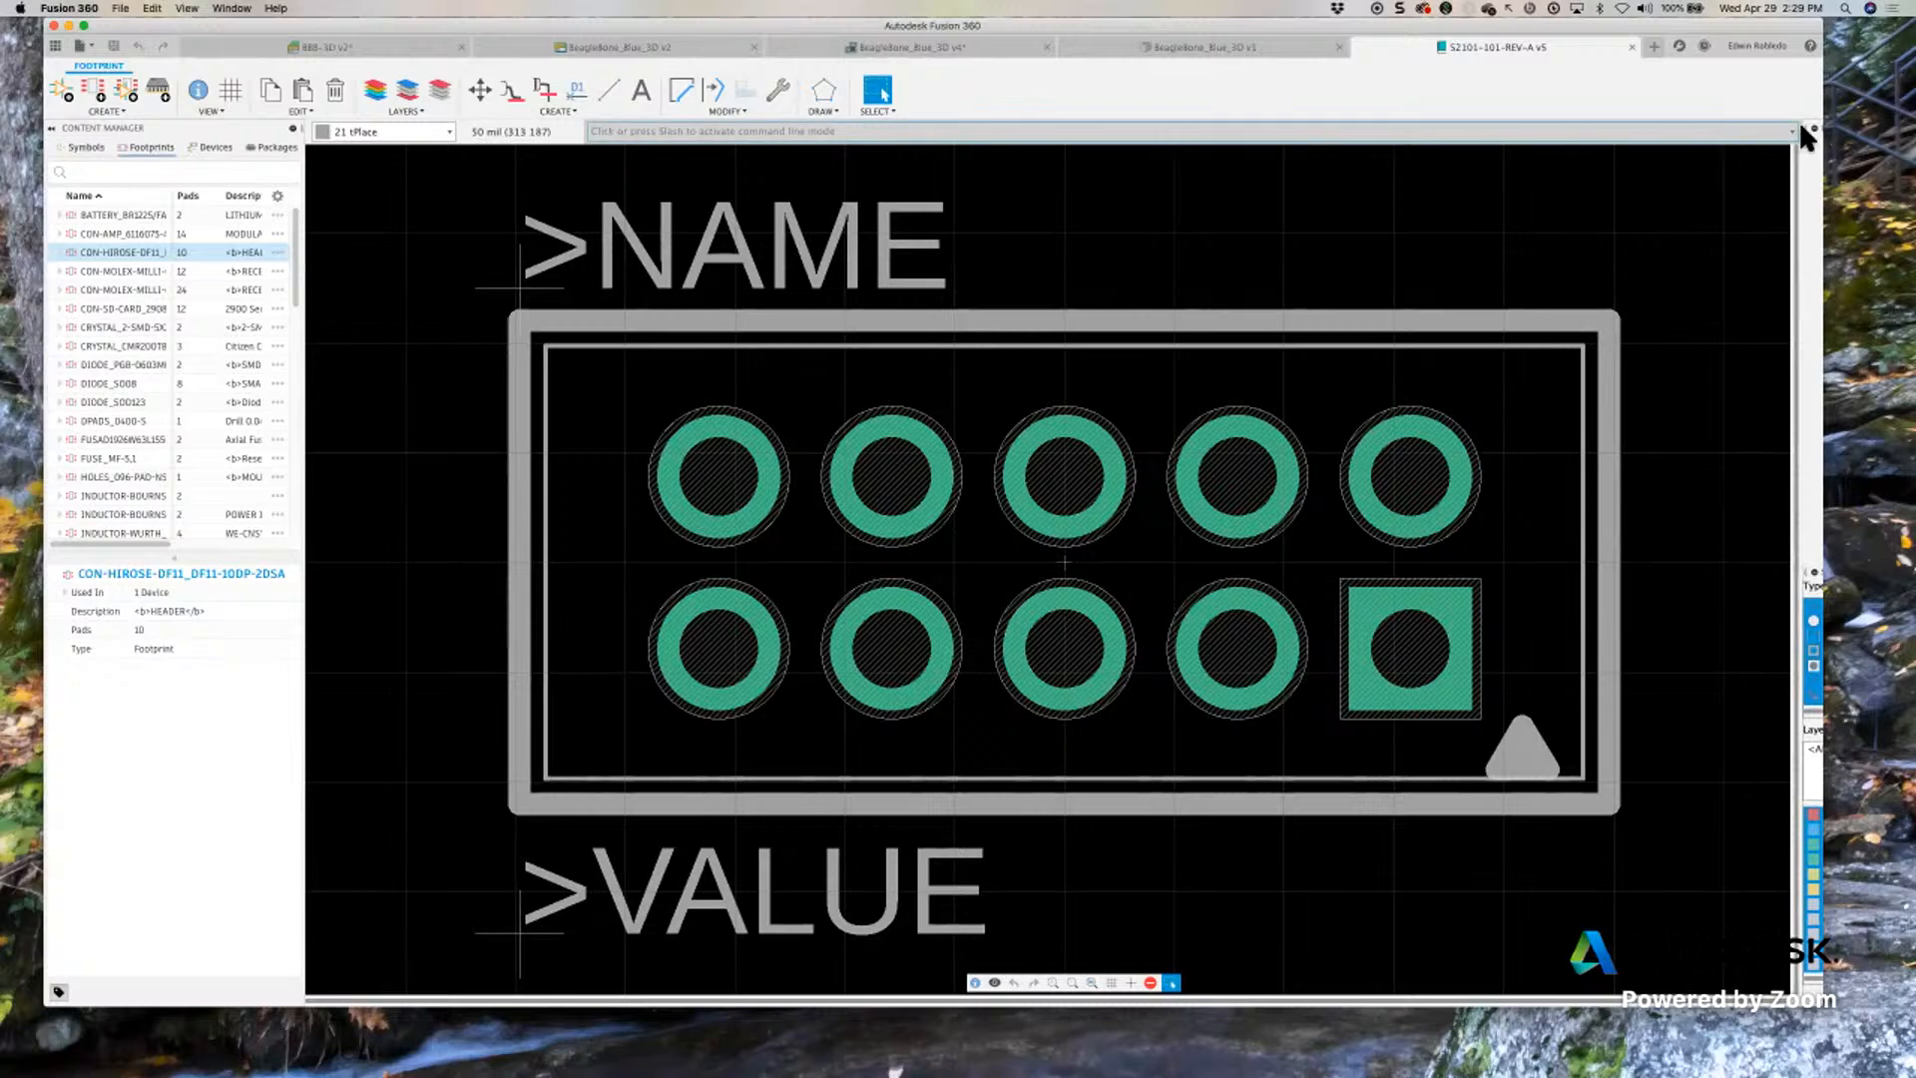
pyautogui.moveTo(1810, 135); pyautogui.dragTo(1312, 169)
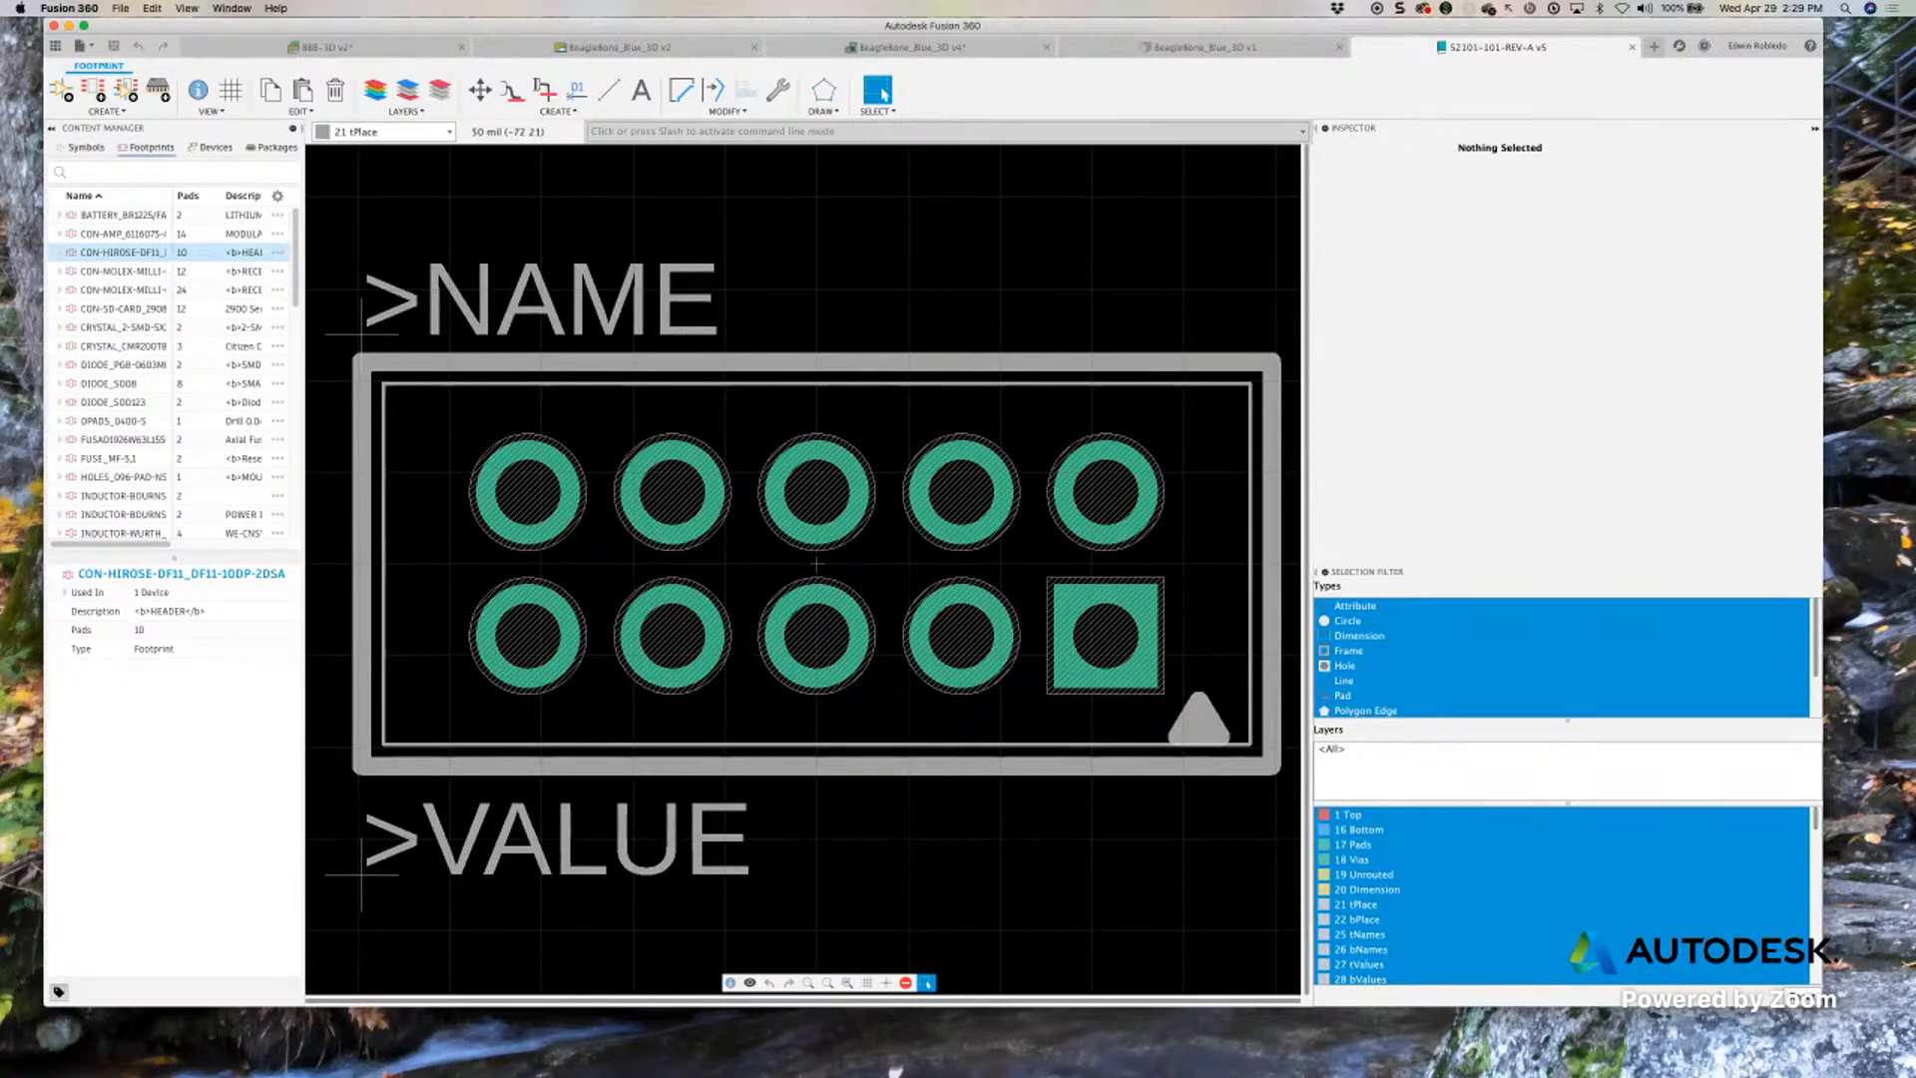
# Try moving the left vertical tDocu line of the inner connector outline, and undo the move
pyautogui.moveTo(384, 433)
pyautogui.mouseDown()
pyautogui.moveTo(450, 456)
pyautogui.moveTo(421, 420)
pyautogui.mouseUp()
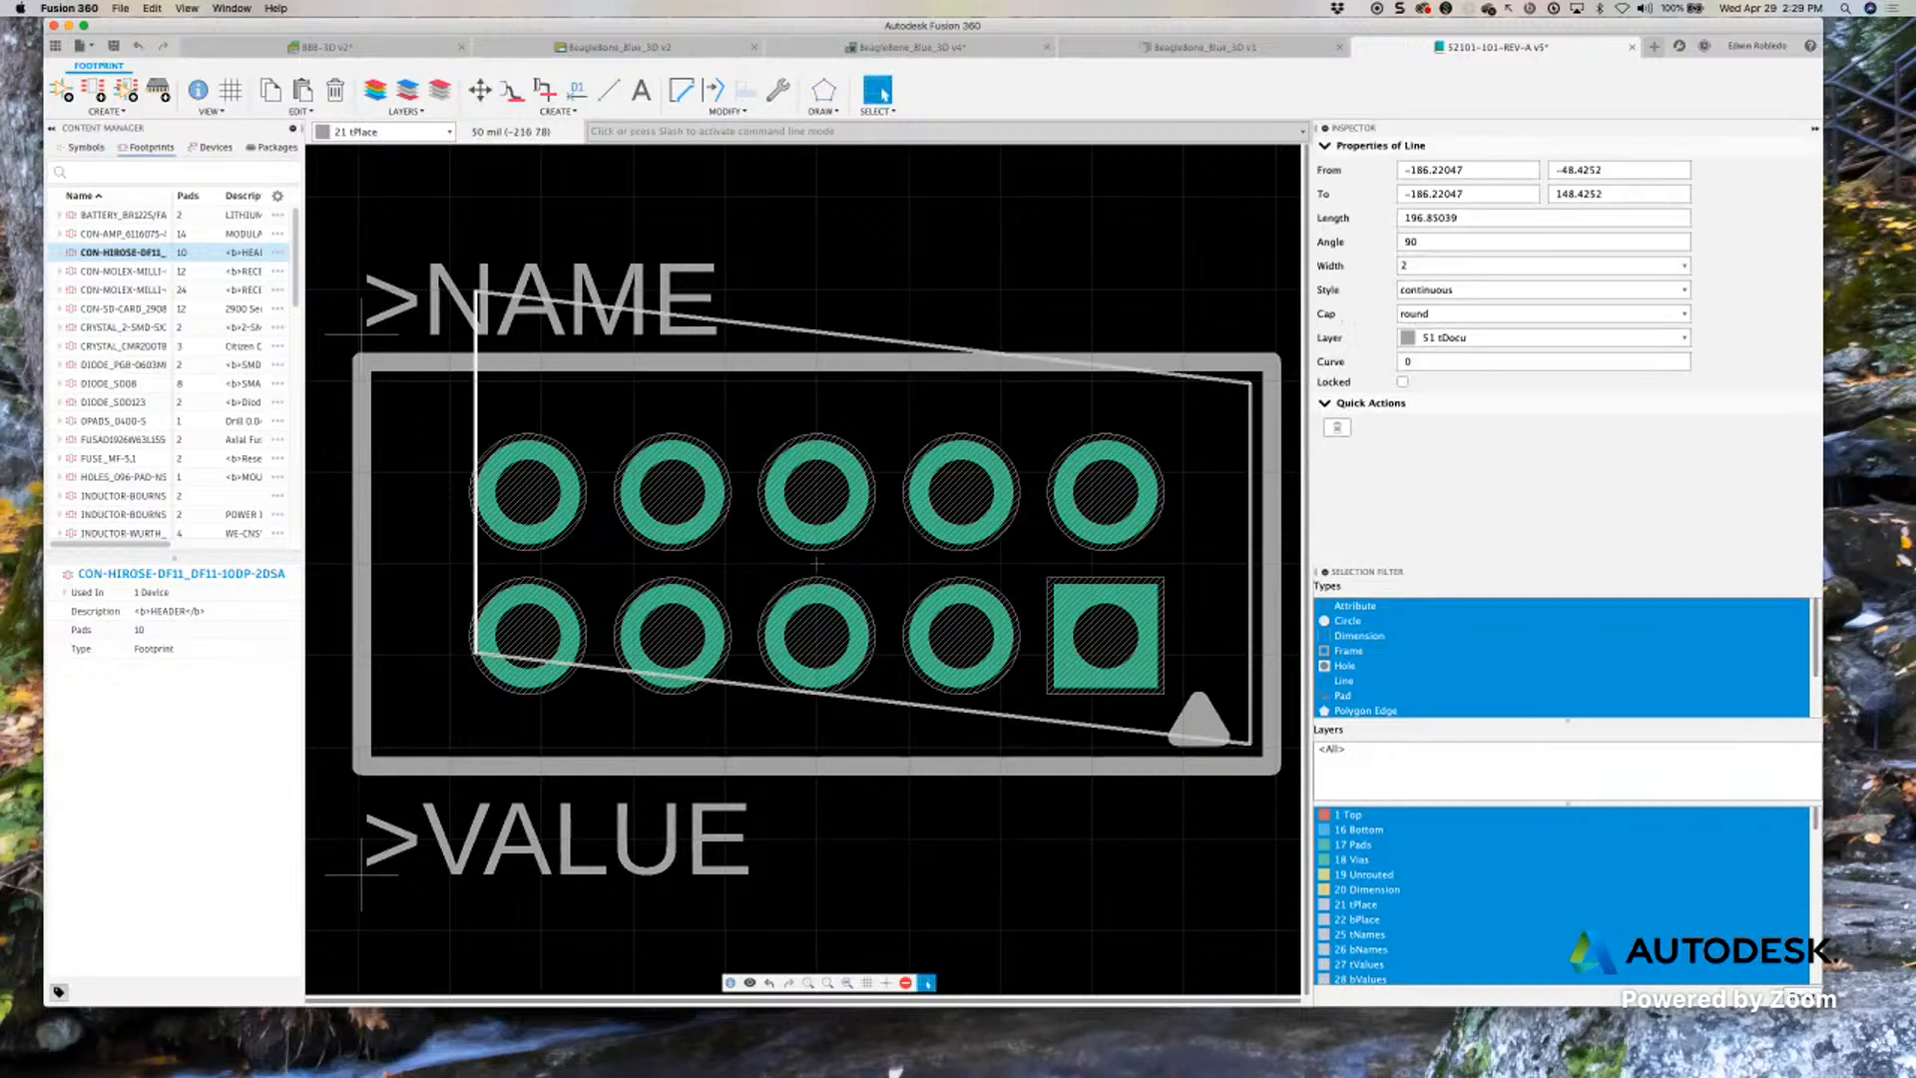
pyautogui.click(431, 197)
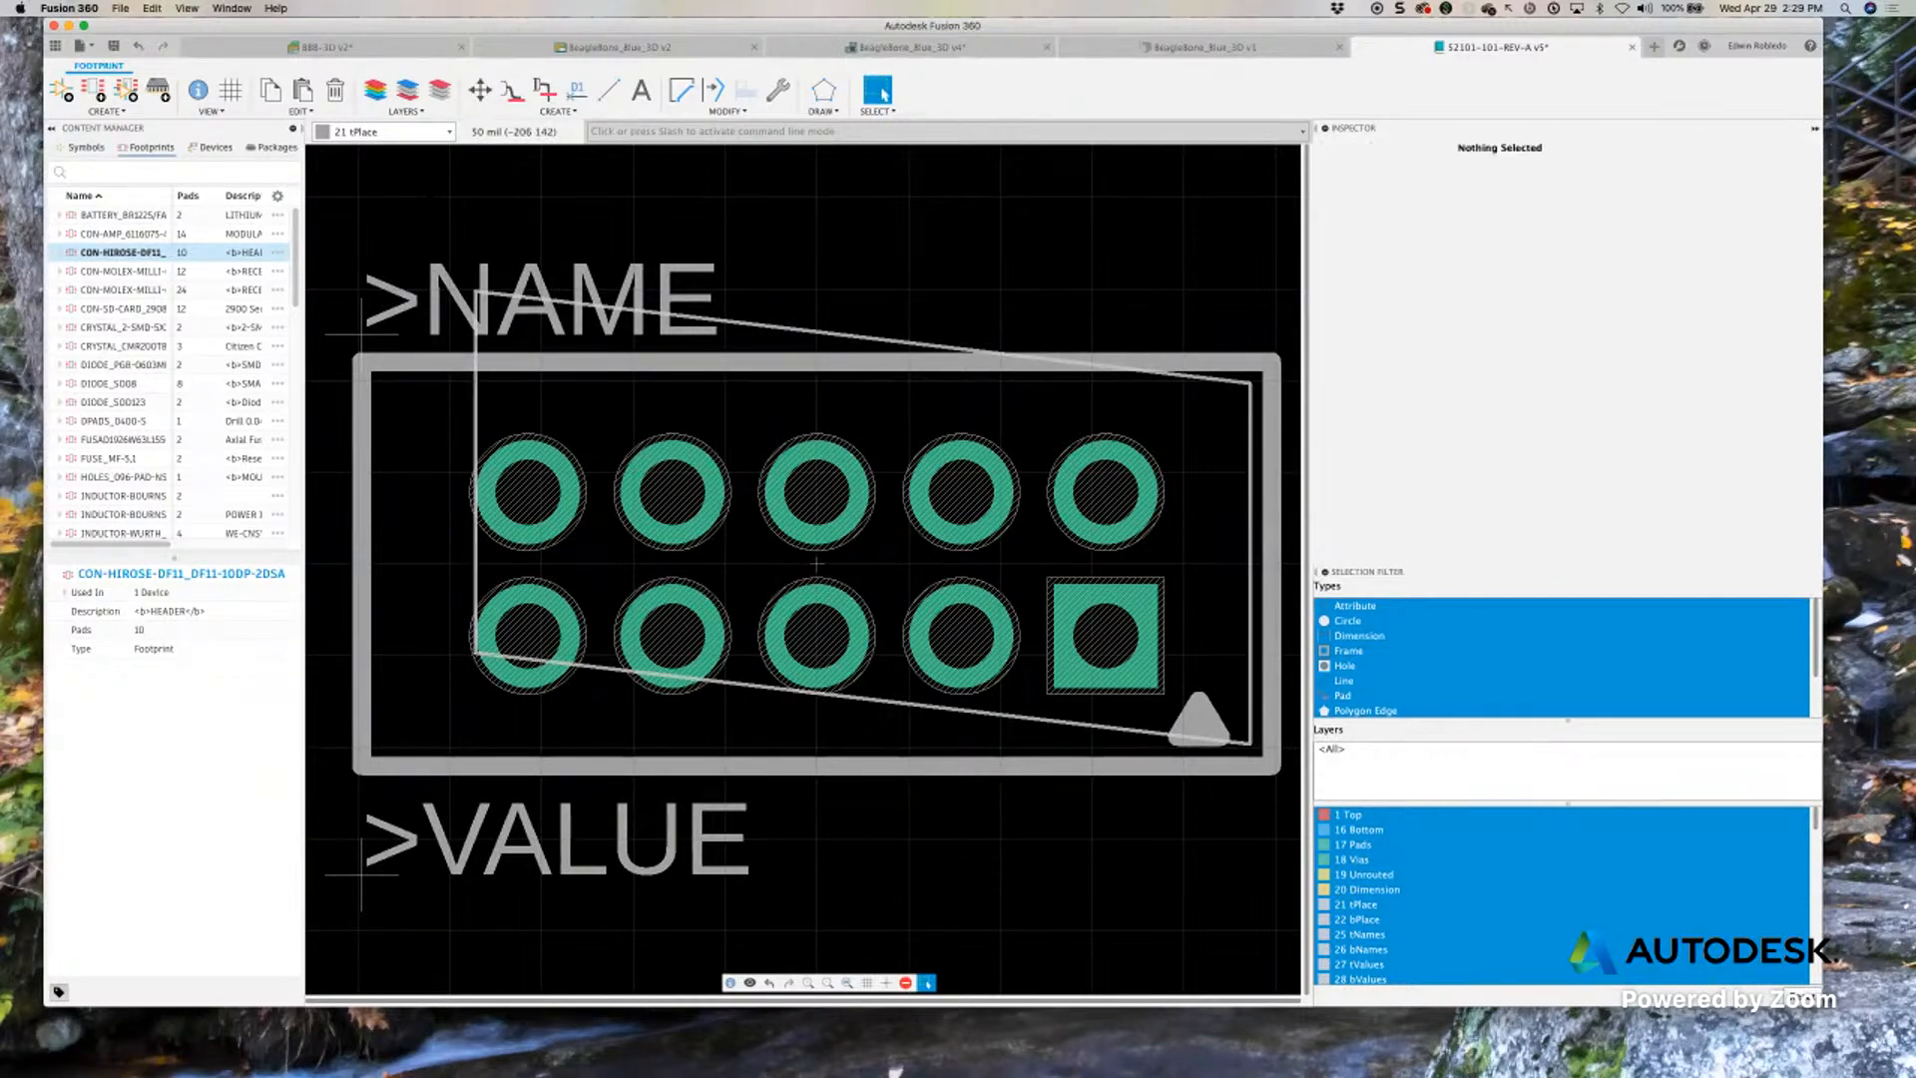
pyautogui.click(139, 47)
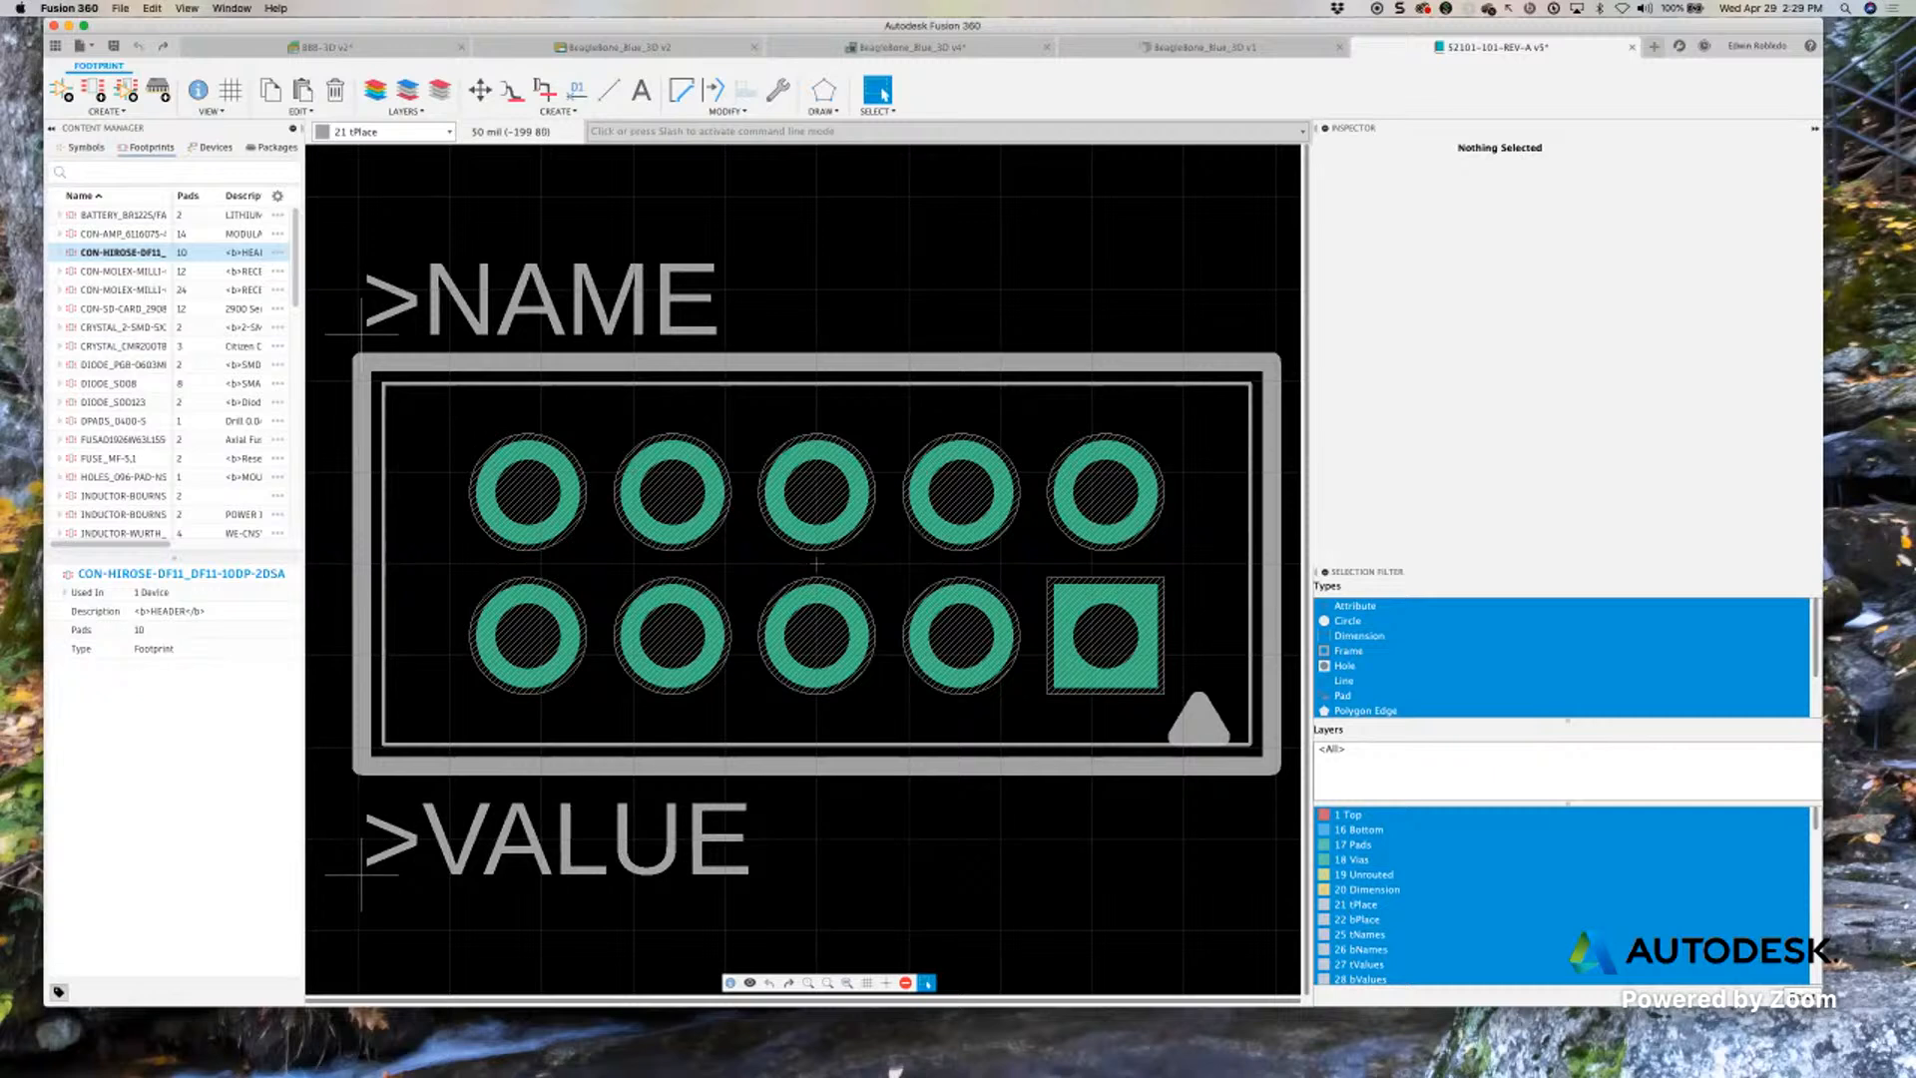
# Review the position and drill properties of pad 10 and set its shape to octagon
pyautogui.click(539, 503)
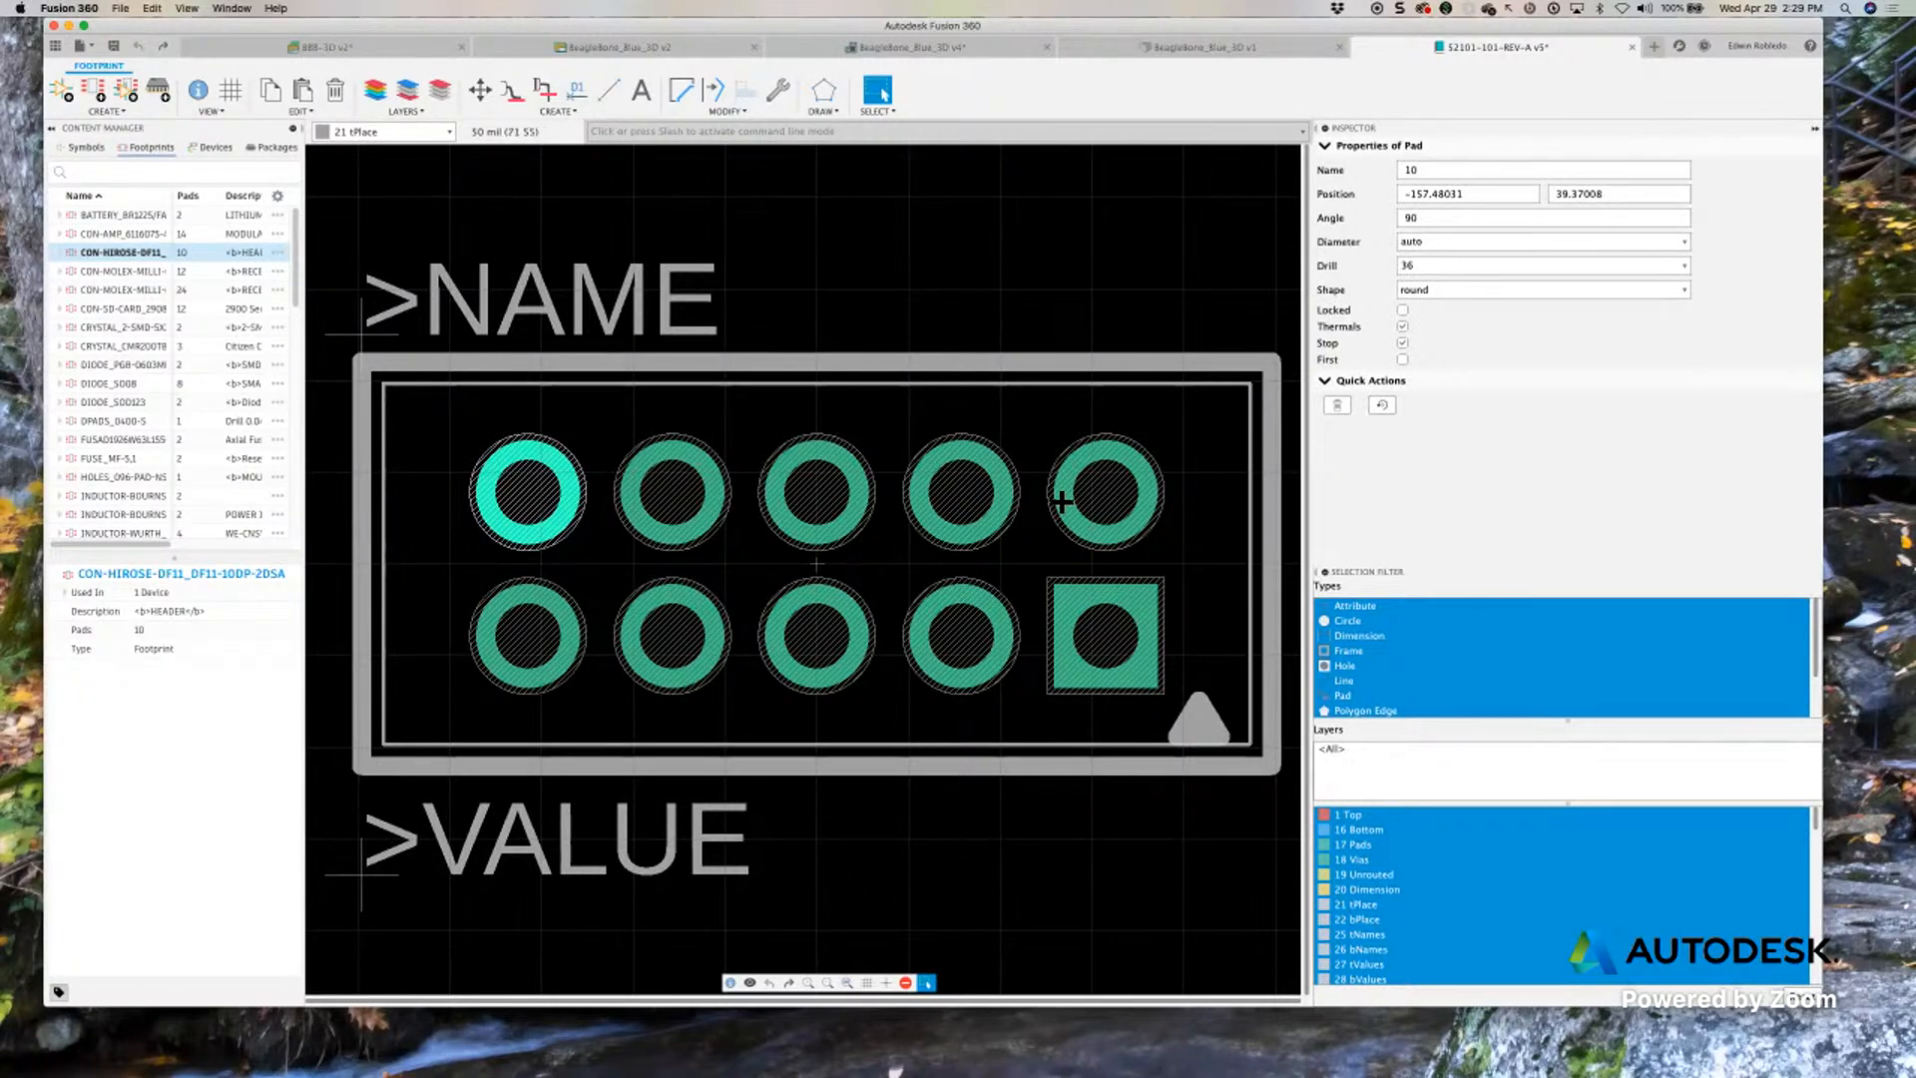
pyautogui.click(1455, 194)
pyautogui.click(1634, 195)
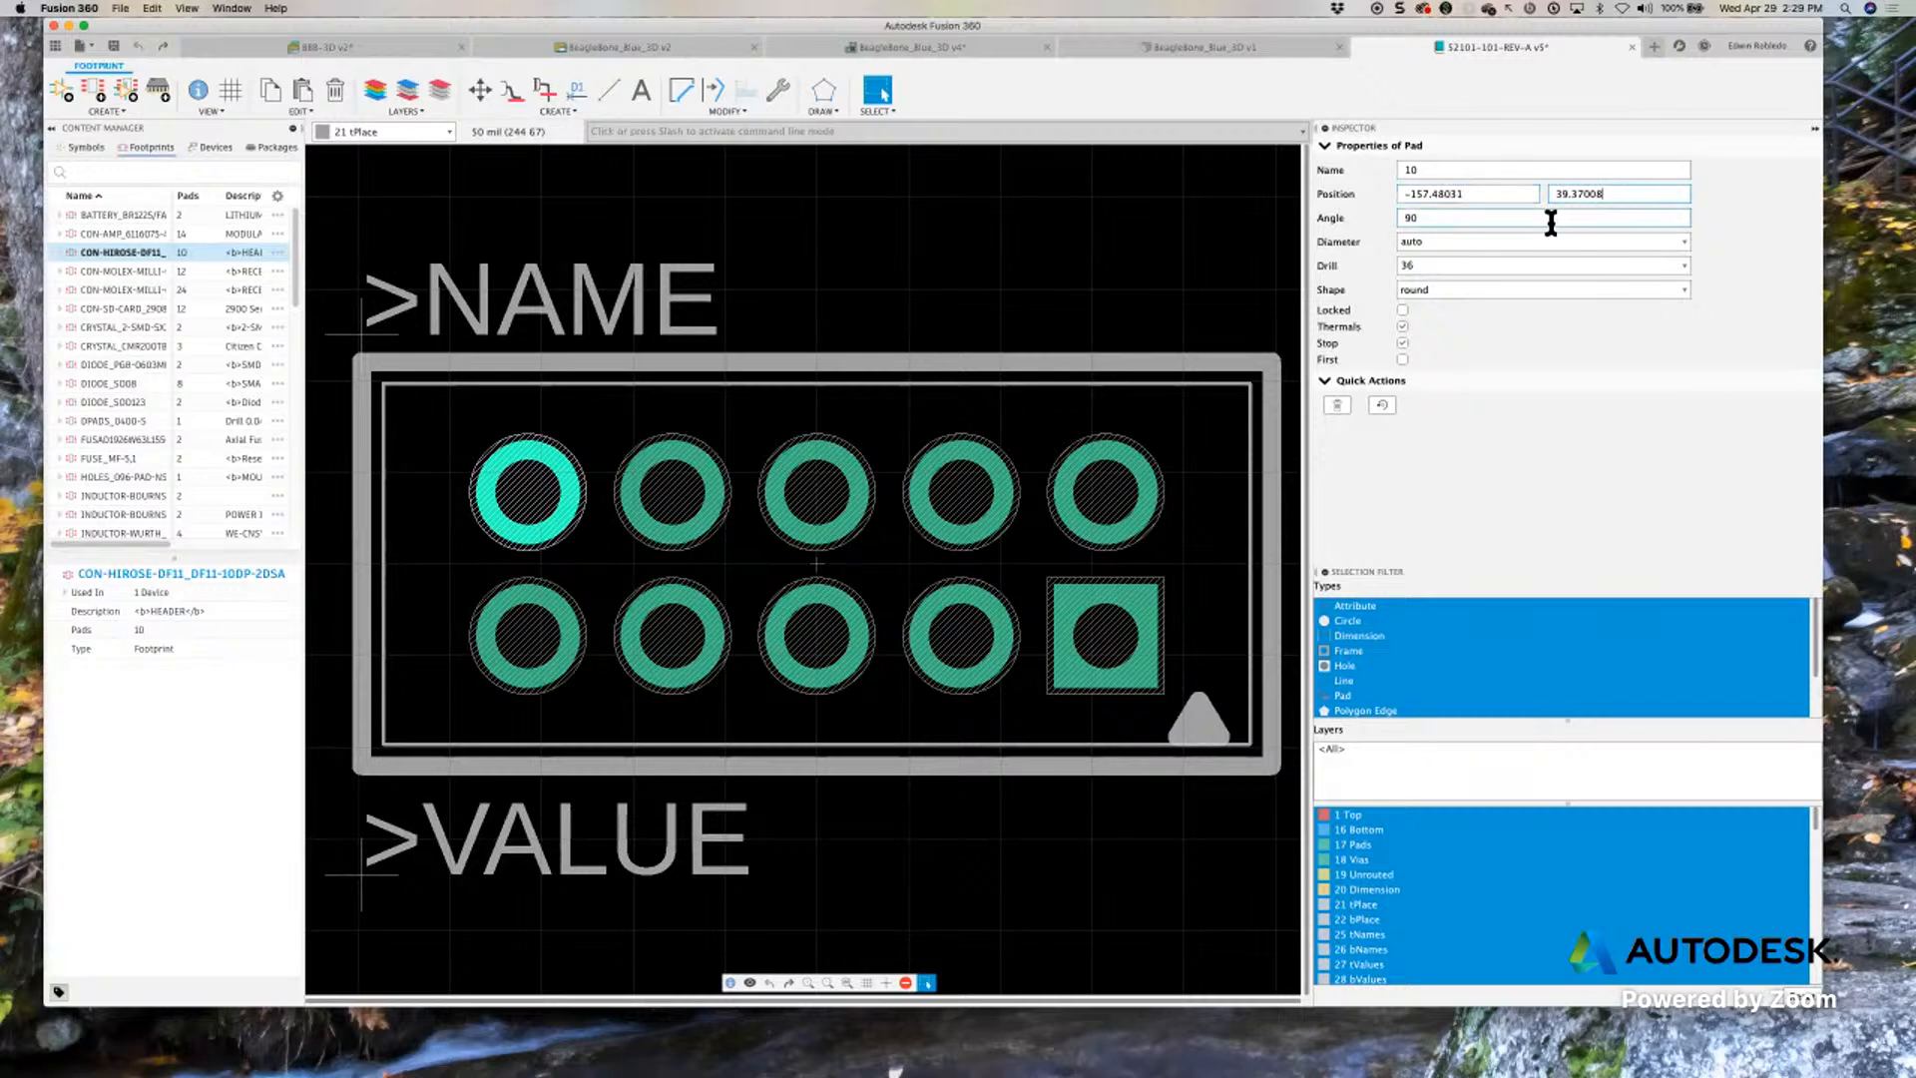
pyautogui.click(1494, 268)
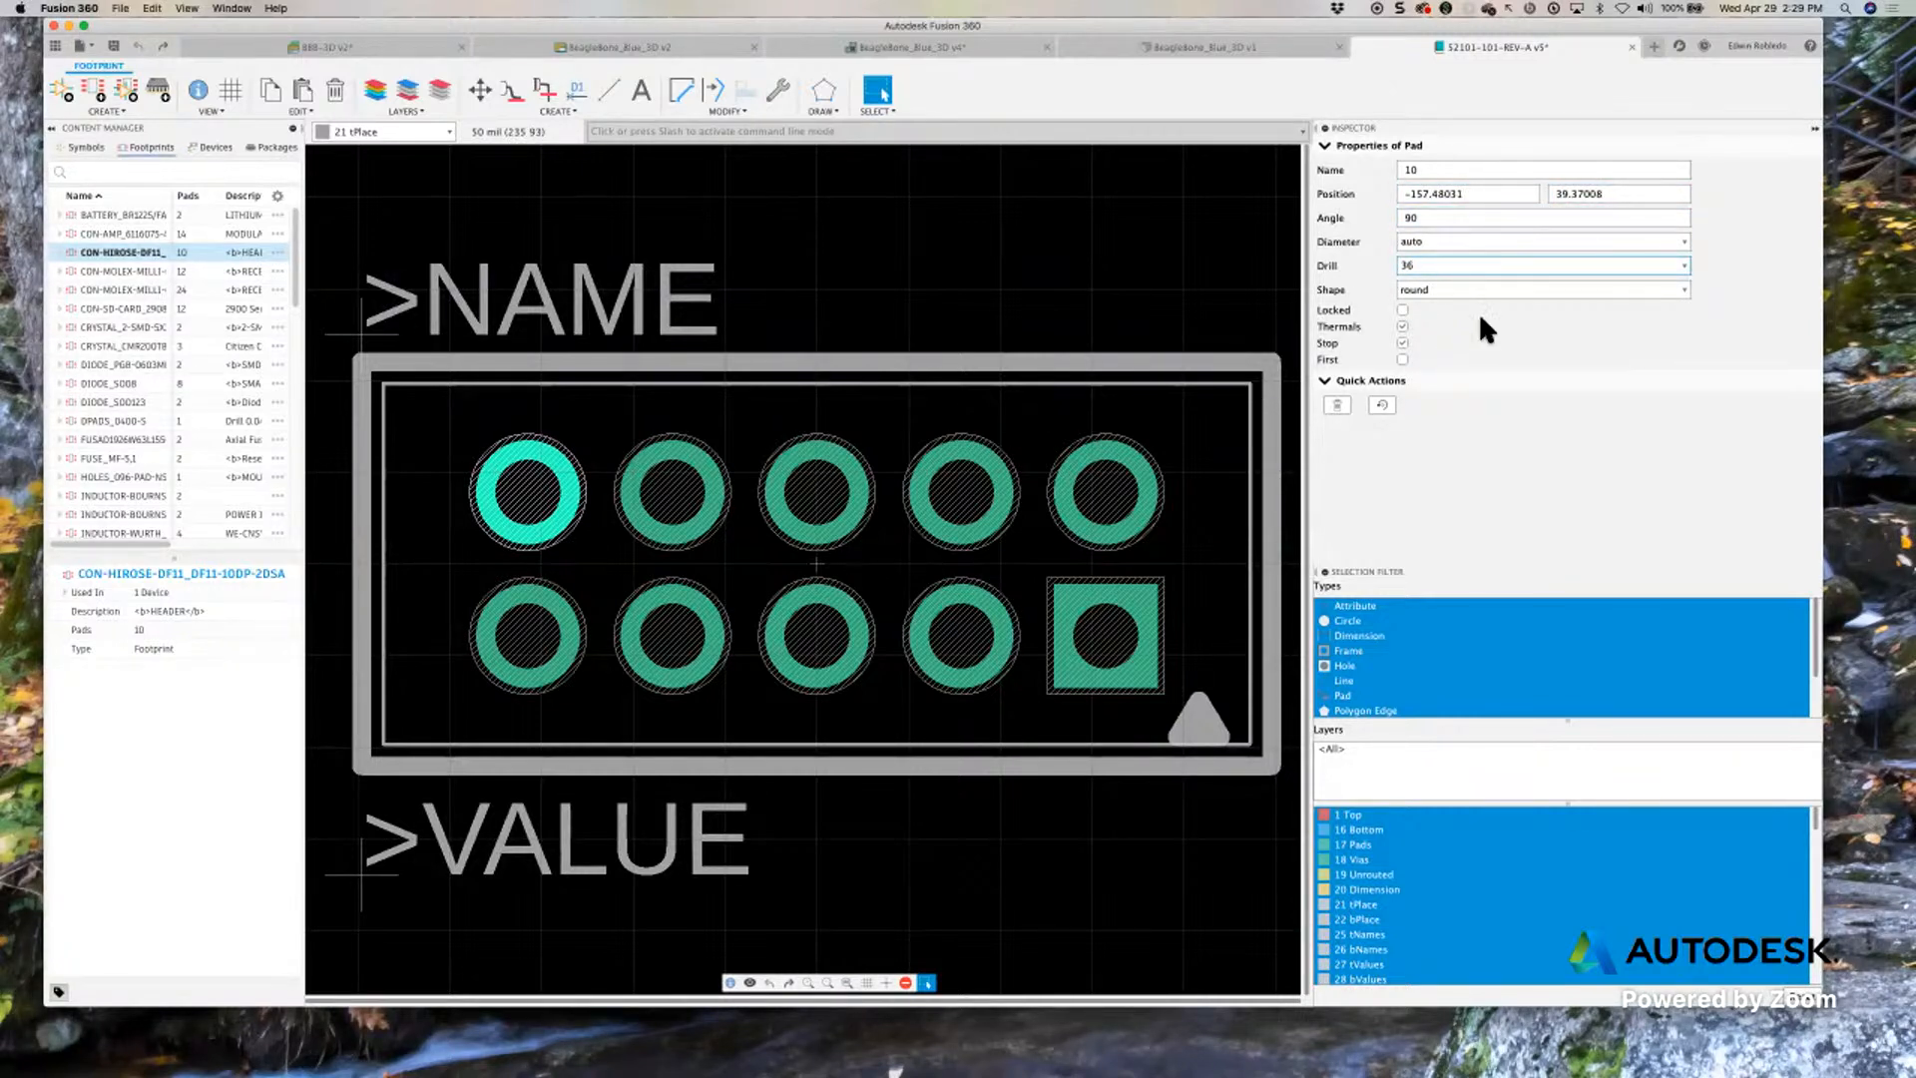
pyautogui.click(1557, 289)
pyautogui.click(1511, 304)
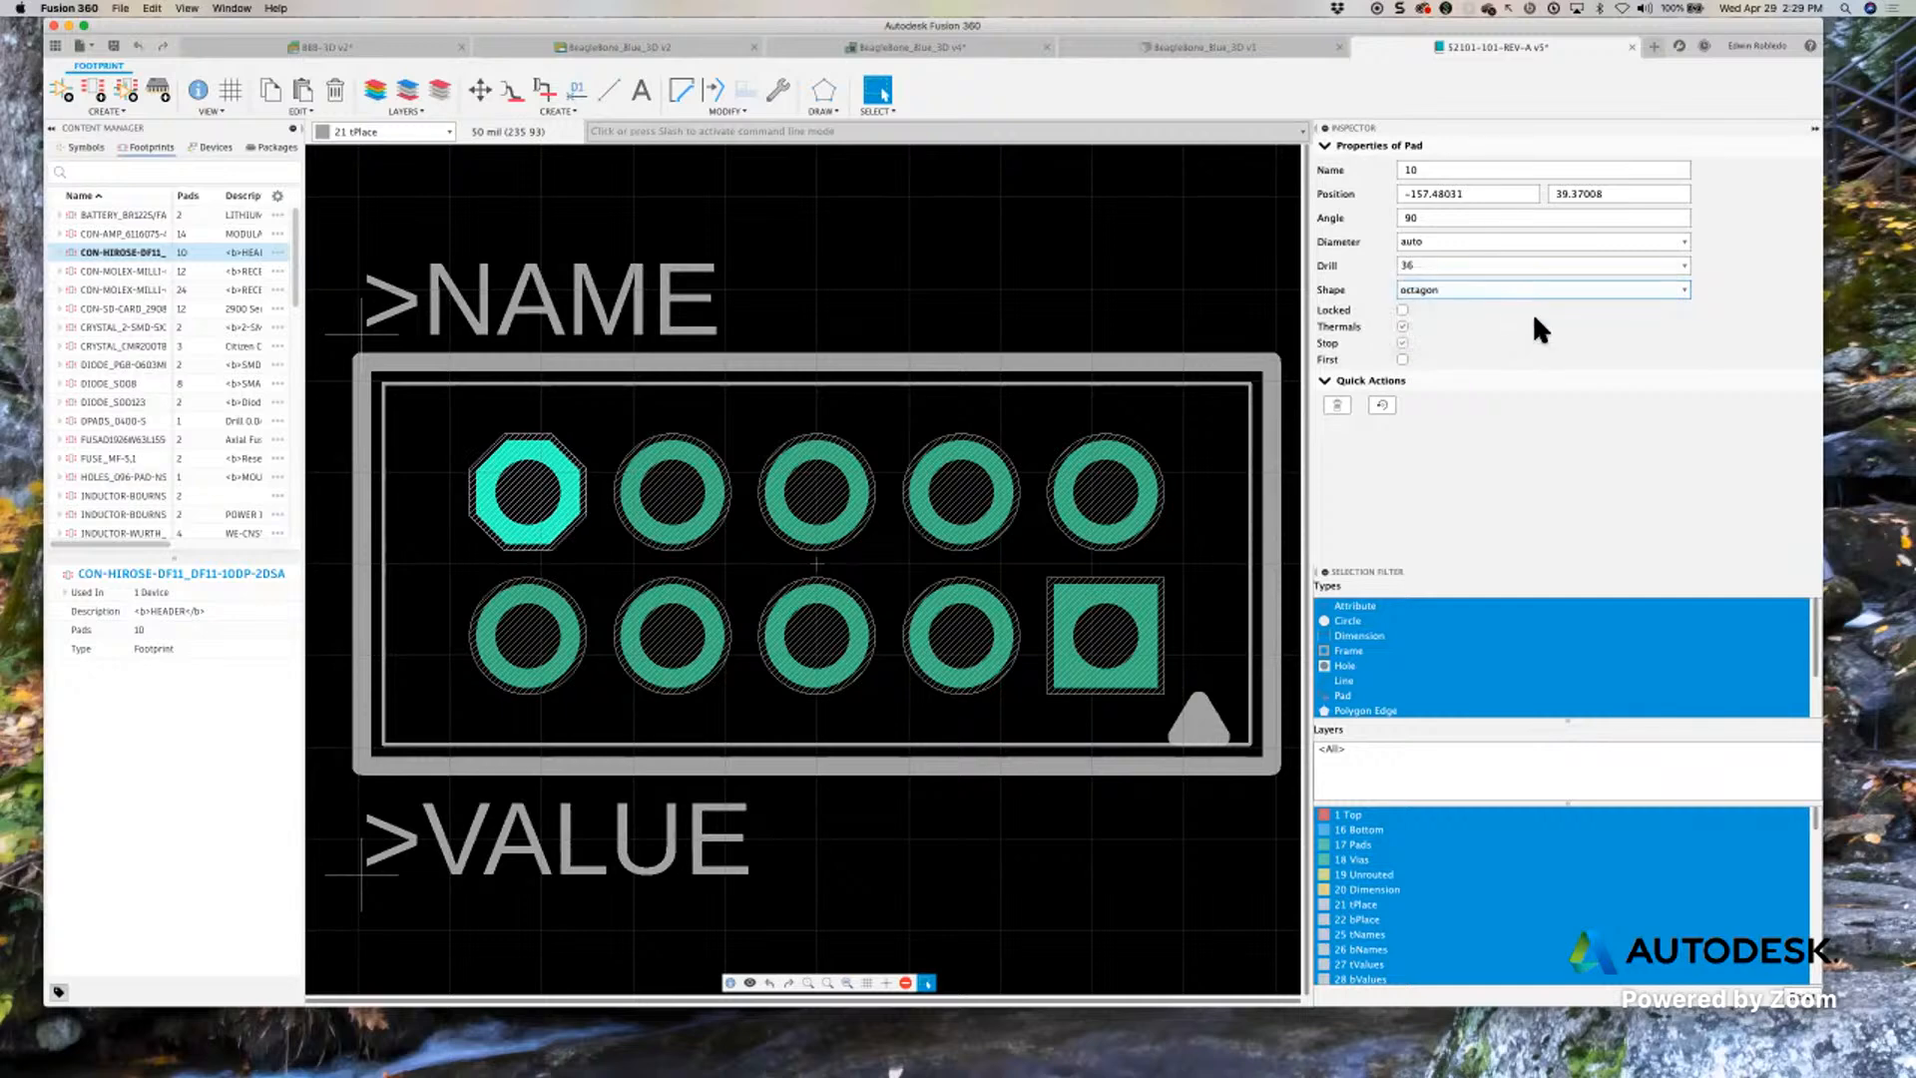
# Window-select the five pads of the upper row and set their shape to octagon
pyautogui.moveTo(1160, 429); pyautogui.dragTo(502, 592)
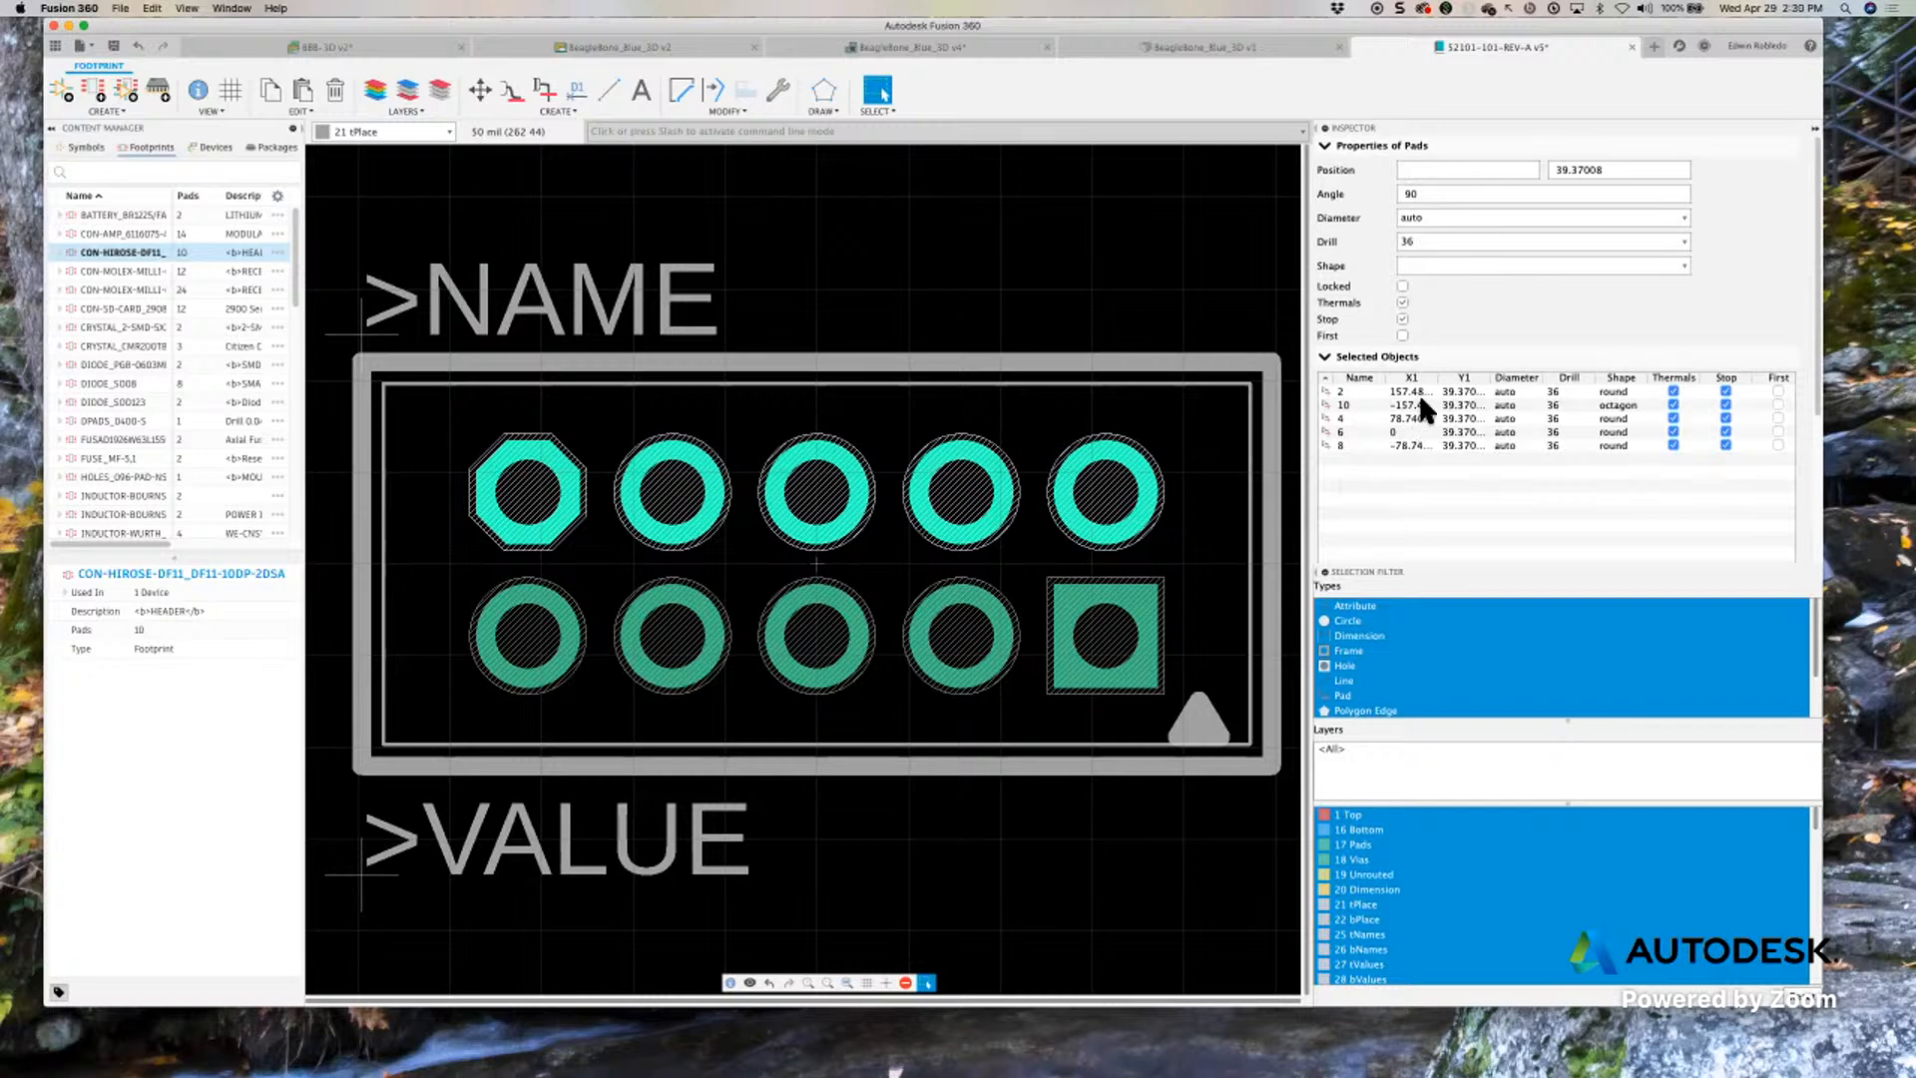
pyautogui.moveTo(1417, 389); pyautogui.dragTo(1415, 452)
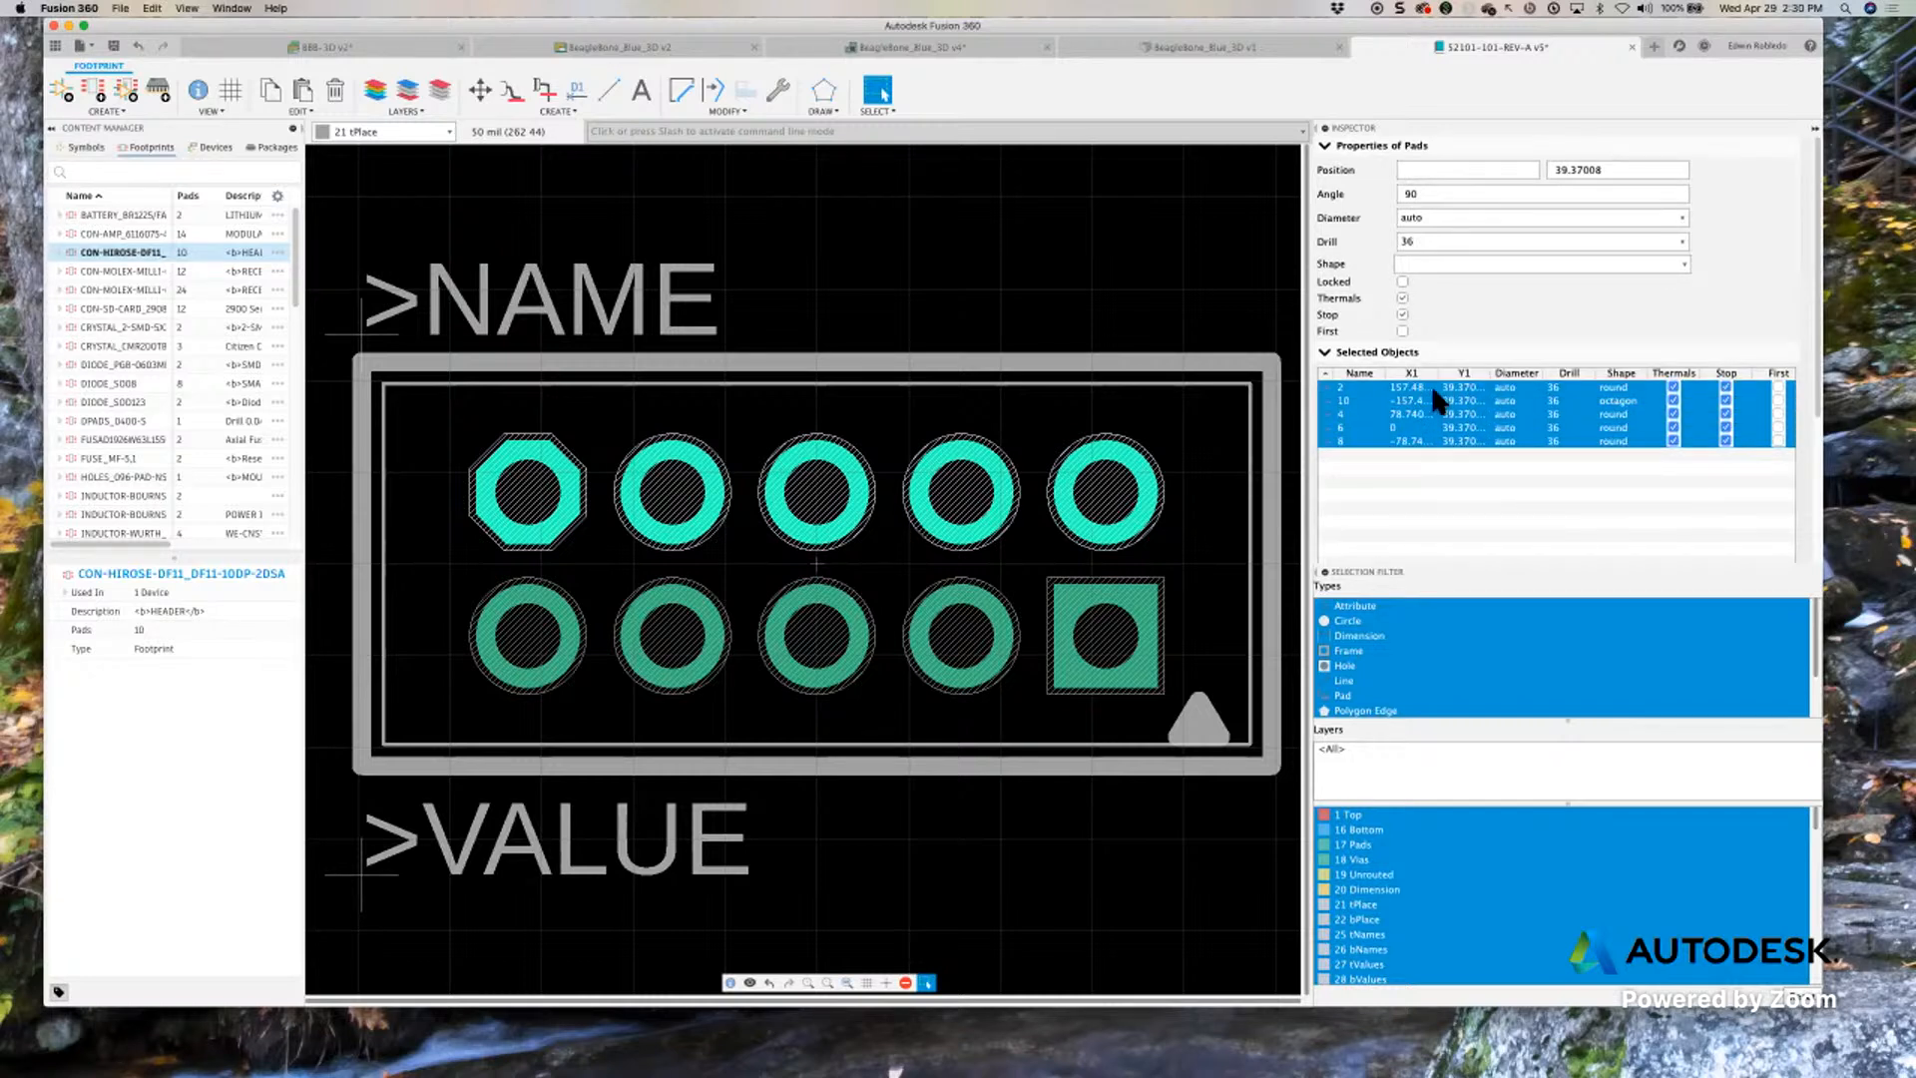
pyautogui.click(1582, 265)
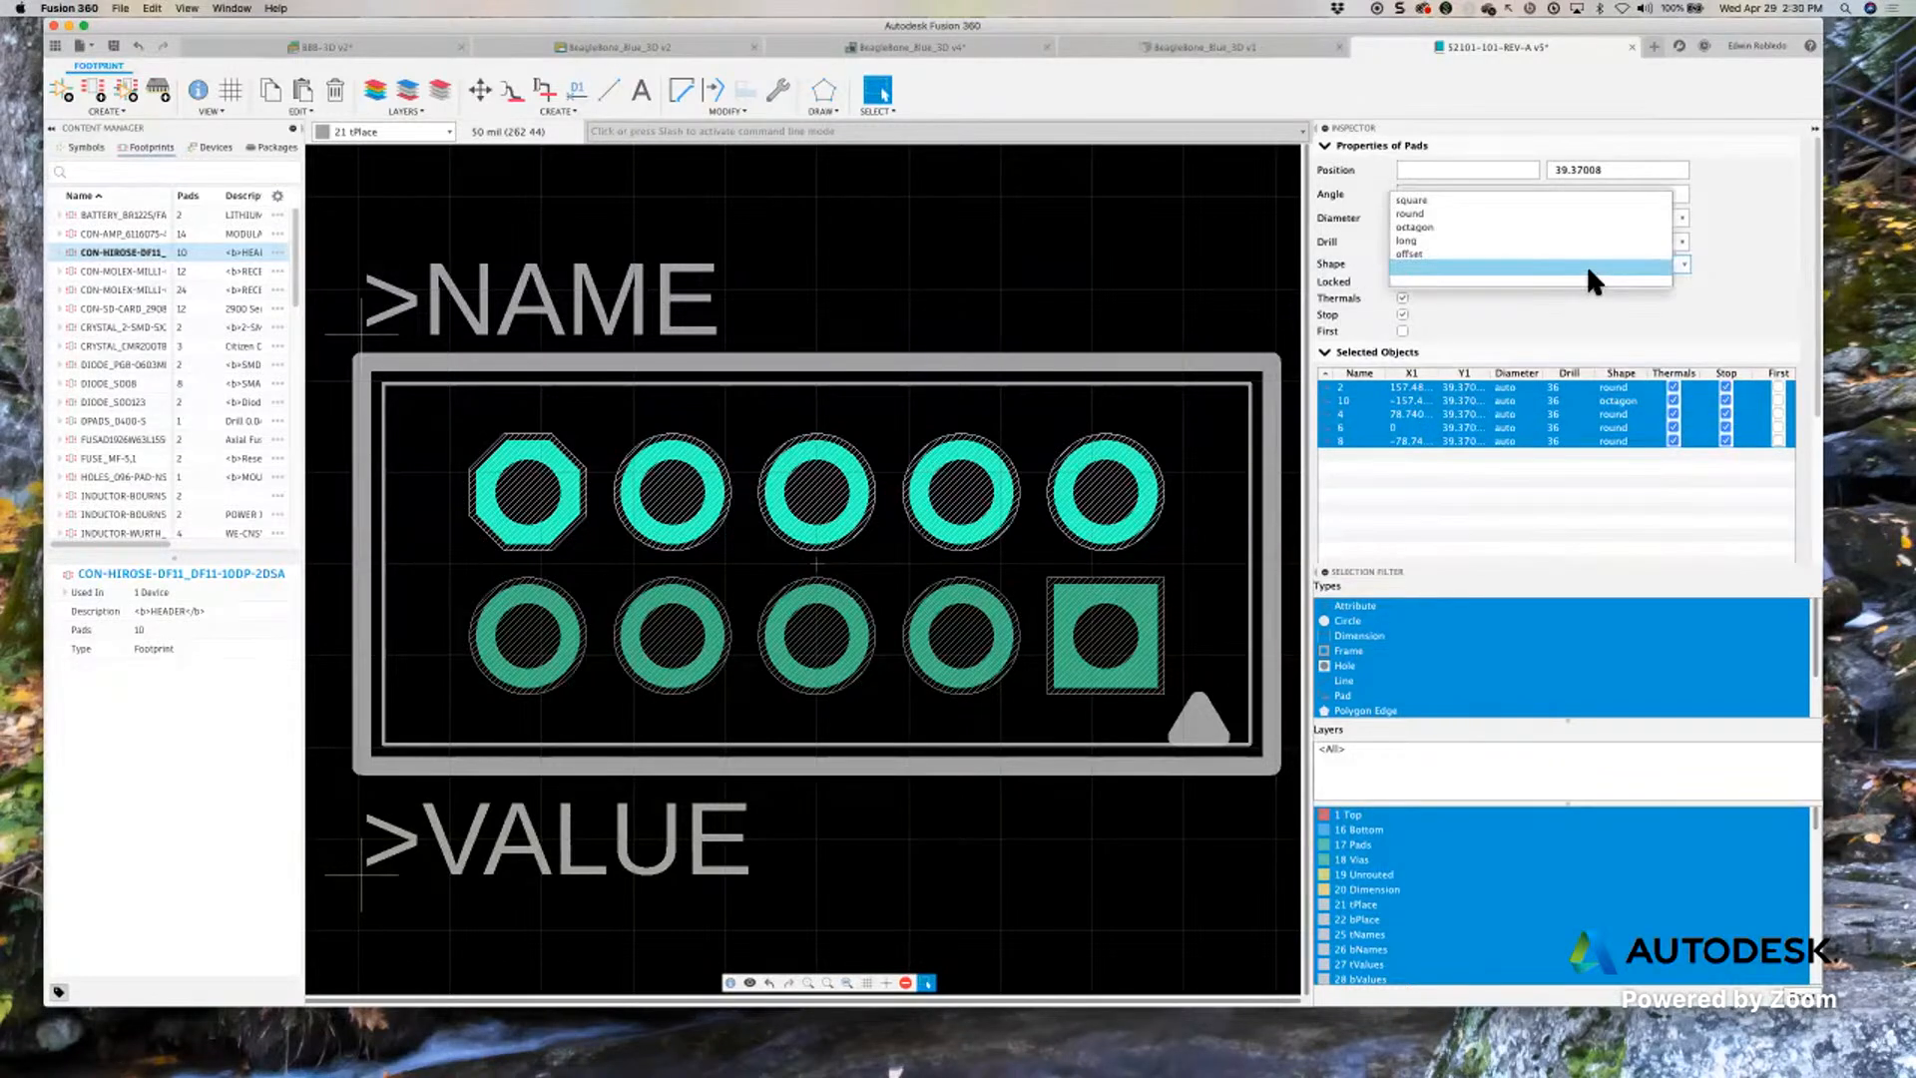
pyautogui.click(1486, 227)
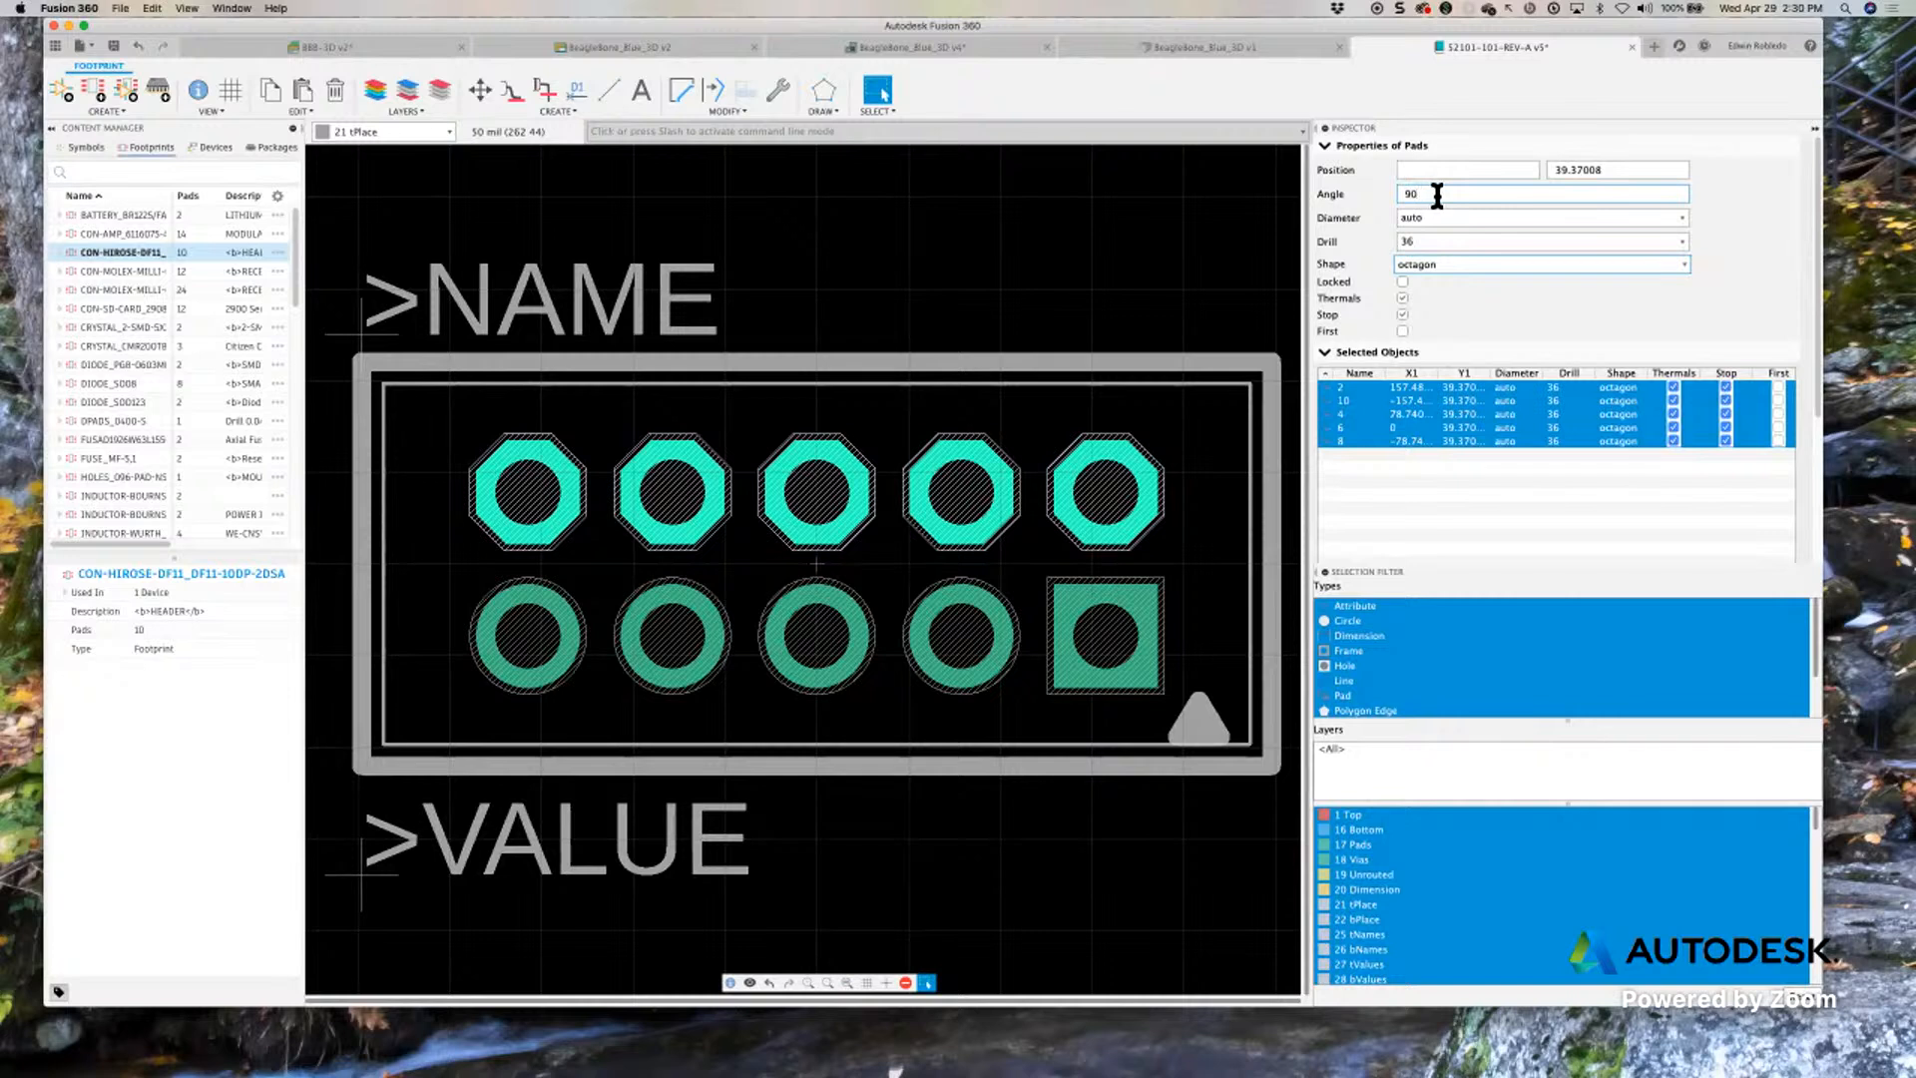
# Turn the Stop option off for the five selected octagonal pads, and turn it back on
pyautogui.click(1402, 312)
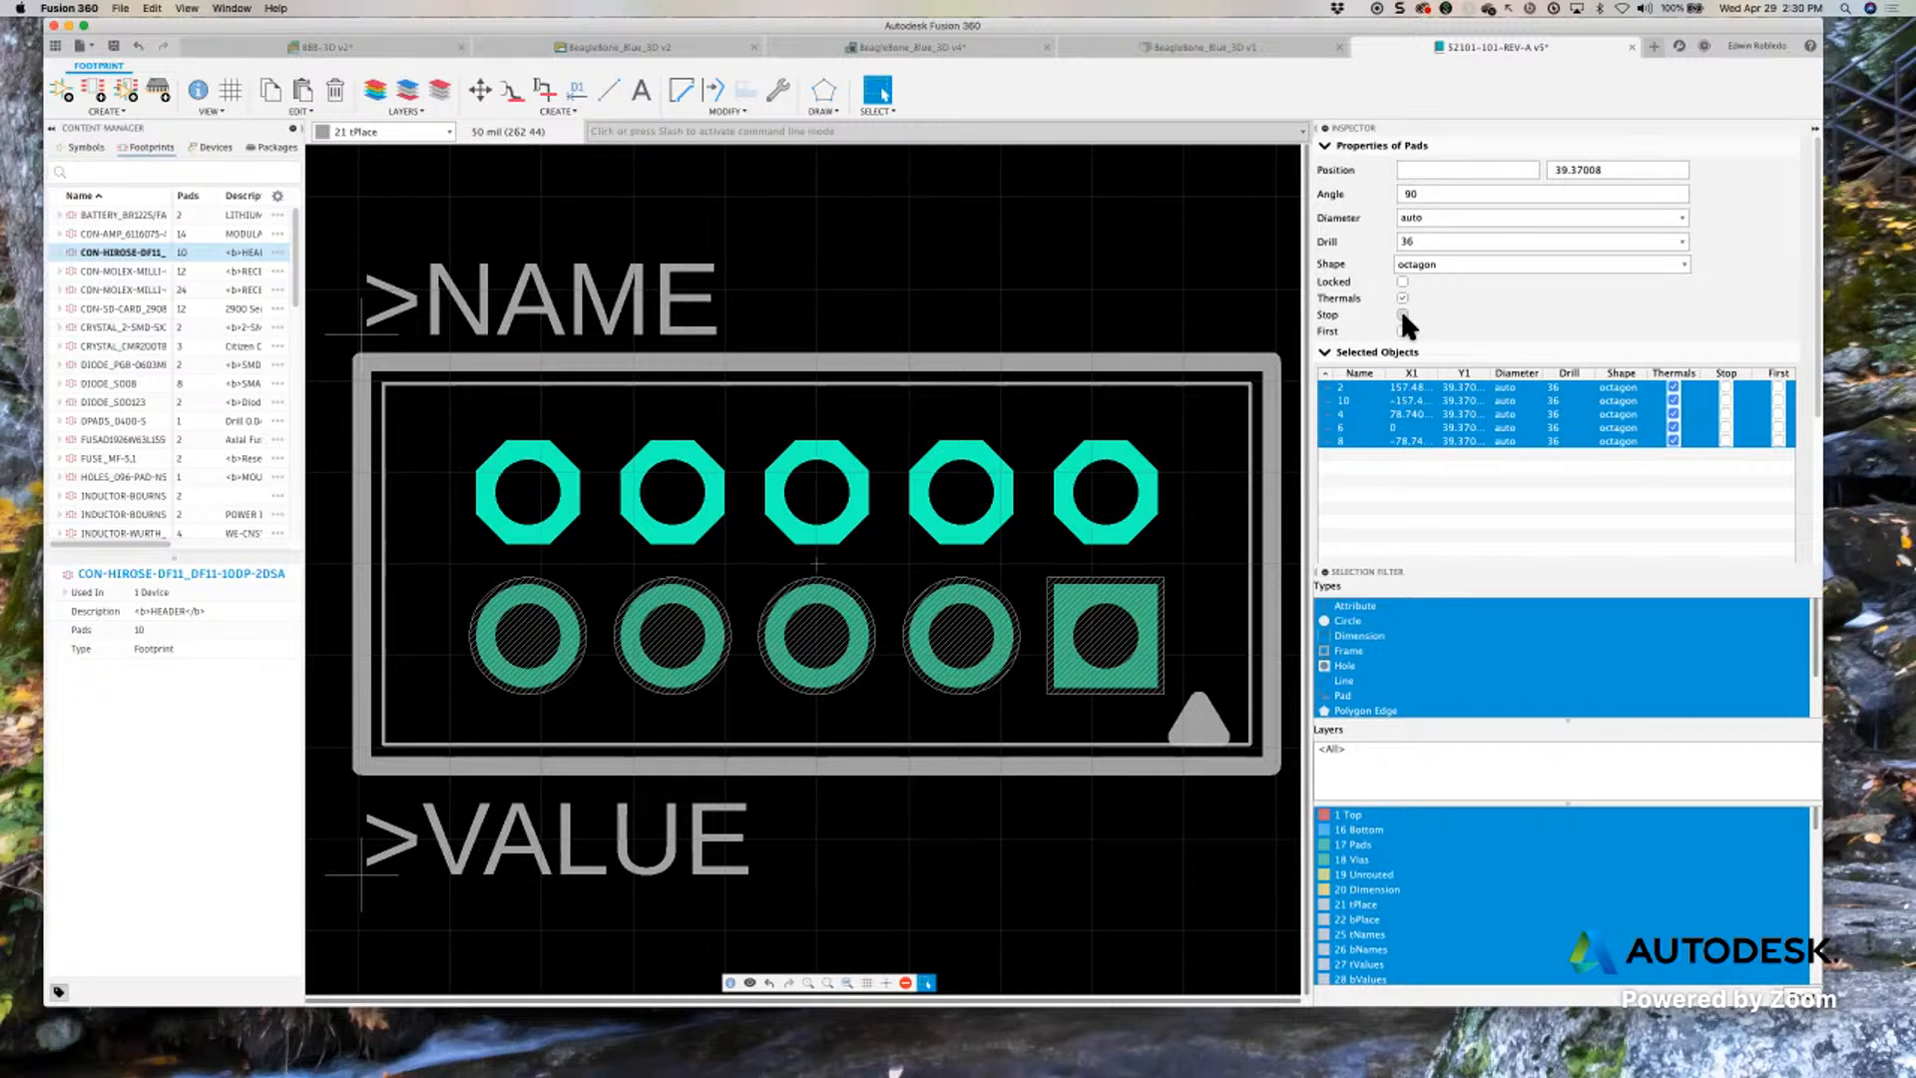
pyautogui.click(1403, 313)
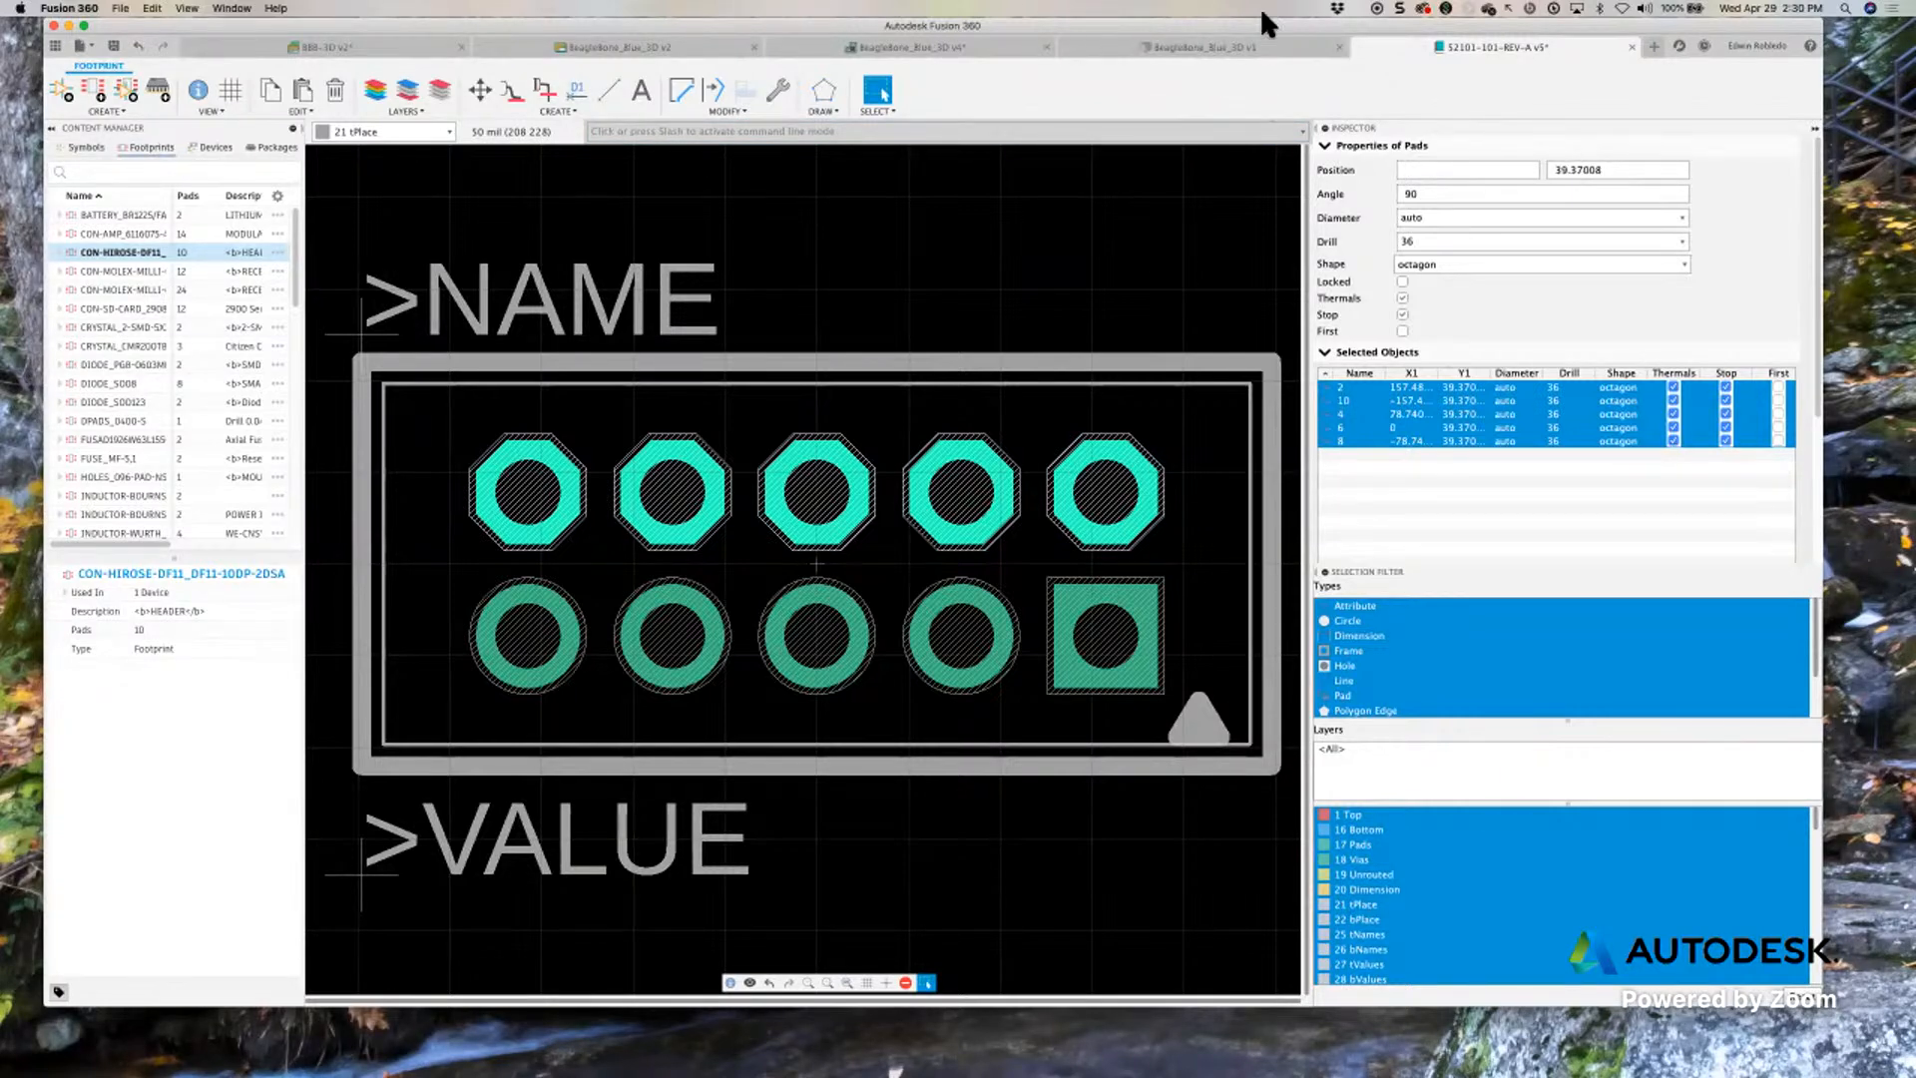
# Reposition and enlarge the application window to nearly fill the screen, and show the Inspector's Quick Actions for the selected pads
pyautogui.moveTo(1260, 24); pyautogui.dragTo(1220, 21)
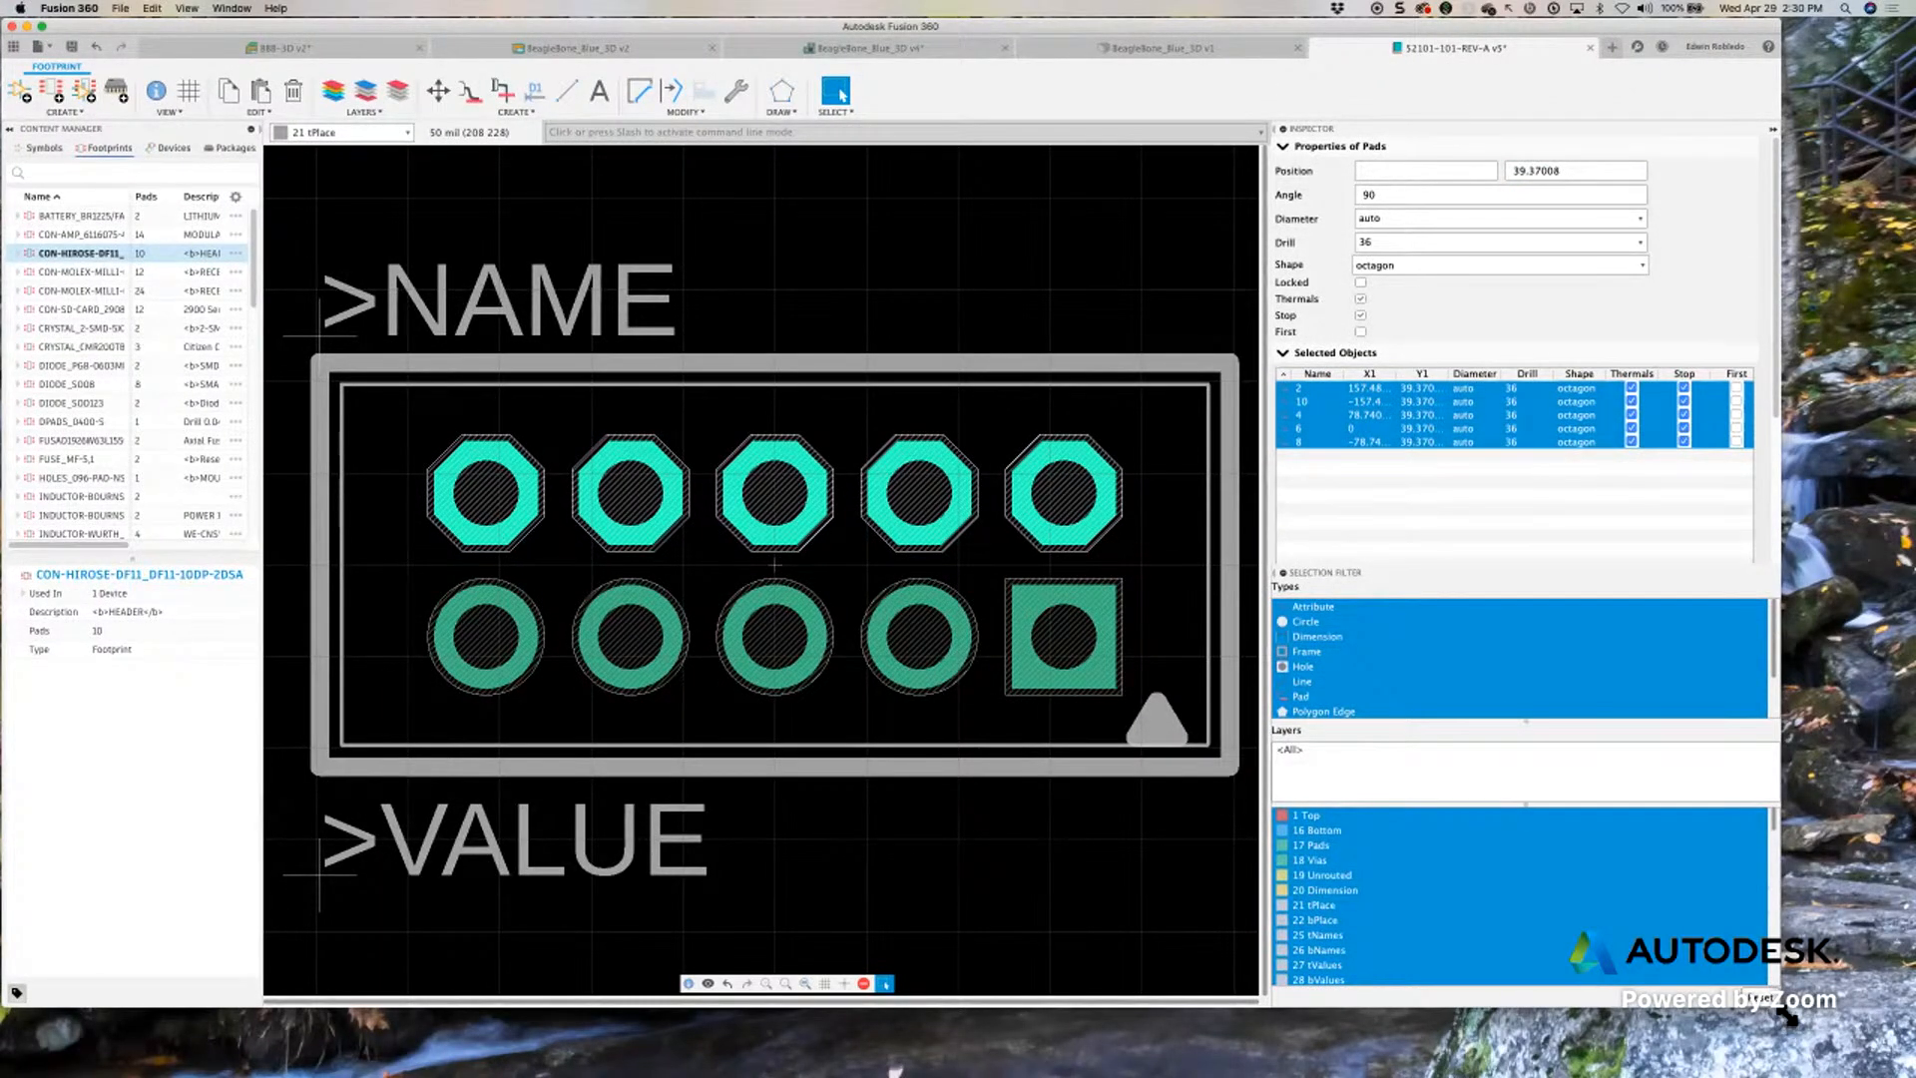
pyautogui.moveTo(1780, 1005); pyautogui.dragTo(1888, 1064)
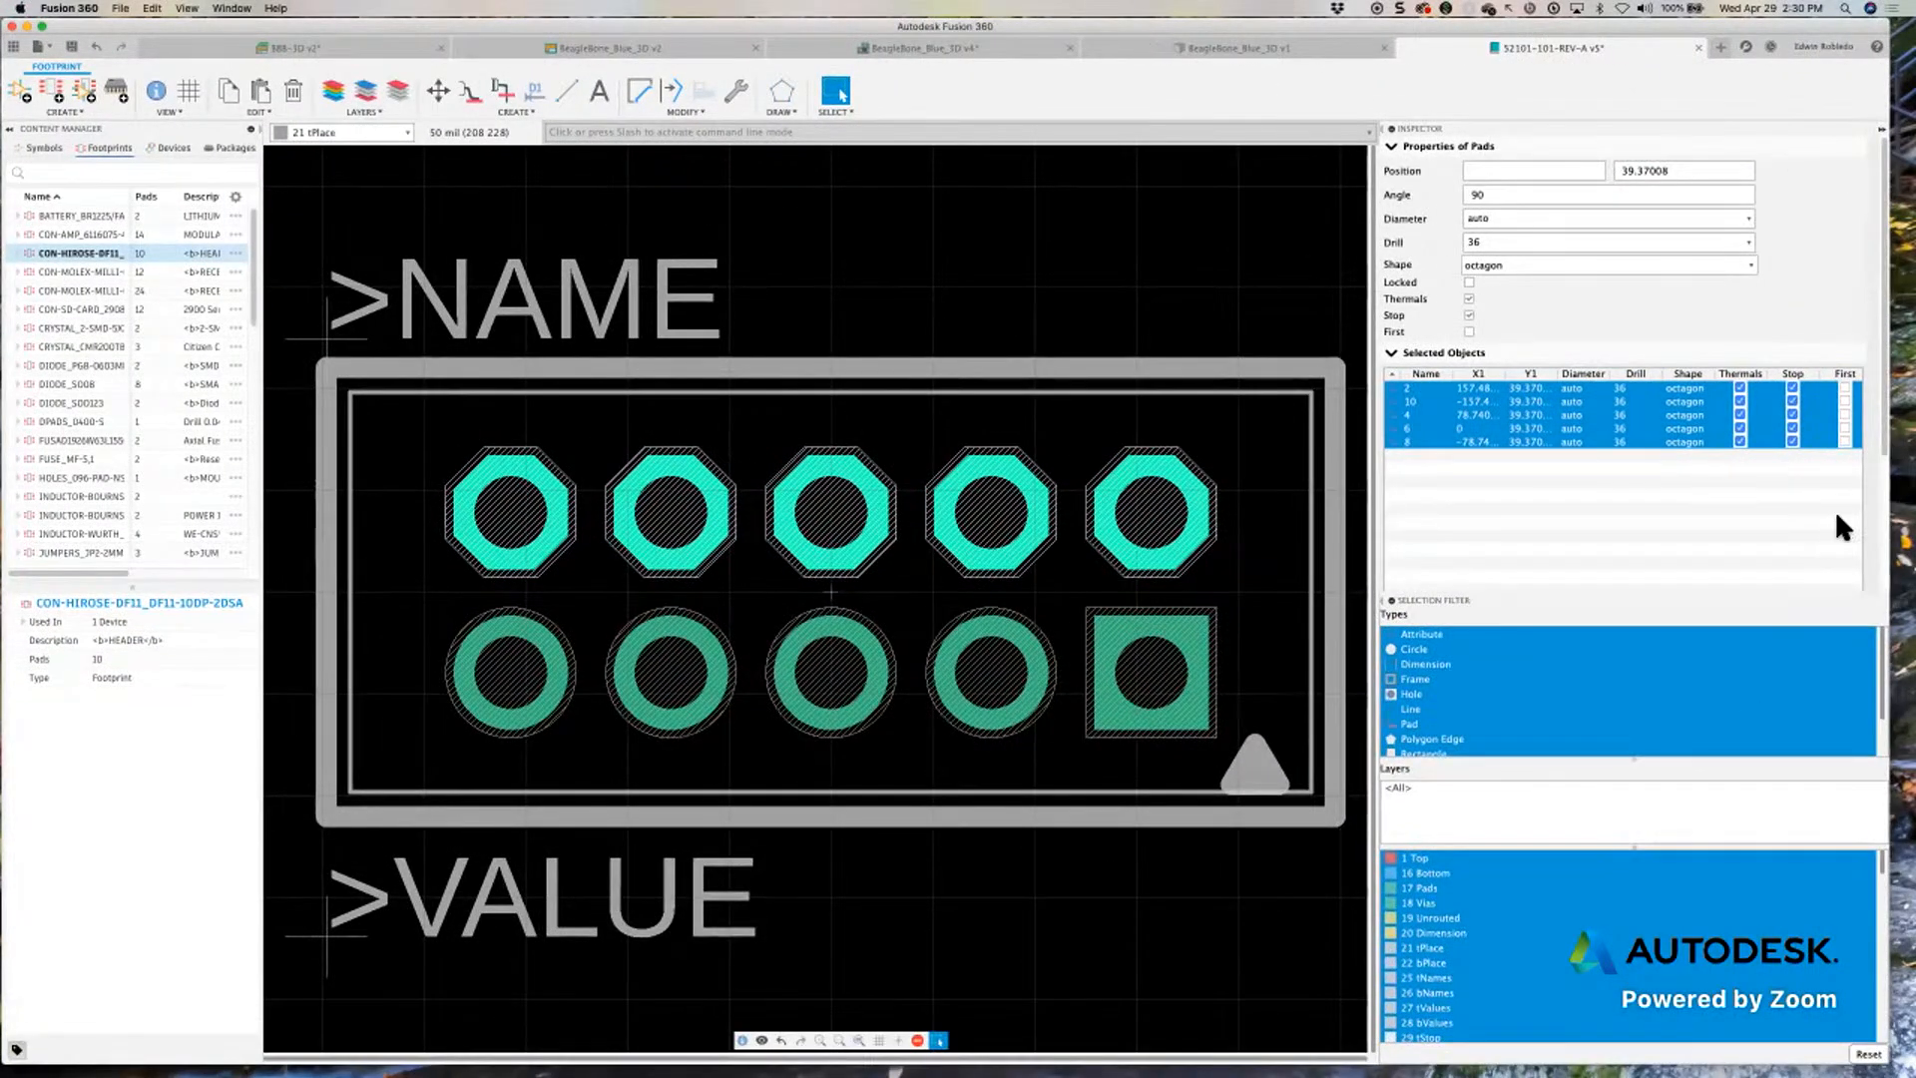
pyautogui.scroll(-4, 1399, 551)
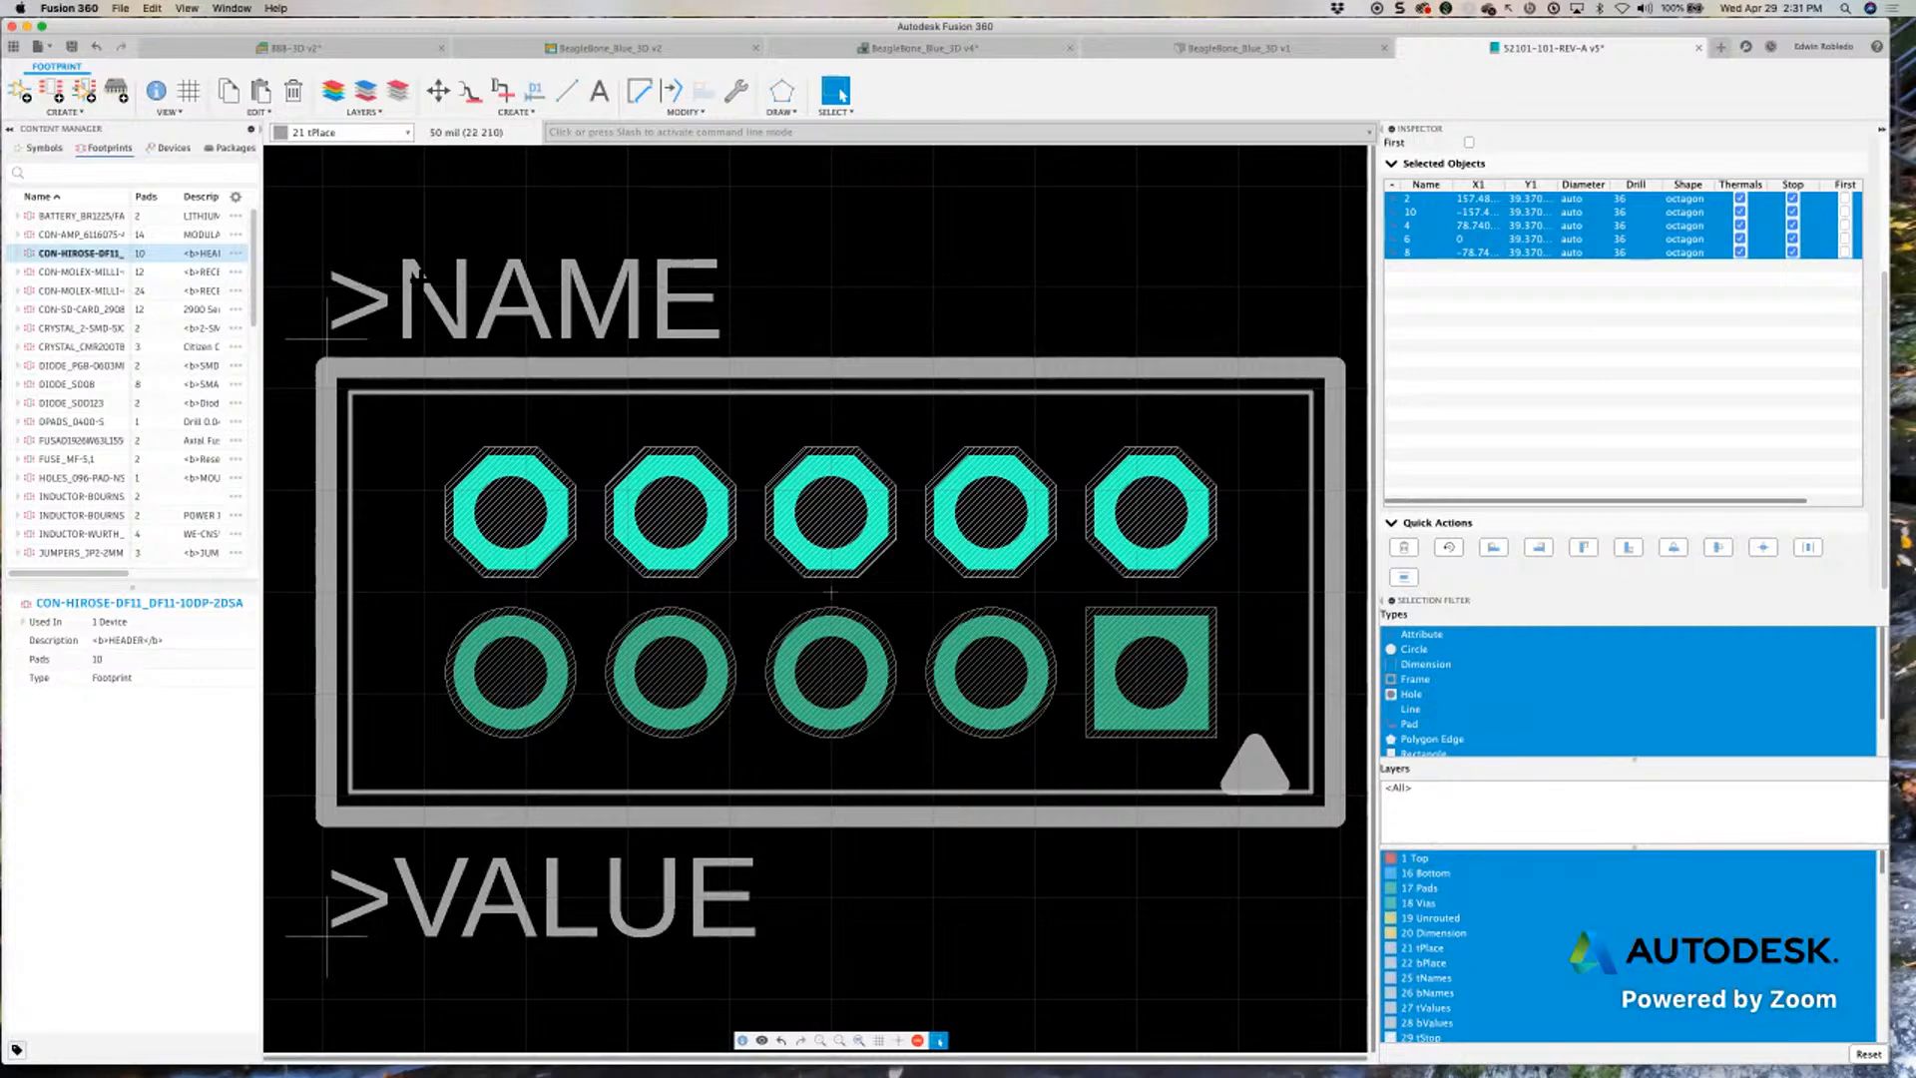
pyautogui.press('super+Tab')
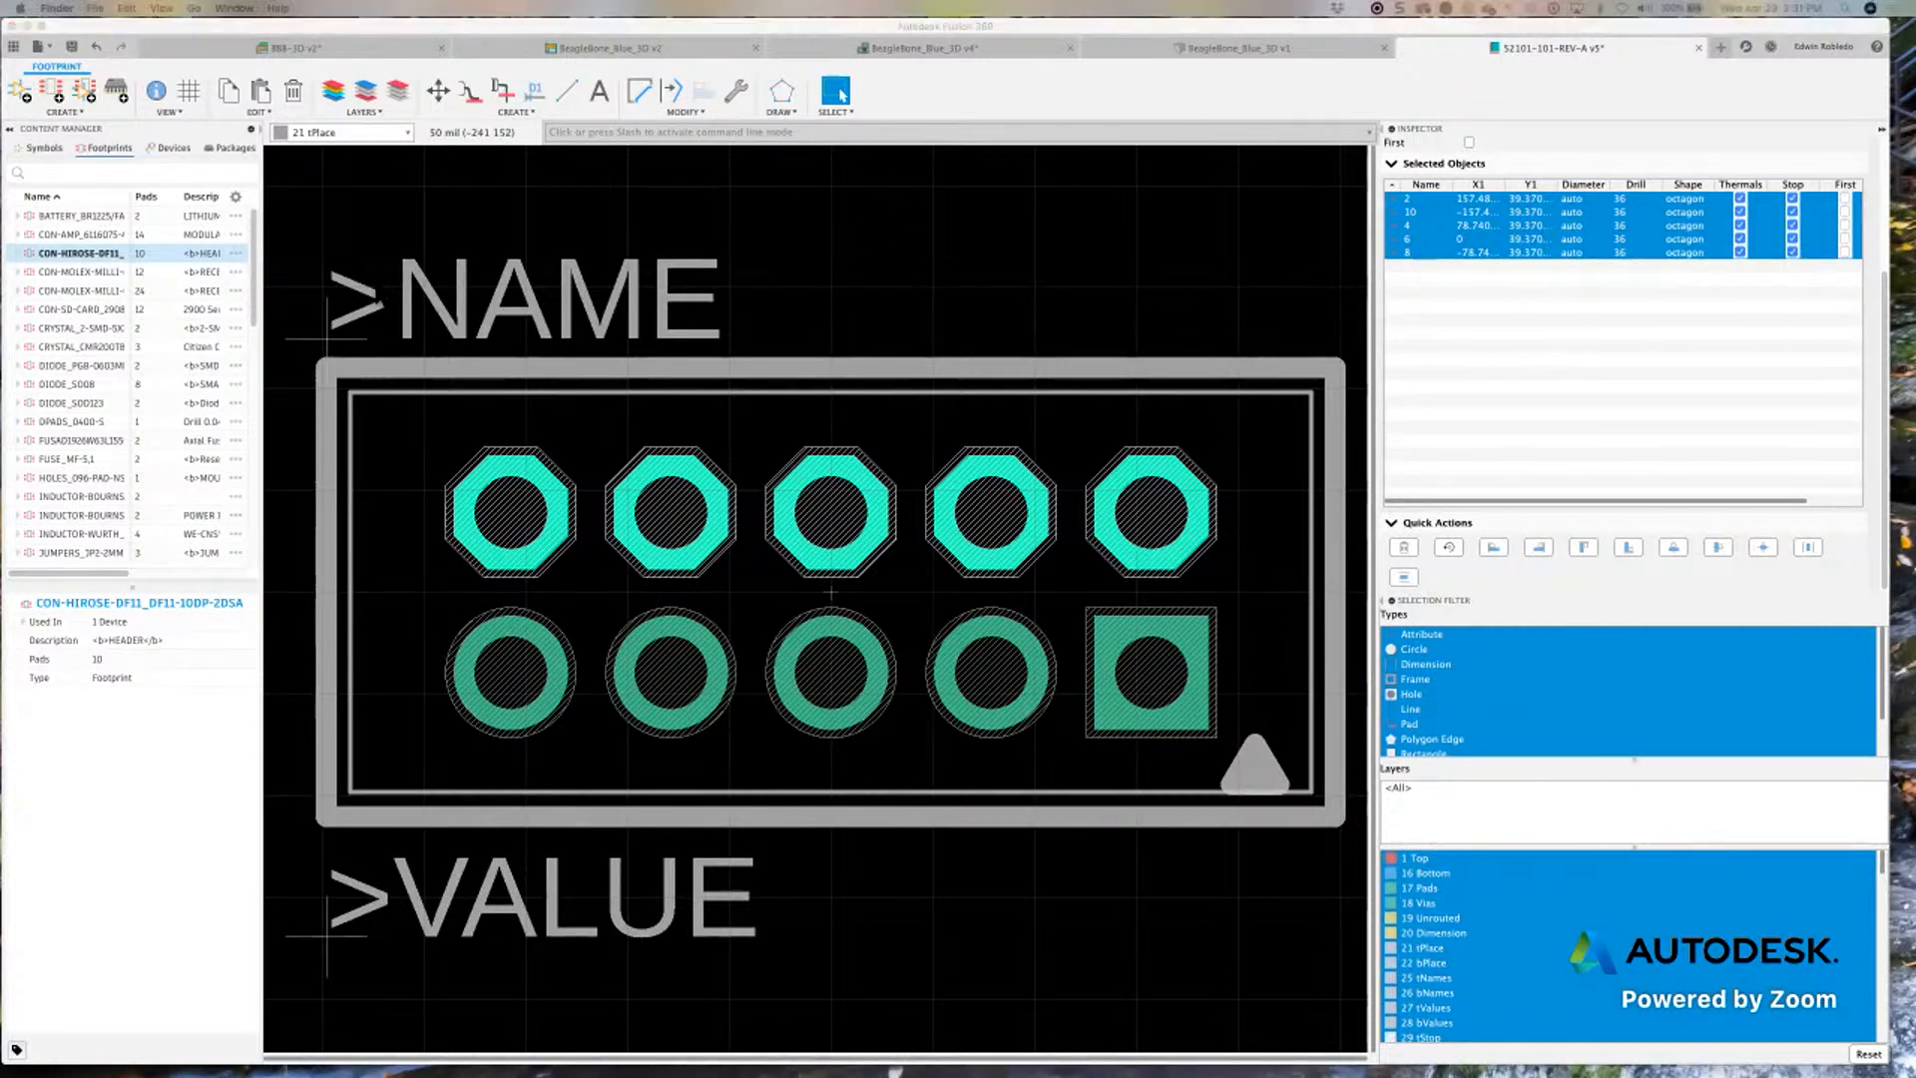